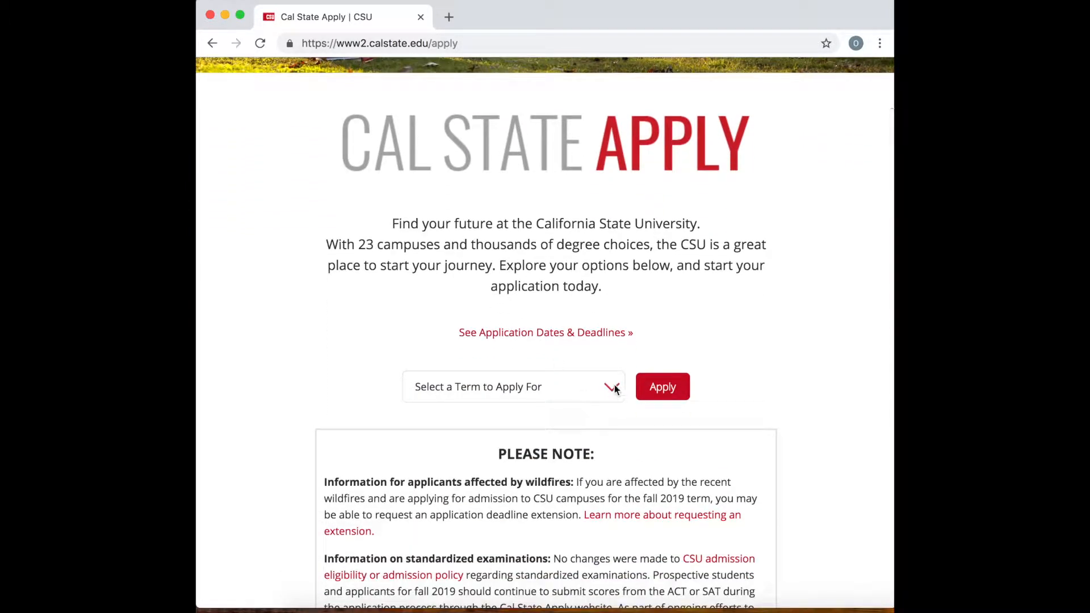
Select Fall 2019 as the term to apply for and start creating a new applicant account.
click(610, 387)
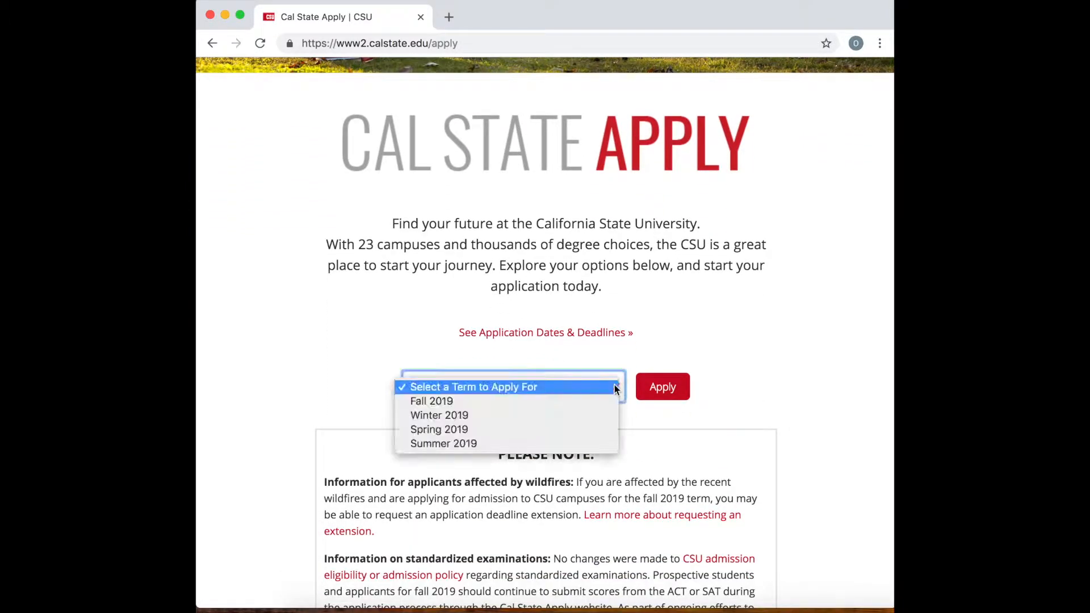
click(440, 402)
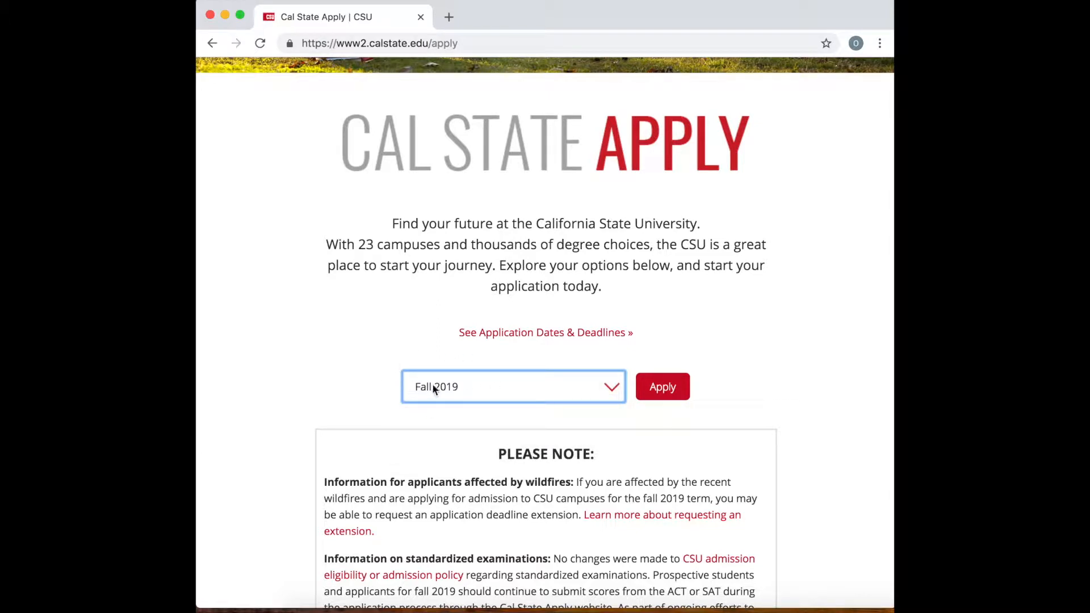
click(657, 389)
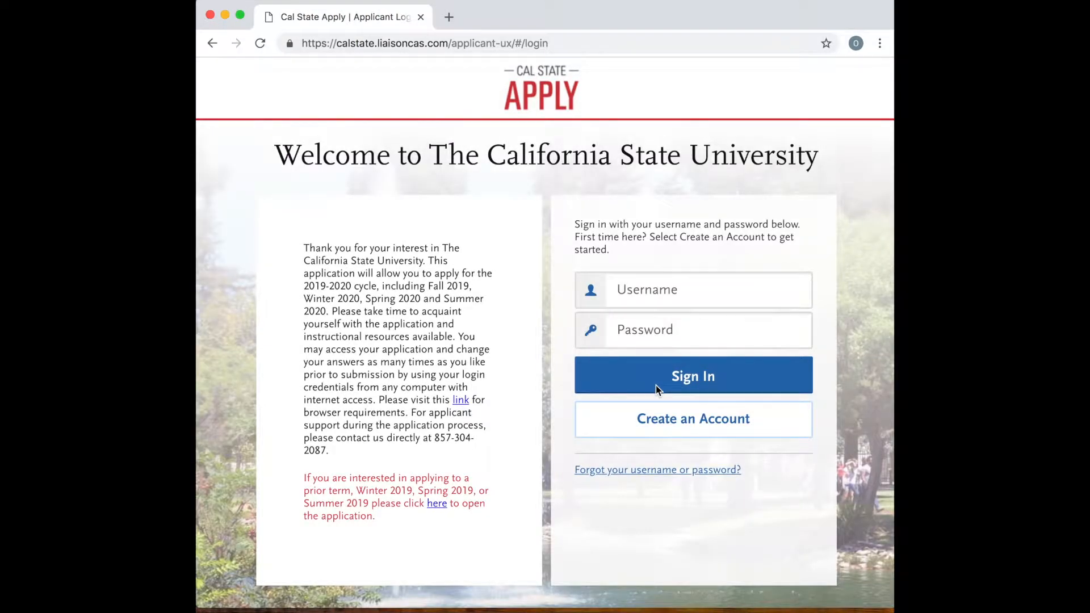
click(670, 433)
Fill in the applicant's first and last name in the Your Name section.
scroll(515, 429, down, 1)
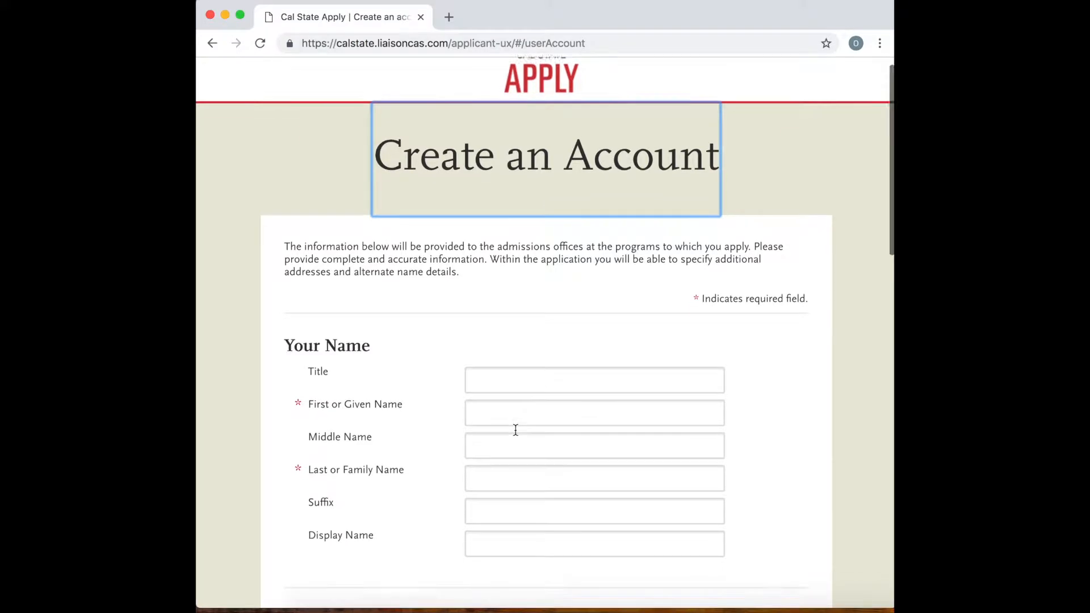
scroll(515, 430, down, 1)
click(511, 393)
text(Joe)
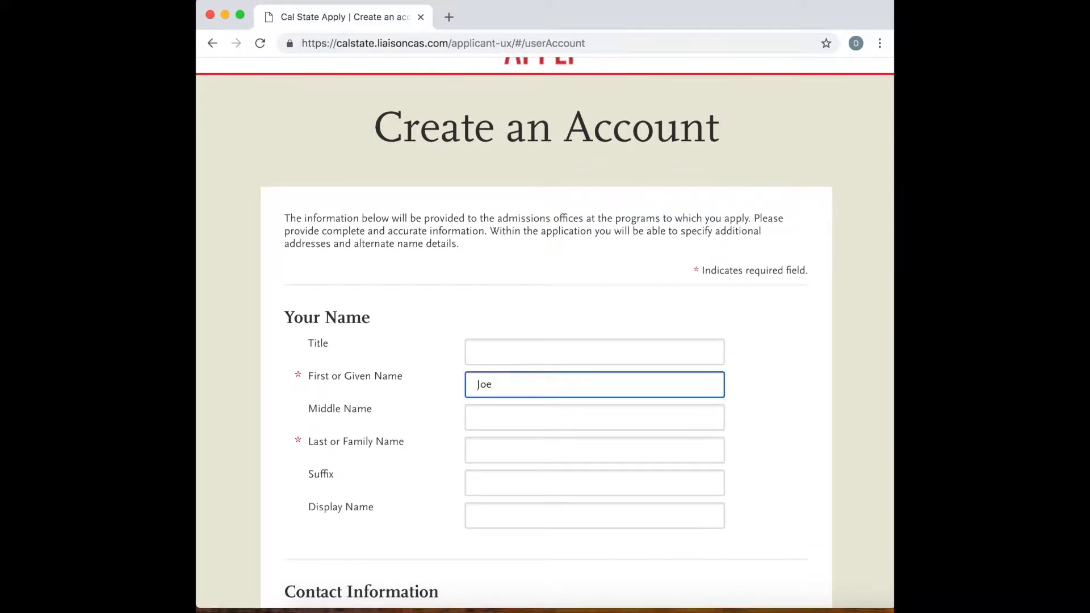
click(479, 448)
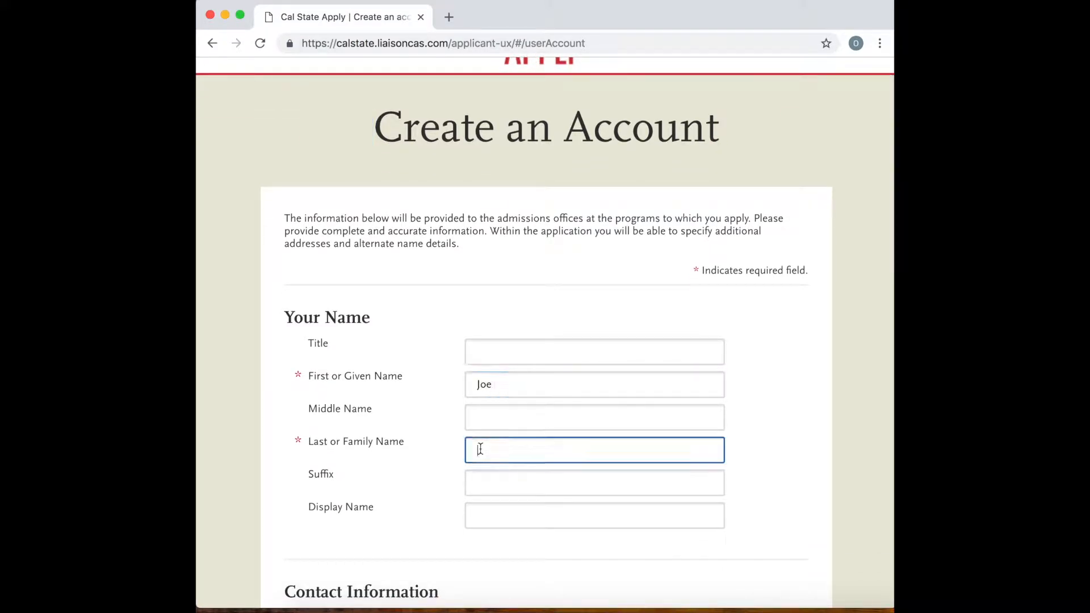
text(Ci)
text(owb)
text(oy)
Enter the applicant's email address in the Contact Information section.
scroll(414, 437, down, 4)
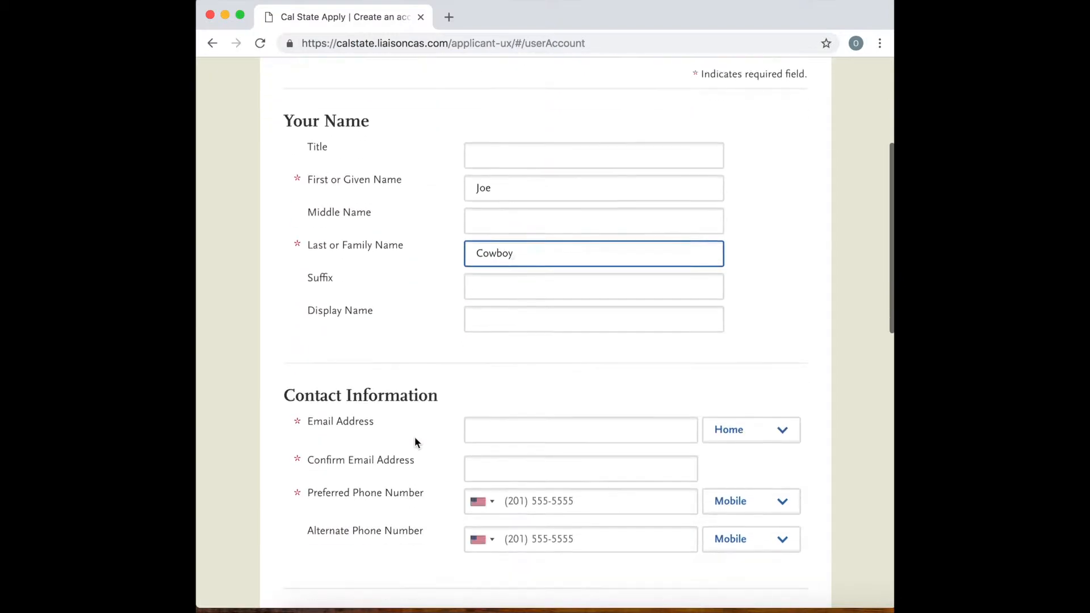
click(513, 395)
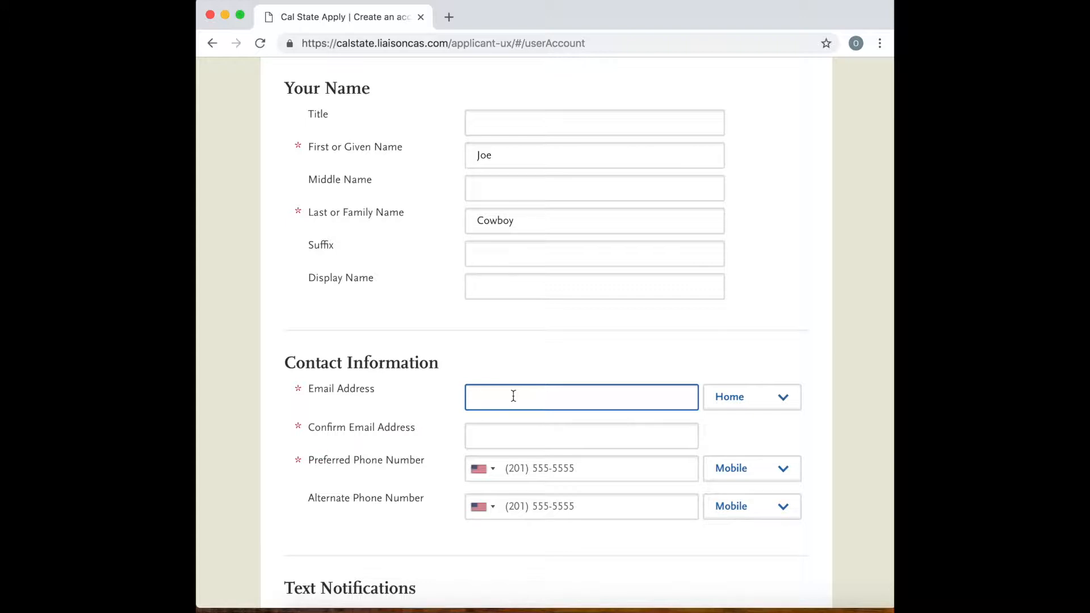
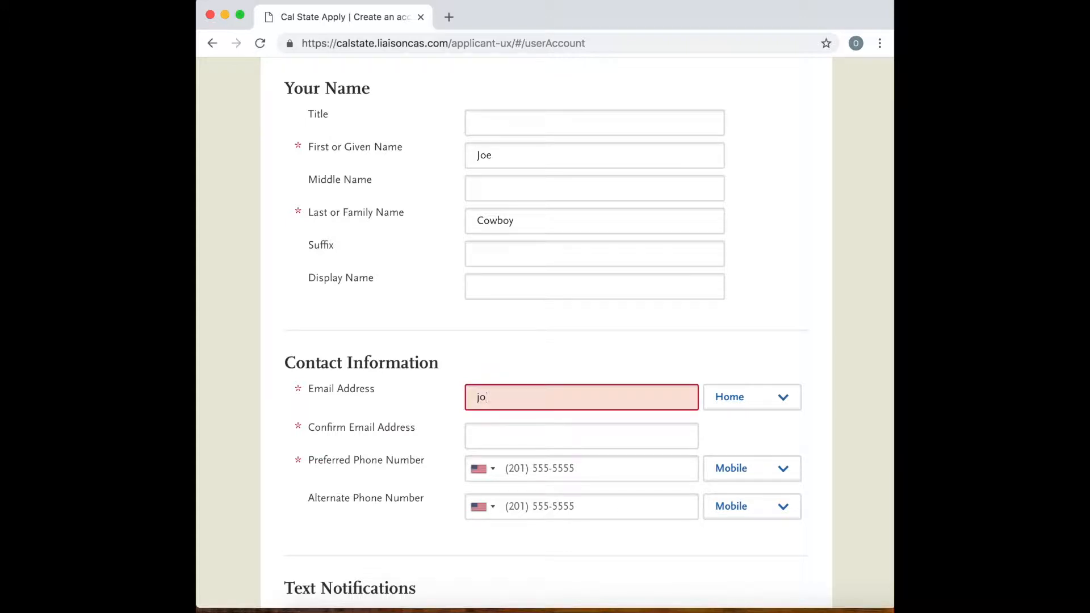
Repeat the applicant's email address in the confirmation field.
click(494, 437)
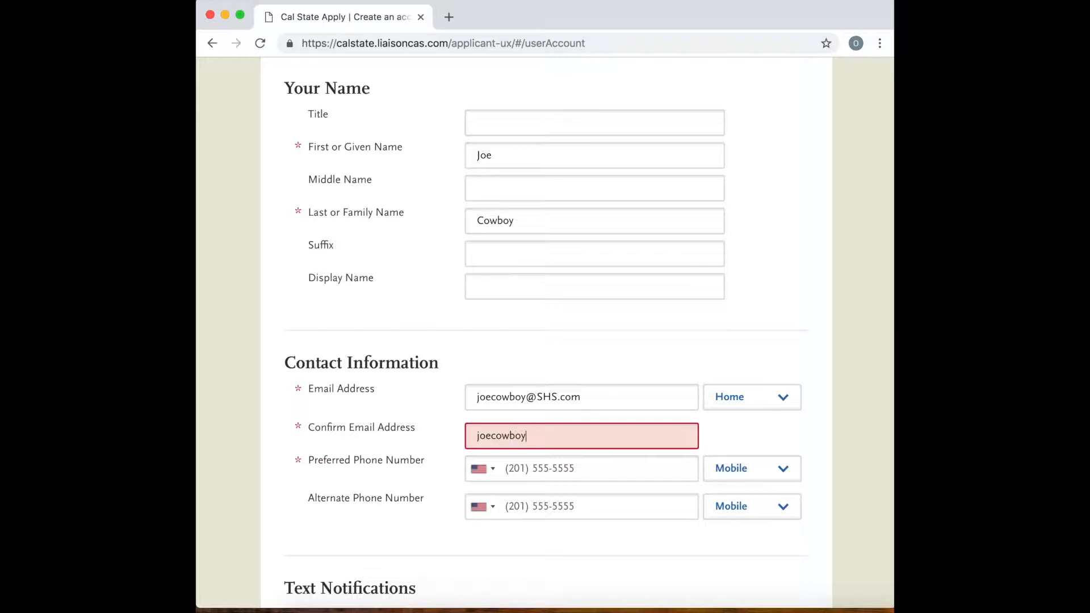
Enter the applicant's preferred phone number under Contact Information.
scroll(530, 448, down, 2)
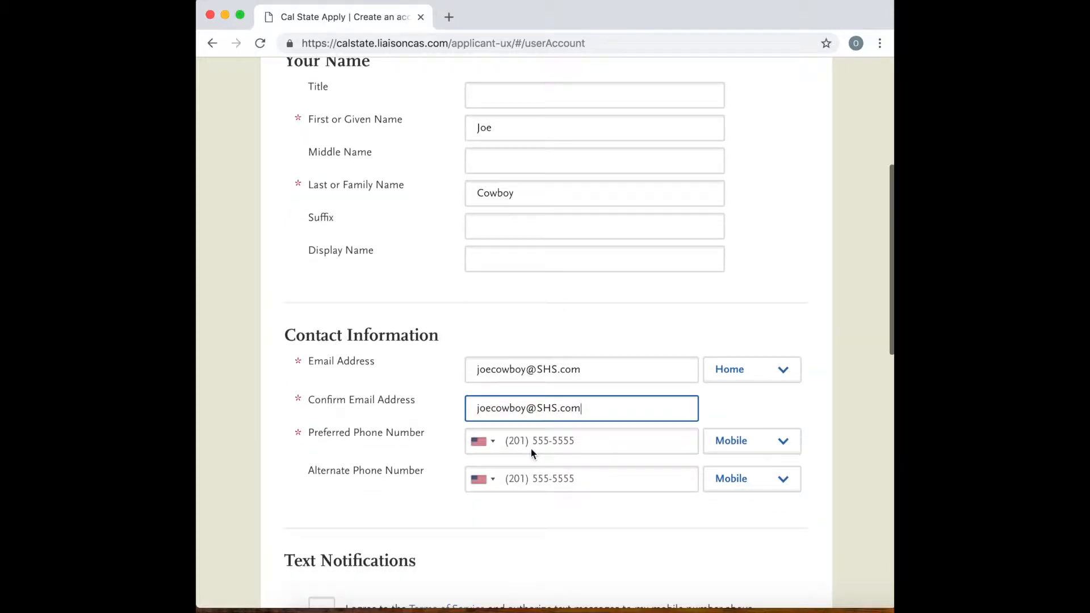
click(562, 423)
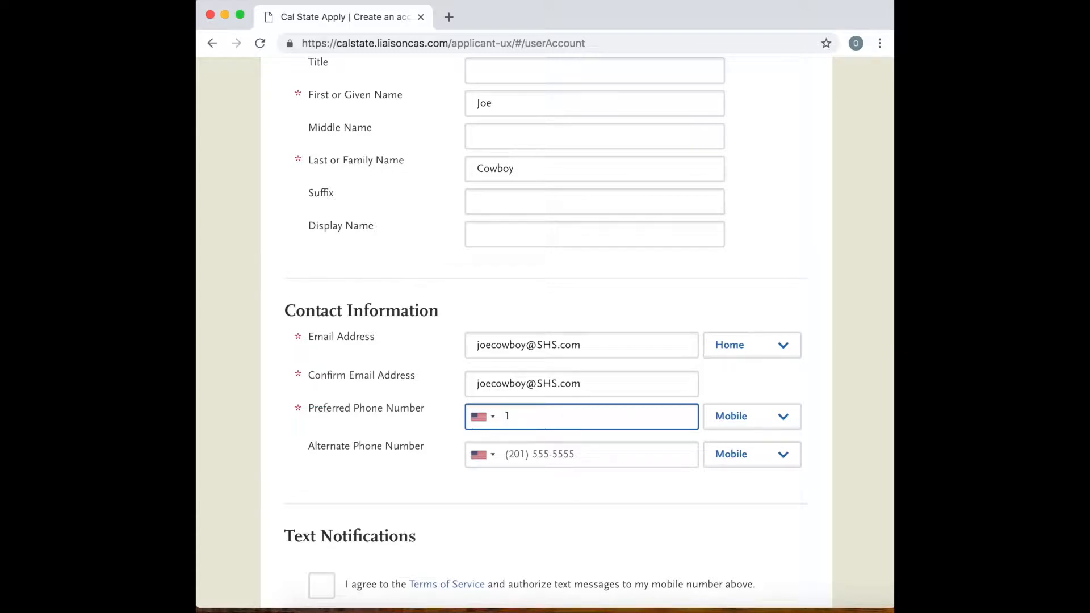
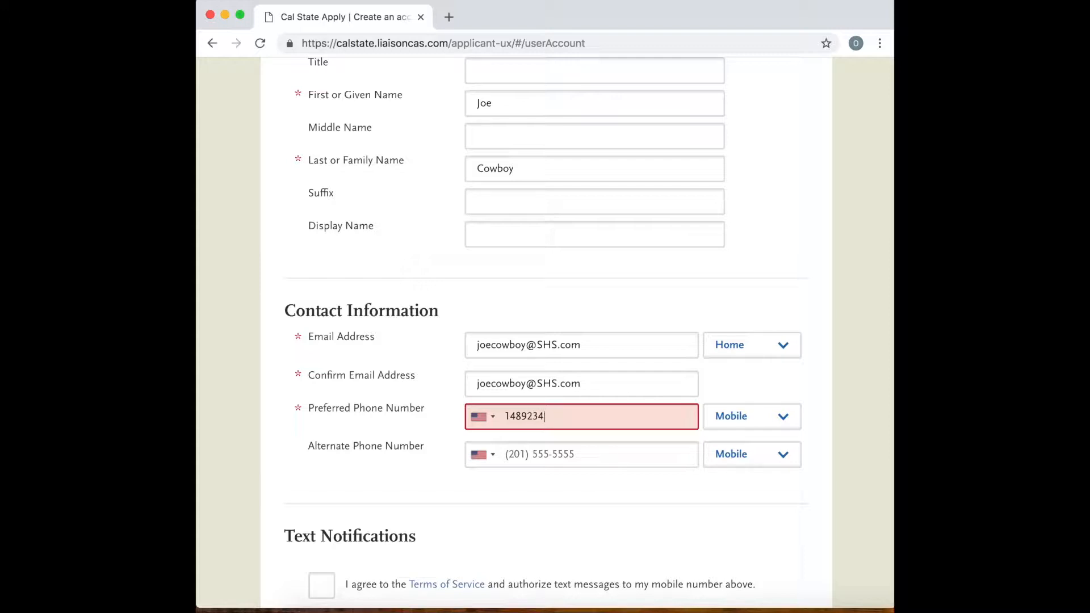
click(633, 503)
click(575, 417)
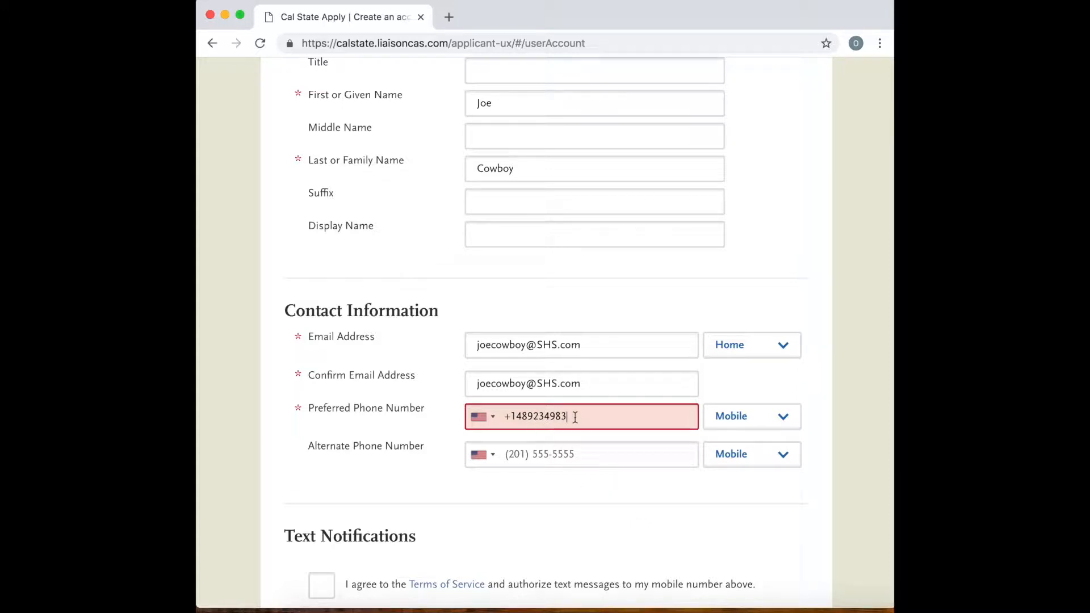
text(1)
Agree to the Terms of Service and authorize text messages to the mobile number.
scroll(570, 452, down, 3)
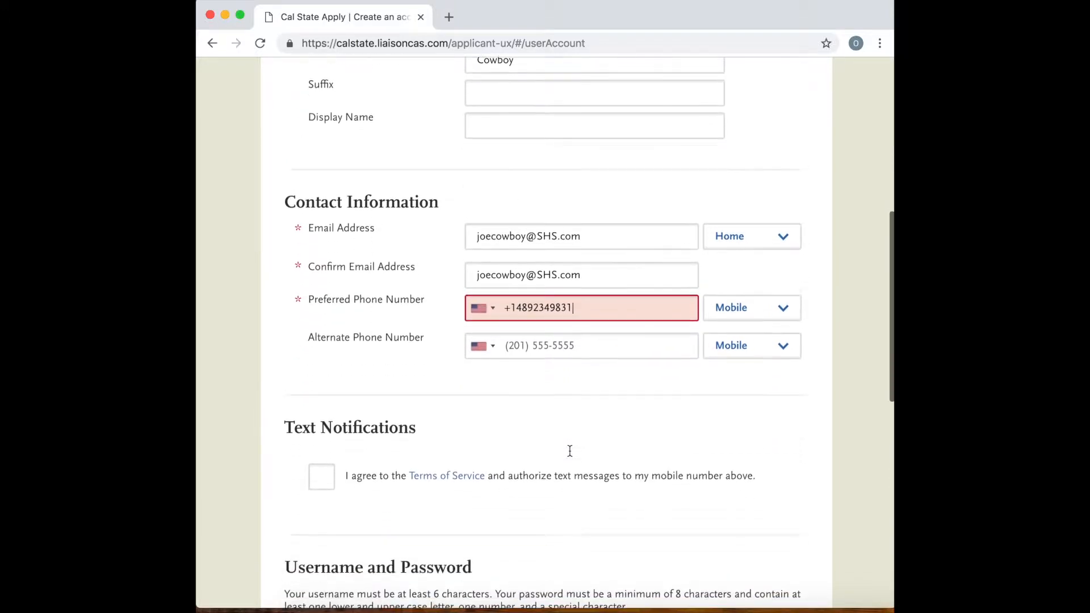
scroll(569, 451, down, 3)
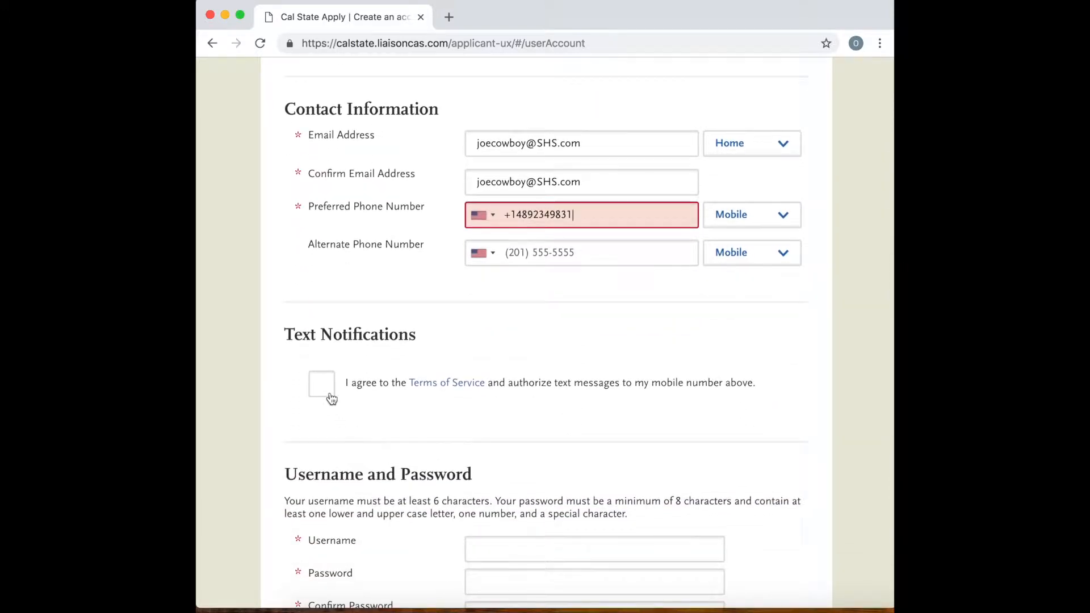
click(327, 390)
Enter a username for the new account in the Username and Password section.
scroll(397, 404, down, 5)
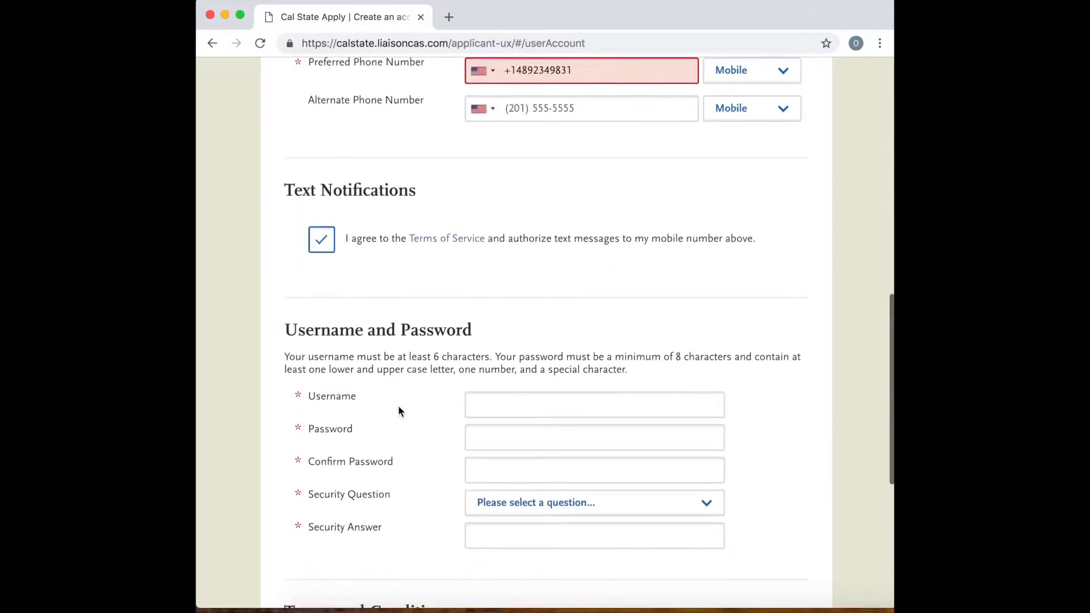
click(509, 376)
text(jow)
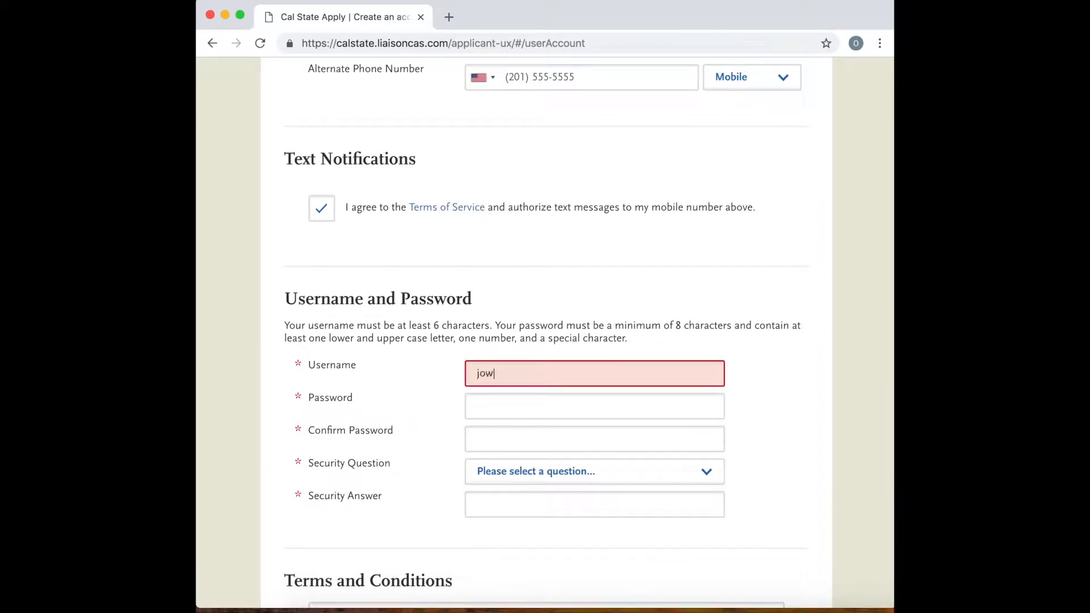
key(BackSpace)
text(ecowboy)
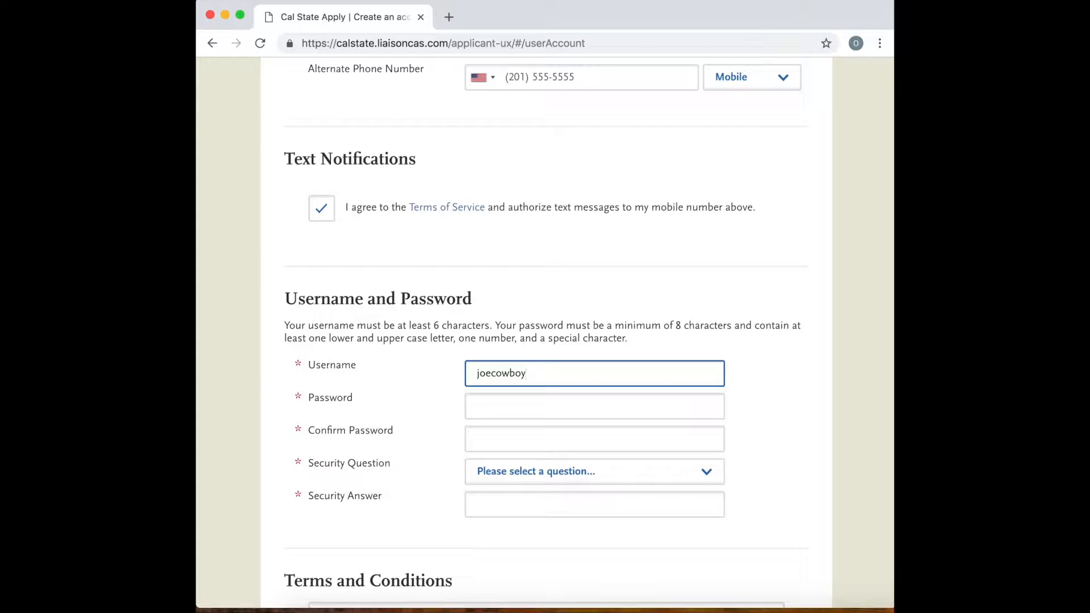
text(#1)
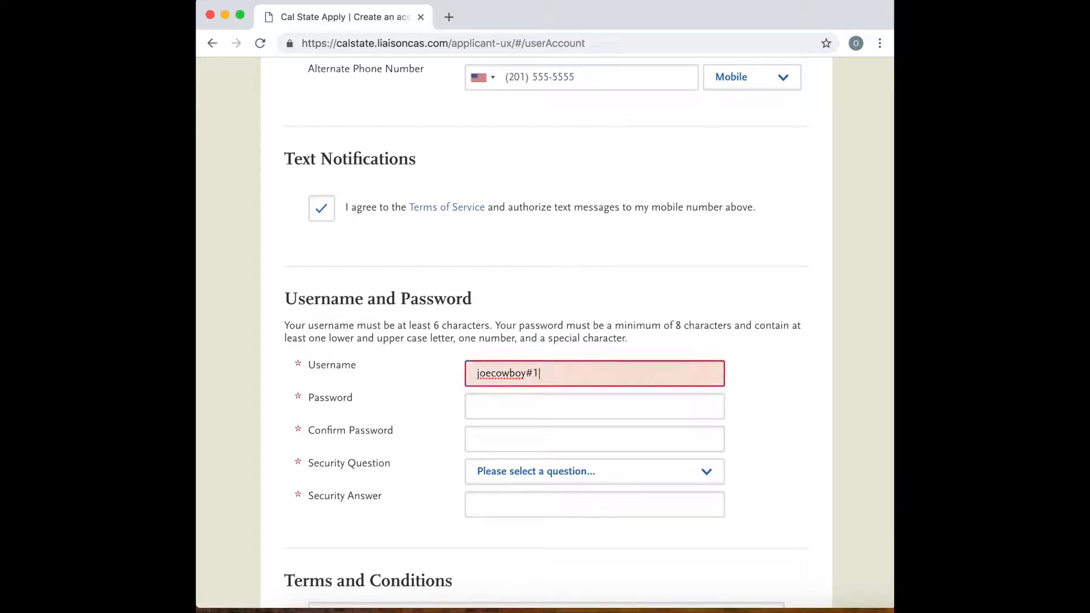
Remove the # character from the account username.
click(495, 402)
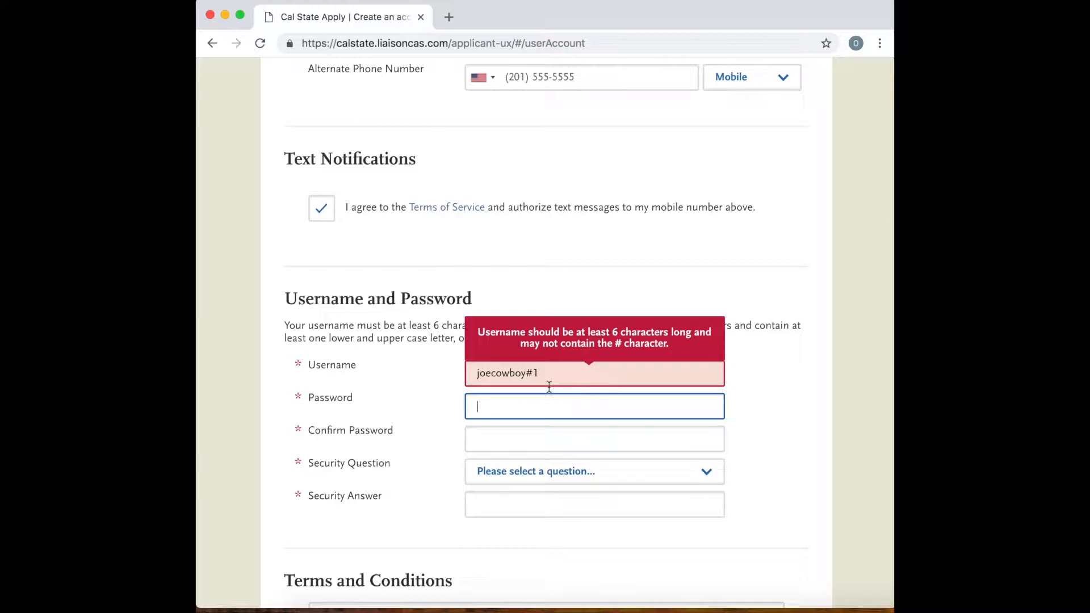
scroll(538, 403, up, 1)
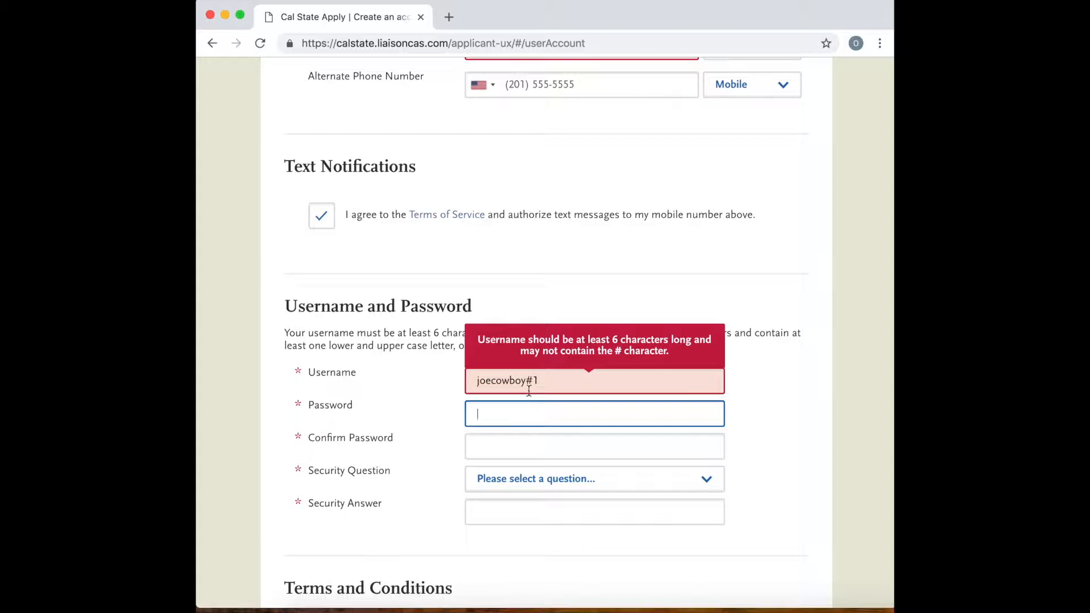
click(536, 381)
key(BackSpace)
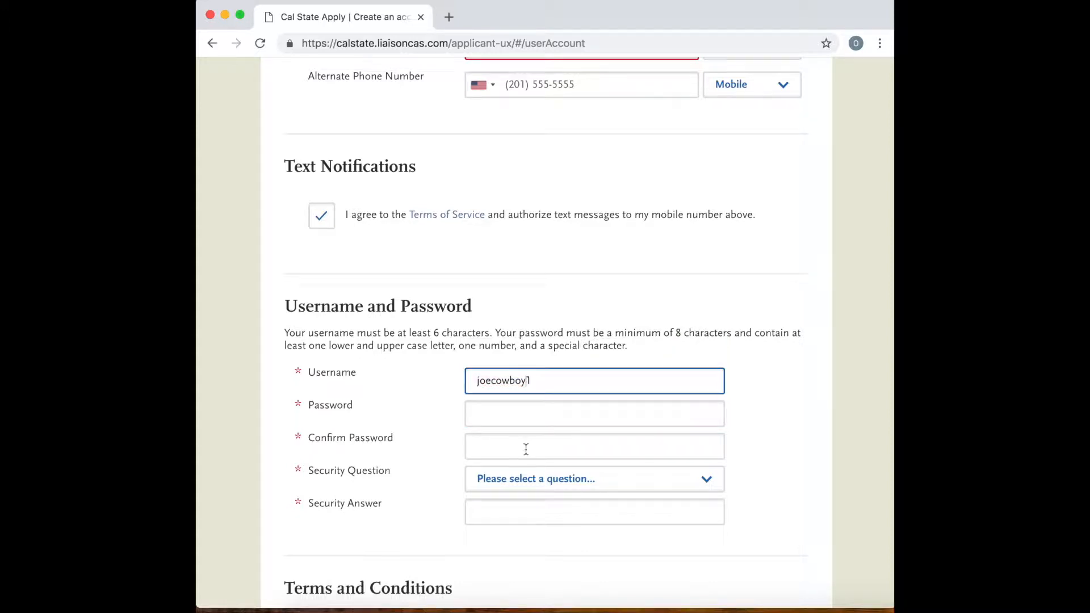
Enter the account password in the Password field.
click(525, 416)
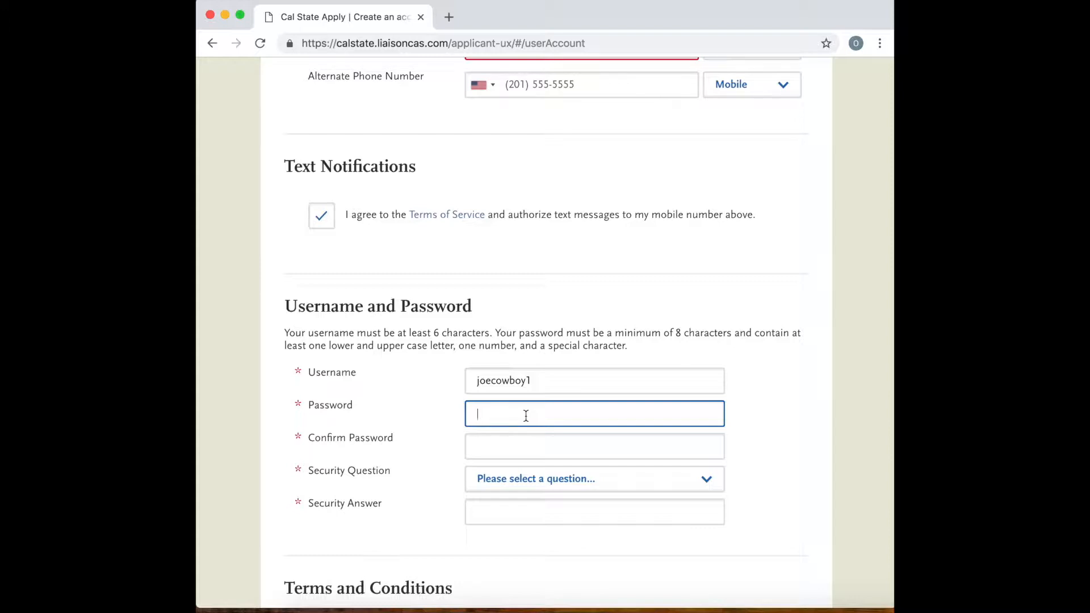
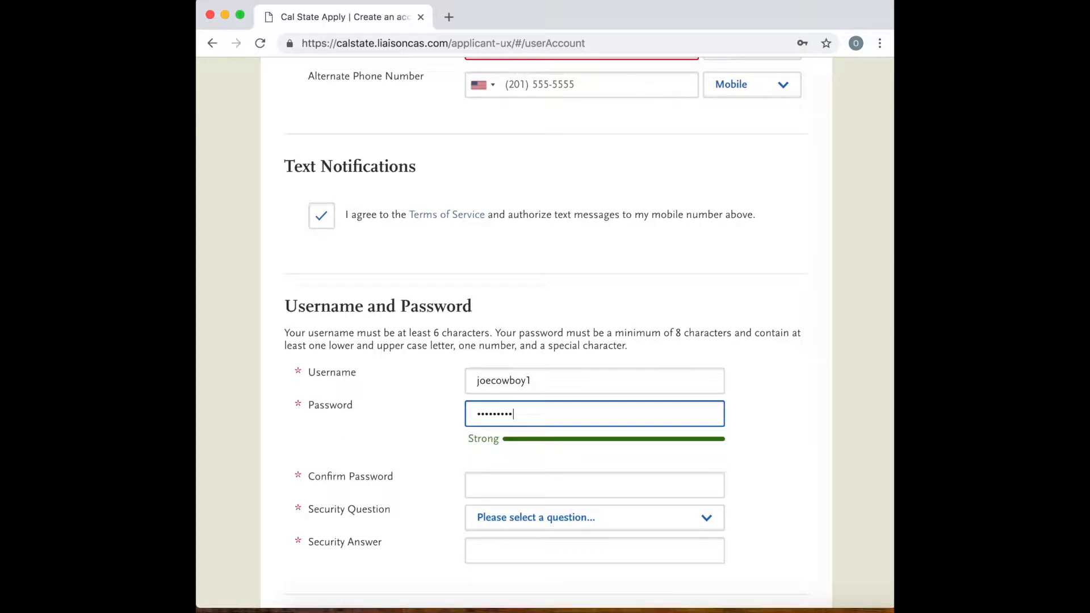
Repeat the account password in the Confirm Password field.
click(496, 488)
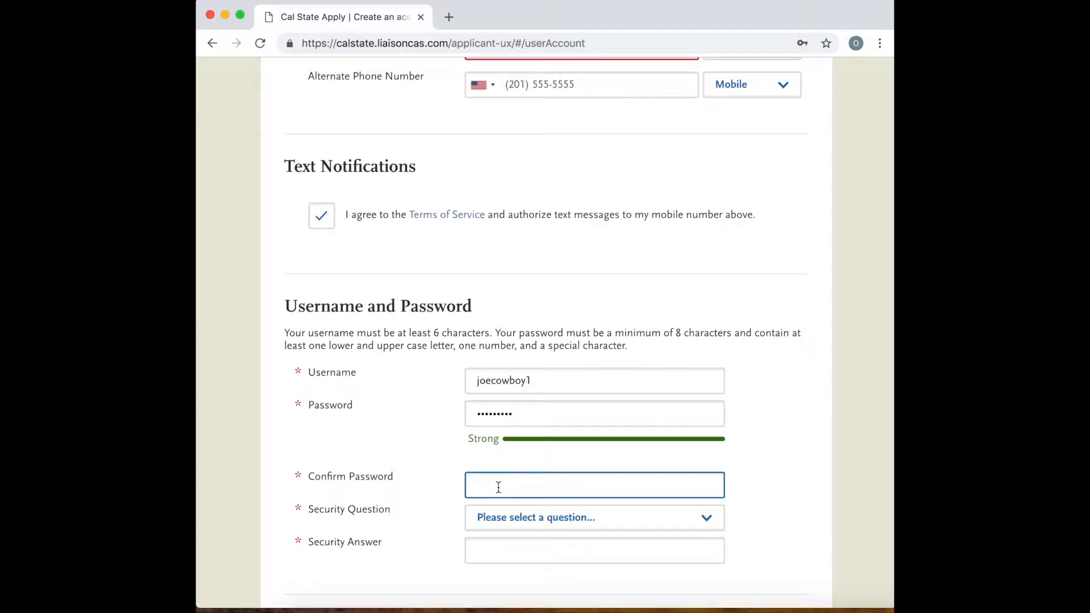
text(Jo•••••••)
Choose the security question "What is your favorite color?" and fill in the security answer.
scroll(523, 562, down, 2)
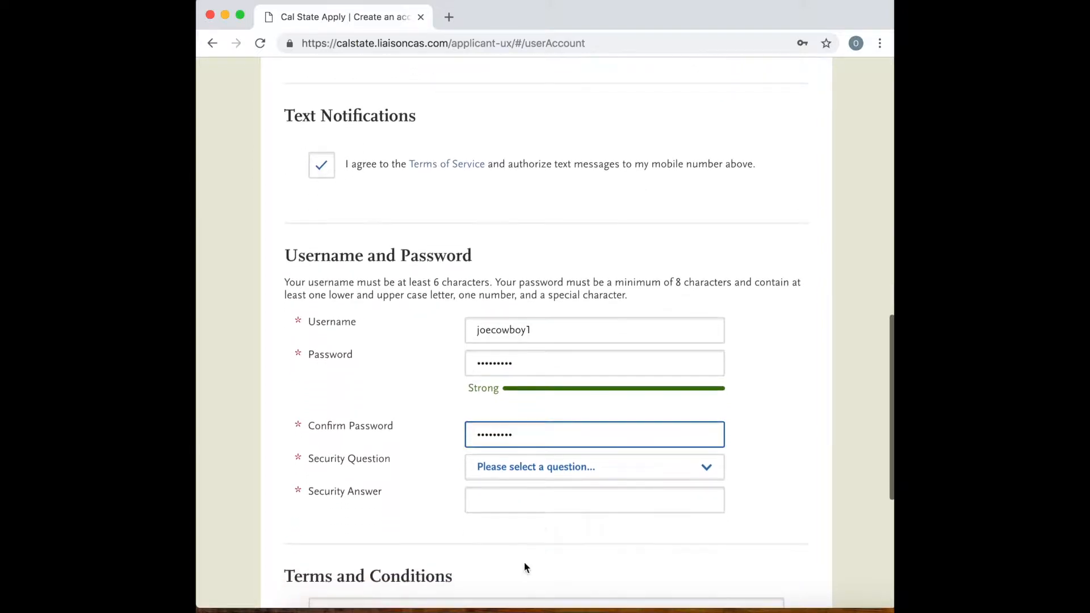
click(541, 474)
click(525, 478)
click(512, 498)
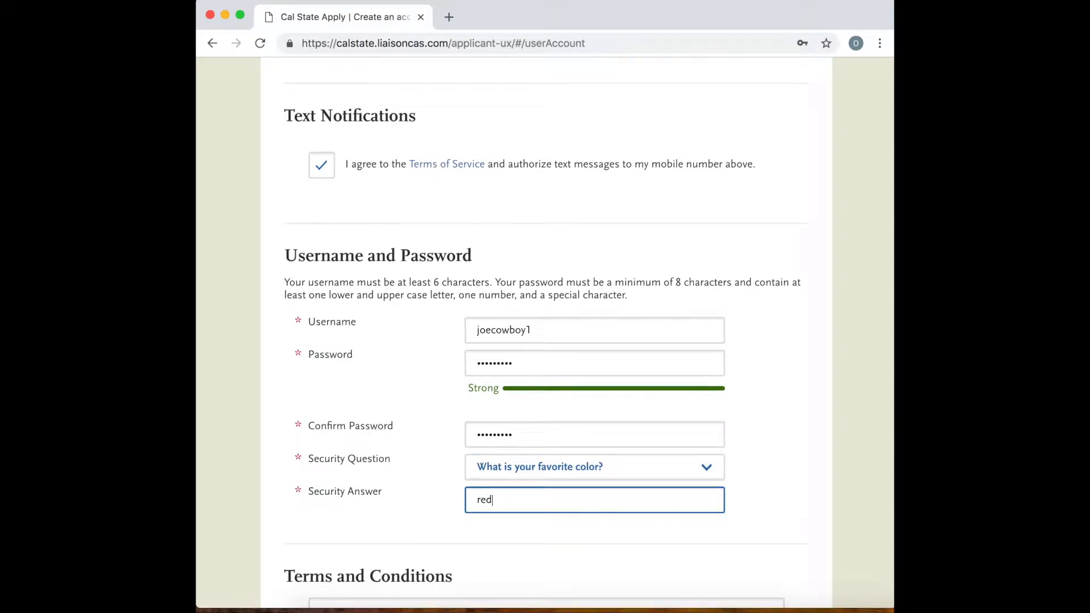
Agree to the Terms and Conditions and skim through their text.
scroll(503, 482, down, 4)
click(351, 484)
scroll(413, 475, down, 2)
scroll(371, 309, down, 2)
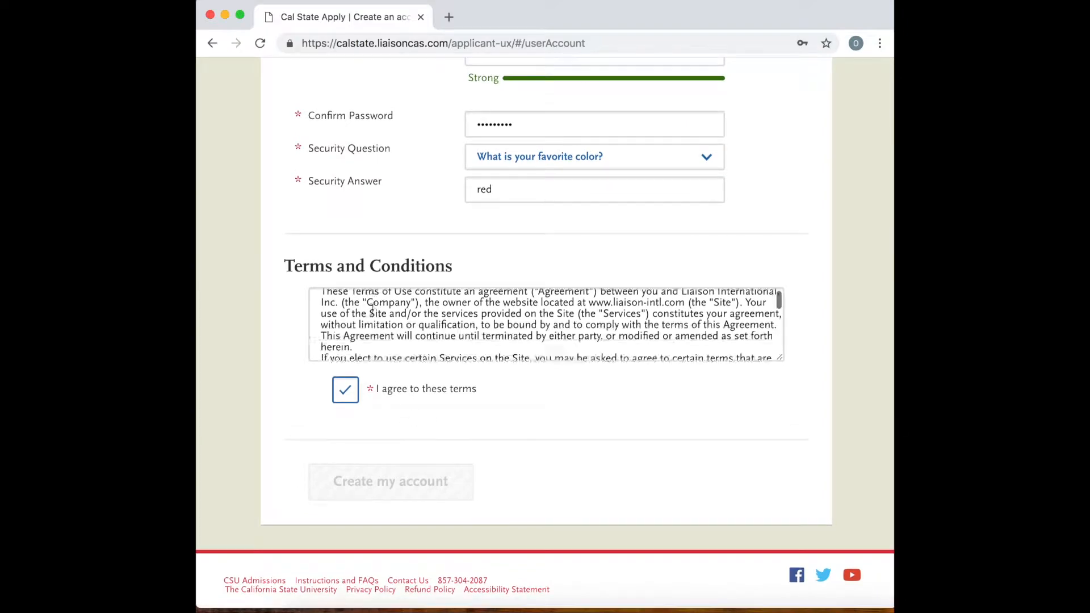
scroll(372, 310, down, 10)
scroll(372, 309, down, 5)
Set the type of the preferred phone number to Mobile in the Contact Information section.
scroll(372, 309, up, 6)
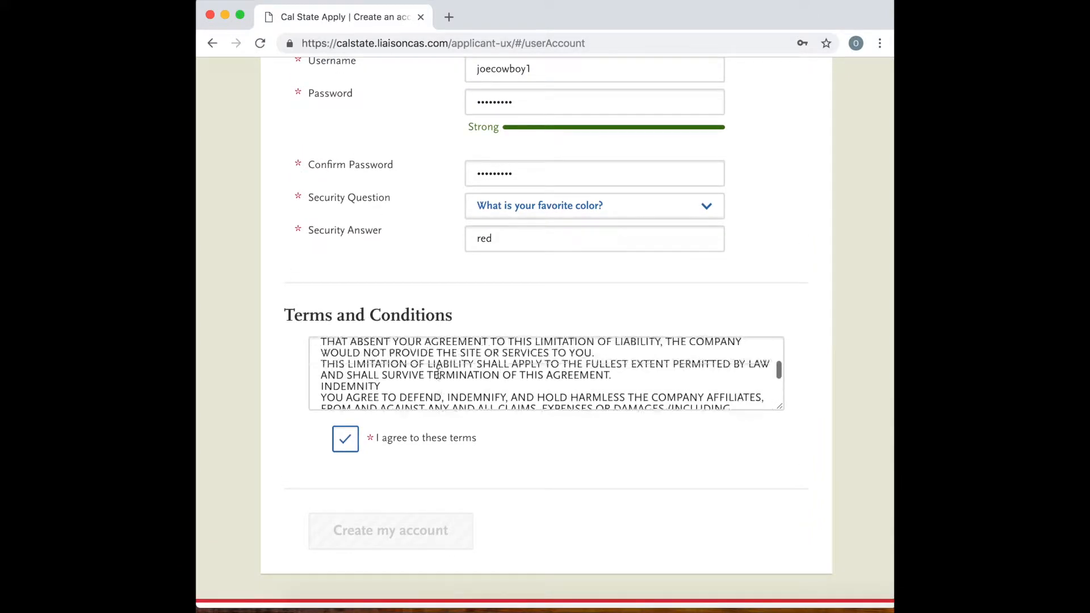
scroll(438, 373, up, 15)
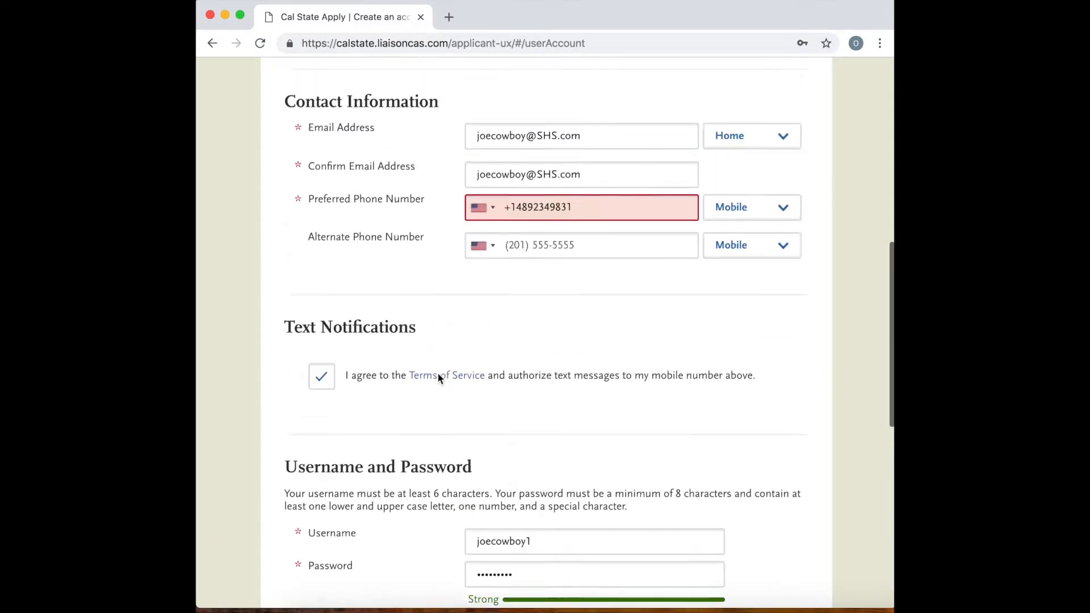
scroll(437, 373, up, 3)
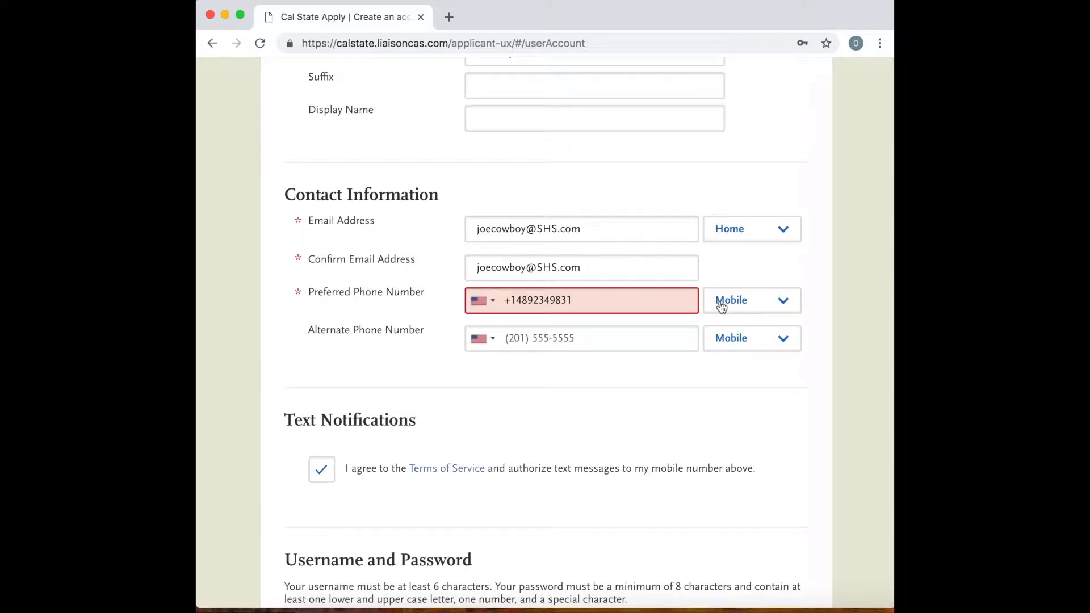
click(722, 307)
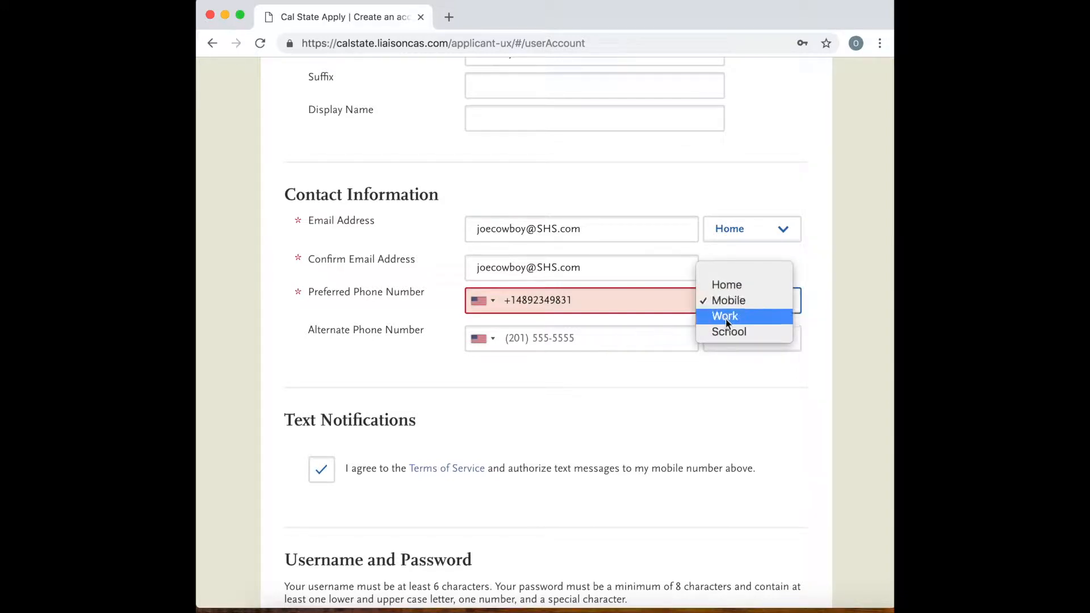
click(737, 302)
click(611, 339)
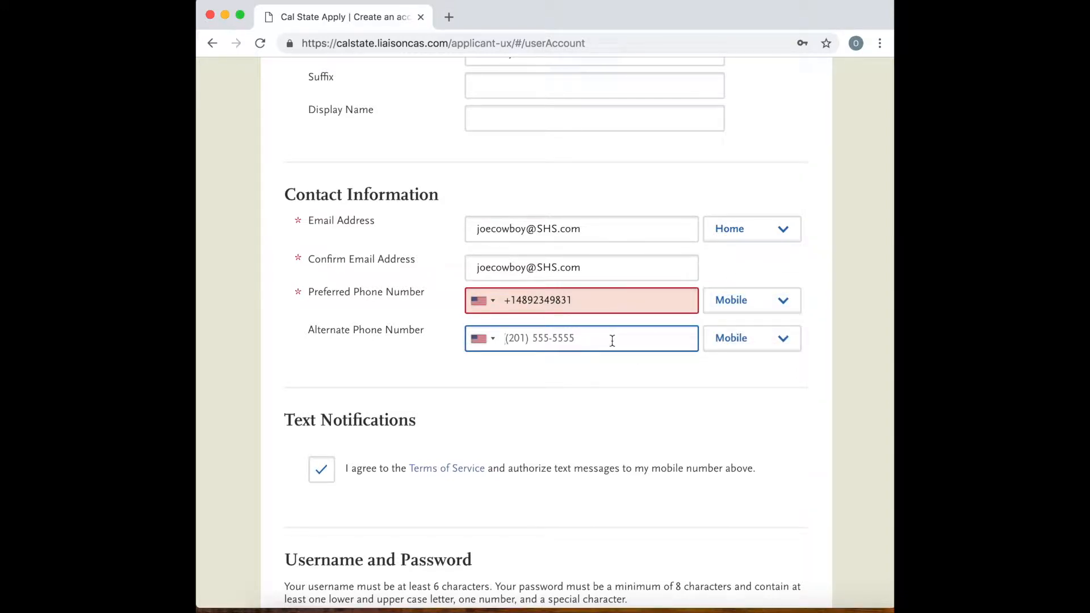
Clear the invalid entry from the Preferred Phone Number field.
click(594, 307)
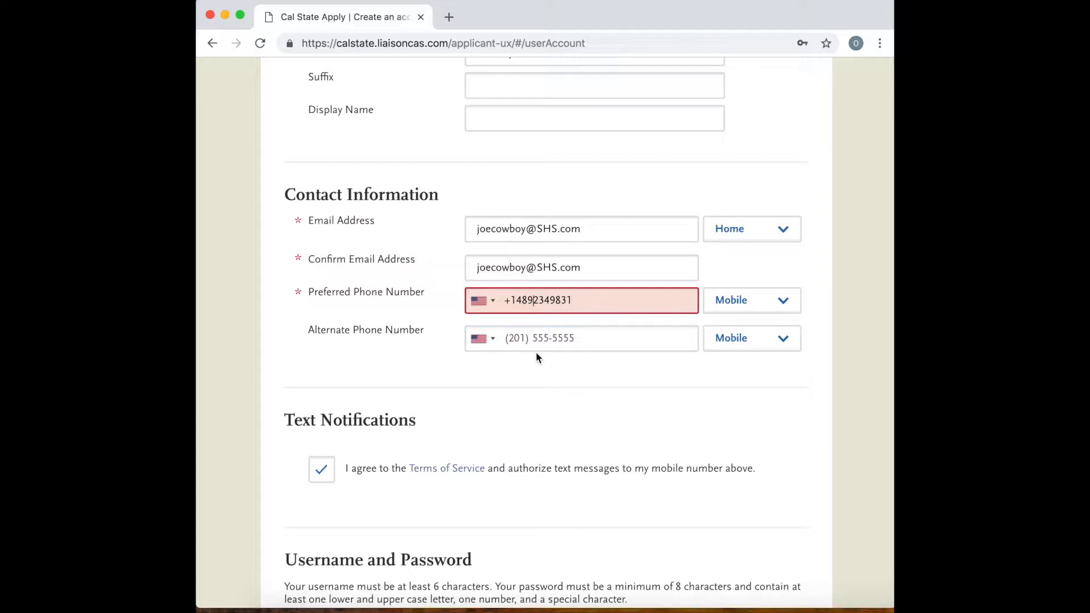
key(BackSpace)
key(BackSpace)
key(BackSpace)
key(BackSpace)
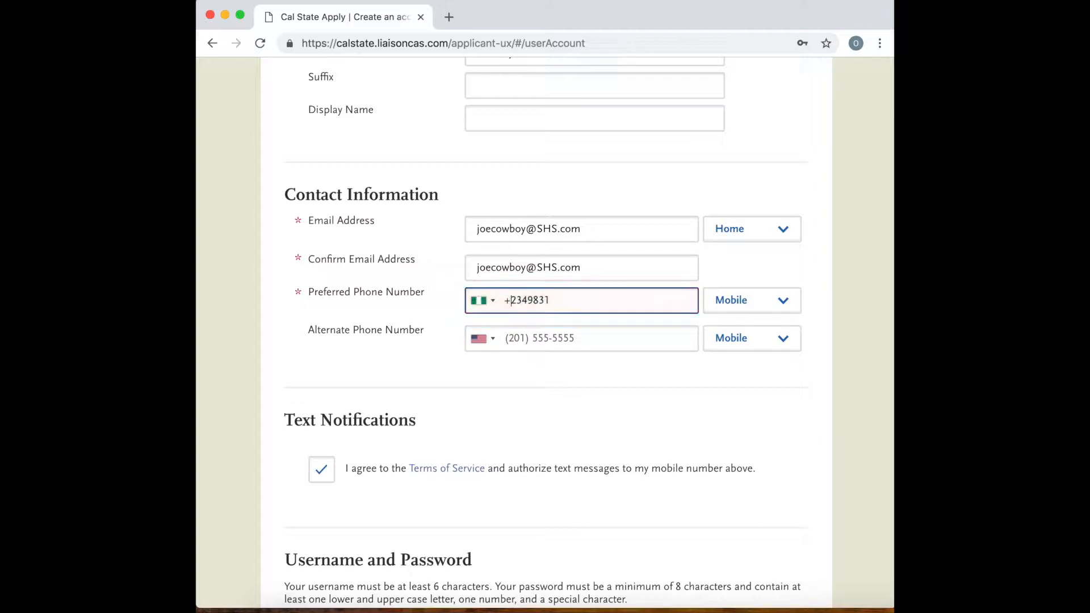
key(BackSpace)
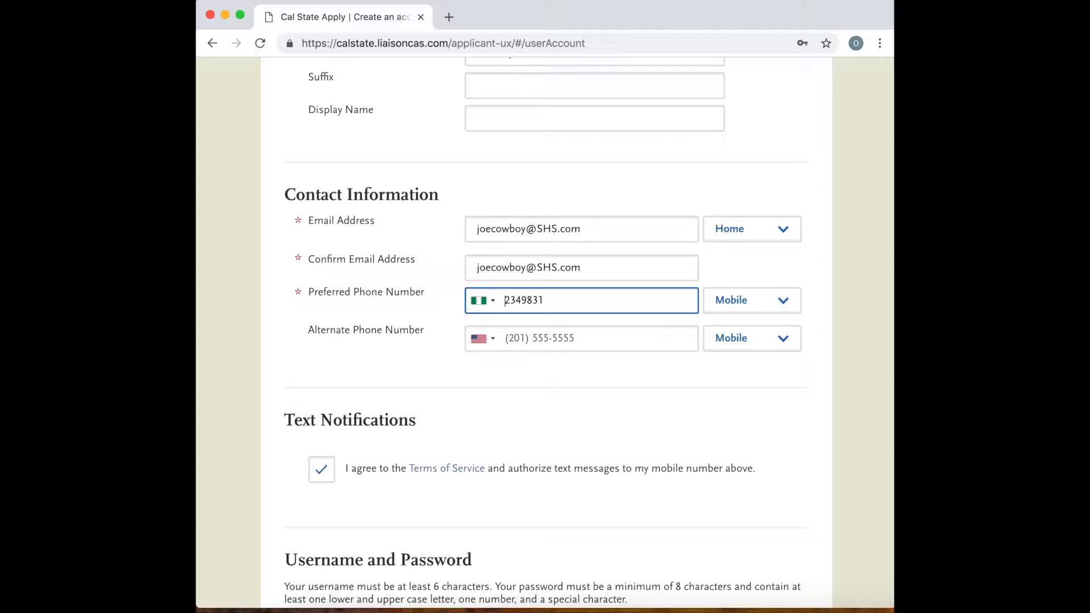
click(491, 309)
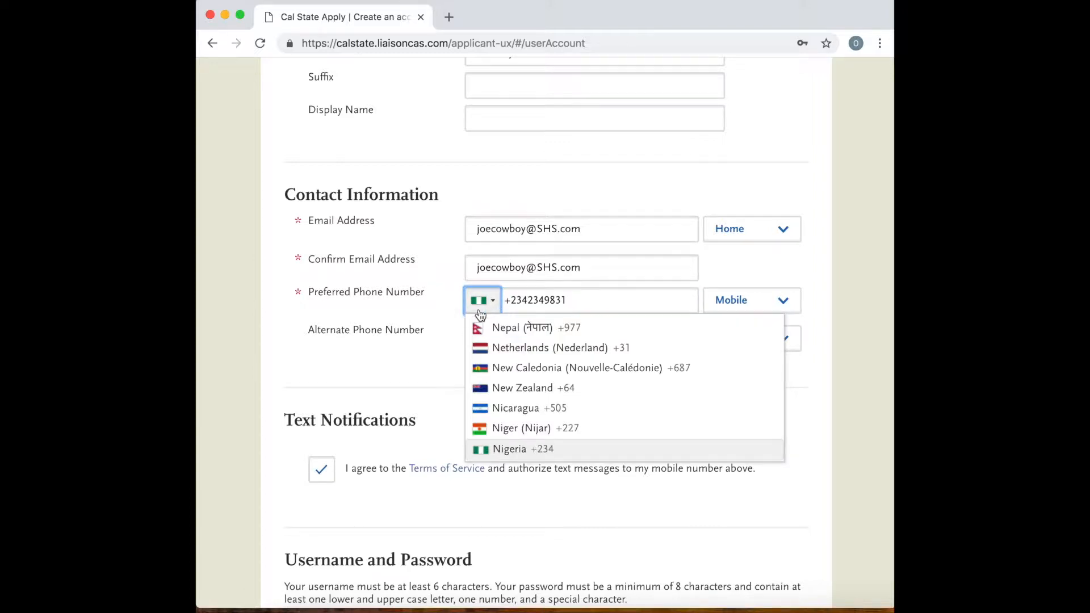
click(448, 323)
click(593, 293)
key(BackSpace)
key(BackSpace)
key(BackSpace)
key(BackSpace)
key(BackSpace)
key(BackSpace)
key(BackSpace)
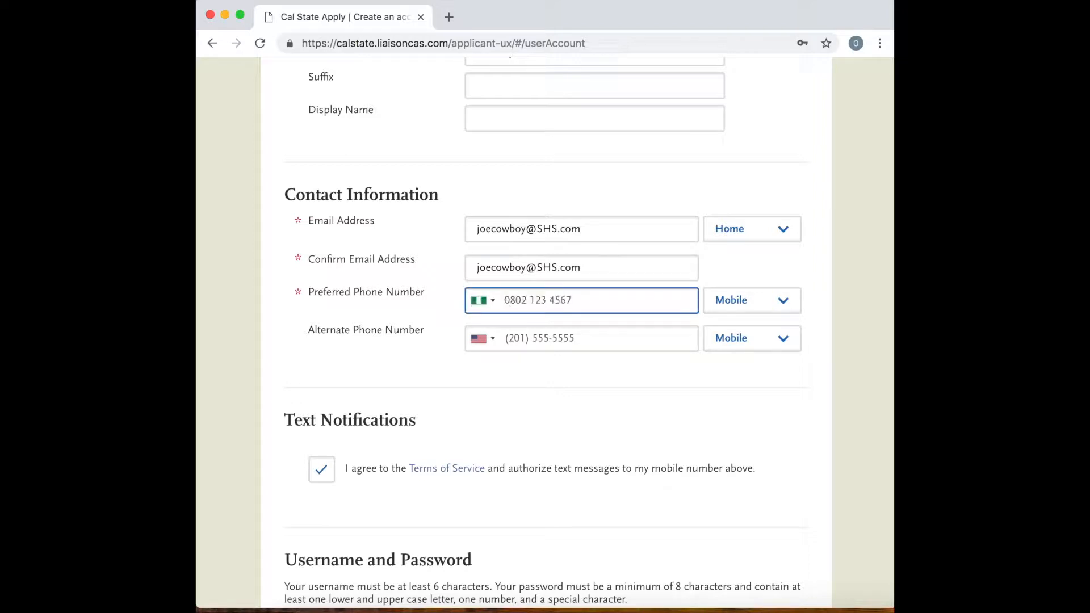
Enter the first digits of the preferred phone number and set its country code to United States +1.
click(482, 300)
scroll(513, 387, down, 1)
scroll(514, 388, down, 10)
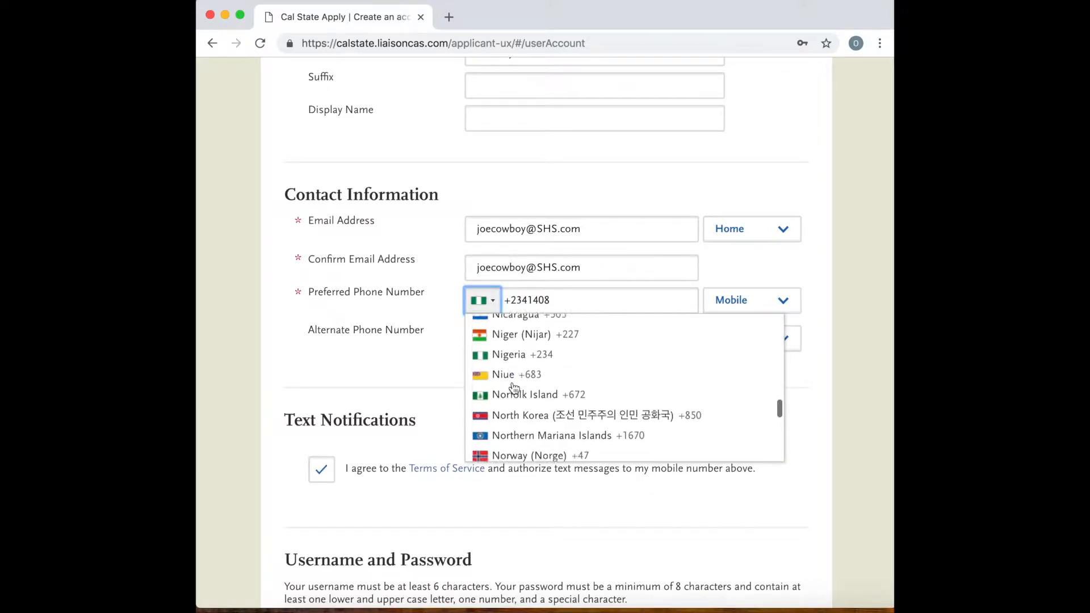
scroll(514, 387, down, 15)
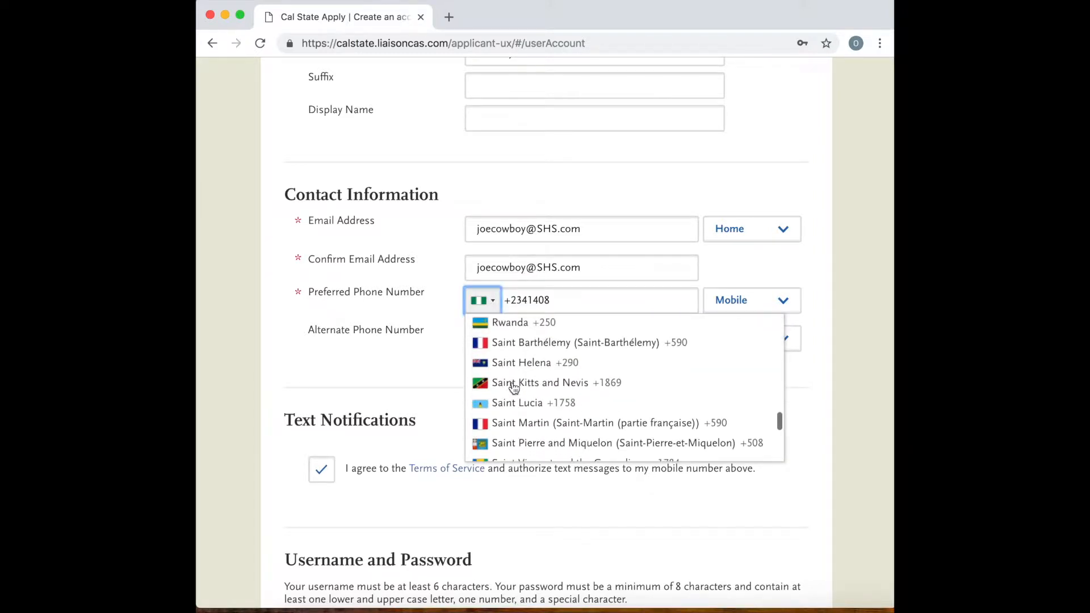
scroll(514, 387, down, 8)
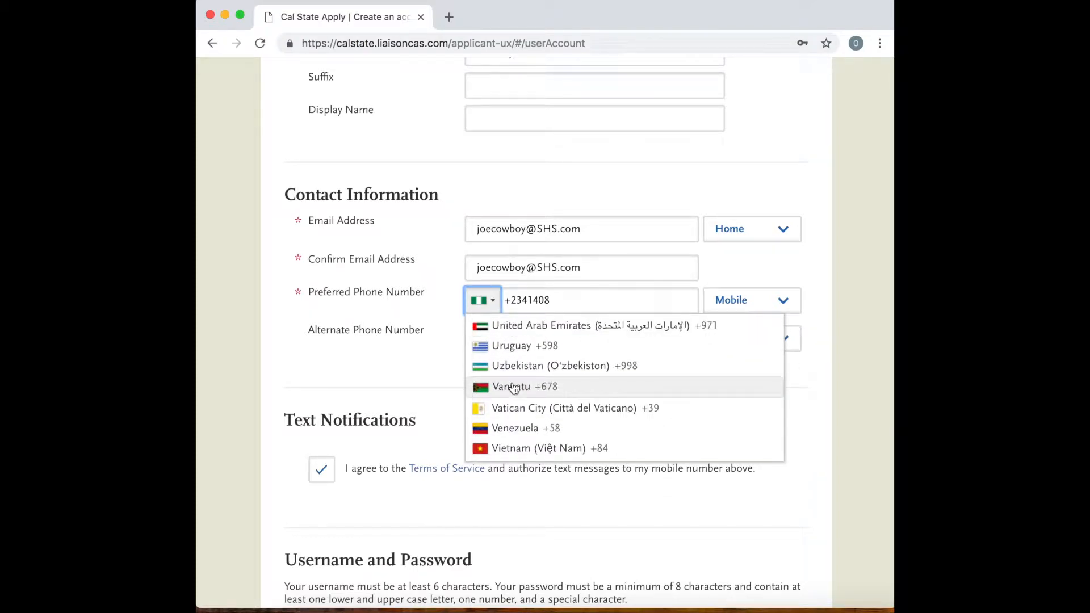
scroll(514, 388, down, 6)
scroll(513, 388, up, 5)
scroll(513, 388, up, 15)
scroll(514, 388, up, 20)
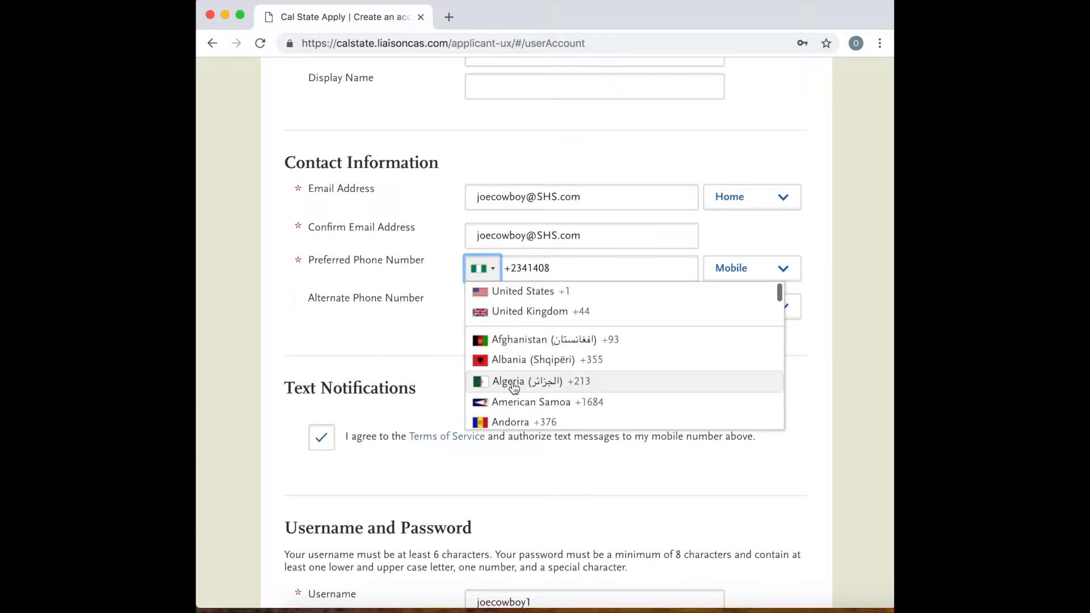
click(501, 291)
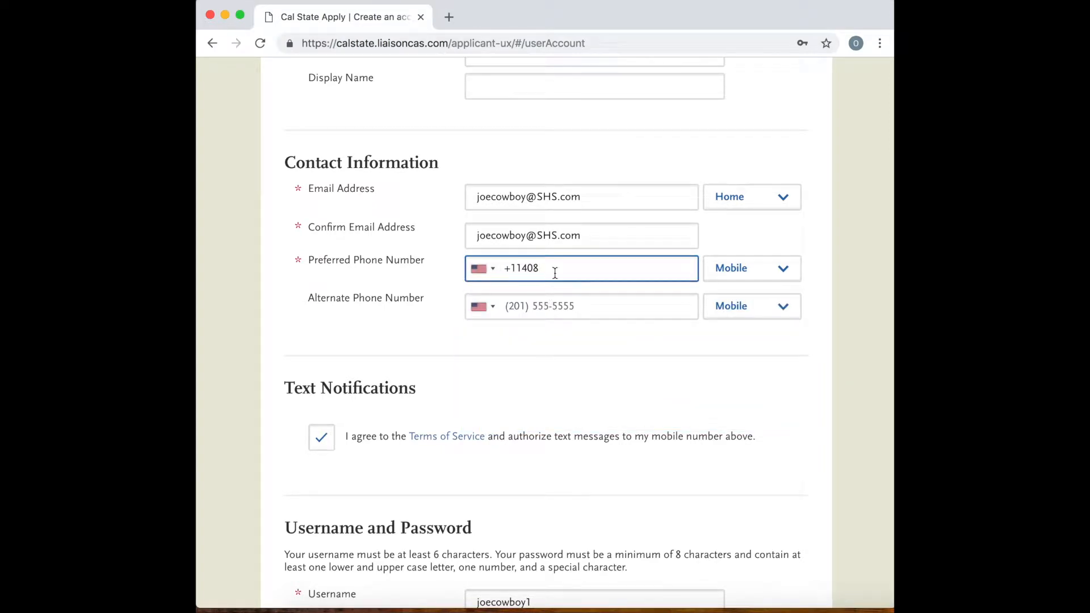
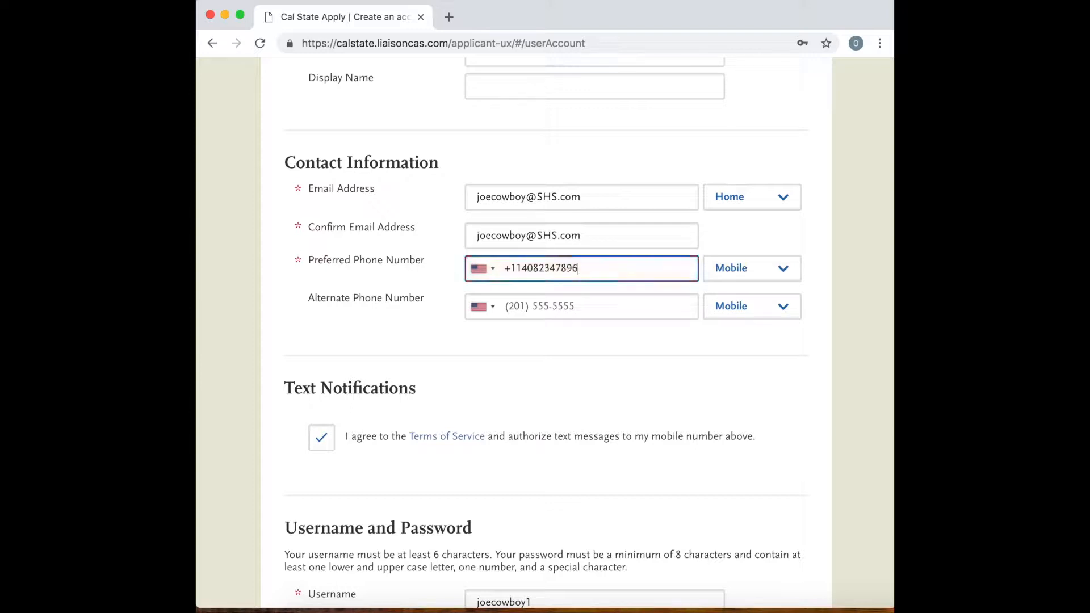
Fill in the remaining digits of the preferred phone number.
click(619, 339)
Submit the registration form to create the account and continue past the confirmation.
scroll(586, 371, down, 3)
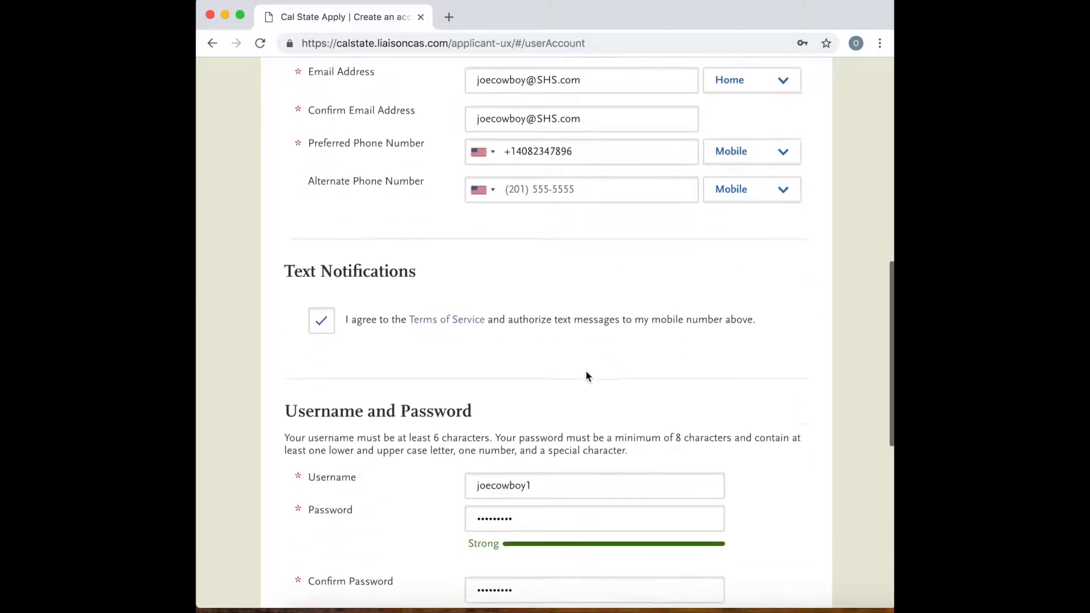
scroll(586, 372, down, 6)
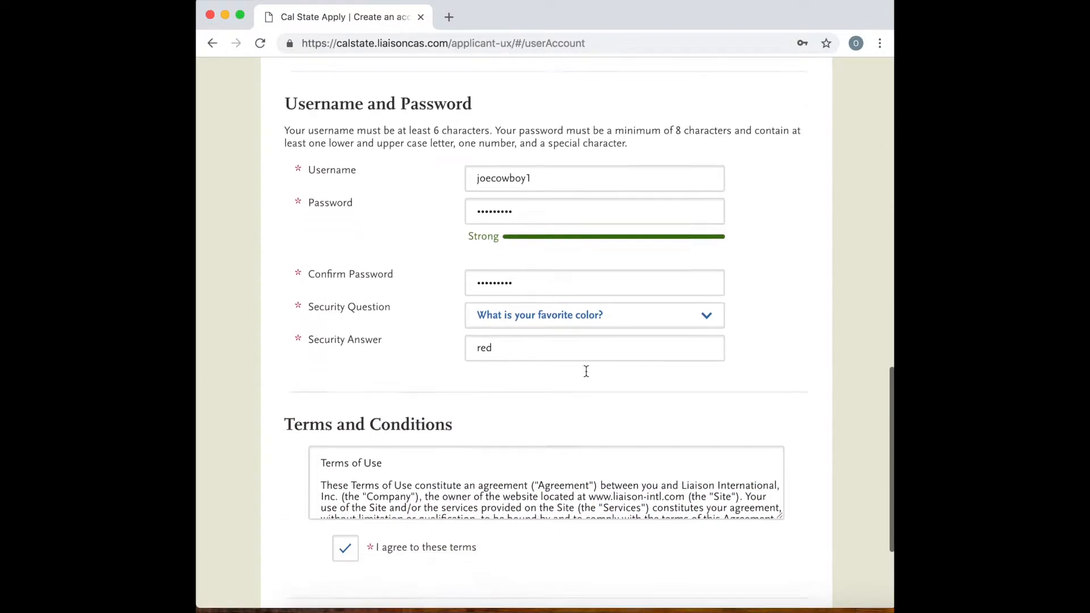
scroll(586, 376, down, 2)
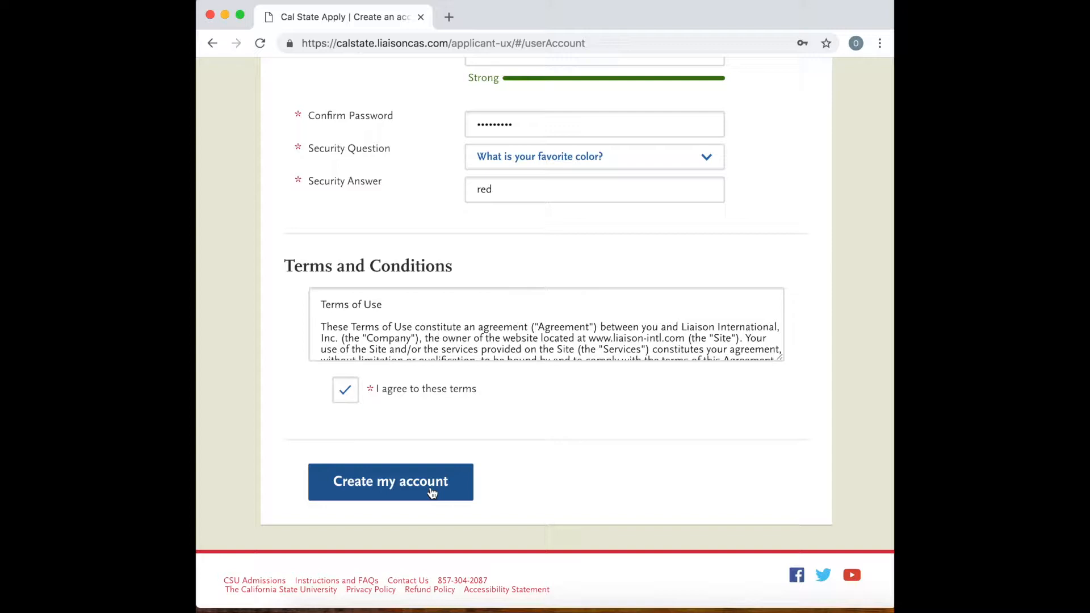
click(431, 491)
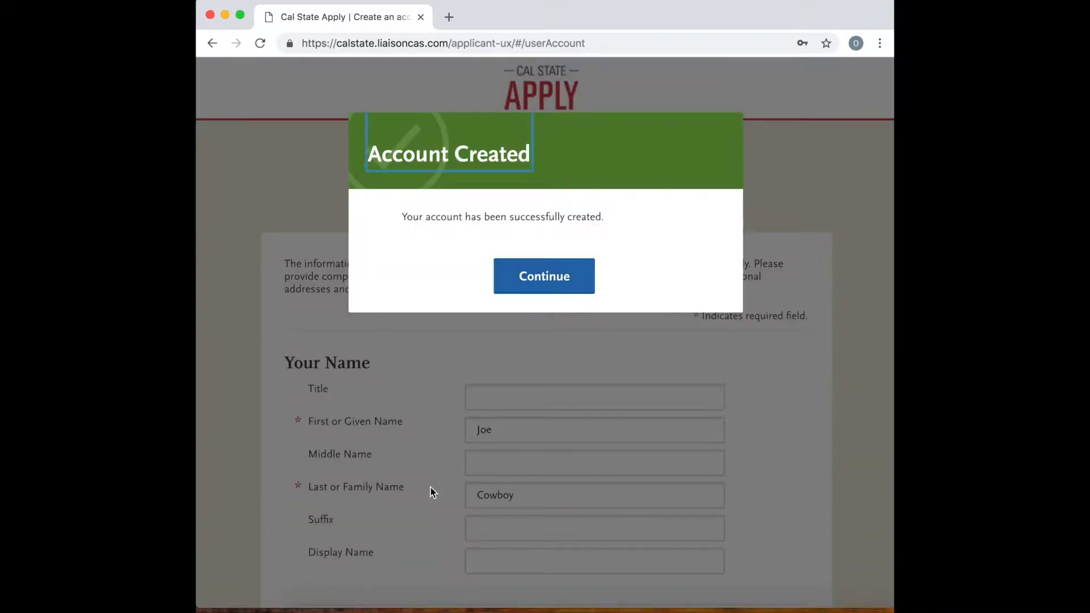
click(553, 286)
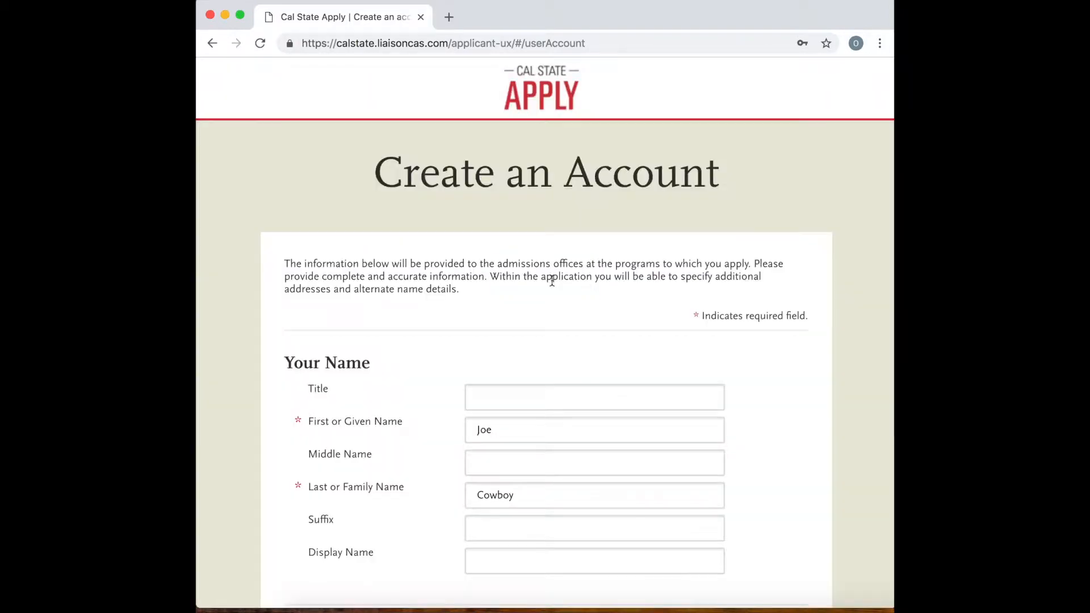
Decline the browser's offer to save the account password, choosing never to save it for this site.
scroll(579, 357, down, 10)
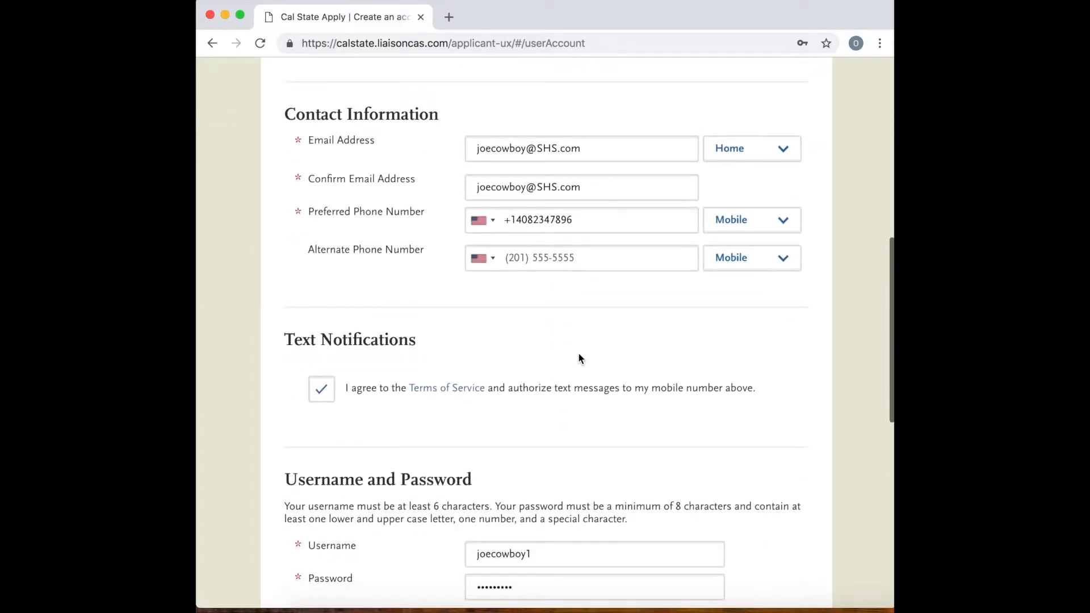
scroll(579, 359, down, 1)
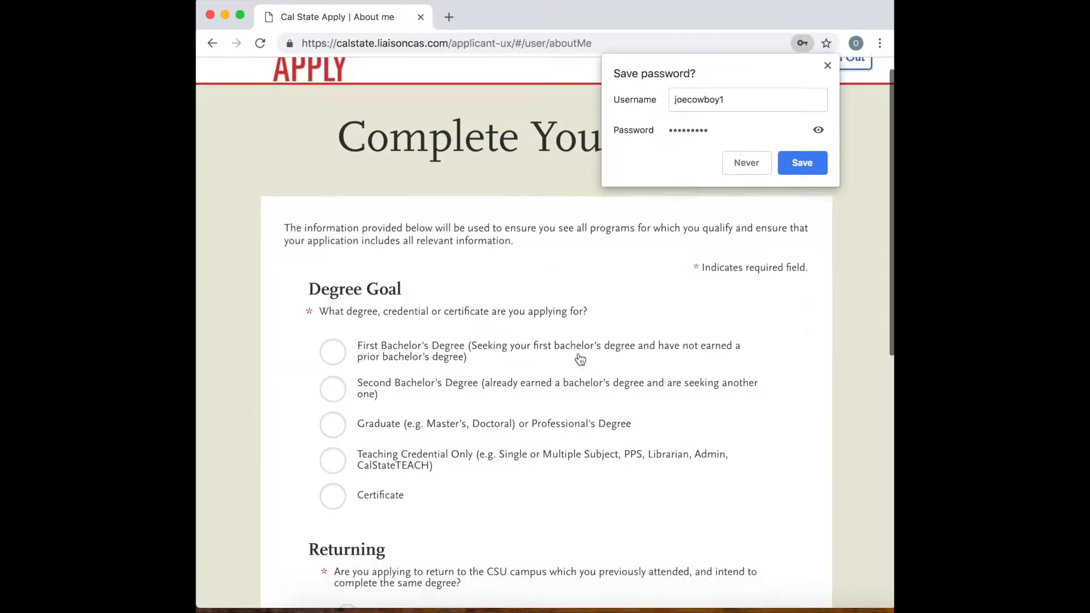
click(748, 163)
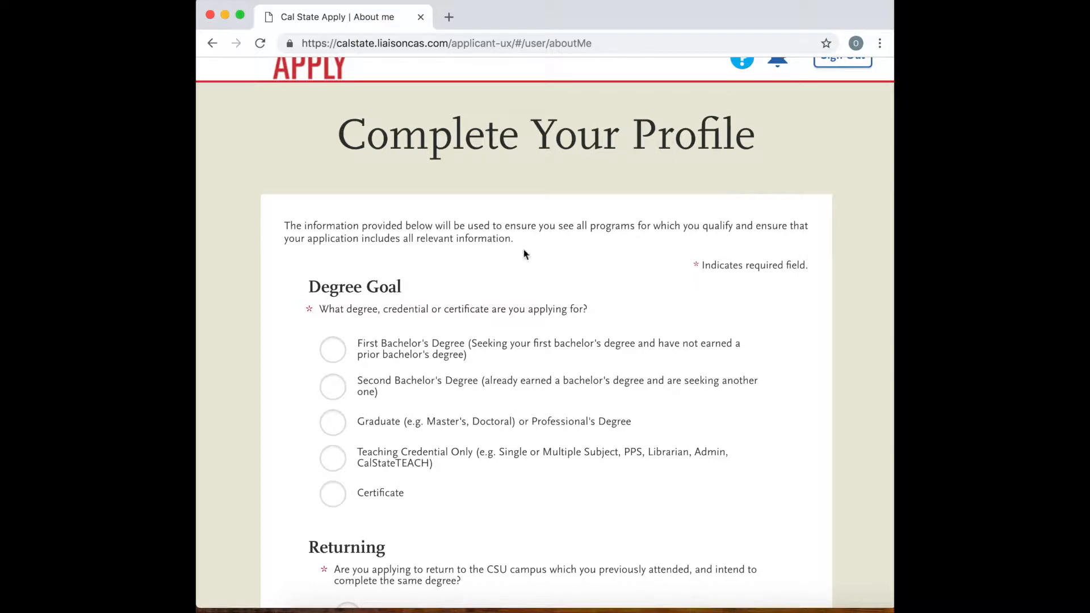
Select First Bachelor's Degree as the degree goal in the profile.
scroll(488, 278, down, 2)
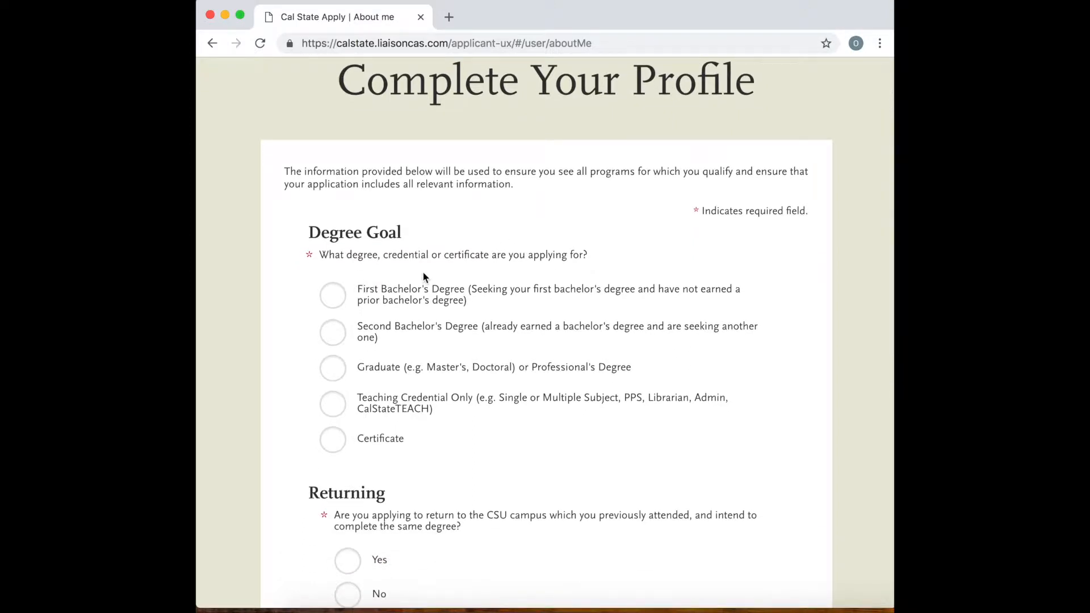
scroll(424, 278, down, 2)
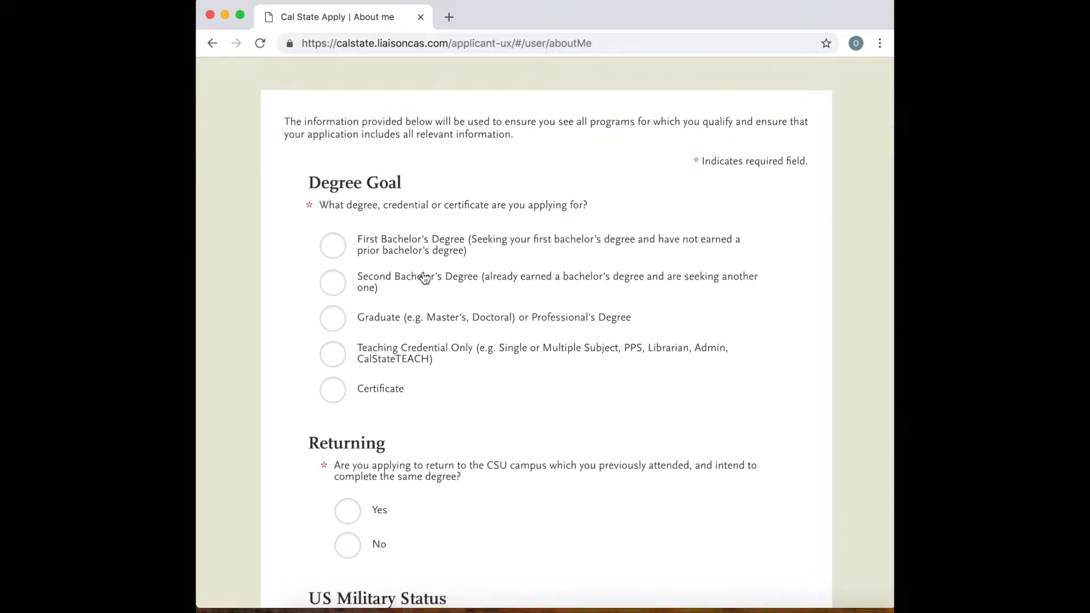
click(335, 250)
Set the educational status to Graduating High School Senior or equivalent and answer No to having earned college credits.
scroll(465, 261, down, 1)
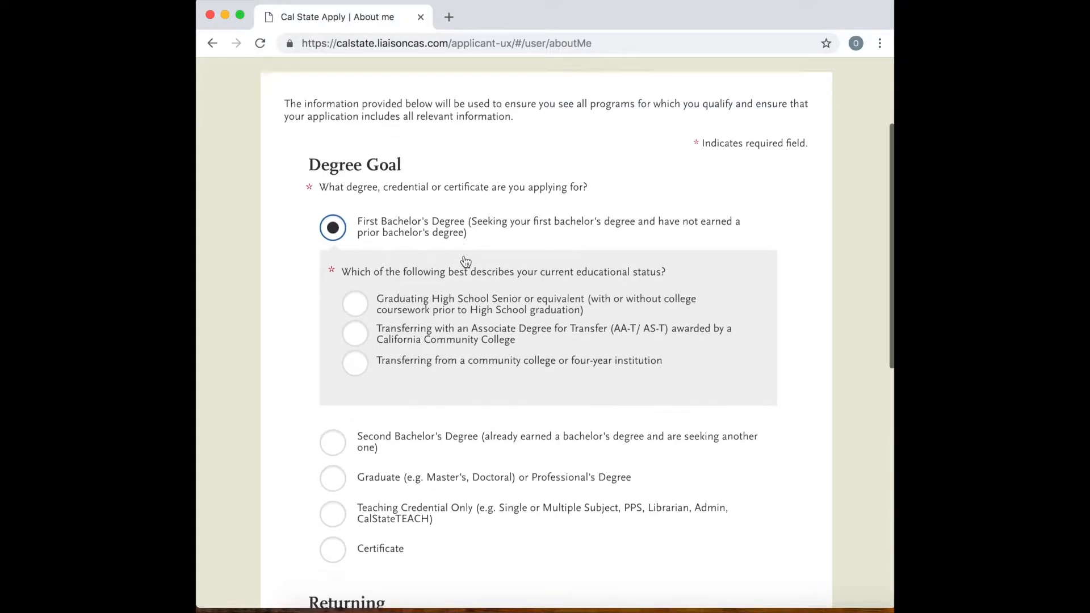
scroll(378, 287, down, 2)
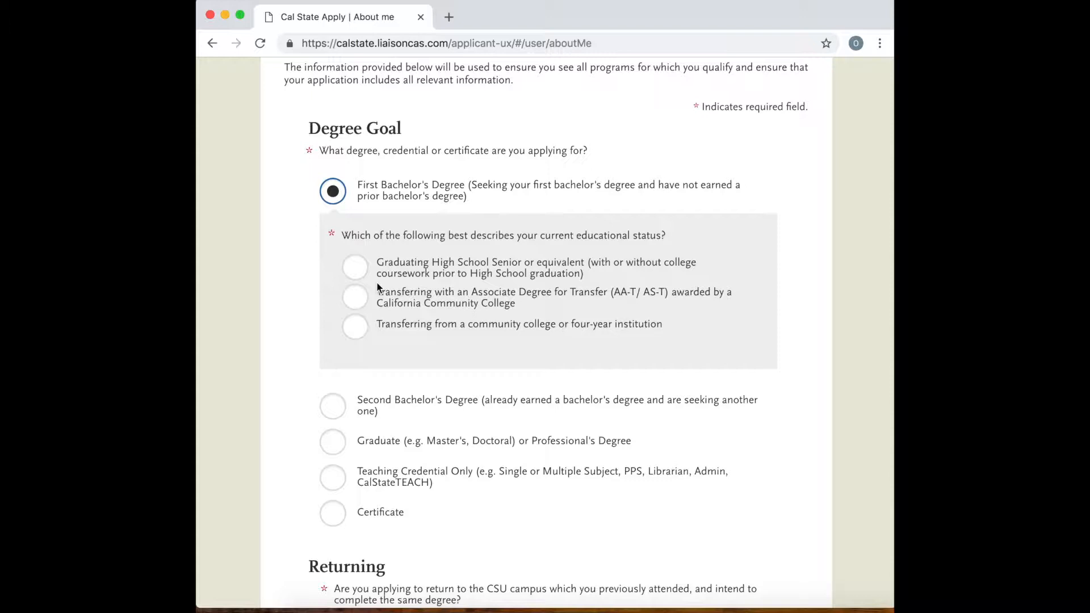
click(368, 268)
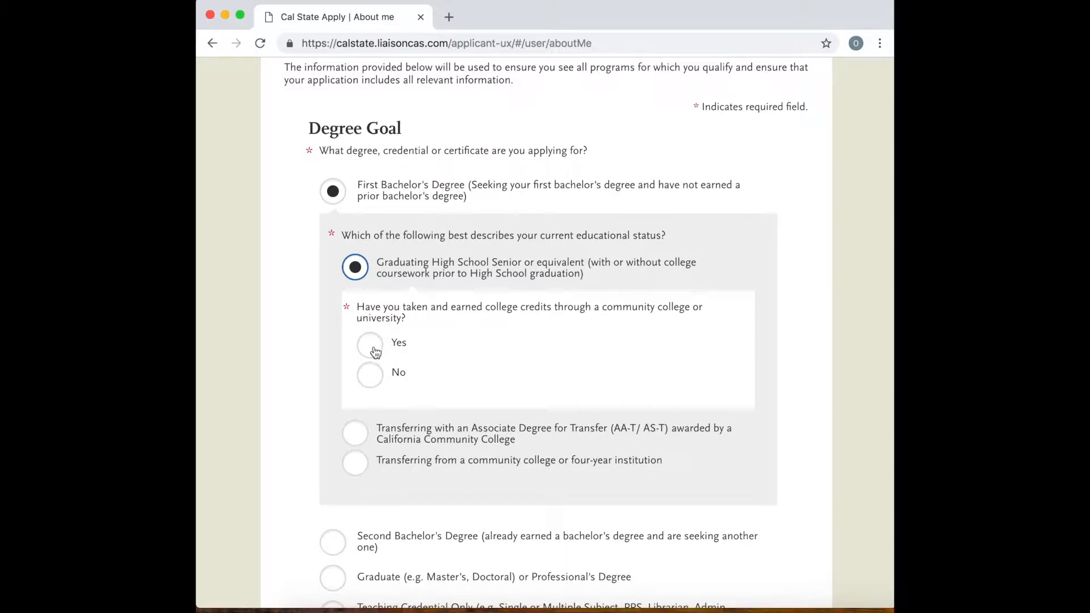
click(370, 372)
Review the degree goal answers and the remaining profile questions on returning, US military status and international applicants.
scroll(445, 359, down, 2)
scroll(469, 417, down, 4)
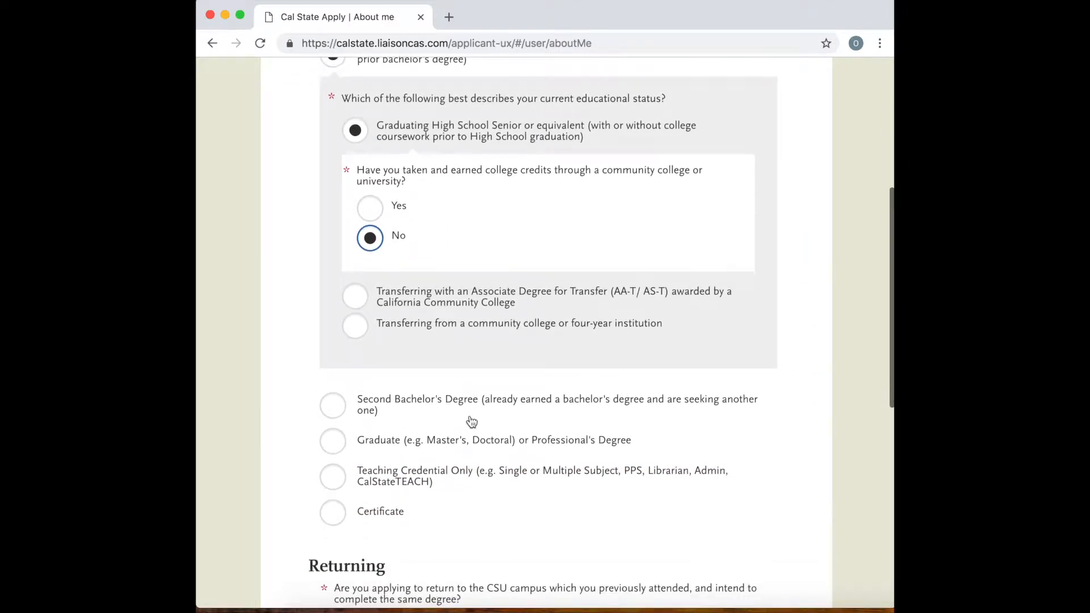
scroll(468, 420, down, 5)
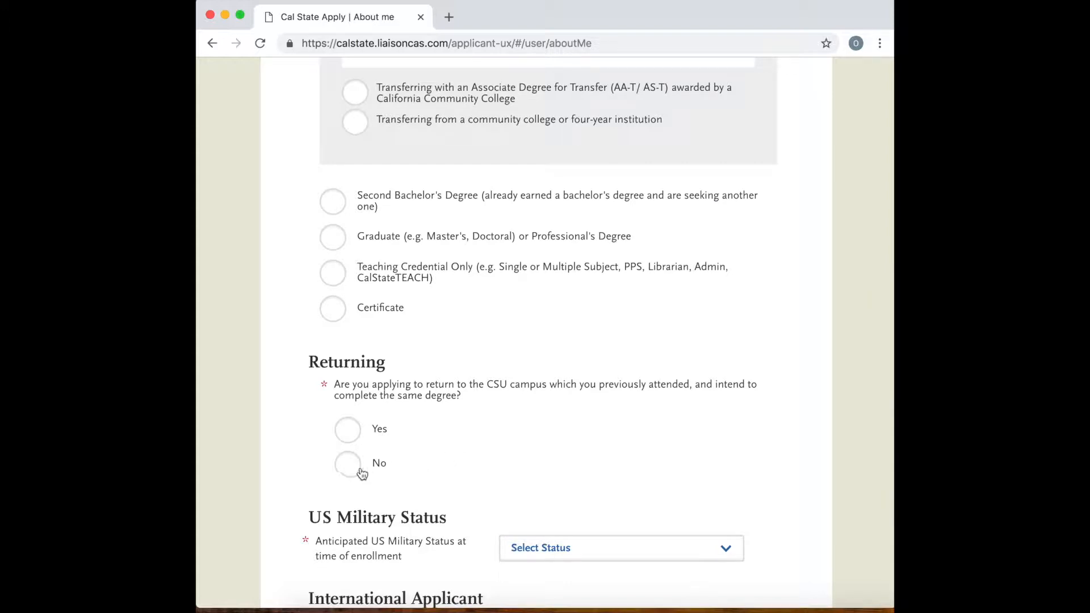
scroll(366, 469, down, 1)
scroll(366, 469, up, 6)
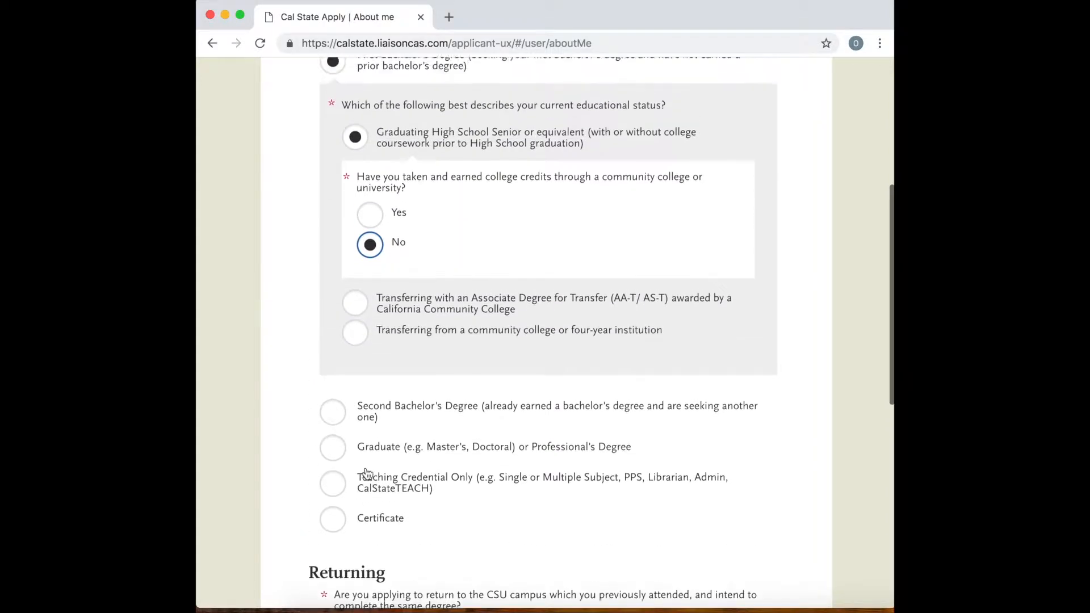
scroll(366, 473, up, 3)
scroll(366, 472, down, 7)
scroll(366, 471, down, 7)
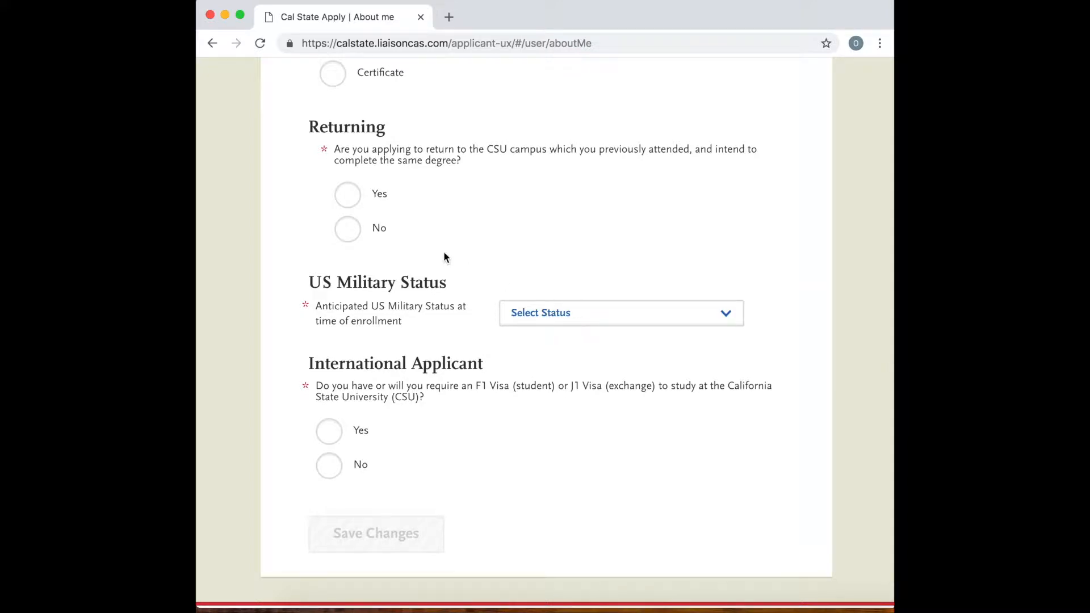
Answer No to returning and to requiring a visa, set the military status to Not a Member of the Military, and save the profile.
click(345, 237)
click(601, 321)
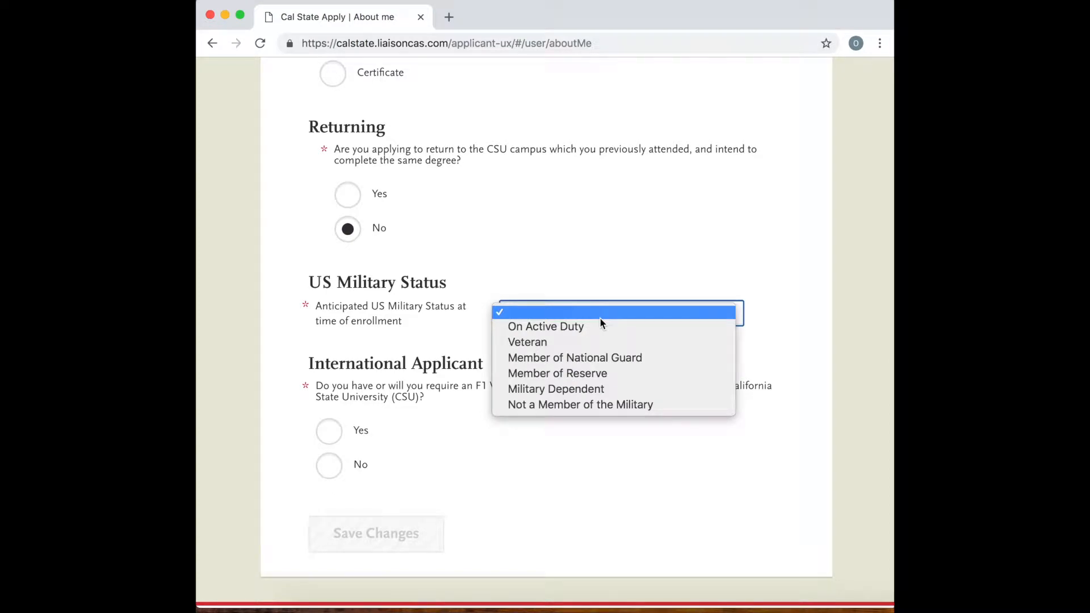
click(611, 406)
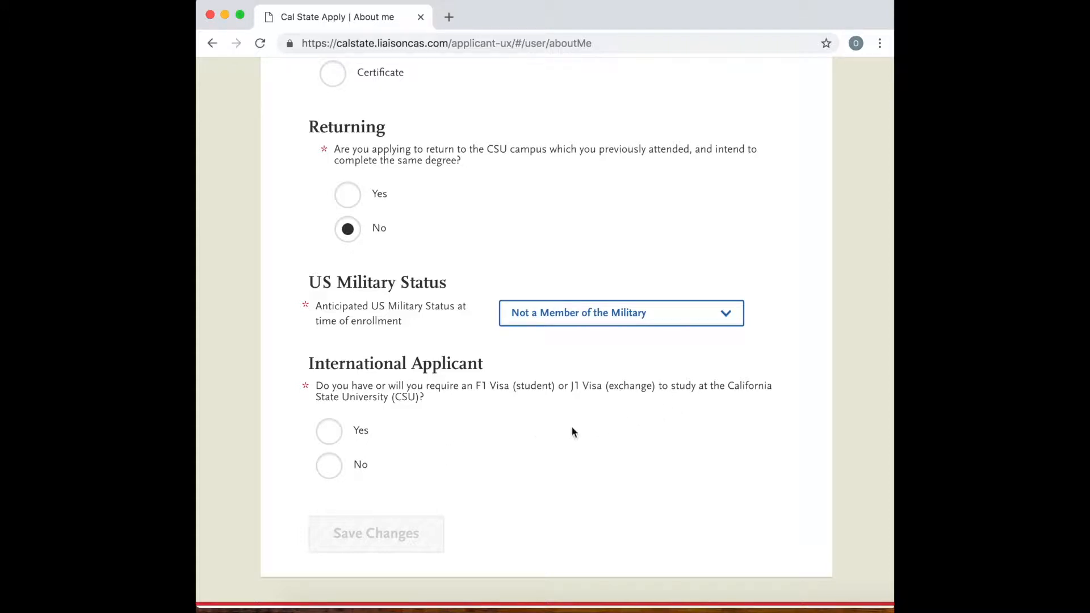
click(330, 471)
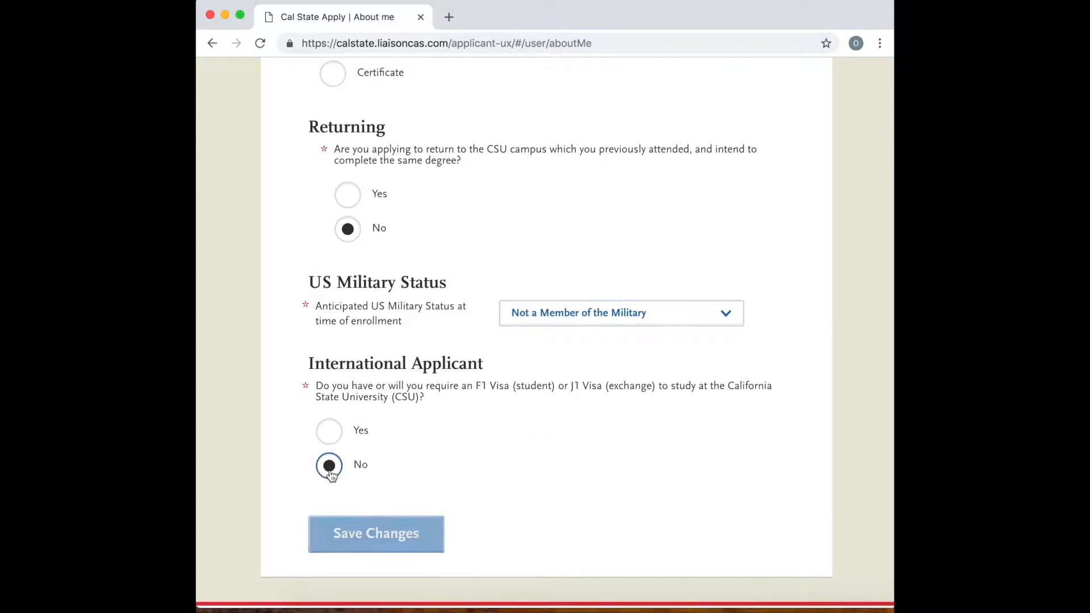
click(383, 533)
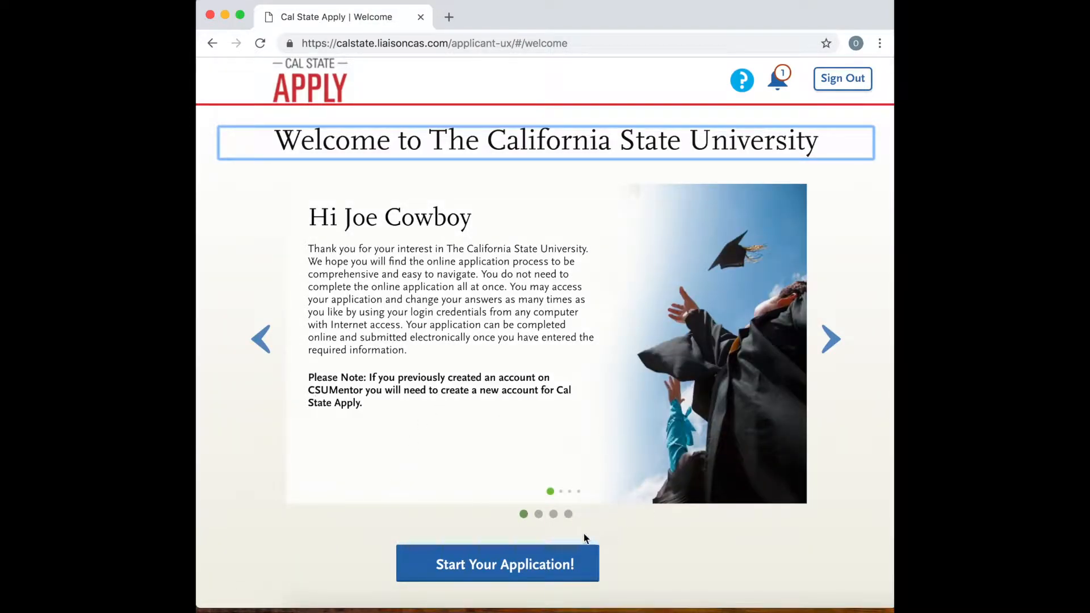
Go through the welcome slides on selecting programs, tracking progress and mobile access, and start the application.
scroll(580, 495, down, 2)
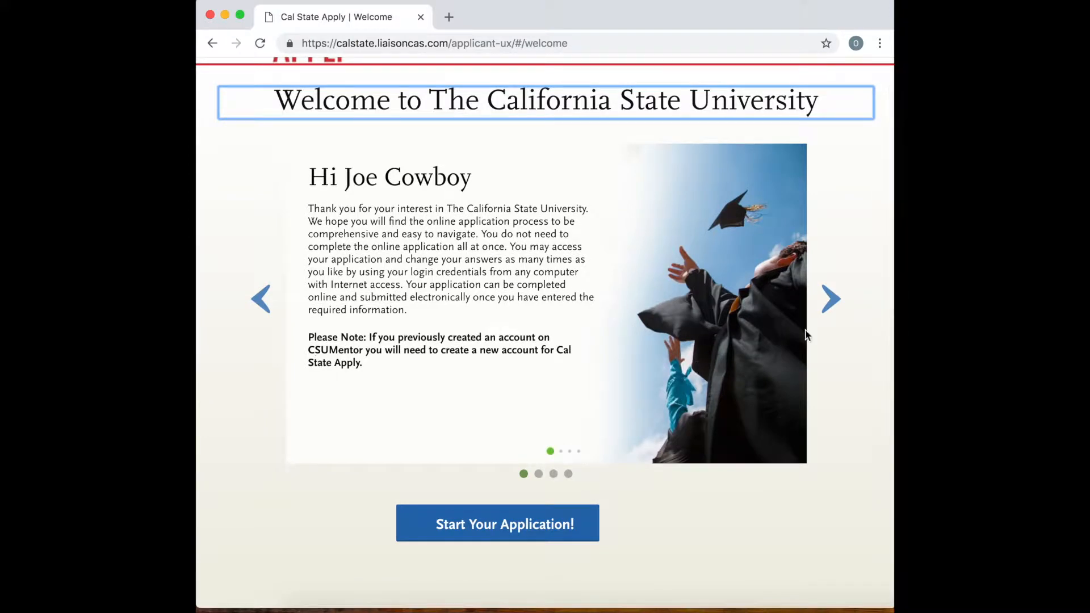
click(841, 311)
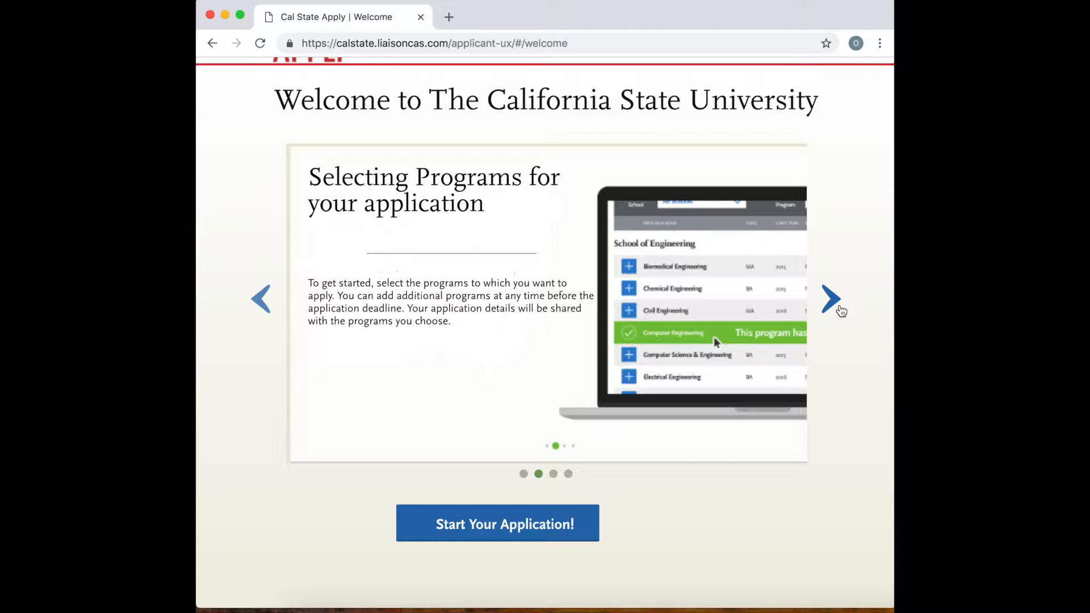
click(840, 310)
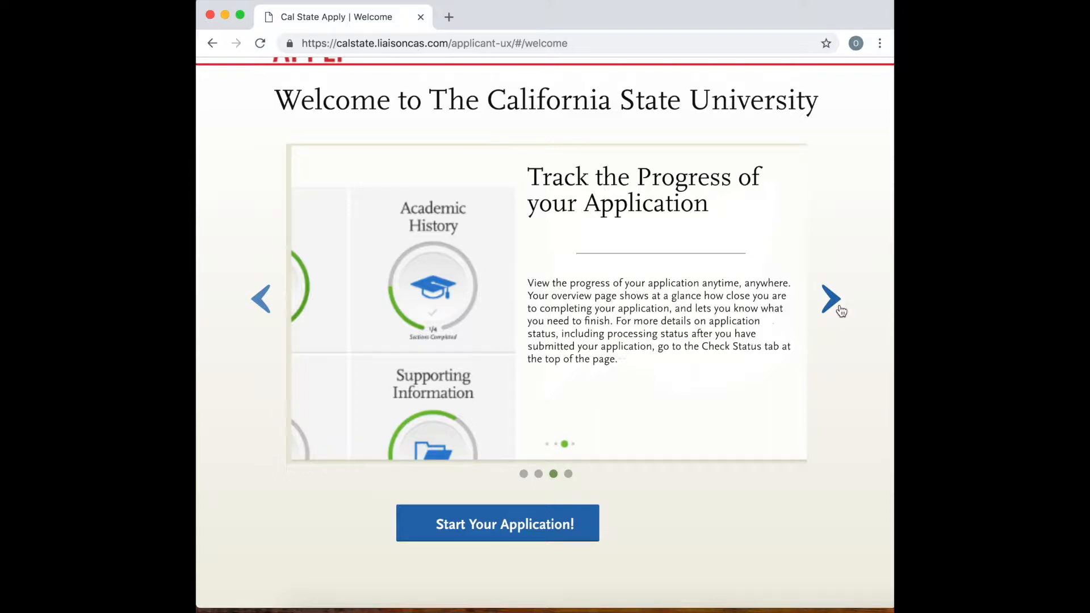
click(840, 310)
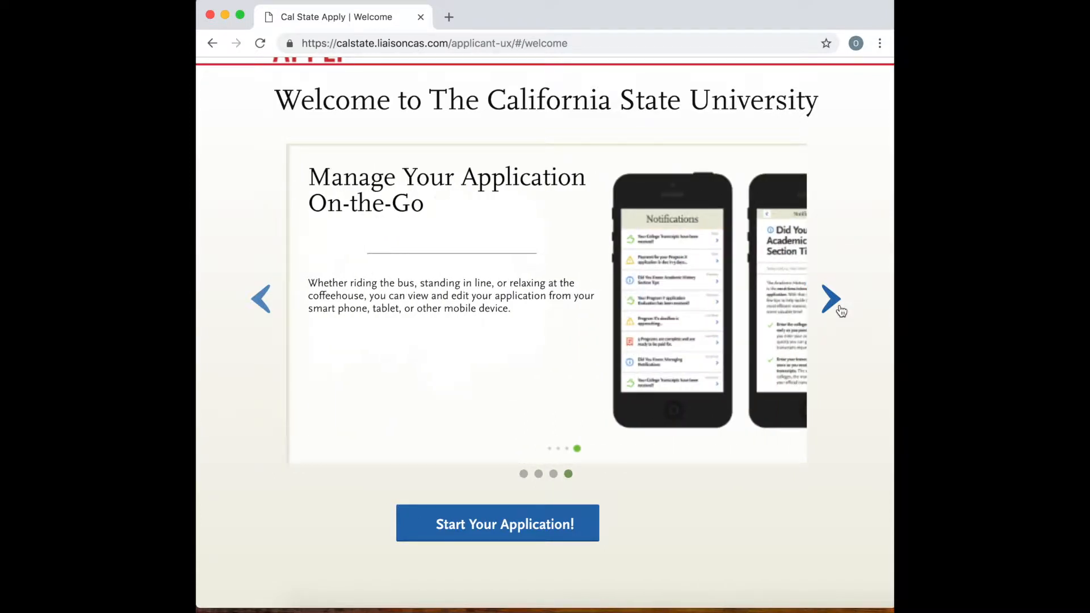
click(529, 530)
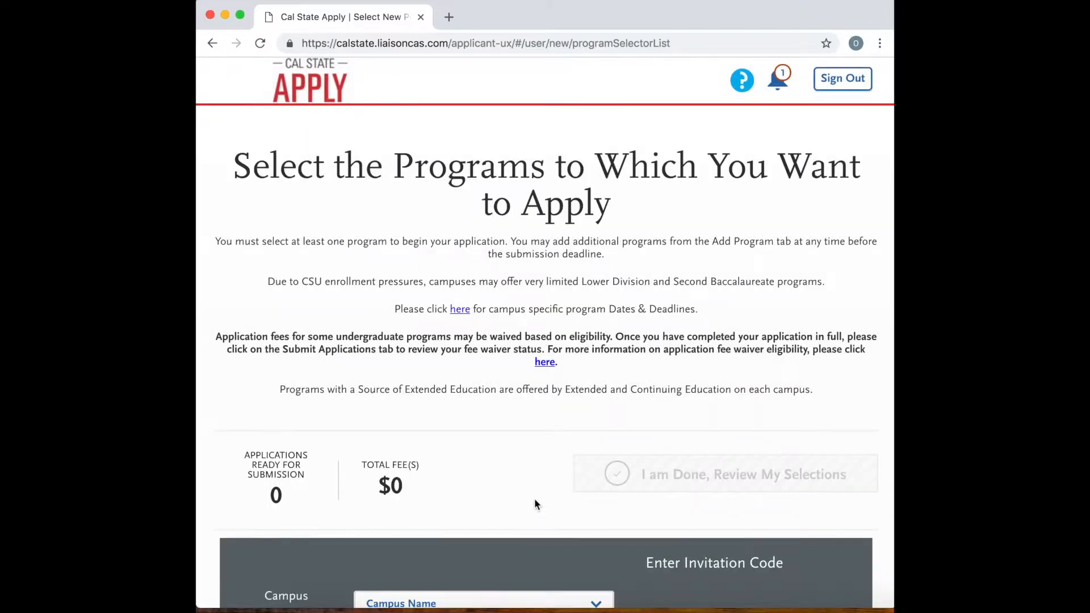
Filter the program list to the San Jose State campus, Fall start term and Campus source.
scroll(535, 503, down, 6)
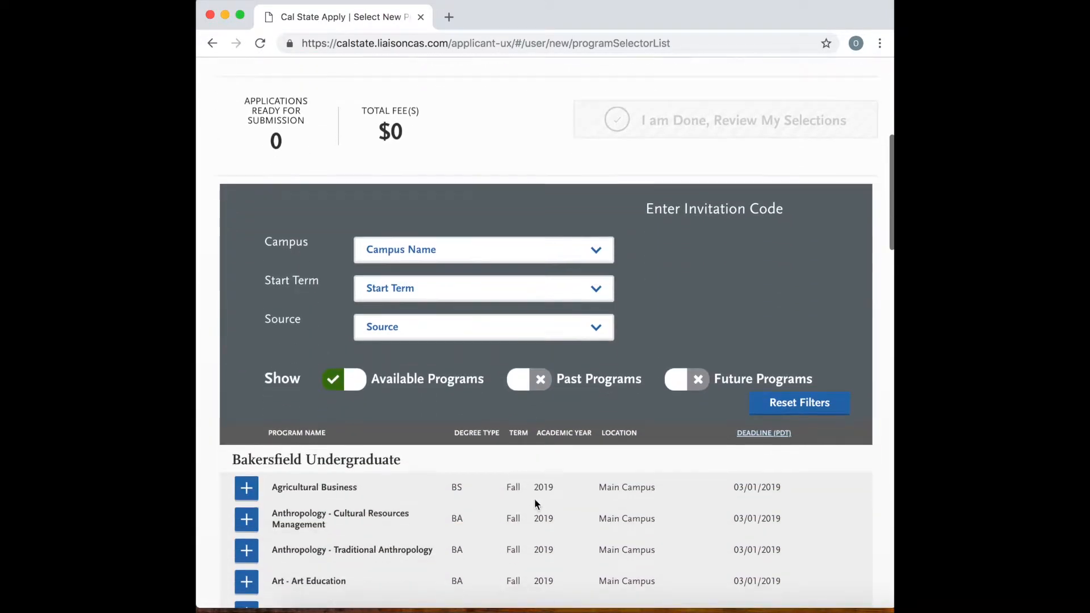
click(596, 249)
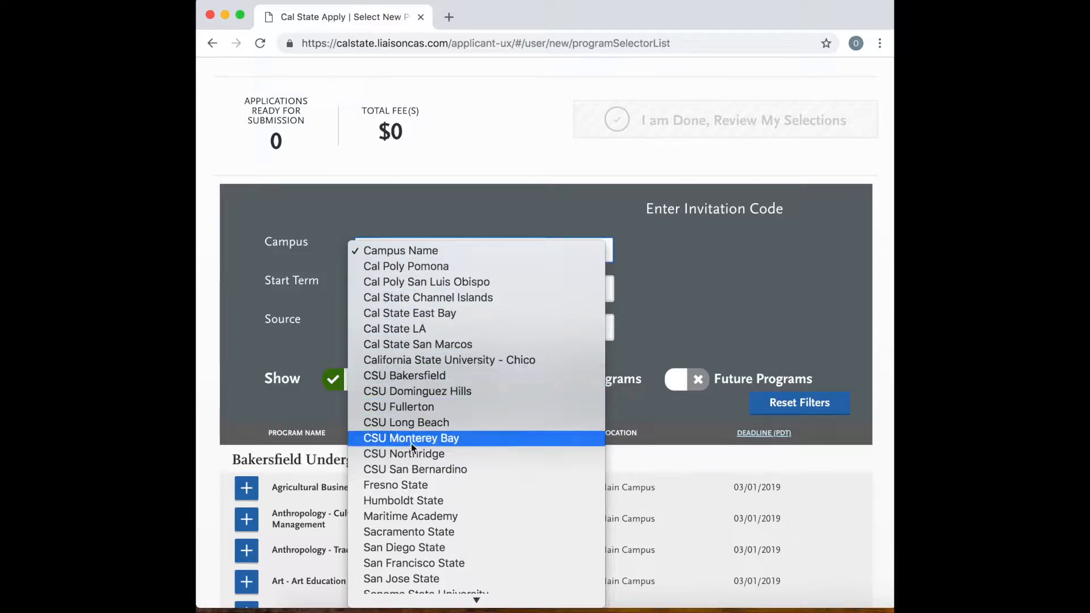
scroll(418, 479, down, 1)
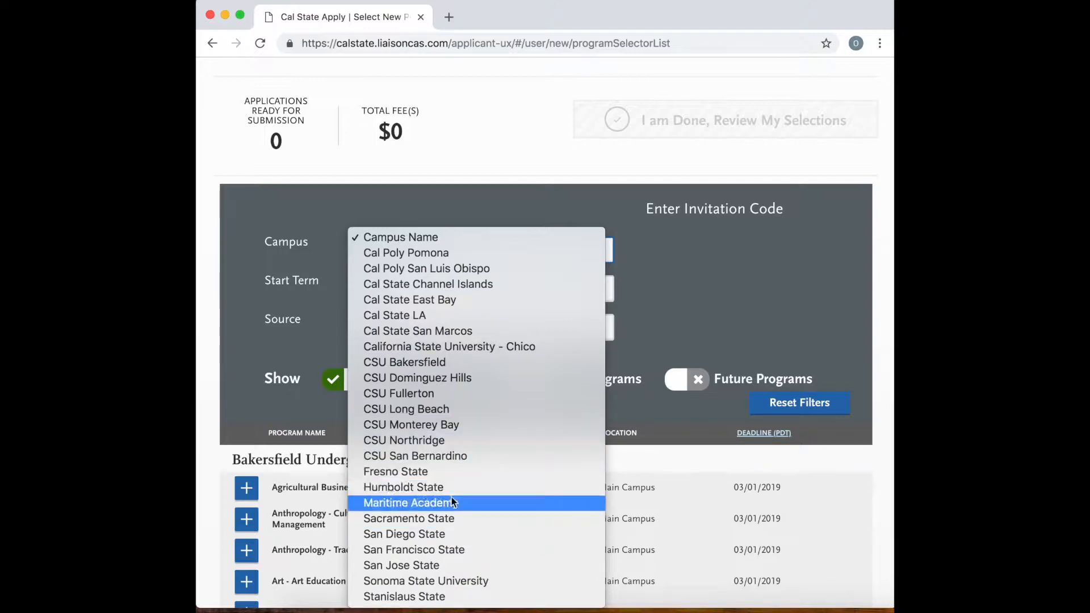
click(425, 565)
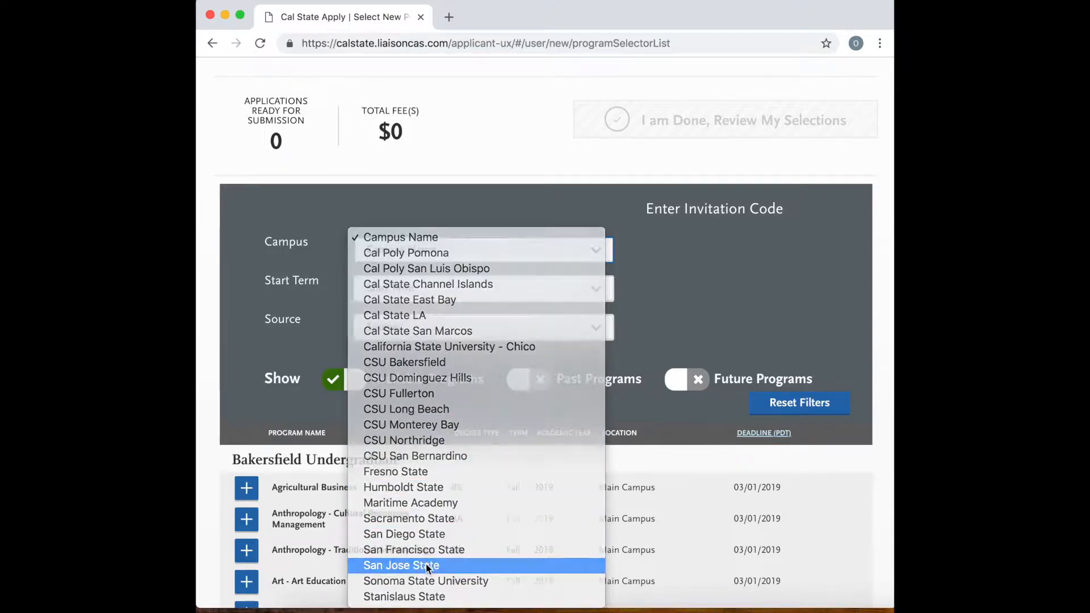
click(537, 289)
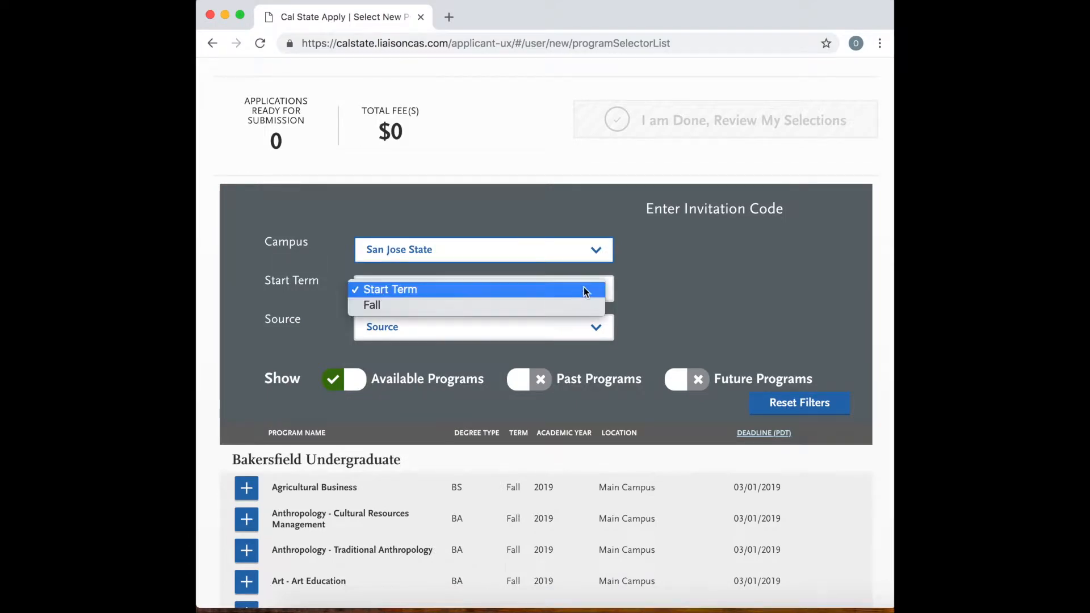
click(376, 304)
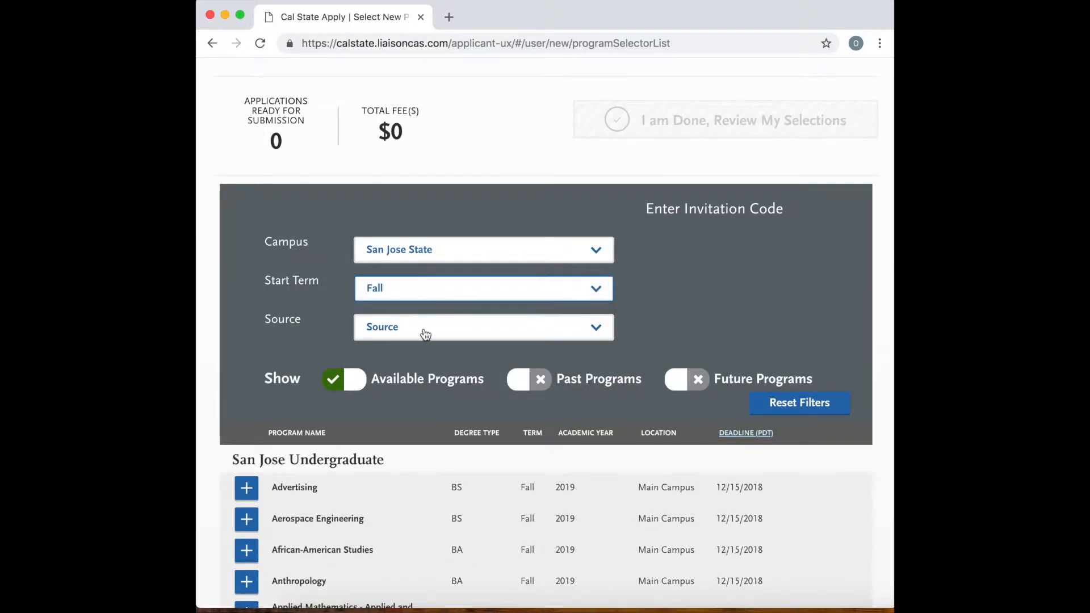
click(421, 333)
click(433, 332)
click(416, 336)
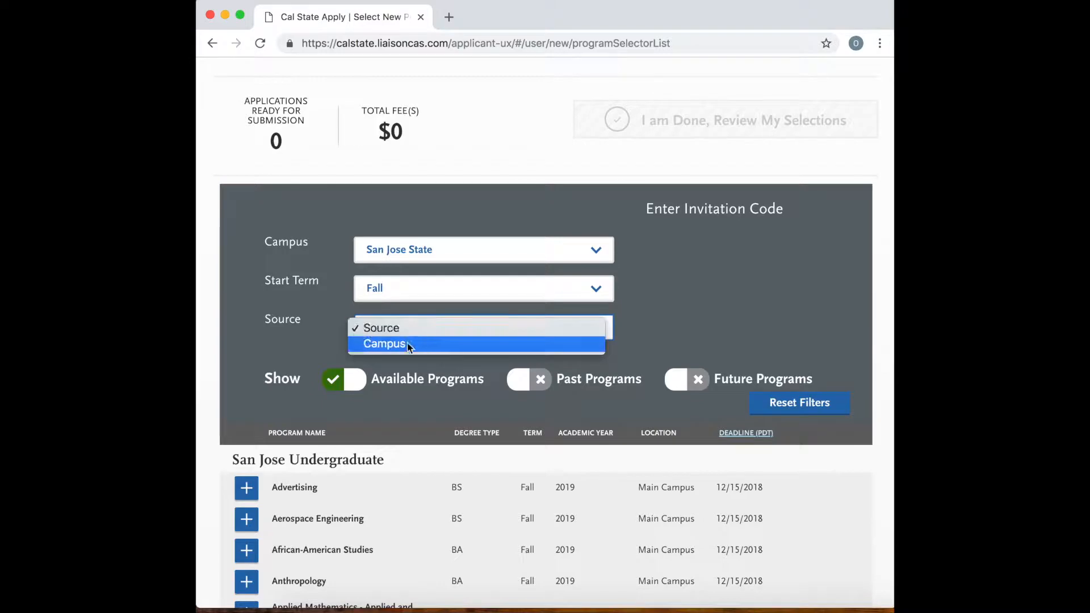
click(403, 344)
Add the Behavioral Science BA program from the San Jose Undergraduate list.
scroll(441, 371, down, 3)
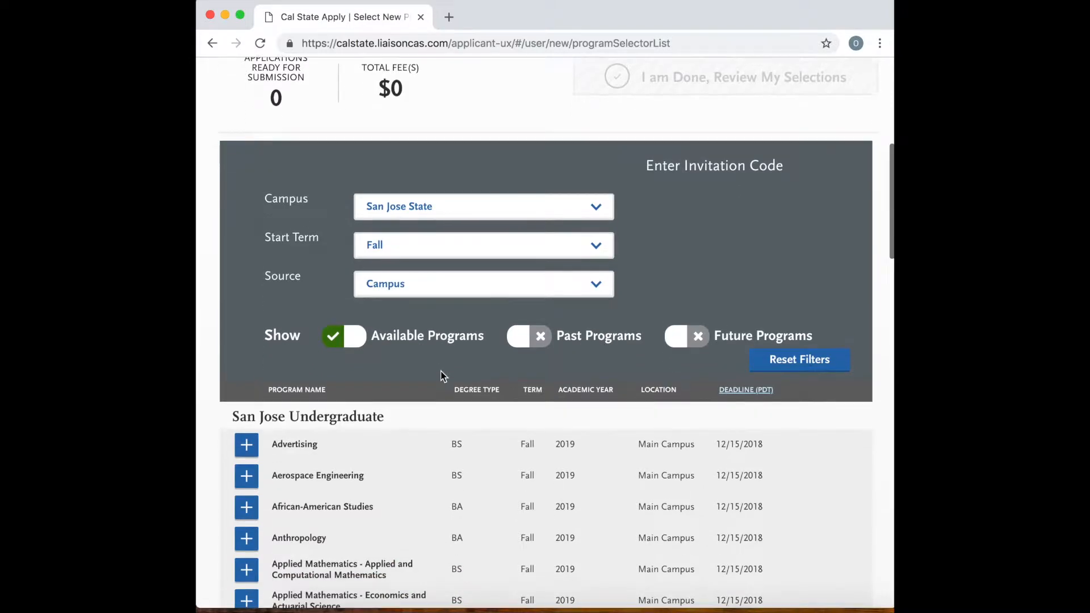
scroll(441, 375, down, 3)
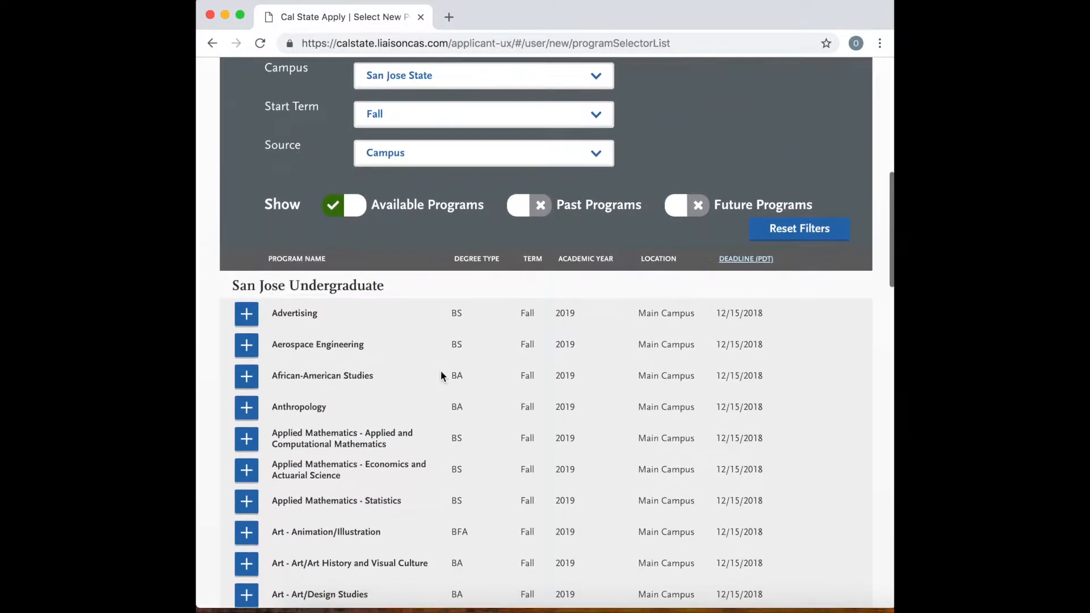
scroll(442, 376, down, 5)
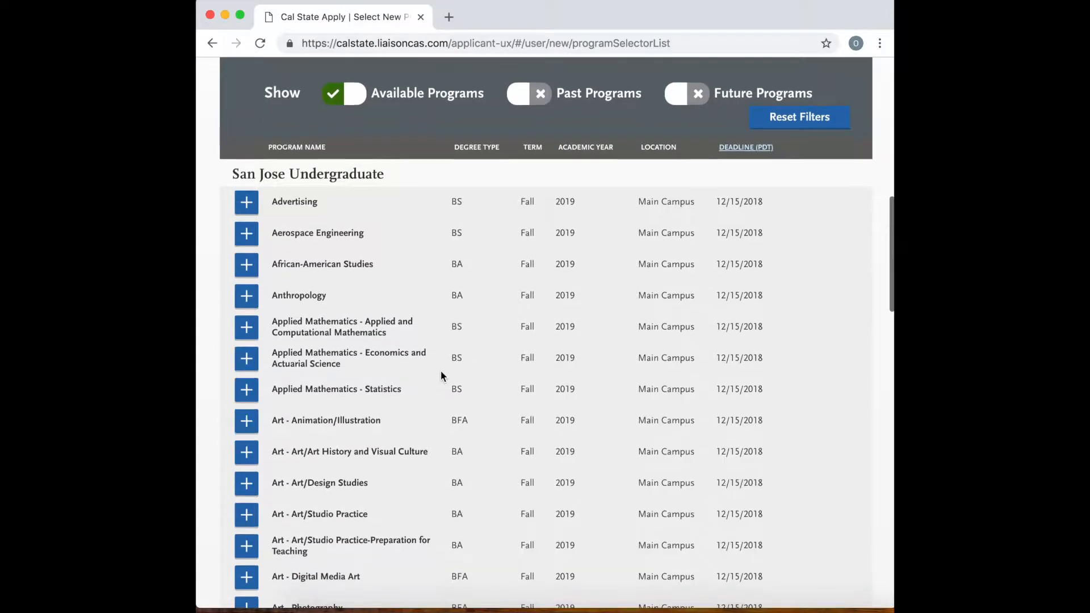
scroll(441, 374, down, 5)
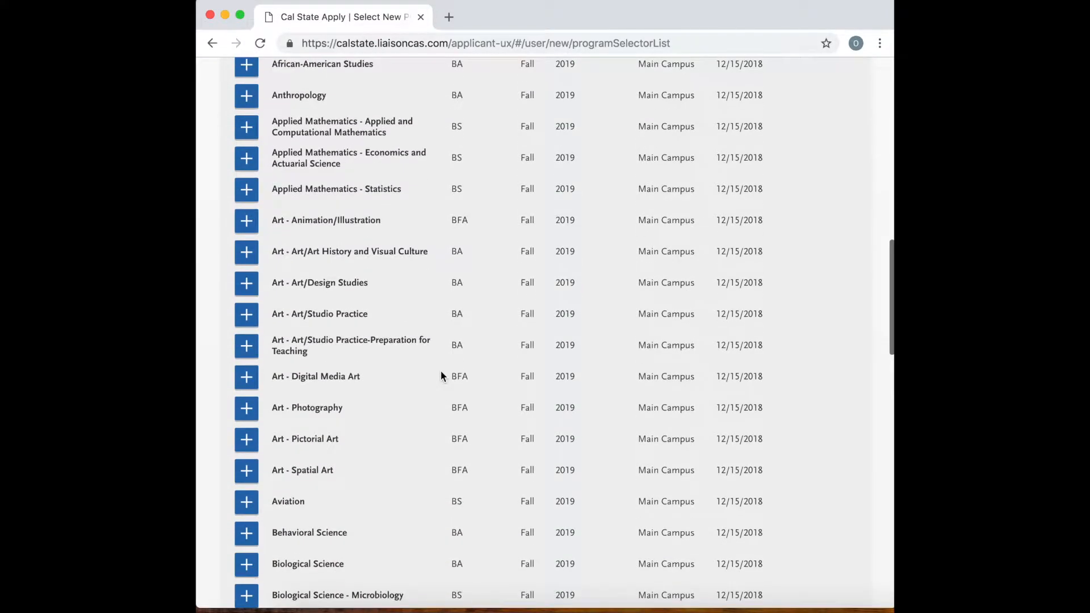
scroll(440, 374, down, 1)
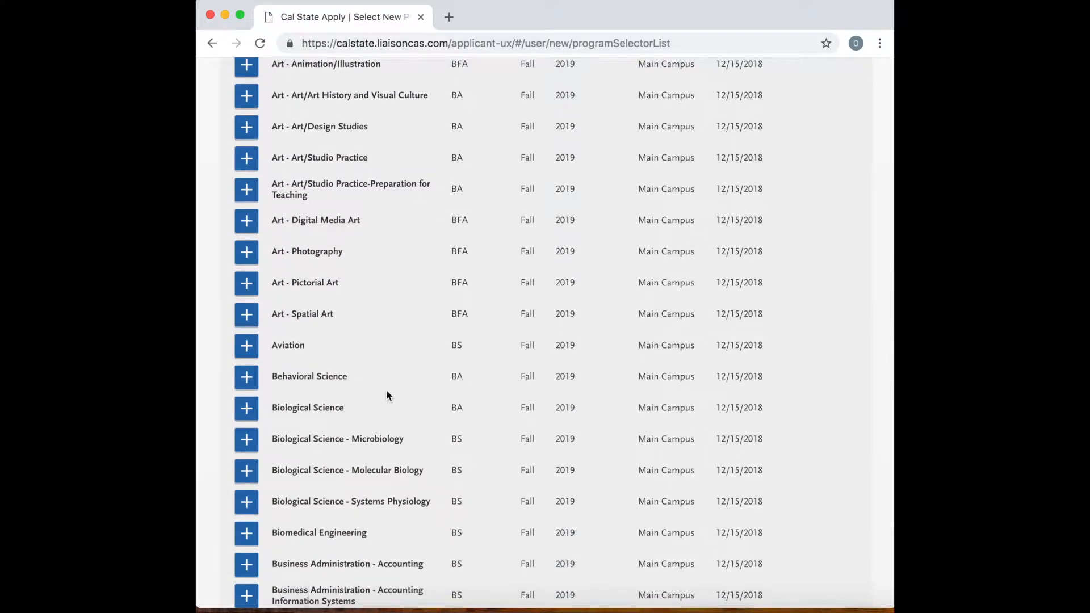
click(248, 377)
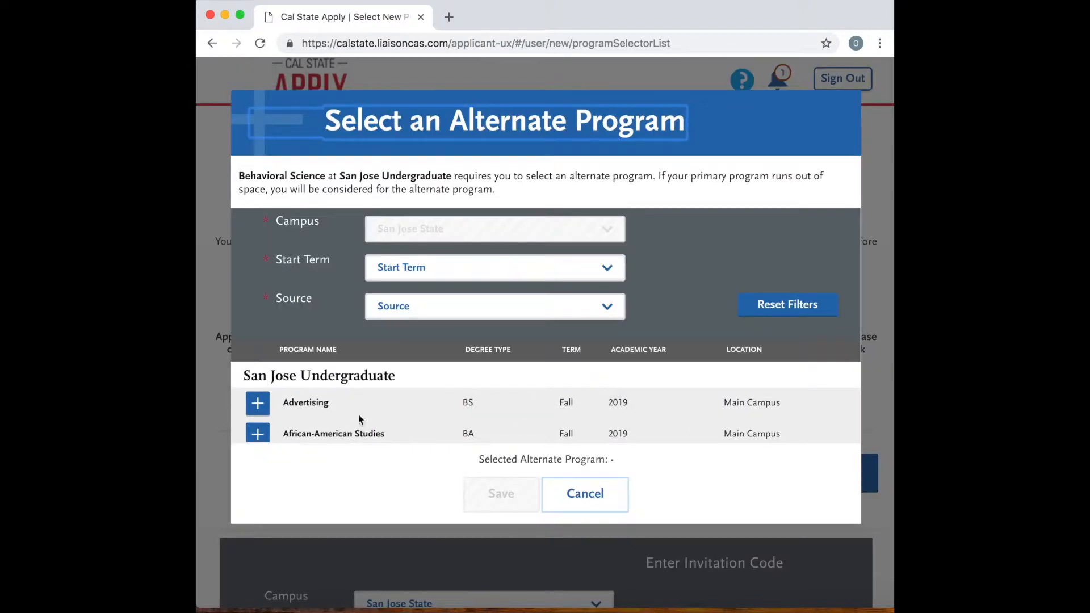
Filter the alternate programs by Fall start term and Campus source.
click(483, 267)
click(428, 289)
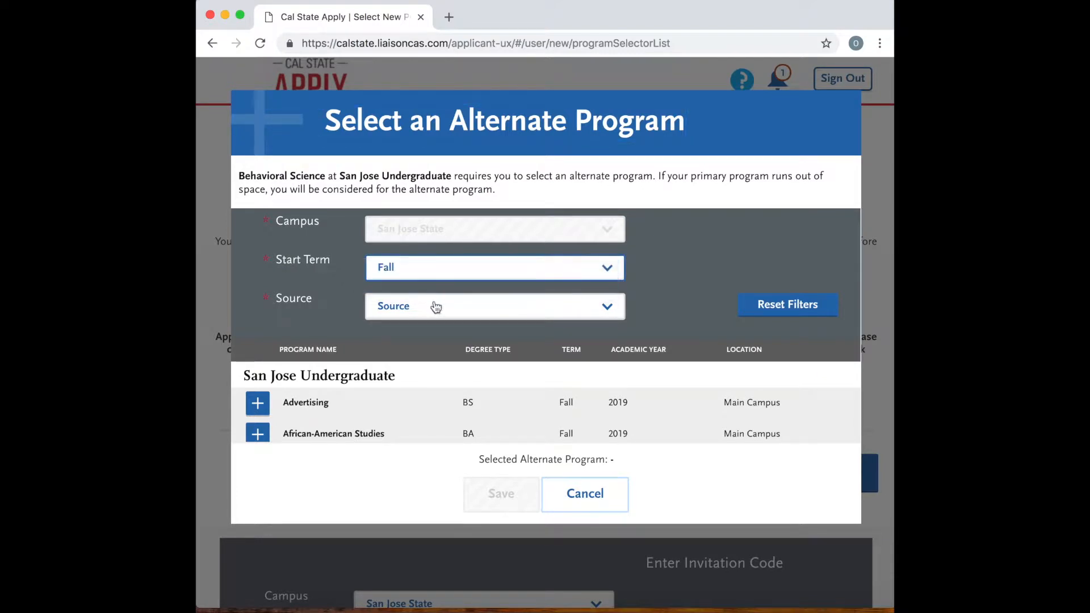
click(433, 306)
click(422, 396)
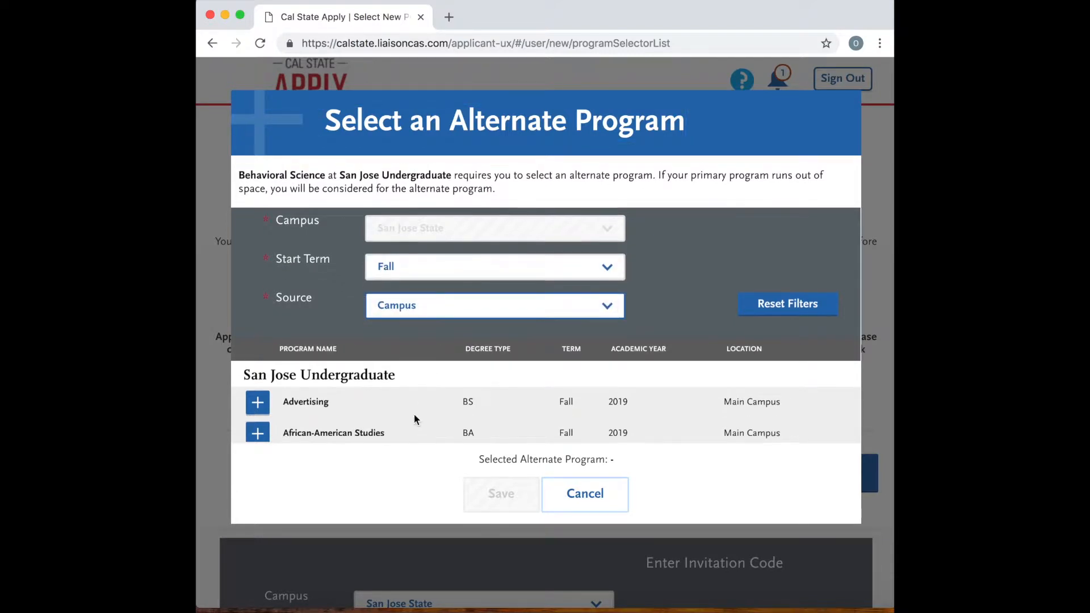
Choose Ecology and Evolution BS as the alternate program for Behavioral Science and save the choice.
scroll(414, 414, down, 5)
scroll(414, 419, down, 3)
scroll(413, 419, up, 6)
scroll(414, 419, down, 2)
scroll(414, 419, down, 4)
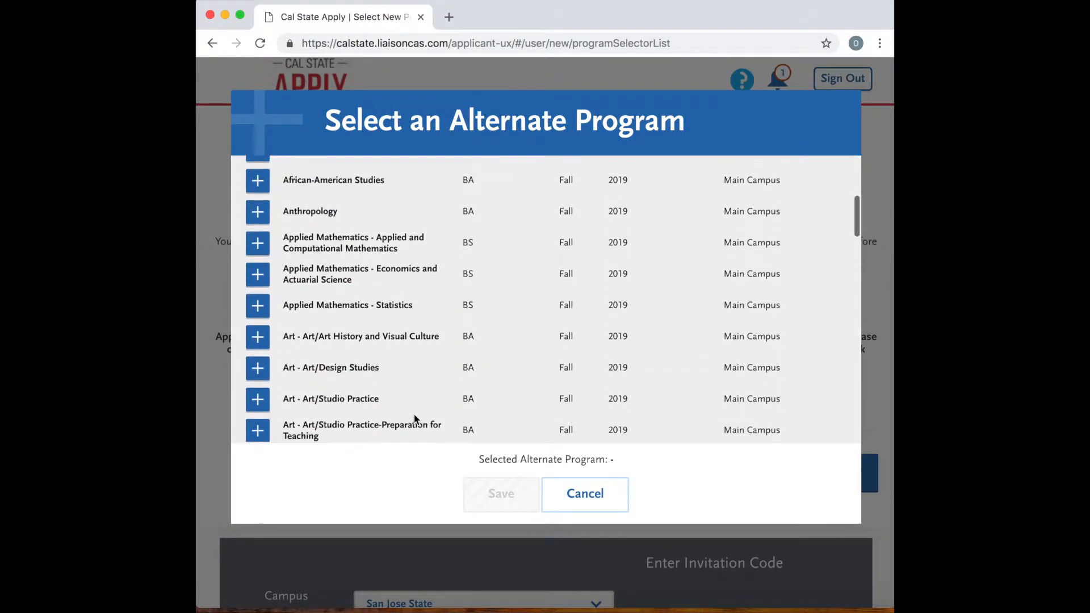
scroll(414, 419, down, 3)
scroll(414, 419, down, 3)
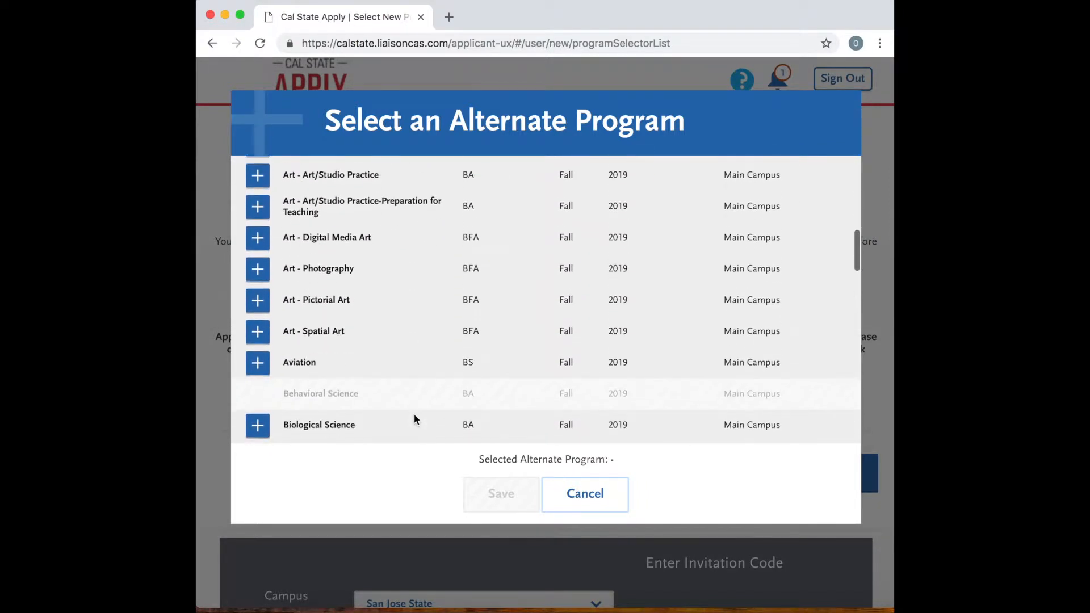
scroll(414, 419, down, 4)
scroll(413, 420, down, 7)
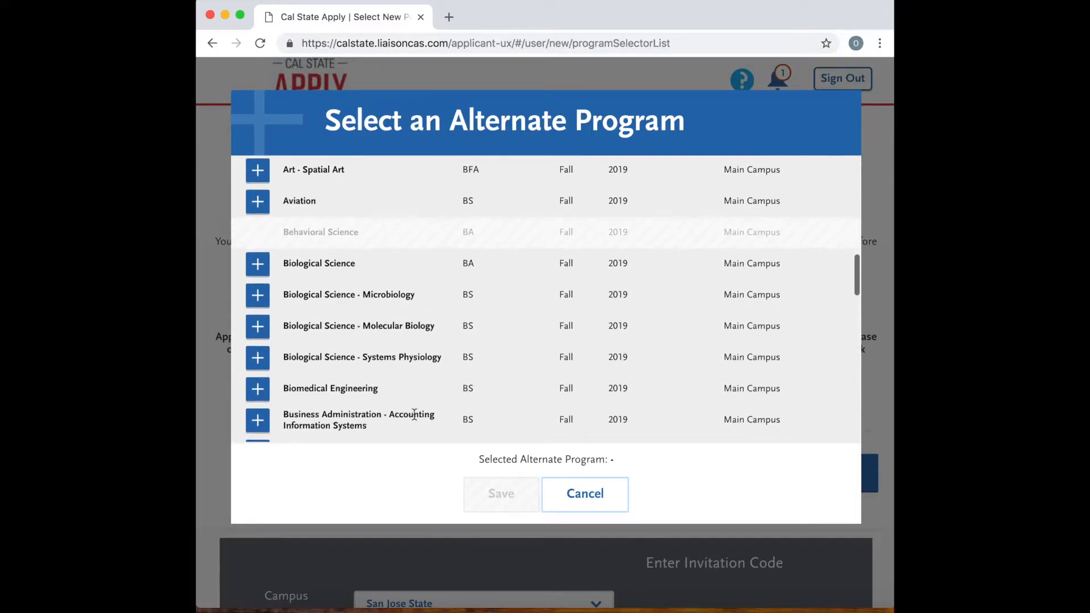
scroll(414, 420, down, 5)
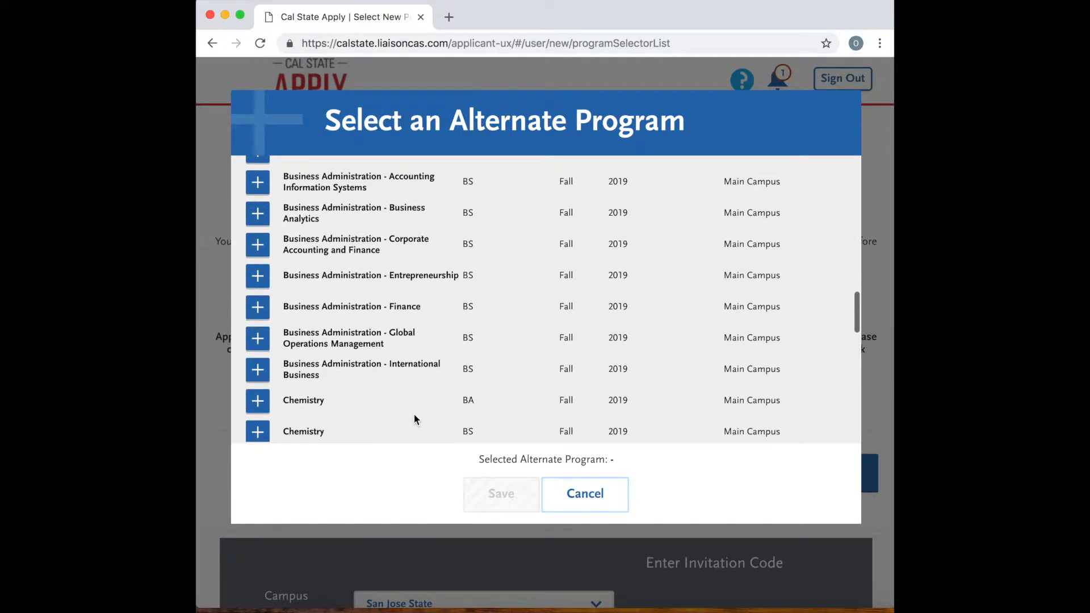
scroll(414, 416, down, 6)
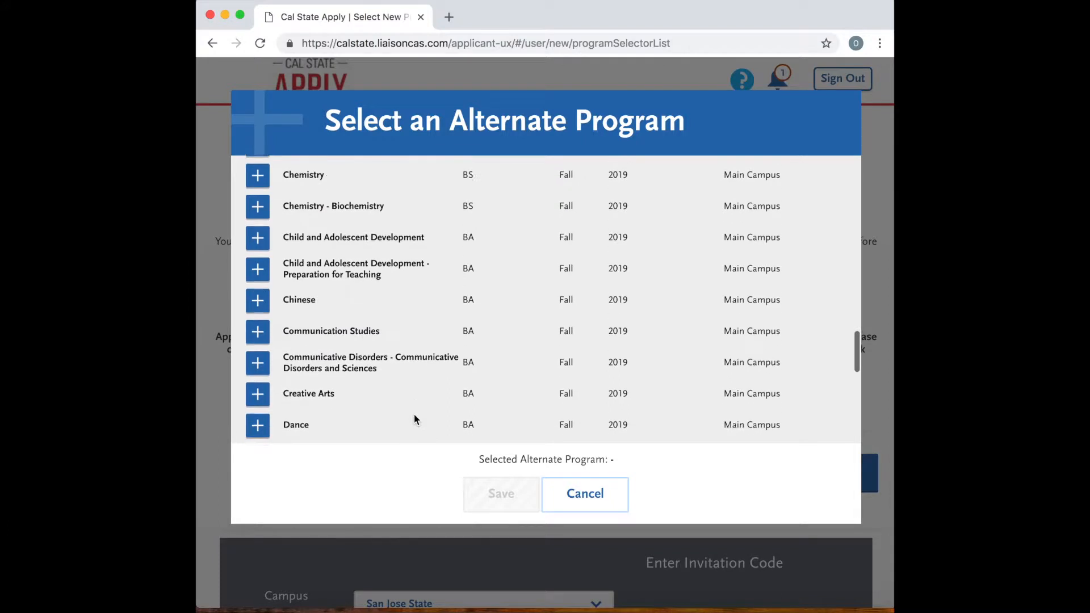
scroll(414, 419, down, 2)
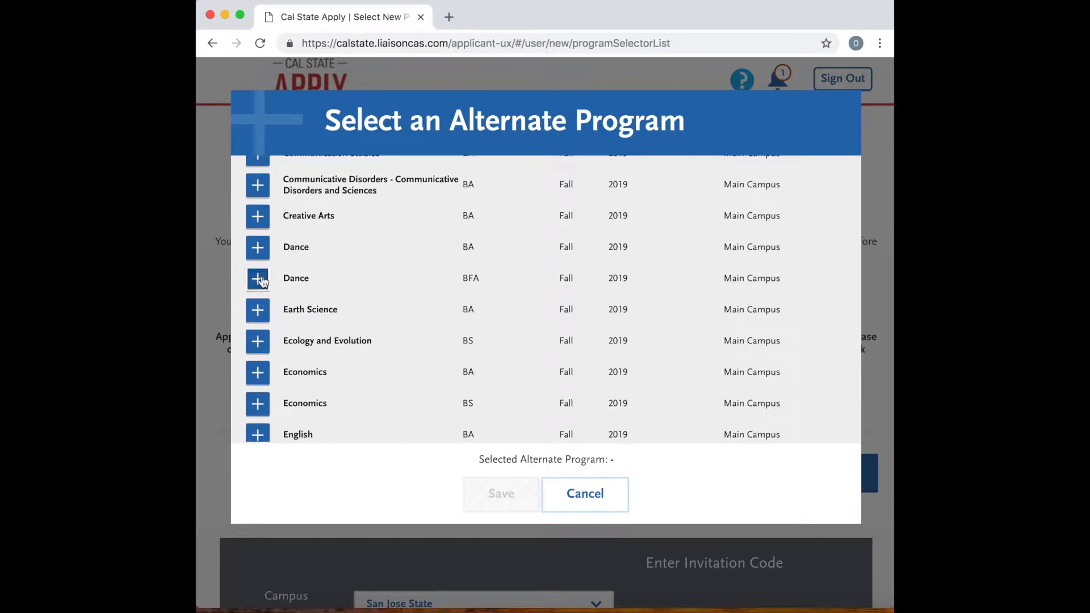
click(257, 343)
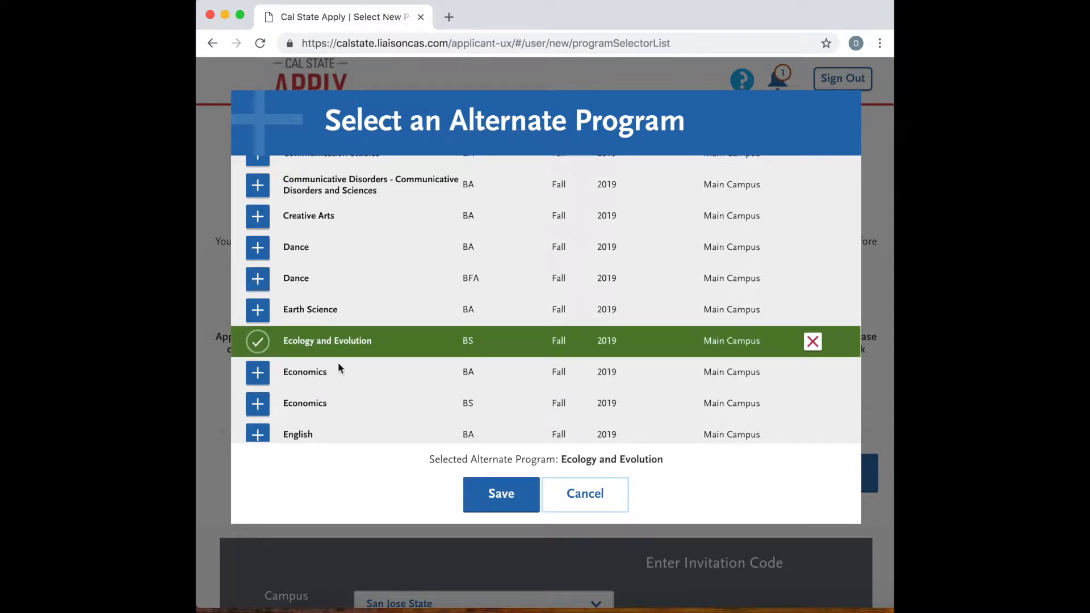
click(500, 500)
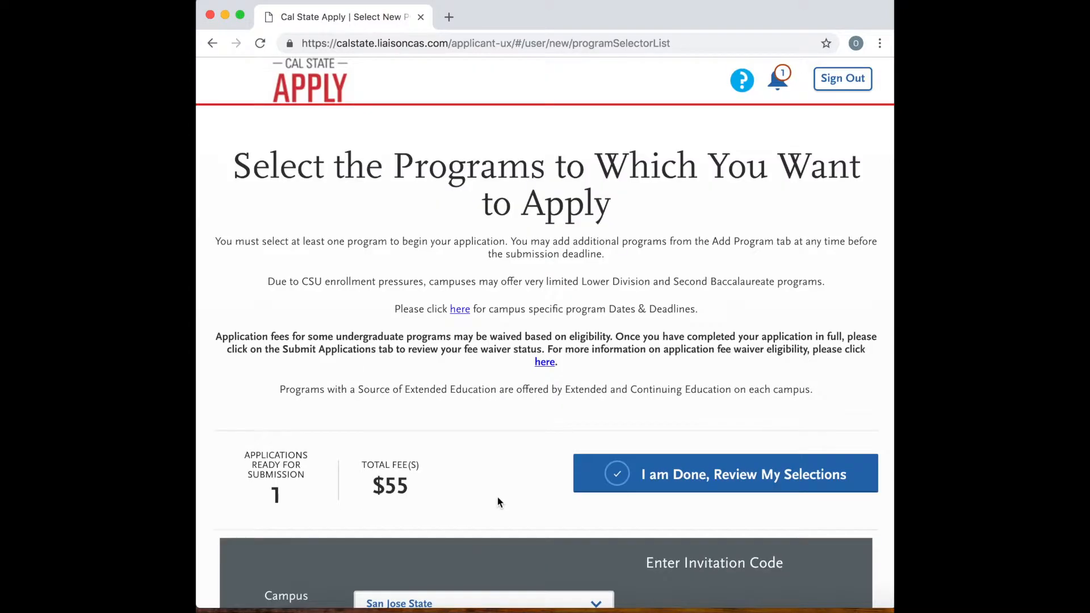
Finish selecting programs and review the San Jose Undergraduate selection.
scroll(497, 498, down, 3)
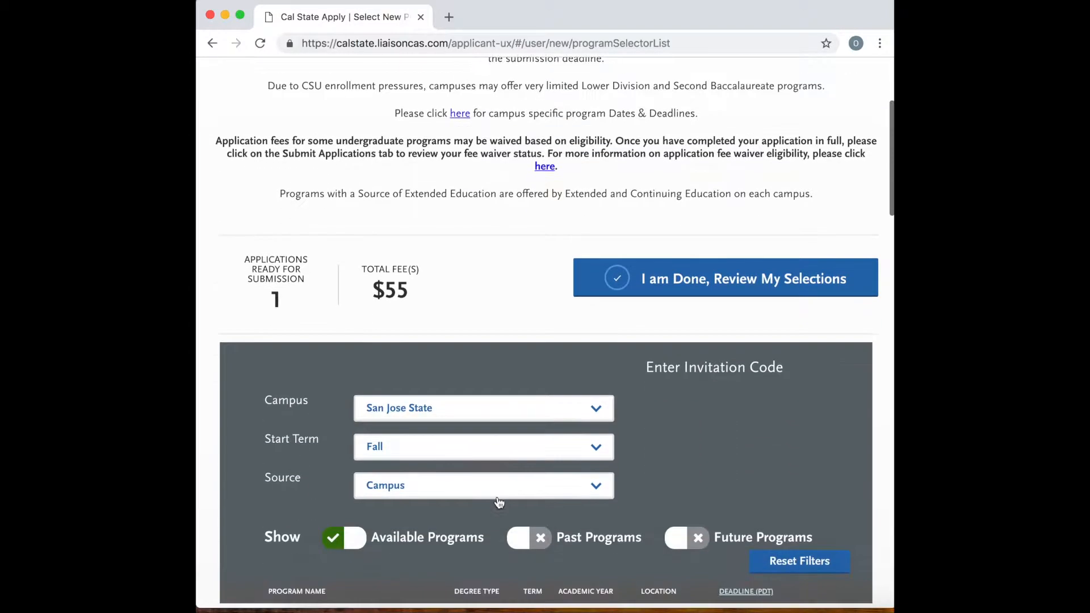
click(722, 285)
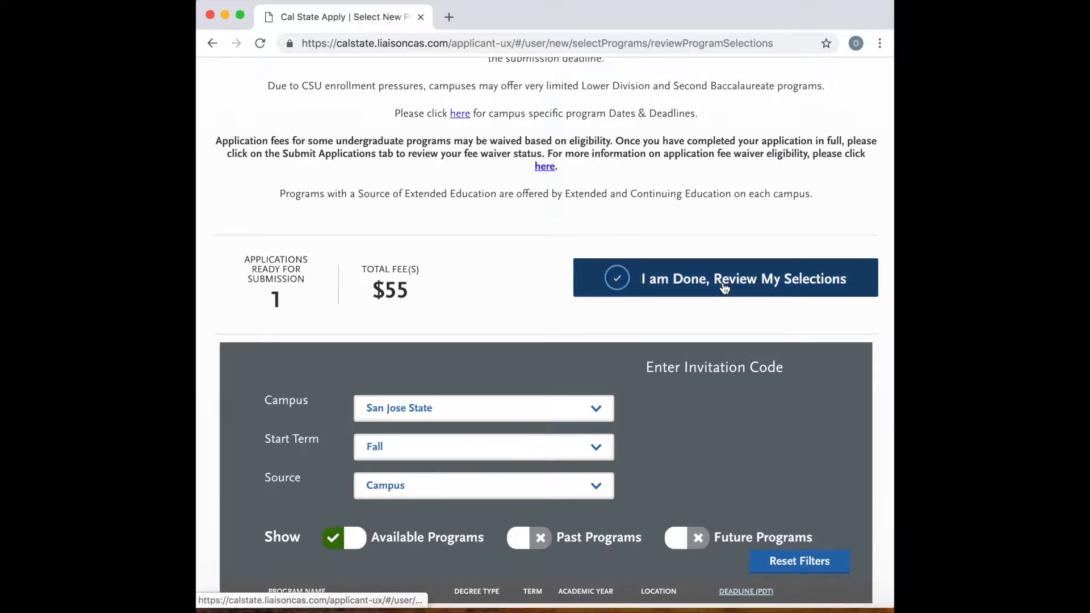
scroll(576, 332, down, 3)
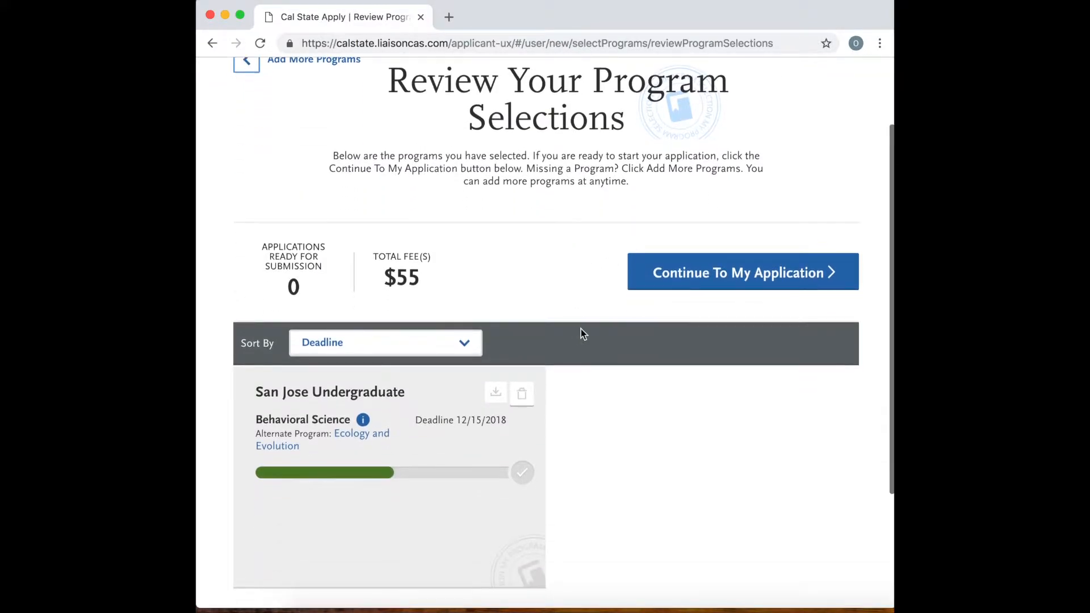
Continue to the application and open the Release Statement in the Personal Information section.
click(710, 284)
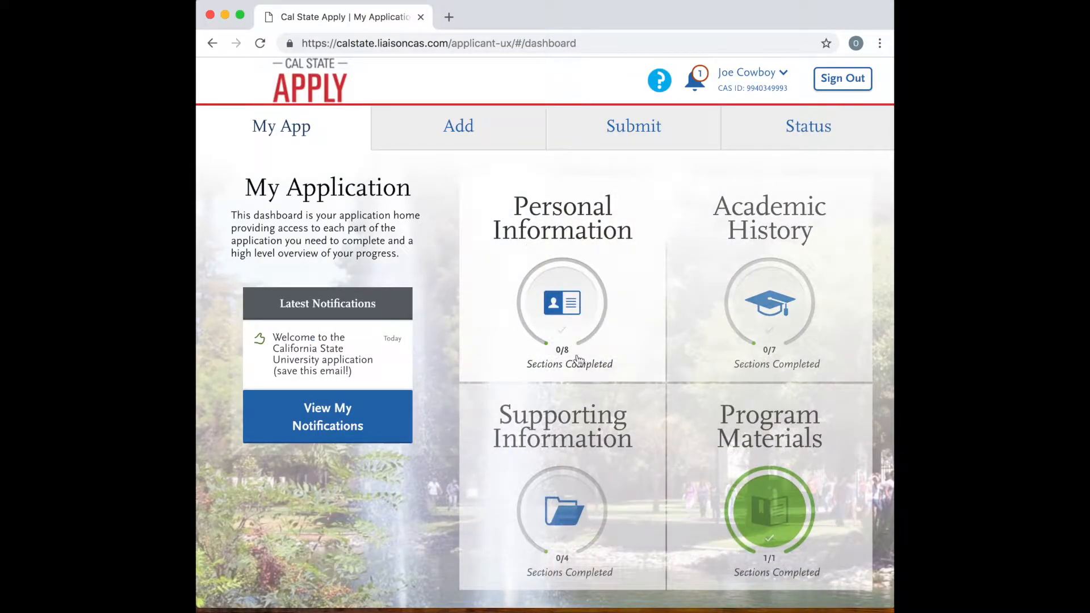
click(571, 300)
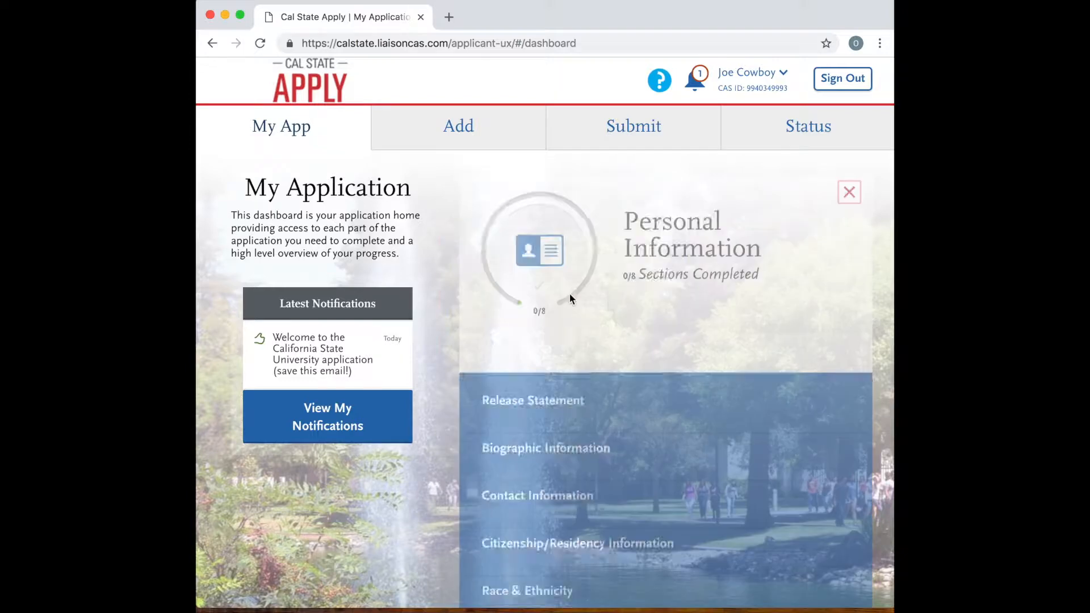
scroll(632, 370, down, 3)
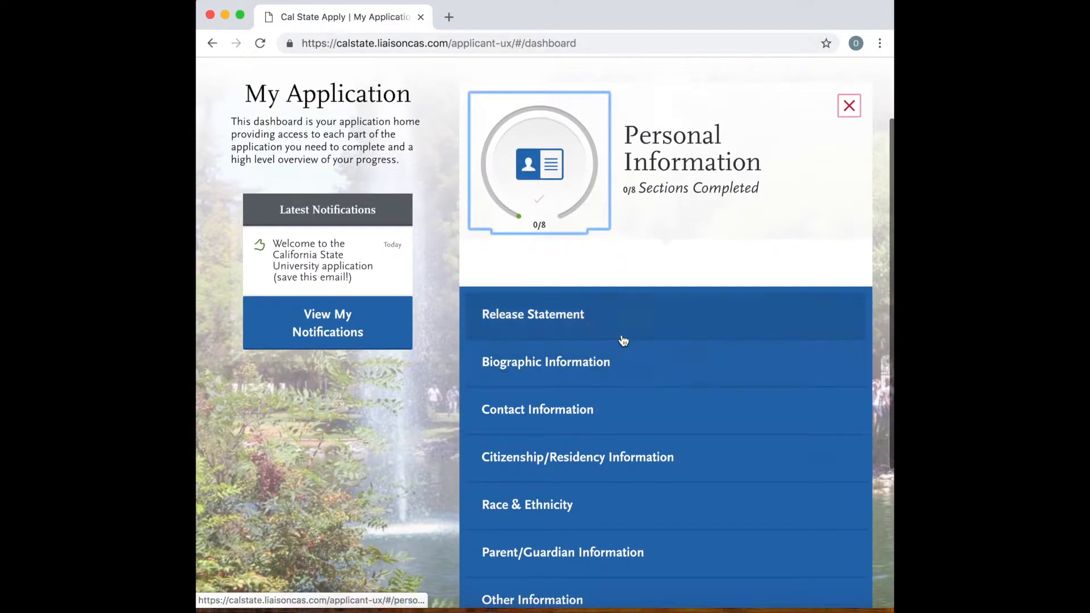
click(618, 323)
Accept the certification and the release of contact information, save, and continue to the Biographic Information section.
scroll(616, 335, down, 3)
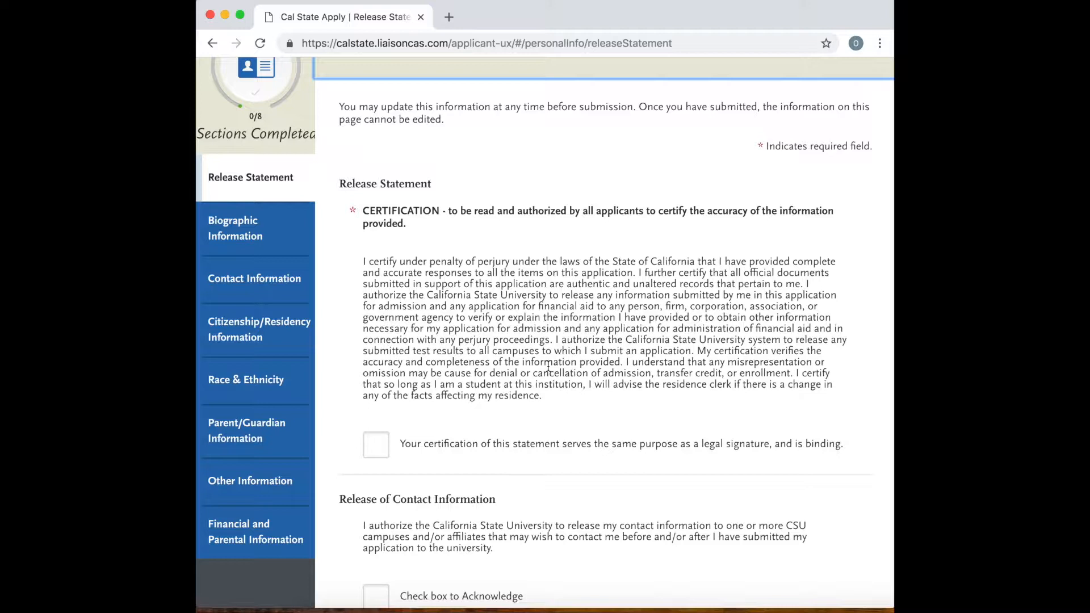
click(379, 449)
scroll(384, 449, down, 2)
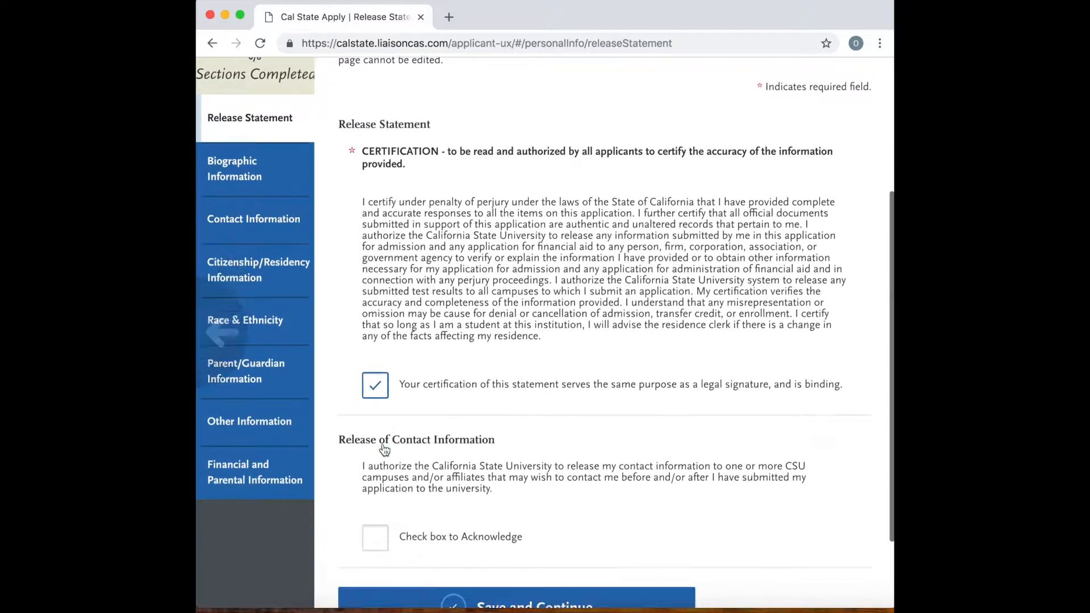
scroll(384, 450, down, 2)
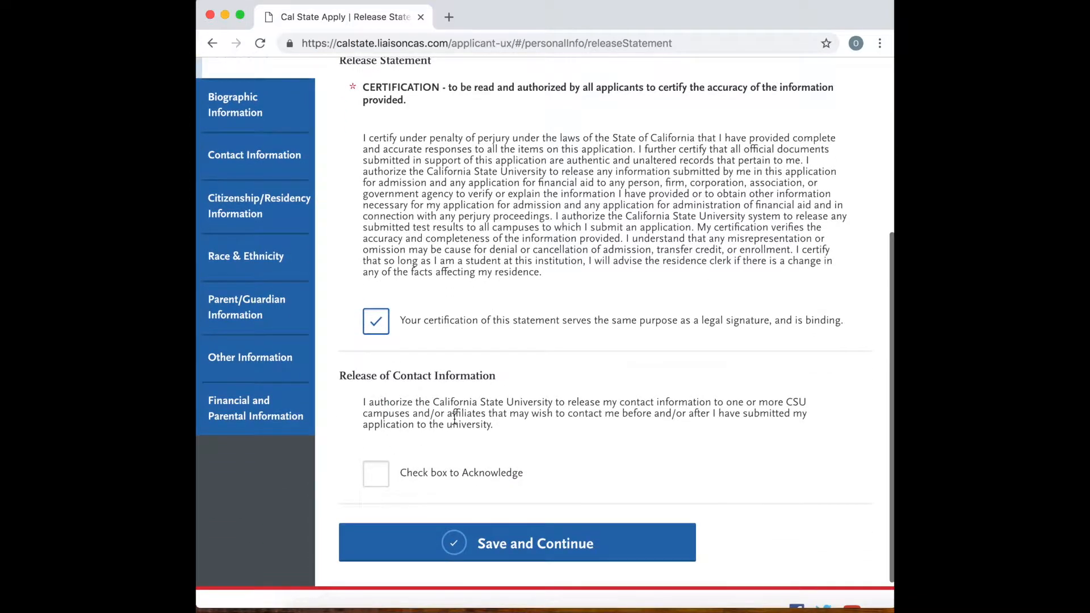
click(380, 481)
scroll(505, 464, down, 1)
click(542, 508)
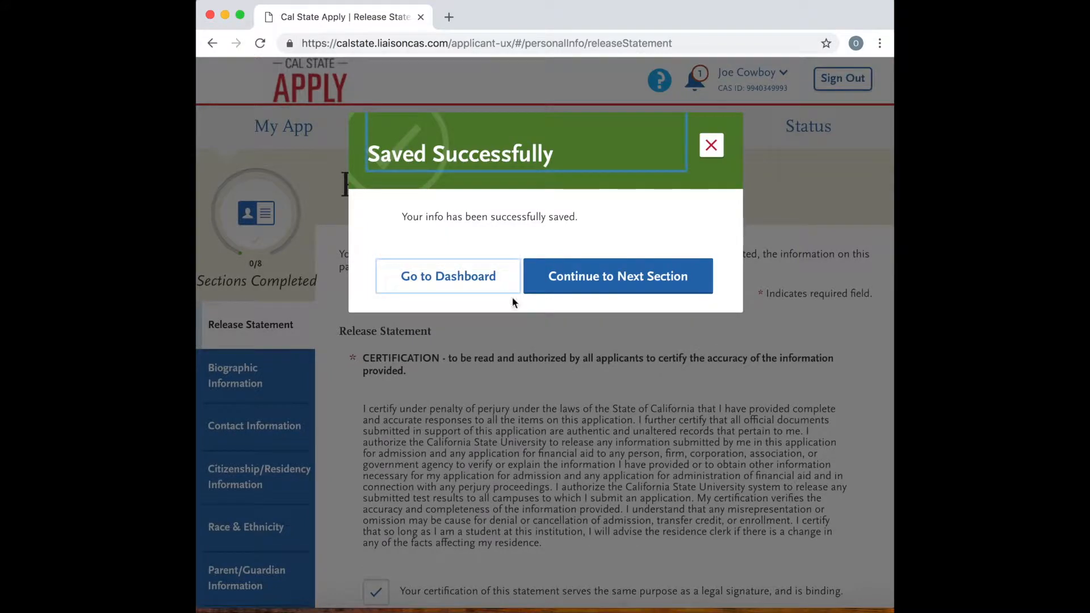
click(606, 277)
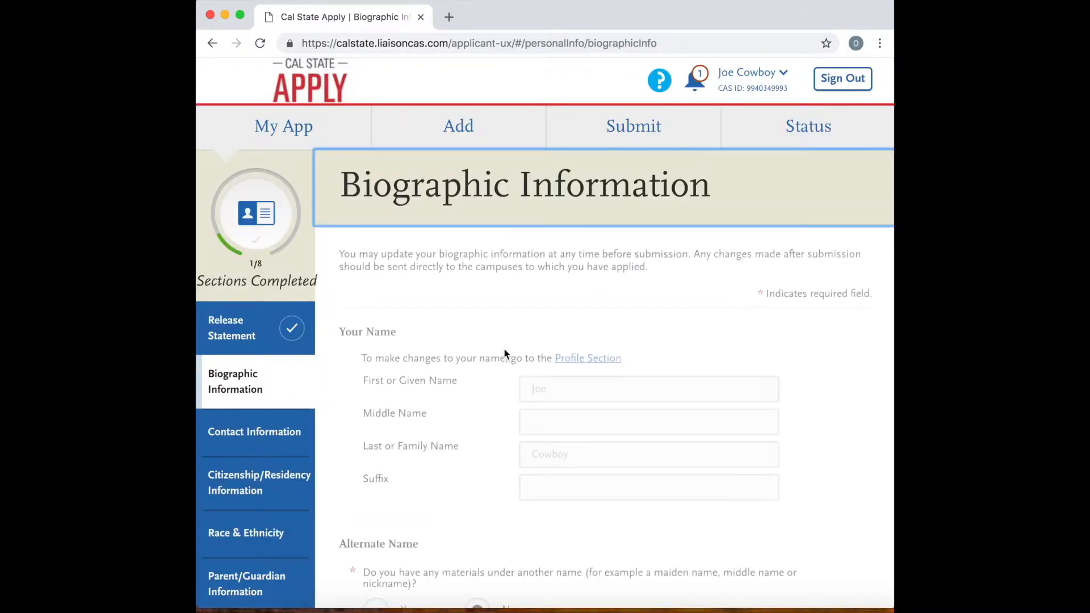
Set the legal sex to Male in the Biographic Information section.
scroll(550, 422, down, 1)
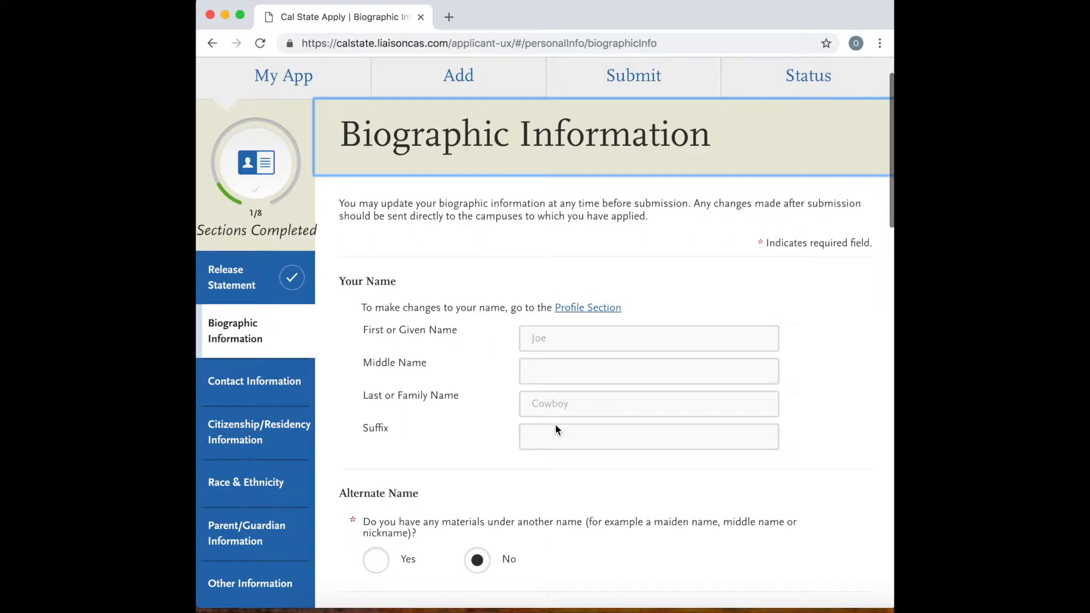
scroll(555, 424, down, 3)
scroll(563, 430, down, 5)
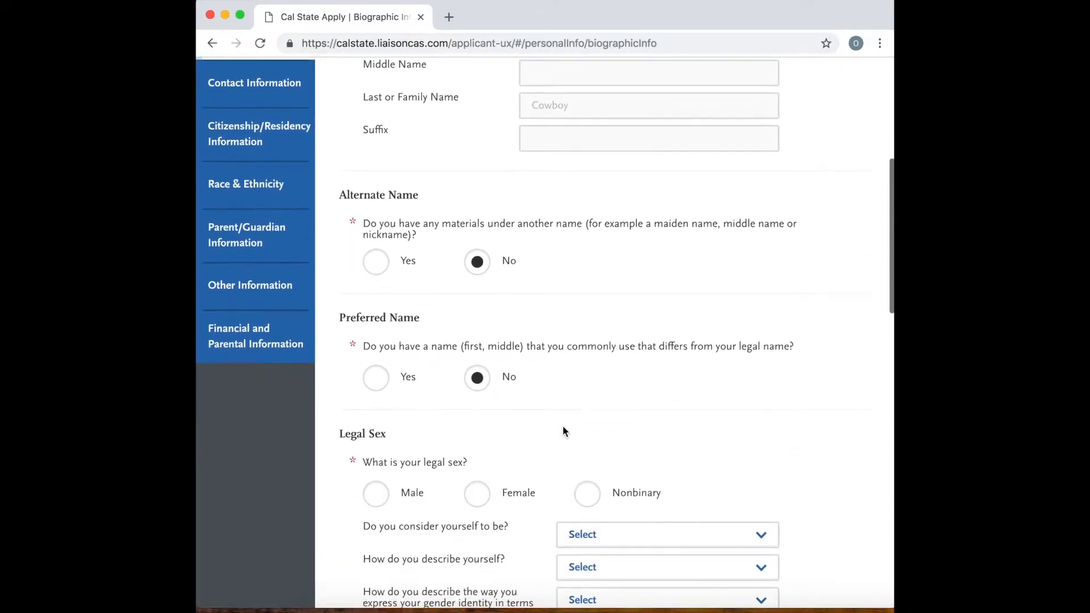
click(375, 374)
scroll(448, 431, down, 1)
scroll(457, 440, down, 1)
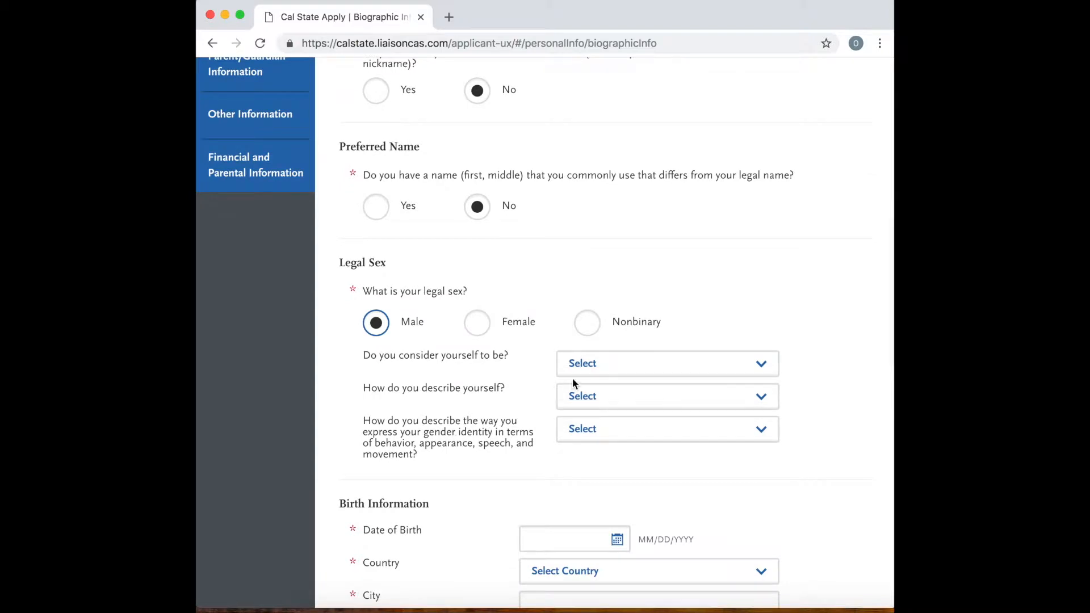
Enter the applicant's date of birth in Birth Information and verify it to continue.
scroll(529, 441, down, 1)
scroll(528, 435, down, 4)
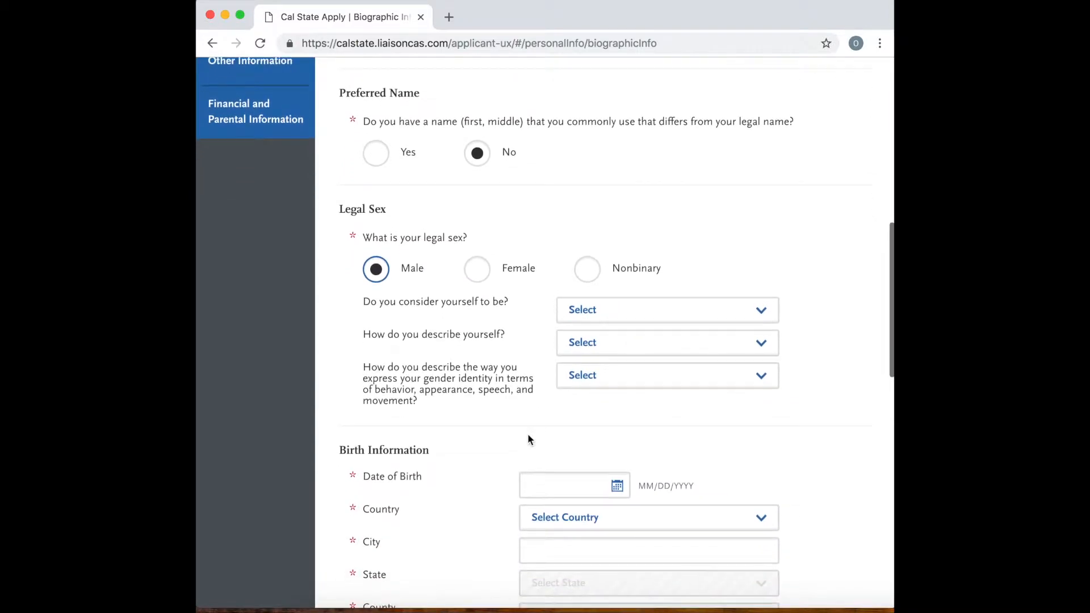
scroll(528, 434, down, 1)
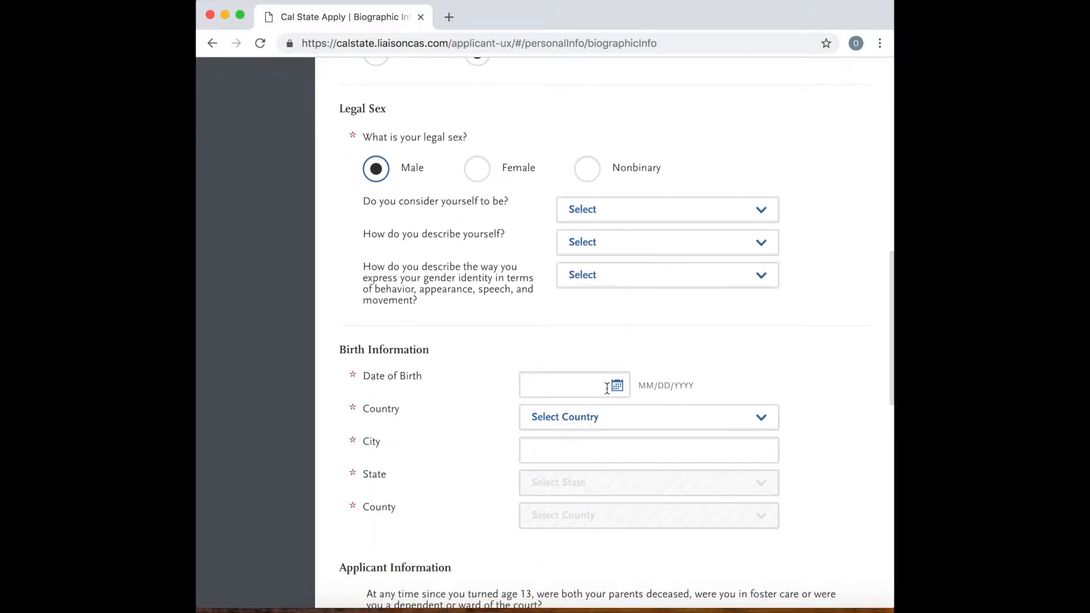
click(606, 388)
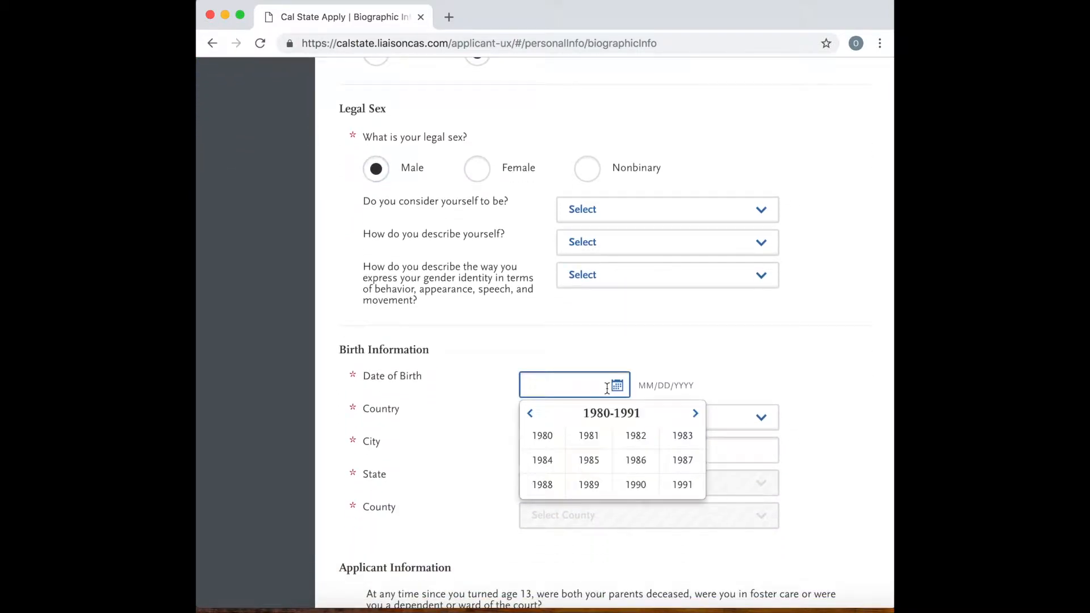
click(597, 466)
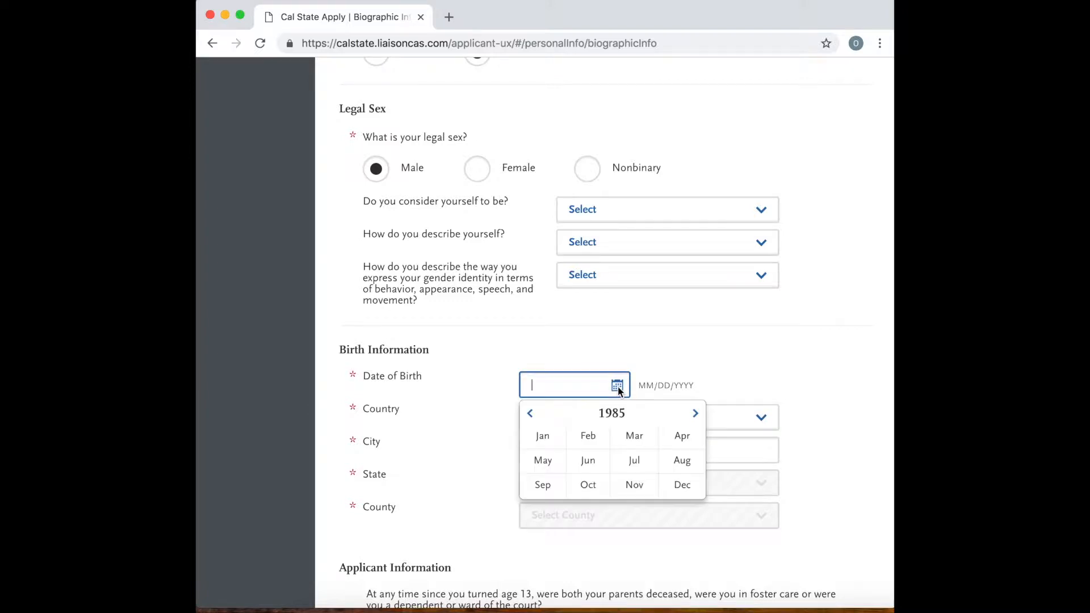
click(531, 414)
click(532, 416)
click(532, 416)
click(533, 416)
click(532, 416)
click(533, 416)
click(532, 416)
click(532, 416)
click(532, 417)
click(532, 416)
click(533, 416)
click(533, 416)
click(533, 416)
click(533, 416)
click(532, 416)
click(533, 416)
click(533, 416)
click(532, 417)
click(532, 416)
click(532, 416)
click(532, 416)
click(532, 416)
click(533, 416)
click(533, 416)
click(532, 416)
click(533, 416)
click(532, 416)
click(533, 416)
click(533, 416)
click(532, 416)
click(532, 416)
click(532, 416)
click(533, 416)
click(532, 416)
click(532, 416)
click(533, 416)
click(532, 416)
click(532, 416)
click(532, 416)
click(532, 416)
click(532, 416)
click(532, 416)
click(532, 416)
click(559, 485)
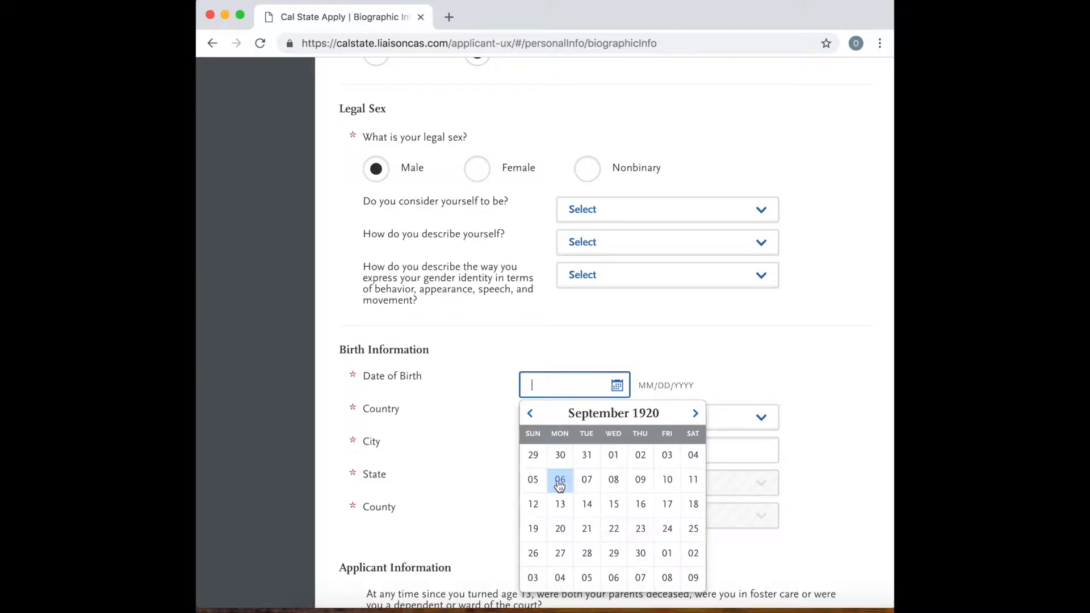
click(639, 462)
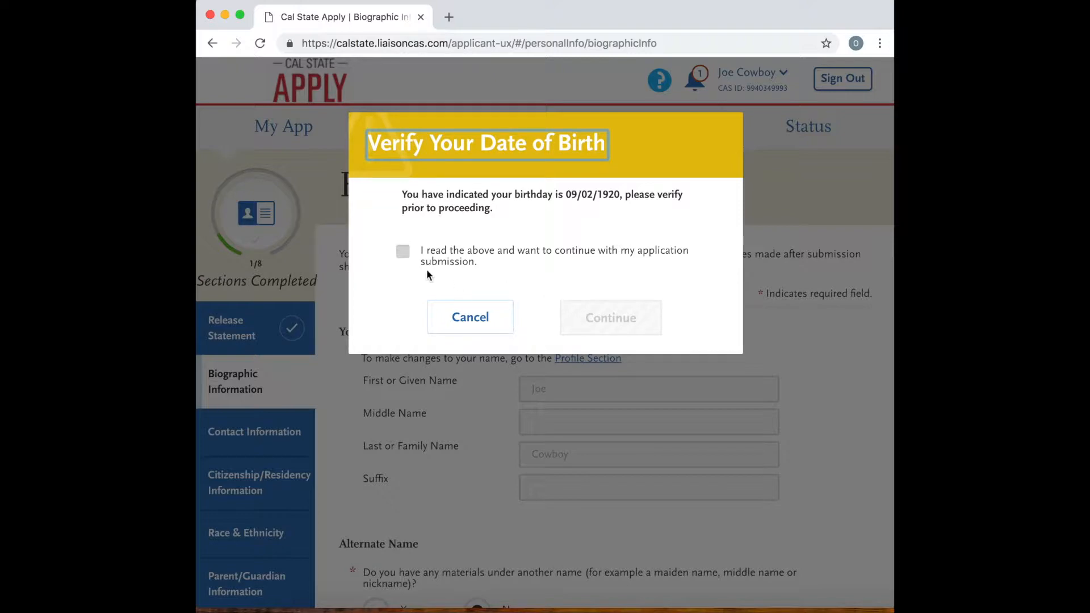
click(412, 253)
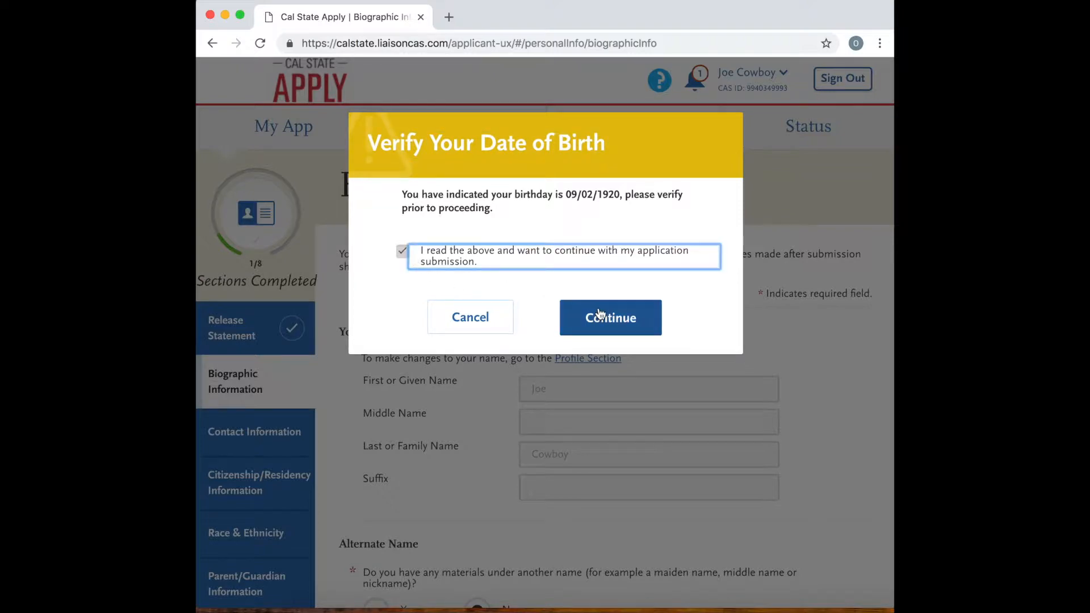
click(599, 313)
Set the birth country to United States and the birth city to Salinas.
scroll(529, 427, down, 3)
scroll(529, 433, down, 10)
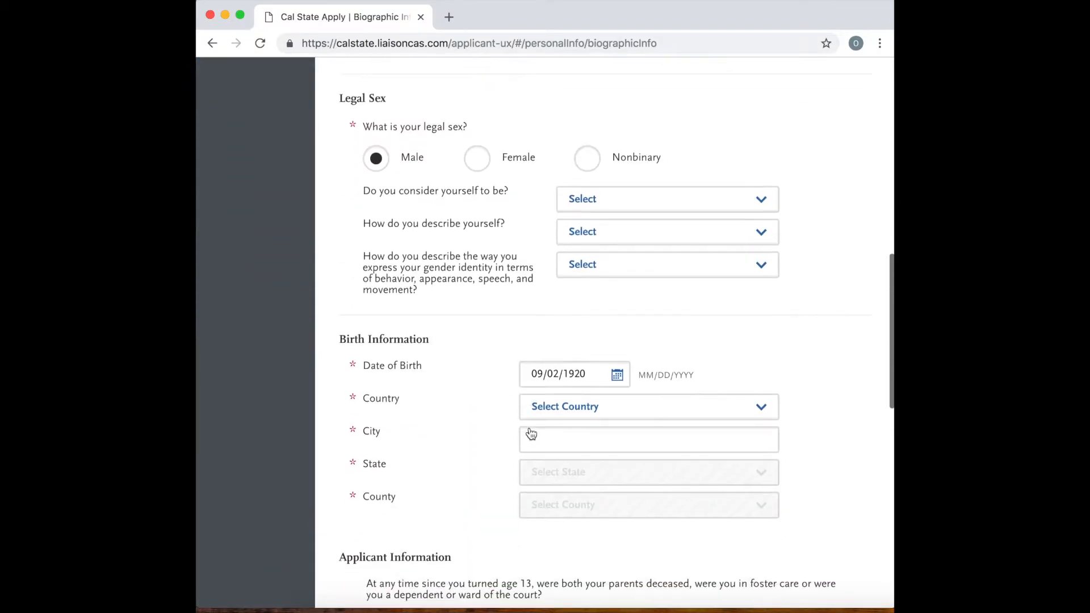
scroll(531, 432, down, 1)
click(608, 377)
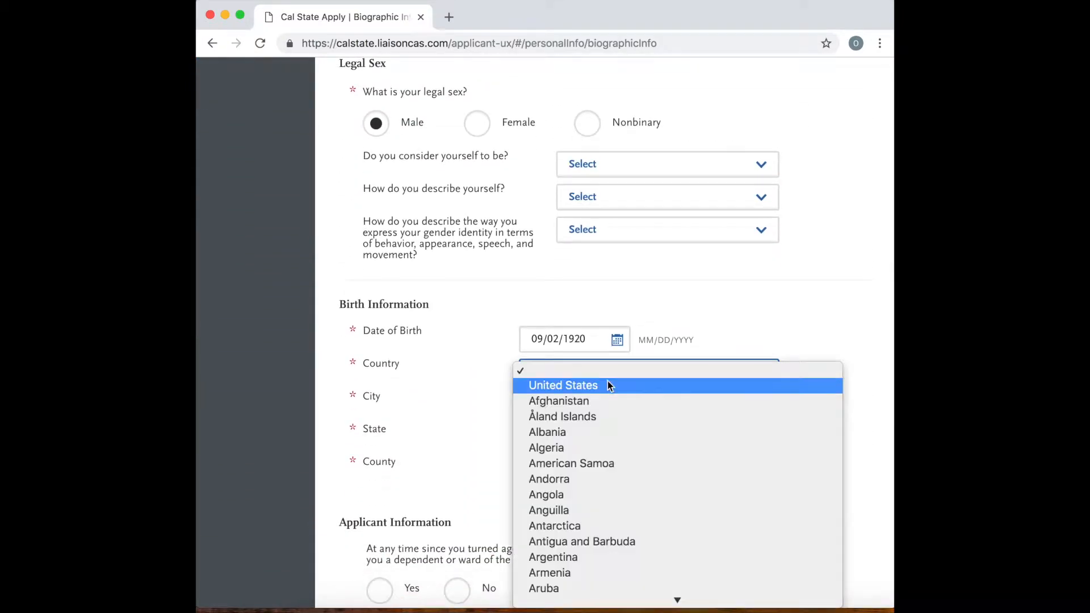
click(607, 386)
click(569, 404)
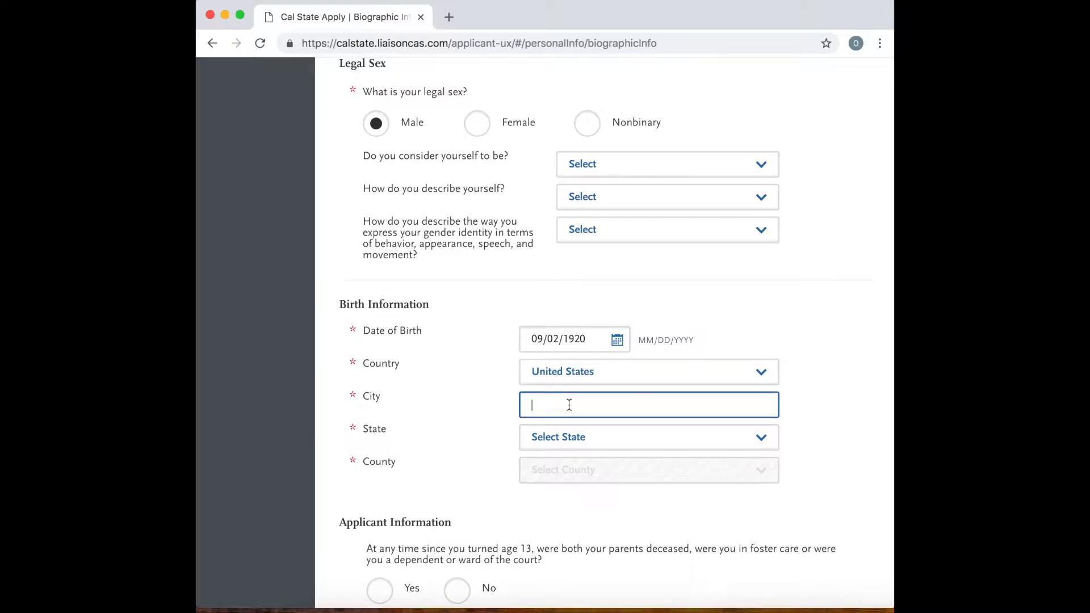
text(Salinas)
Set the birth state to California and the birth county to Monterey County.
click(594, 430)
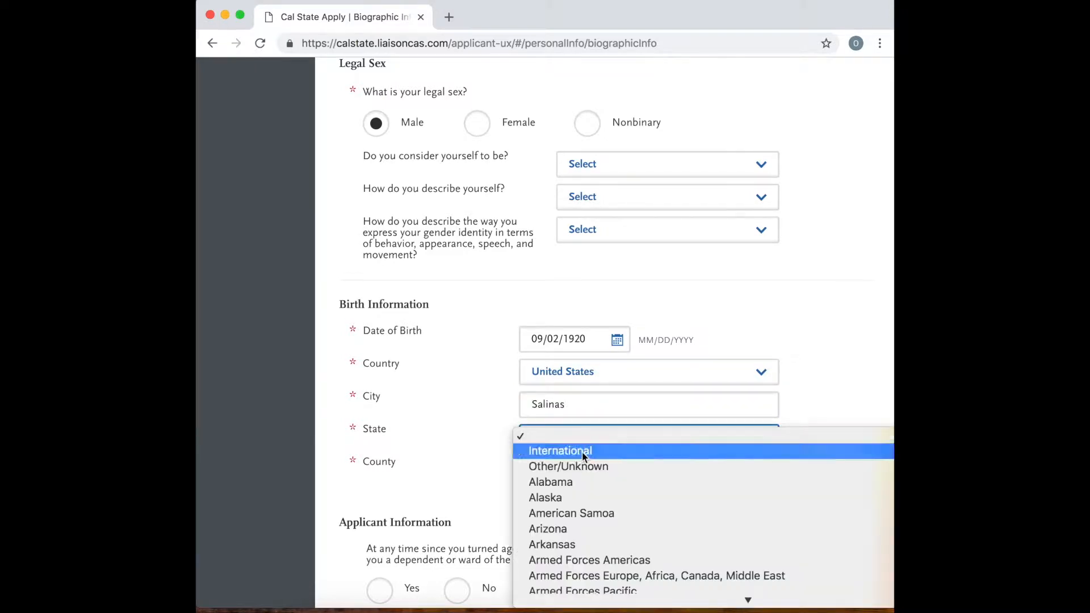
scroll(555, 550, down, 3)
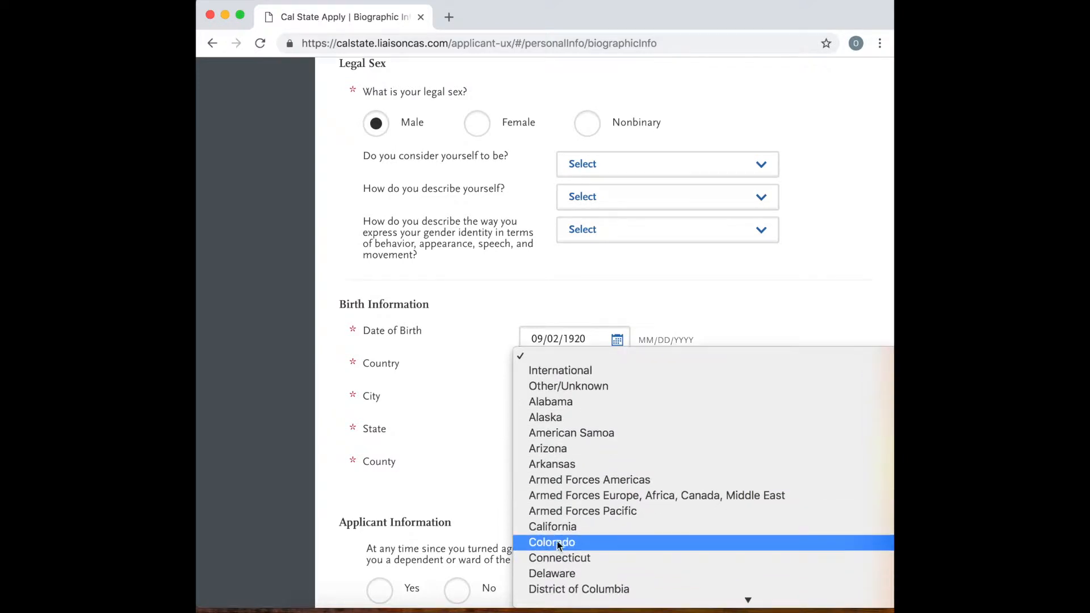
click(560, 528)
scroll(583, 507, down, 2)
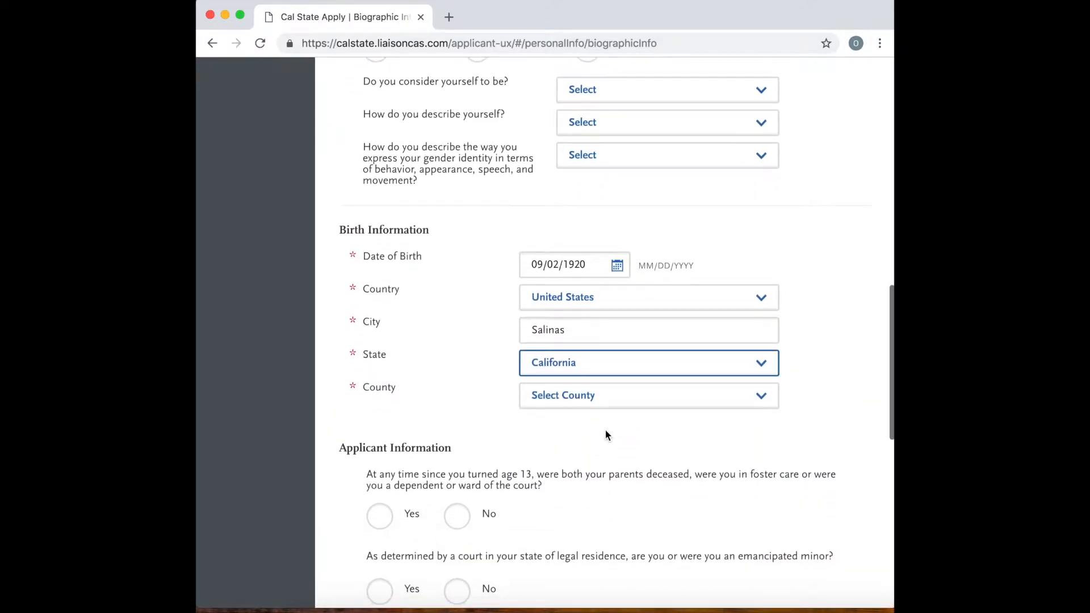
click(614, 400)
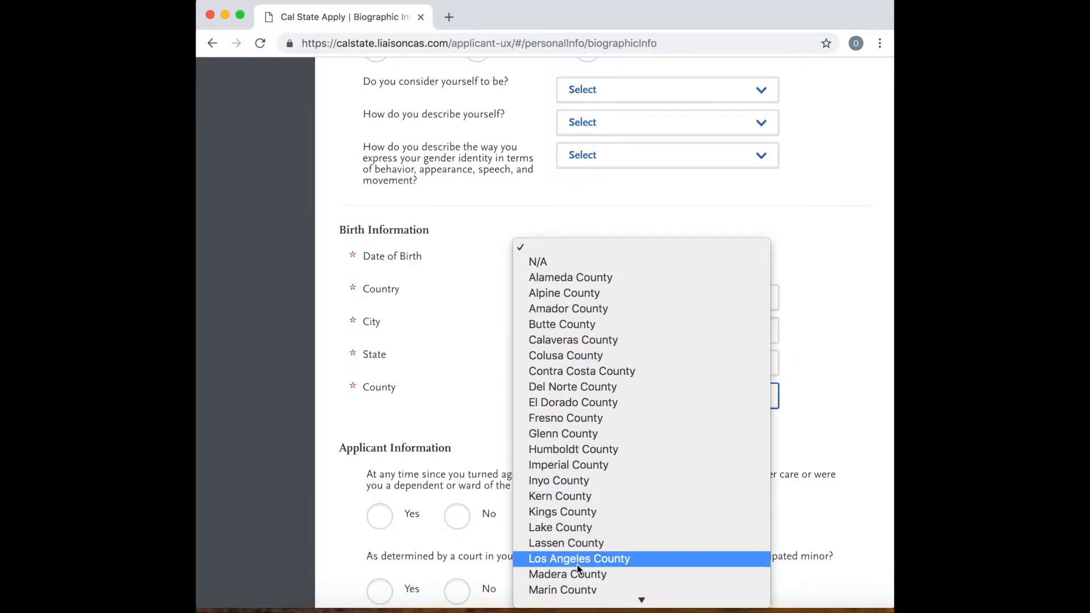
scroll(577, 564, down, 3)
scroll(578, 523, down, 2)
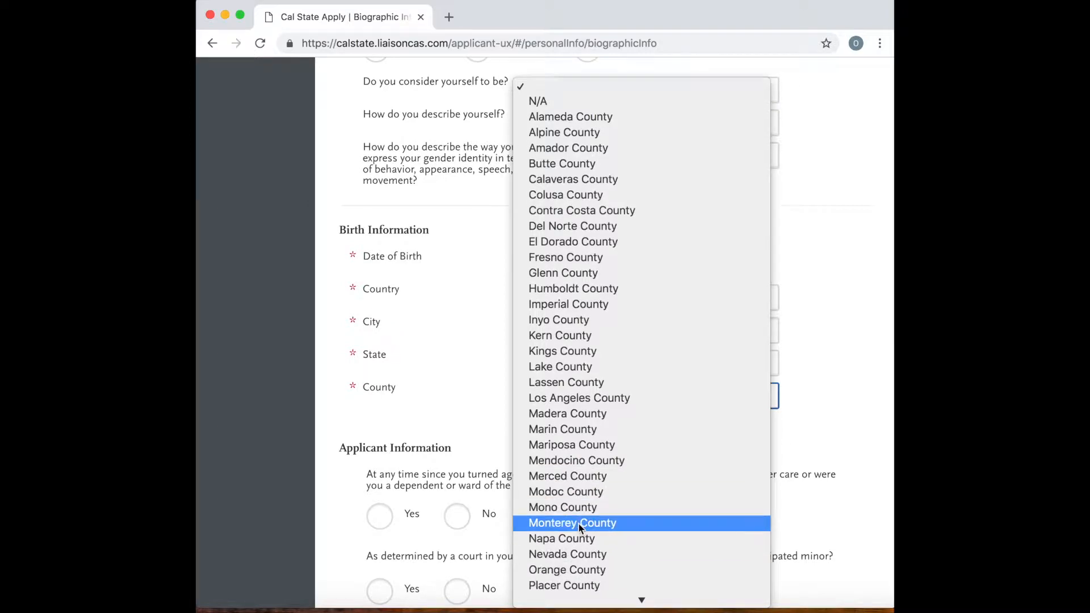
click(580, 523)
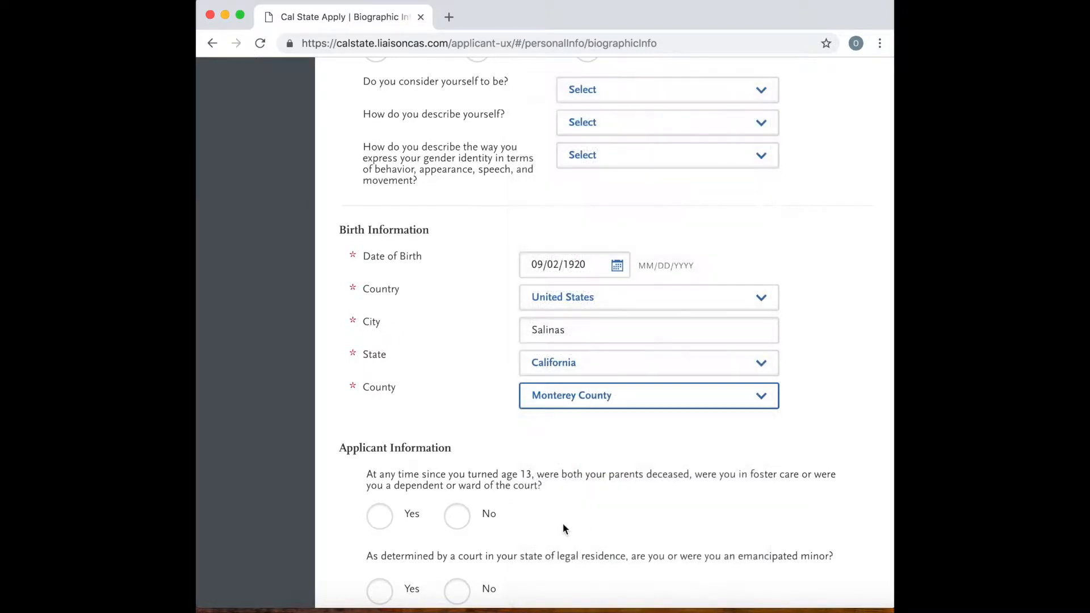
Answer No to the foster care or ward of the court question and to the emancipated minor question.
scroll(474, 511, down, 3)
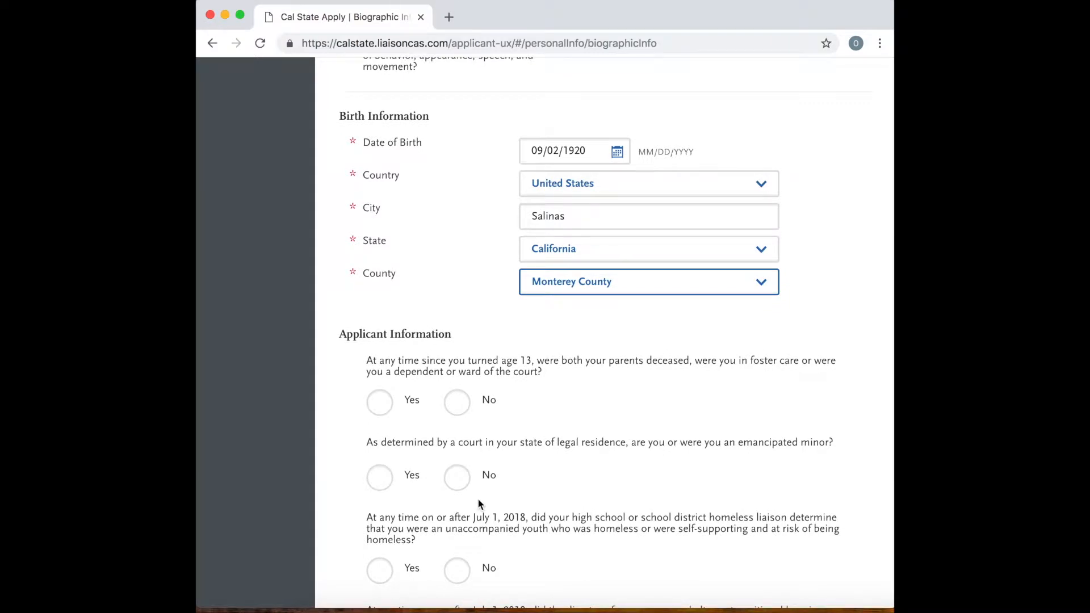
click(458, 406)
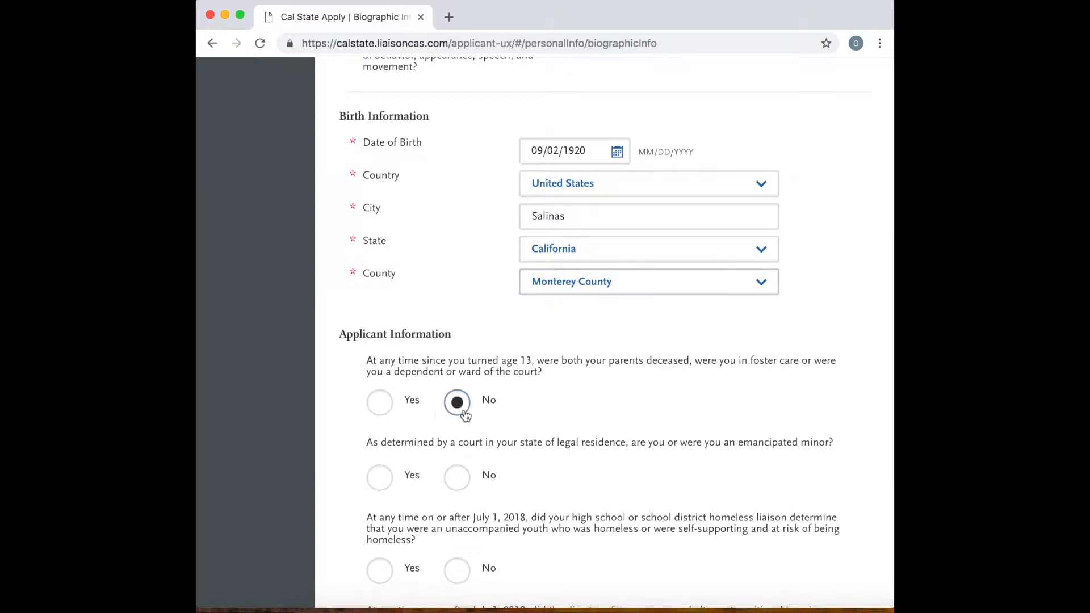
scroll(561, 440, down, 2)
scroll(560, 440, down, 4)
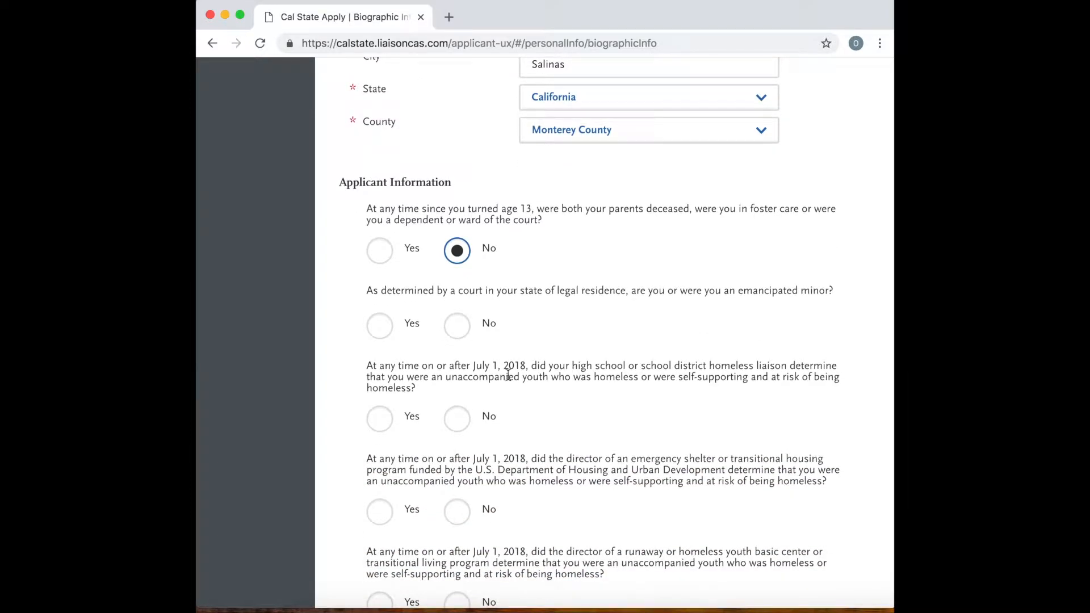
click(461, 332)
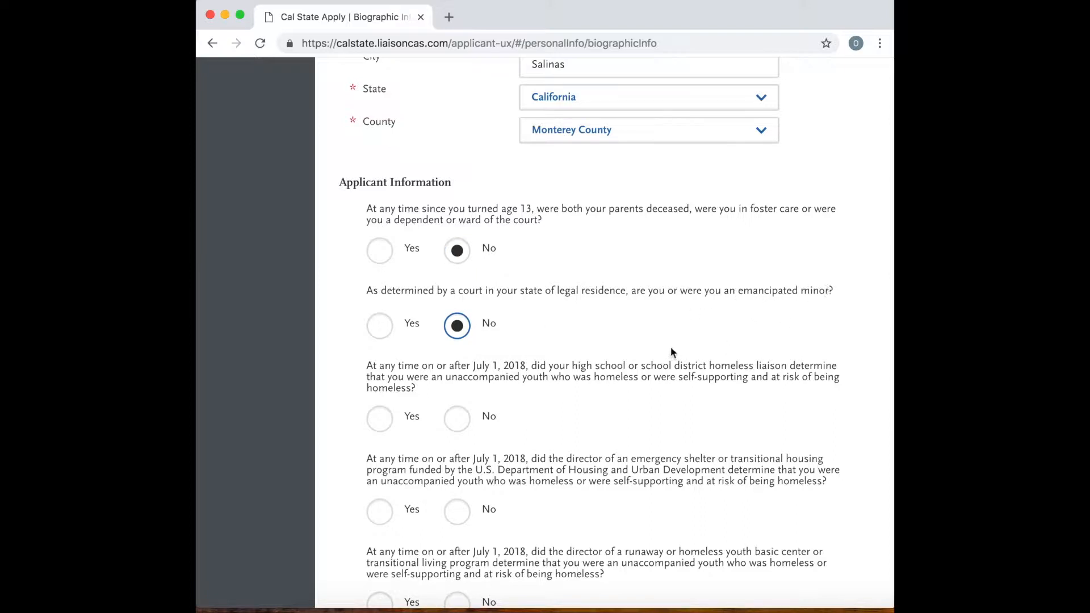
Answer No to the three homelessness questions from the school liaison, emergency shelter, and runaway or homeless youth center.
scroll(575, 363, down, 2)
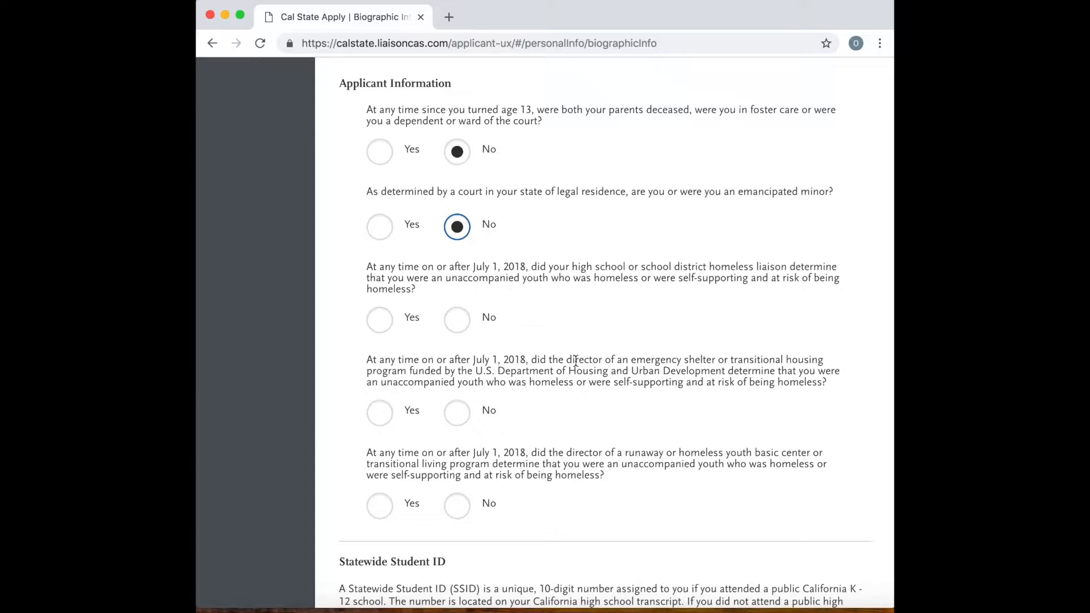
click(457, 321)
scroll(540, 332, down, 2)
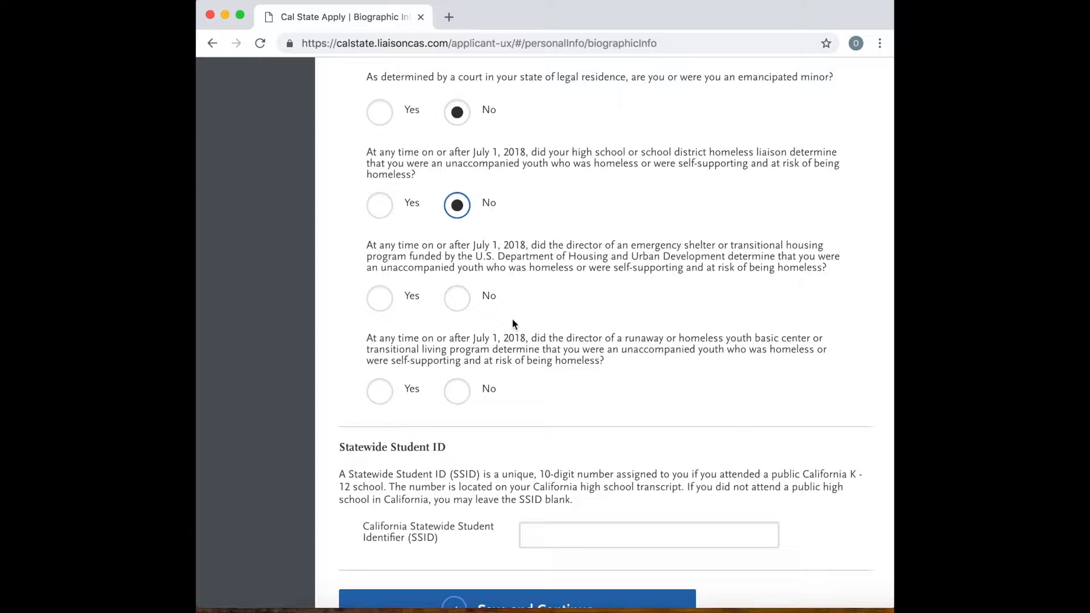
click(454, 306)
scroll(523, 336, down, 1)
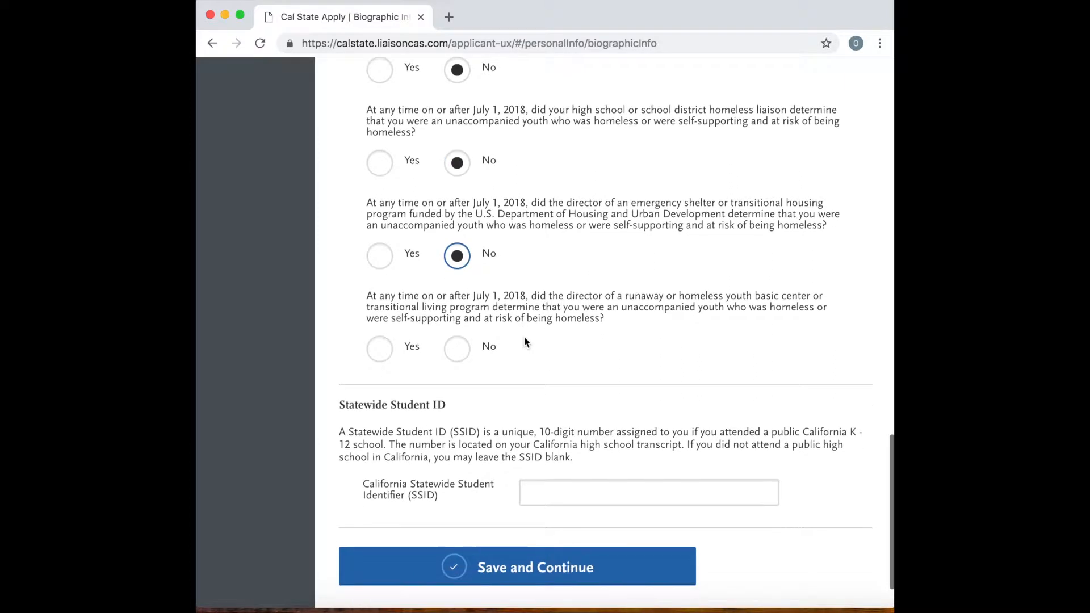
click(478, 349)
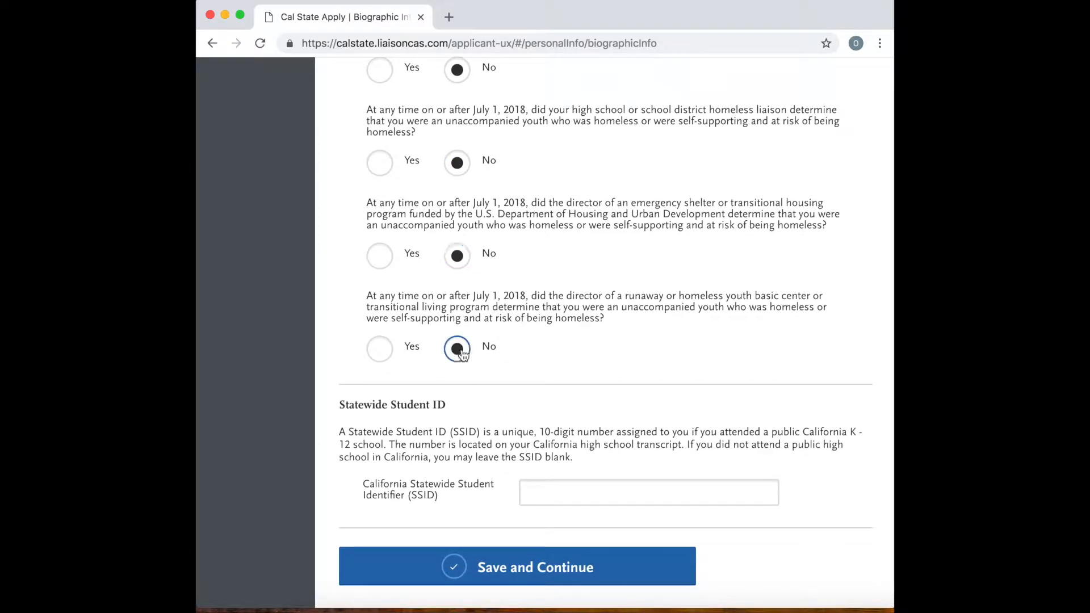
Enter the California Statewide Student ID number, then save the biographic information and continue to the next section.
scroll(478, 348, down, 1)
click(541, 440)
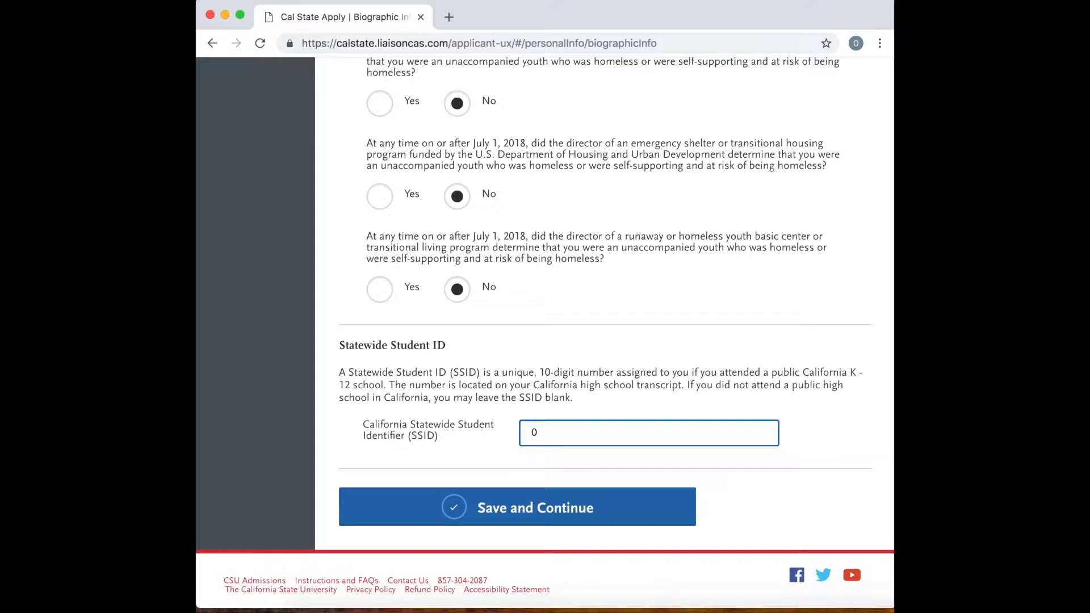
key(BackSpace)
text(123456789)
click(528, 520)
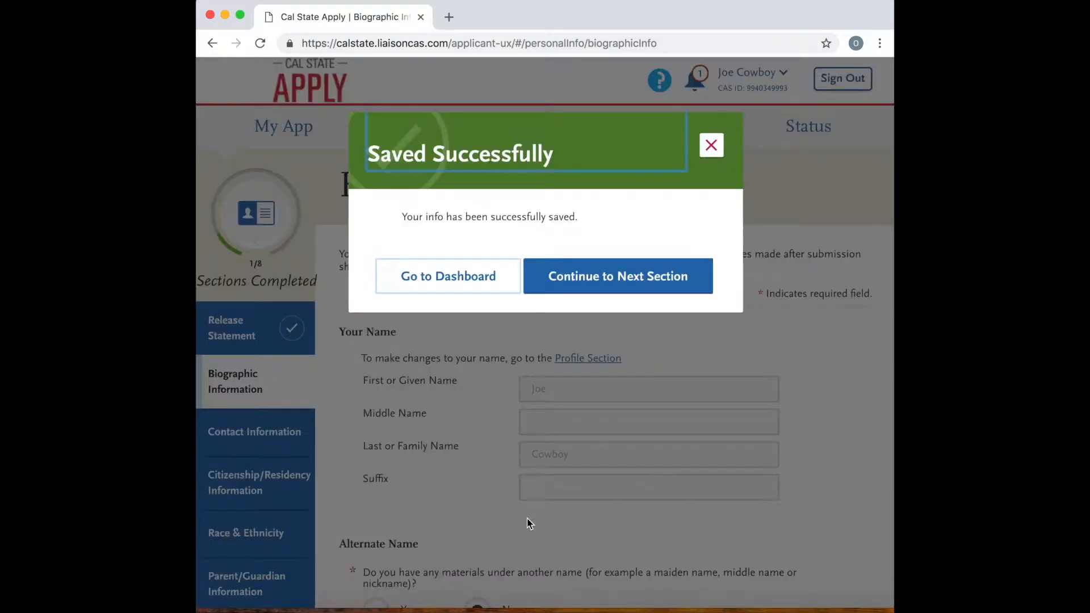
click(634, 281)
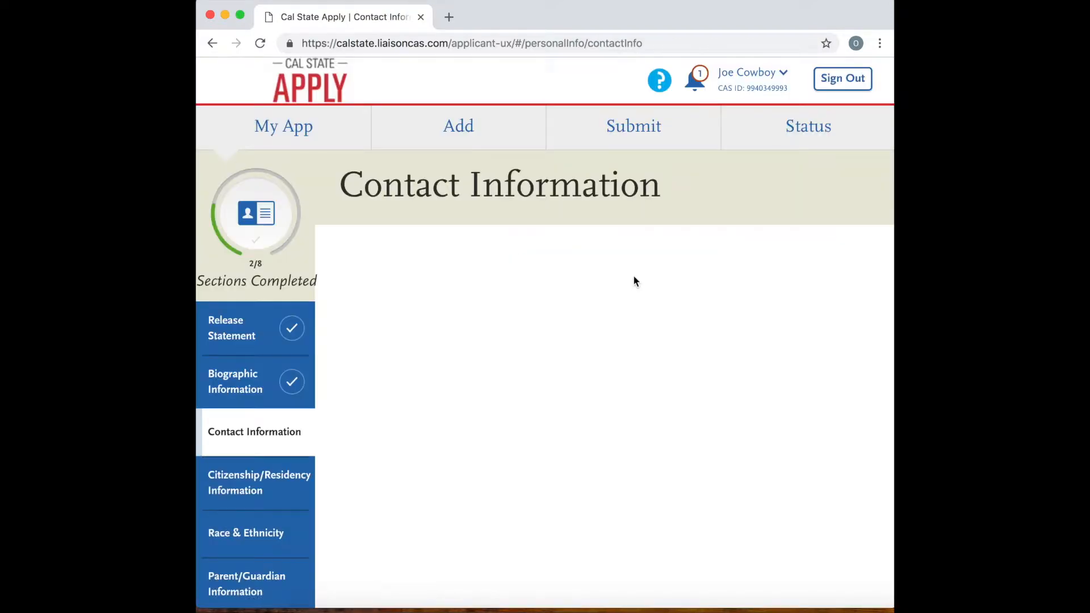
Review the current address, permanent address, phone and email fields of the Contact Information form.
scroll(558, 419, down, 5)
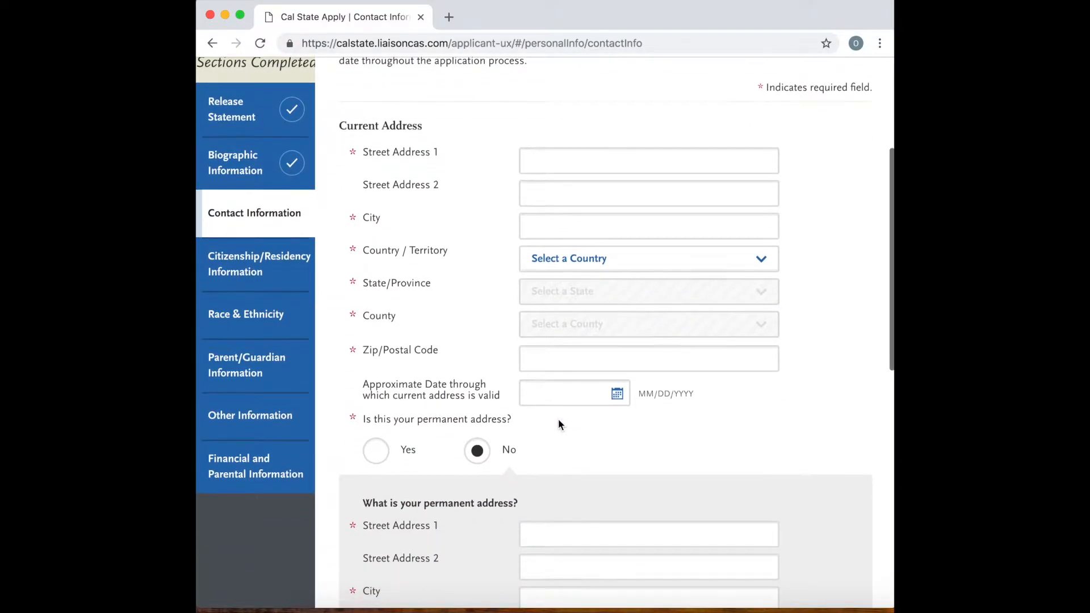
scroll(565, 378, down, 2)
scroll(563, 372, down, 8)
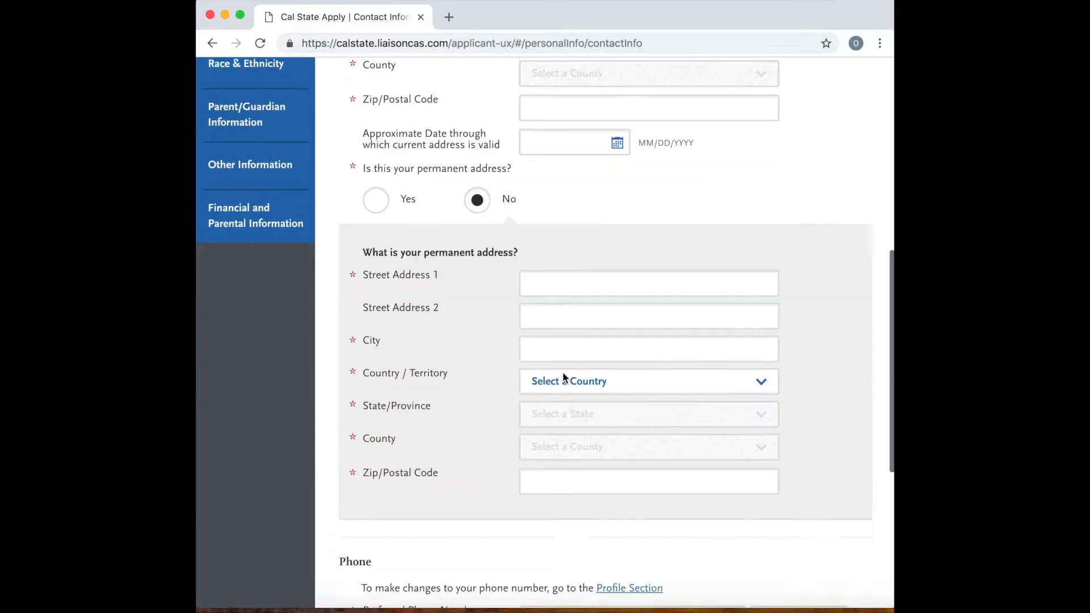
scroll(550, 422, down, 1)
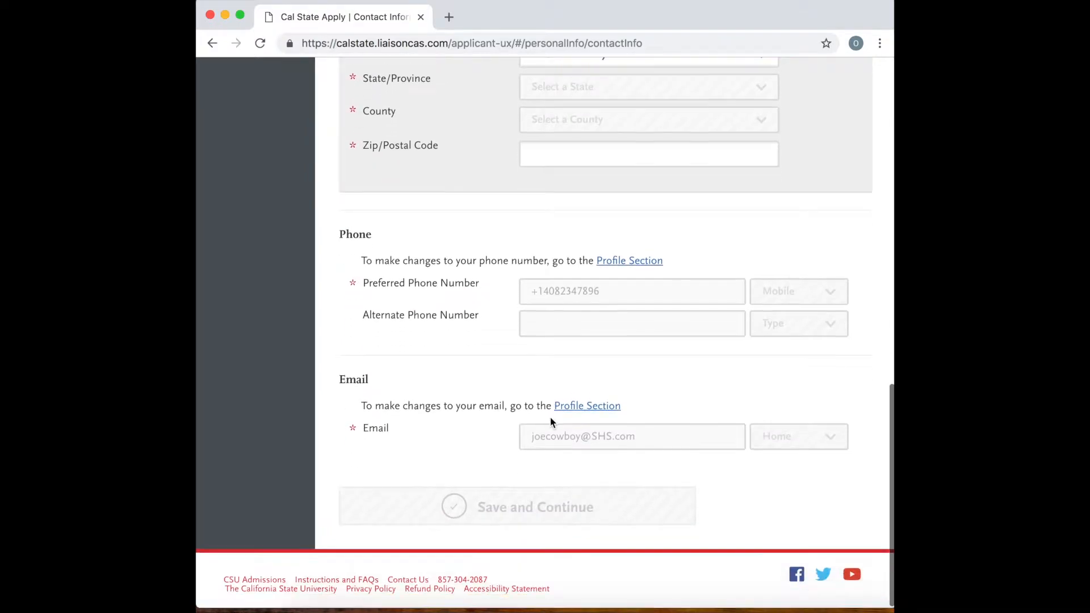
scroll(542, 517, up, 10)
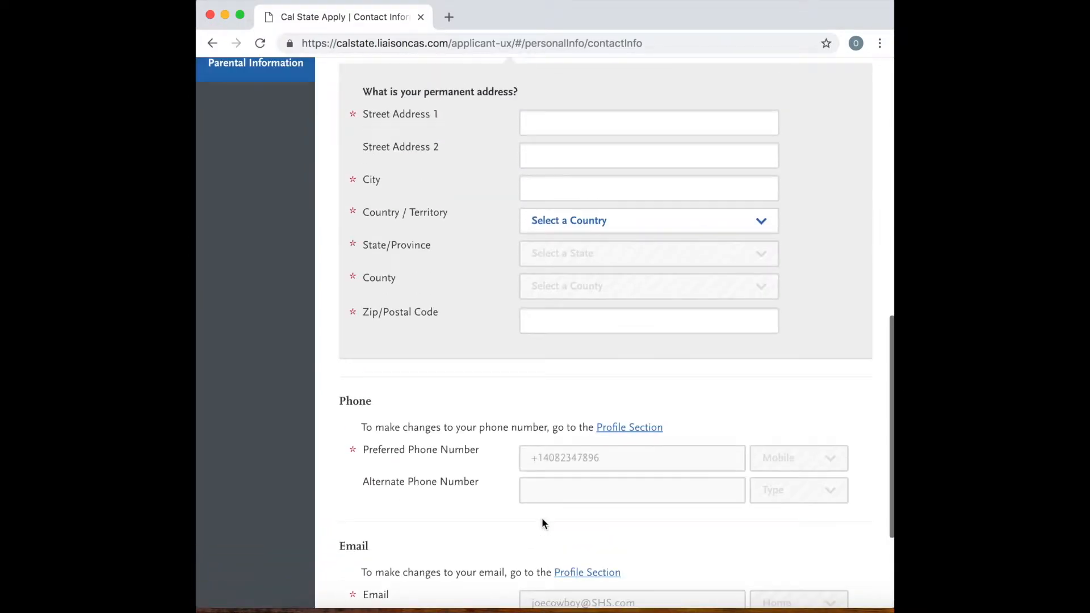
In the Citizenship/Residency section, set the country of citizenship to United States and the citizenship status to U.S. Citizen.
click(269, 254)
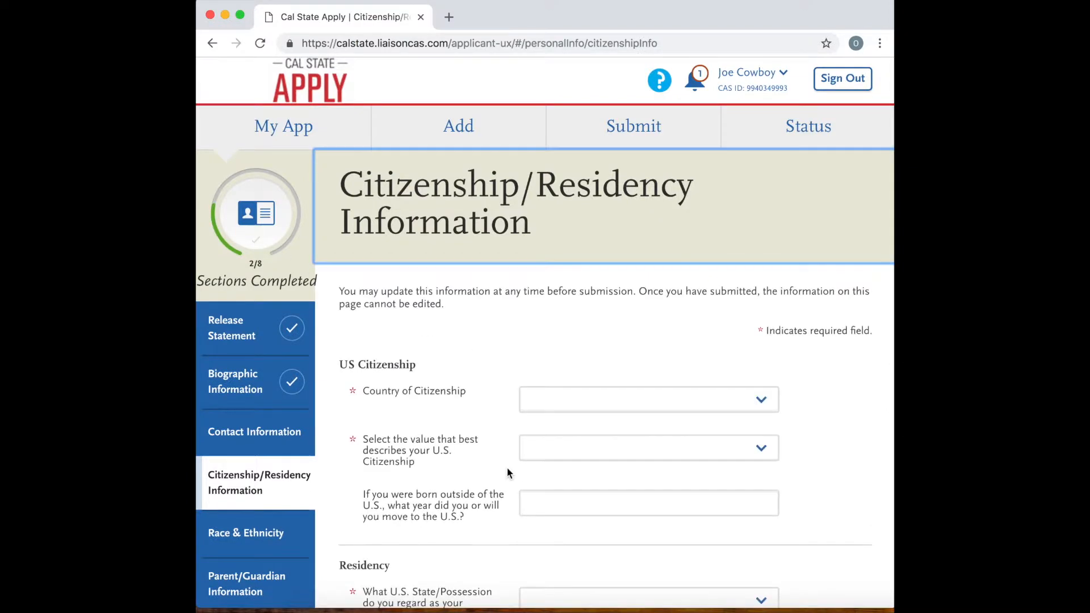
scroll(507, 468, down, 2)
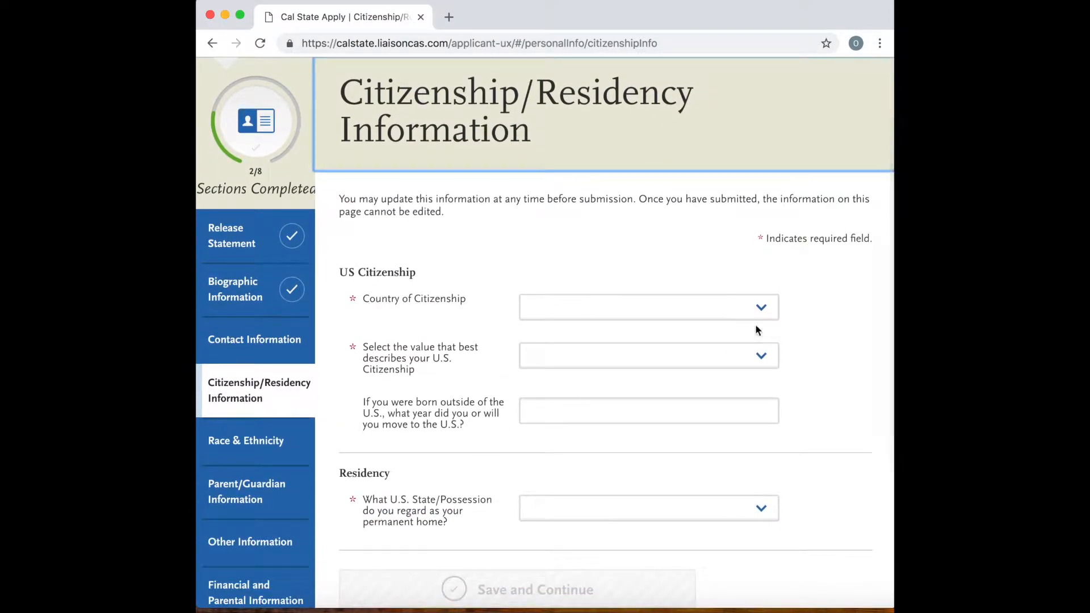
click(760, 307)
click(630, 326)
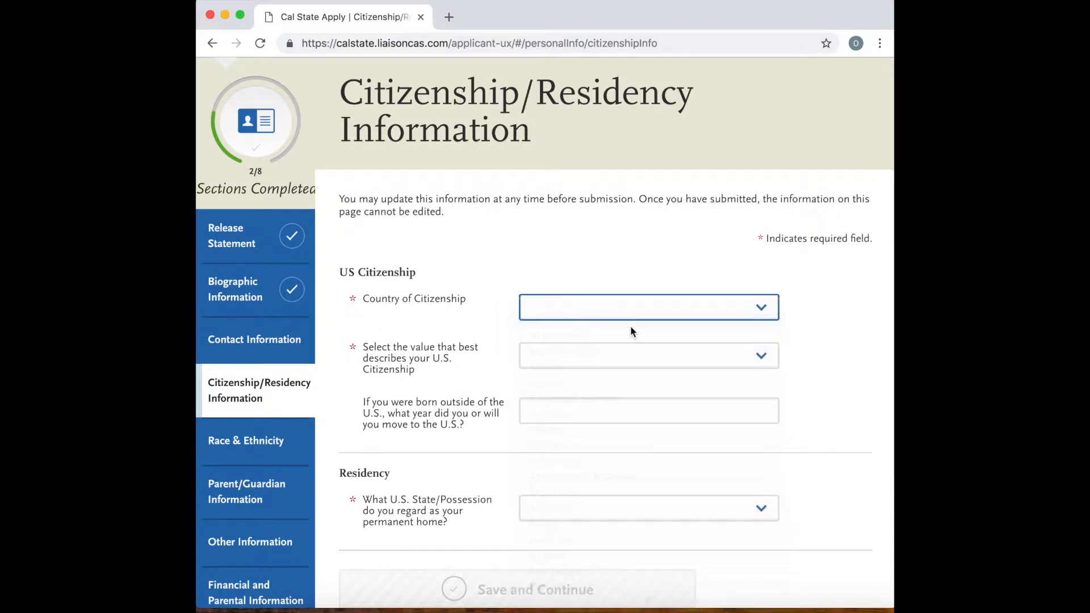
scroll(610, 362, down, 1)
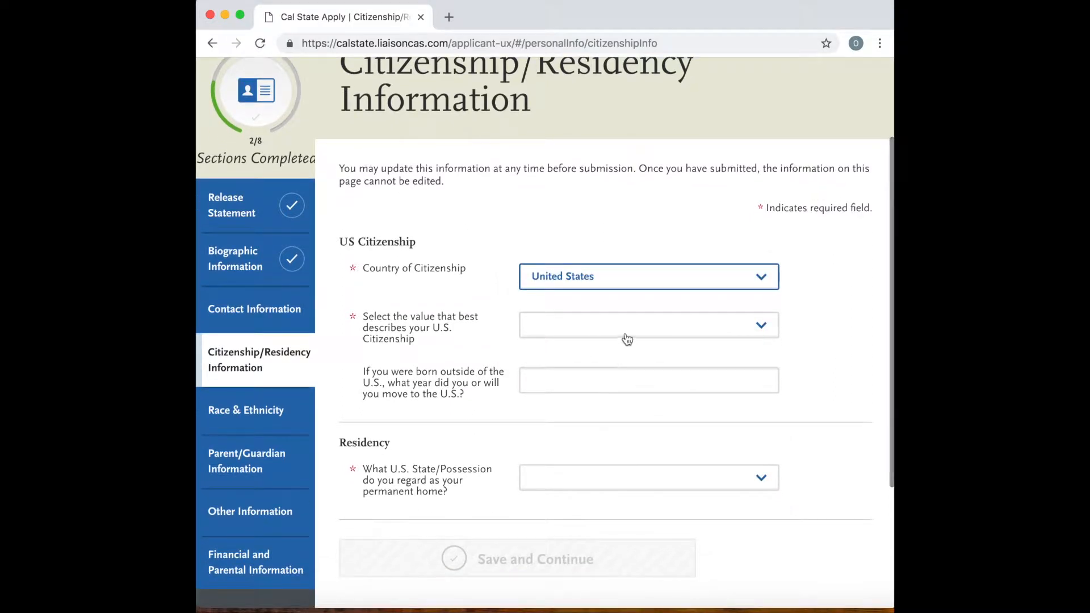
click(624, 336)
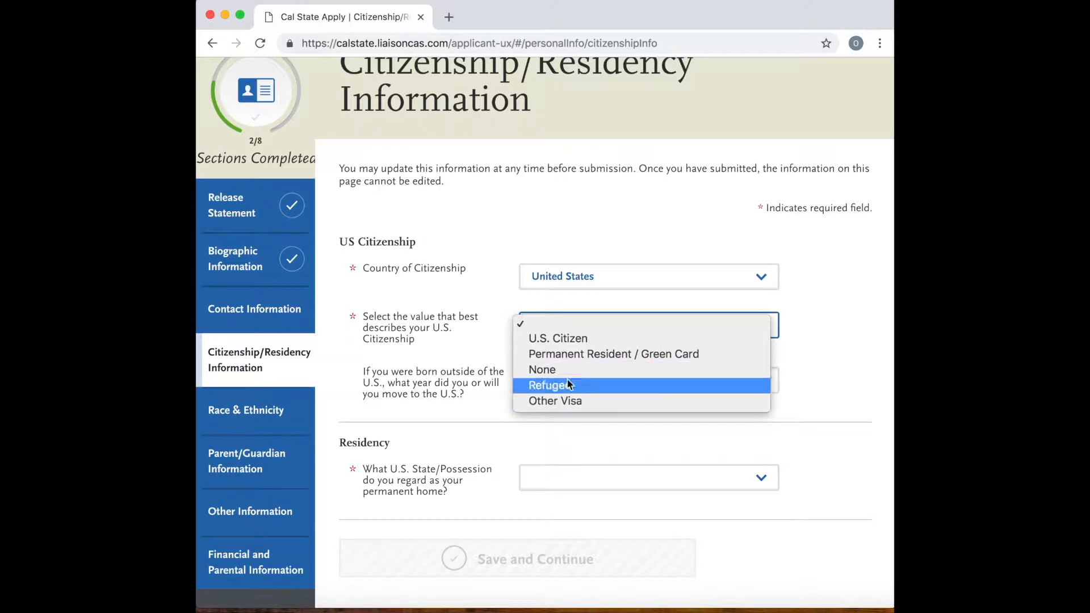
click(575, 341)
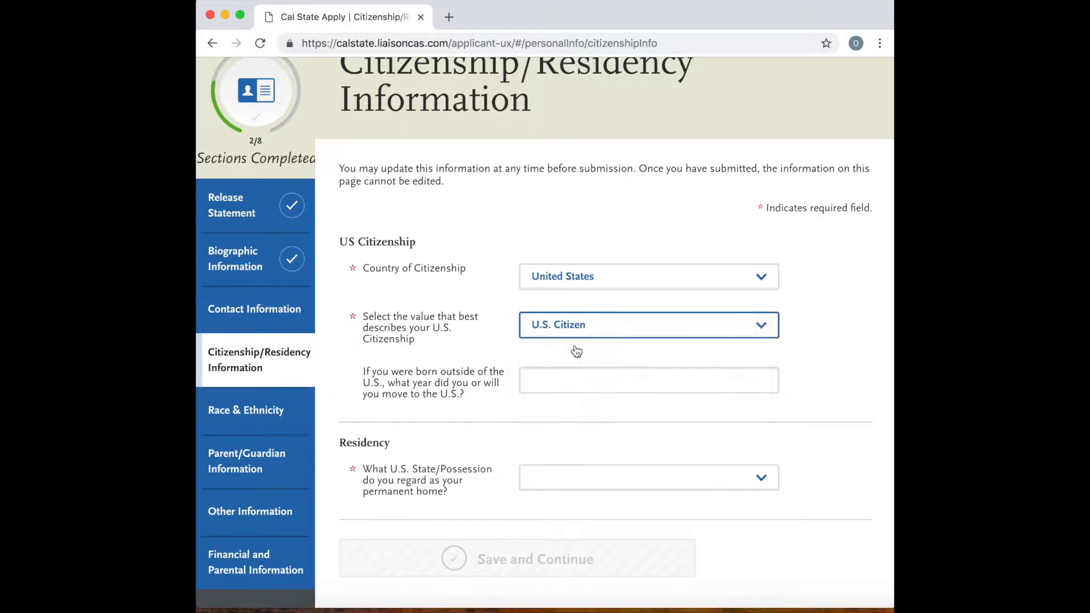
Set the permanent home state to California and answer Yes to claiming California residency.
scroll(579, 432, down, 1)
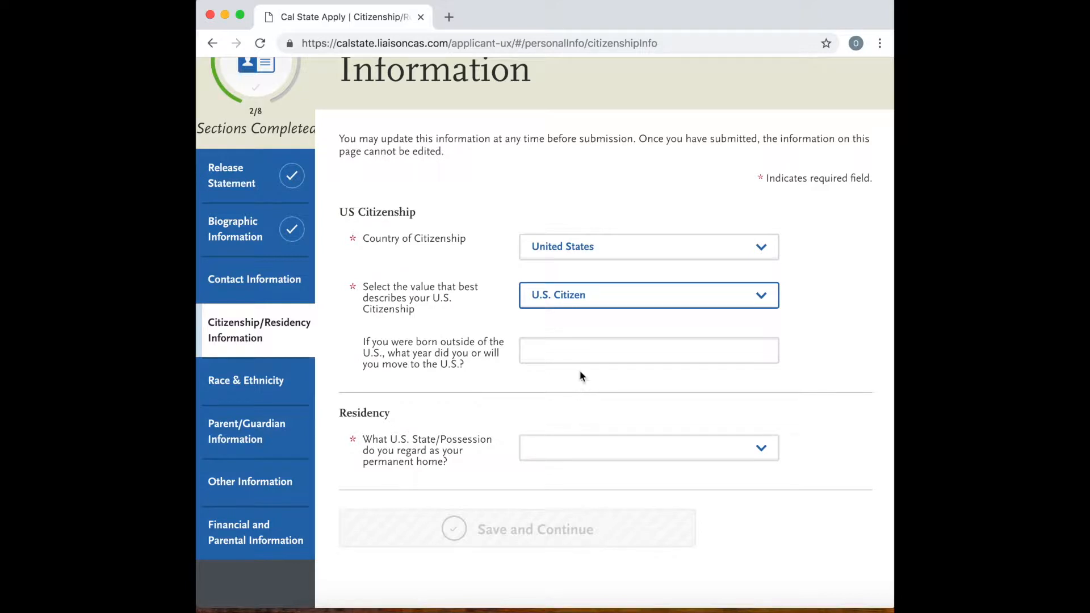
click(580, 353)
scroll(580, 353, down, 3)
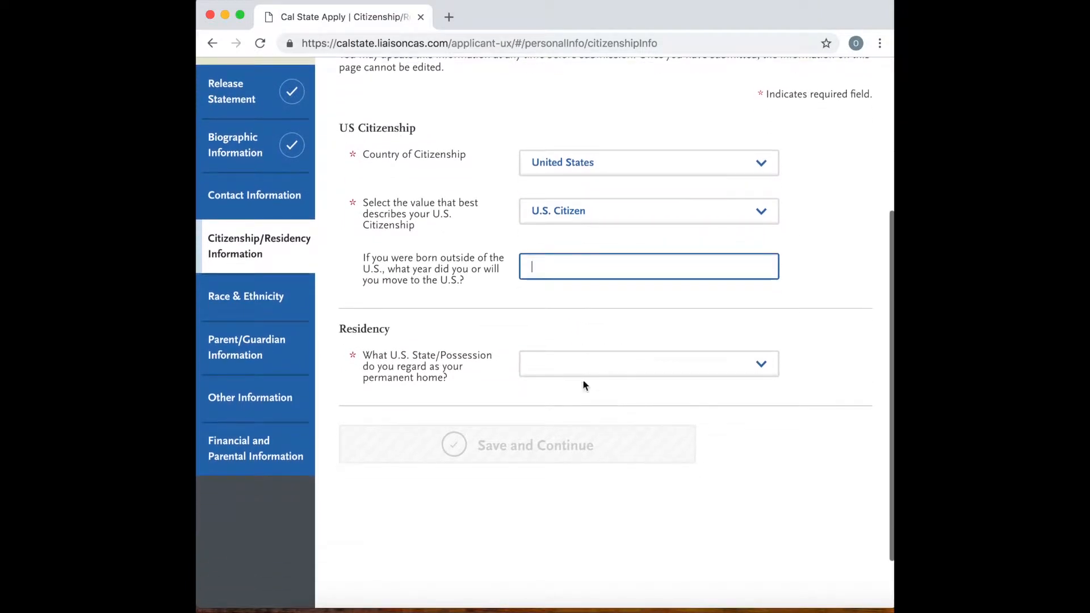
click(574, 368)
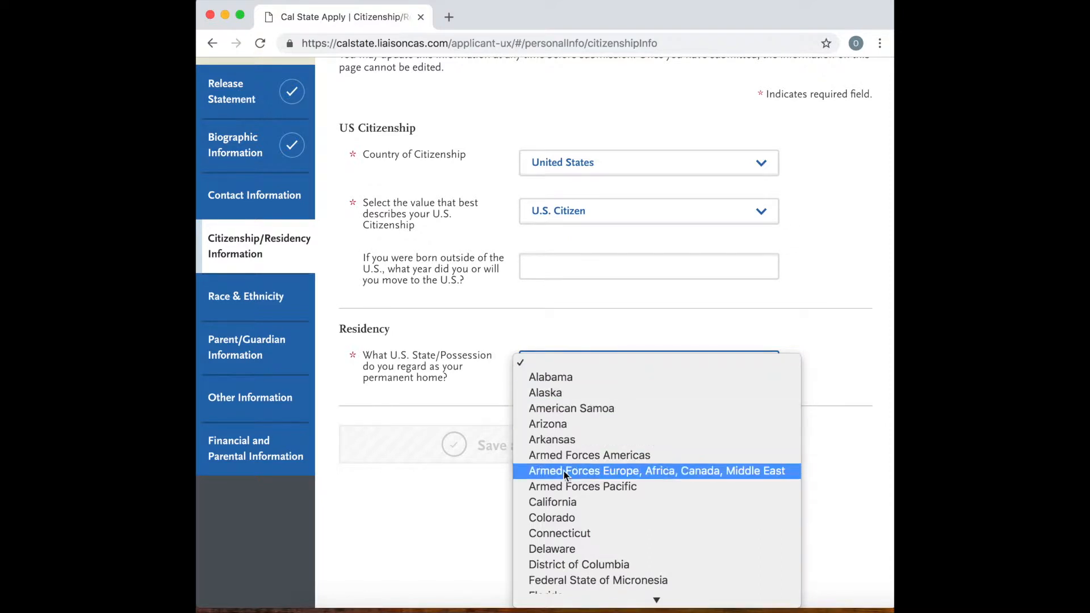
click(572, 502)
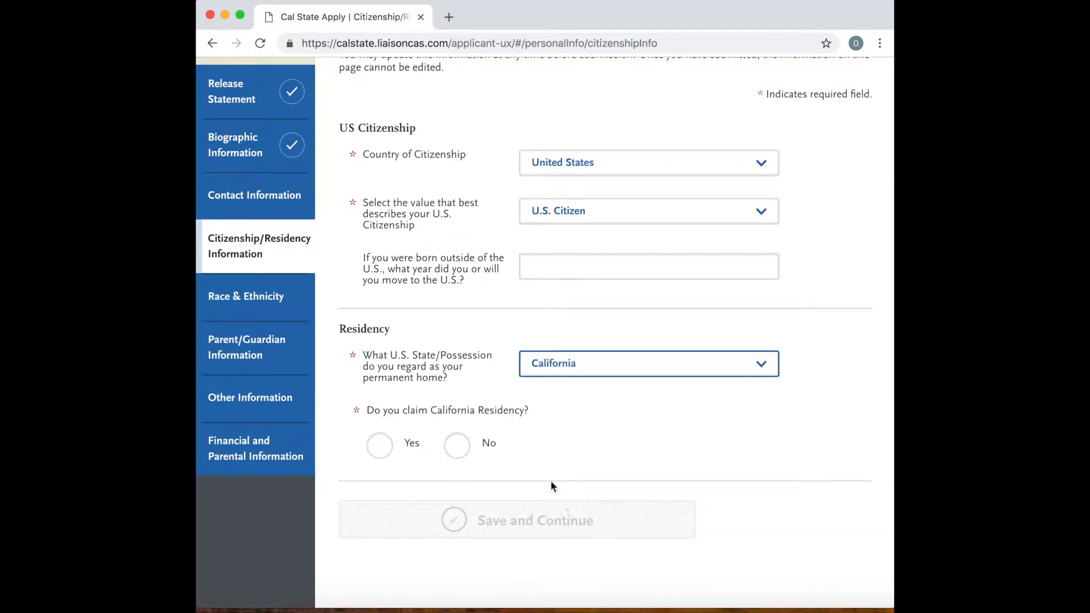
click(390, 453)
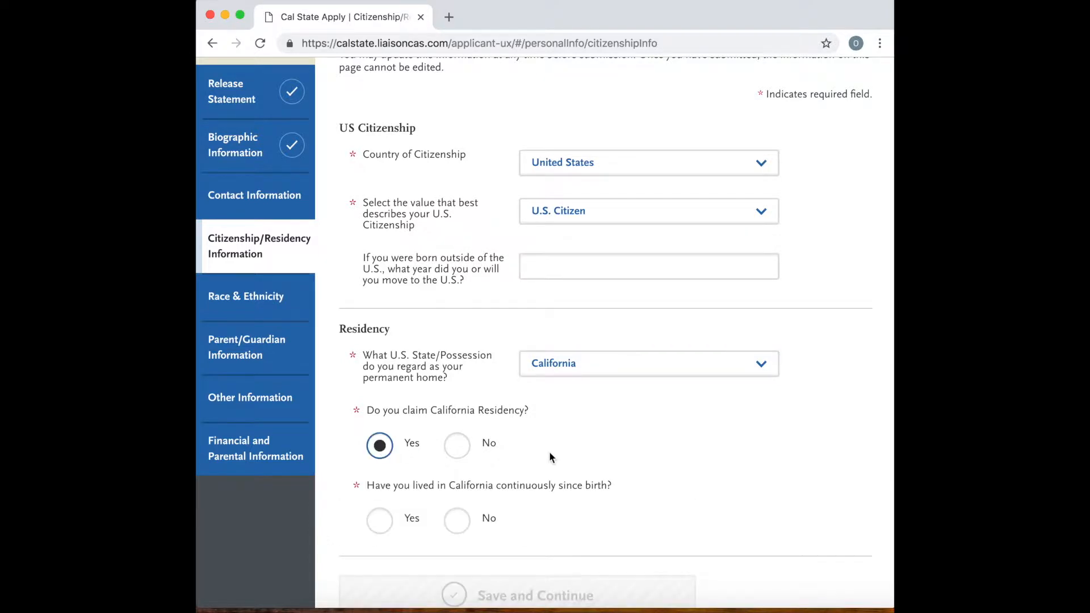
Answer No to having lived in California continuously since birth.
scroll(549, 451, down, 1)
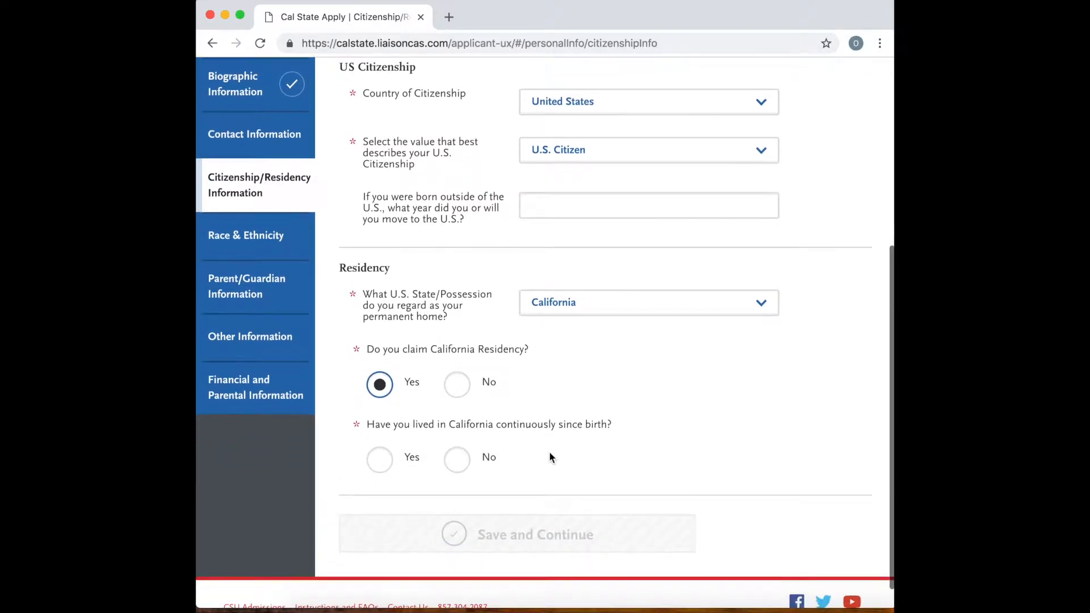
click(383, 465)
scroll(522, 439, down, 1)
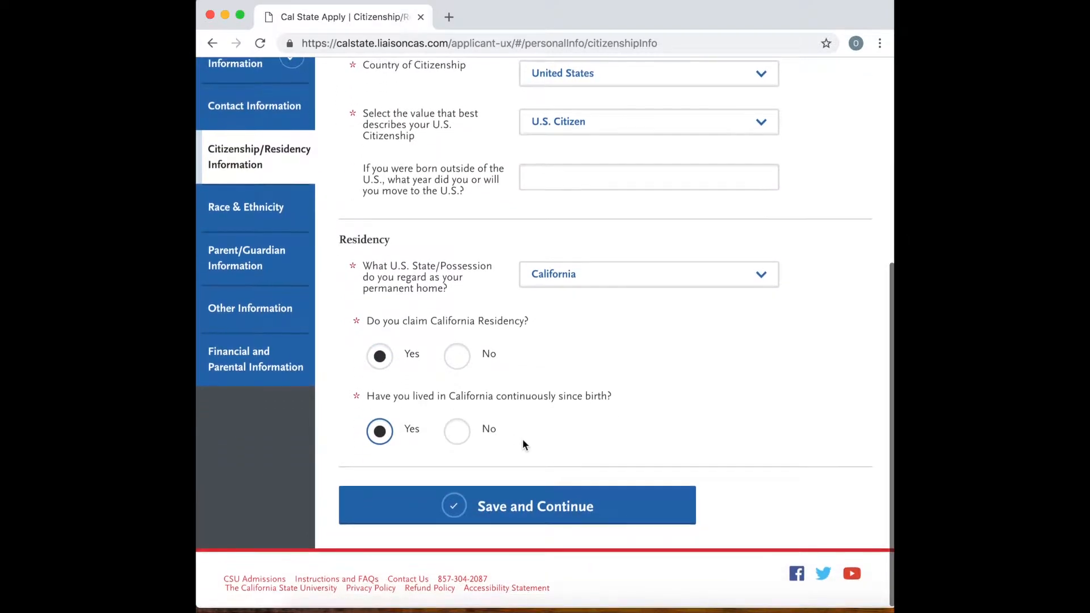
click(463, 443)
scroll(503, 458, down, 1)
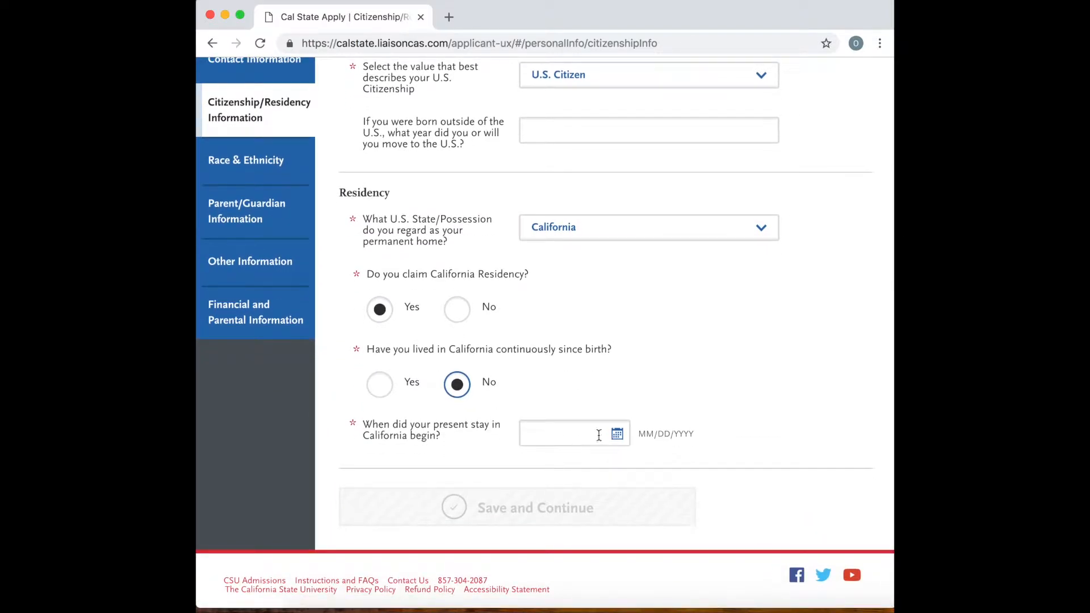
Set the date the present stay in California began to 05/02/2016.
click(619, 433)
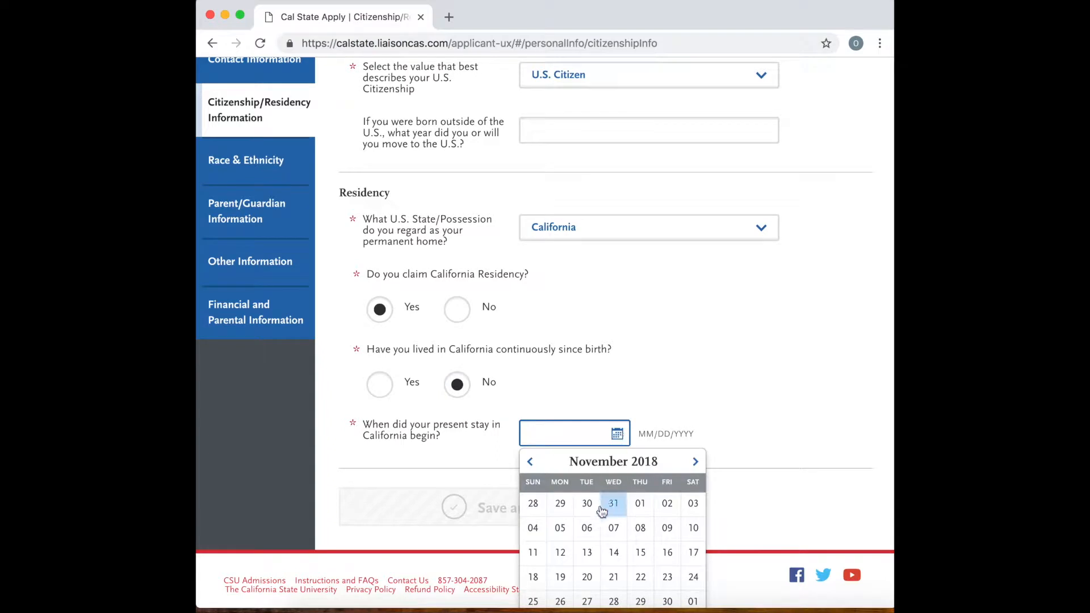
click(530, 464)
click(531, 465)
click(531, 464)
click(531, 464)
double_click(530, 464)
triple_click(531, 464)
double_click(531, 463)
triple_click(530, 463)
double_click(531, 463)
double_click(530, 464)
double_click(530, 463)
triple_click(531, 463)
triple_click(531, 463)
double_click(531, 463)
double_click(530, 463)
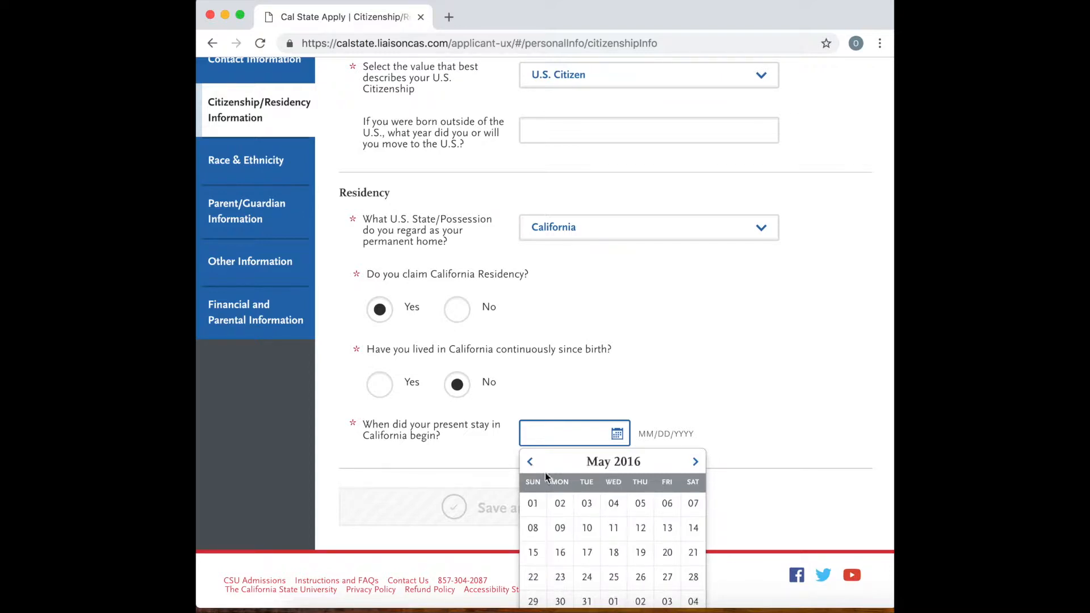
click(567, 506)
click(568, 505)
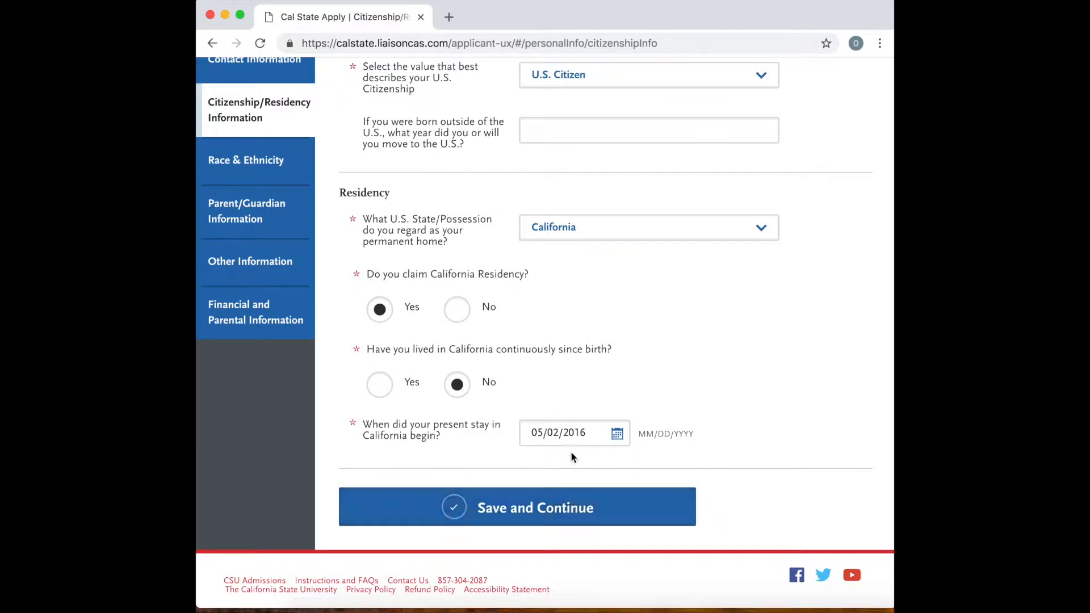
Save the citizenship and residency information and continue to the Race & Ethnicity section.
click(568, 505)
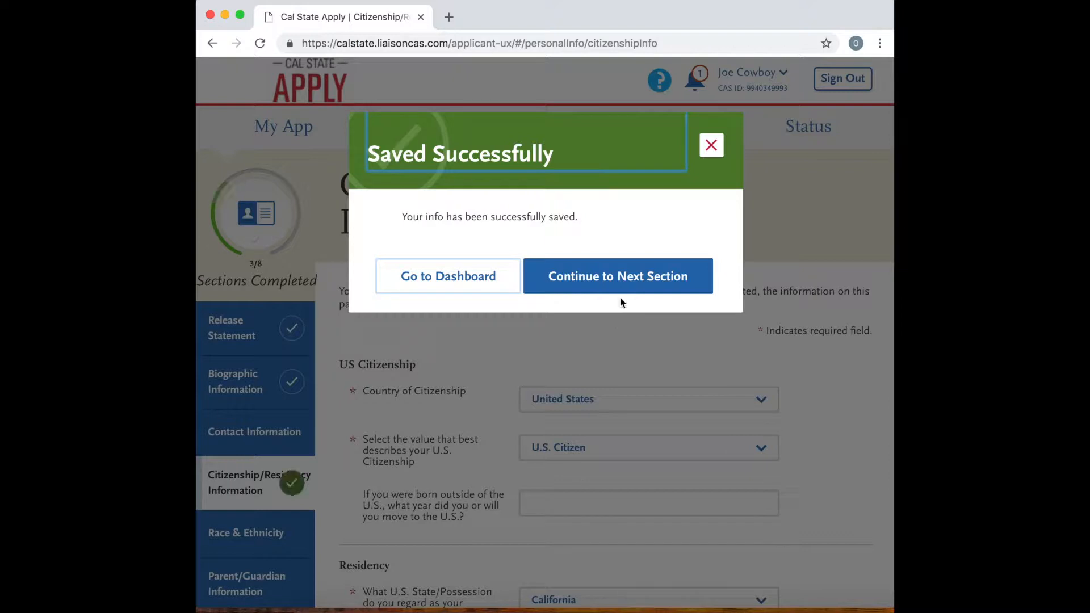
click(629, 276)
Answer Yes to the Hispanic or Latino question and choose Spaniard as the background category.
scroll(537, 411, down, 5)
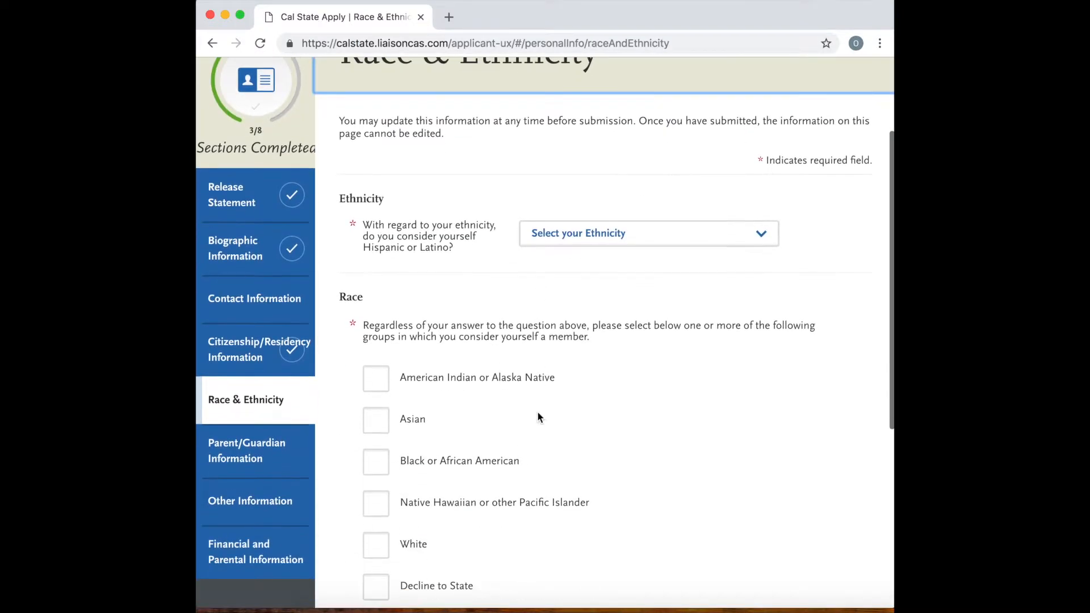
click(622, 233)
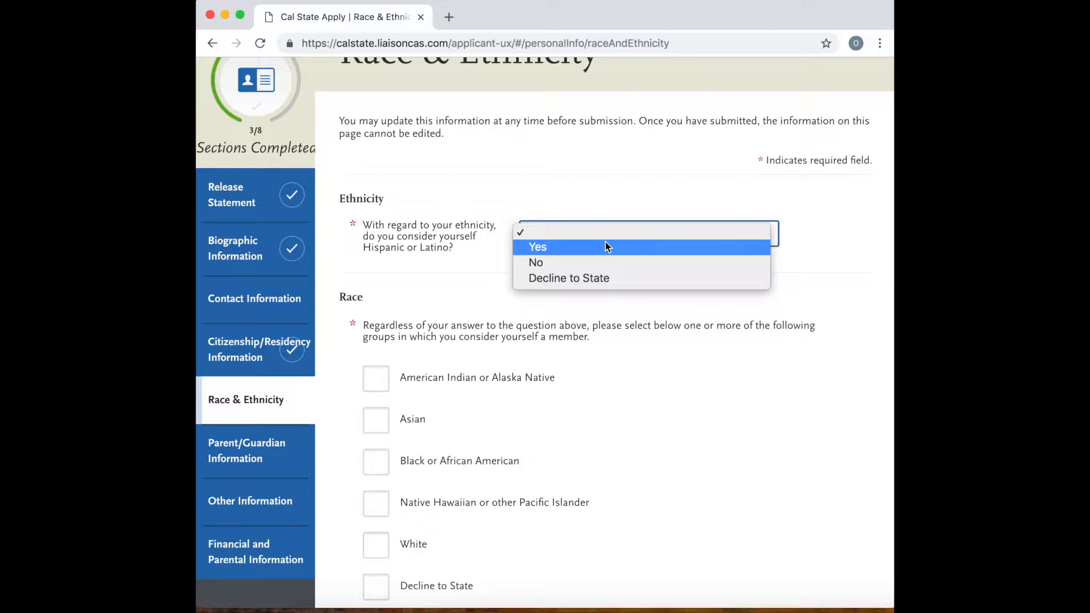
click(607, 246)
scroll(551, 374, down, 4)
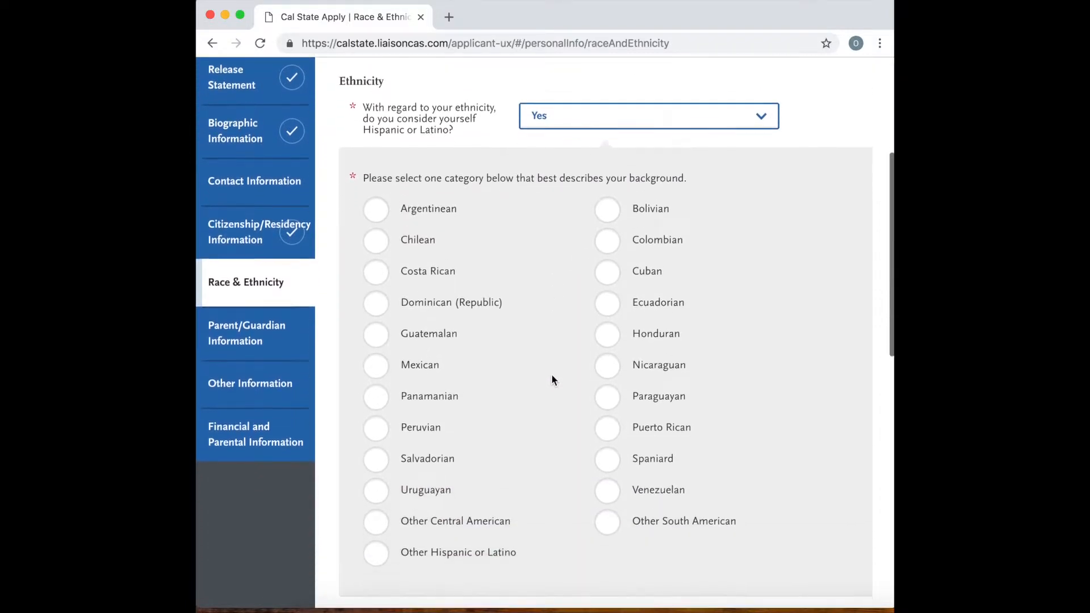
scroll(553, 379, down, 1)
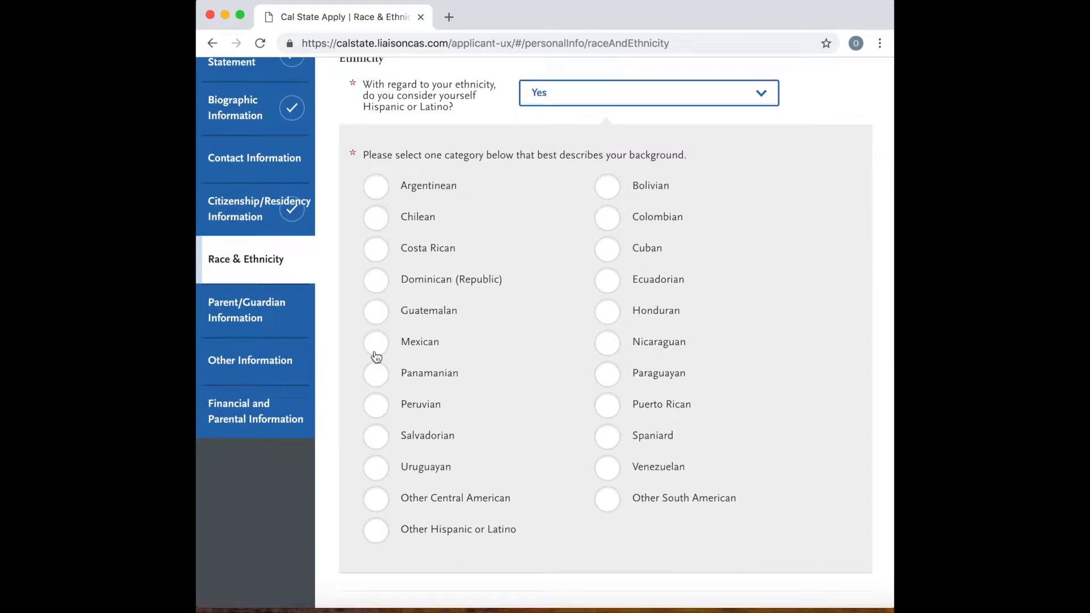
click(612, 438)
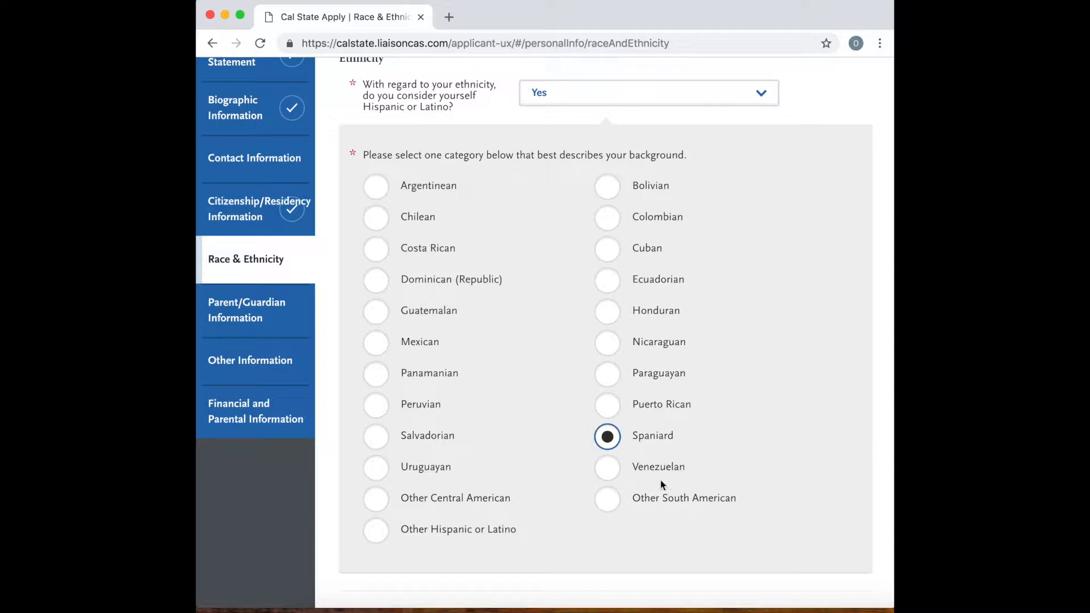
Mark None of the above as the answer to the Race question.
scroll(618, 497, down, 6)
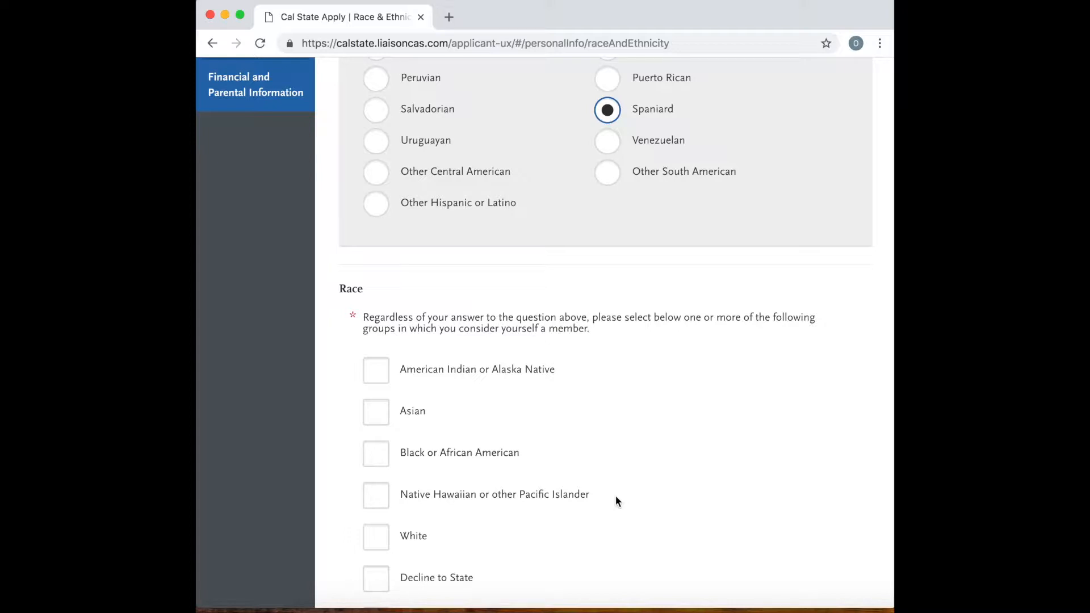
scroll(616, 500, down, 2)
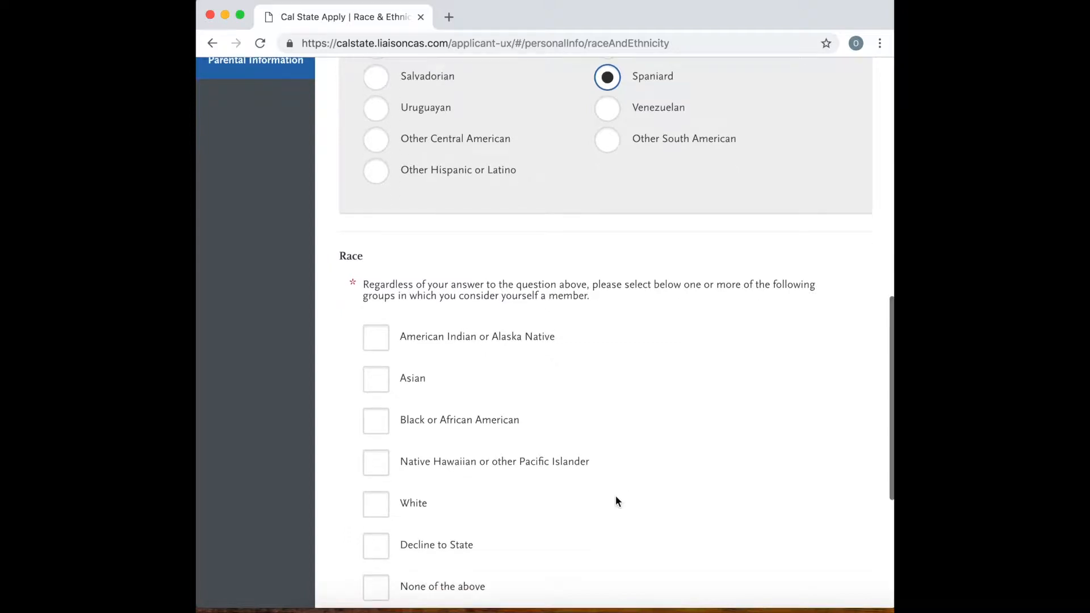
scroll(617, 500, down, 1)
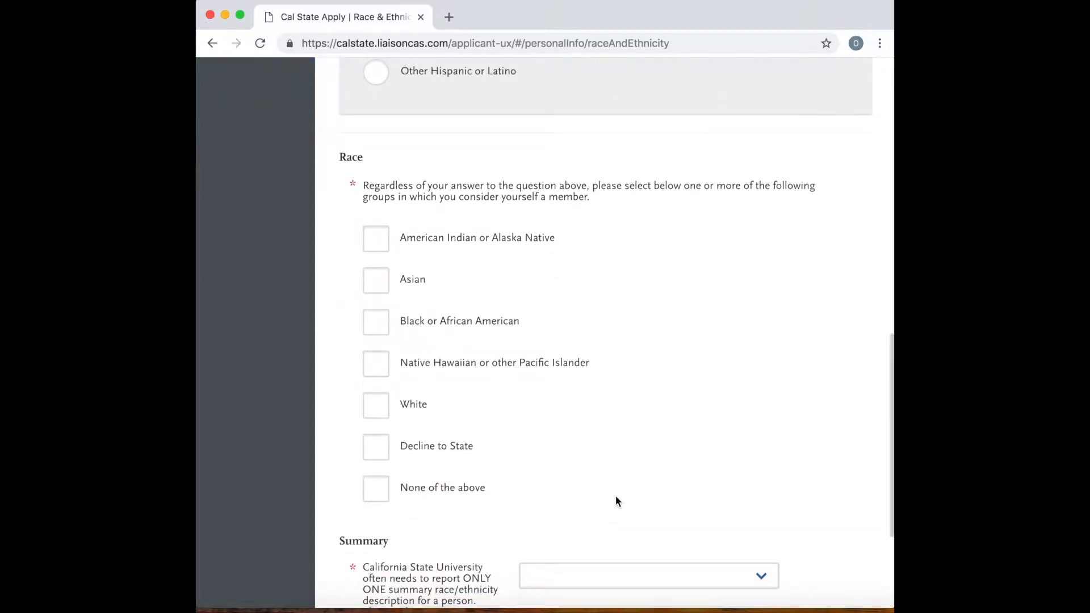
scroll(617, 501, down, 1)
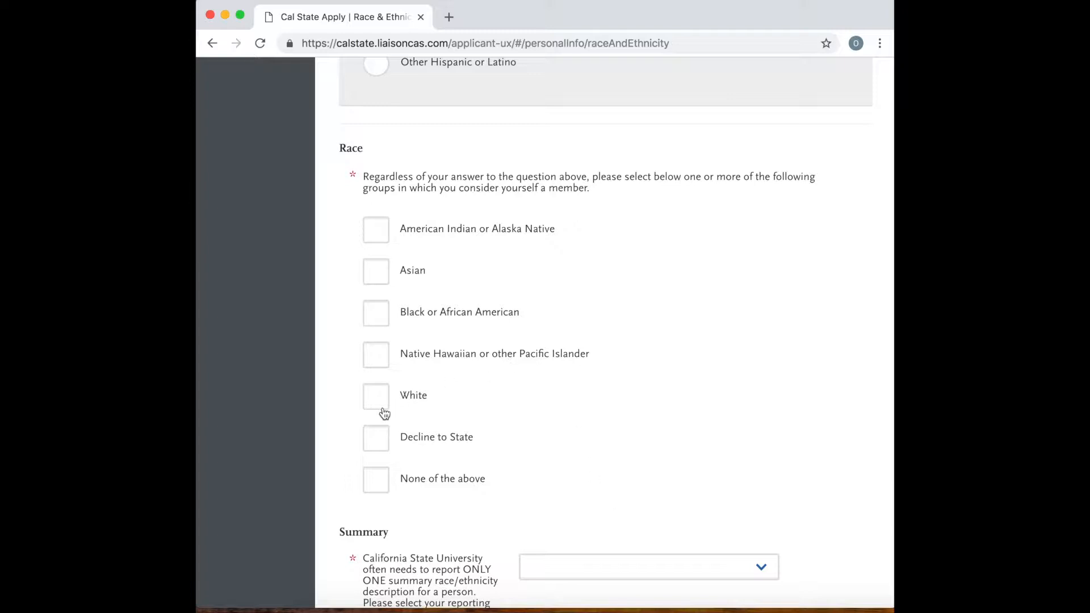
click(375, 480)
Set the summary race/ethnicity reporting preference to Two or more races/ethnicities, then save and continue to the Parent/Guardian Information section.
scroll(510, 462, down, 3)
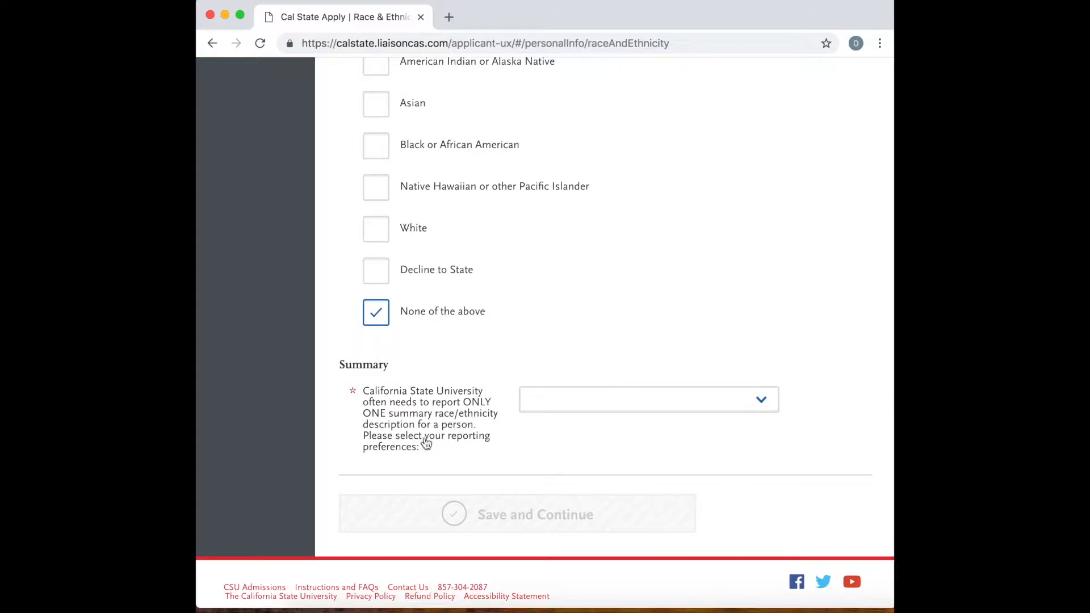
click(585, 399)
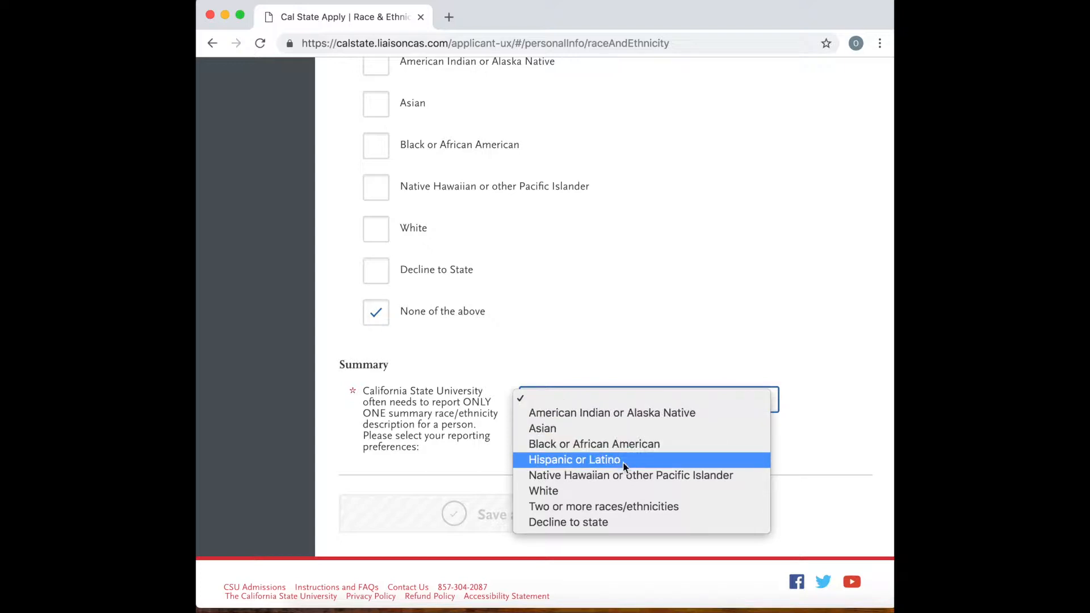
click(608, 513)
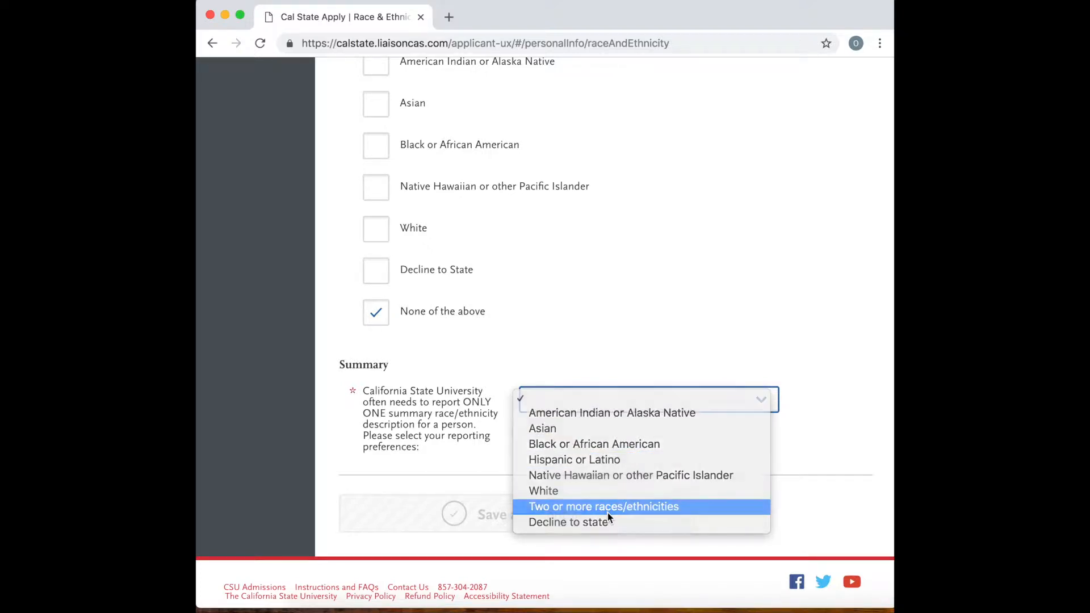
click(574, 519)
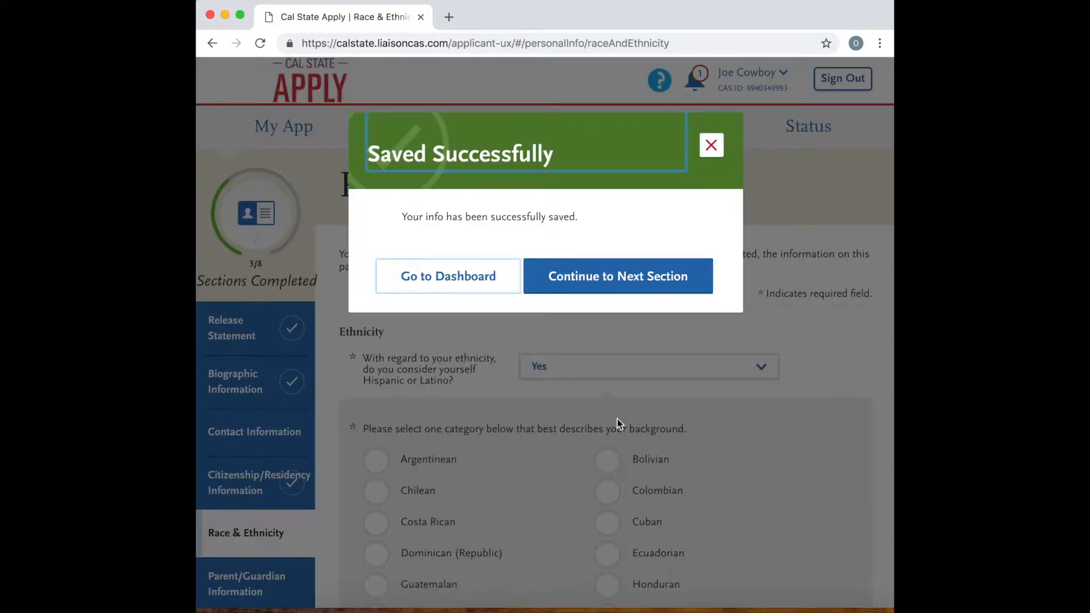
click(630, 275)
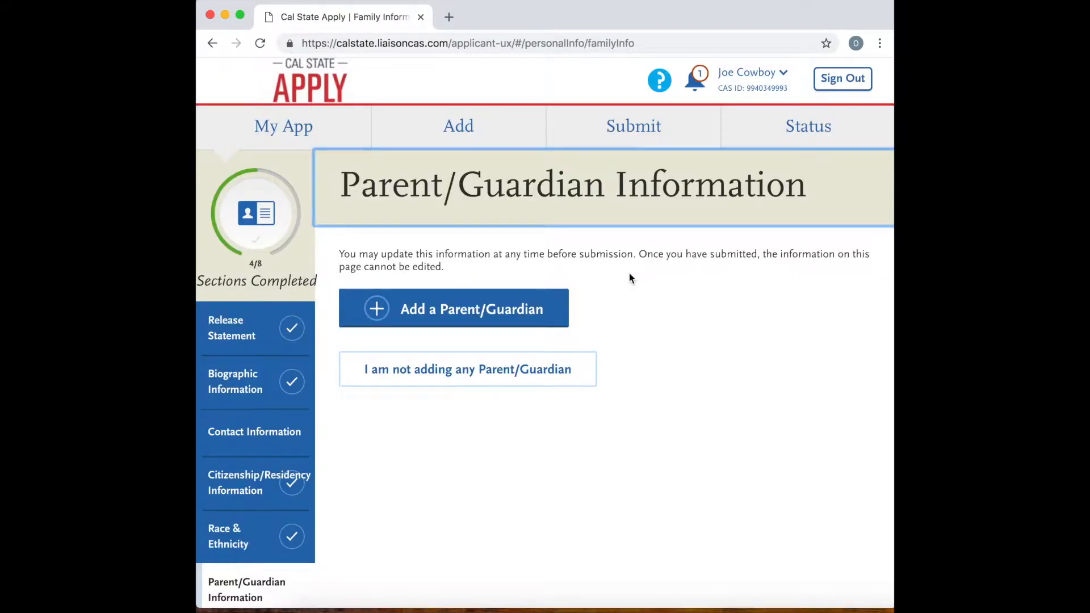
Add a parent/guardian, filling in the parent's first and last name and choosing Mother as the relationship to the applicant.
click(514, 308)
click(537, 413)
text(Momm)
text(s)
key(BackSpace)
text(a)
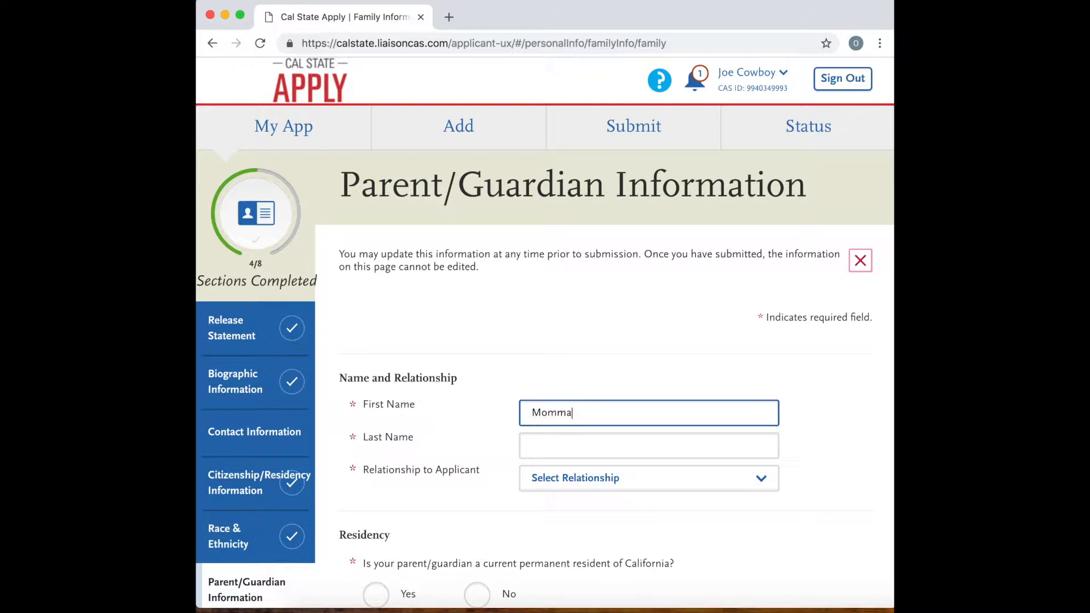
click(537, 435)
text(Co)
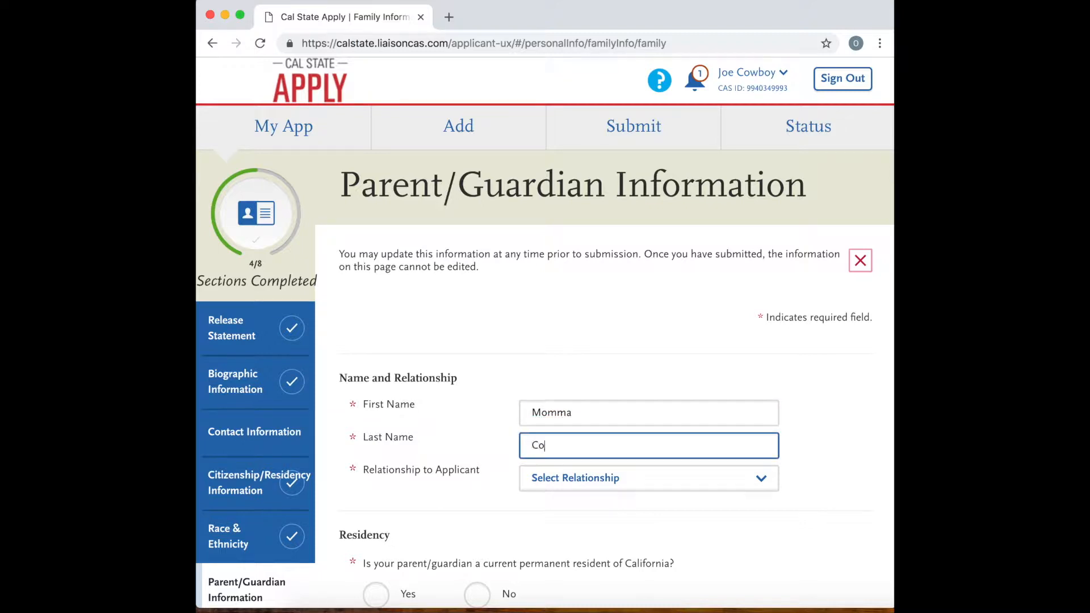
text(wboy)
click(591, 478)
click(588, 491)
Answer Yes to the parent being a current permanent resident of California and Yes to having lived there continuously since birth.
scroll(585, 488, down, 3)
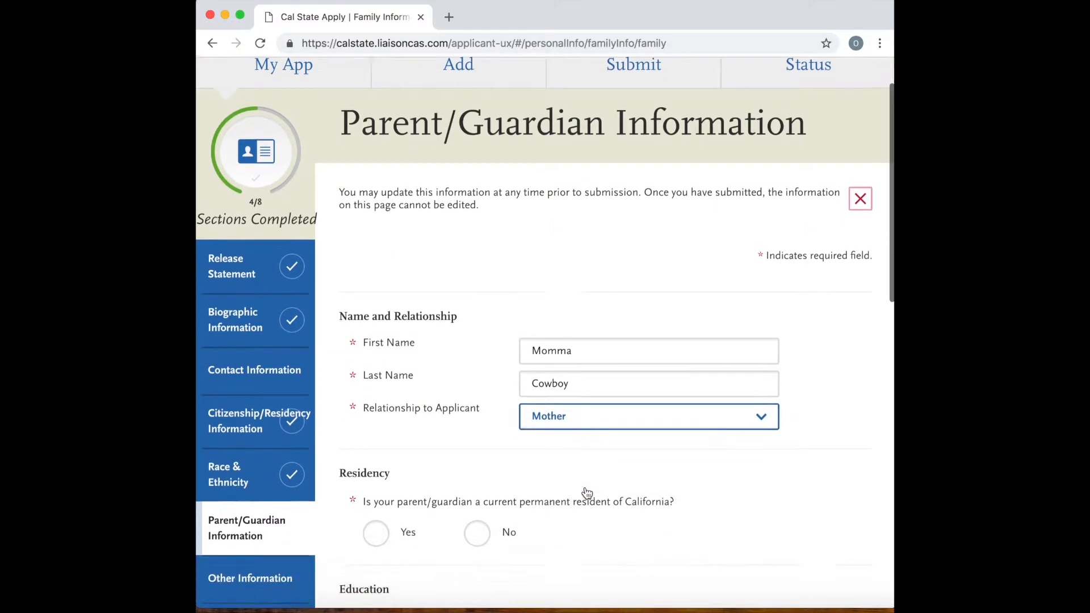
click(377, 460)
scroll(605, 480, down, 1)
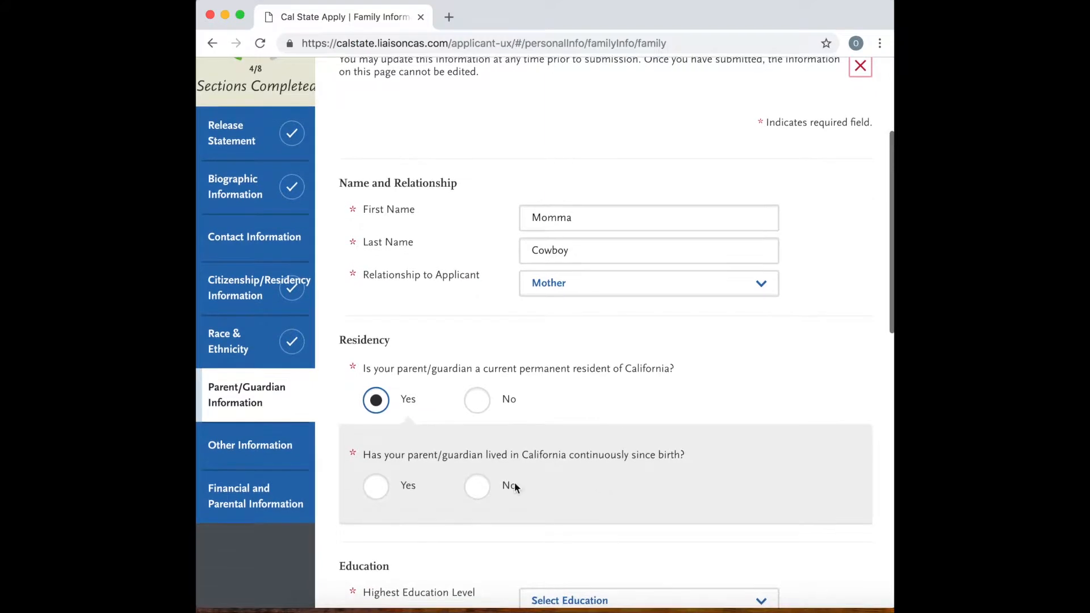
click(375, 487)
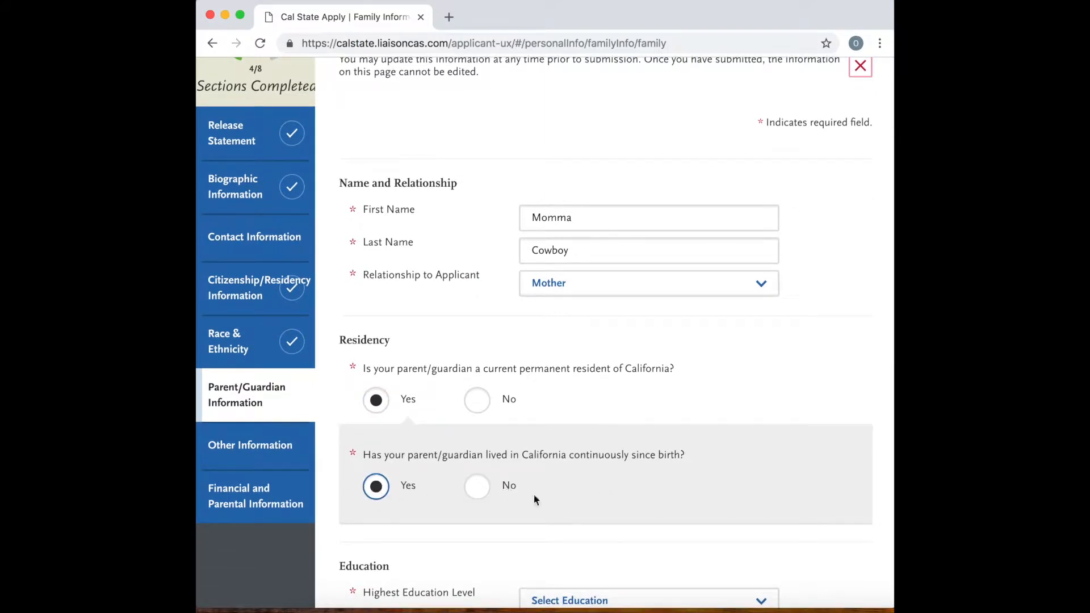
Switch the parent's continuous California residence answer to No to view the extra residency fields, and set it back to Yes.
click(481, 490)
scroll(513, 500, down, 2)
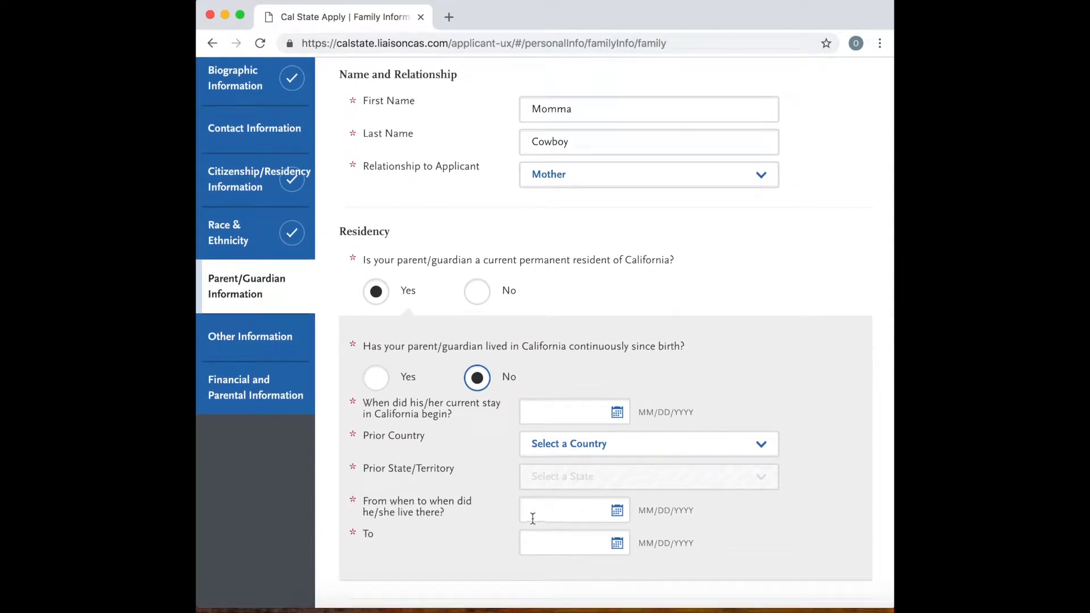
scroll(576, 533, down, 1)
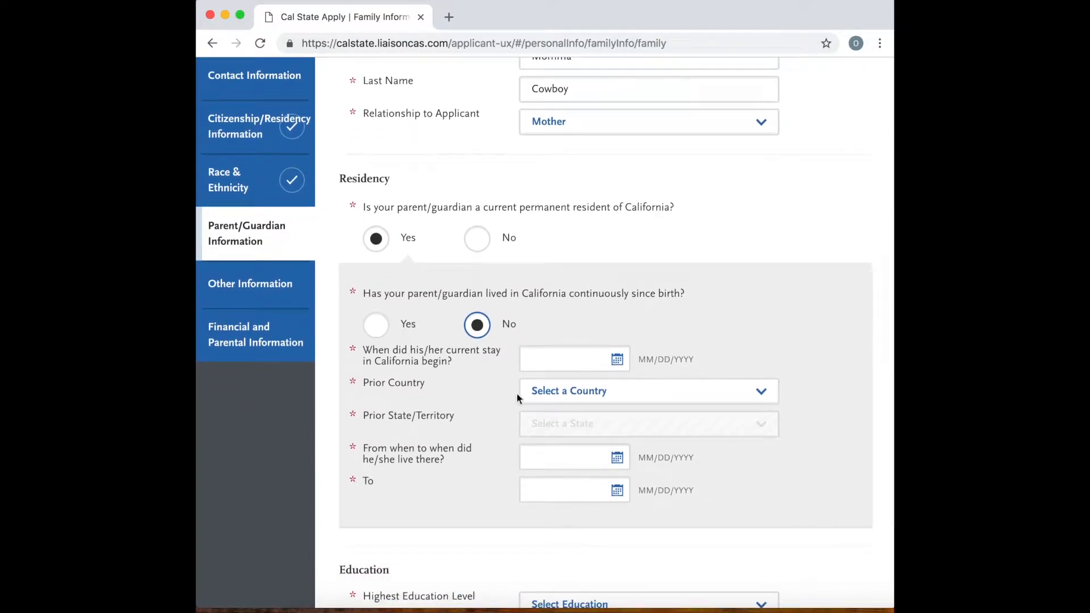
click(378, 333)
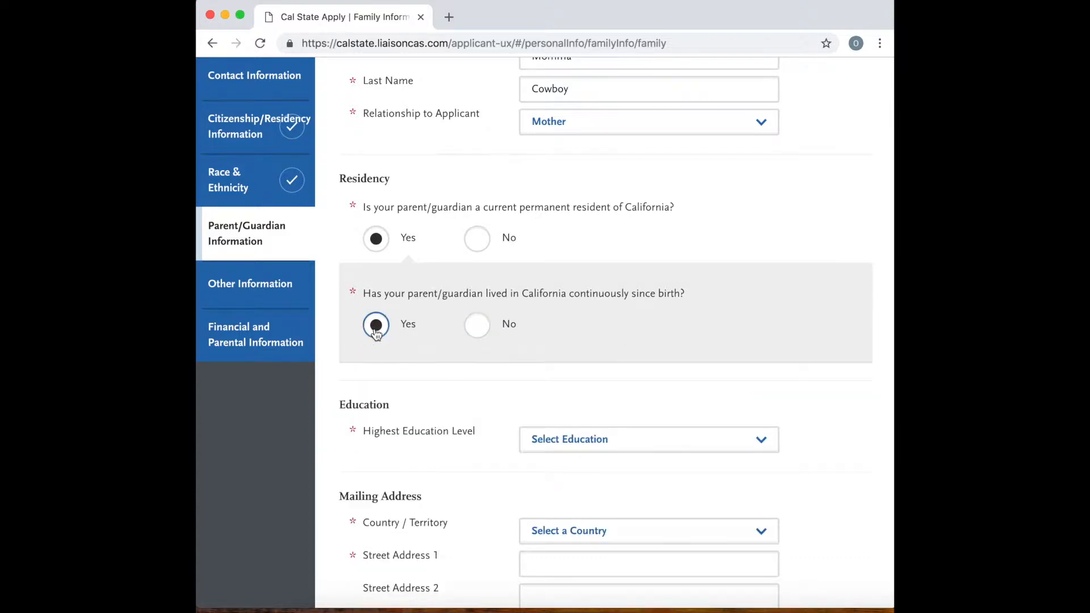
Set the parent's highest education level to No high school.
scroll(475, 386, down, 2)
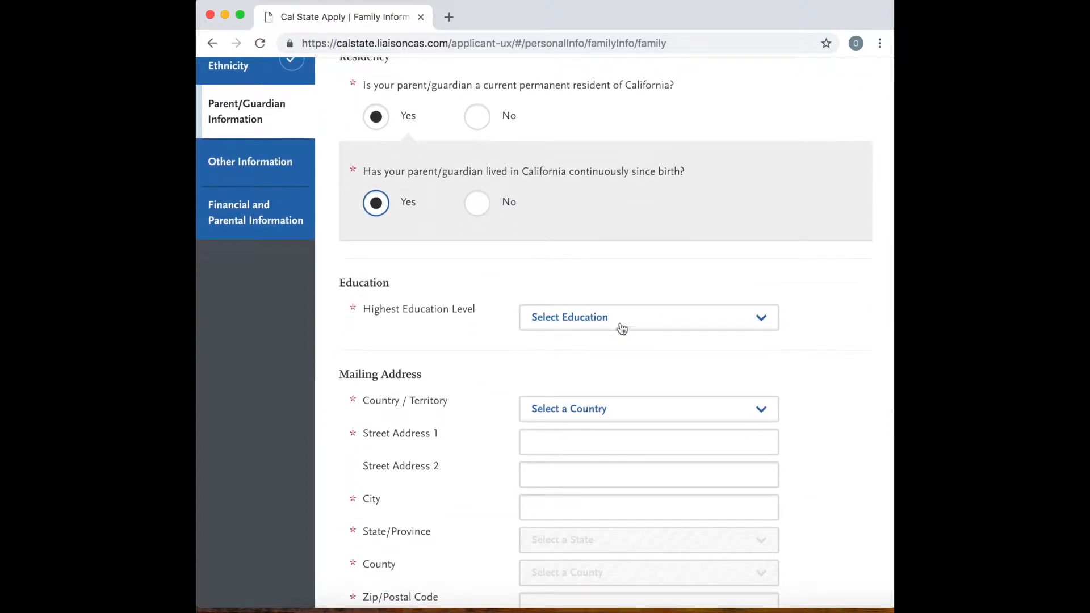
click(621, 326)
click(616, 329)
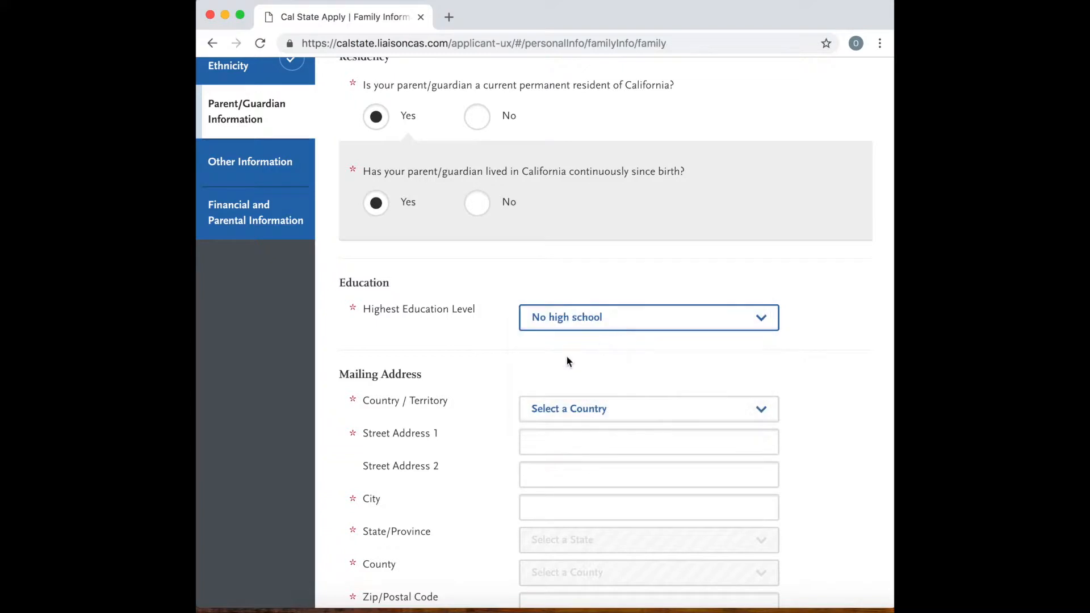
Look over the mailing address, contact and authorization fields of the parent form, and open the Other Information section.
scroll(509, 377, down, 2)
scroll(509, 381, down, 4)
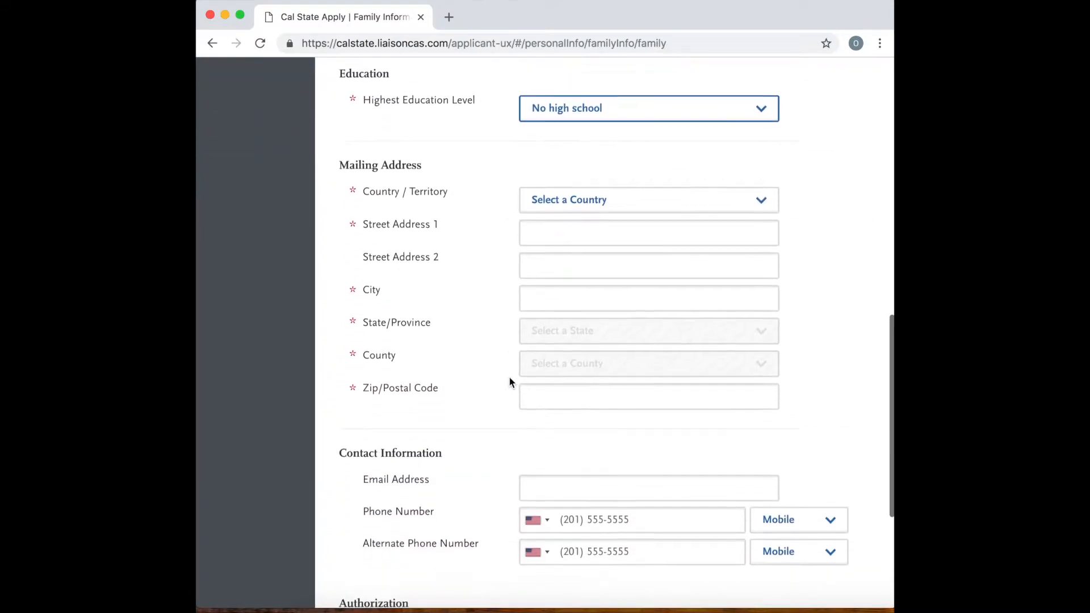
scroll(510, 373, down, 3)
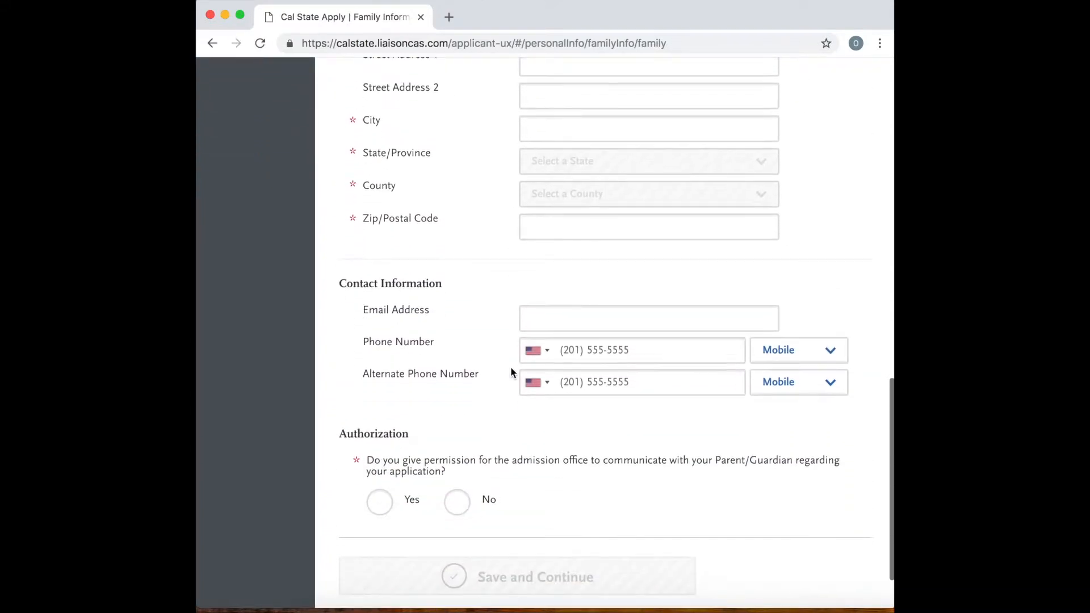
scroll(581, 489, up, 10)
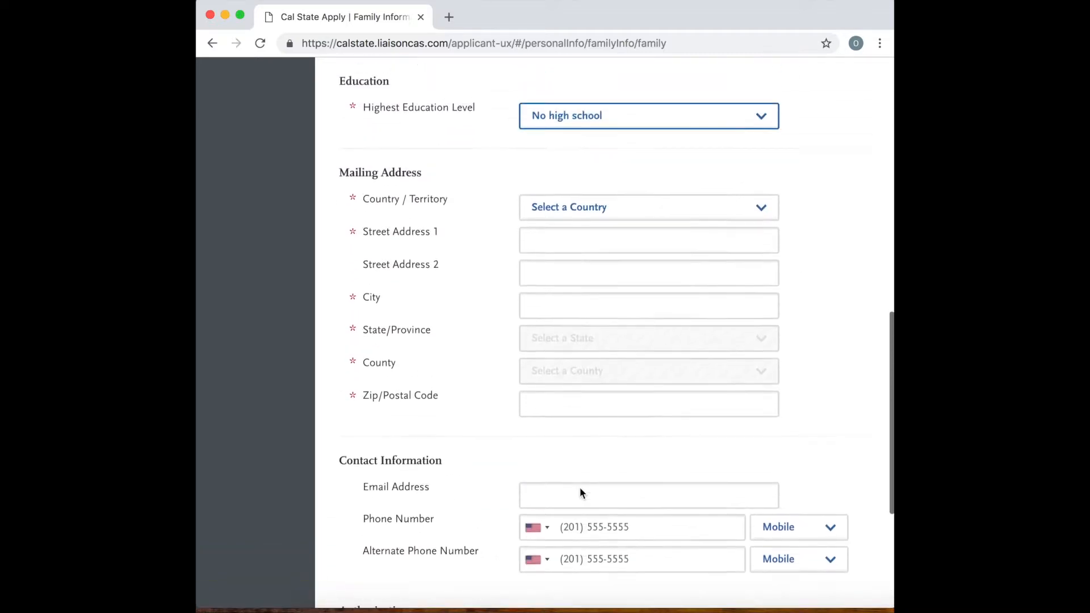
scroll(580, 492, up, 2)
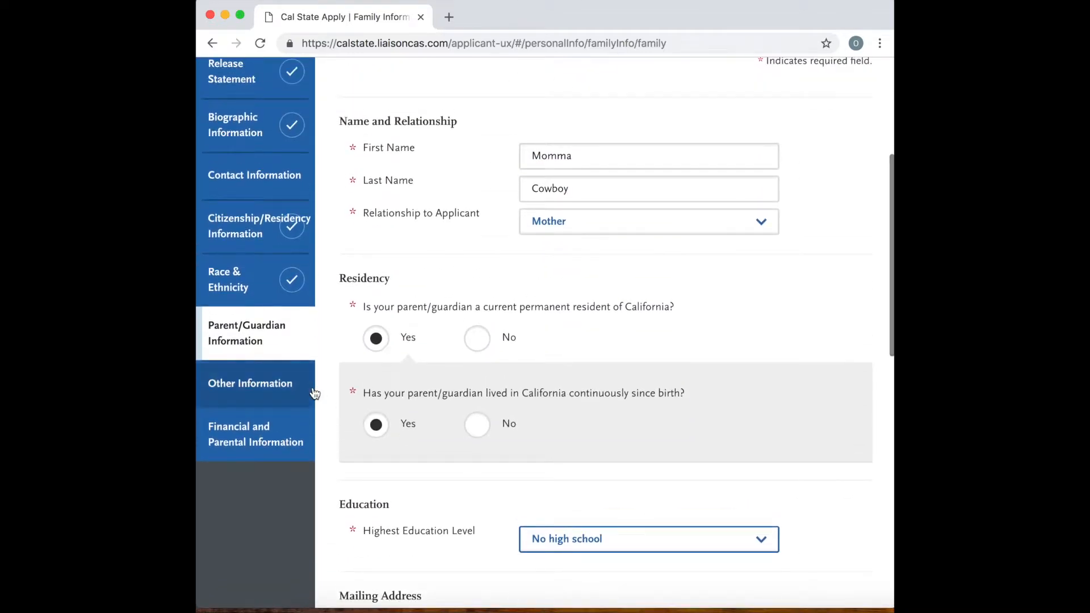
click(292, 391)
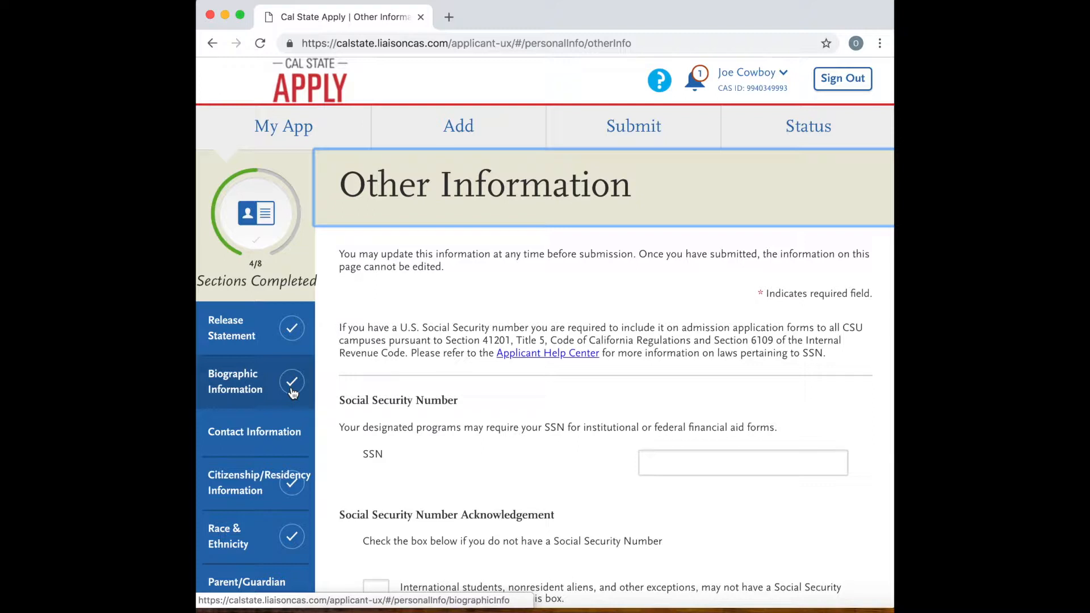
Try entering a Social Security number in the SSN field, and clear the entry.
scroll(595, 421, down, 1)
click(660, 404)
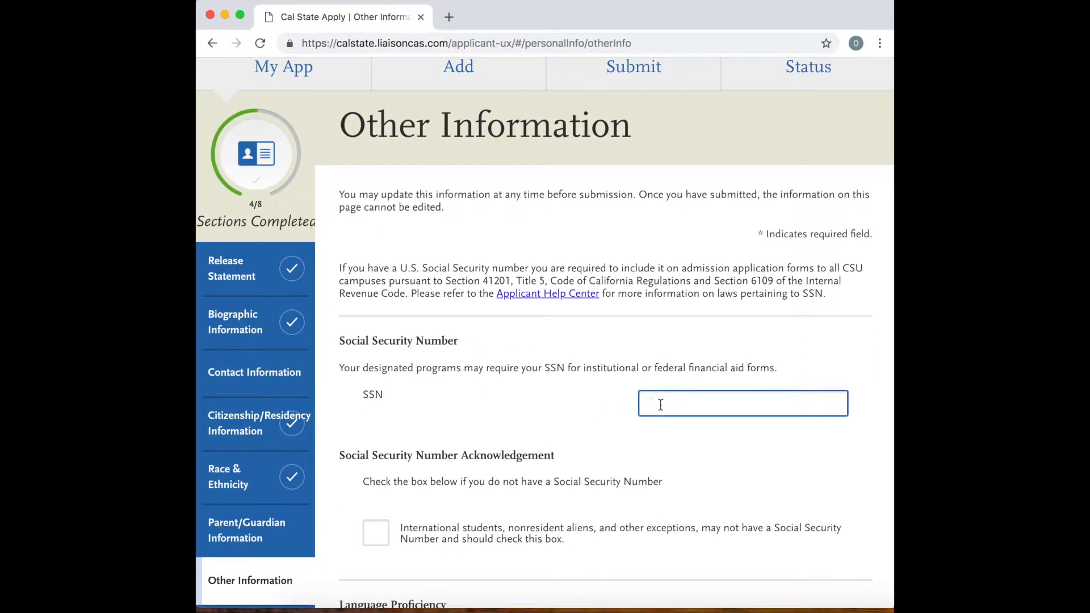
text(12)
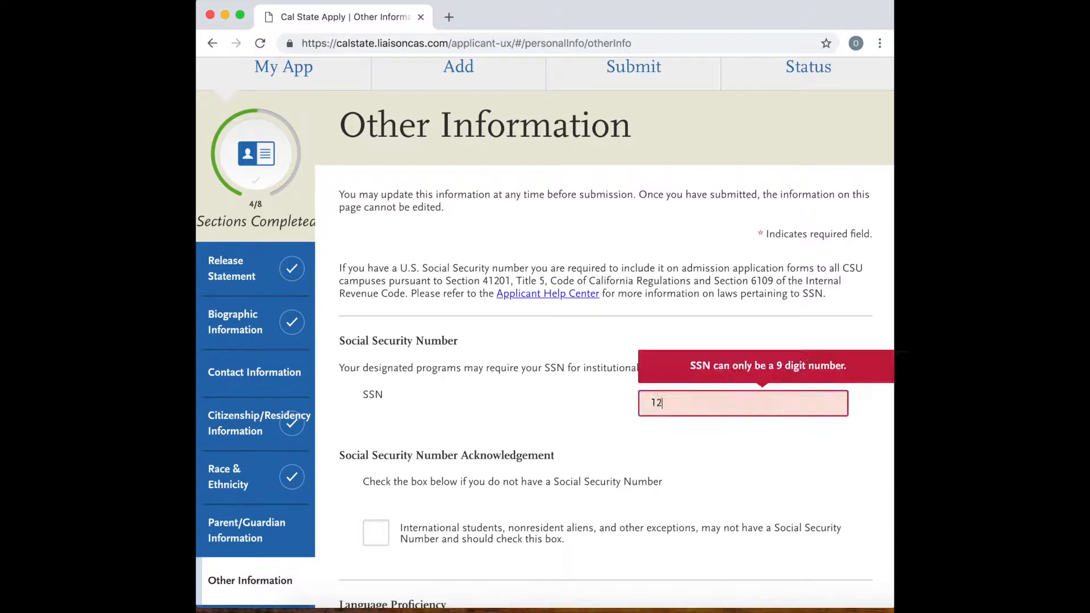
text(3456789)
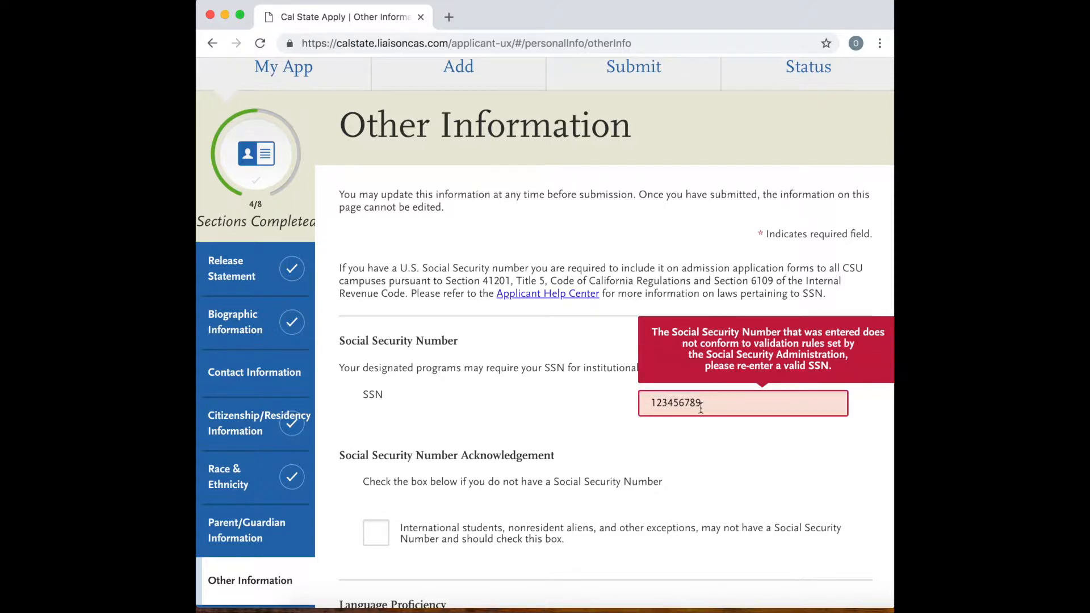
key(BackSpace)
key(BackSpace)
key(BackSpace)
key(BackSpace)
key(BackSpace)
key(BackSpace)
key(BackSpace)
key(BackSpace)
key(BackSpace)
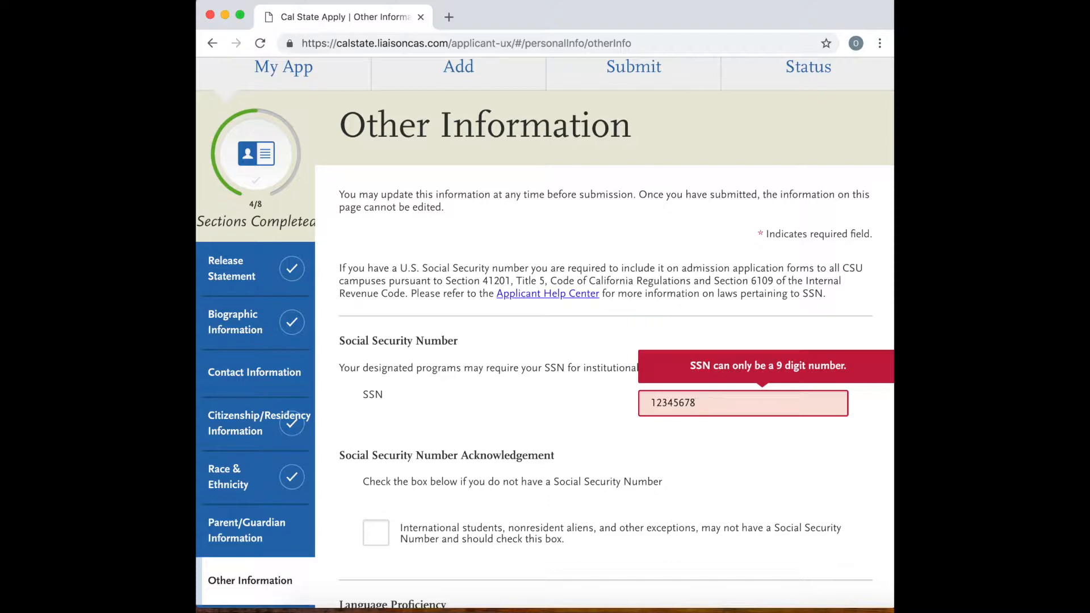
Mark the Social Security Number Acknowledgement stating that the applicant does not have a Social Security number.
scroll(641, 448, down, 2)
scroll(642, 453, down, 1)
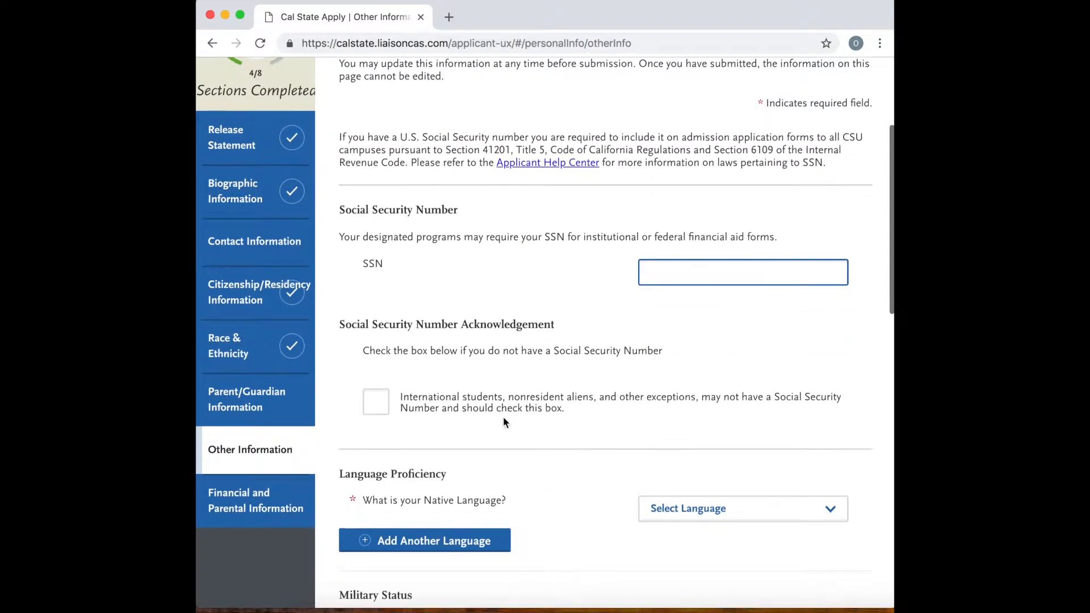
click(375, 409)
Set the native language under Language Proficiency to English.
scroll(567, 424, down, 4)
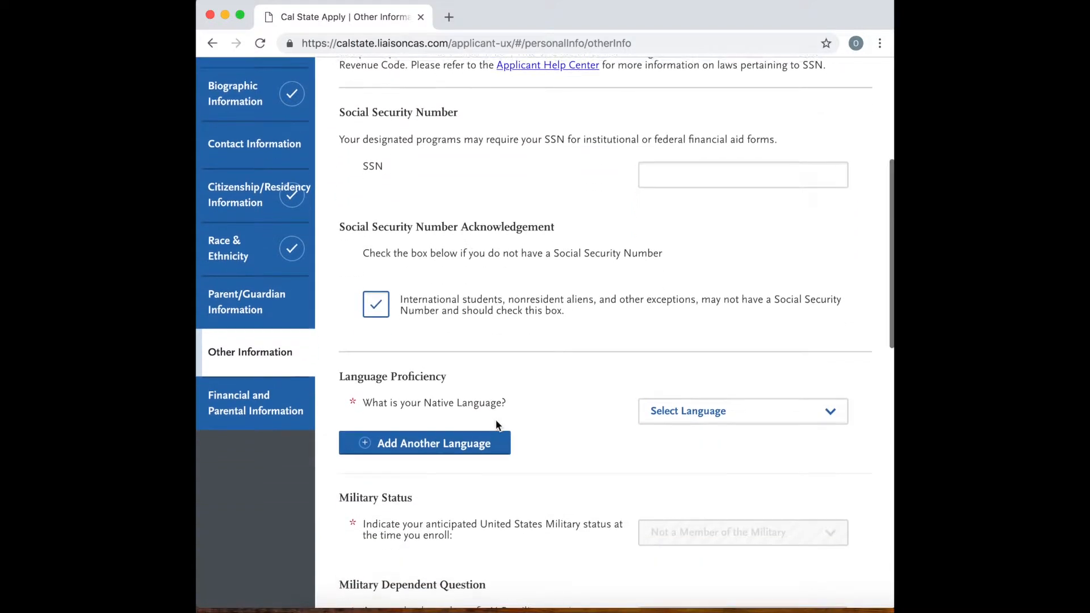
scroll(575, 427, down, 5)
click(747, 311)
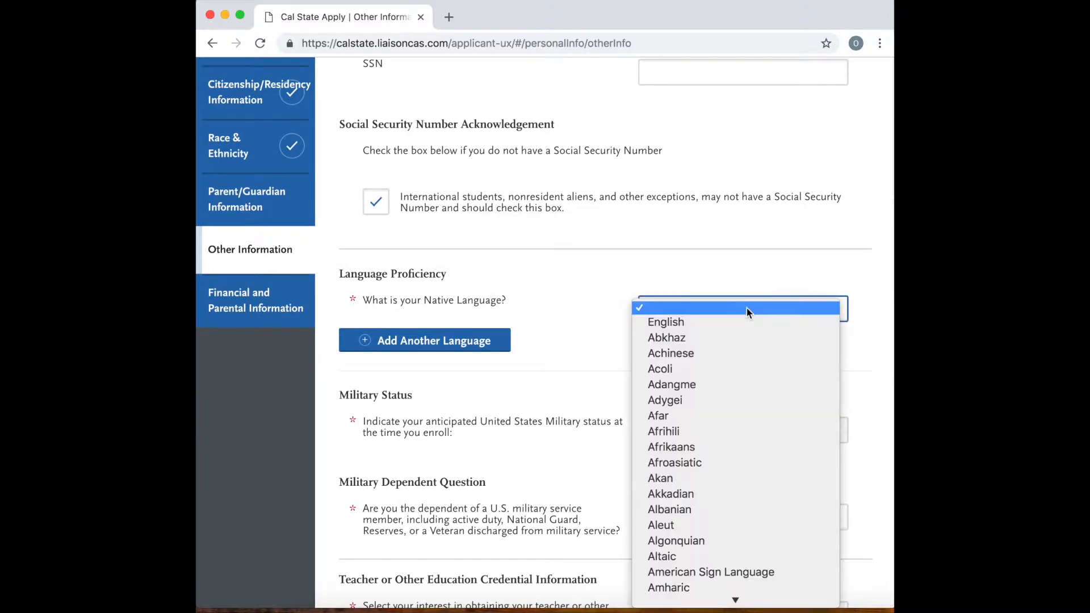
click(741, 322)
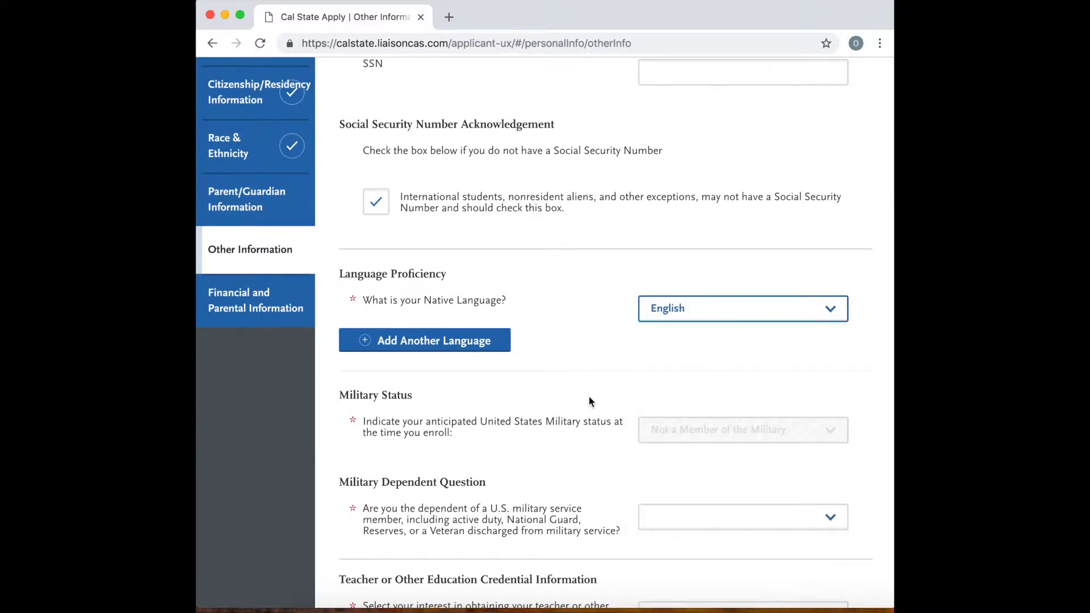
Answer No to being the dependent of a U.S. military service member.
scroll(591, 402, down, 1)
scroll(495, 410, down, 3)
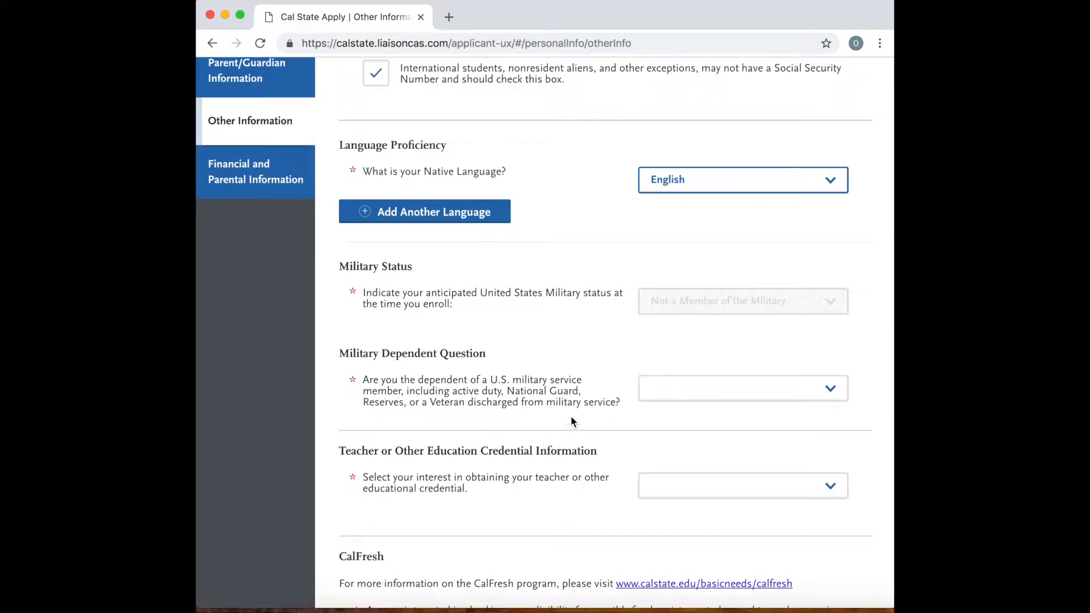
click(742, 387)
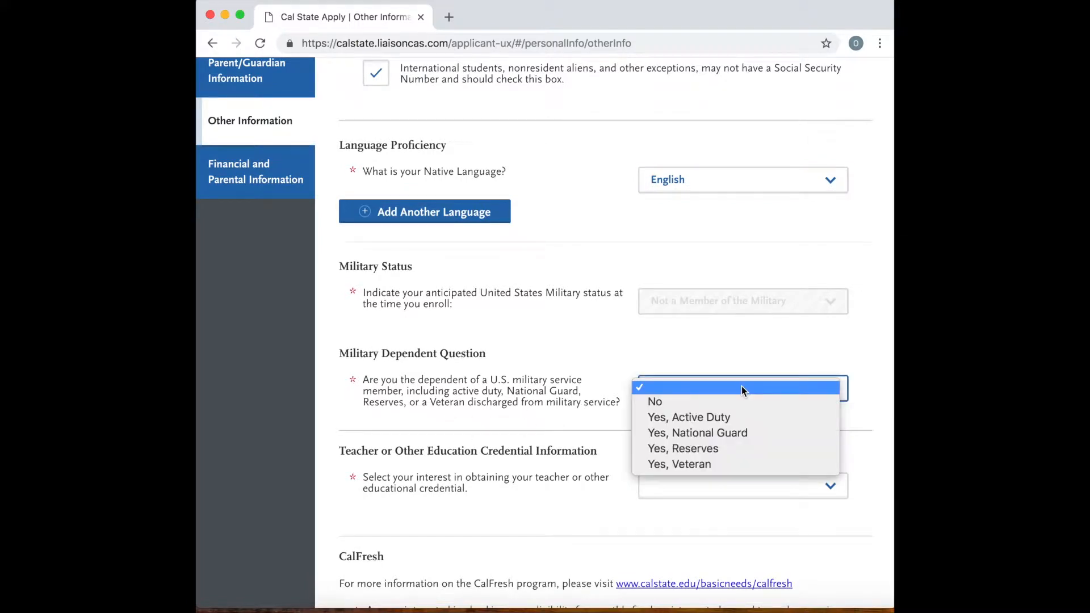
click(720, 401)
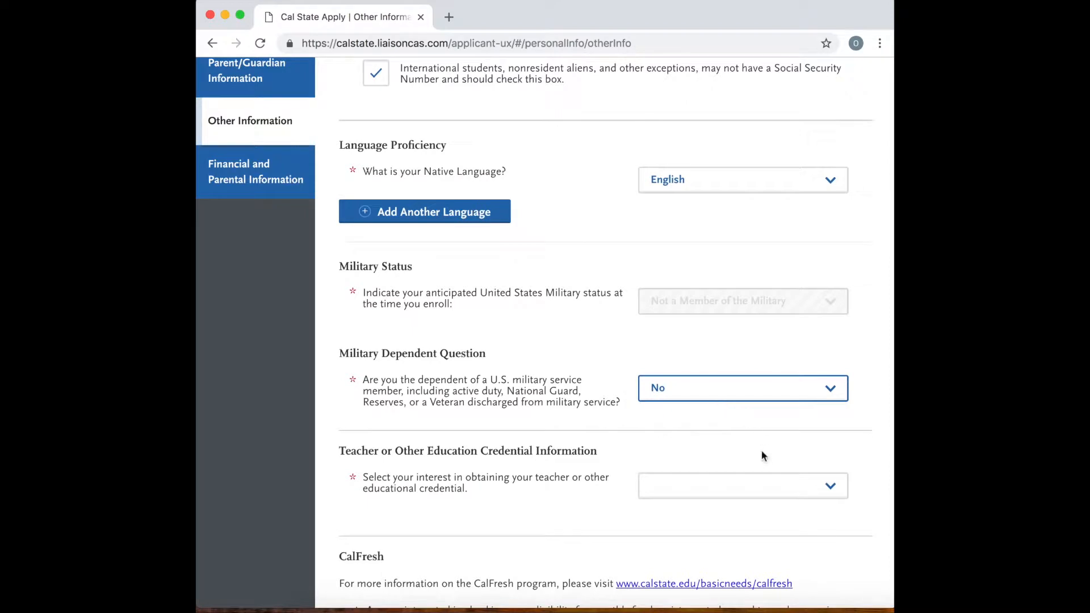
Set the interest in obtaining a teacher or other educational credential to Not interested in a credential program.
scroll(761, 453, down, 1)
scroll(761, 452, down, 1)
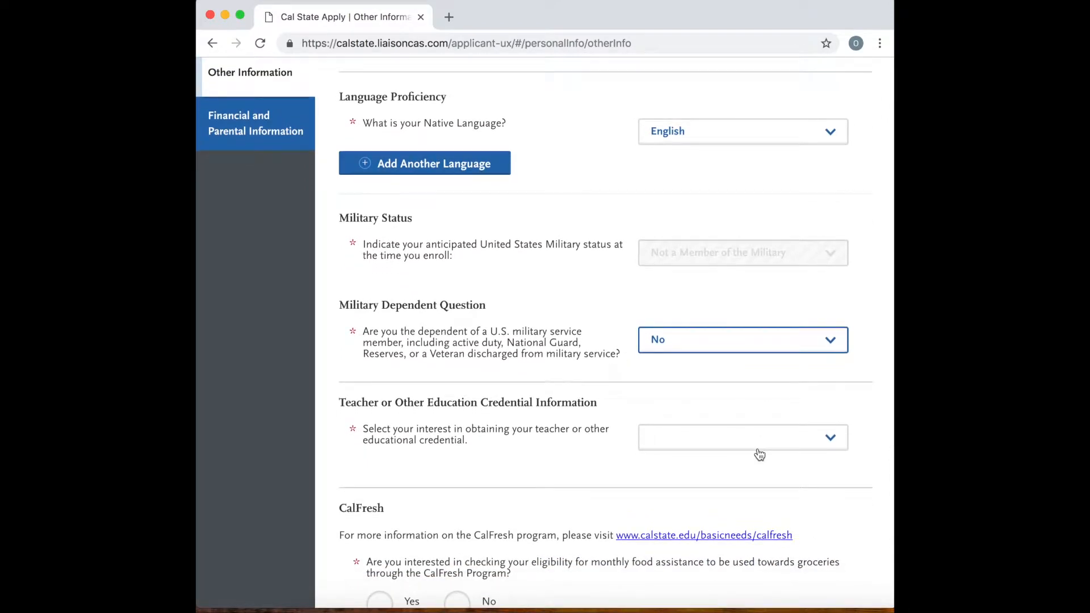
click(760, 449)
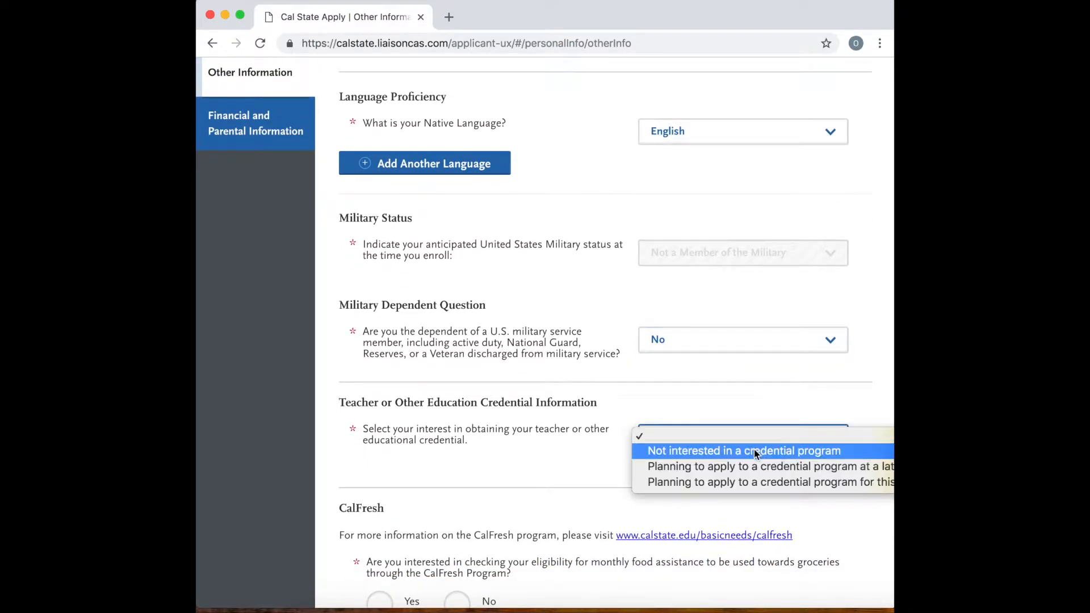
click(753, 449)
Answer Yes to checking CalFresh eligibility and Yes to participating in the CA Promise.
scroll(622, 463, down, 5)
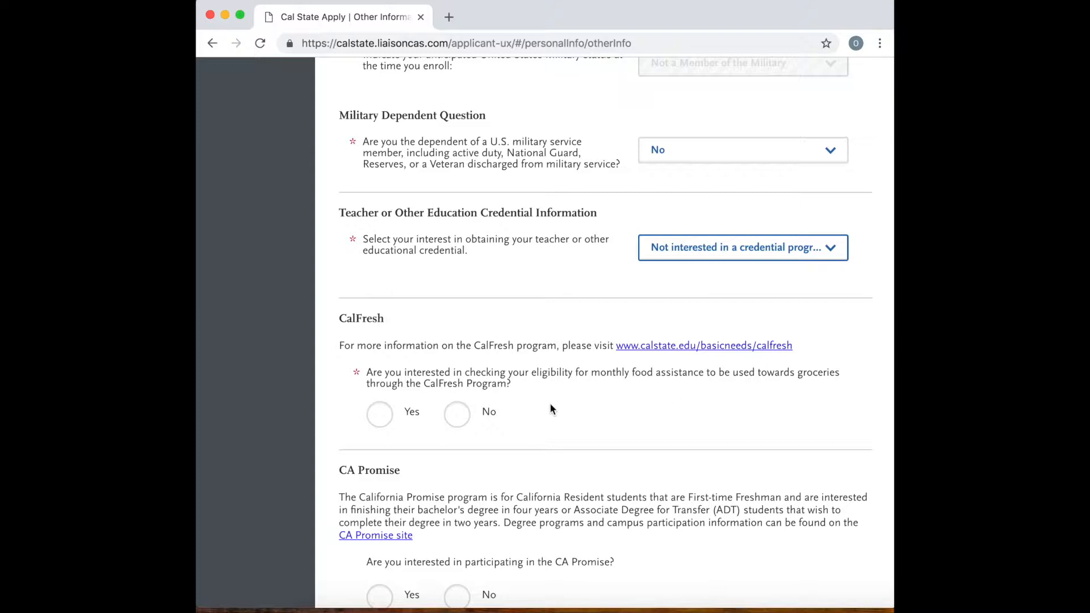
click(381, 419)
click(458, 420)
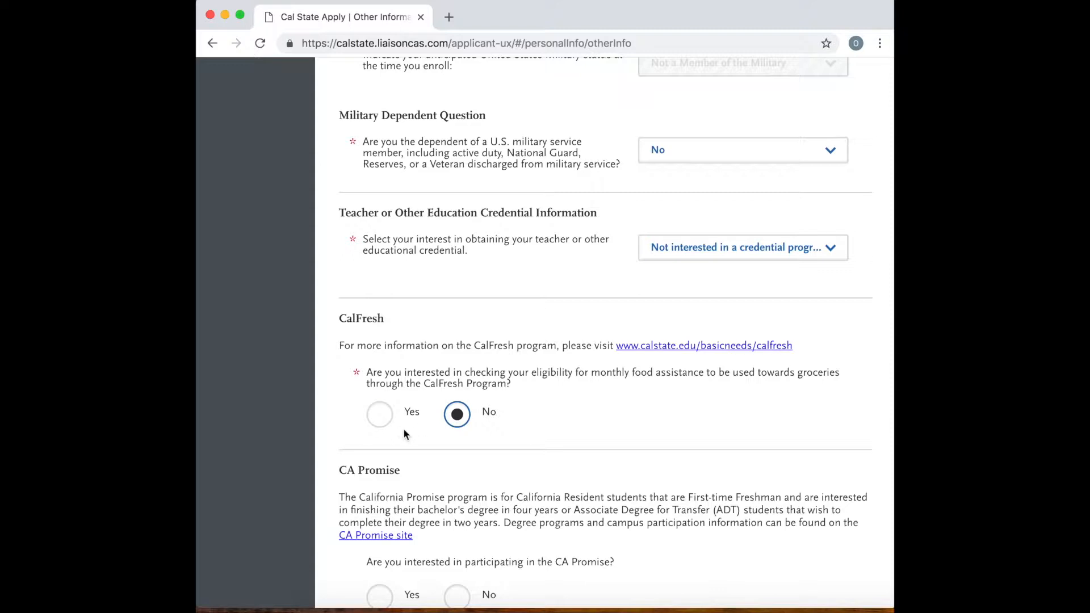
scroll(378, 433, down, 3)
click(384, 338)
scroll(383, 340, down, 3)
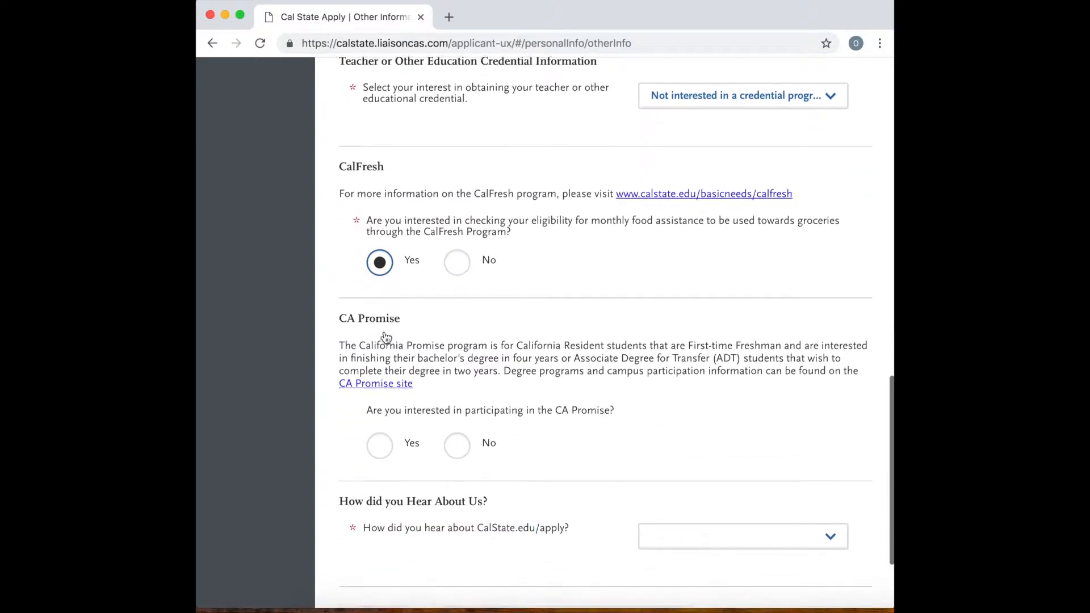
click(382, 437)
Set how the applicant heard about CalState.edu/apply to Counselor/Advisor, and save and continue to the next section.
scroll(550, 426, down, 4)
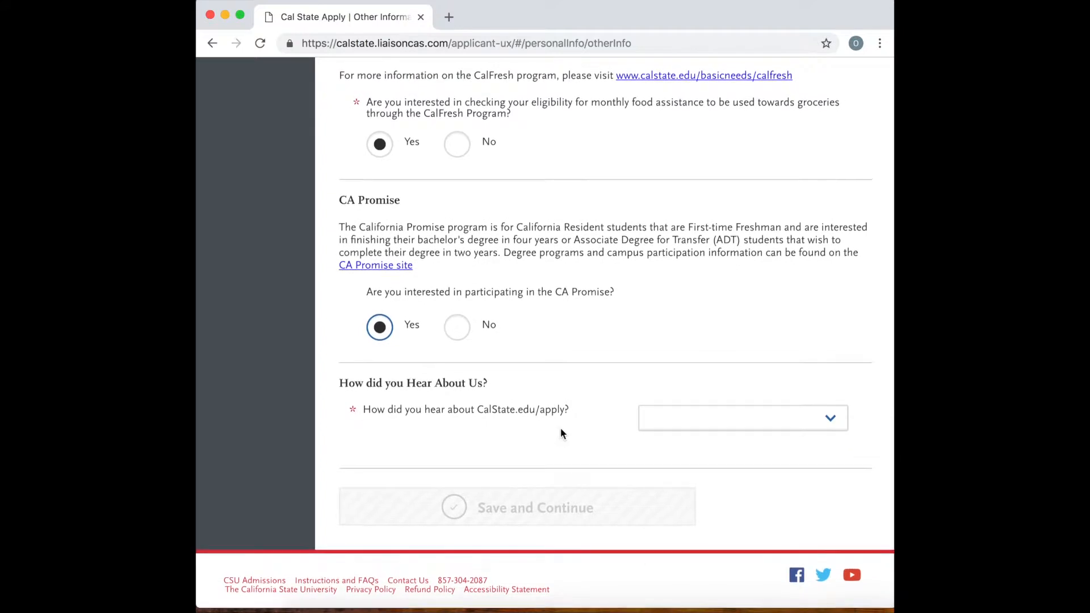
click(658, 423)
click(679, 432)
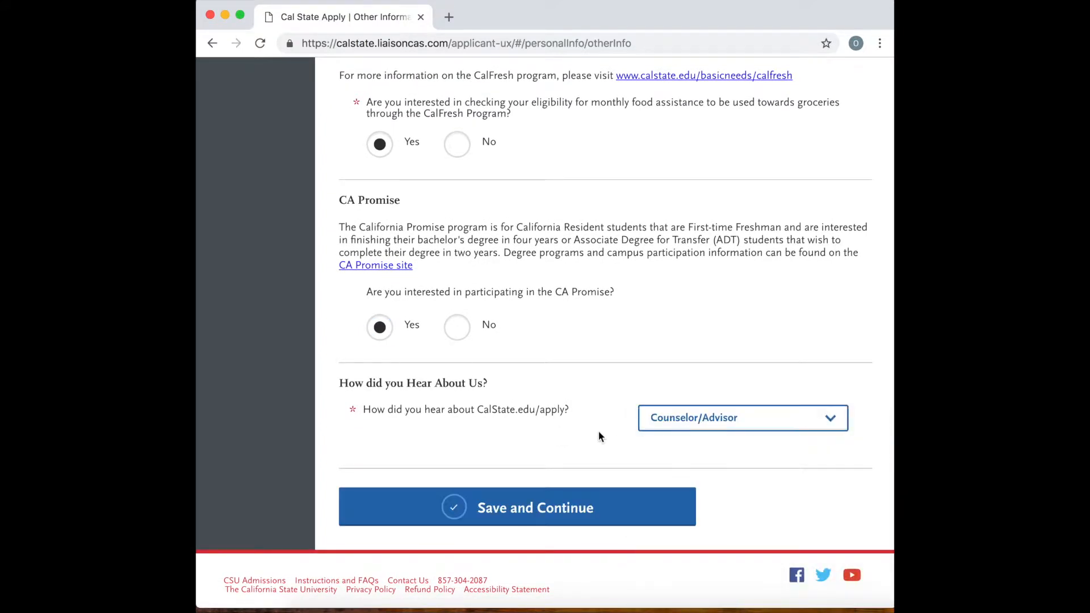
click(577, 501)
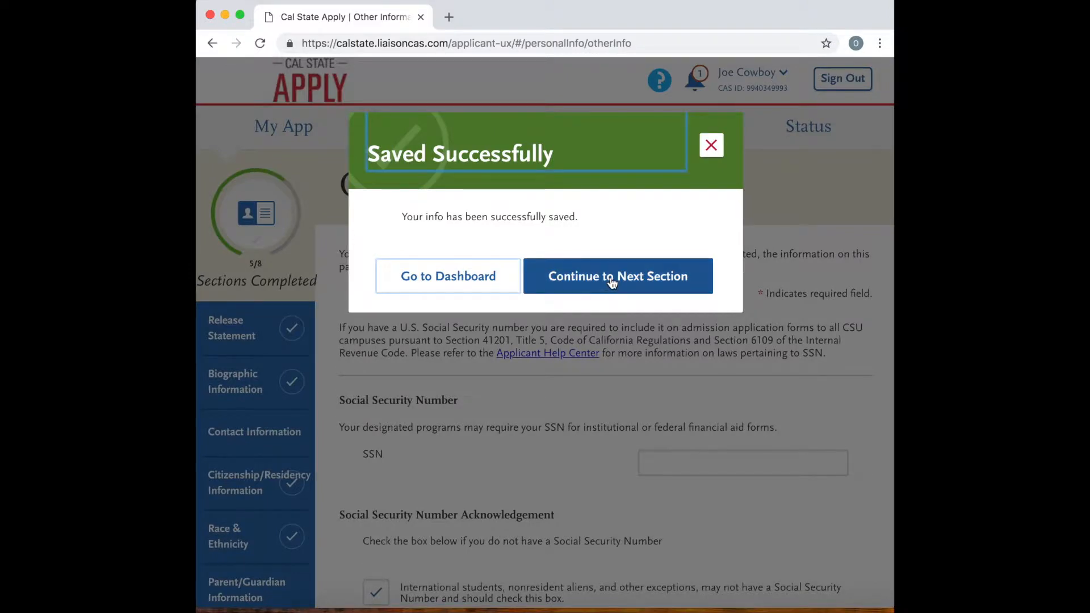
click(612, 279)
Classify the applicant as Dependent under Household Income and Size Information.
scroll(509, 474, down, 4)
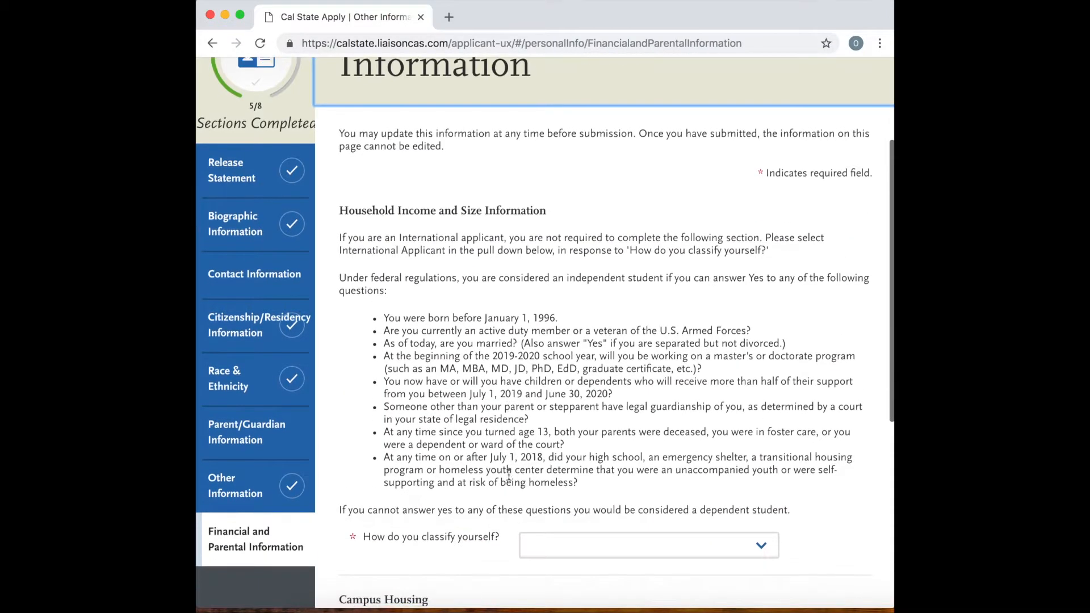
scroll(499, 507, down, 1)
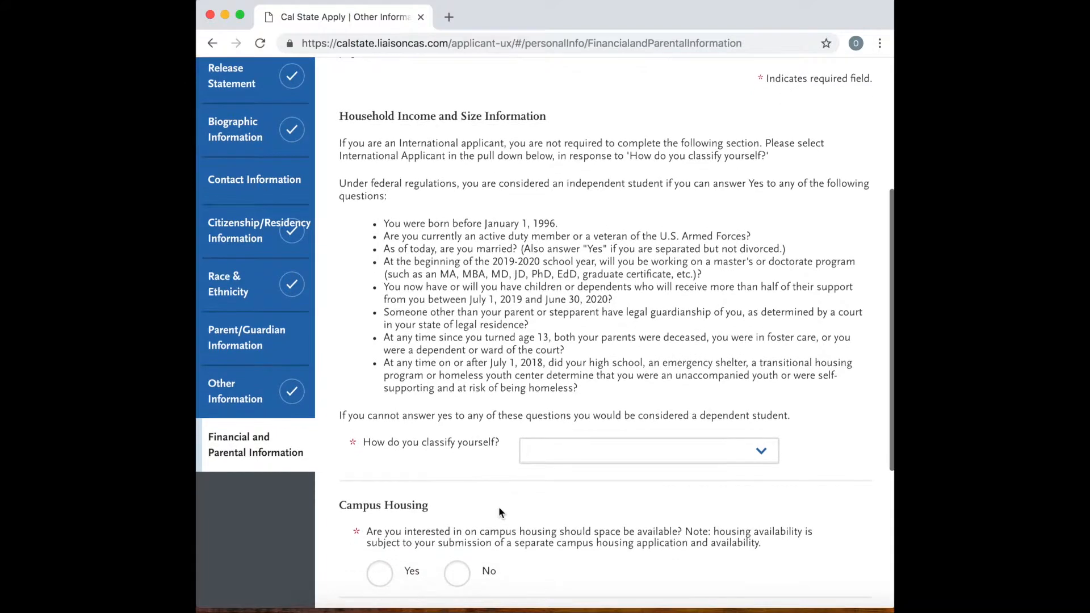
click(580, 455)
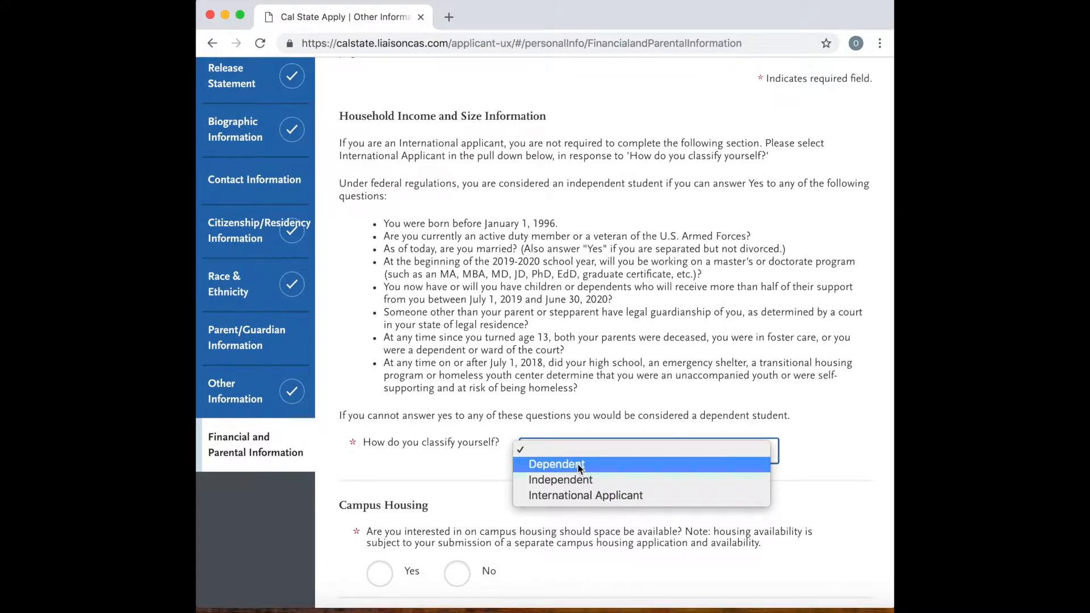
click(580, 464)
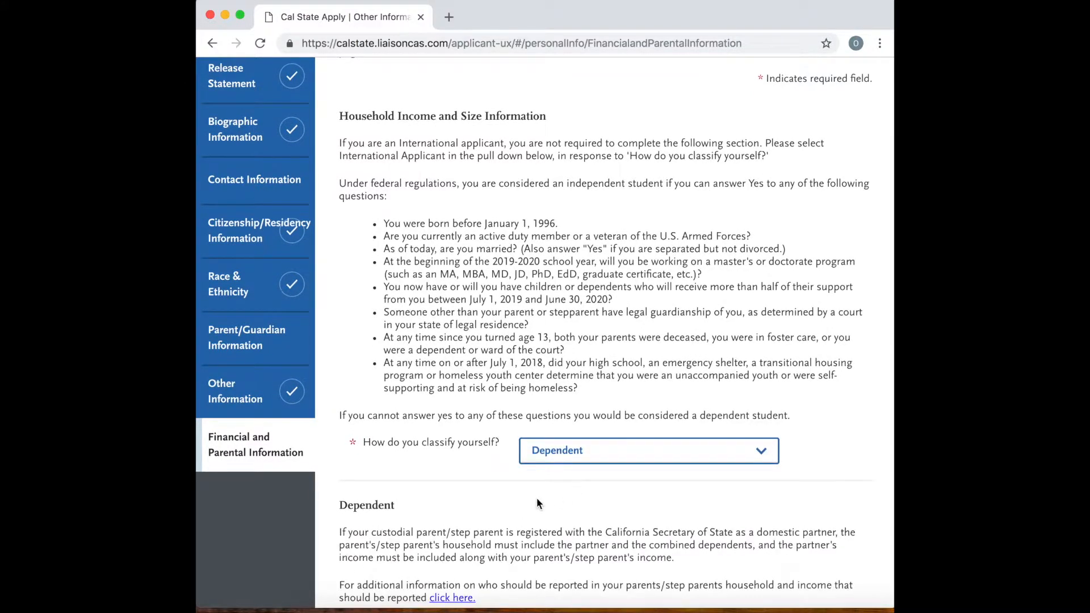
Enter 4 as the total size of the parents' household in 2017.
scroll(536, 497, down, 3)
scroll(536, 502, down, 2)
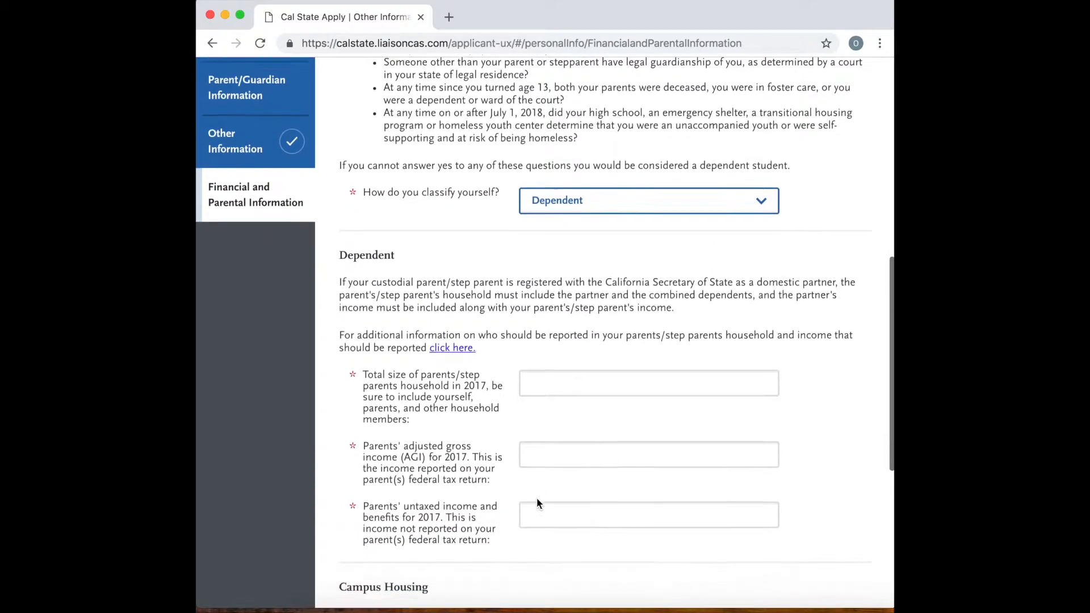
click(553, 376)
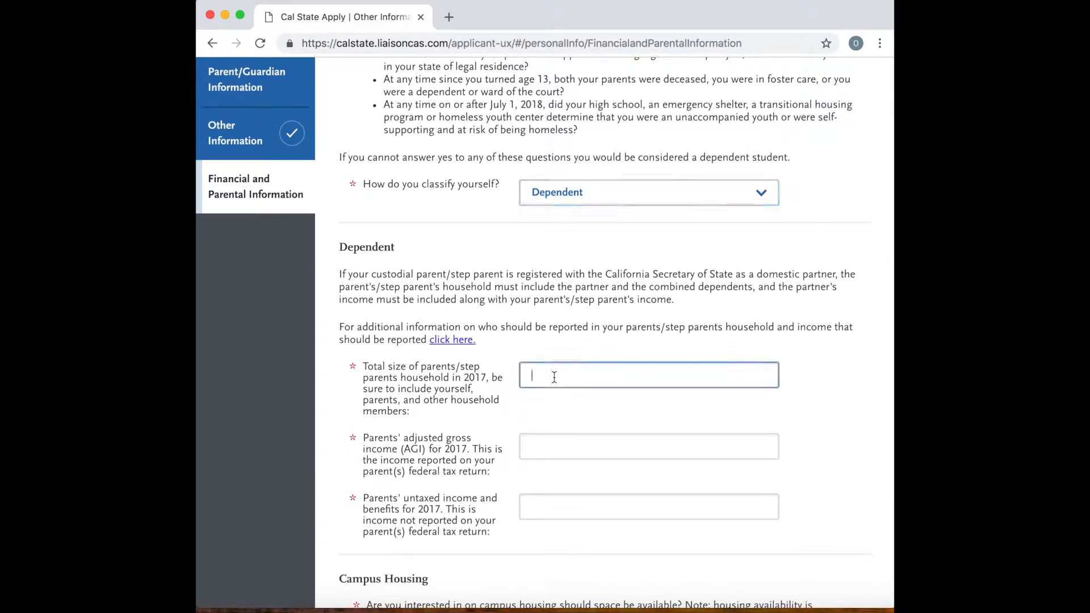
scroll(608, 404, down, 2)
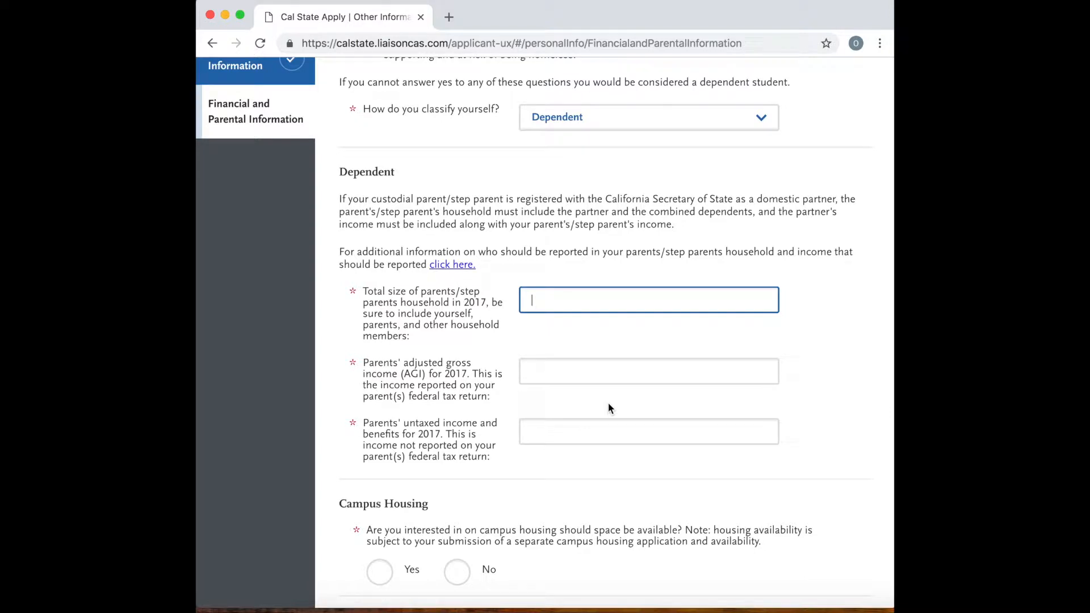
text(4)
Enter 10,000 as the parents' 2017 adjusted gross income and 20,000 as their untaxed income and benefits.
click(574, 378)
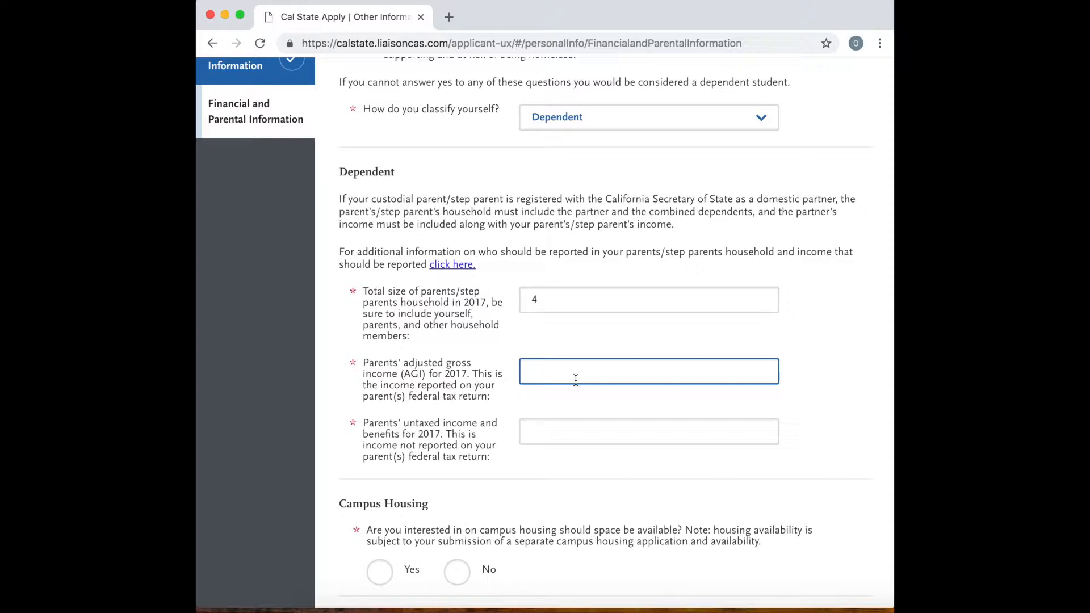
text(10,000)
click(567, 423)
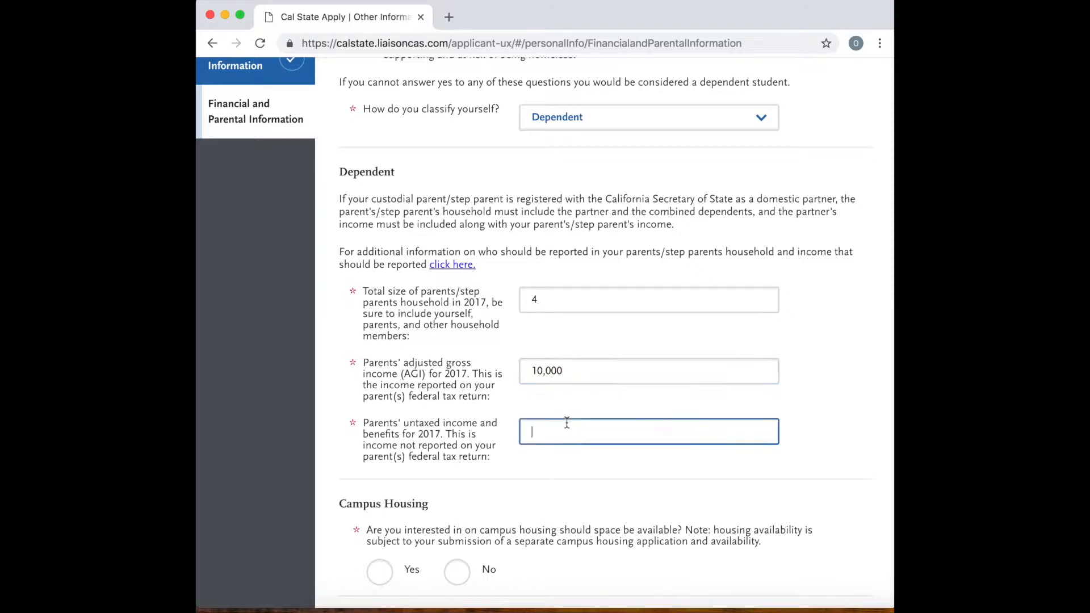
text(20,000)
Answer Yes to being interested in on-campus housing.
scroll(546, 445, down, 3)
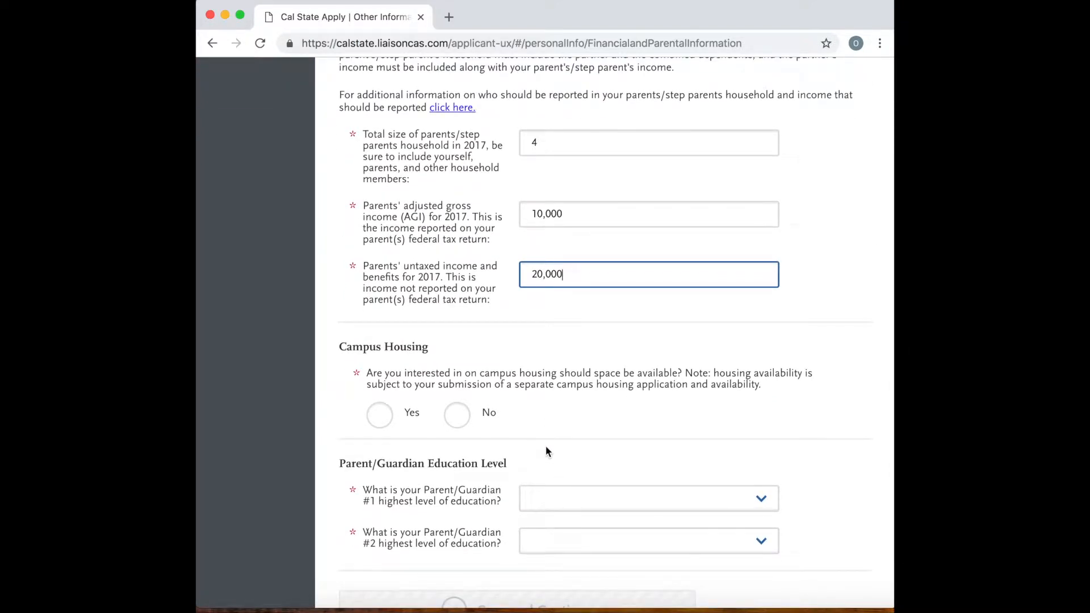
click(414, 414)
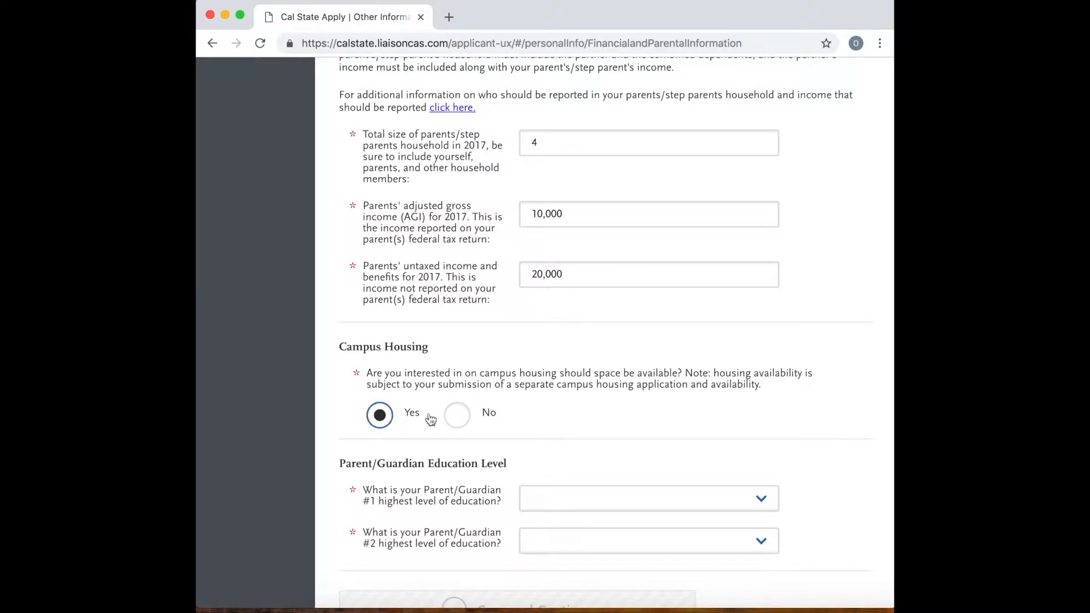
click(463, 424)
click(379, 414)
Set both parents' highest level of education to No High School, and save and continue to the next section.
scroll(432, 422, down, 2)
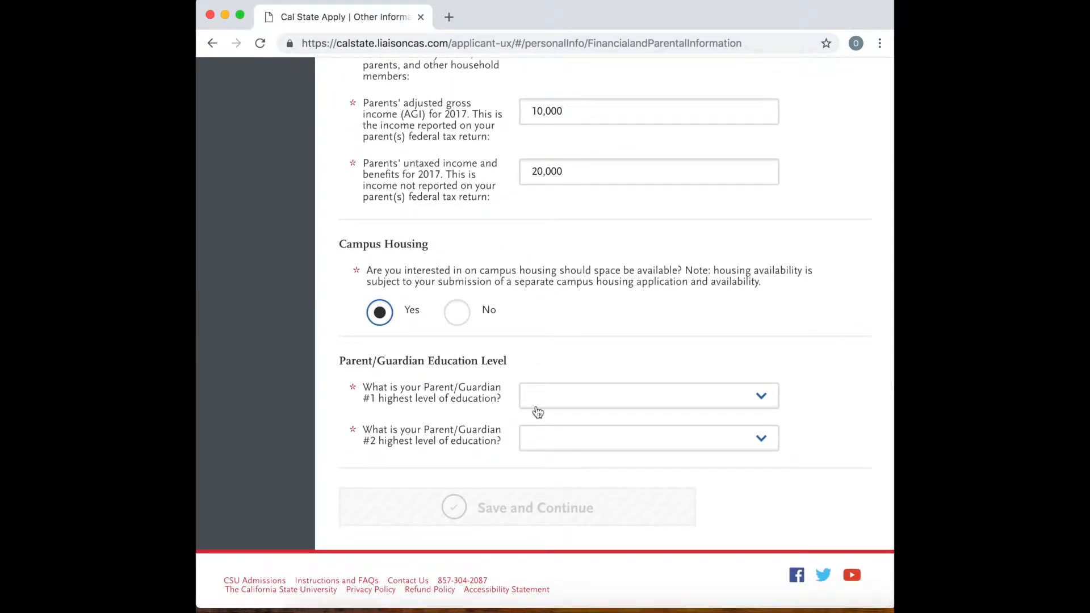
click(540, 401)
click(557, 407)
click(567, 435)
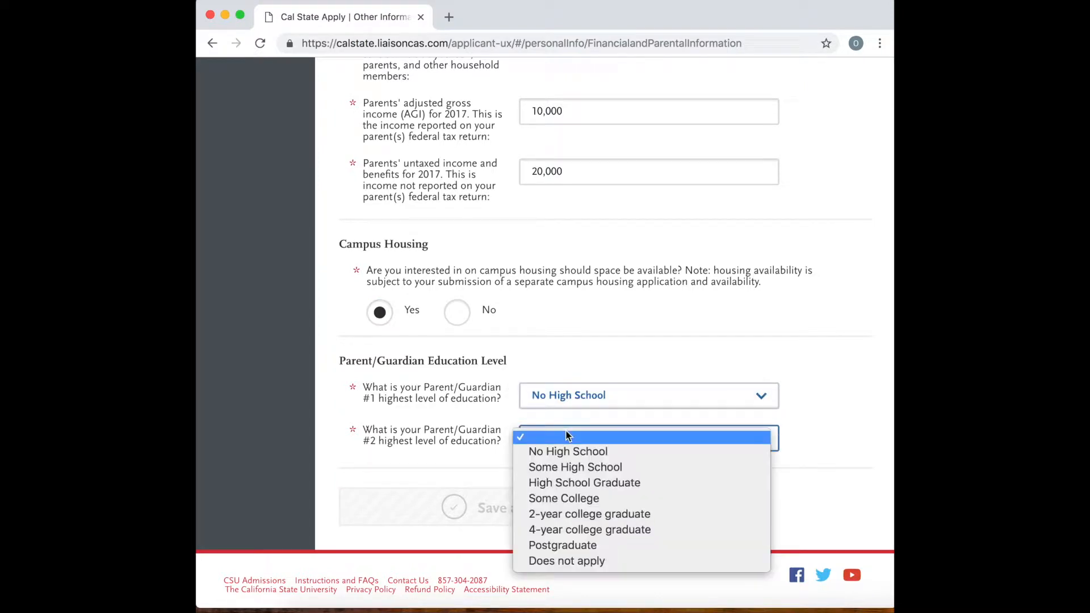
click(569, 451)
click(537, 501)
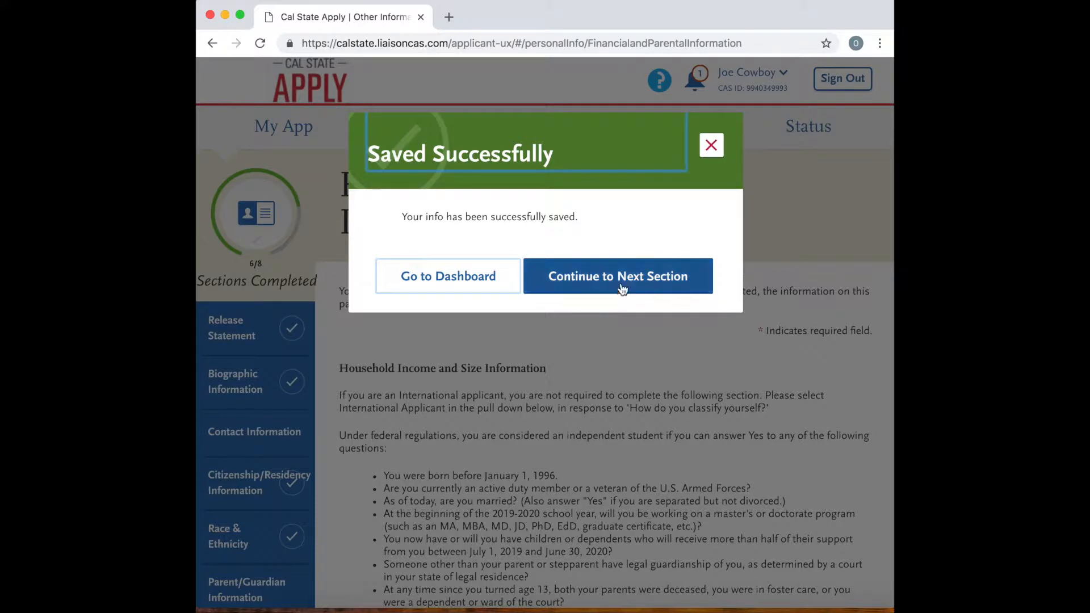
click(624, 284)
Start adding a high school with California as its state and SALINAS as its city.
scroll(573, 392, down, 5)
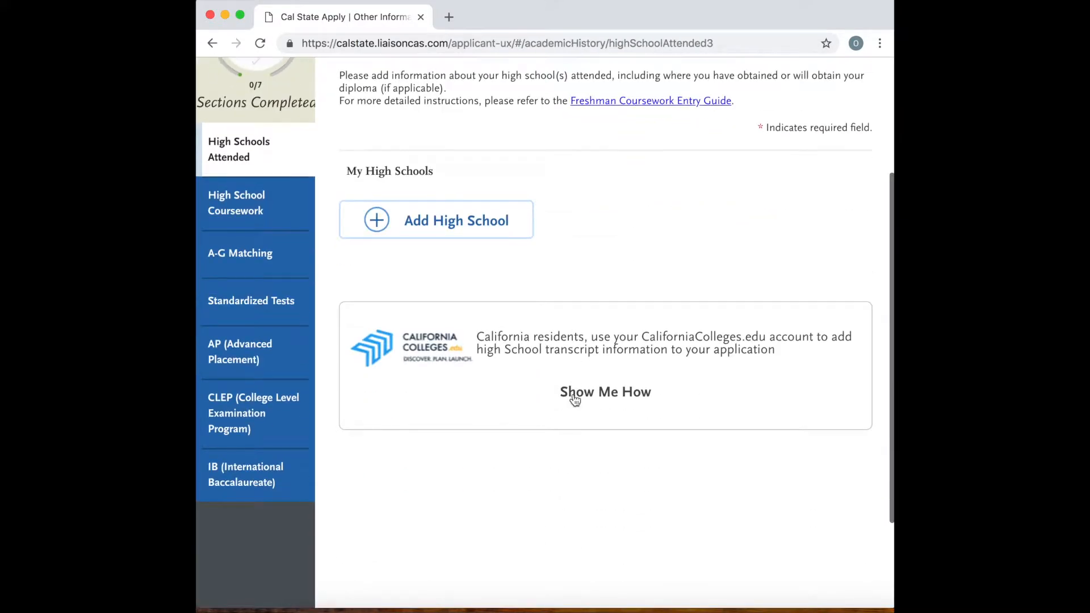
click(462, 264)
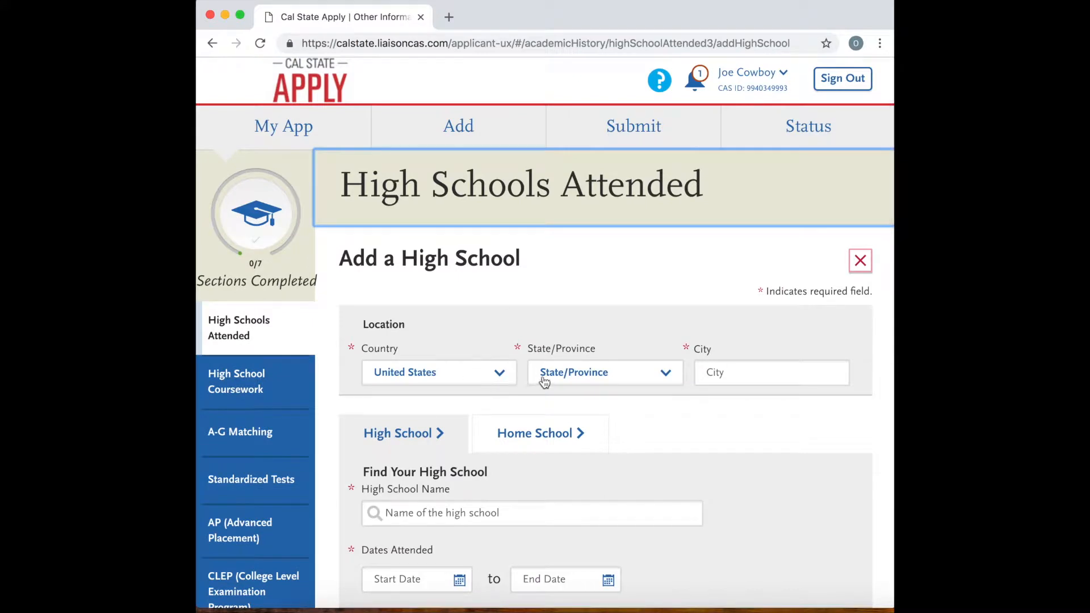
click(583, 375)
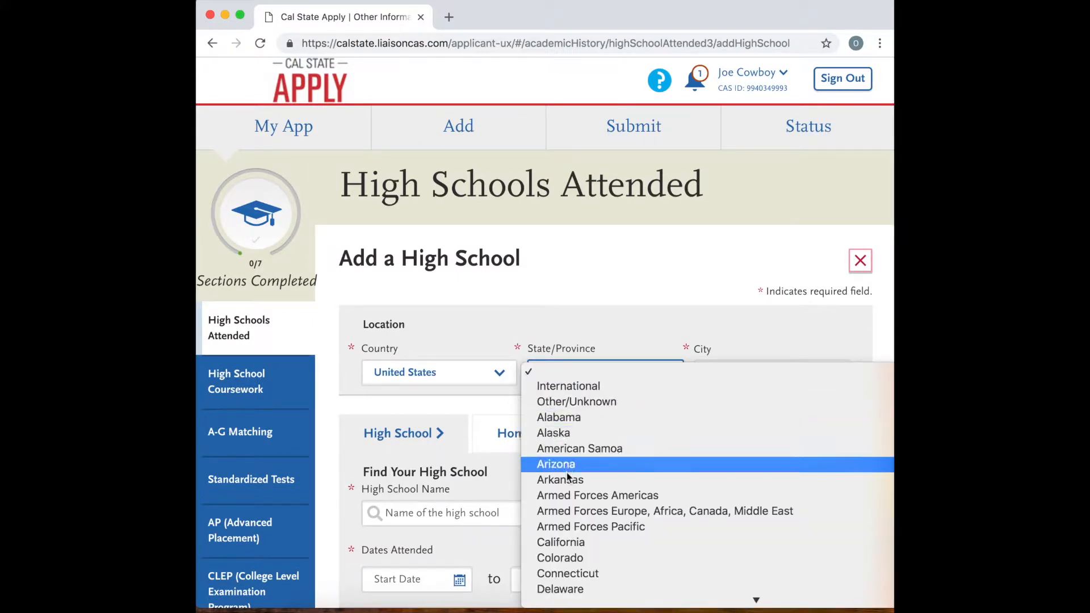
click(570, 542)
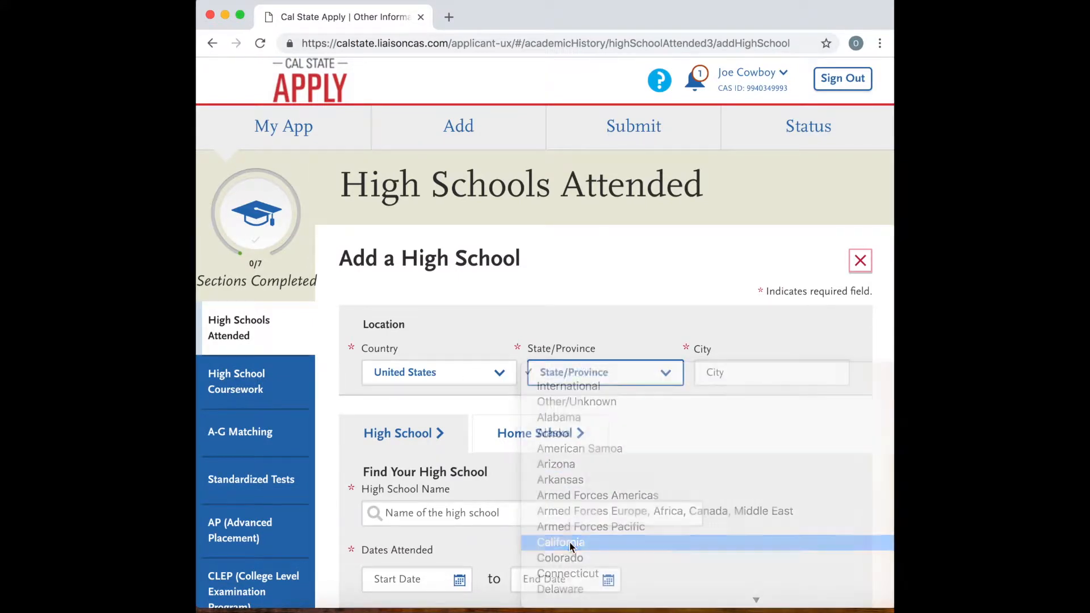
click(731, 366)
text(s)
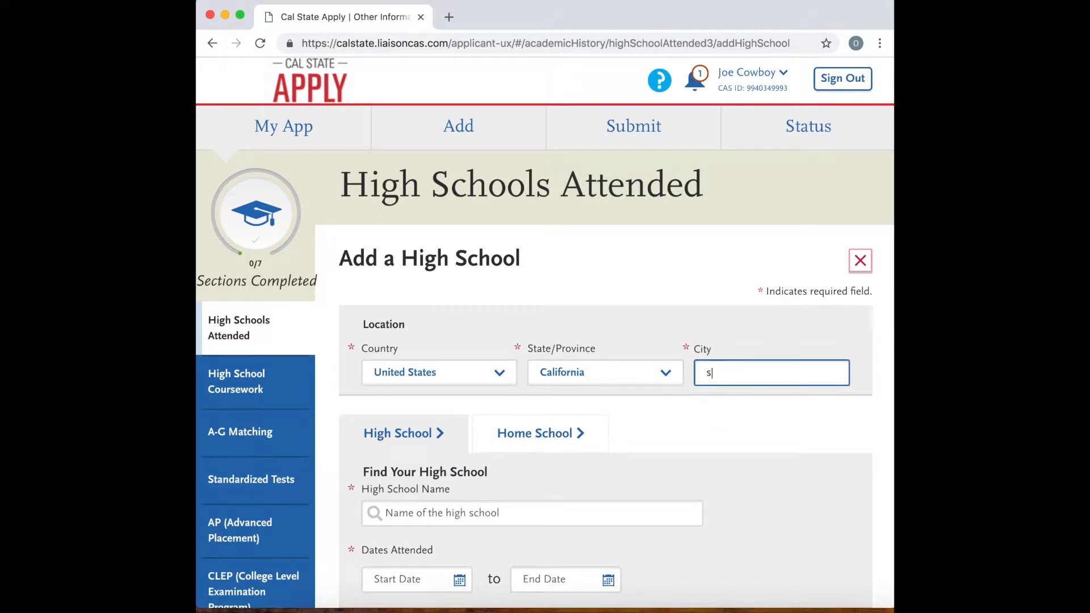
text(ali)
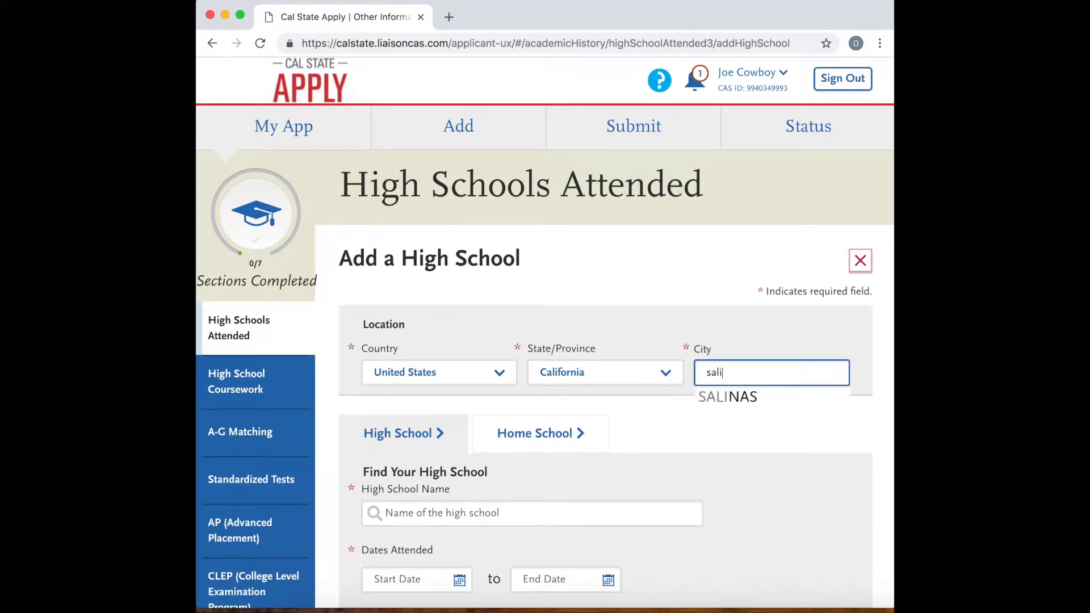
click(743, 397)
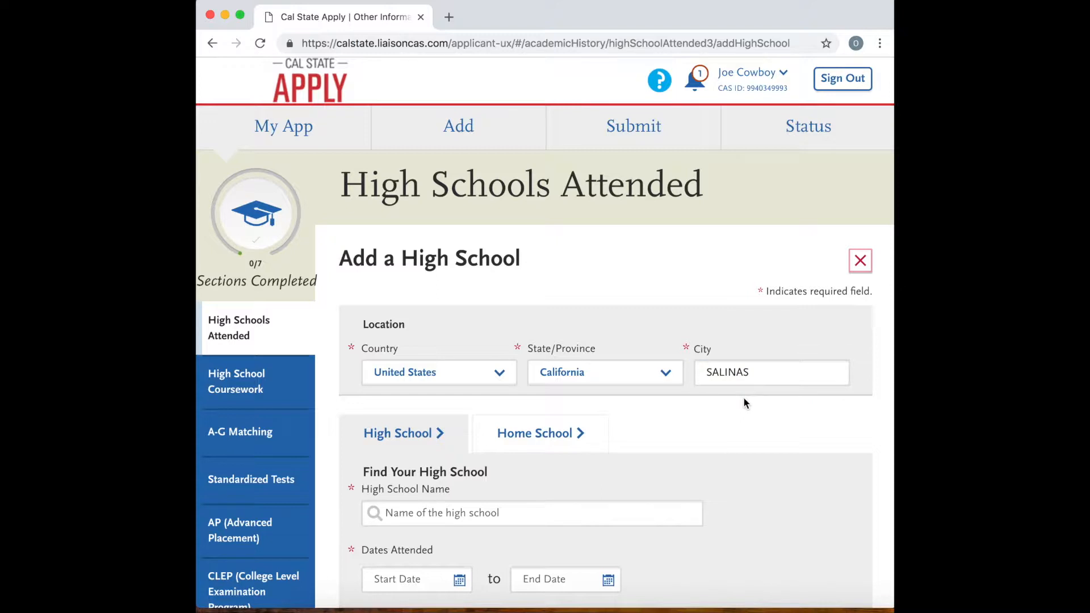
Find the high school by searching for "salinas" and choose SALINAS HIGH SCHOOL.
scroll(701, 452, down, 3)
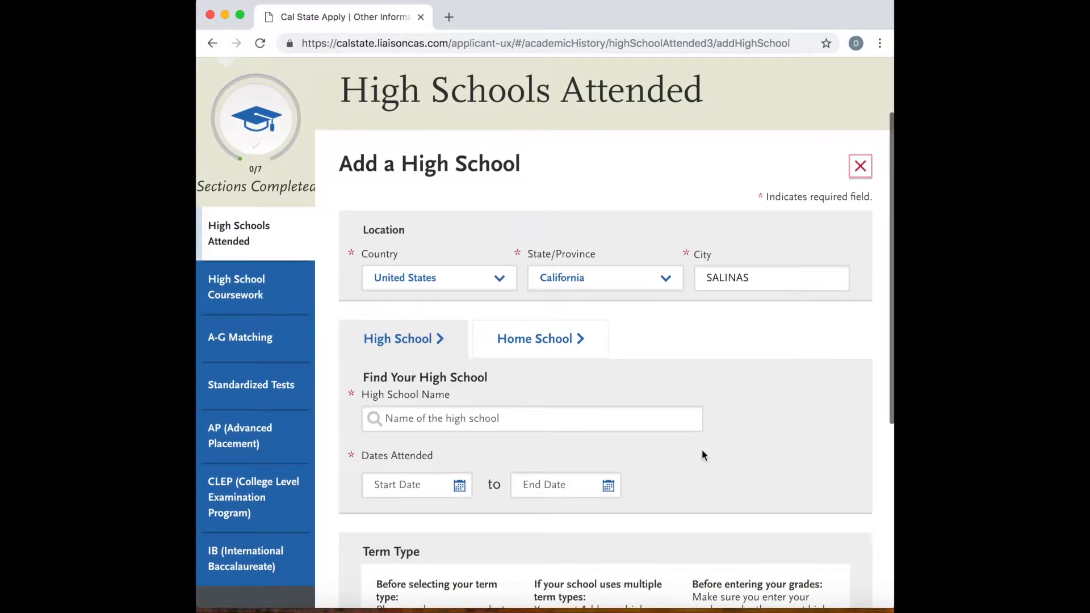
click(503, 360)
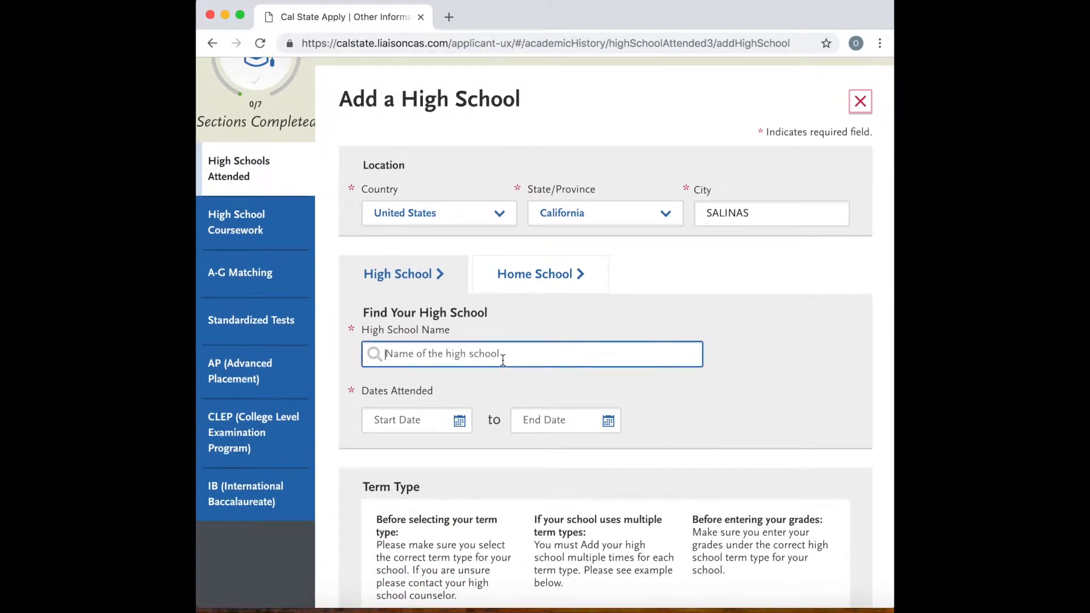
text(salinas)
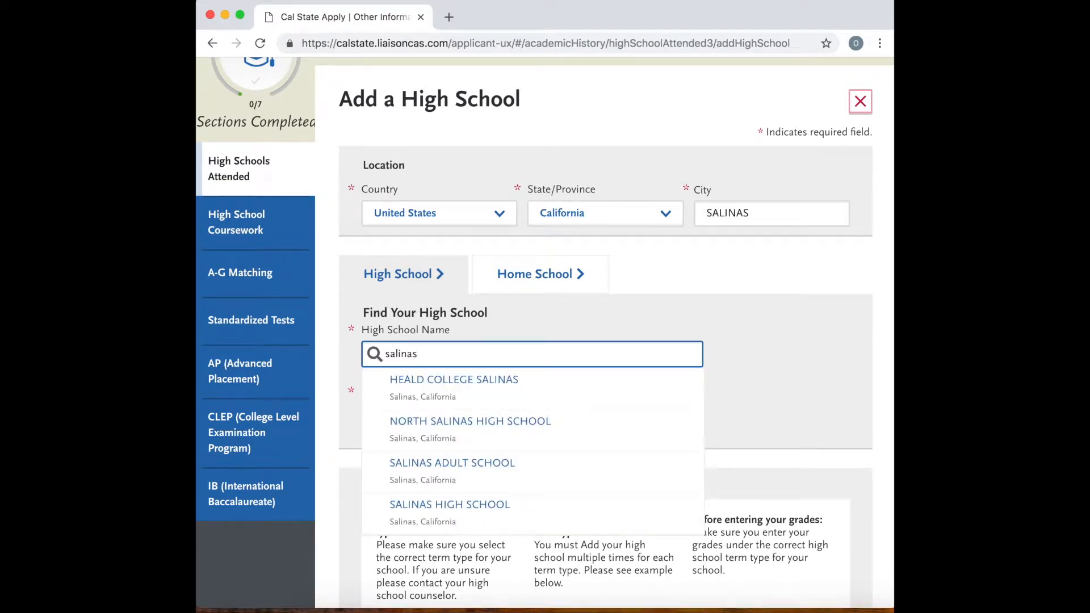
click(465, 503)
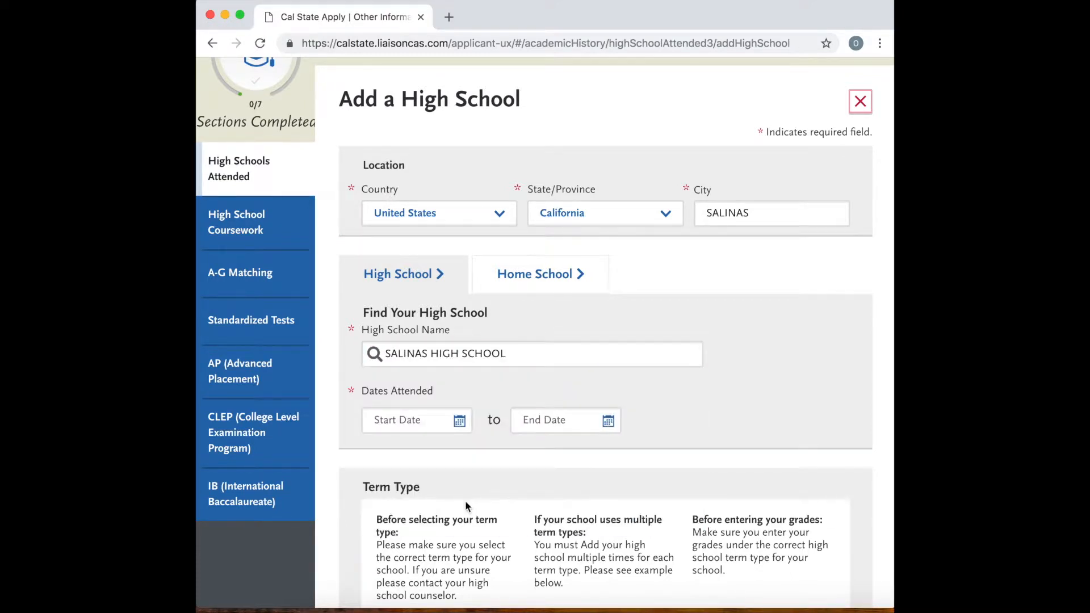
Set the high school's attendance dates from August 2014 to May 2019.
click(459, 421)
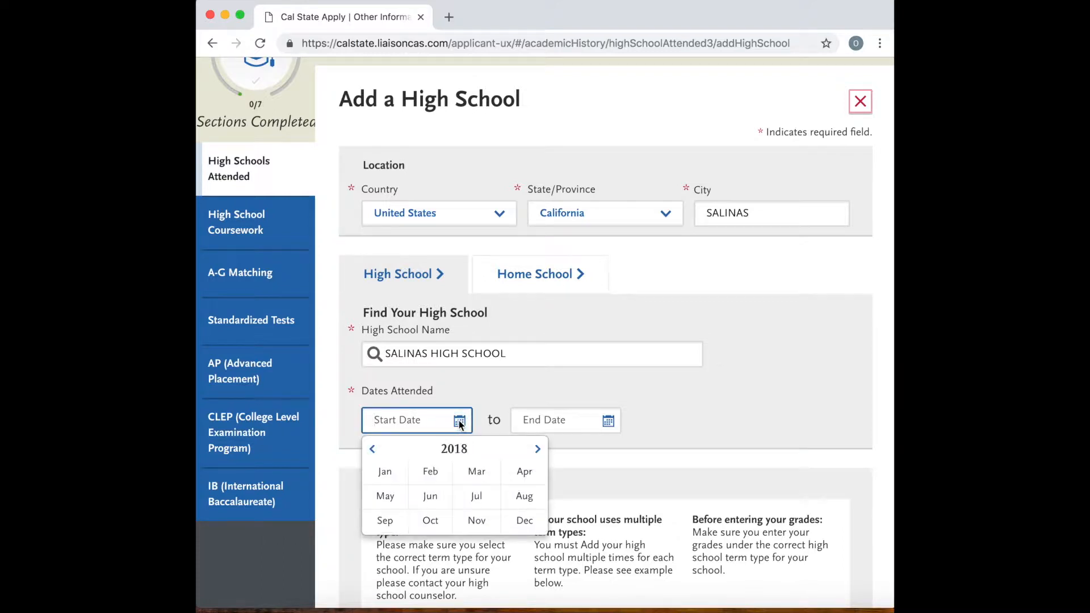
click(375, 450)
click(374, 451)
click(374, 450)
click(373, 450)
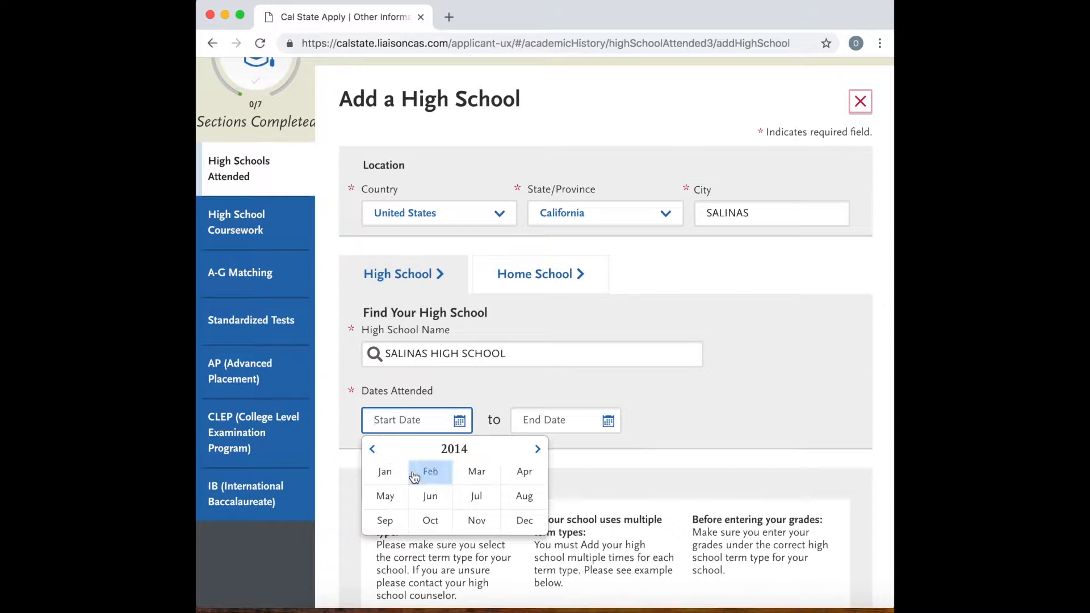
click(520, 504)
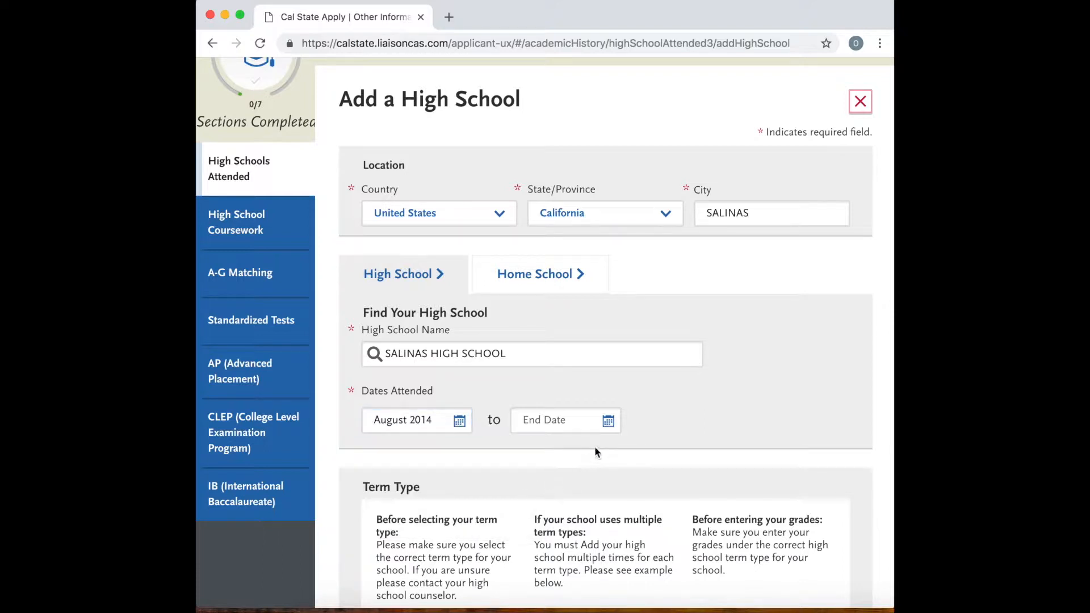
click(609, 422)
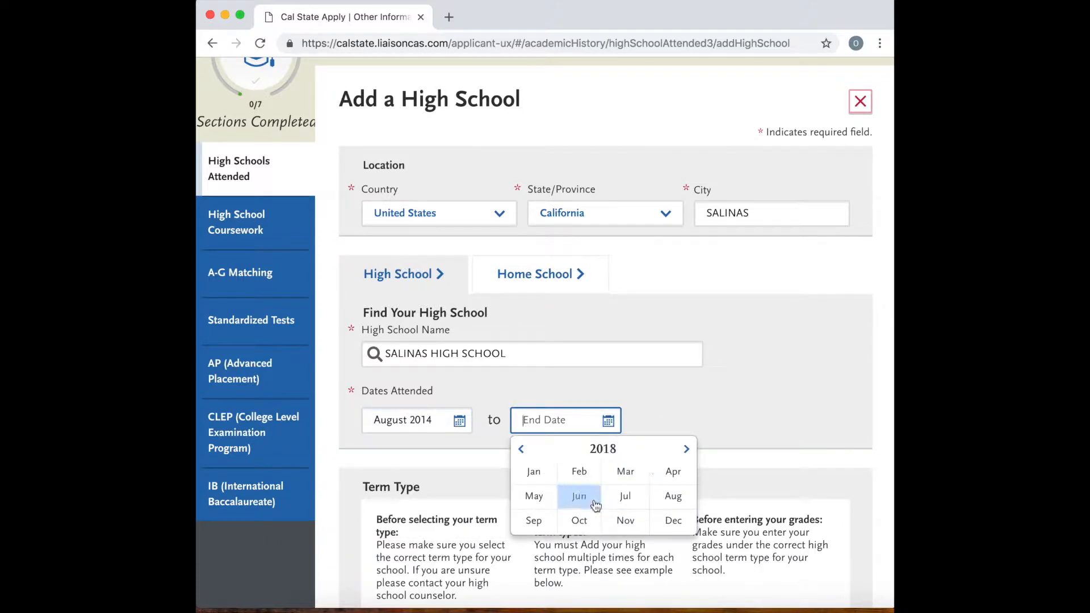
click(689, 450)
click(536, 503)
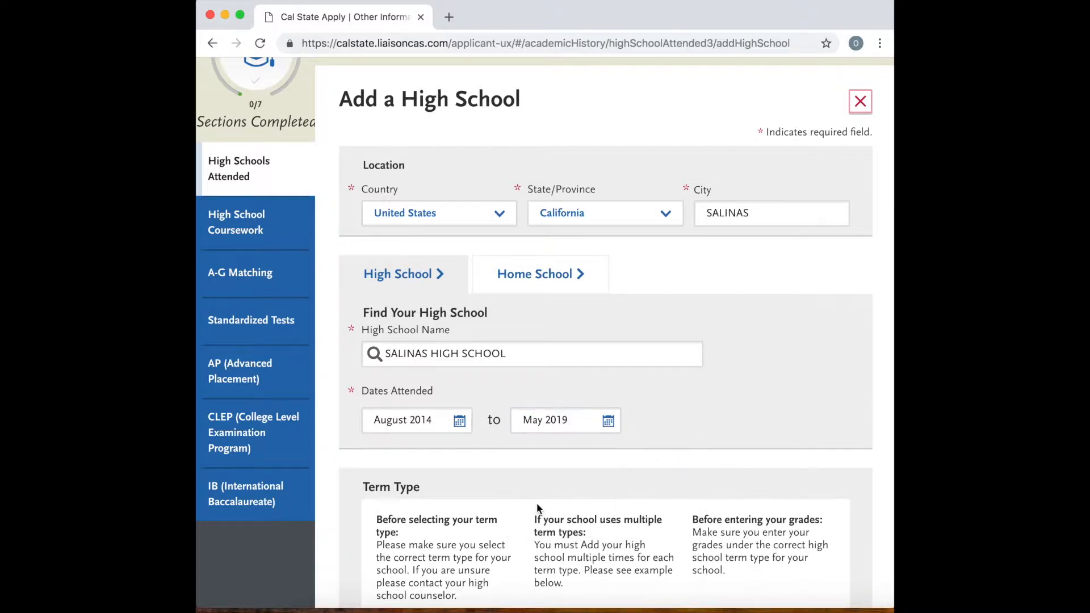
Choose Semester as the school's term type and save the school.
scroll(454, 451, down, 3)
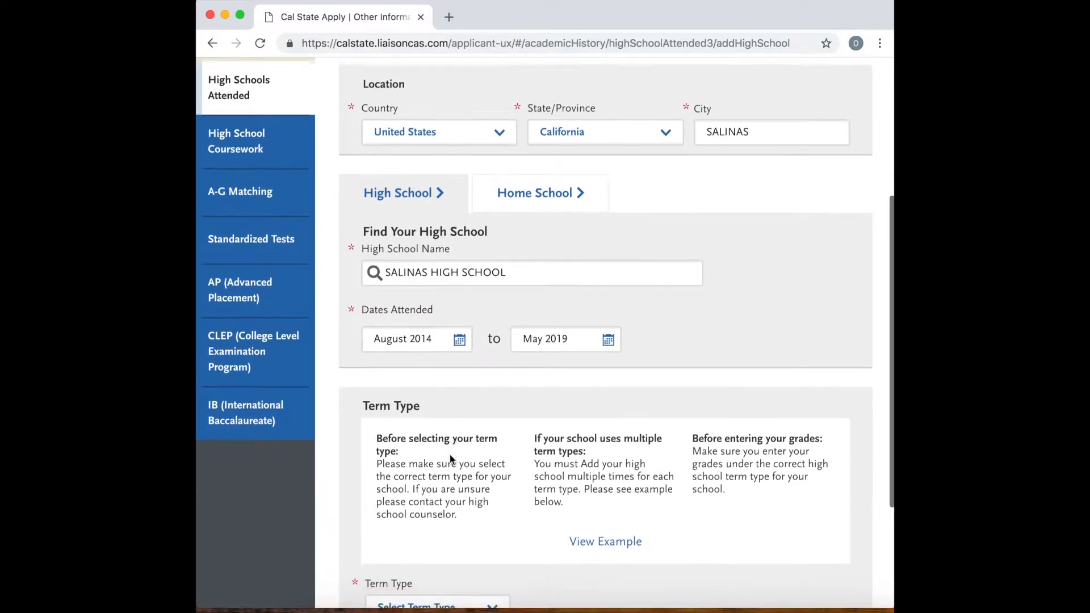
scroll(450, 458, down, 4)
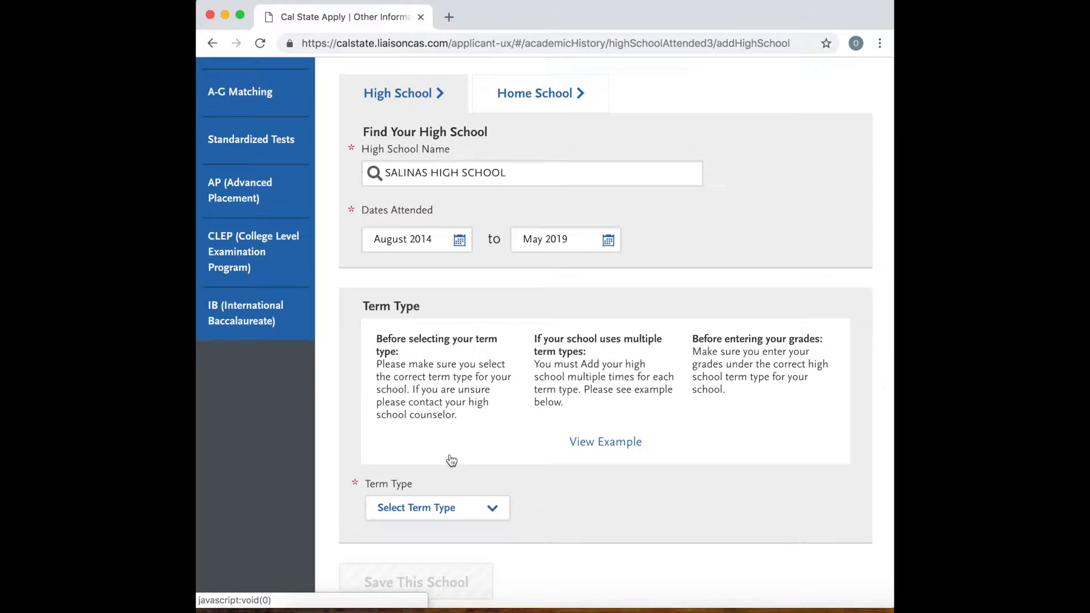
scroll(457, 440, down, 3)
click(492, 435)
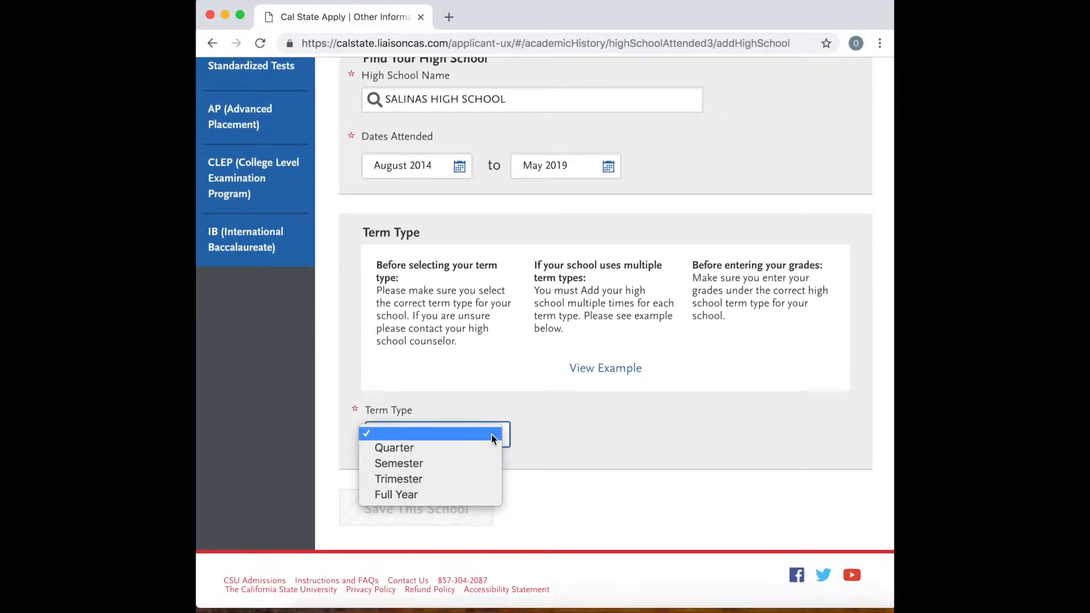
click(441, 463)
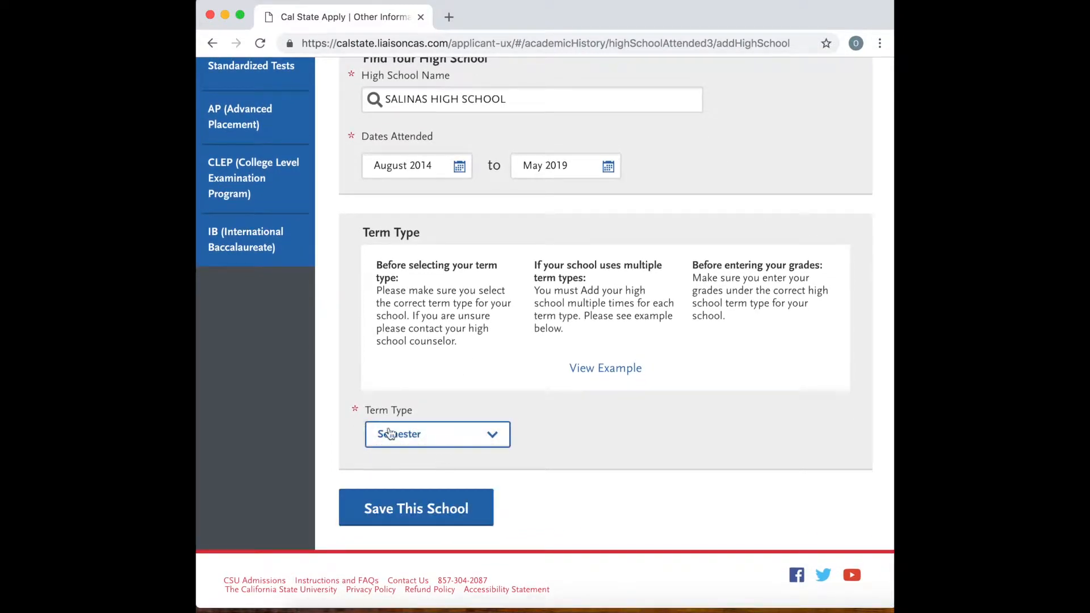
click(446, 519)
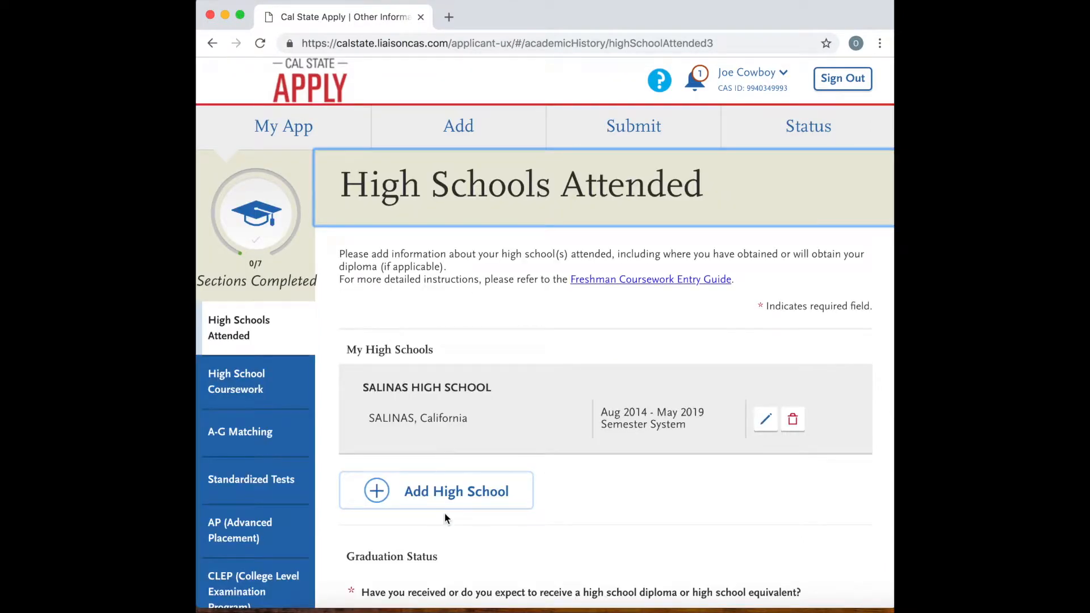
Set the graduation status to High School Diploma, received from SALINAS HIGH SCHOOL.
scroll(597, 527, down, 3)
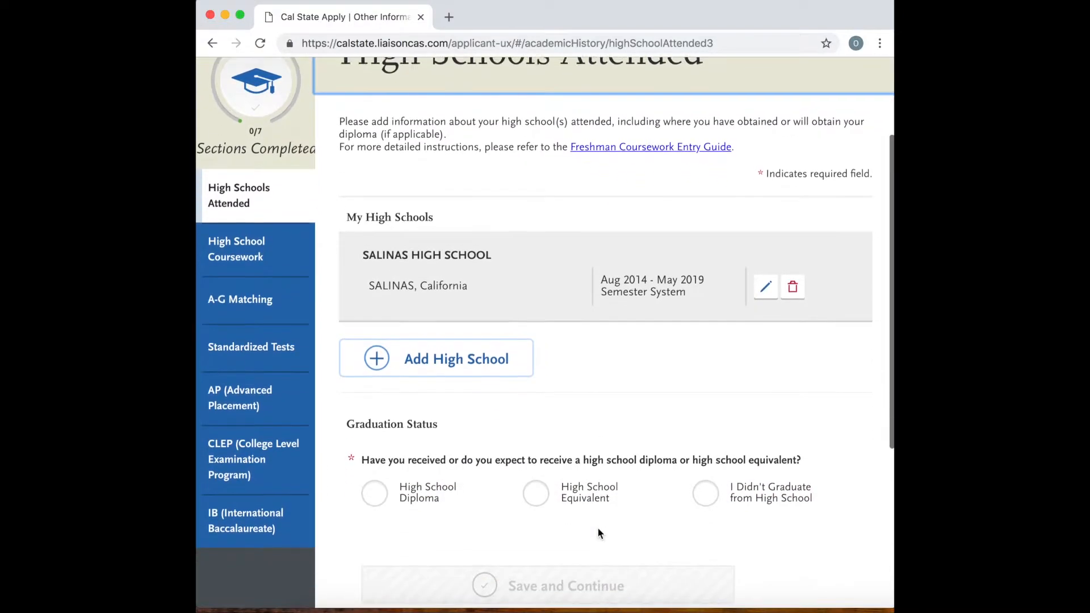
scroll(597, 533, down, 1)
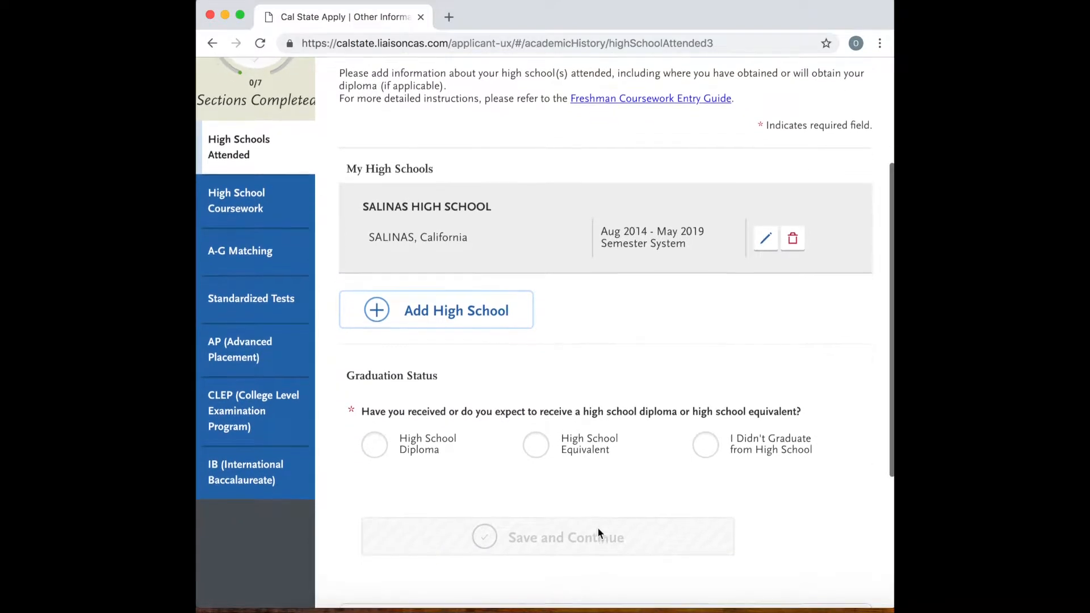
click(375, 439)
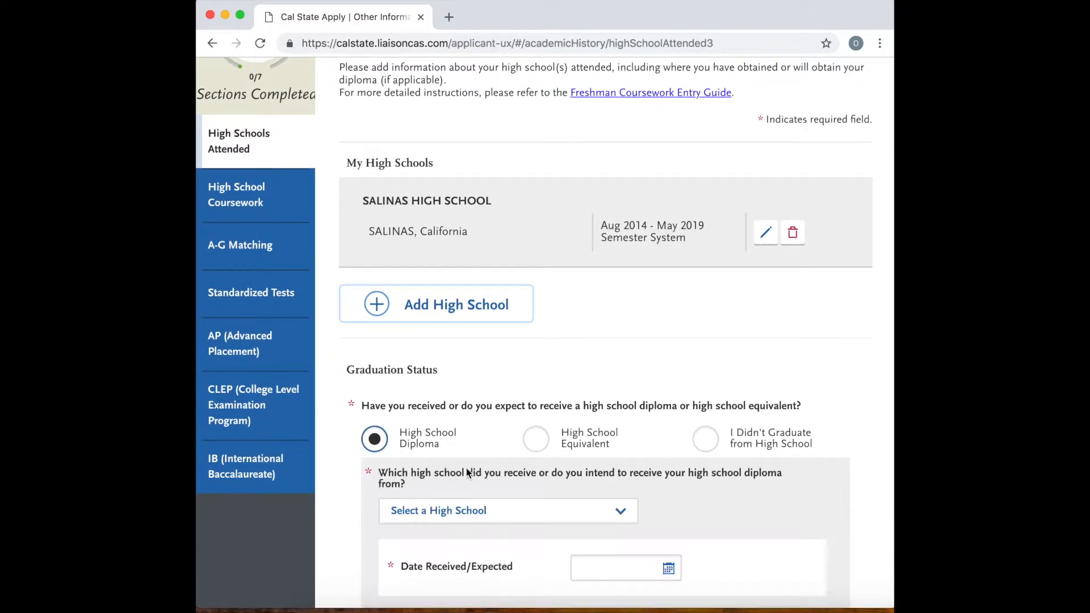
scroll(477, 474, down, 1)
scroll(477, 474, down, 2)
click(491, 456)
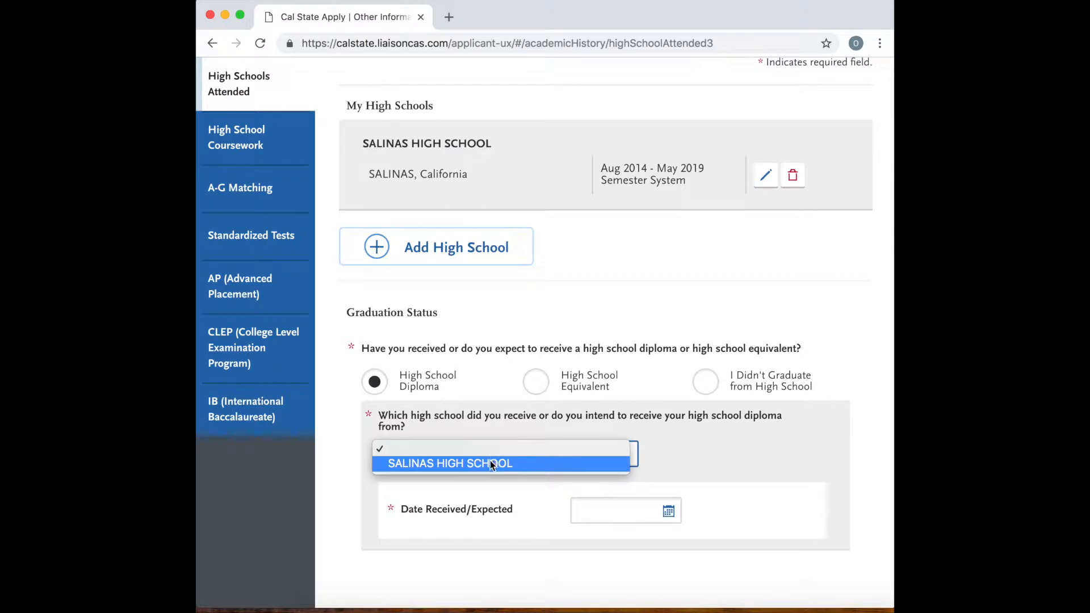
click(490, 462)
Set the diploma's received or expected date to May 2019, and save and continue.
scroll(503, 482, down, 2)
click(597, 459)
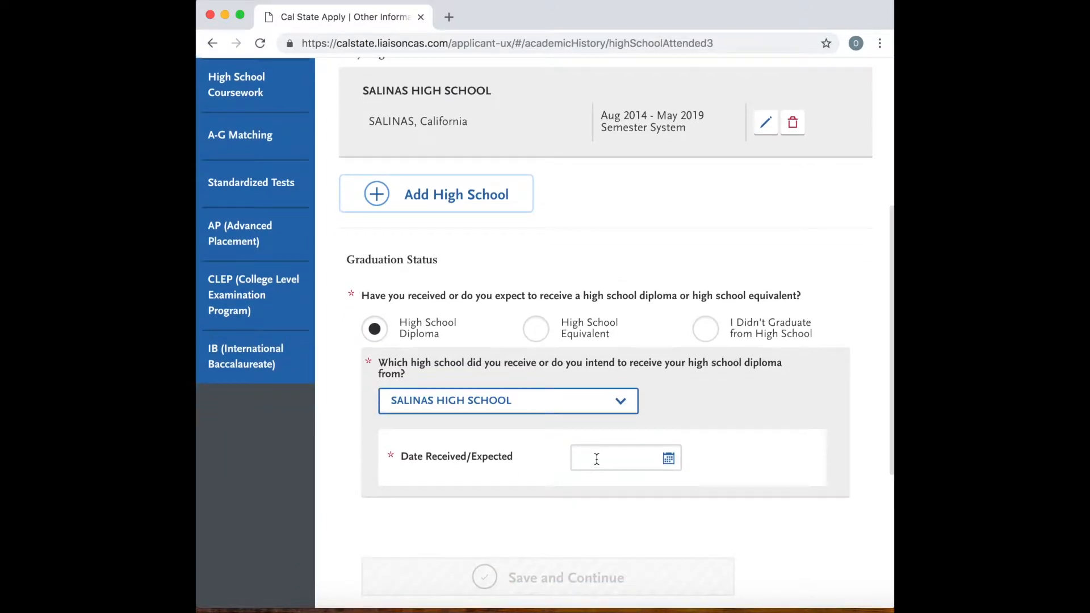
click(747, 485)
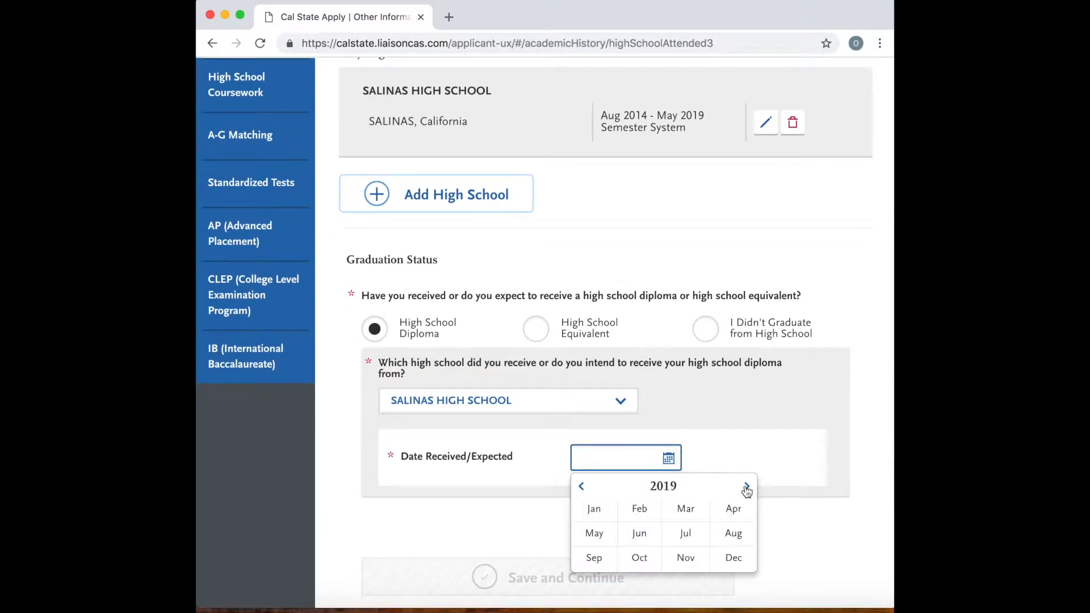
click(603, 531)
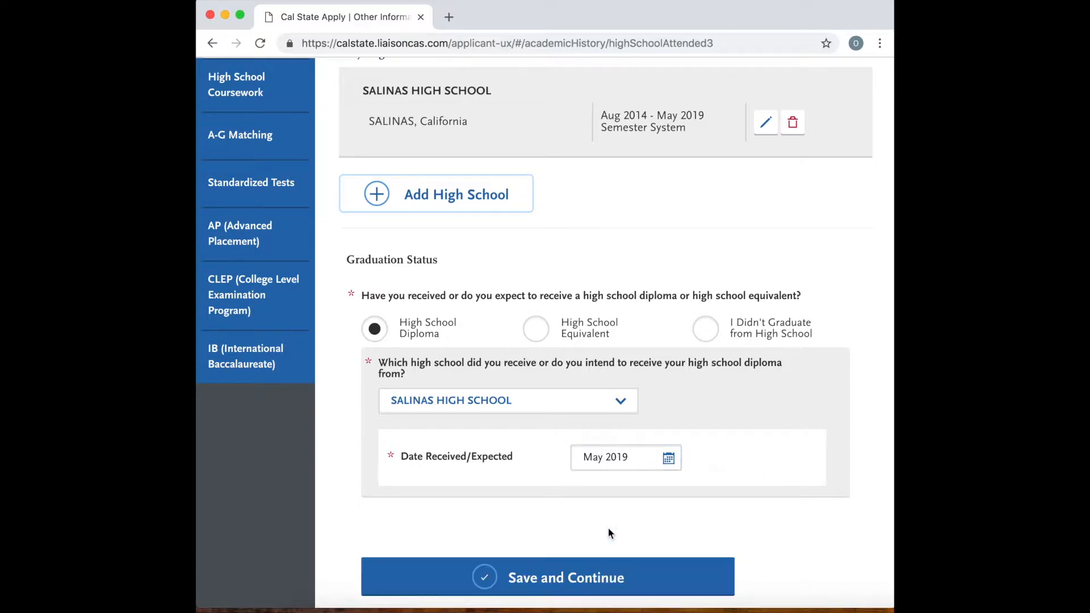
scroll(588, 532, down, 4)
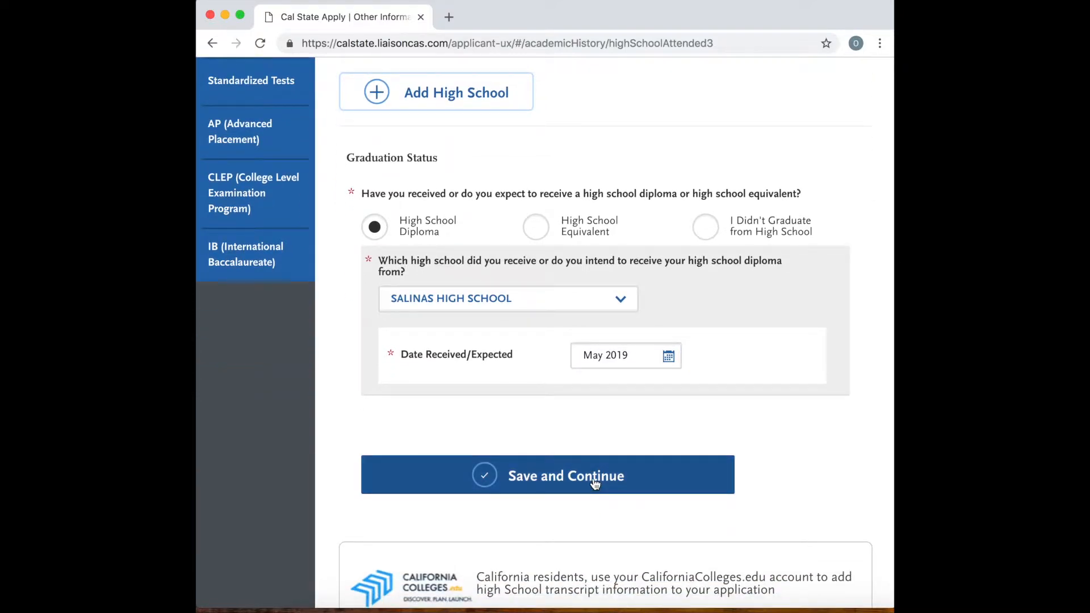
click(594, 483)
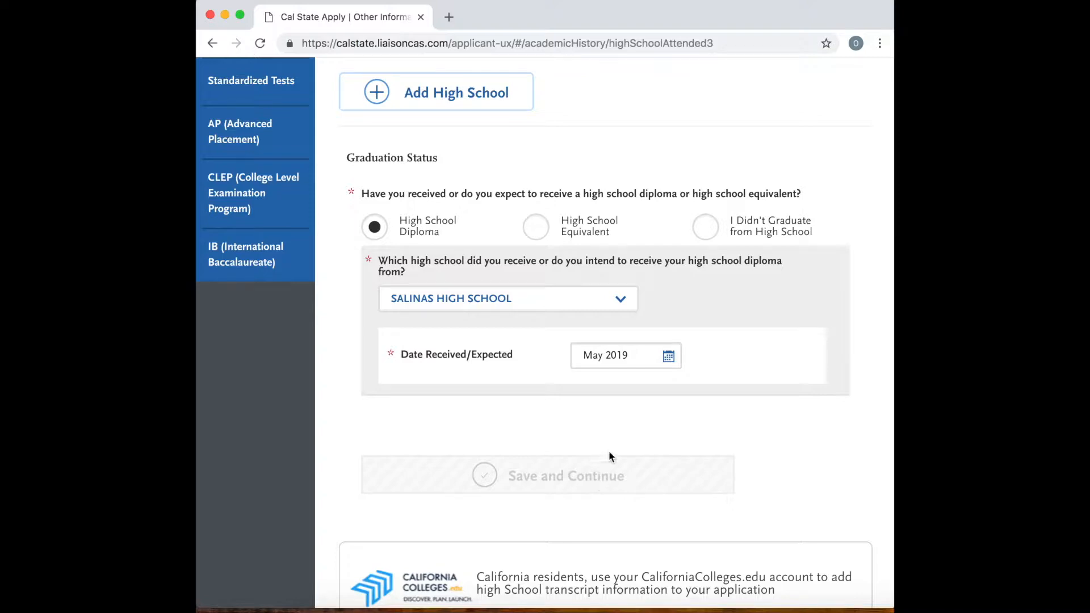
Review the High Schools Attended page, checking the school entry and graduation status against the High School Coursework page.
scroll(604, 466, down, 3)
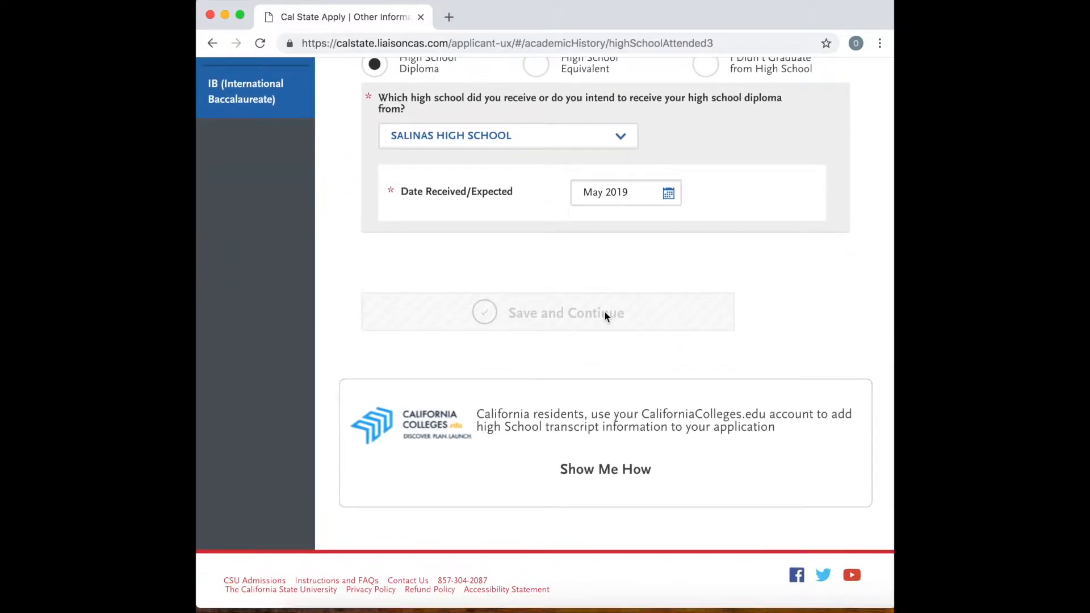
scroll(604, 316, up, 10)
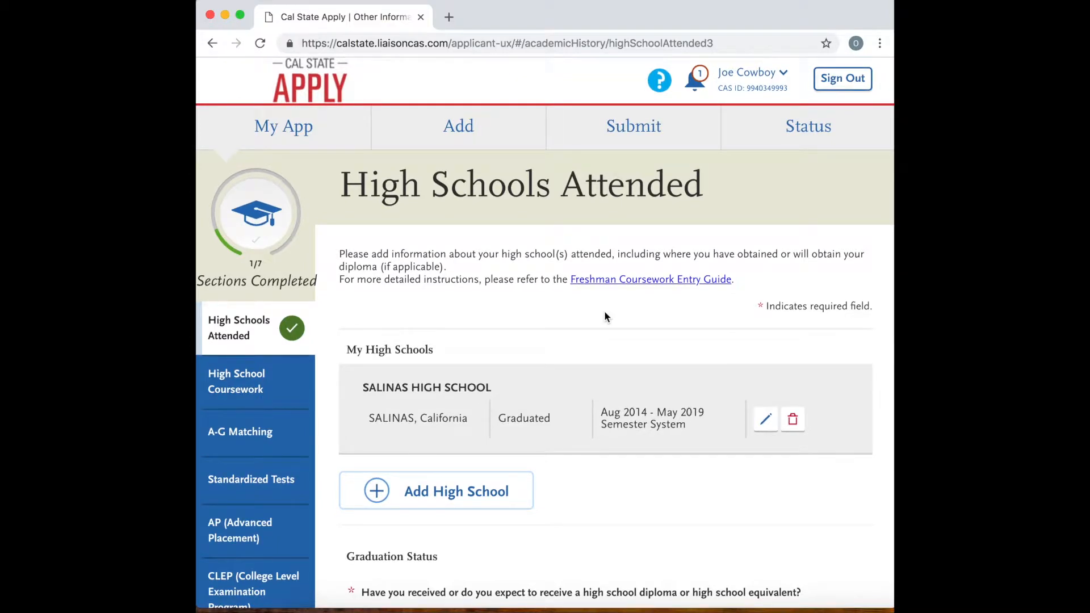
click(234, 384)
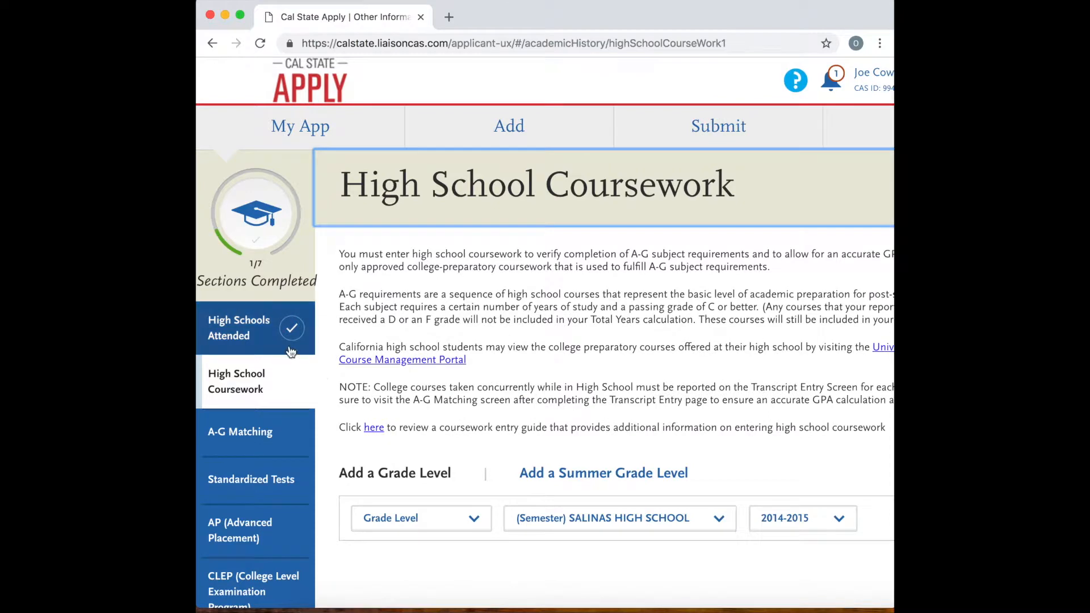
click(264, 337)
scroll(465, 387, down, 6)
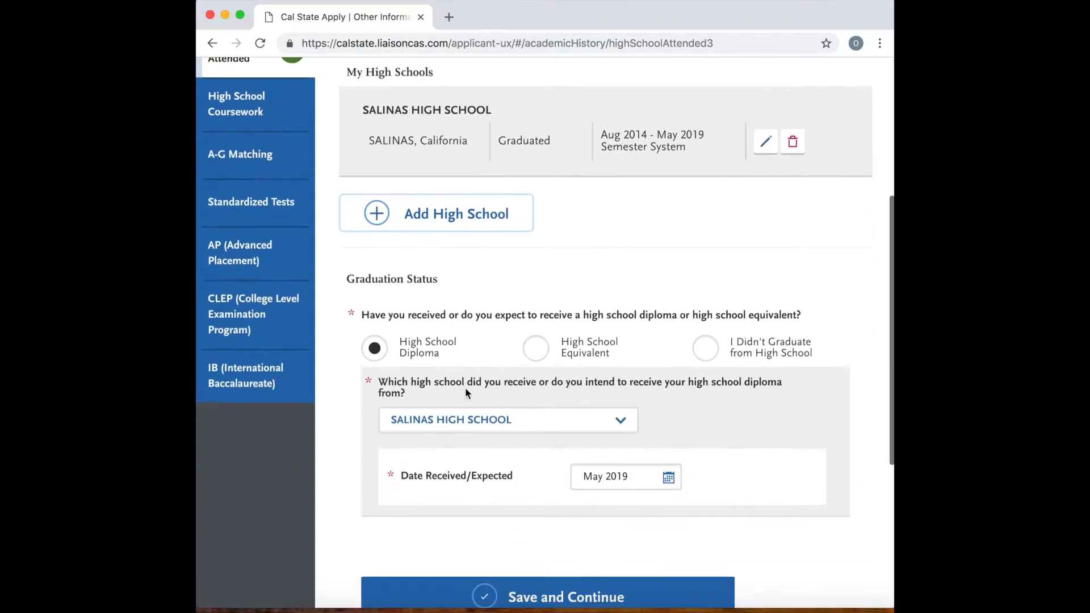
scroll(465, 387, up, 4)
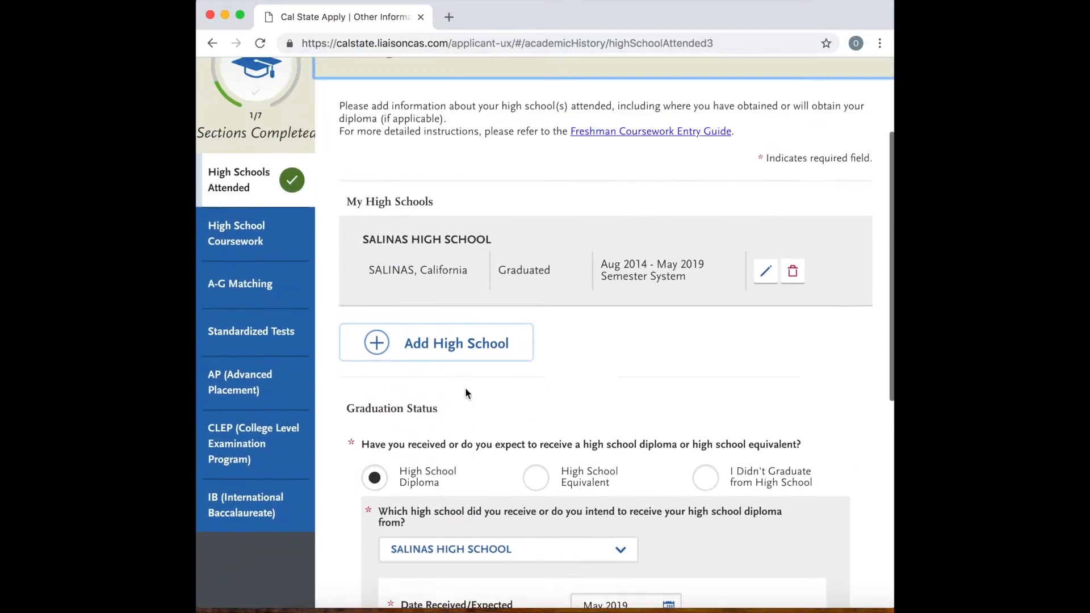
scroll(465, 388, down, 7)
scroll(465, 393, down, 1)
click(518, 349)
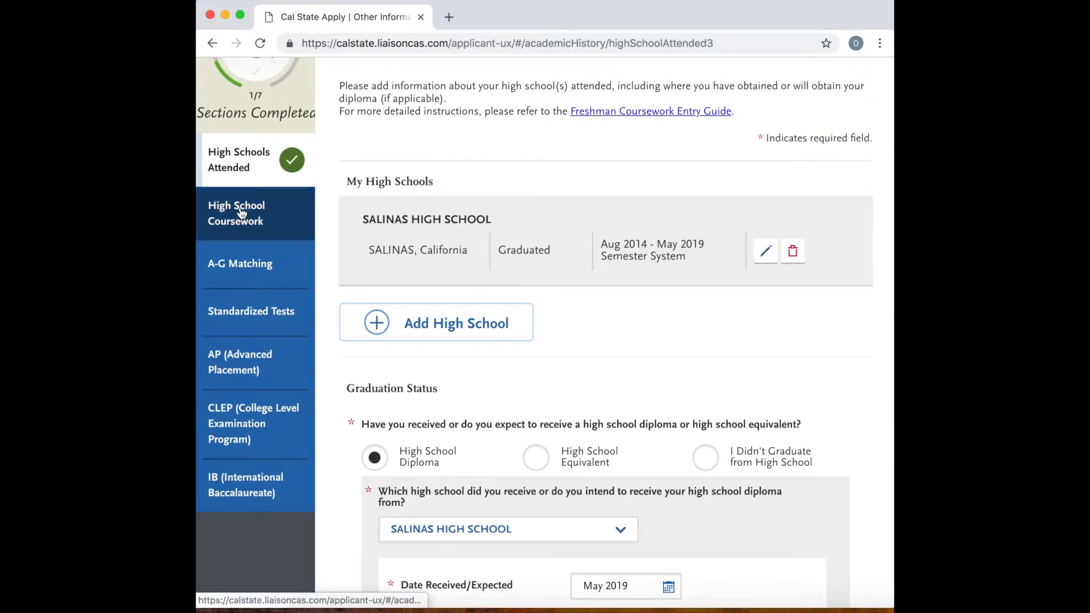
click(243, 213)
scroll(647, 475, down, 4)
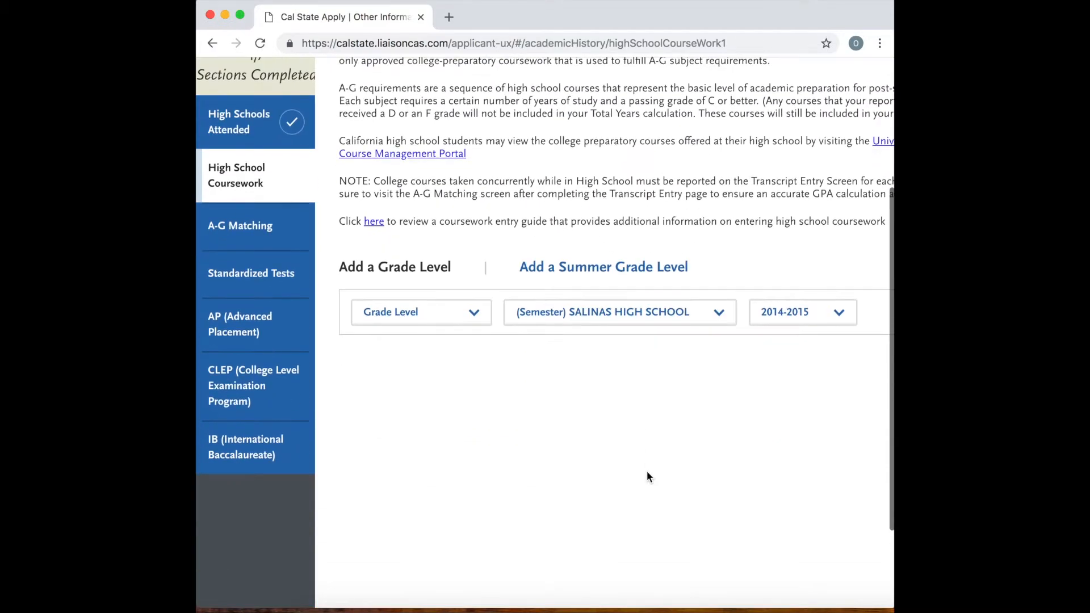
click(459, 308)
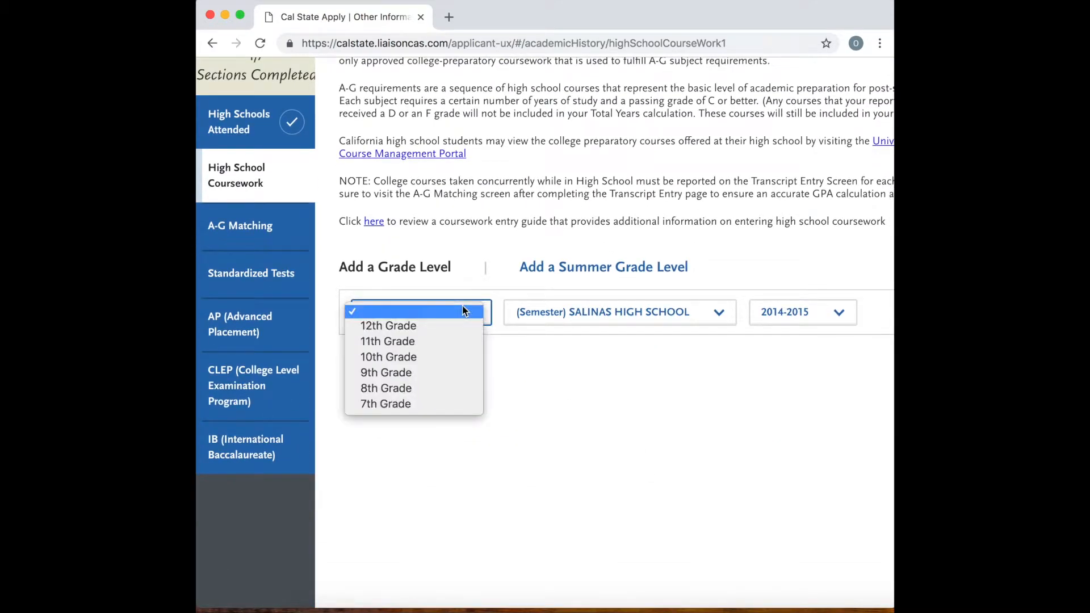
click(415, 373)
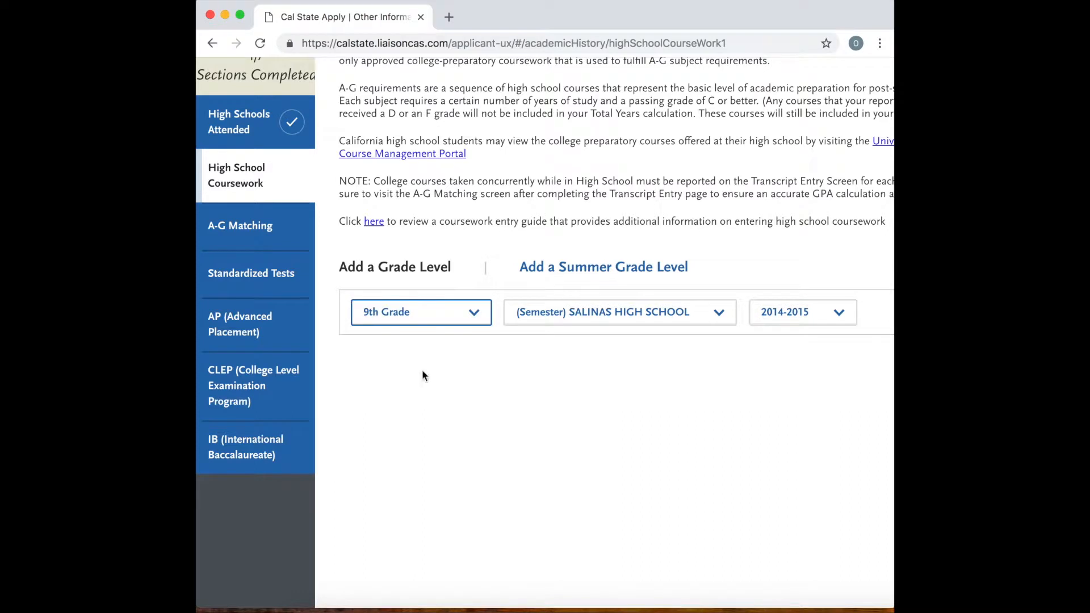
click(823, 319)
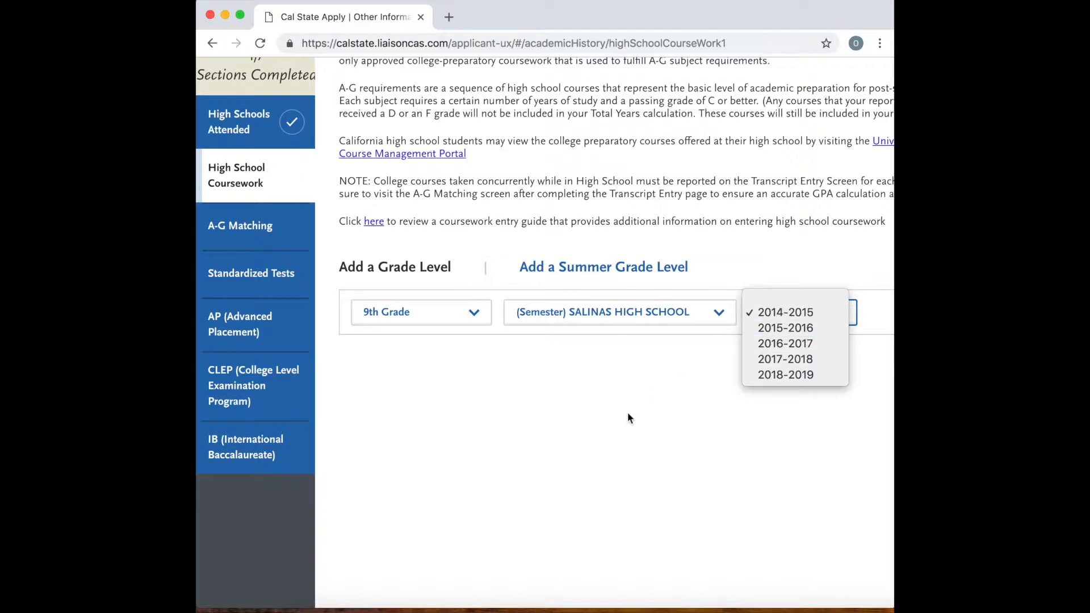
click(615, 438)
Edit the SALINAS HIGH SCHOOL entry in High Schools Attended and set its attendance start date to August 2015.
click(238, 122)
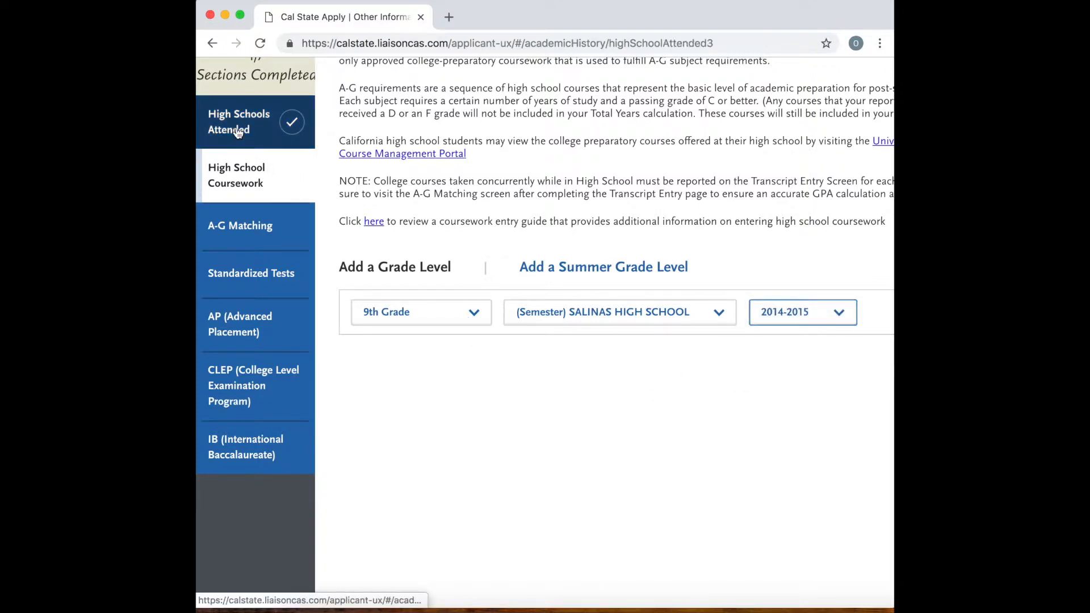
scroll(496, 414, down, 5)
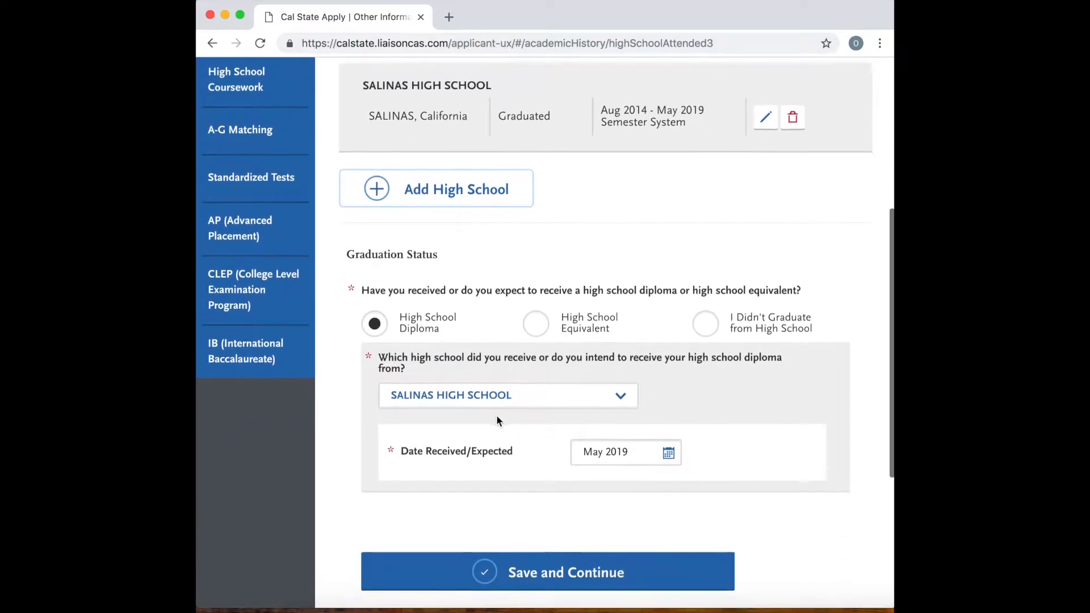
scroll(497, 414, up, 3)
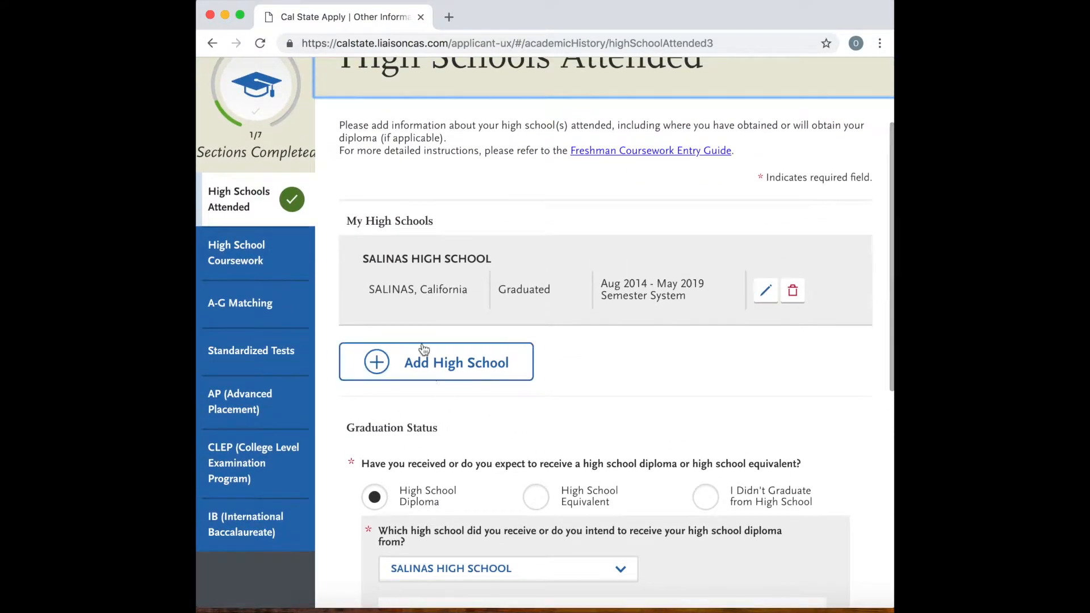
click(765, 291)
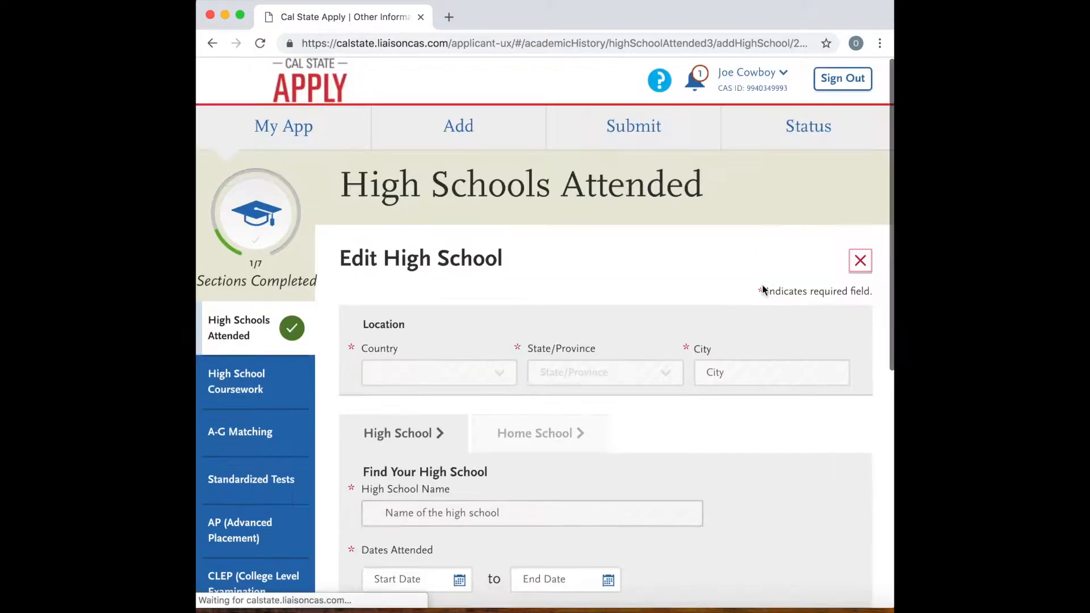
scroll(556, 511, down, 2)
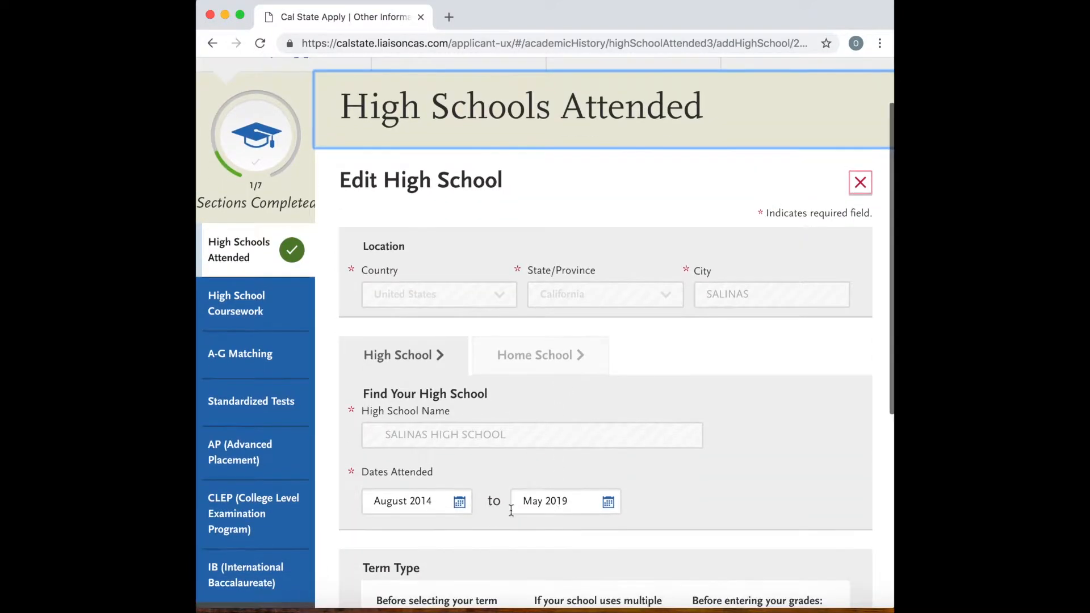
click(442, 504)
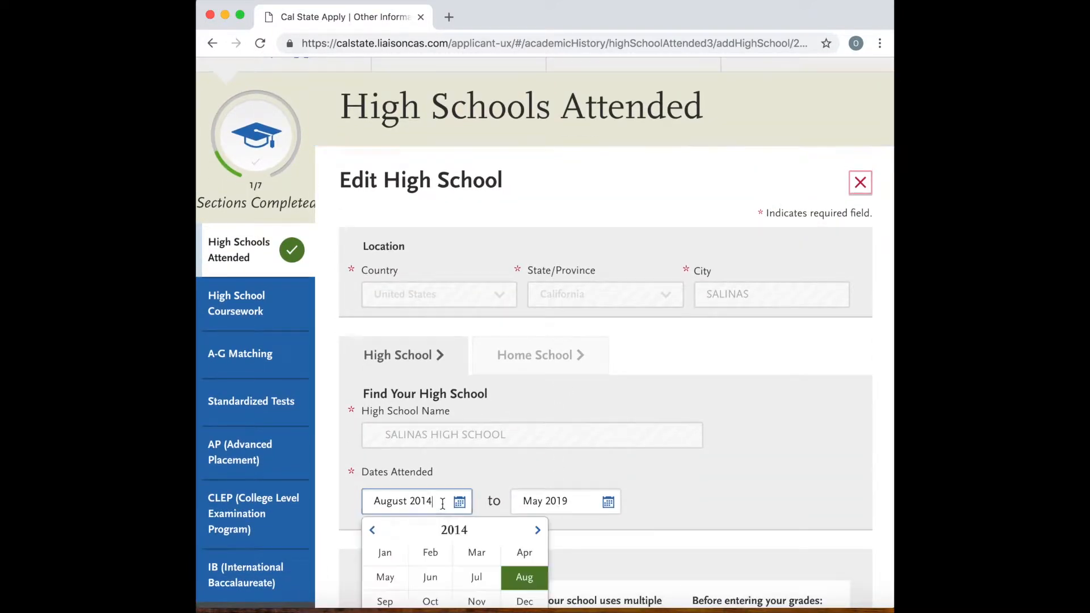
click(537, 531)
scroll(537, 543, down, 1)
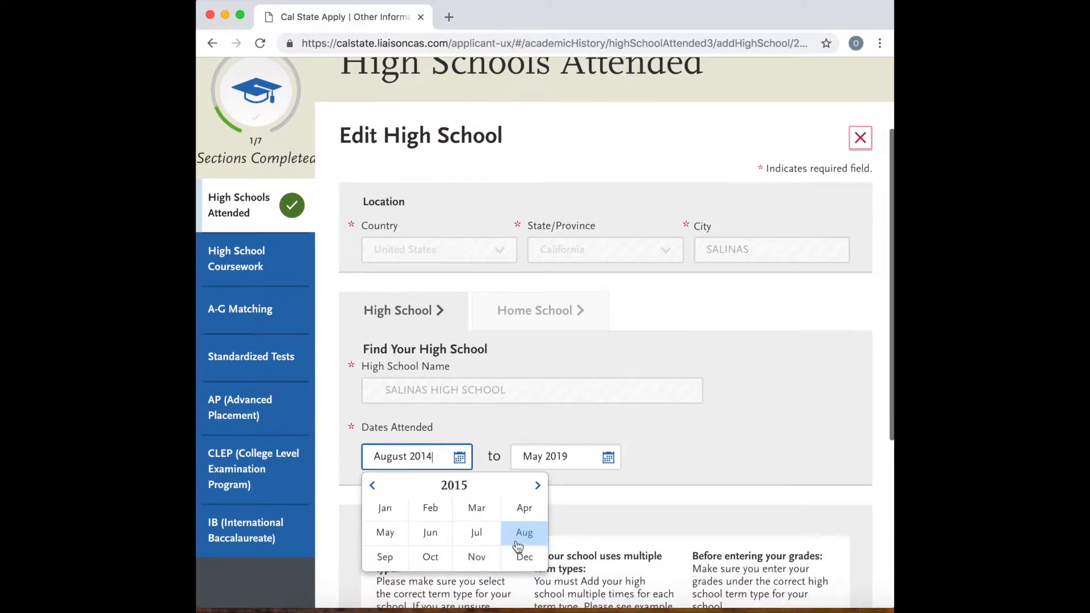
click(523, 532)
Save the edited school, and save and continue the High Schools Attended section.
scroll(537, 520, down, 6)
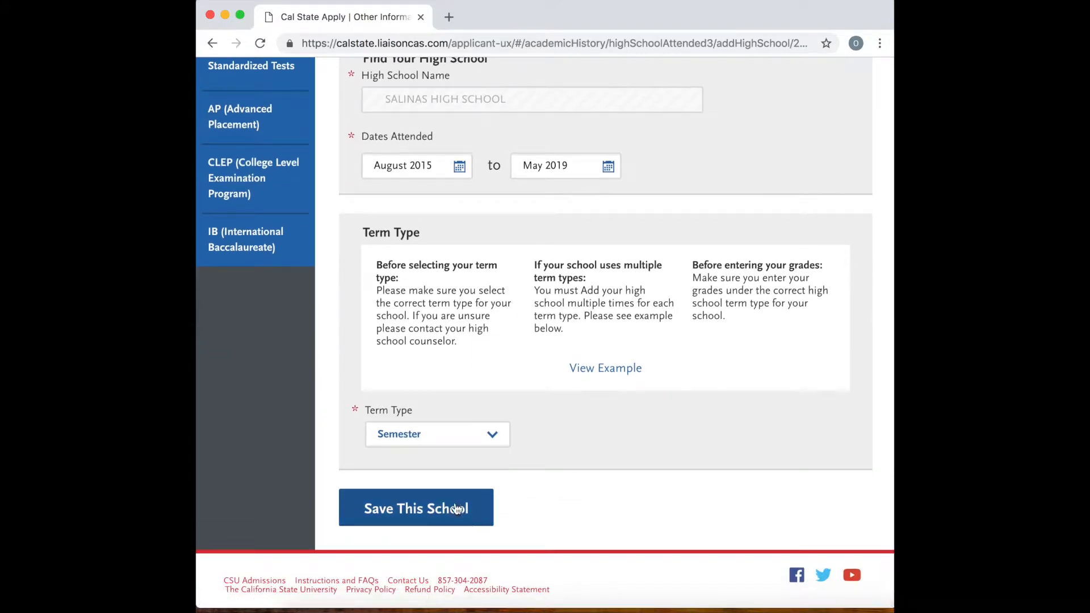
click(457, 508)
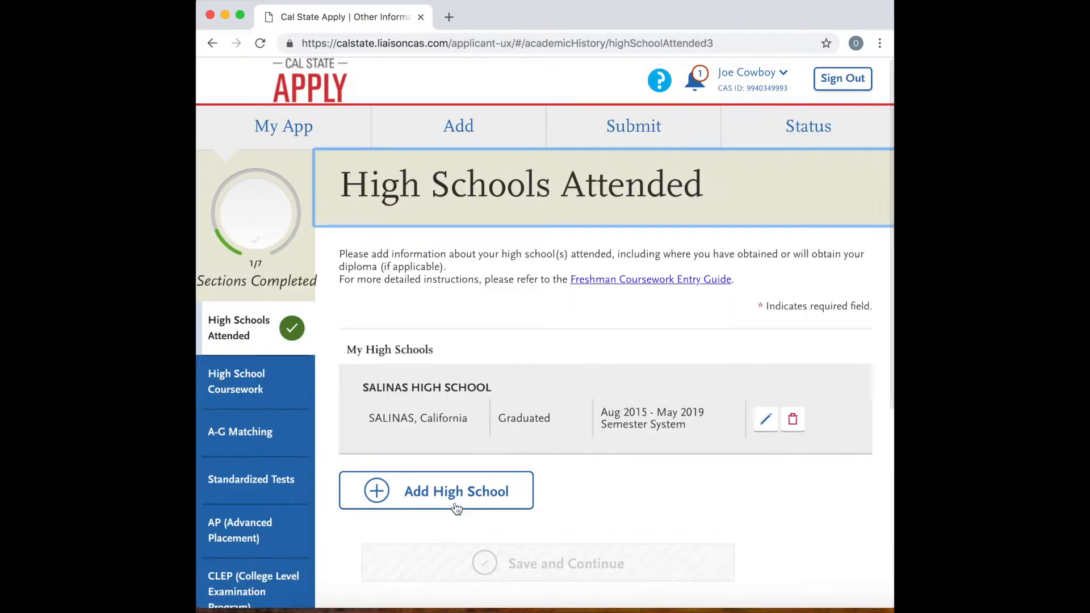
scroll(559, 522, down, 7)
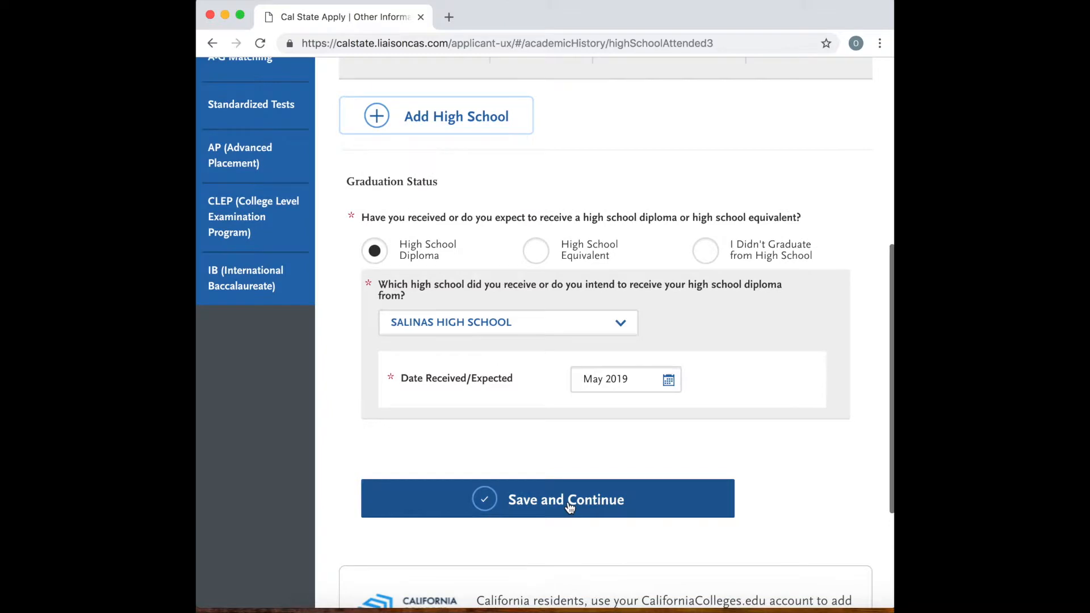
click(567, 501)
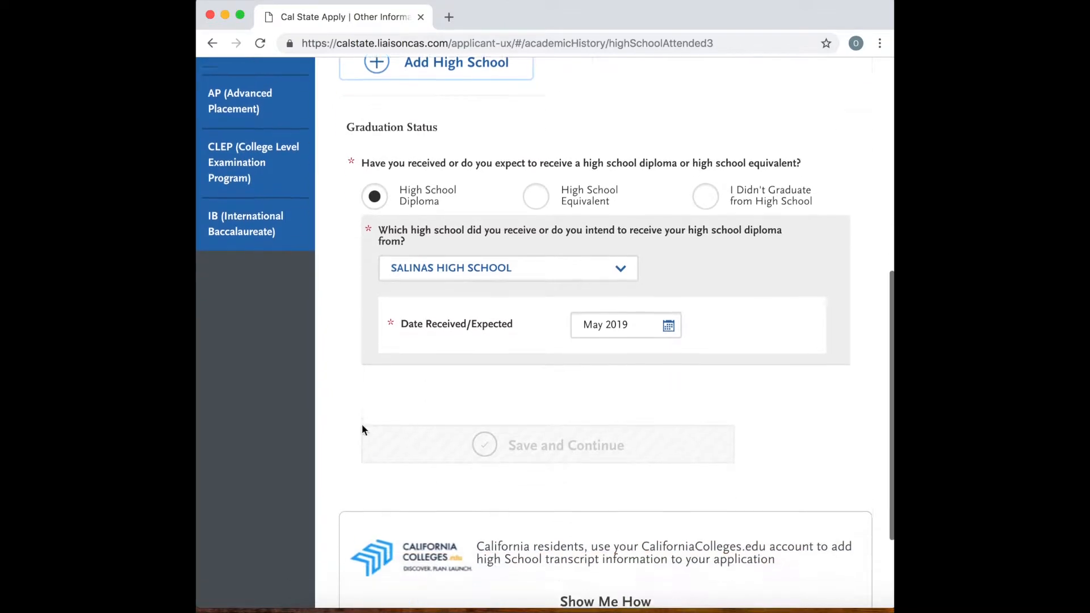
In High School Coursework, add a 9th Grade level at (Semester) SALINAS HIGH SCHOOL for the 2015-2016 school year.
scroll(362, 423, up, 4)
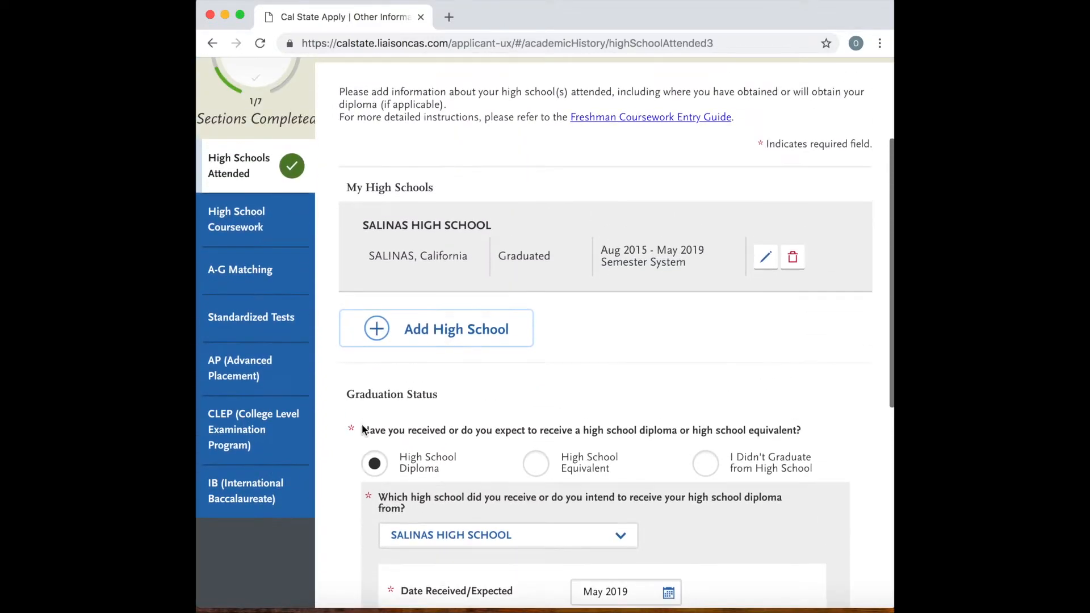
click(269, 219)
scroll(658, 325, down, 3)
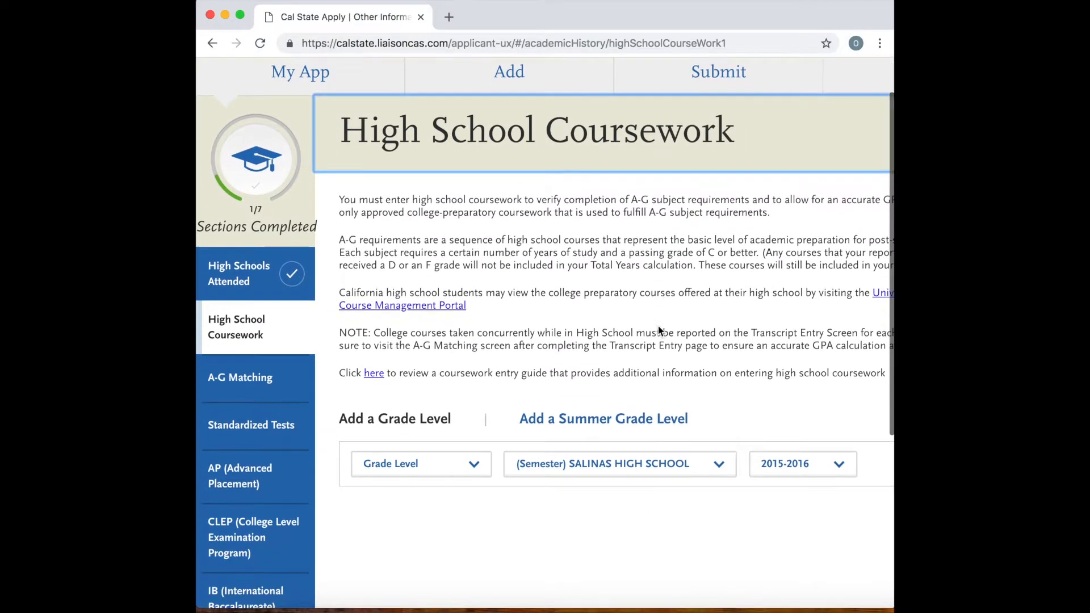
click(474, 372)
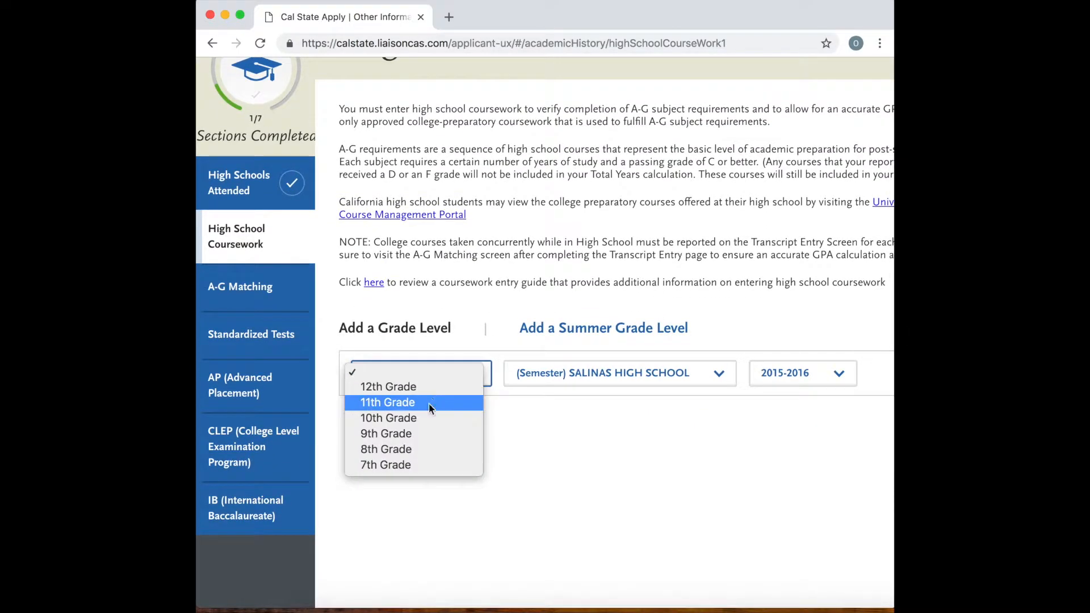
click(414, 435)
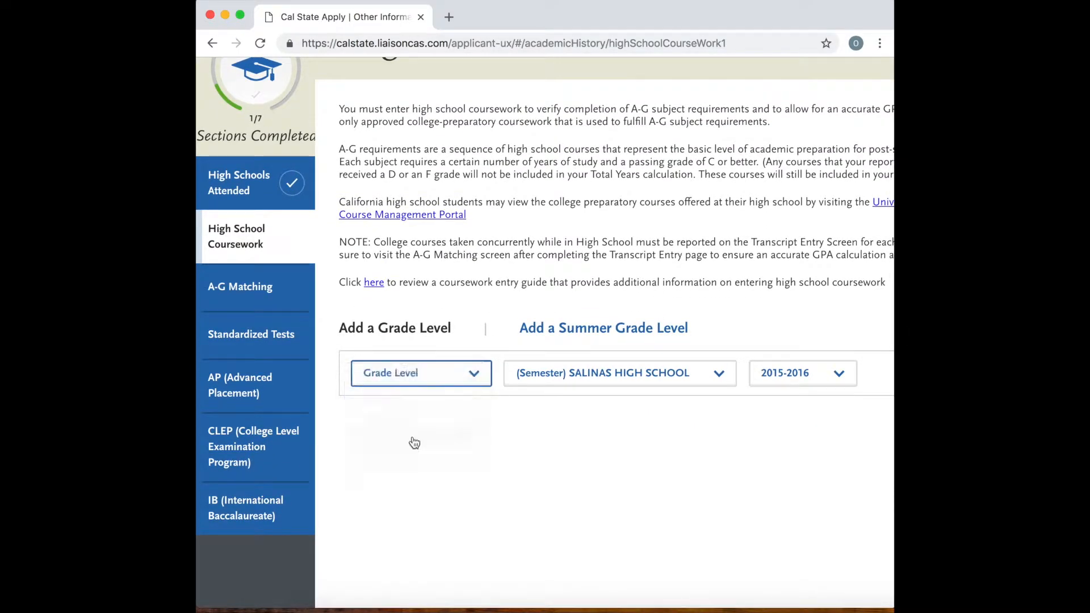
click(646, 373)
click(654, 373)
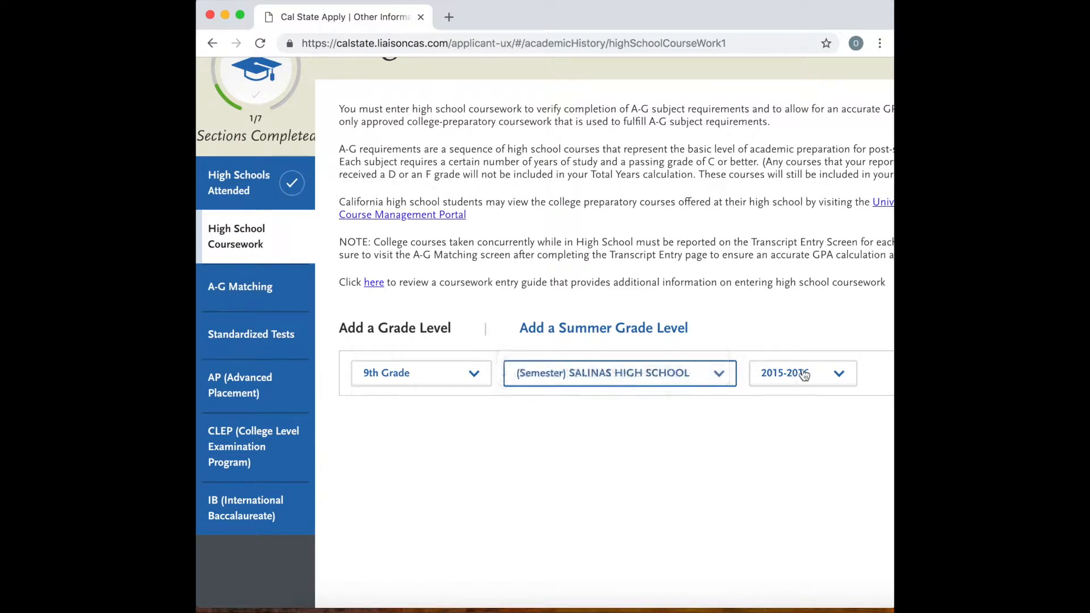
click(844, 376)
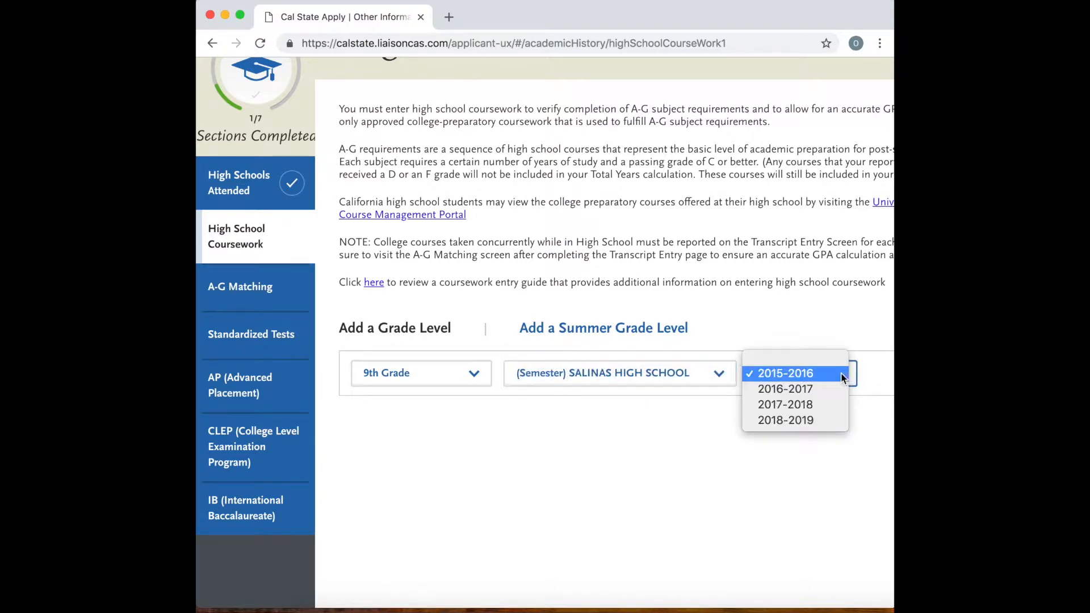
click(819, 376)
scroll(852, 392, right, 5)
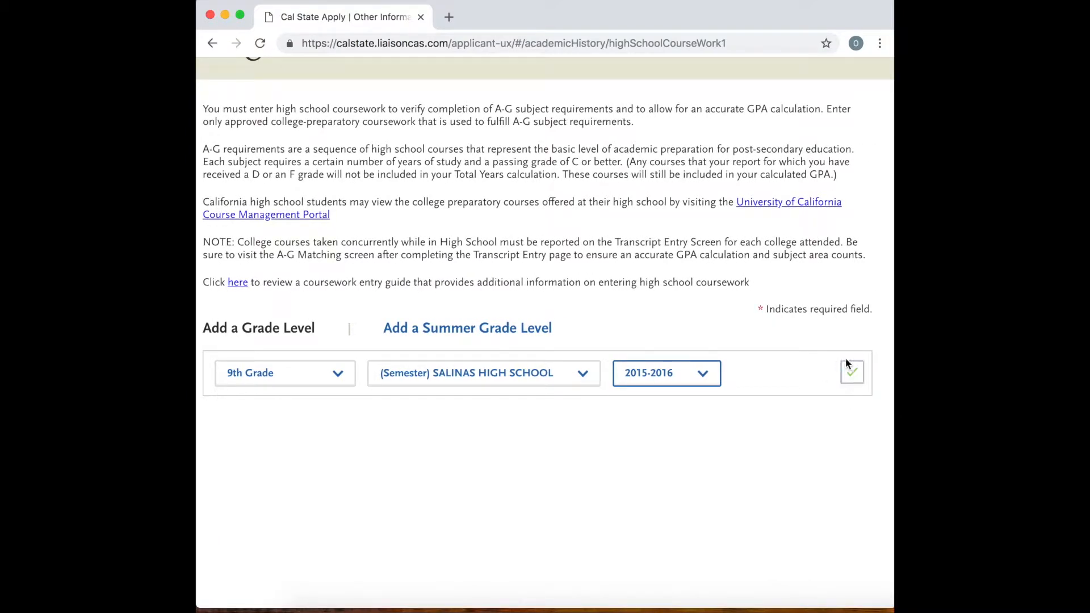
click(854, 373)
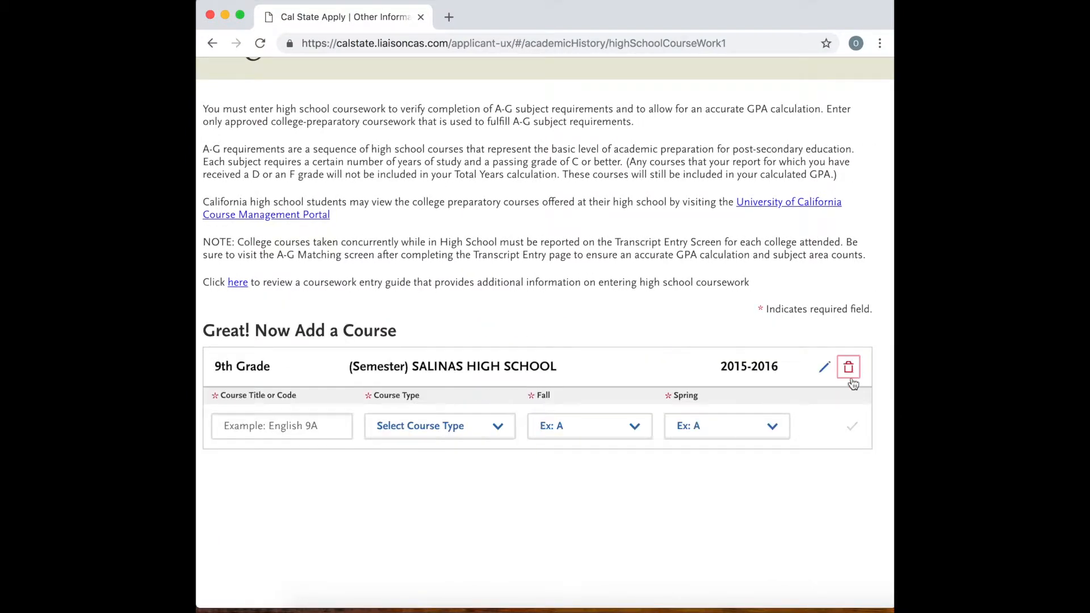
Enter English 9 as the title of the first 9th grade course and set its course type to None.
scroll(680, 472, left, 3)
click(405, 426)
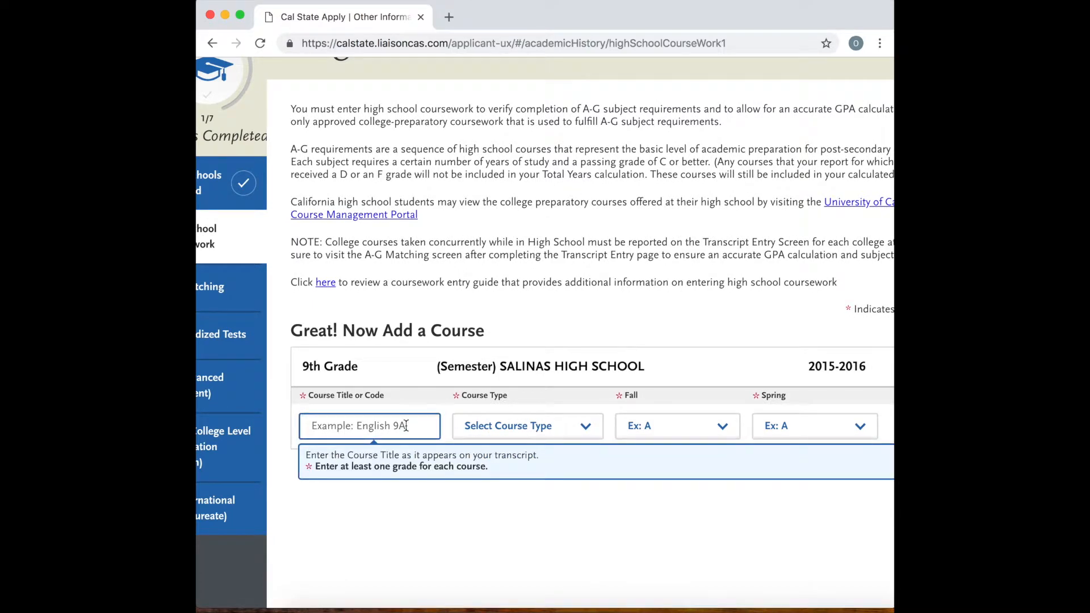
text(eng)
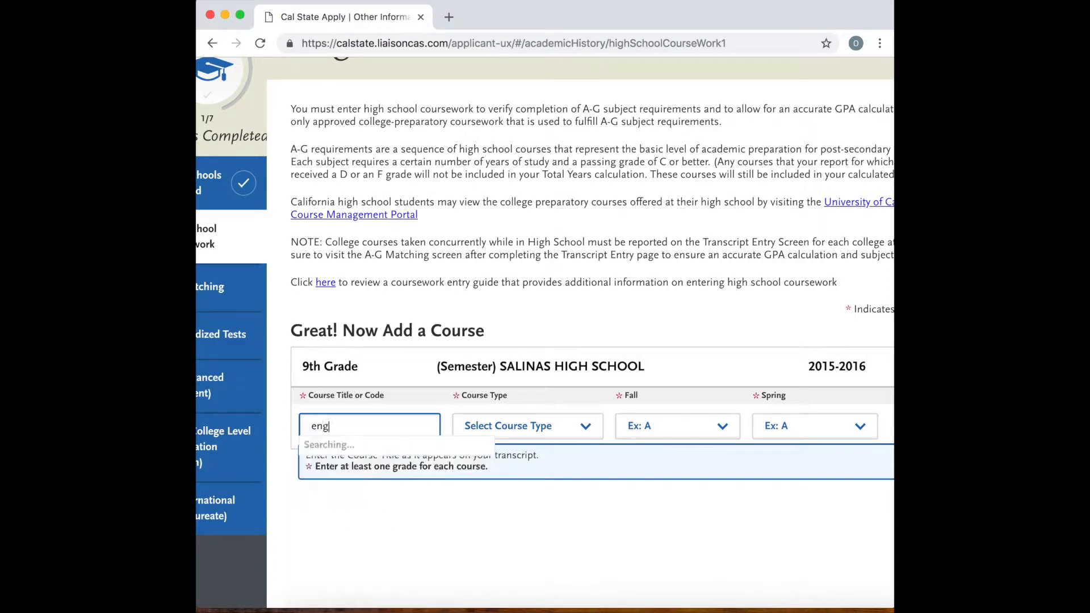
text(lish)
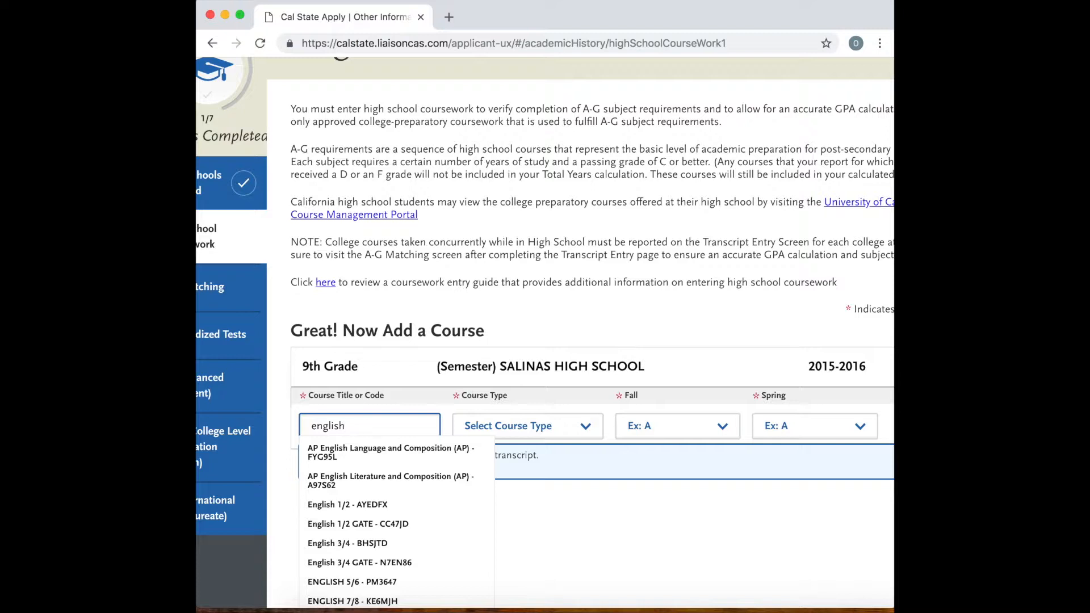
text(9)
click(315, 426)
key(BackSpace)
text(E)
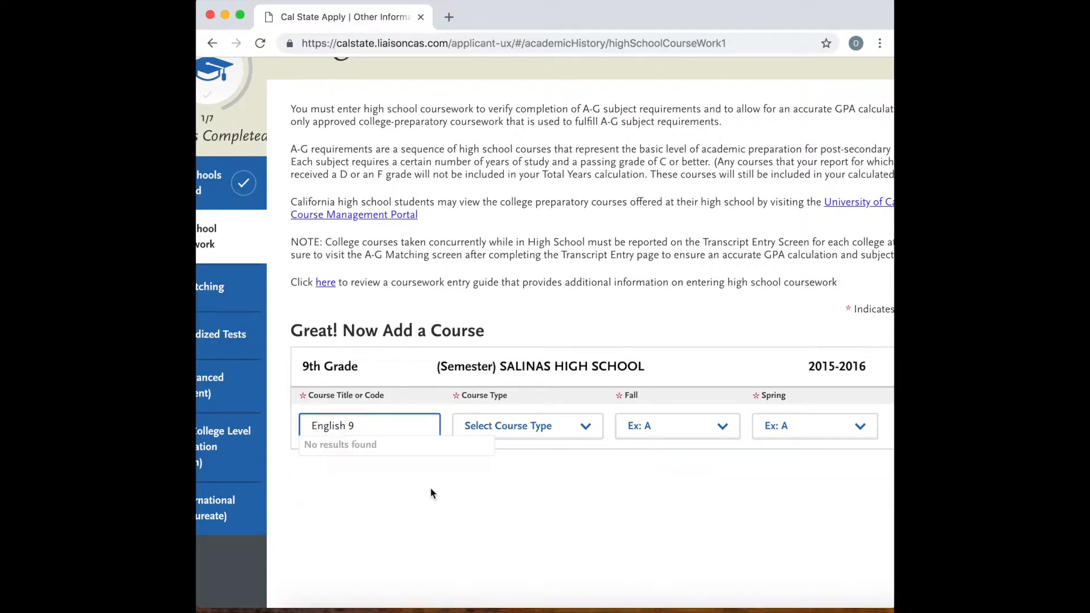
click(528, 424)
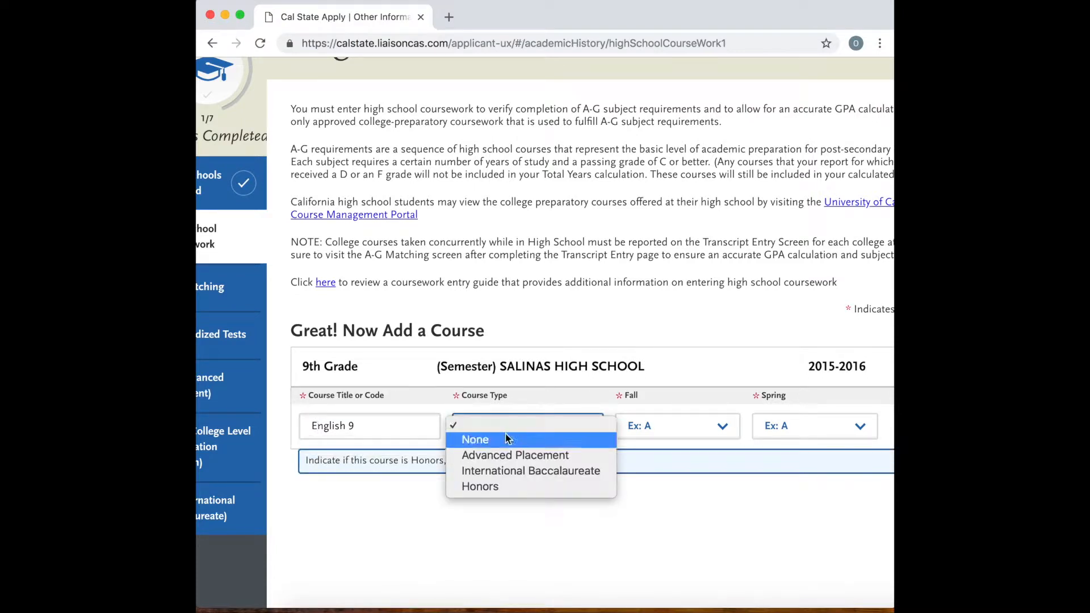
click(509, 439)
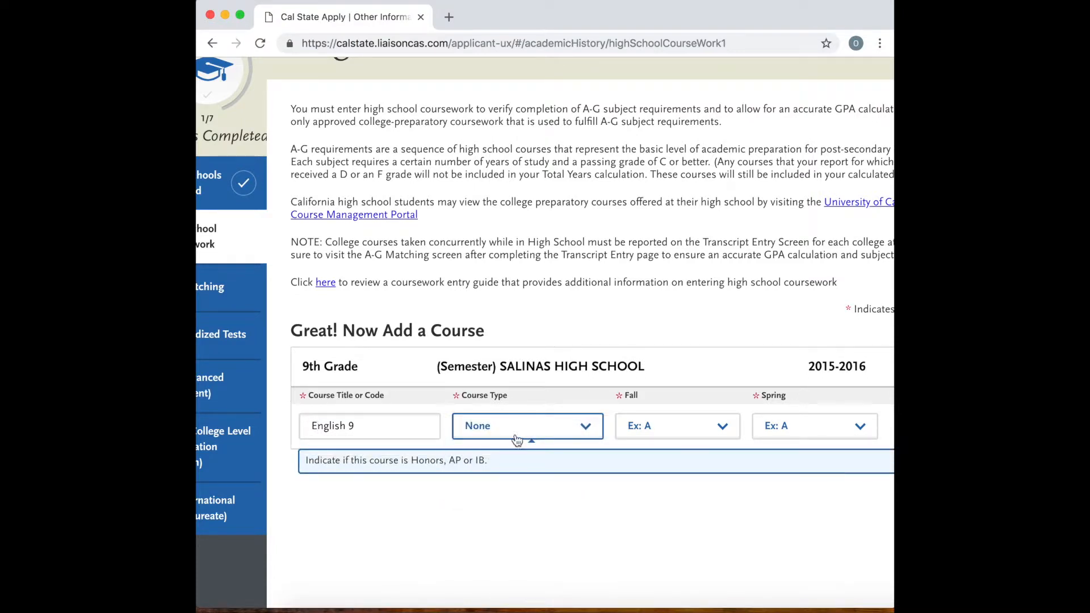
Set the Fall and Spring grades of English 9 to A and save the course.
click(682, 430)
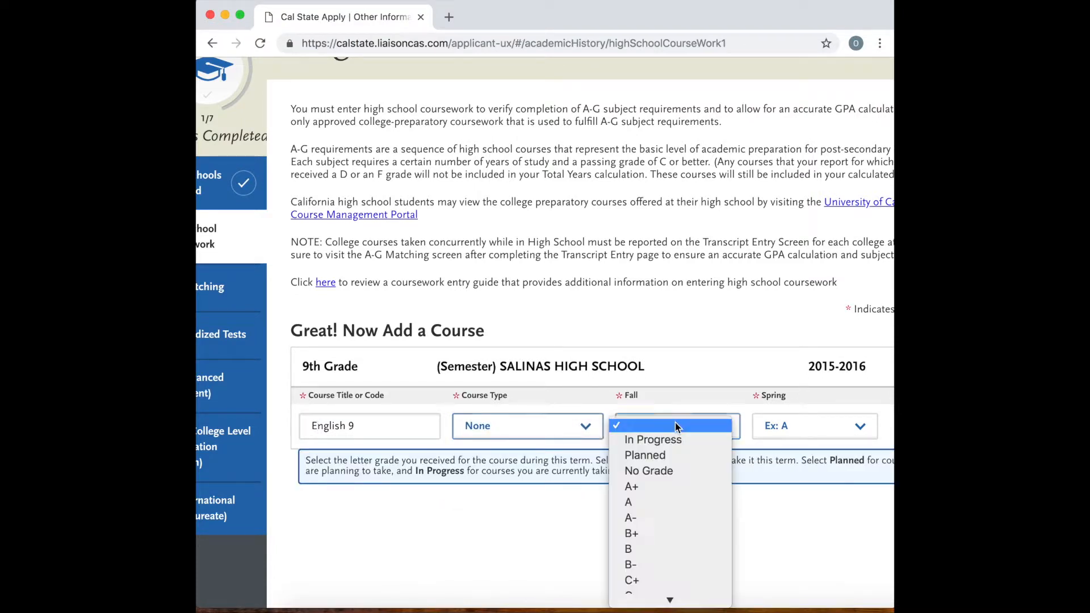
click(639, 502)
click(790, 424)
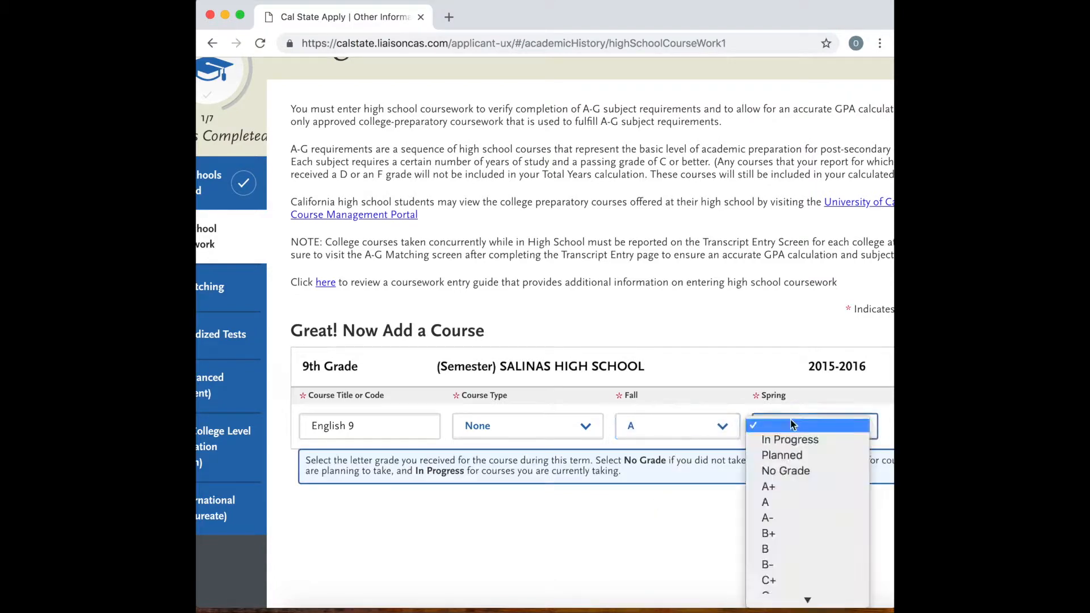
click(776, 507)
scroll(814, 446, right, 3)
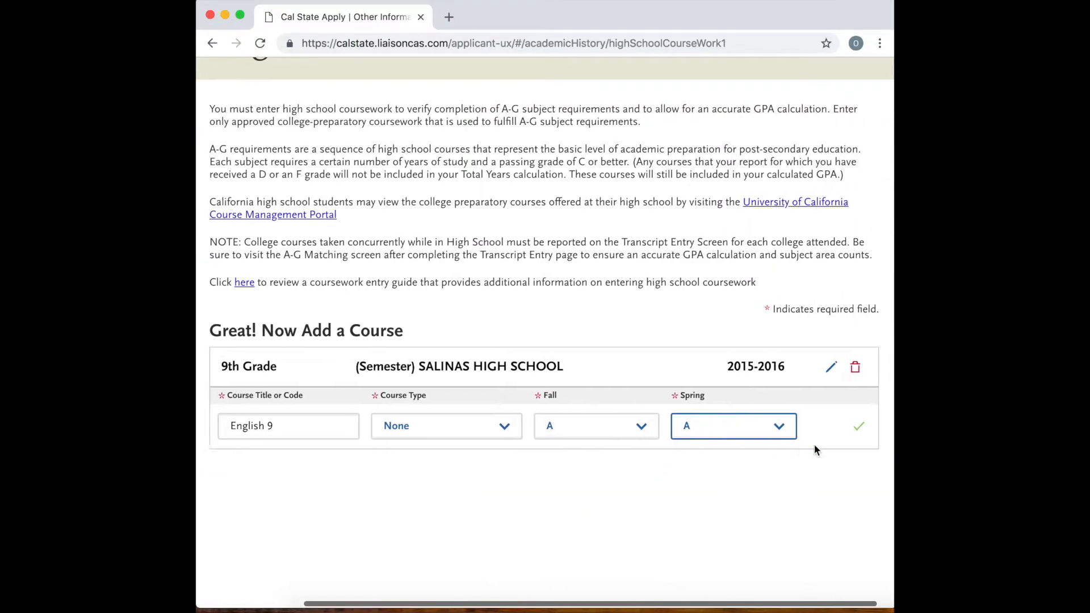
click(851, 427)
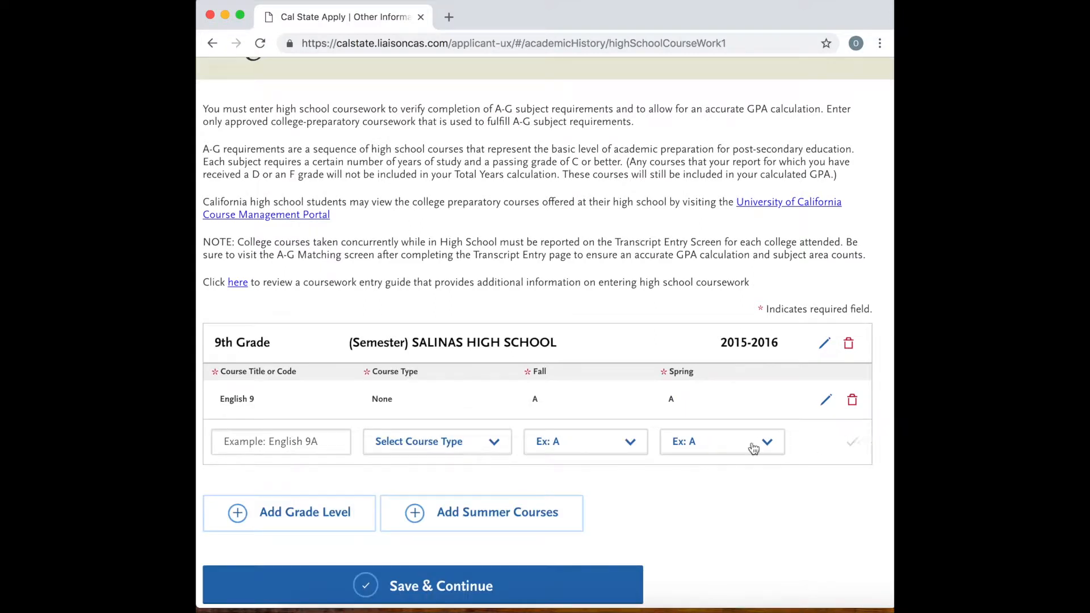
Add Mathematics I - CRFCGN to the 9th grade courses with an A for both Fall and Spring, and save it.
scroll(568, 443, left, 3)
click(343, 441)
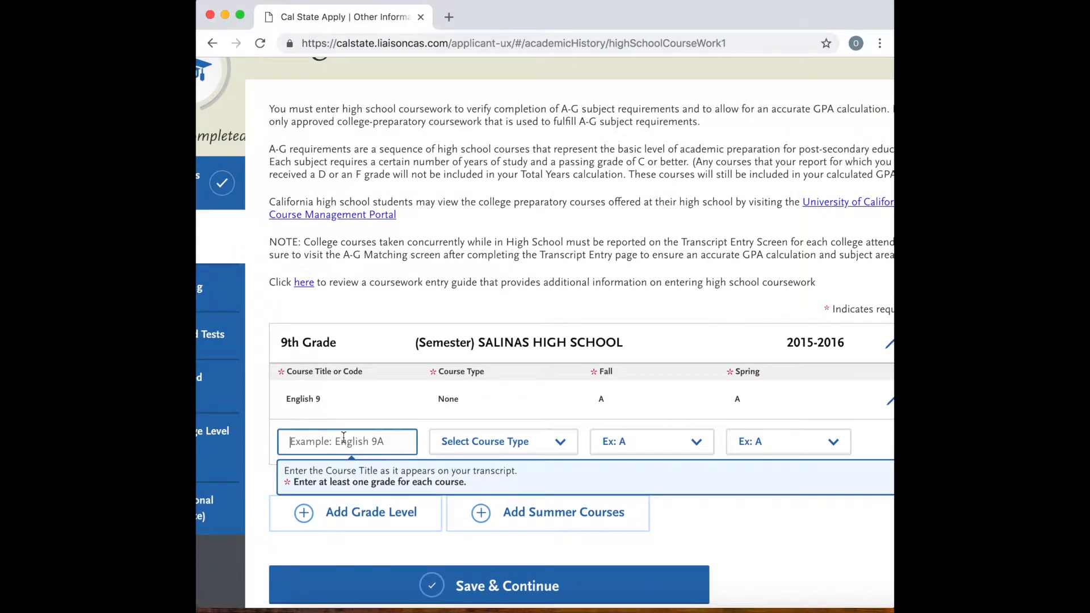
text(Mathe)
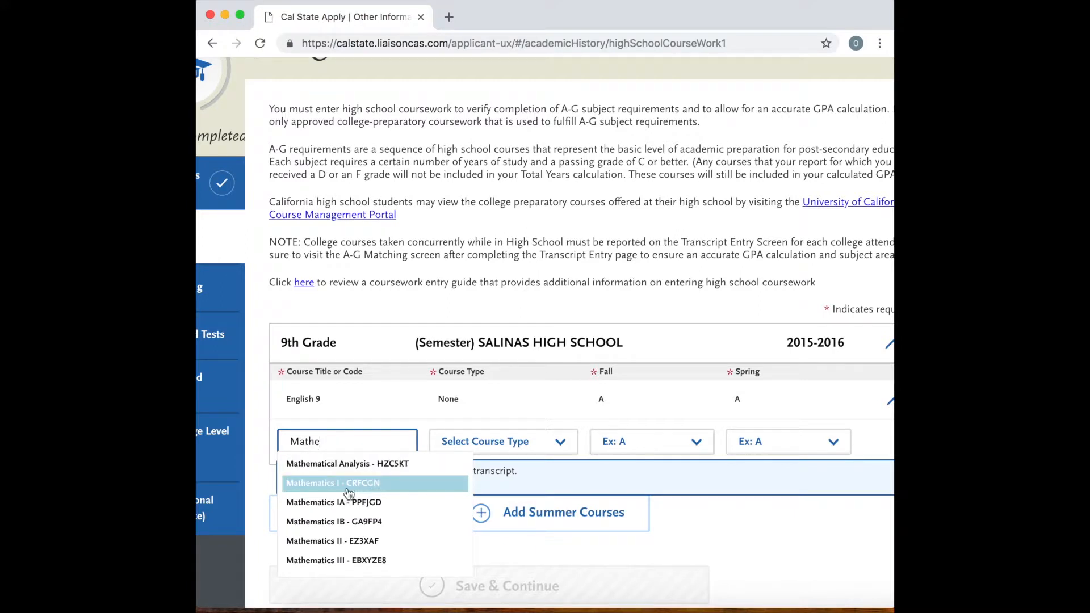
click(350, 490)
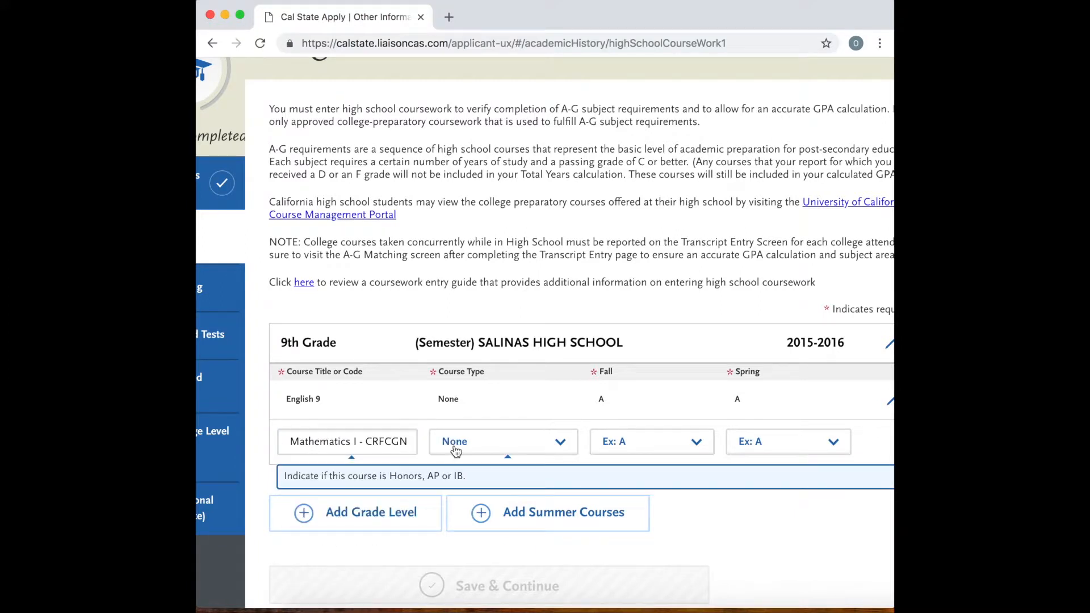
click(673, 444)
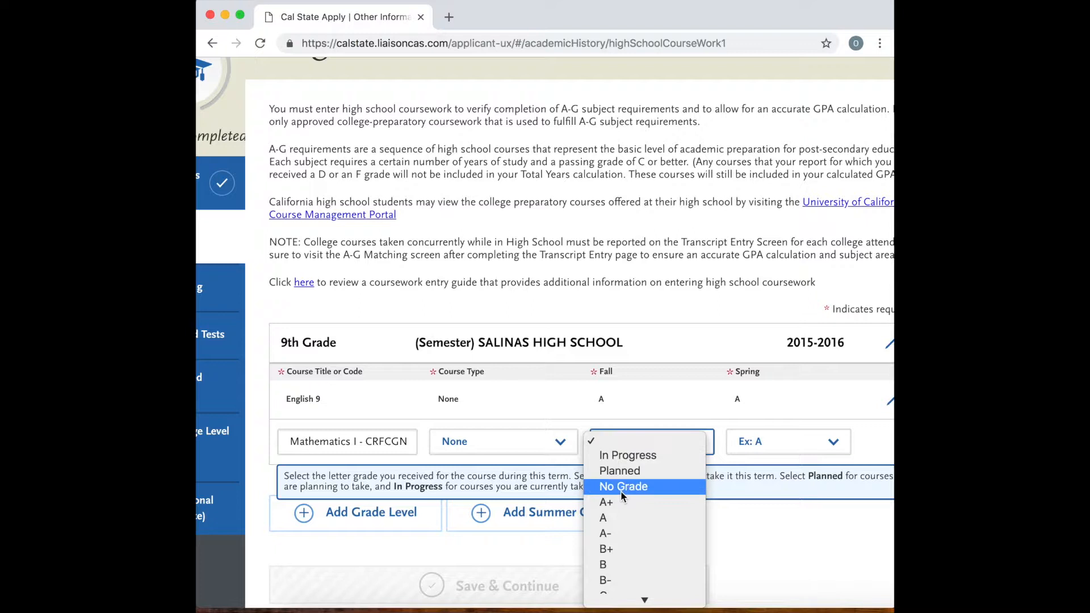
click(615, 515)
click(781, 440)
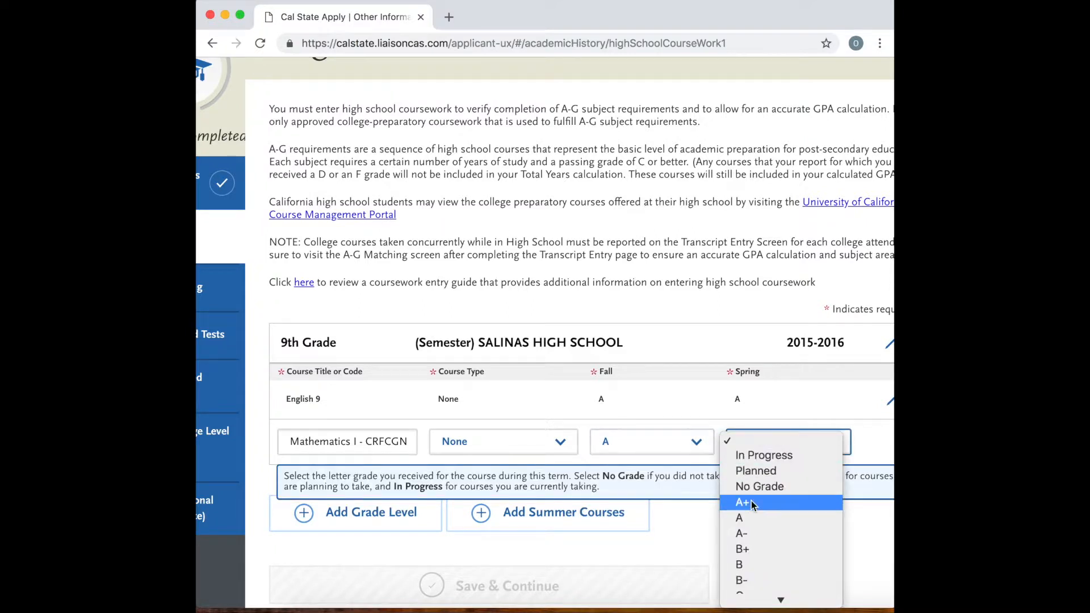
click(748, 520)
scroll(852, 454, right, 2)
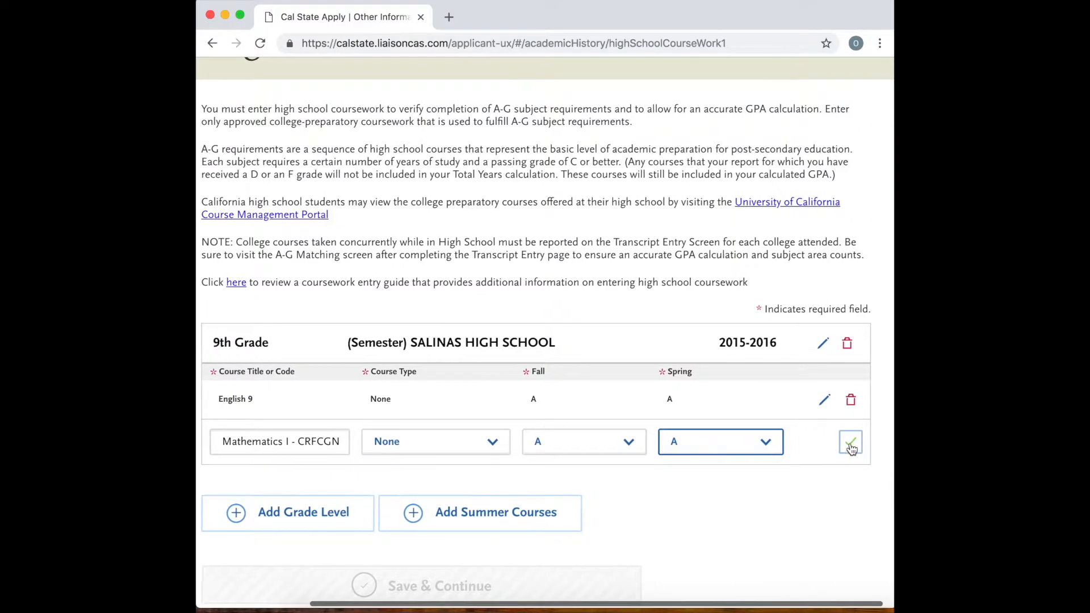
click(852, 442)
Add Biology Lab 1/2 - EFDWMN to the 9th grade courses with an A for both Fall and Spring, and save it.
scroll(691, 447, left, 2)
click(344, 485)
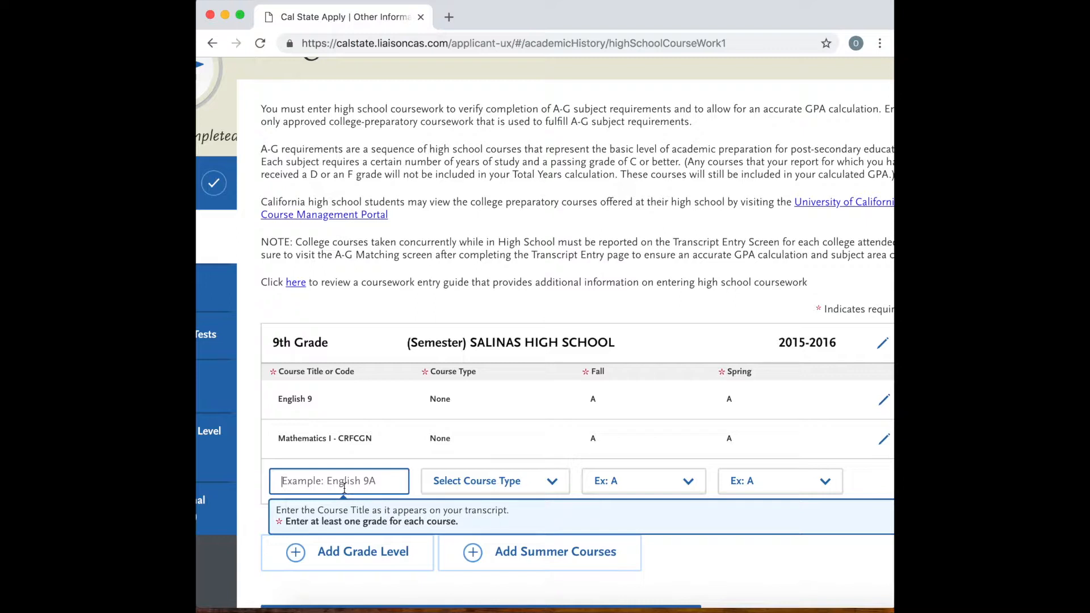
text(bio)
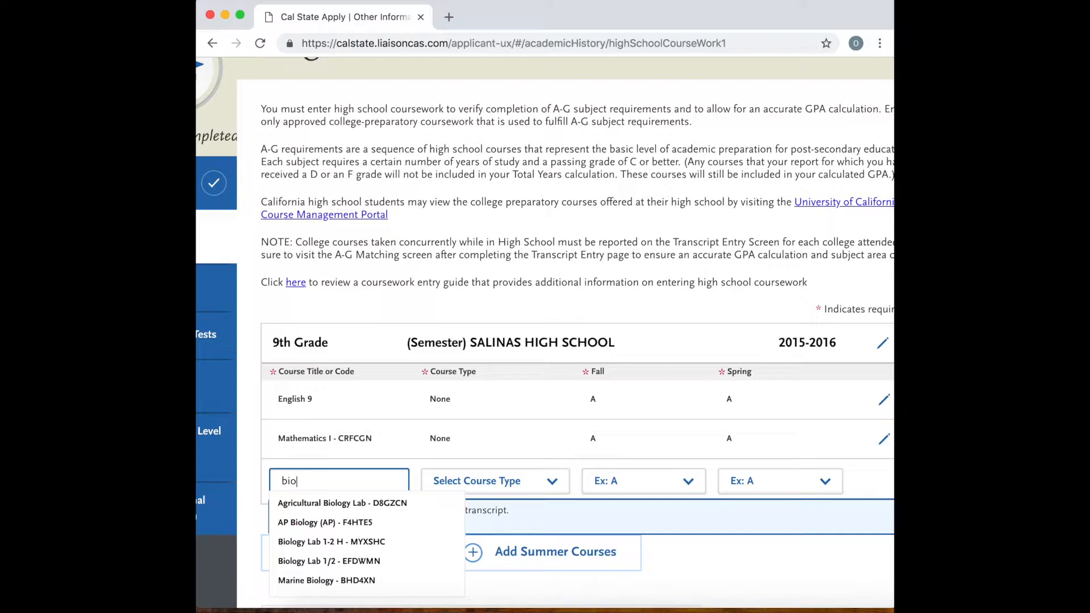
click(345, 562)
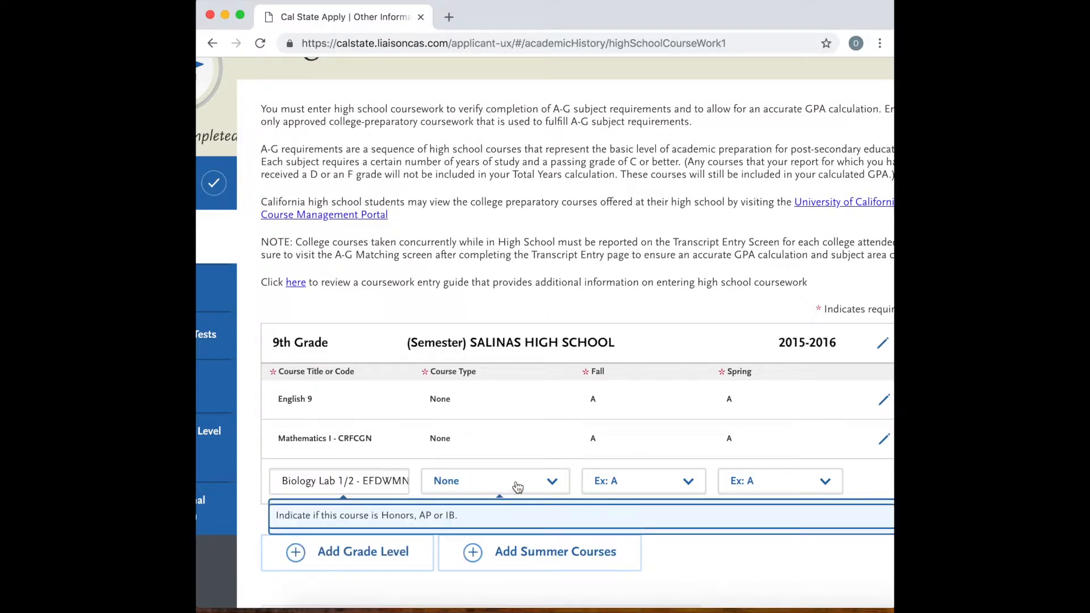
click(591, 485)
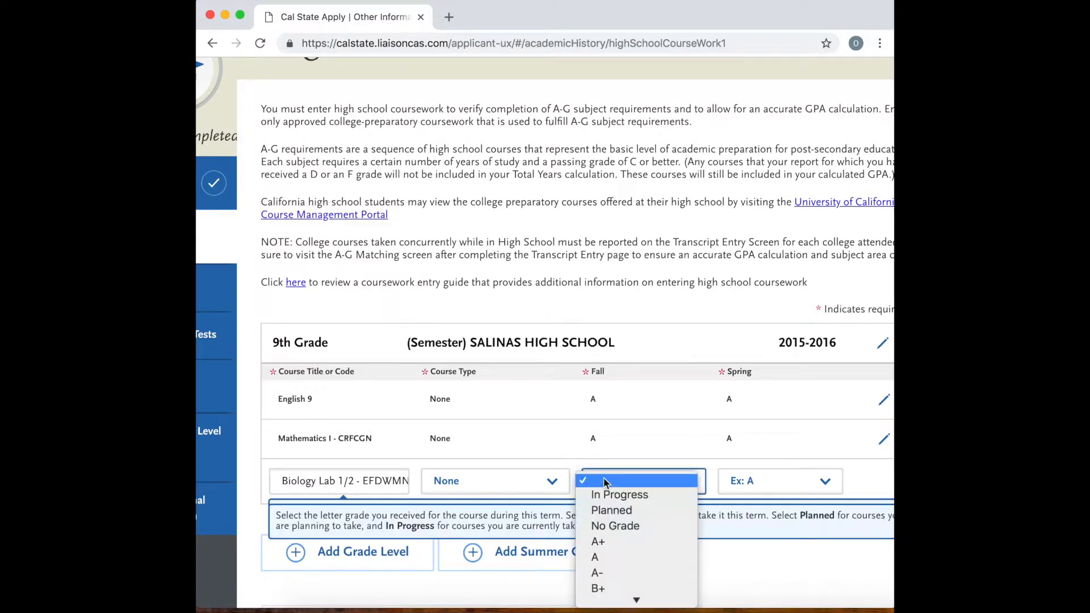
click(598, 558)
click(755, 481)
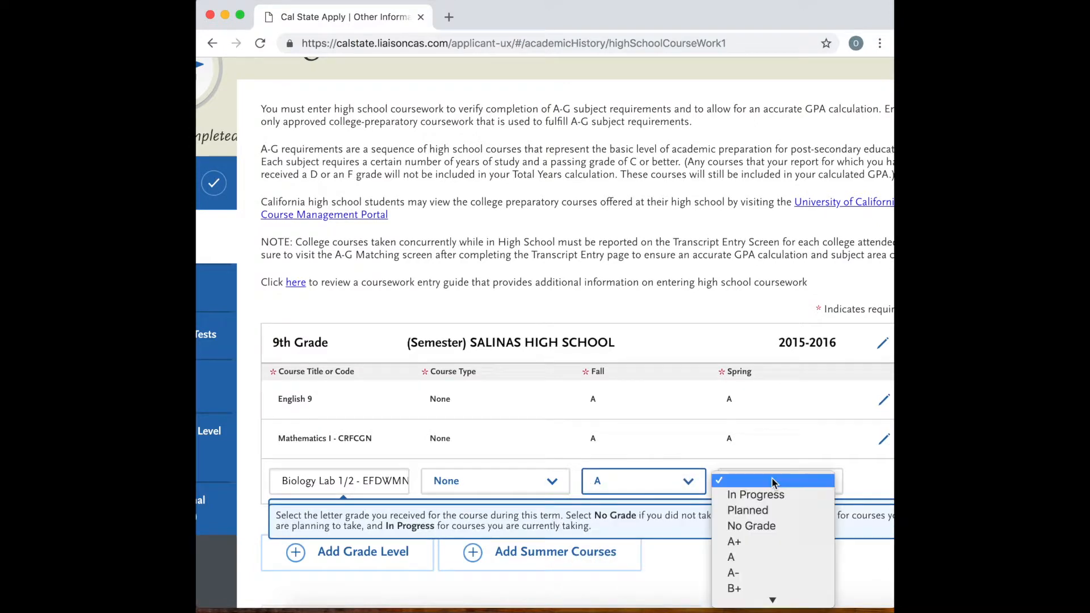
click(744, 556)
scroll(852, 467, right, 2)
click(850, 485)
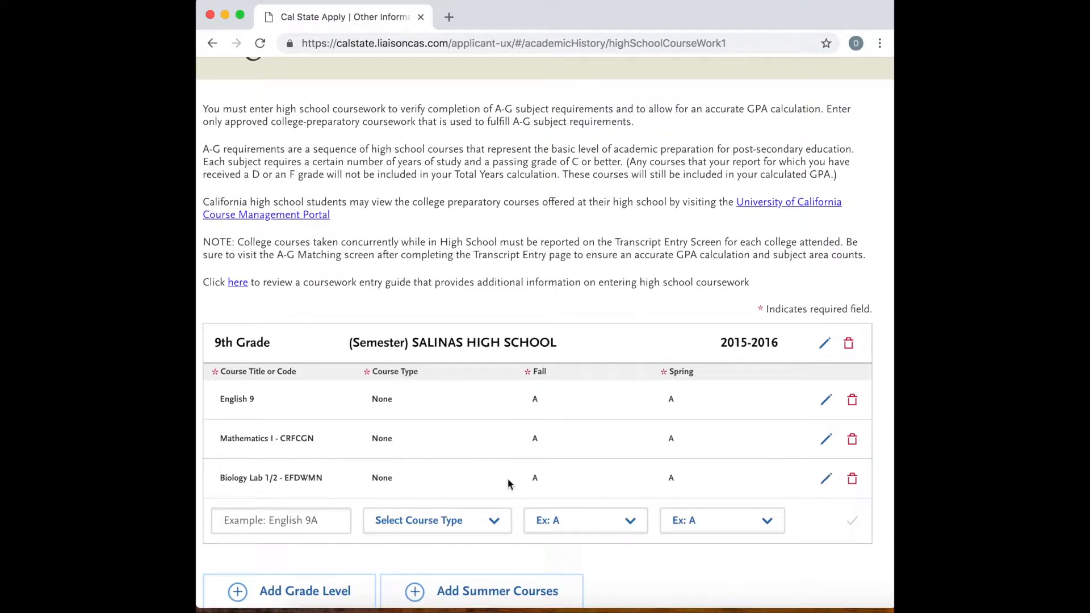
Add Health to the 9th grade courses with course type None, a Fall grade of C and a Spring grade of C-, and save it.
click(259, 518)
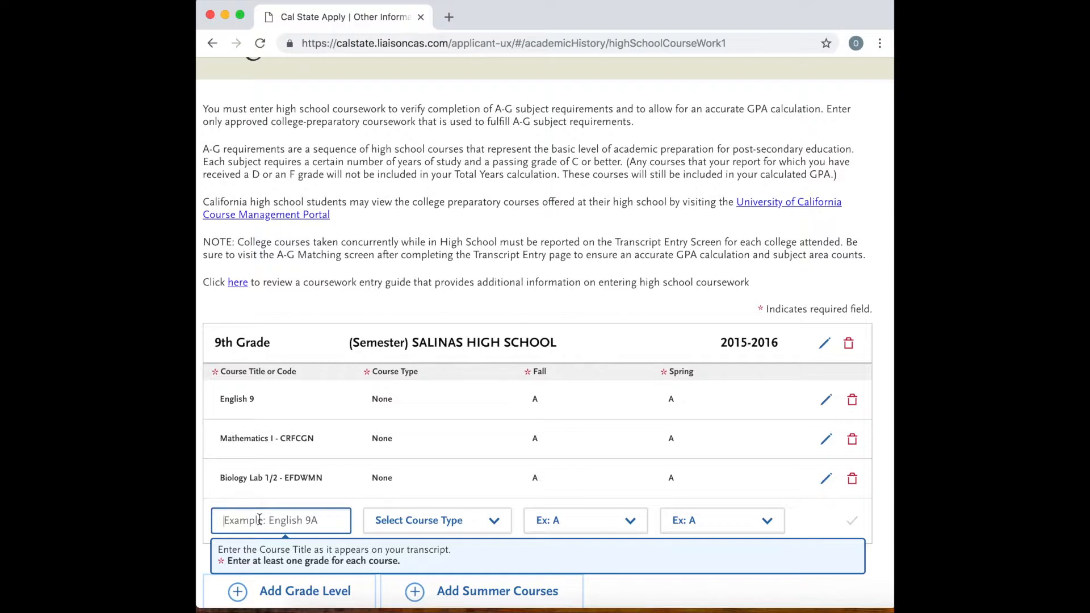
text(Health)
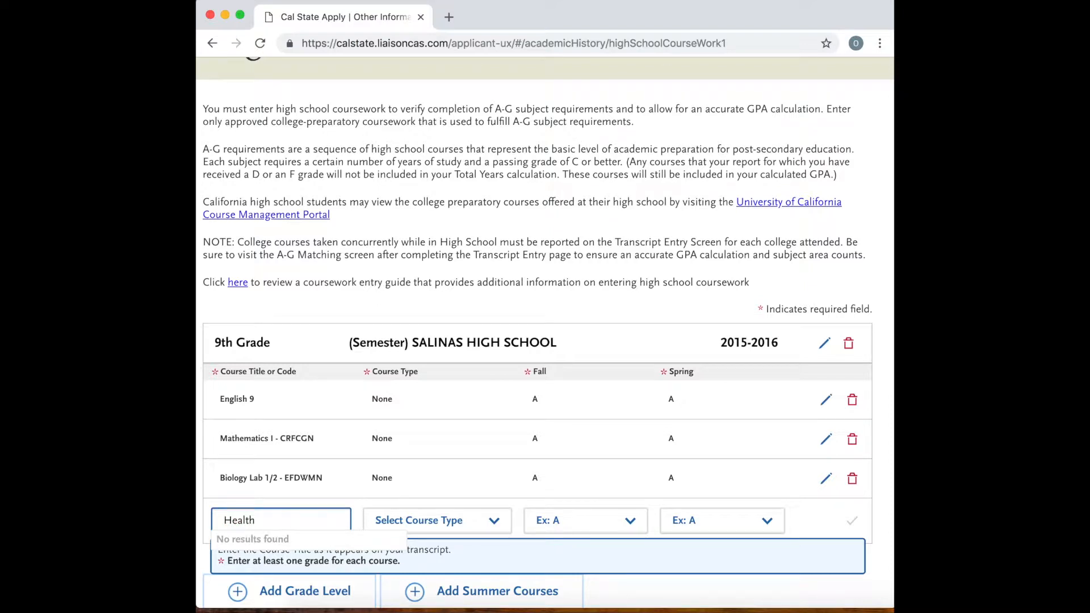
click(493, 521)
click(457, 534)
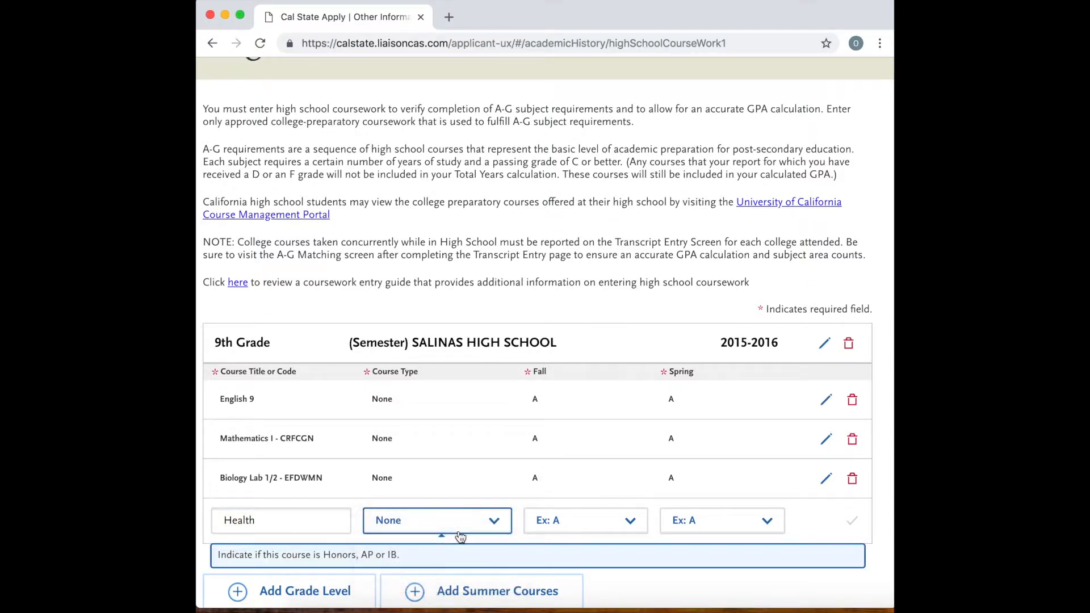
click(595, 521)
scroll(576, 557, down, 3)
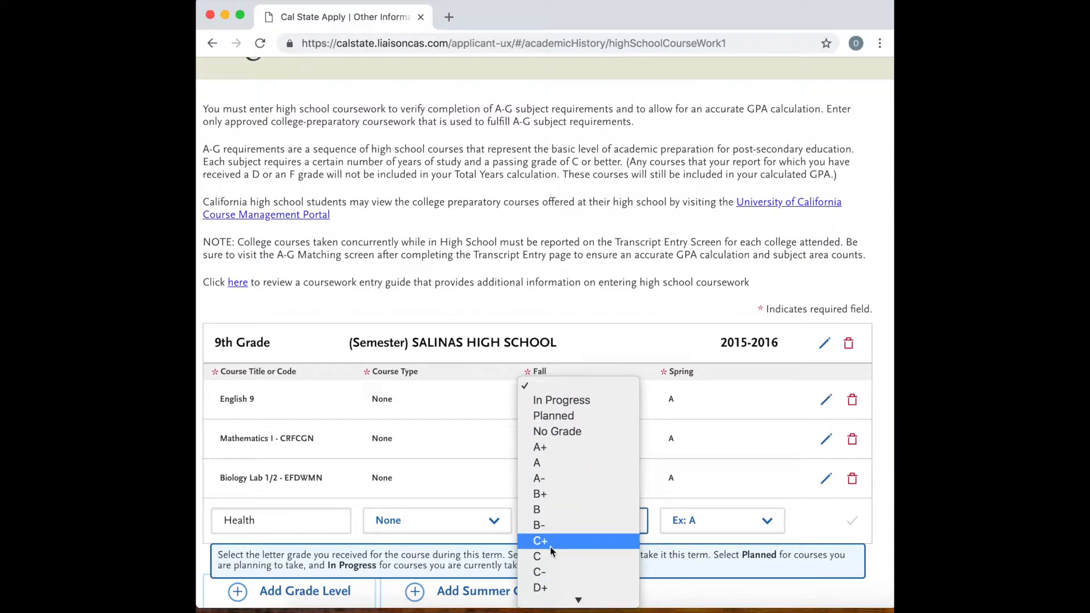
click(547, 559)
click(692, 522)
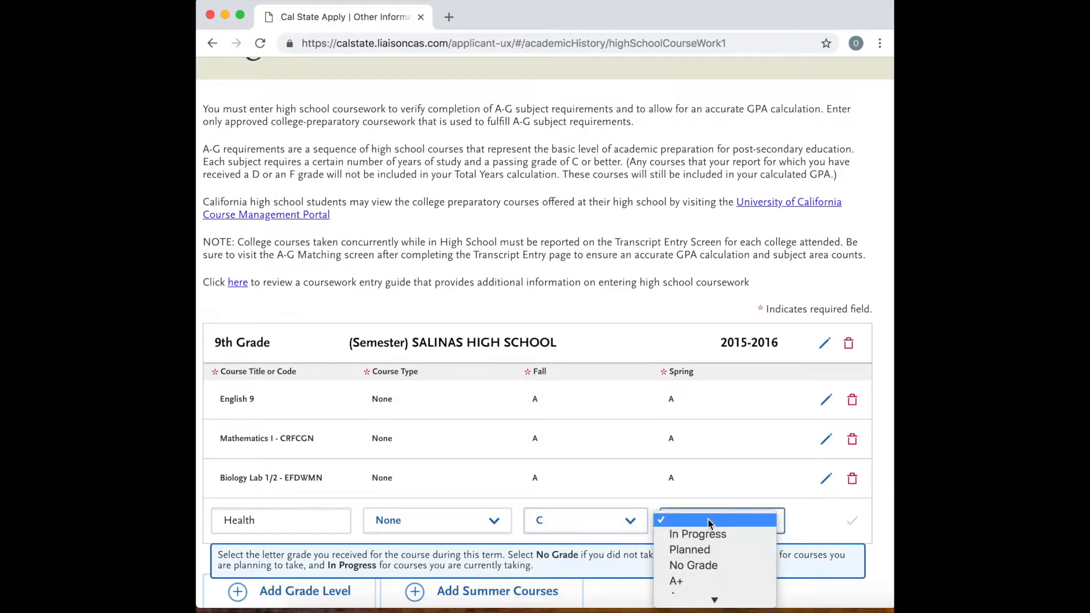
scroll(691, 569, down, 3)
click(684, 518)
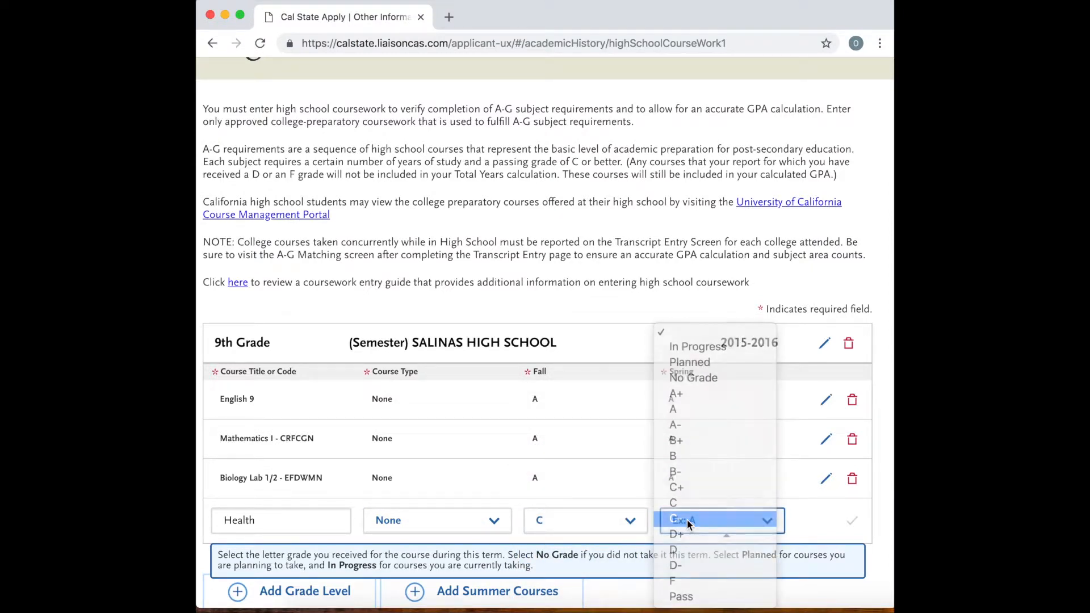
click(852, 520)
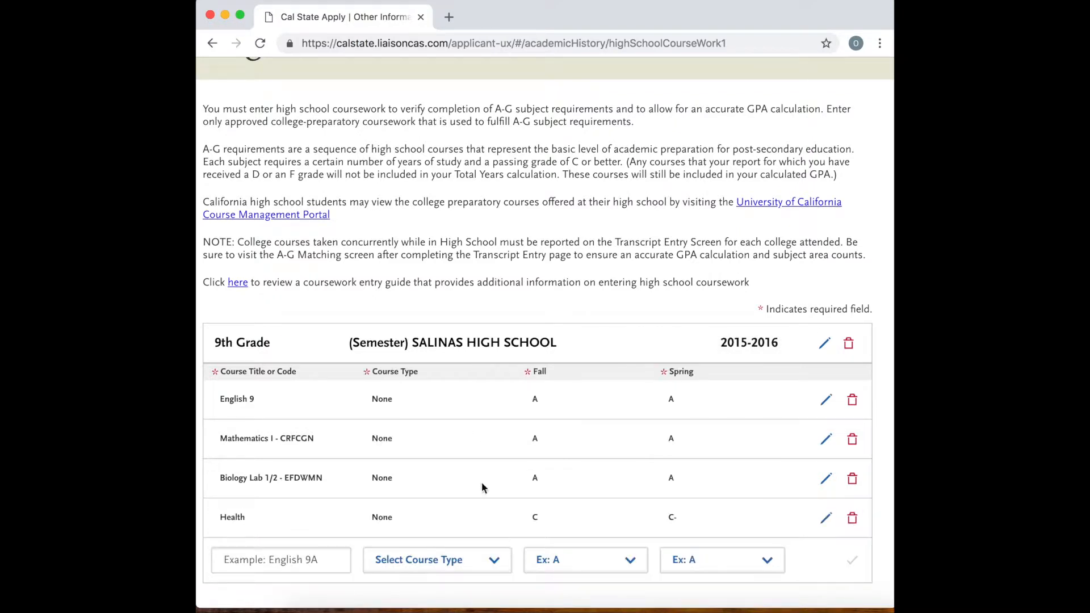
Add a 10th Grade level at (Semester) SALINAS HIGH SCHOOL for the 2016-2017 school year.
scroll(323, 530, down, 2)
scroll(323, 530, down, 3)
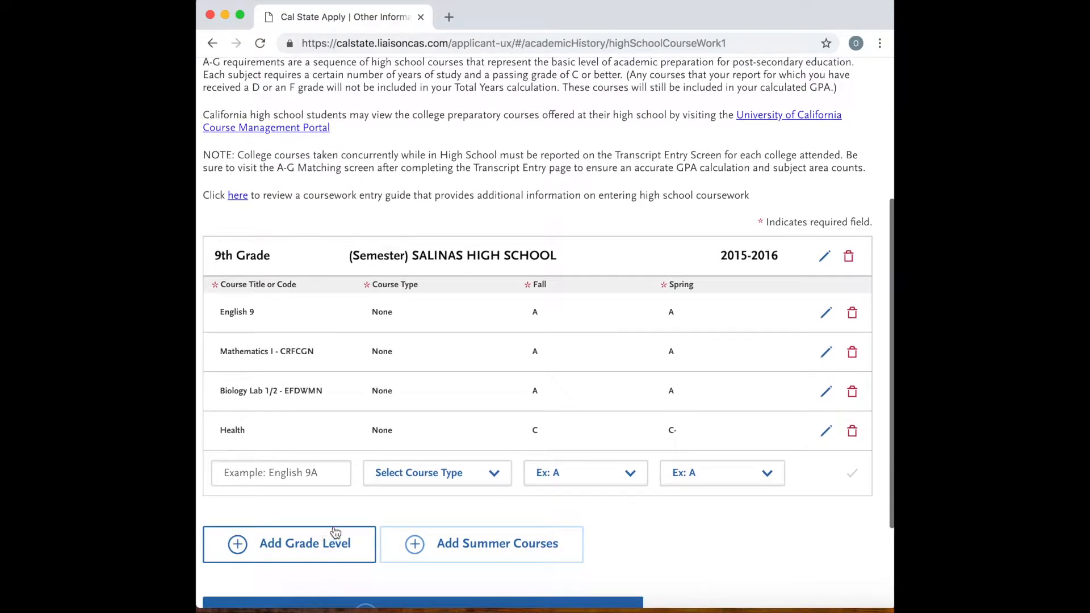
click(307, 545)
click(328, 551)
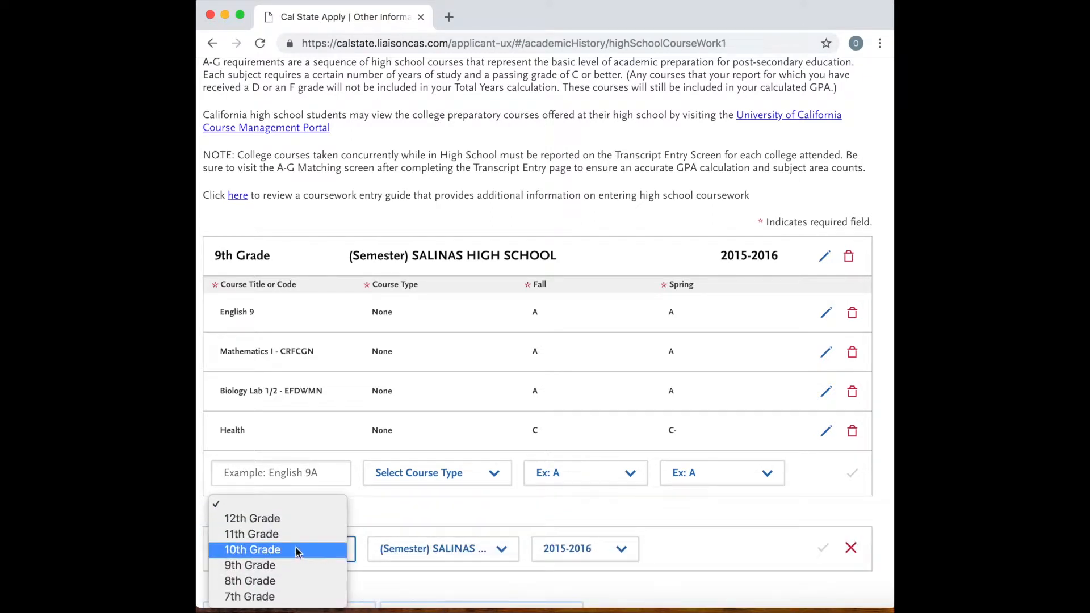
click(295, 550)
click(595, 550)
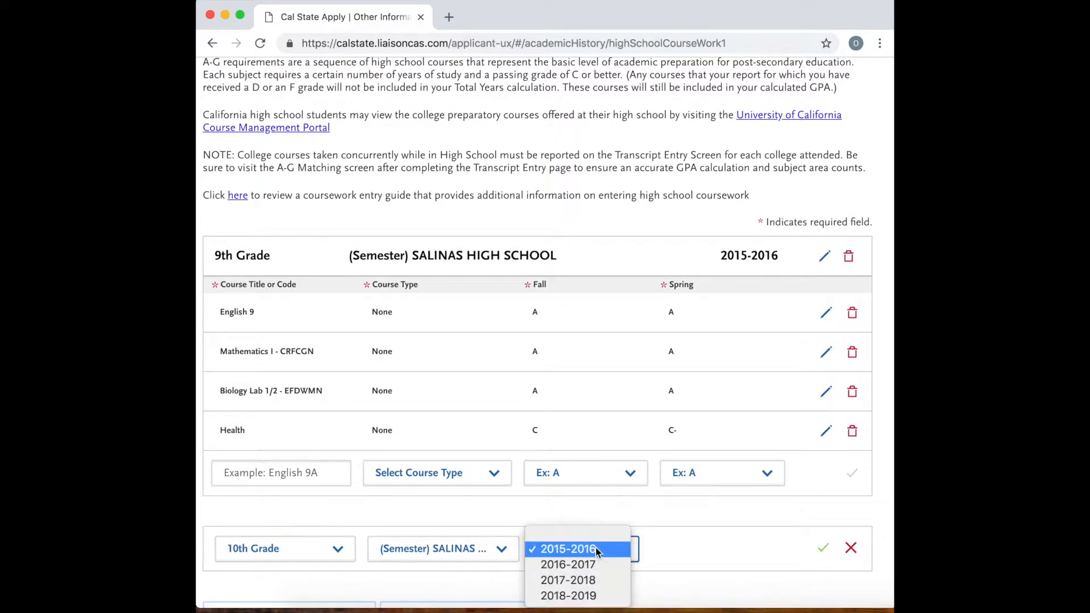
click(595, 563)
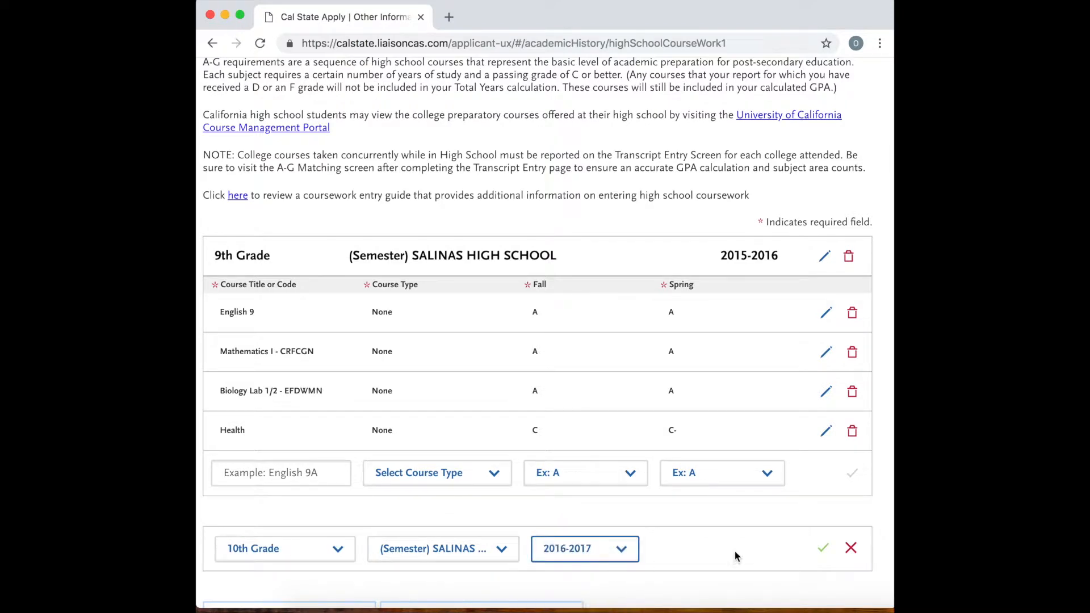
click(829, 549)
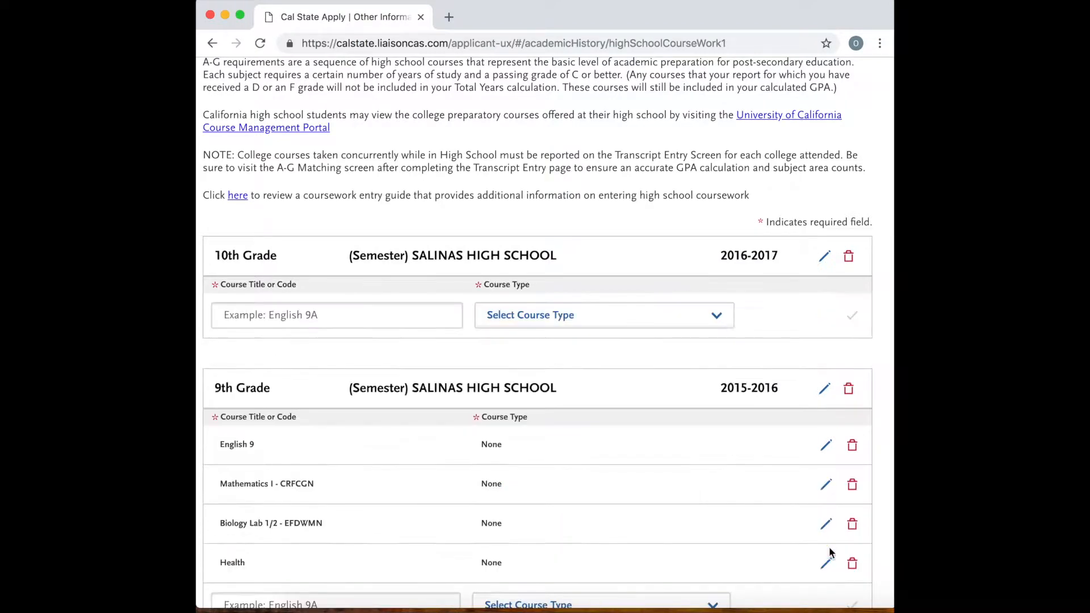
Add Mathematics II - EZ3XAF to the 10th grade courses with a Fall grade of C and a Spring grade of B+, and save it.
click(284, 316)
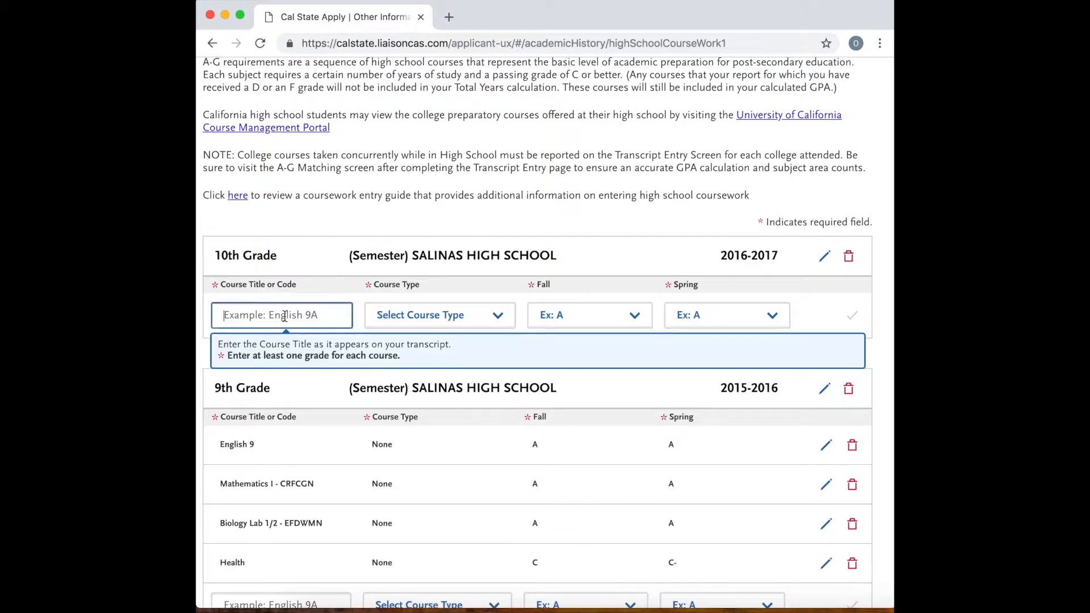
text(math)
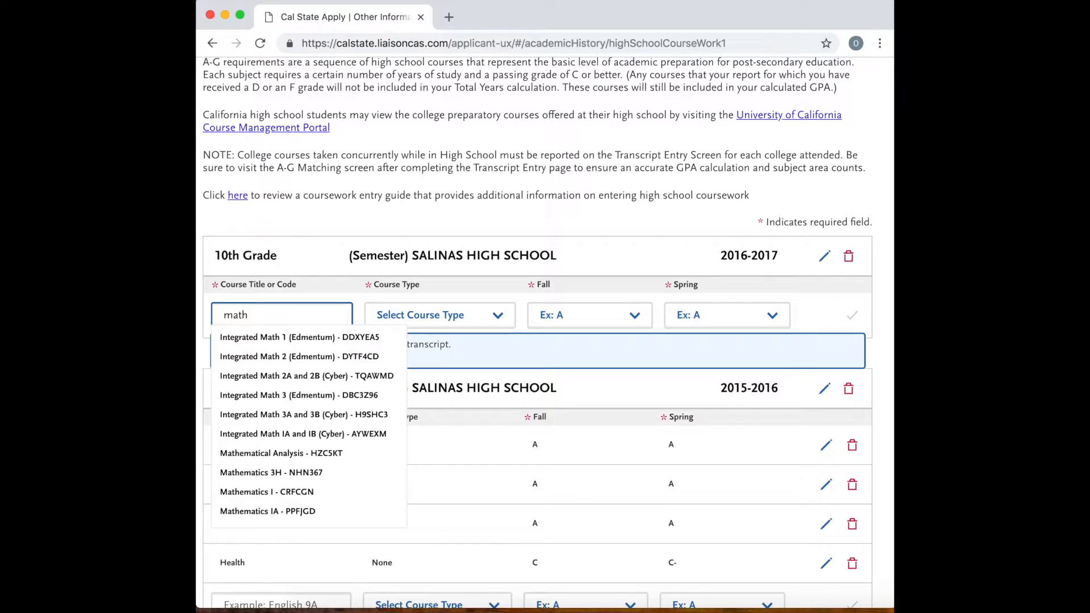
text(ema)
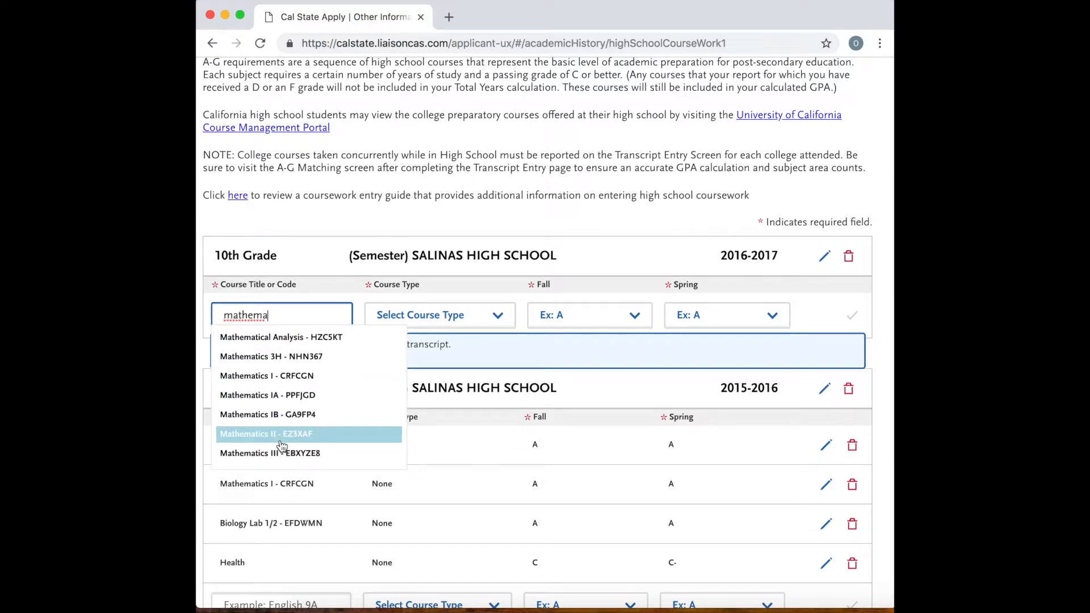
click(282, 434)
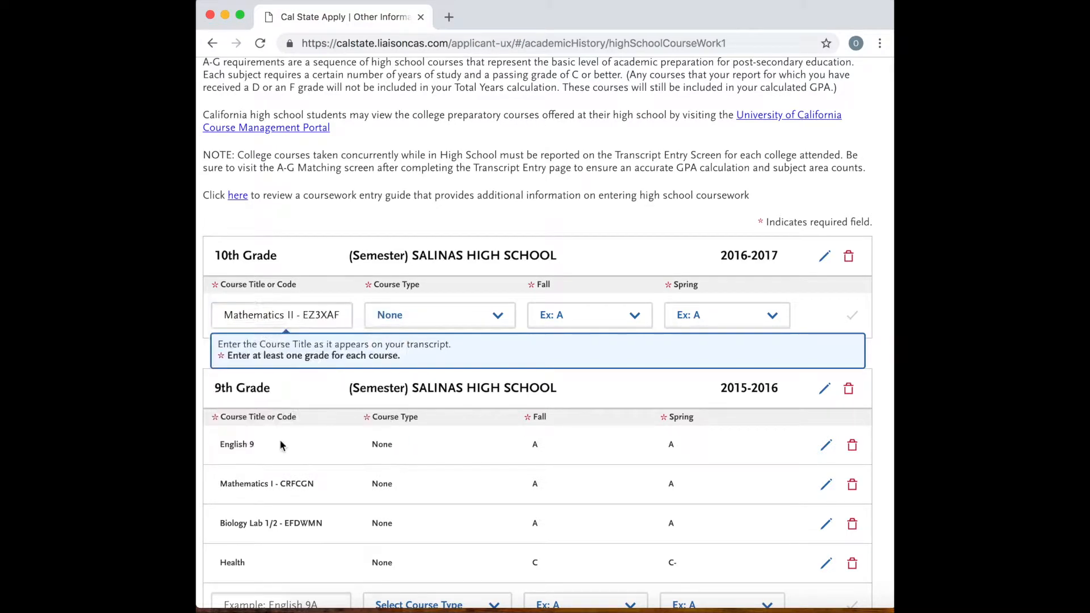
click(468, 316)
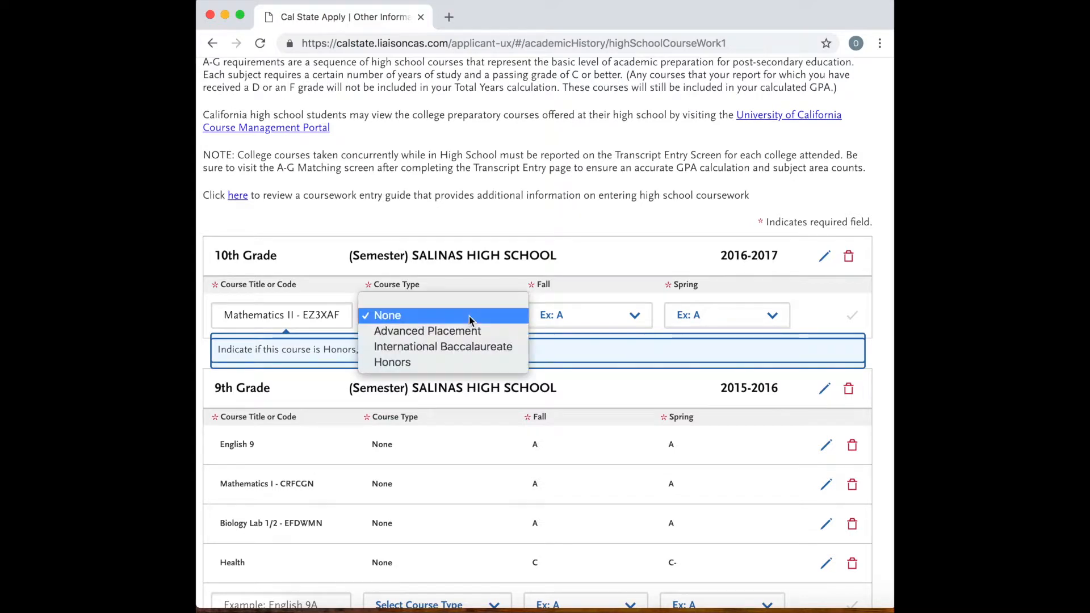
click(580, 315)
click(580, 314)
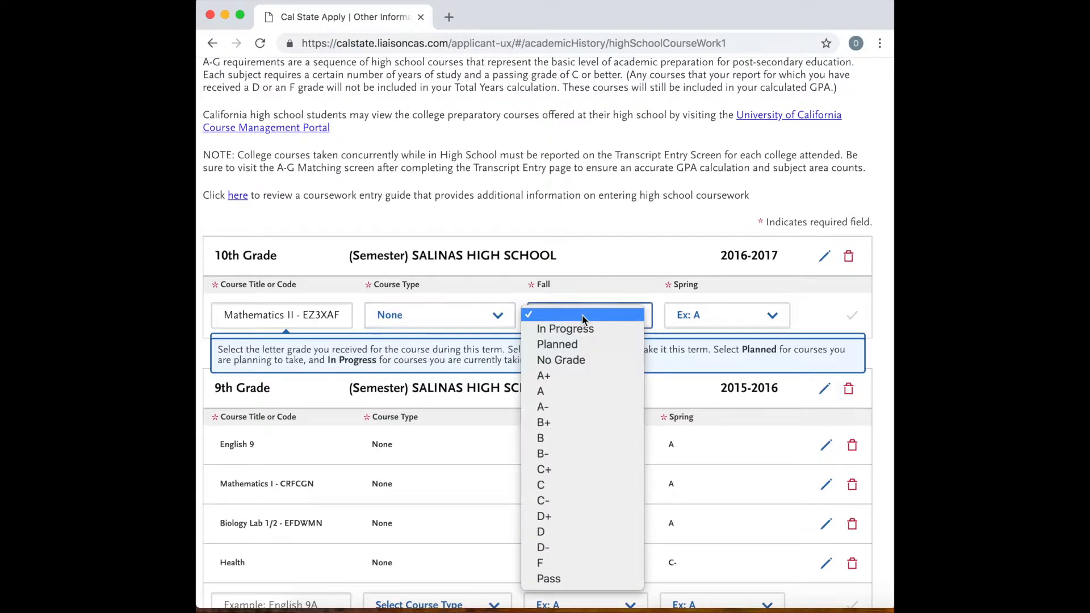
click(569, 483)
click(708, 313)
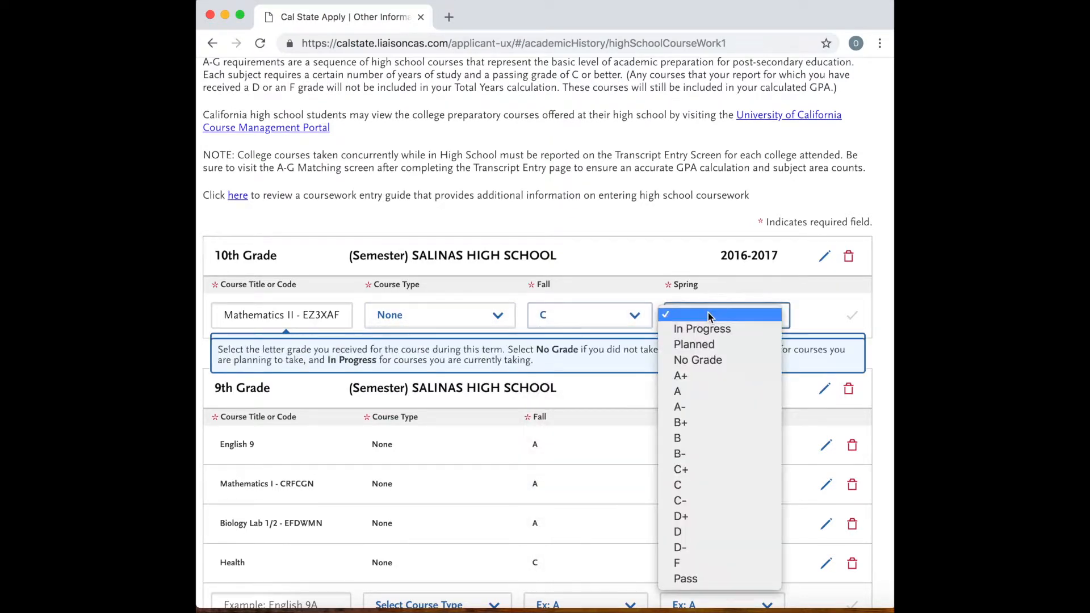
click(693, 425)
click(853, 319)
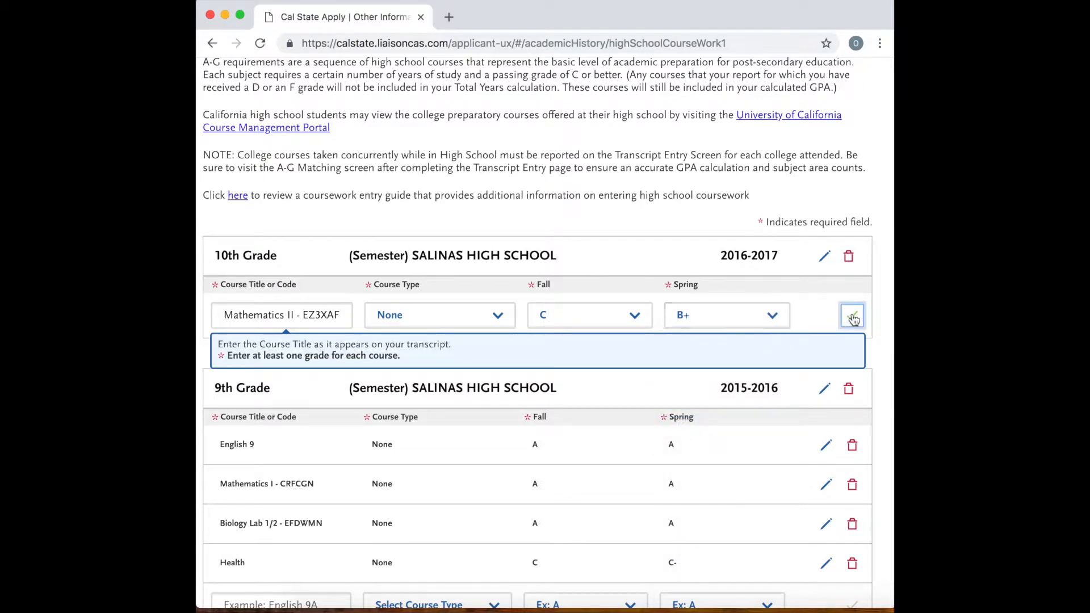
Add English 10 to the 10th grade courses with course type None, a Fall grade of B- and a Spring grade of B+, and save it.
click(269, 350)
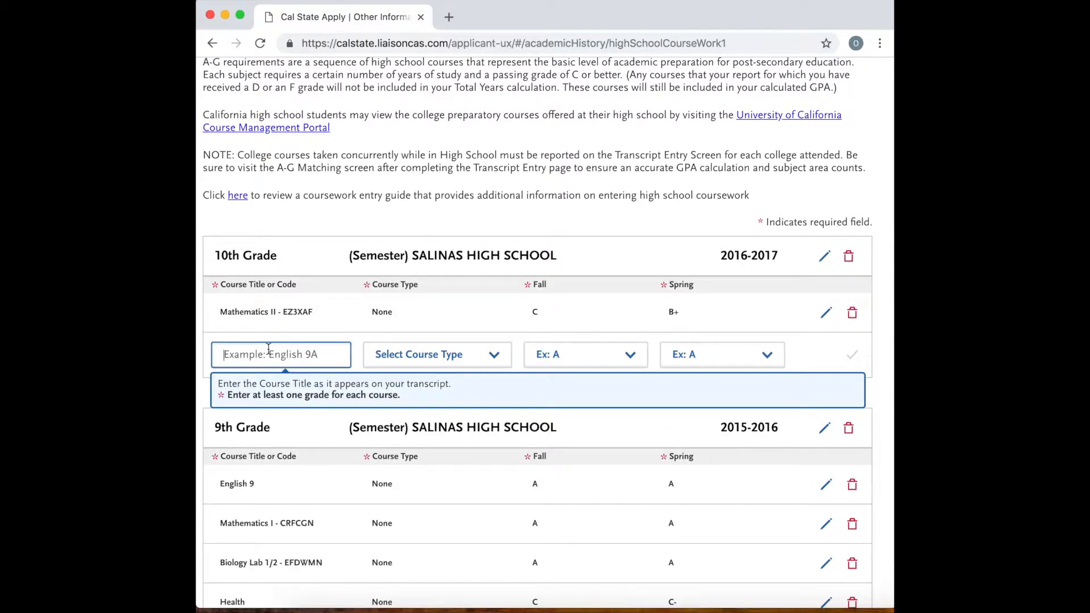
text(Engl)
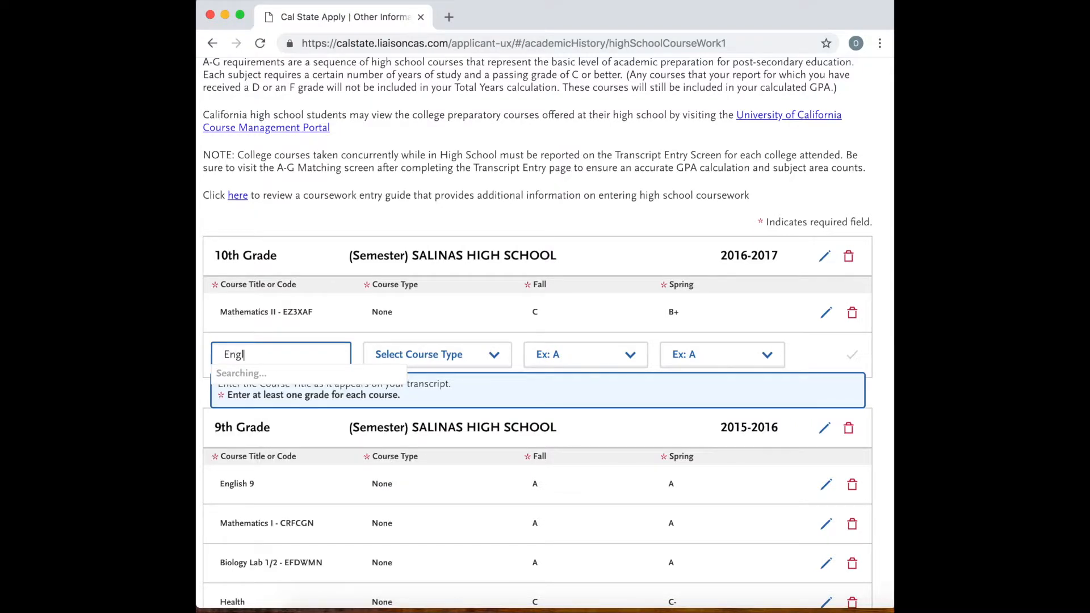
text(ish)
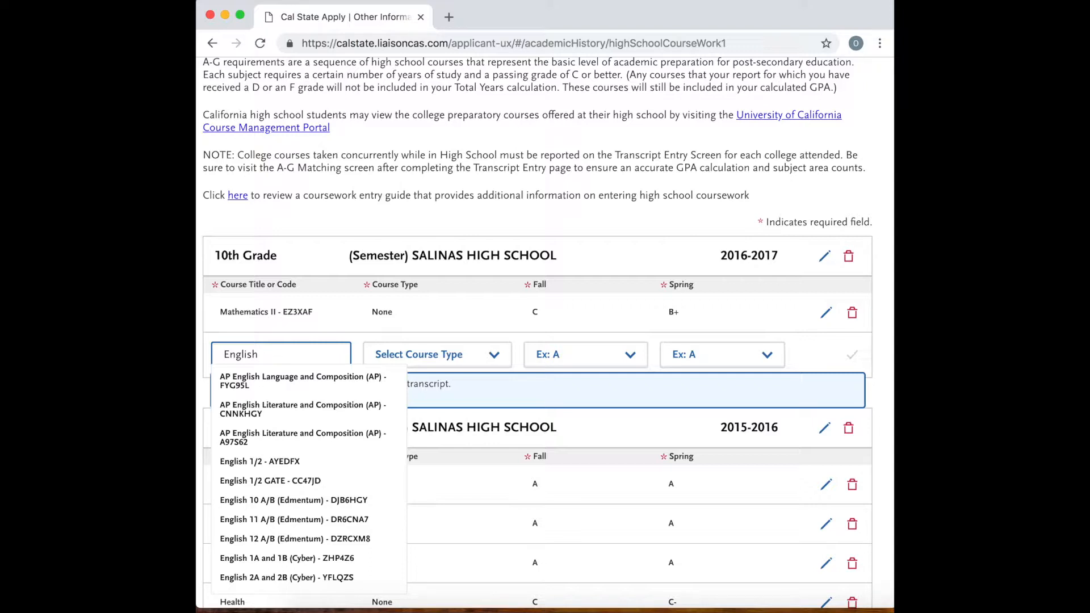
text( 10)
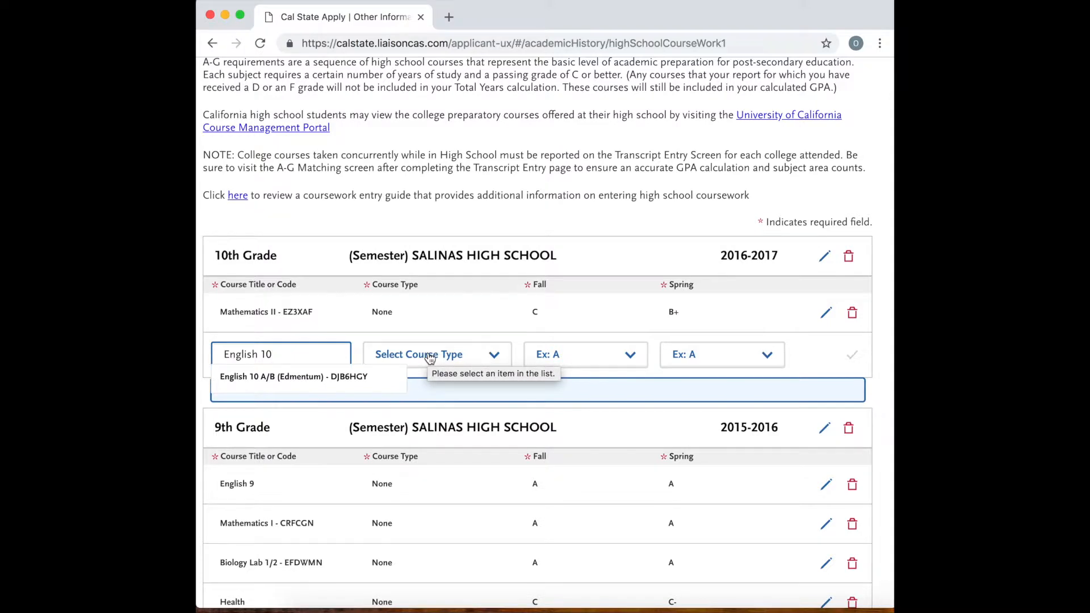
click(430, 357)
click(416, 373)
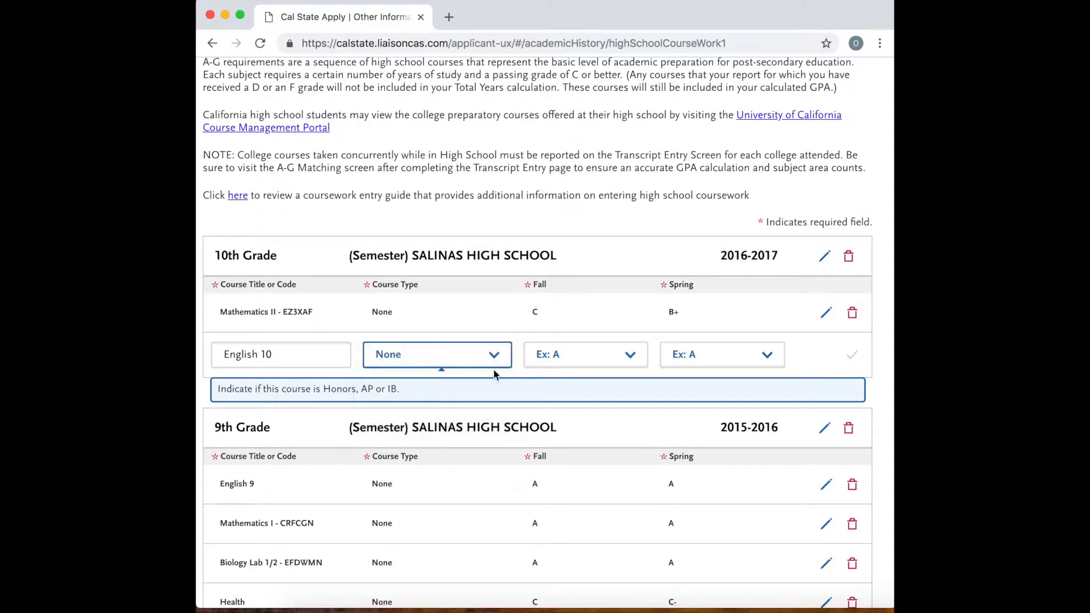
click(610, 361)
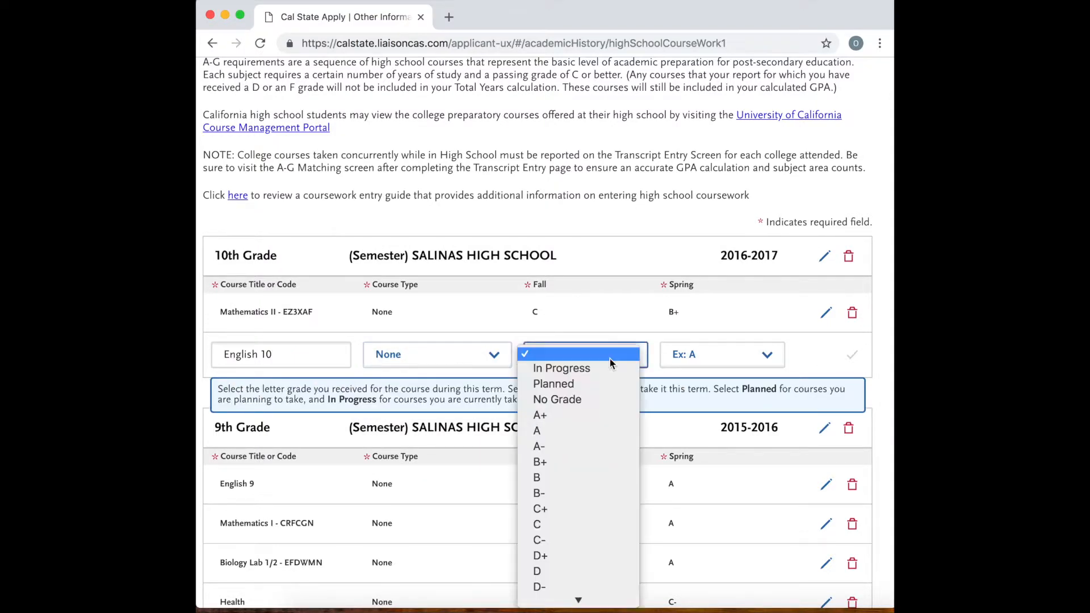
click(554, 494)
click(710, 364)
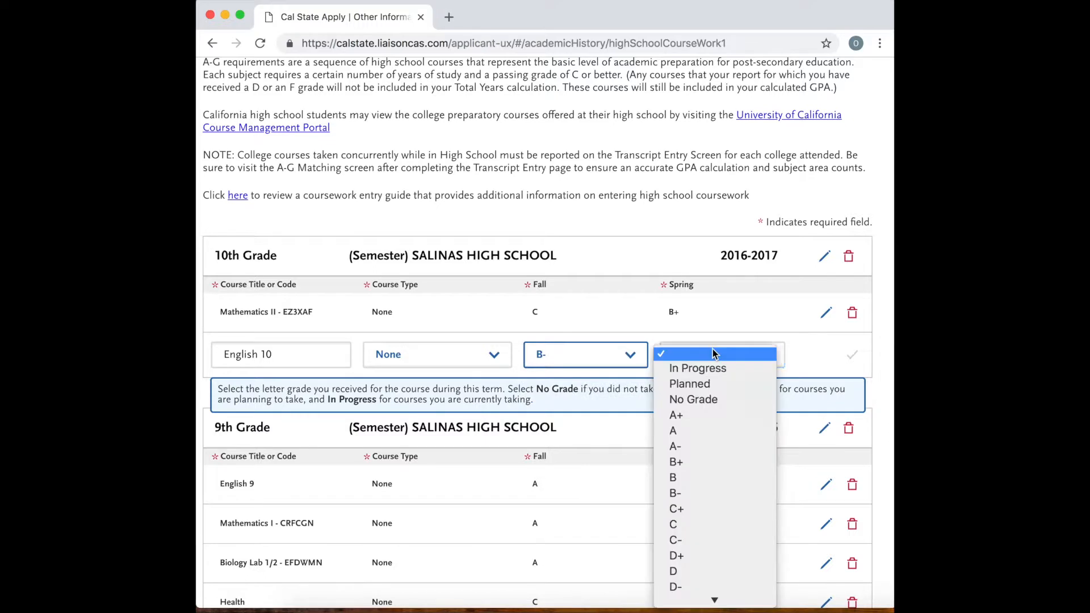
click(688, 462)
click(849, 355)
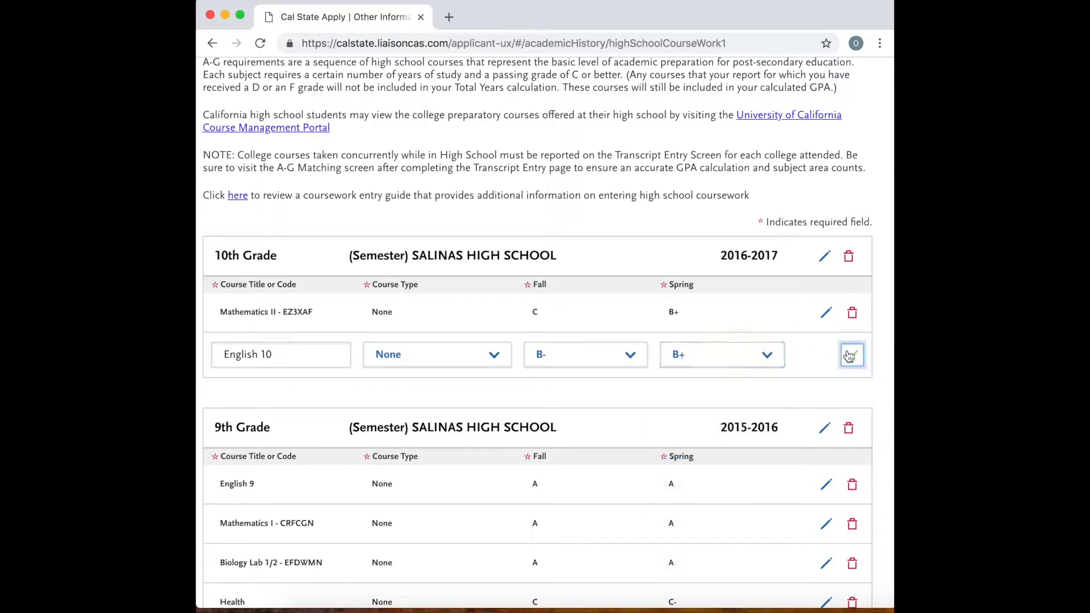
Add Chemistry - B5E7PK to the 10th grade courses with an A for both Fall and Spring, and save it.
click(266, 396)
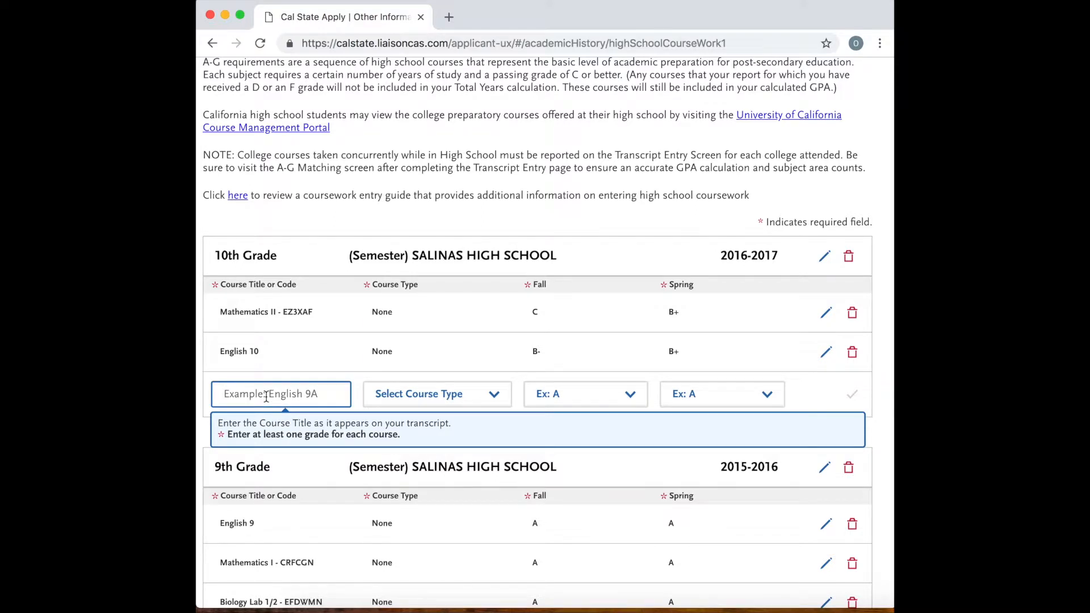
text(chem)
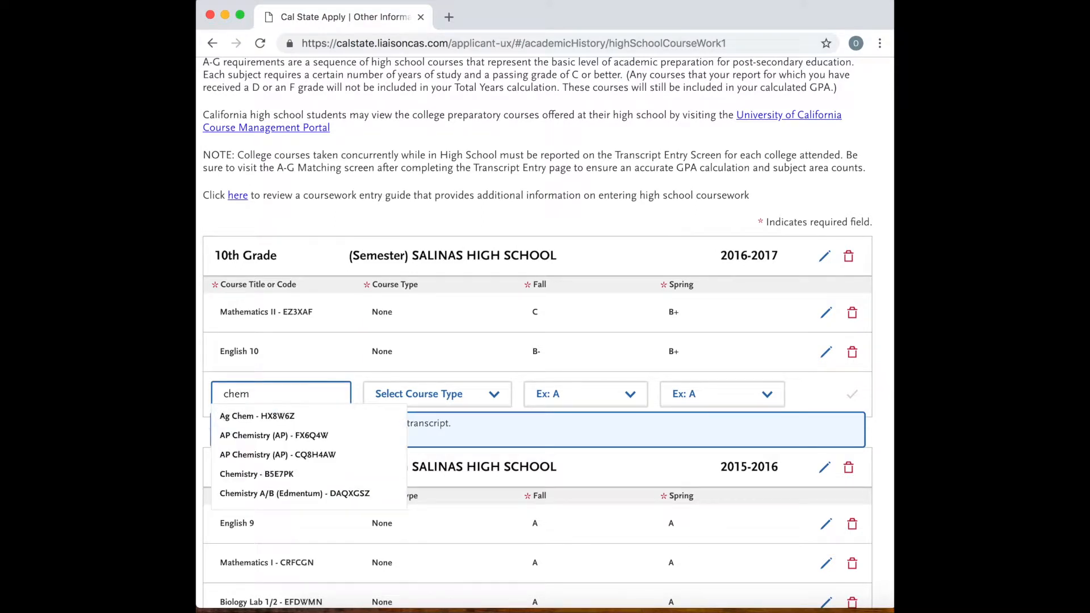
text(is)
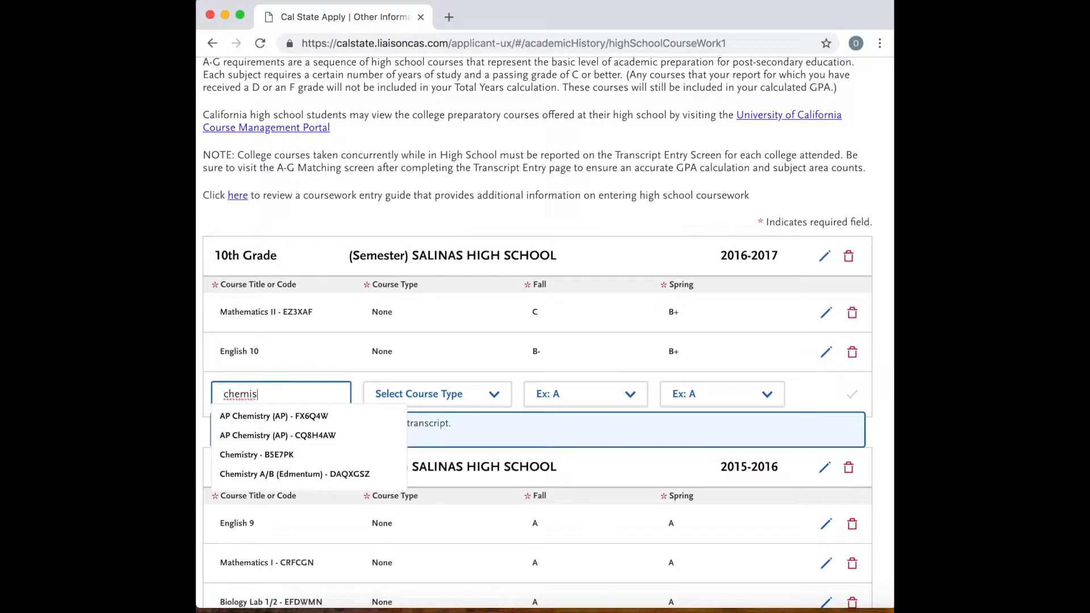
click(261, 456)
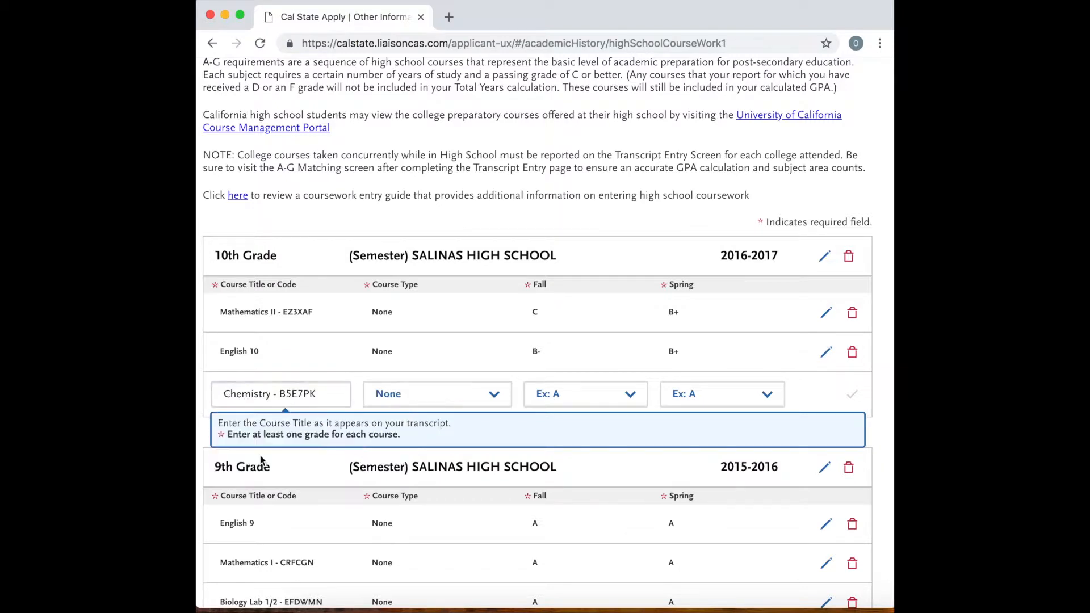
click(587, 396)
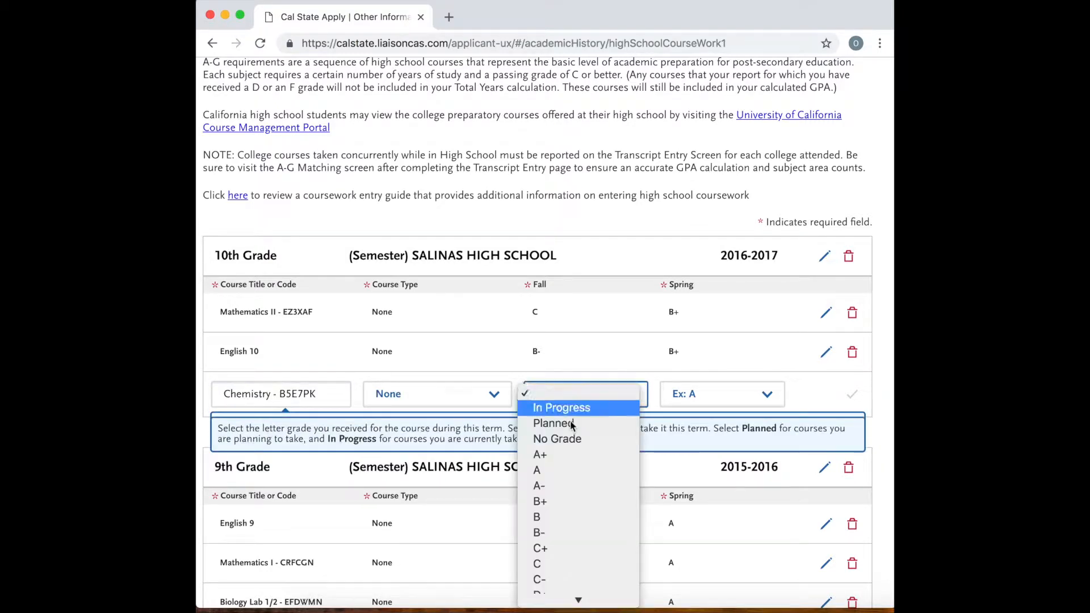
click(560, 469)
click(728, 404)
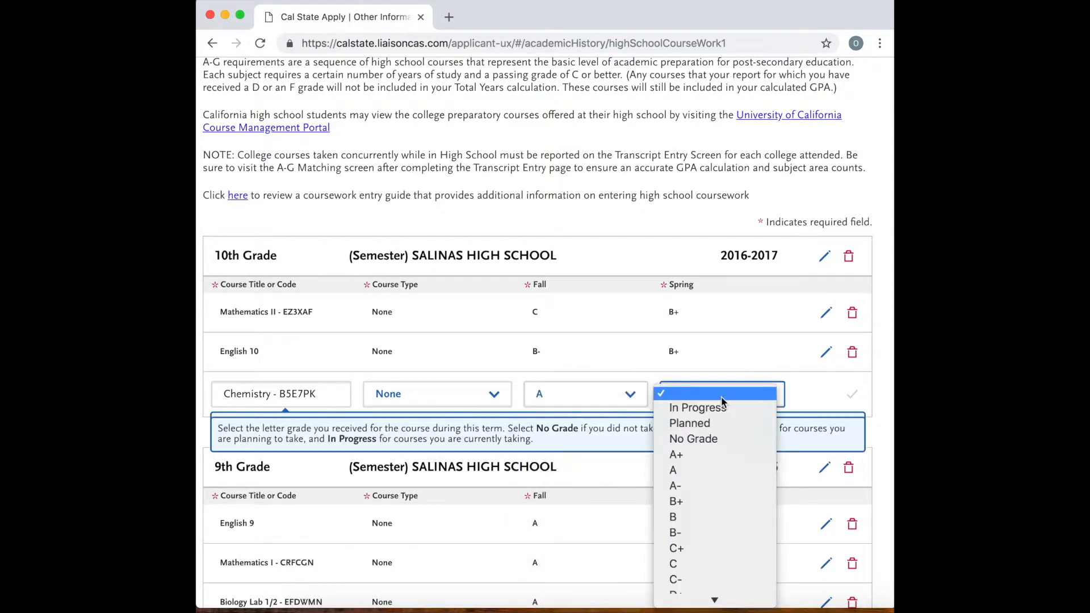
click(681, 469)
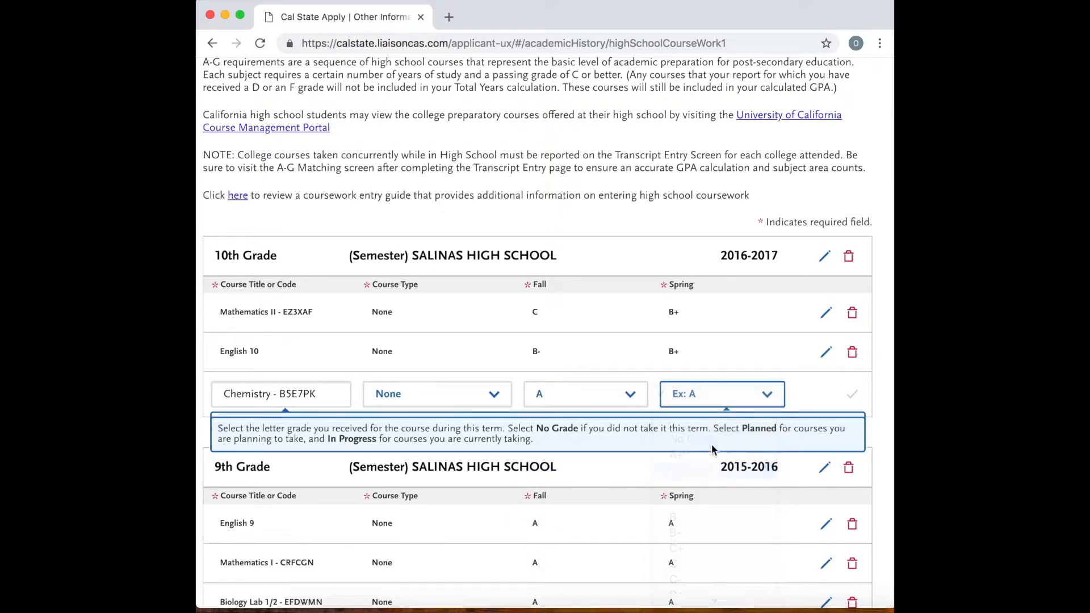
click(852, 395)
Add World History/Geography - P9EYGL to the 10th grade courses with a Fall grade of A- and a Spring grade of B+, and save it.
click(259, 425)
text(world)
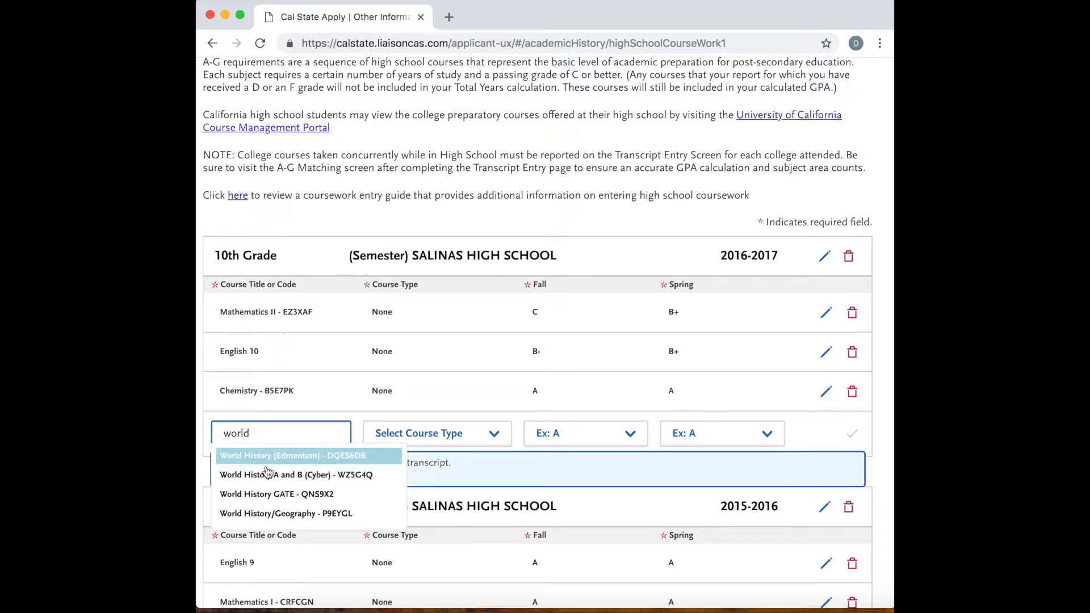
click(316, 514)
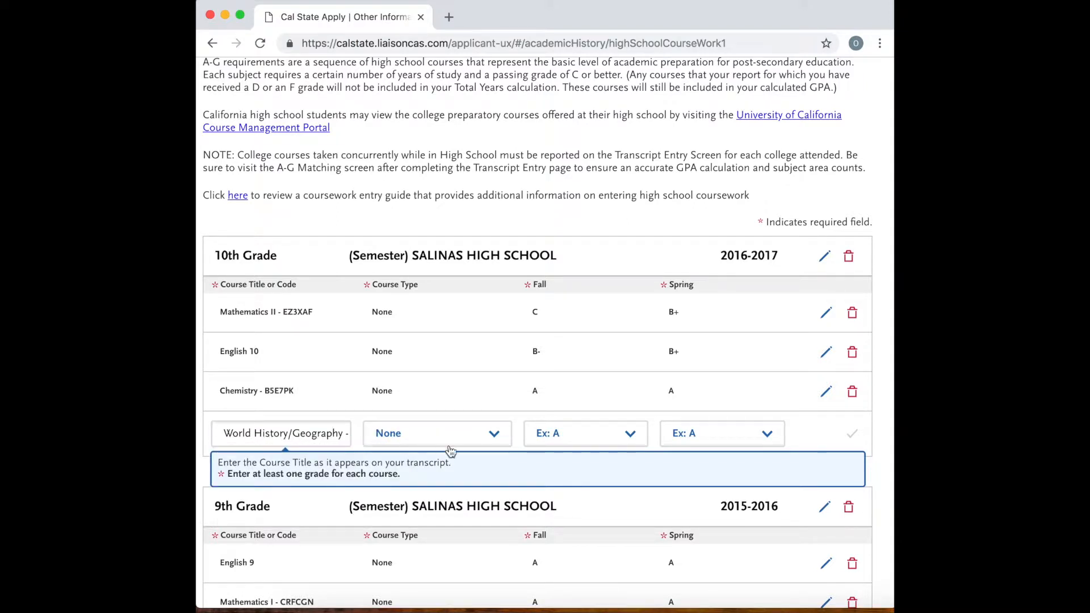
click(585, 433)
click(570, 524)
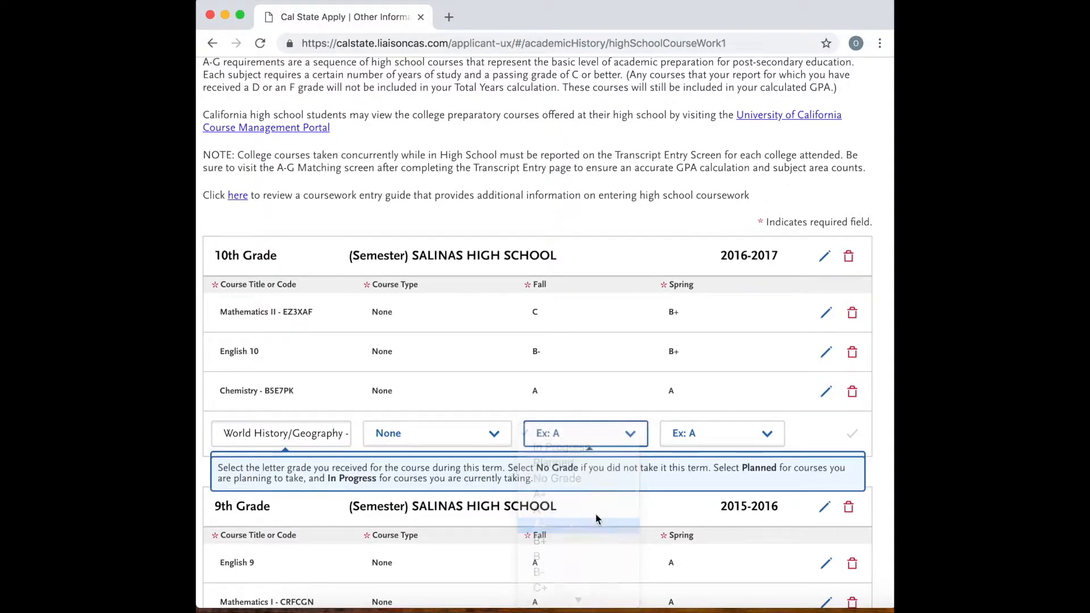
click(720, 435)
click(686, 542)
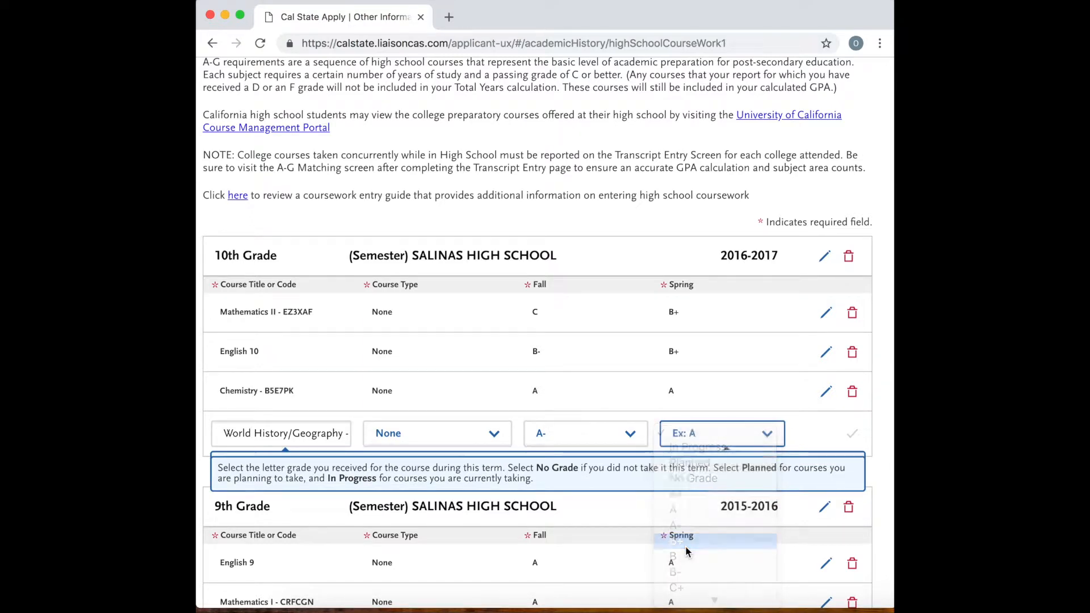
click(851, 434)
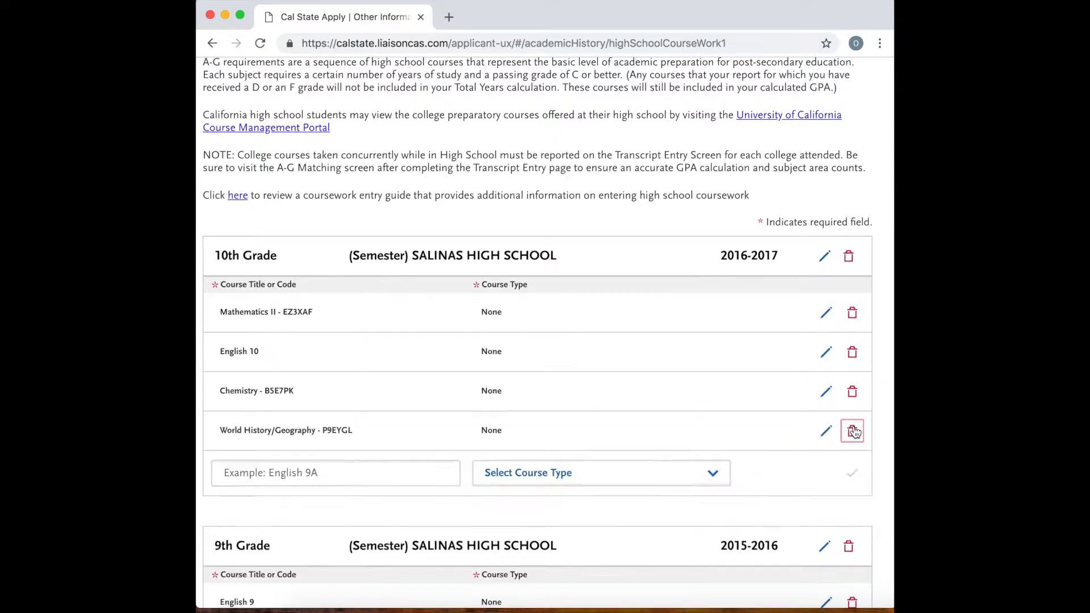
Add Spanish 1 - FJZEGK to the 10th grade courses with a Fall grade of A- and a Spring grade of B, and save it.
click(261, 478)
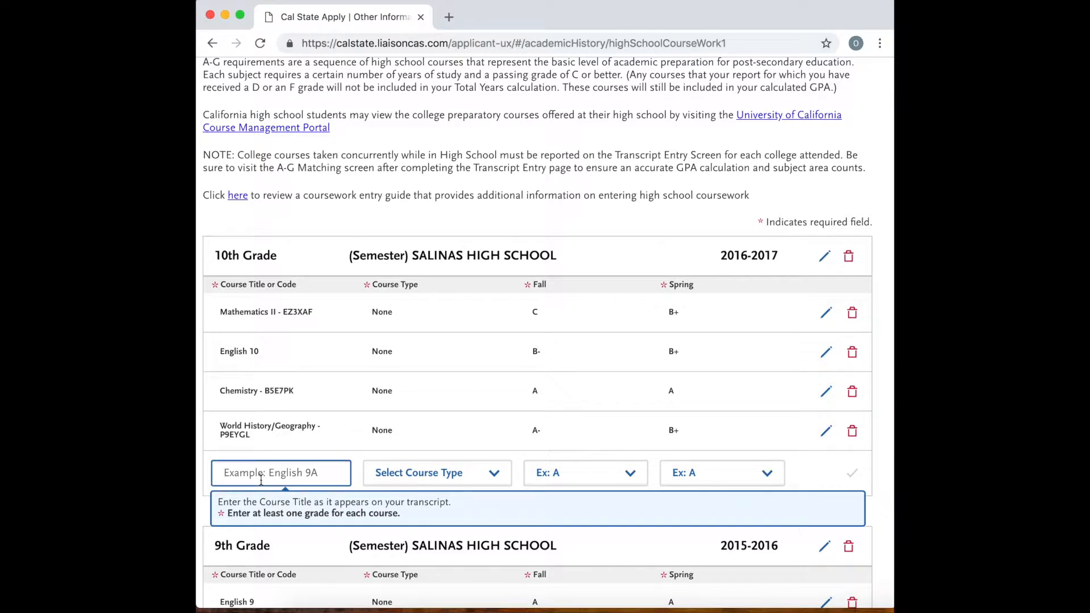
text(spa)
text(nish)
key(BackSpace)
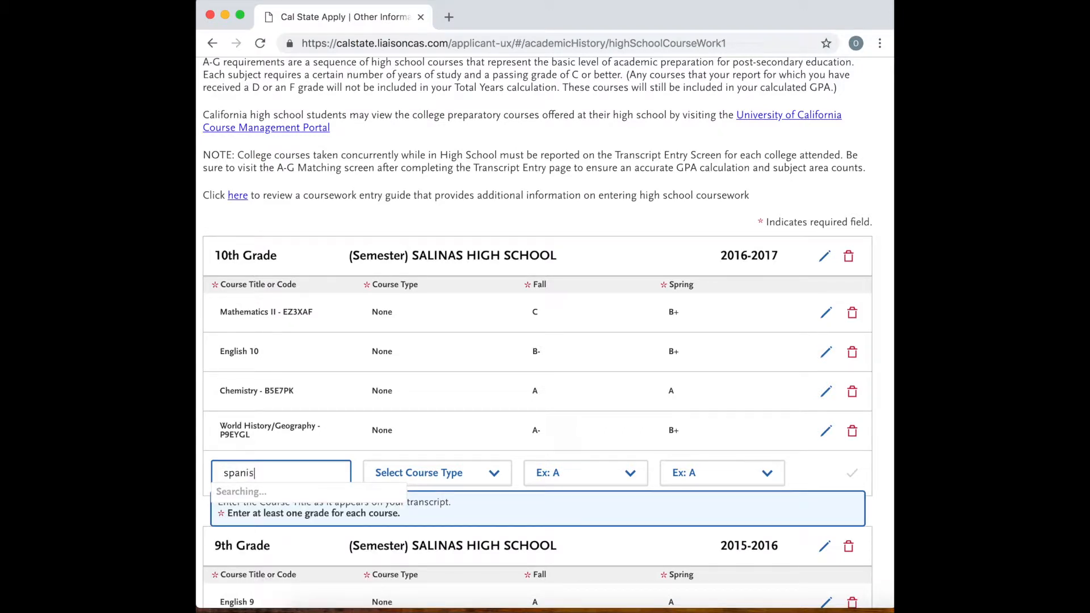
scroll(273, 525, down, 1)
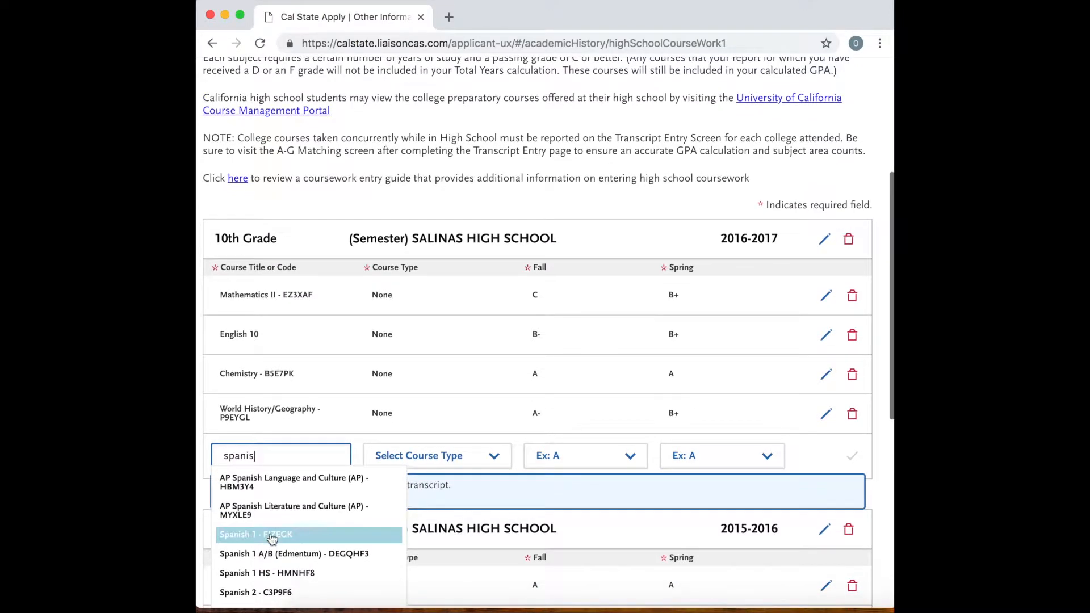
click(271, 536)
click(576, 457)
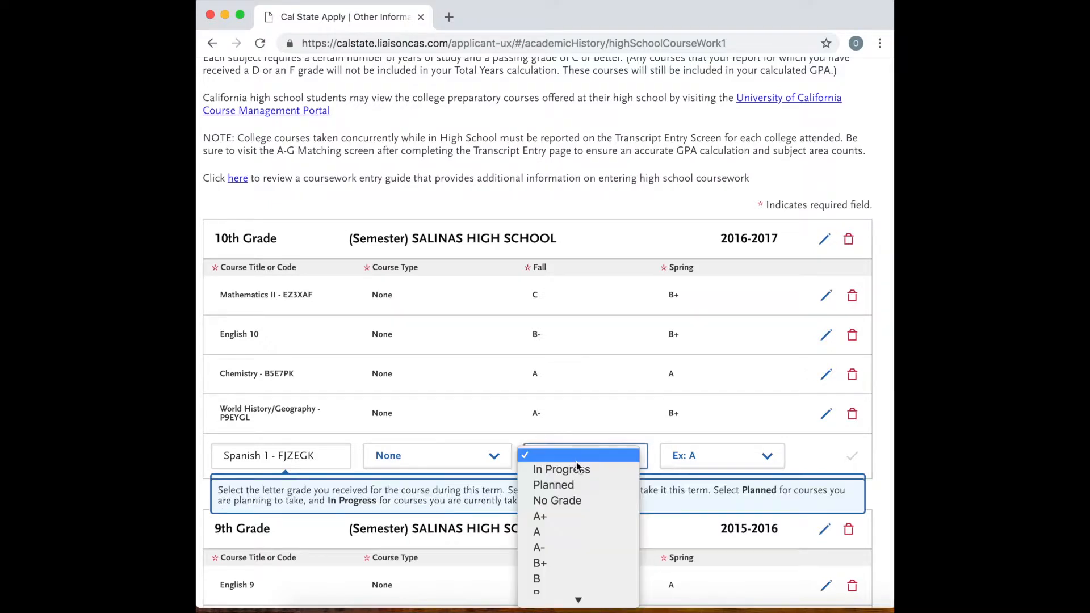
click(565, 548)
click(718, 455)
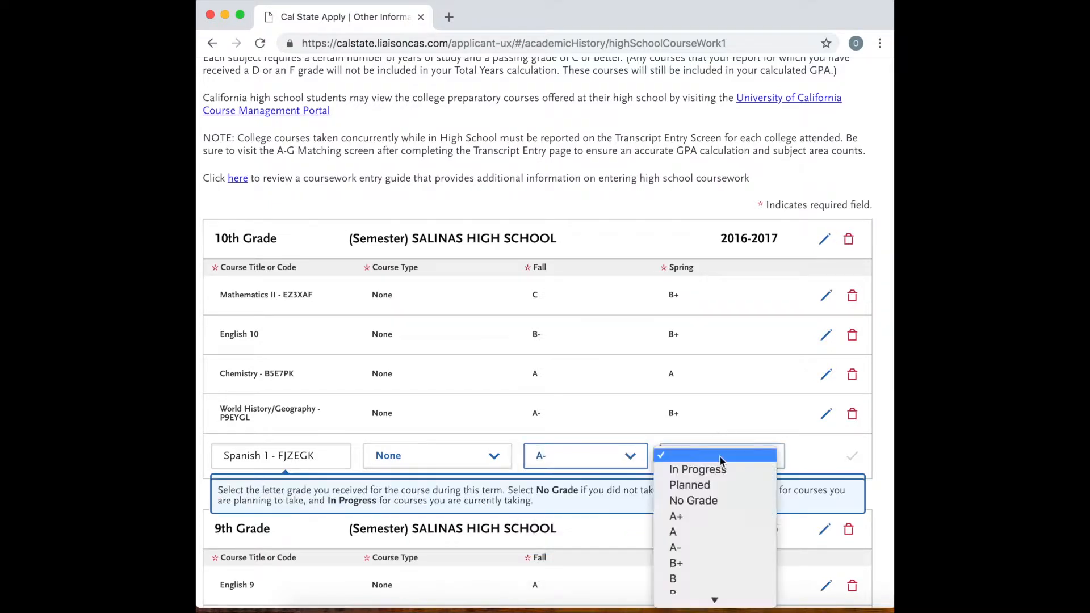
click(693, 585)
click(853, 457)
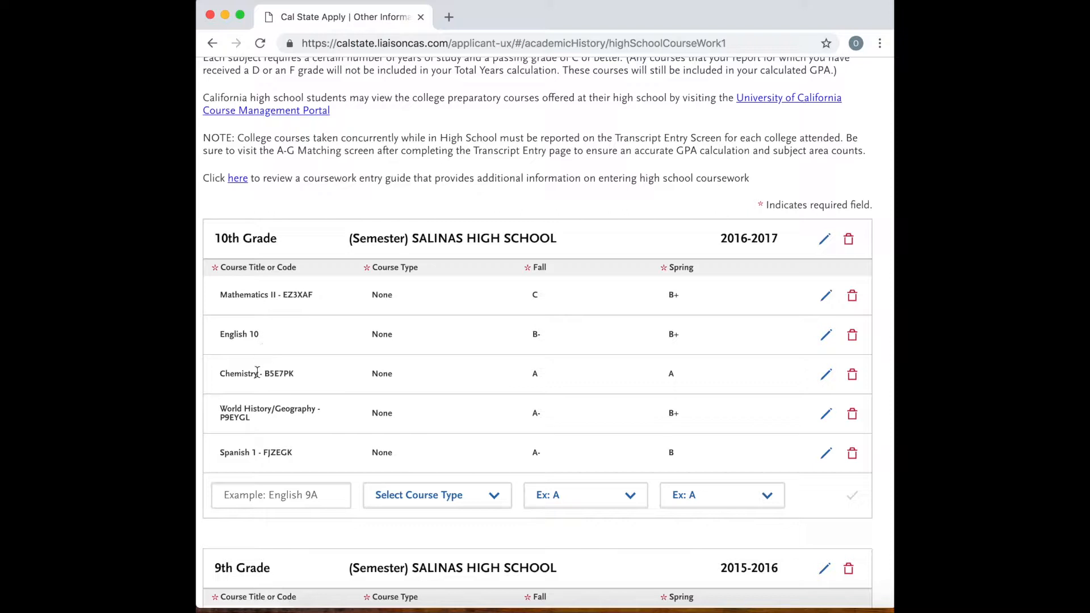
click(250, 499)
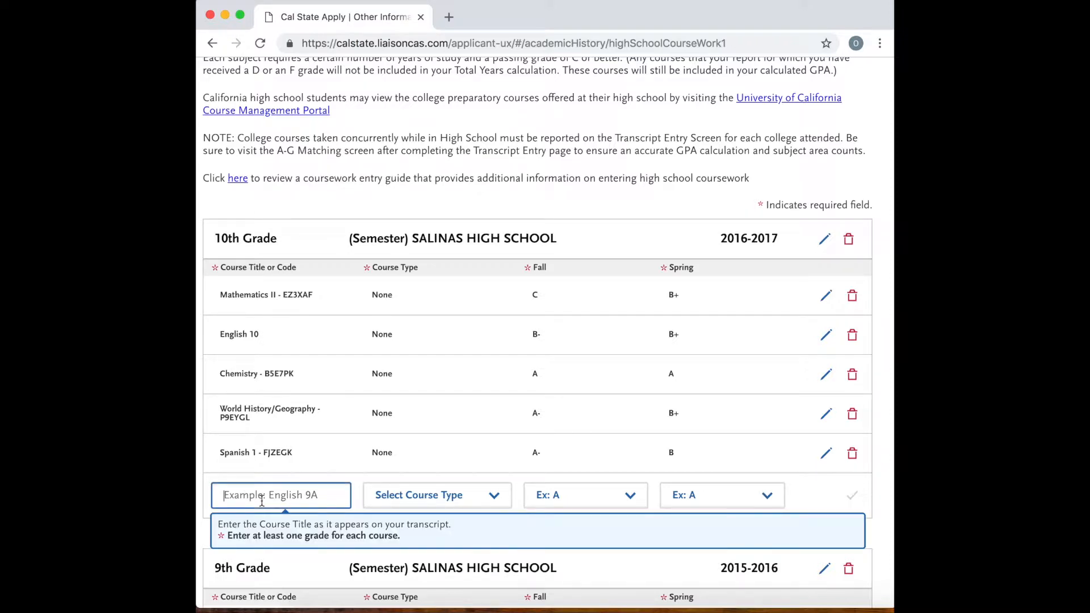
text(pe)
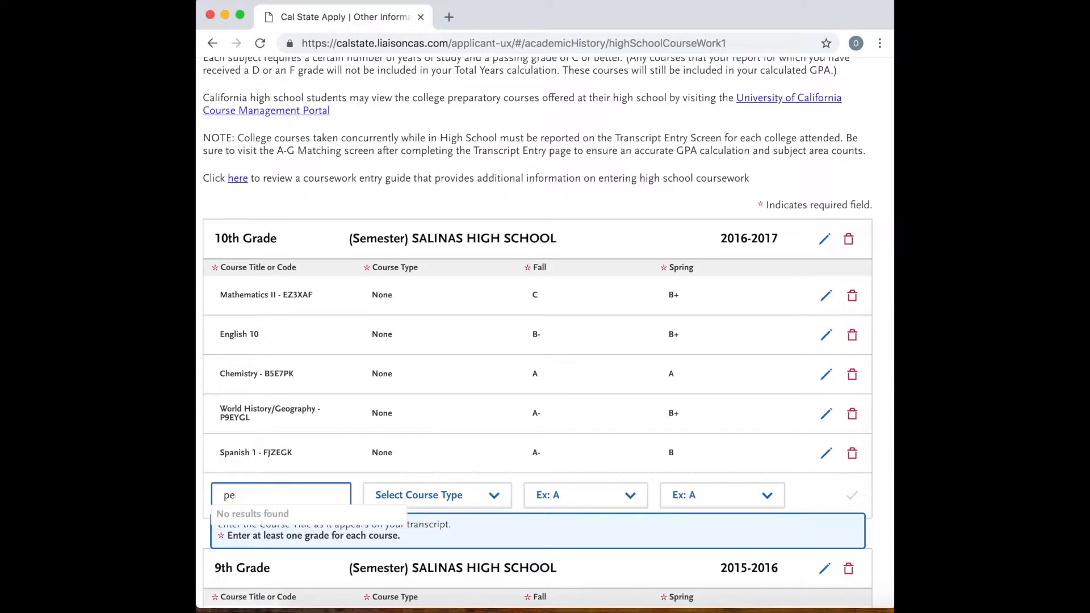
text(re)
key(BackSpace)
key(BackSpace)
key(BackSpace)
text(re)
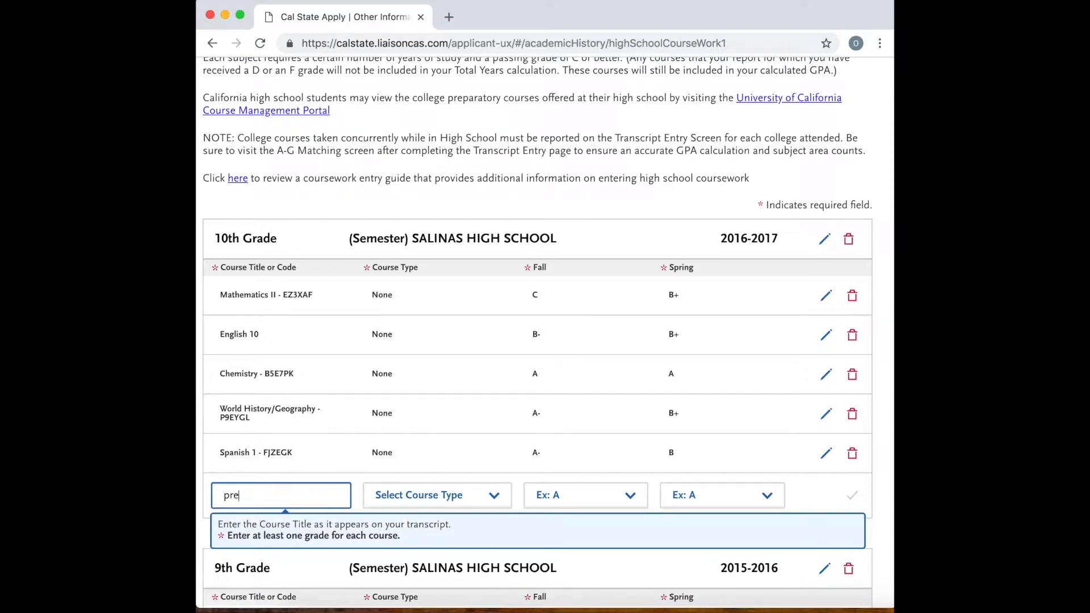
key(BackSpace)
key(BackSpace)
key(BackSpace)
Add an 11th Grade level at Salinas High School (Semester) for the 2017-2018 school year and save it.
scroll(340, 483, down, 1)
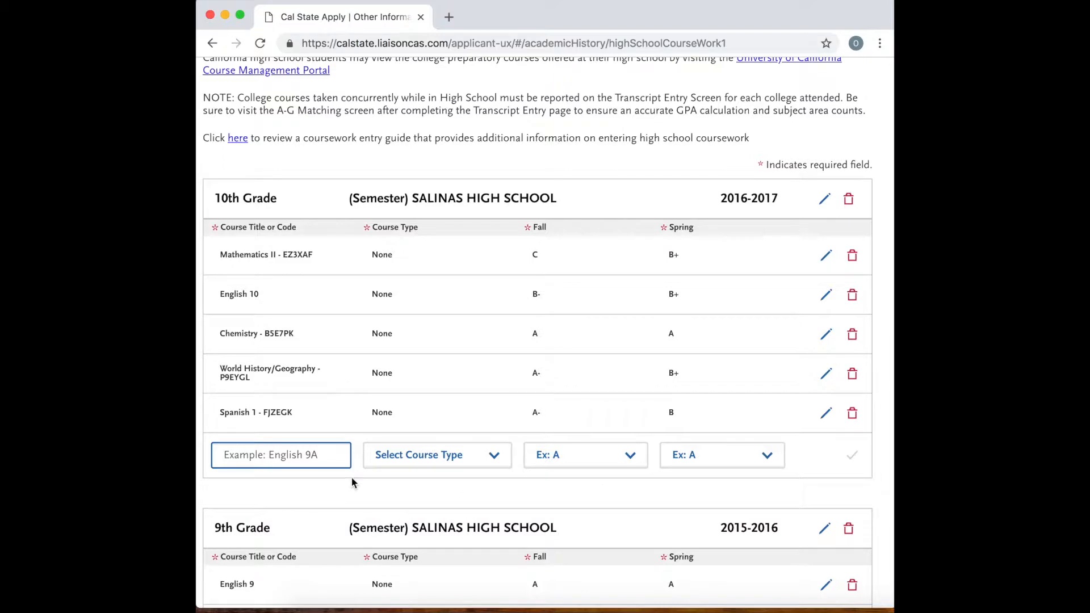
scroll(352, 483, down, 1)
scroll(352, 482, down, 10)
click(305, 441)
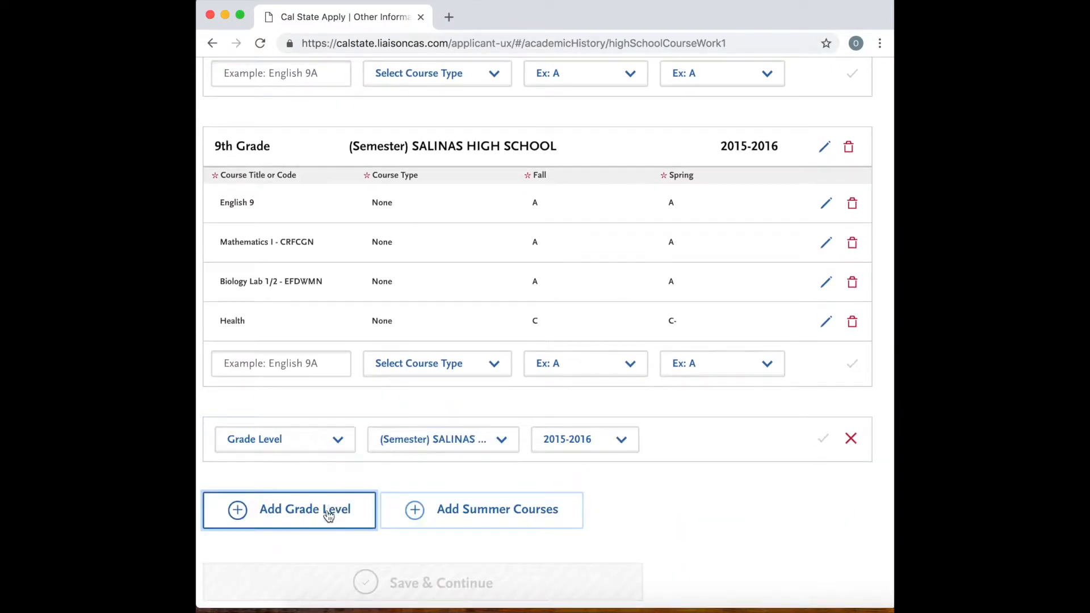
click(342, 446)
click(294, 468)
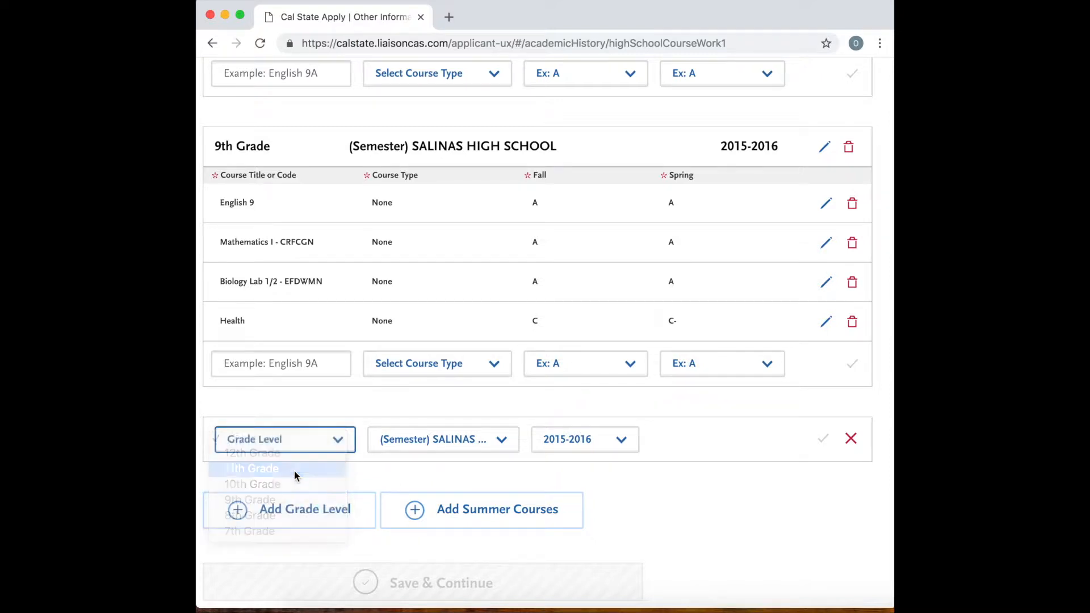
click(437, 455)
click(624, 436)
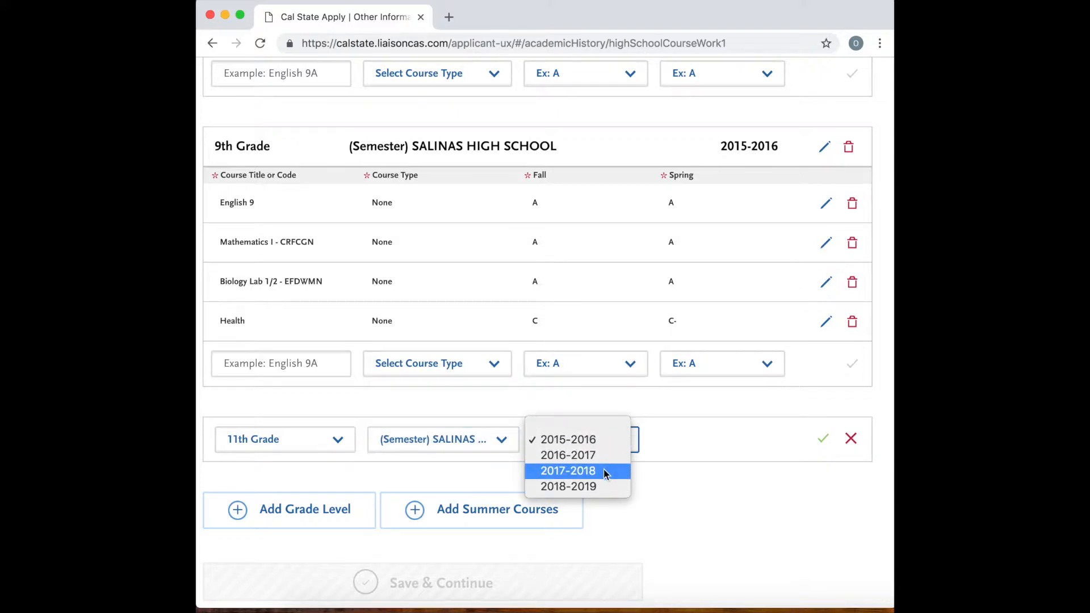
click(606, 474)
click(829, 446)
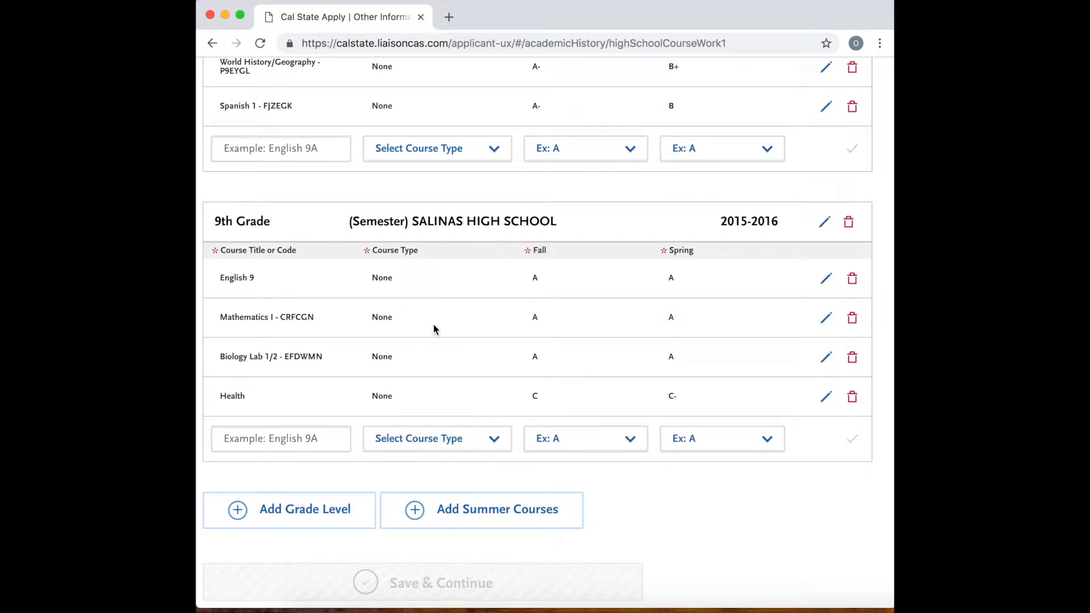
scroll(433, 327, up, 8)
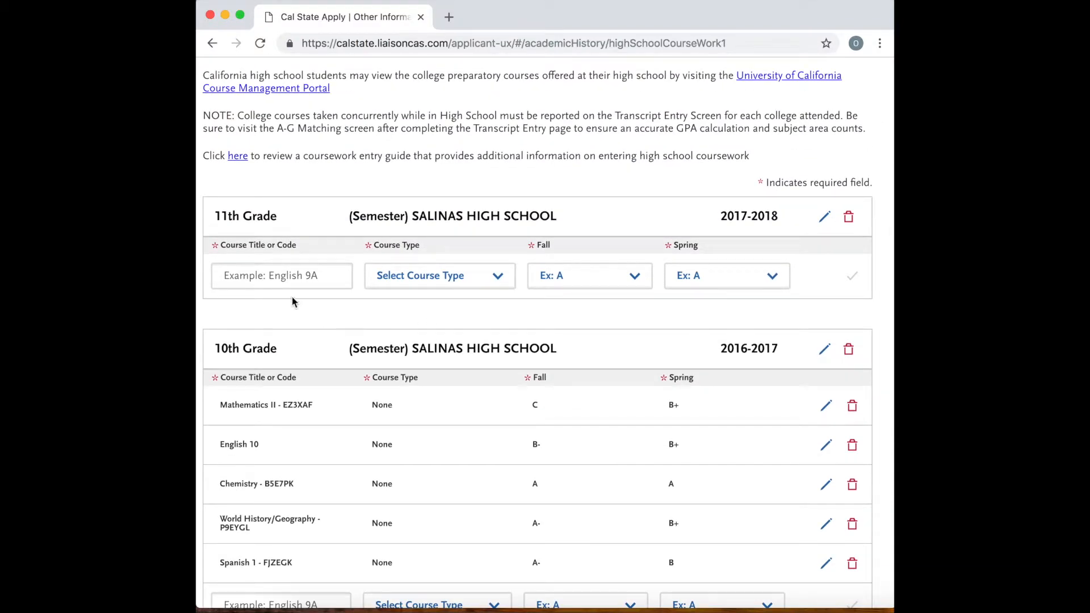
click(286, 275)
text(us)
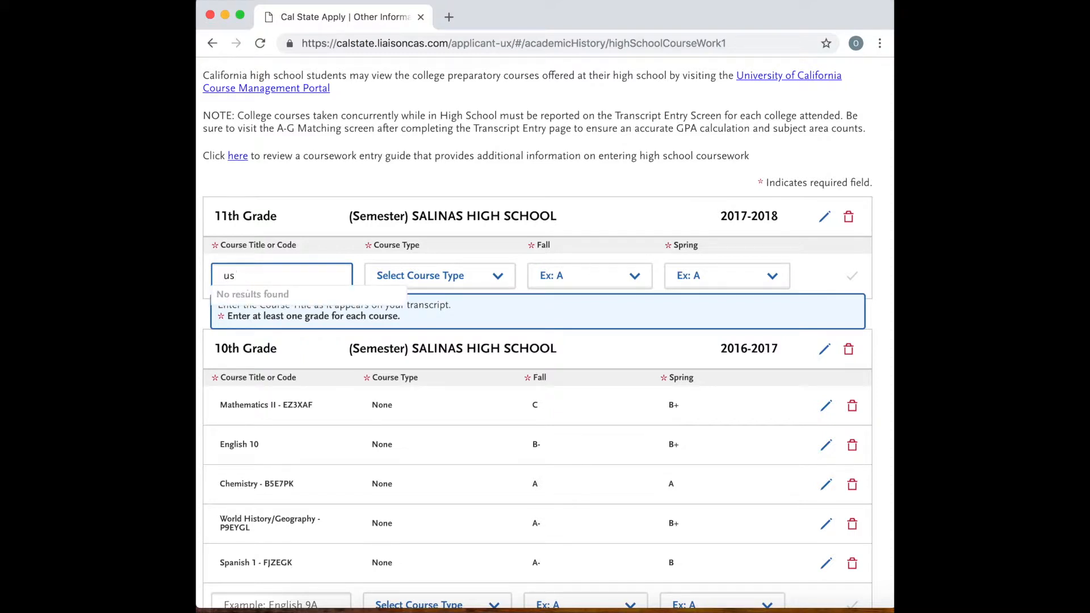
key(BackSpace)
text(.)
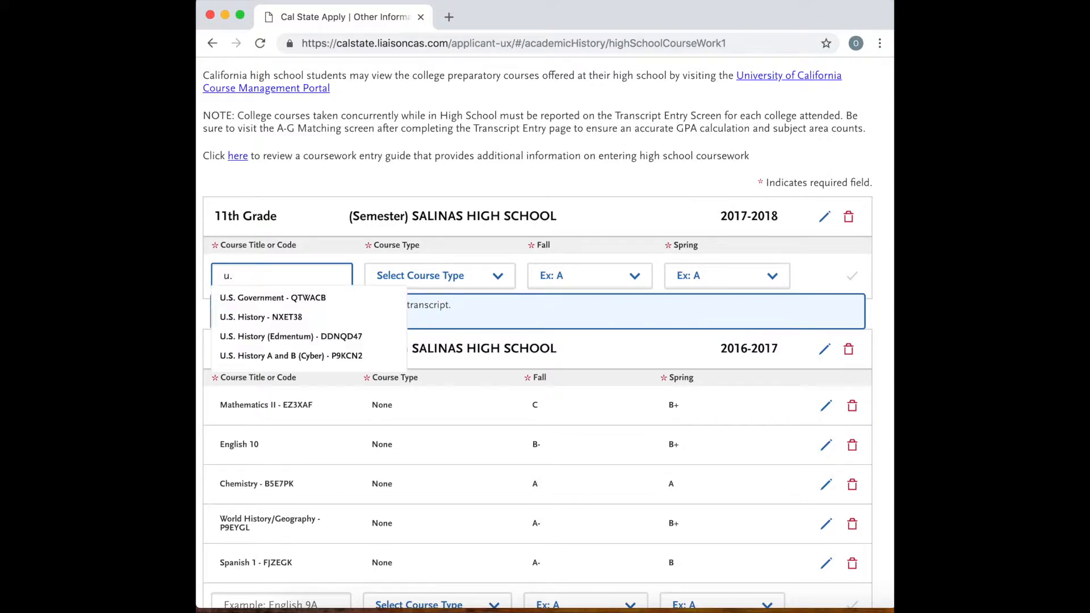
click(285, 322)
drag(331, 277, 196, 271)
key(BackSpace)
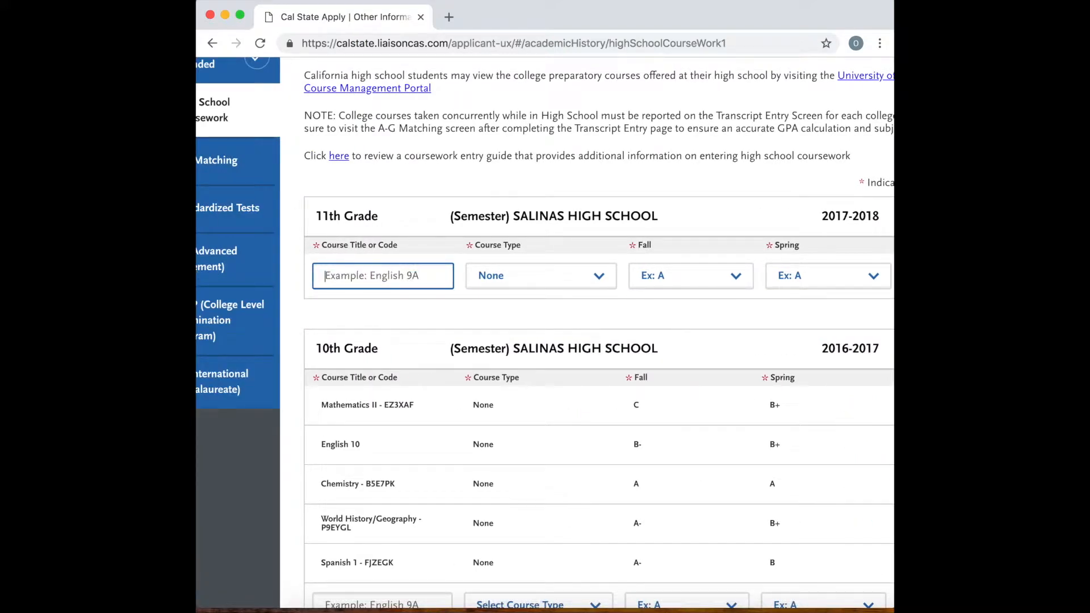
Add AP United States History (AP) - CP9AFPD to the 11th grade courses with a Fall grade of B+ and a Spring grade of B, and save it.
text(A)
key(BackSpace)
key(BackSpace)
text(P U)
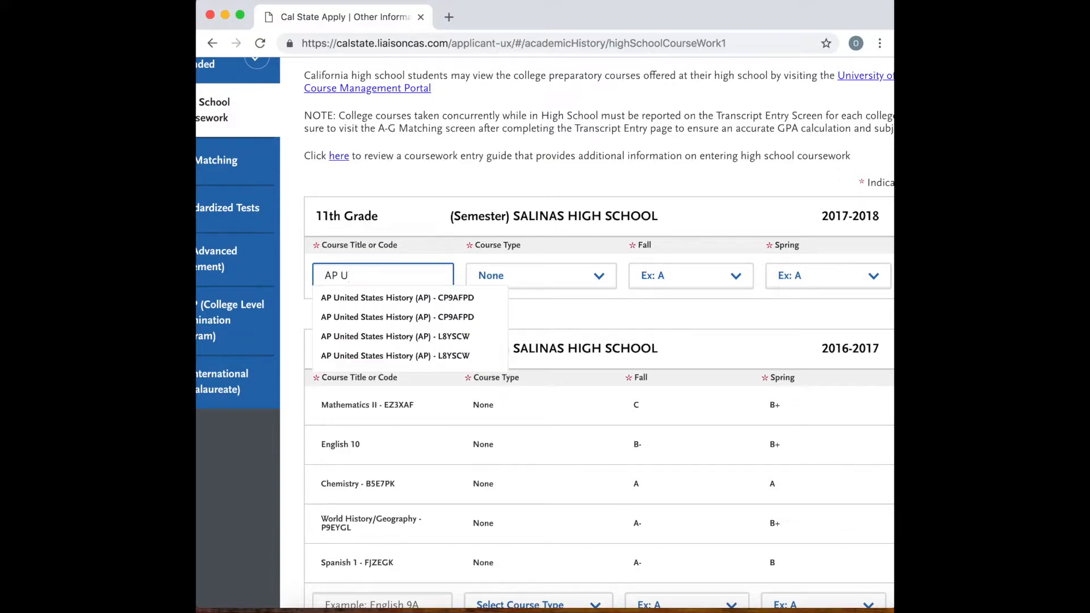
click(403, 304)
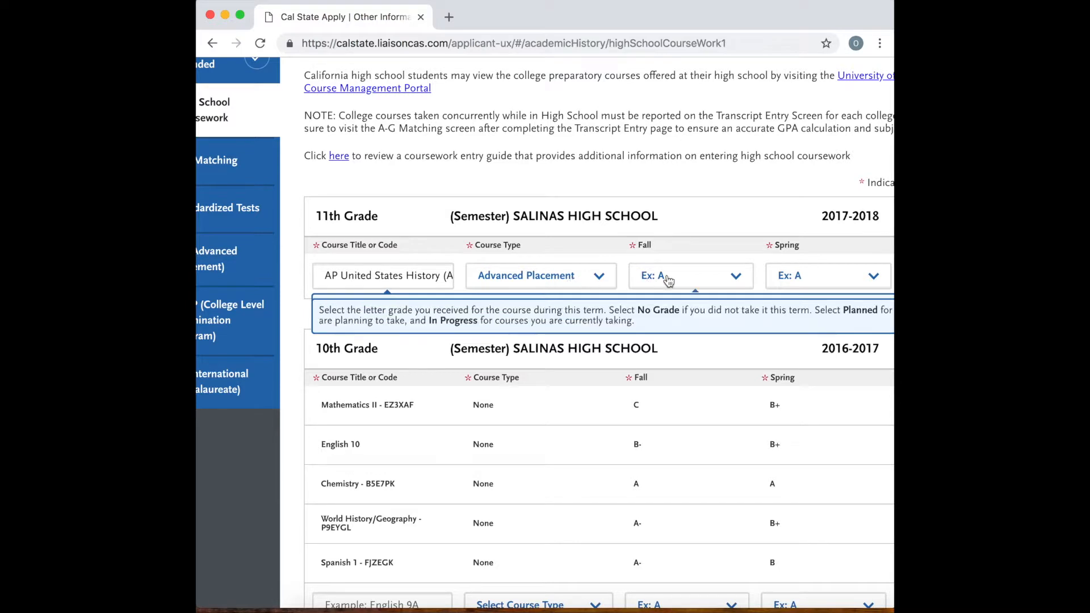
click(706, 279)
click(674, 384)
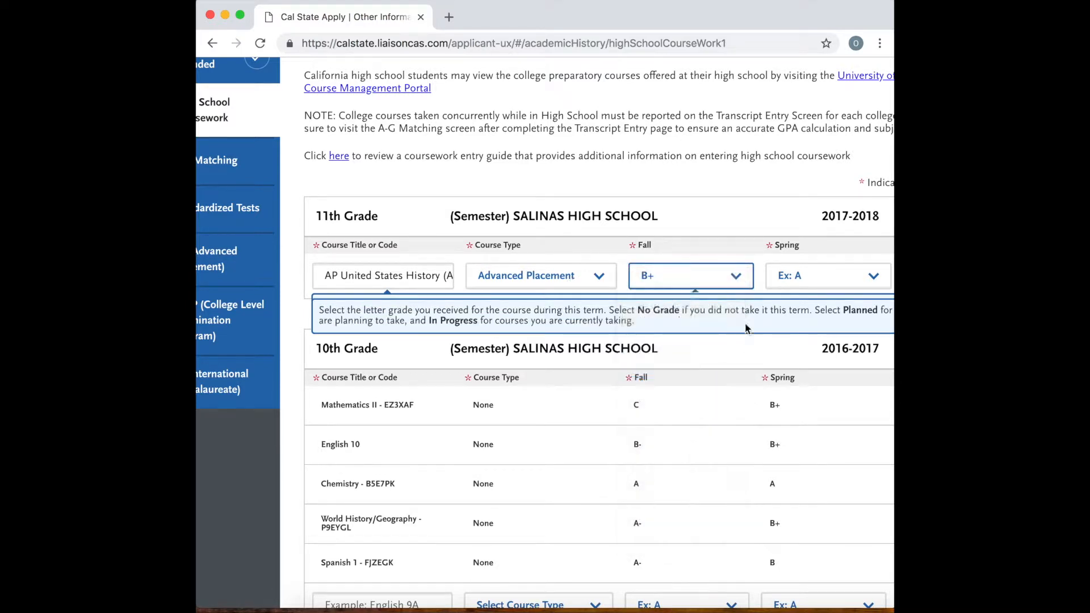
click(796, 277)
click(792, 399)
scroll(788, 237, right, 1)
scroll(792, 235, right, 2)
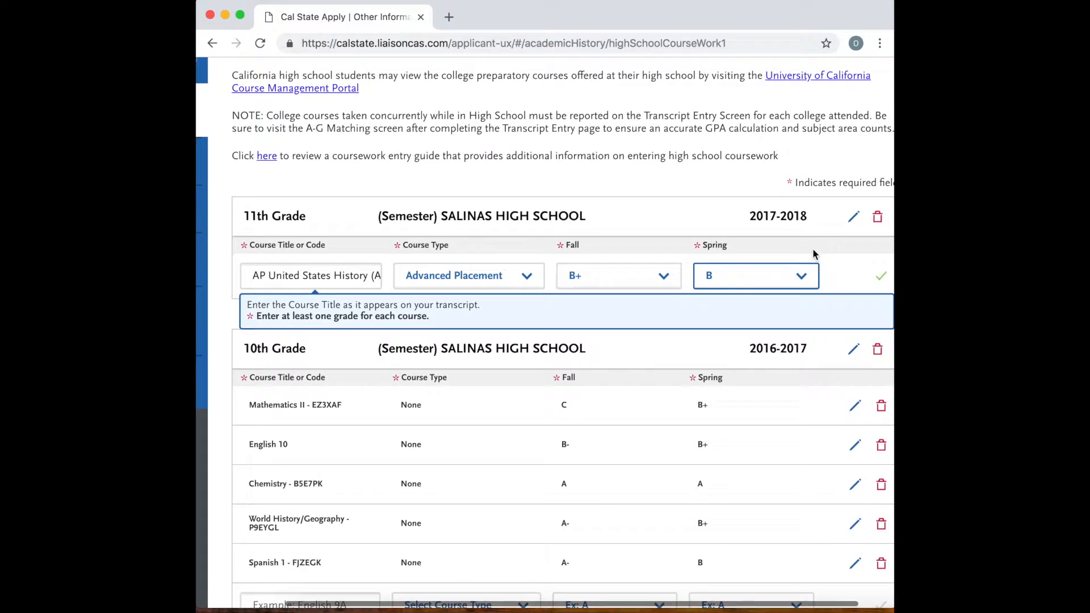
click(885, 282)
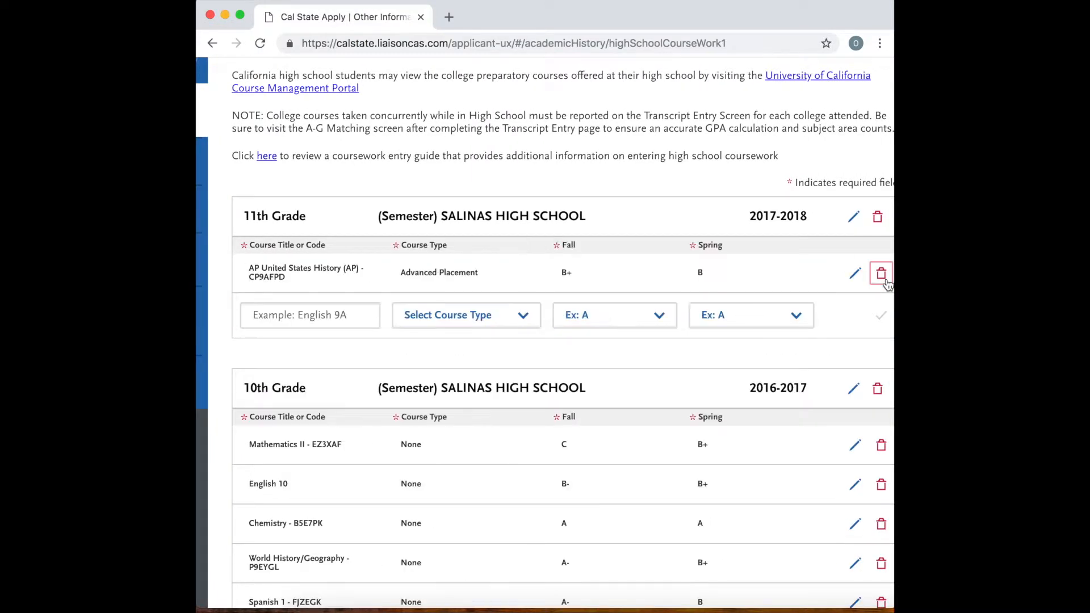
Add Mathematics 3H - NHN367 to the 11th grade courses with a Fall grade of A- and a Spring grade of A, and save it.
click(318, 323)
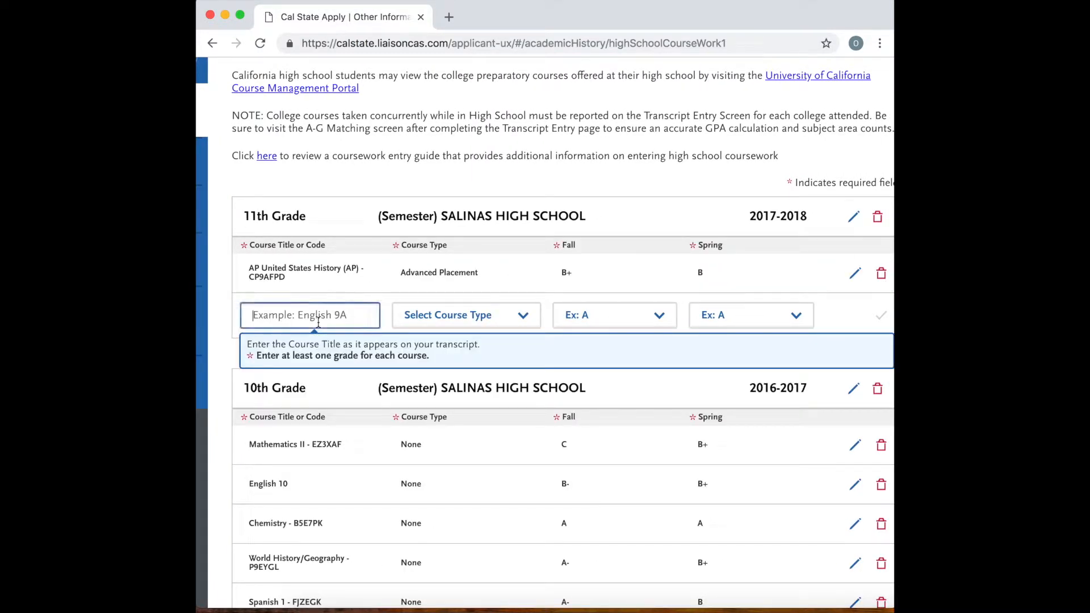
text(mathe)
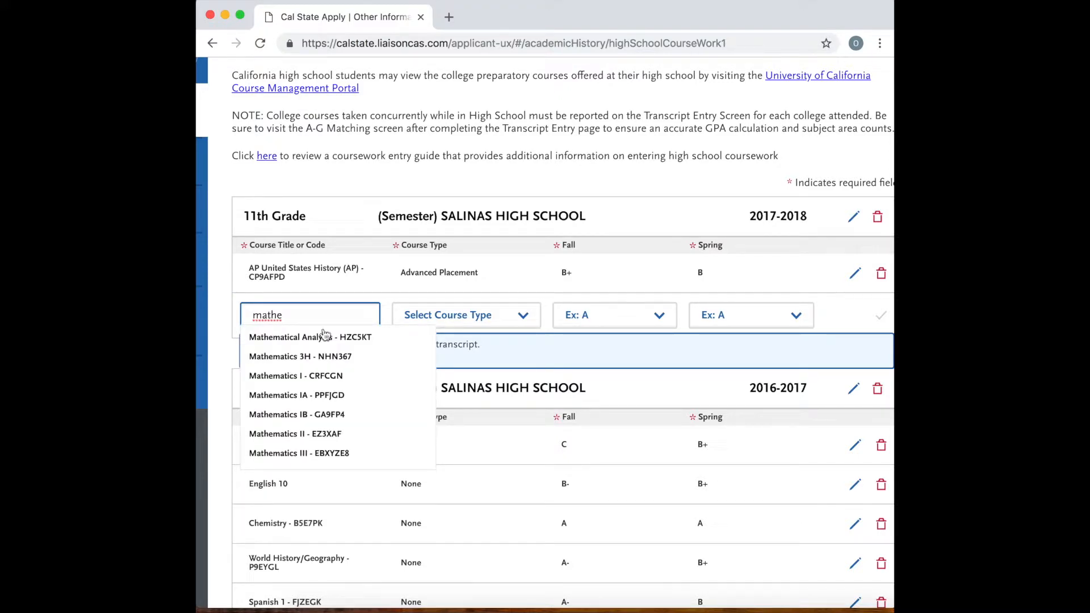
click(352, 362)
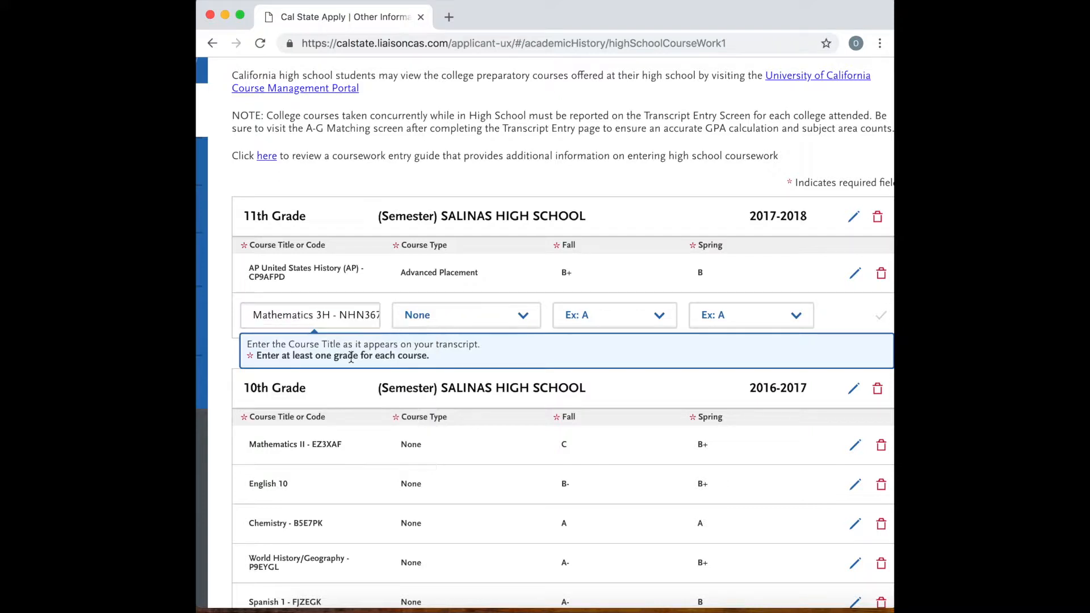
click(601, 324)
click(579, 409)
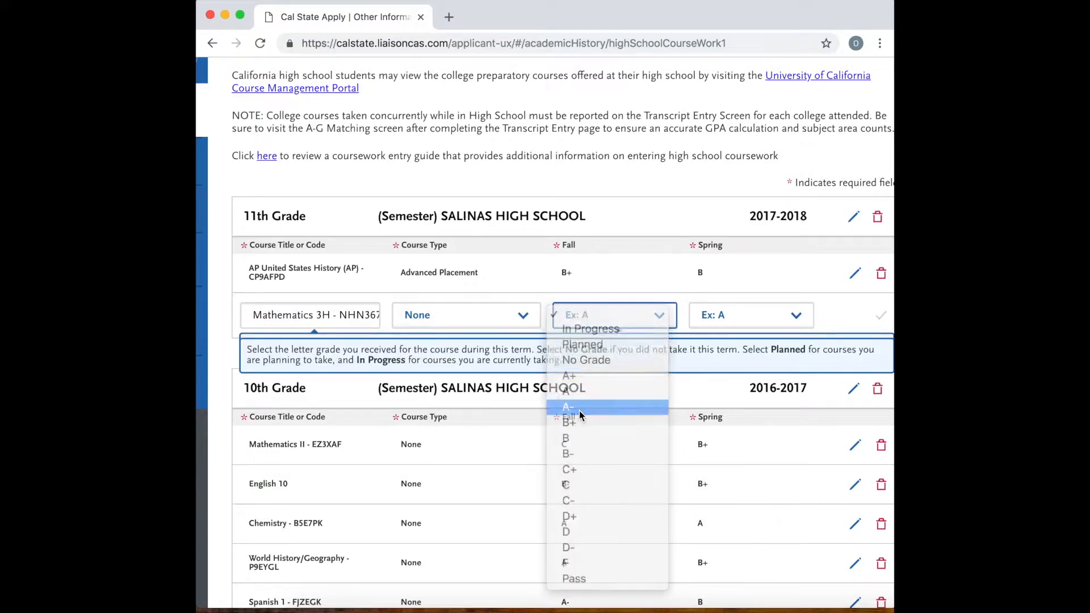
click(728, 316)
click(713, 391)
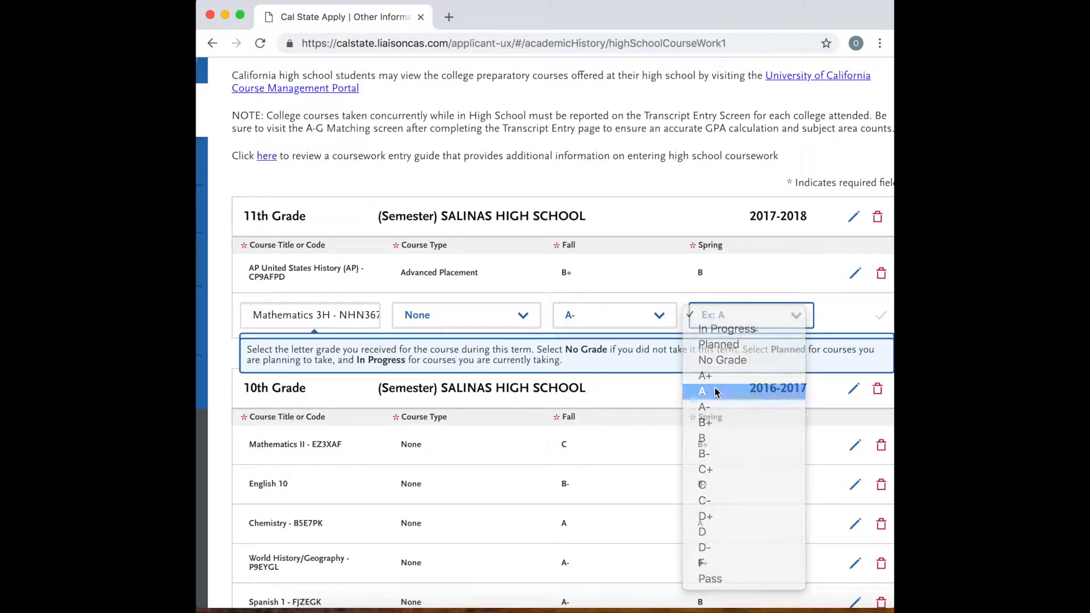
click(880, 316)
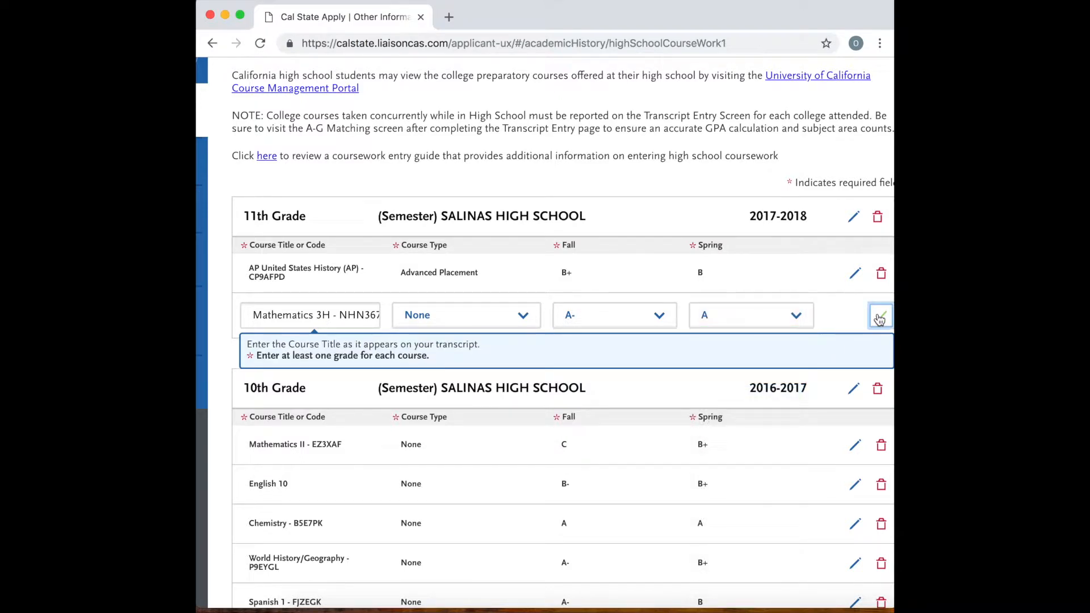
Search the course titles for "Ap" in the 11th grade's empty course row and look through the AP suggestions.
click(314, 352)
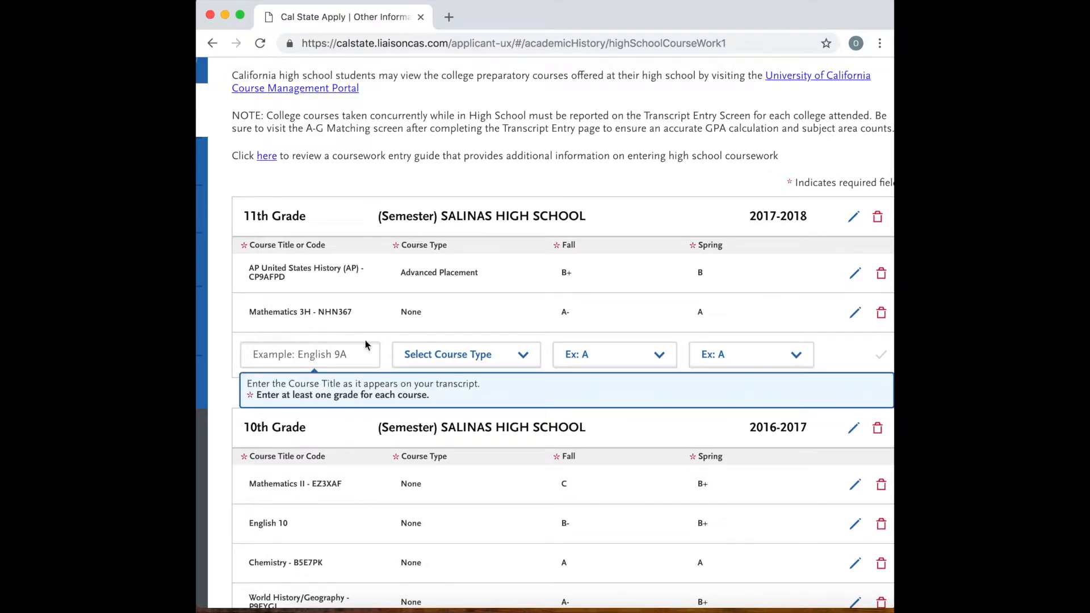
click(321, 357)
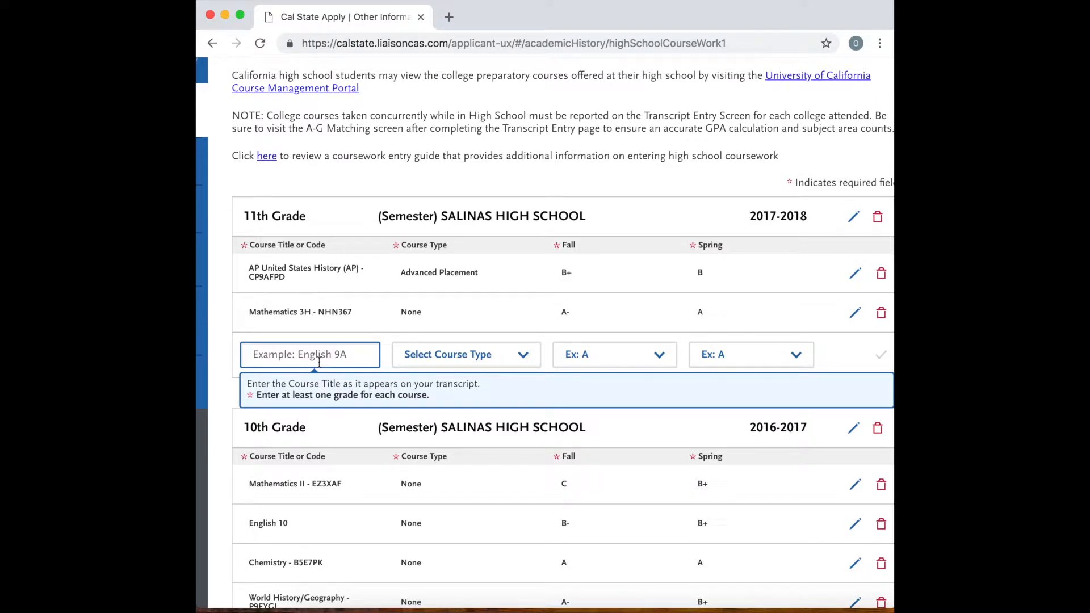
text(Ap)
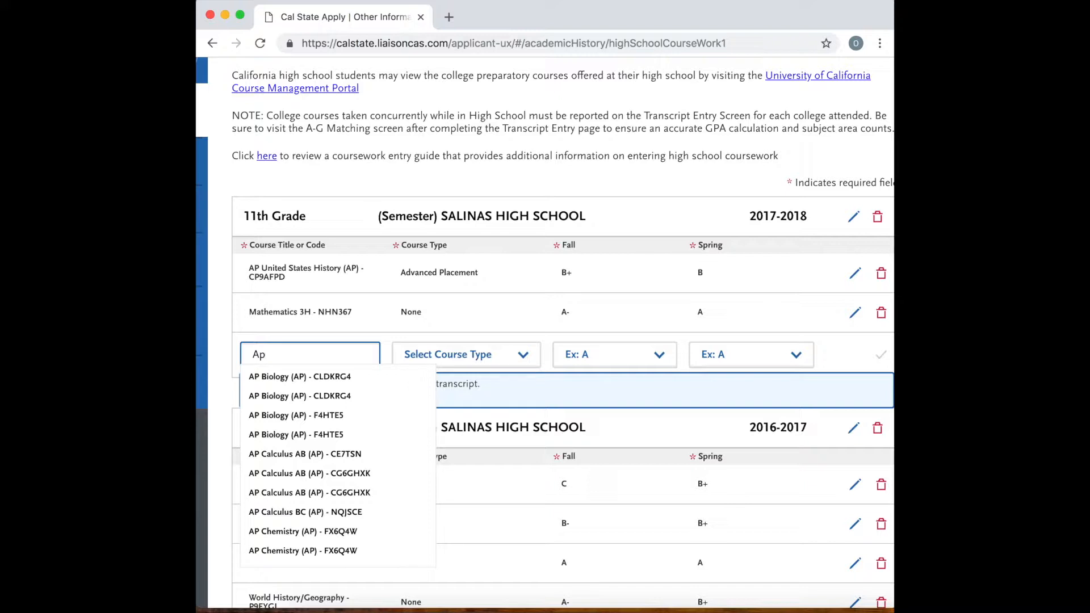
text(eb)
key(BackSpace)
key(BackSpace)
text(la)
key(BackSpace)
key(BackSpace)
scroll(315, 398, down, 1)
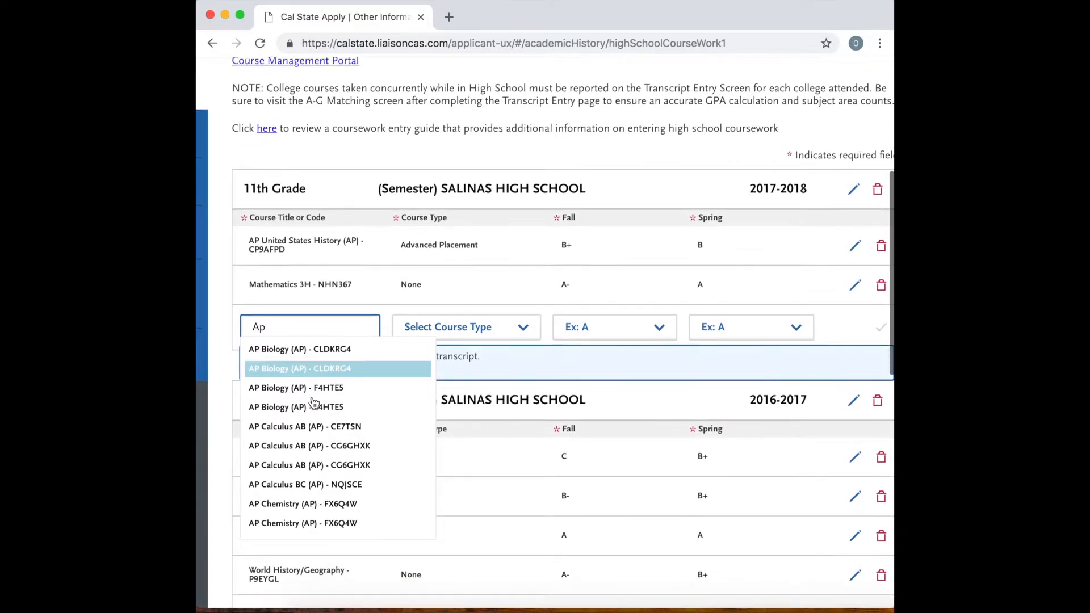
scroll(316, 462, down, 2)
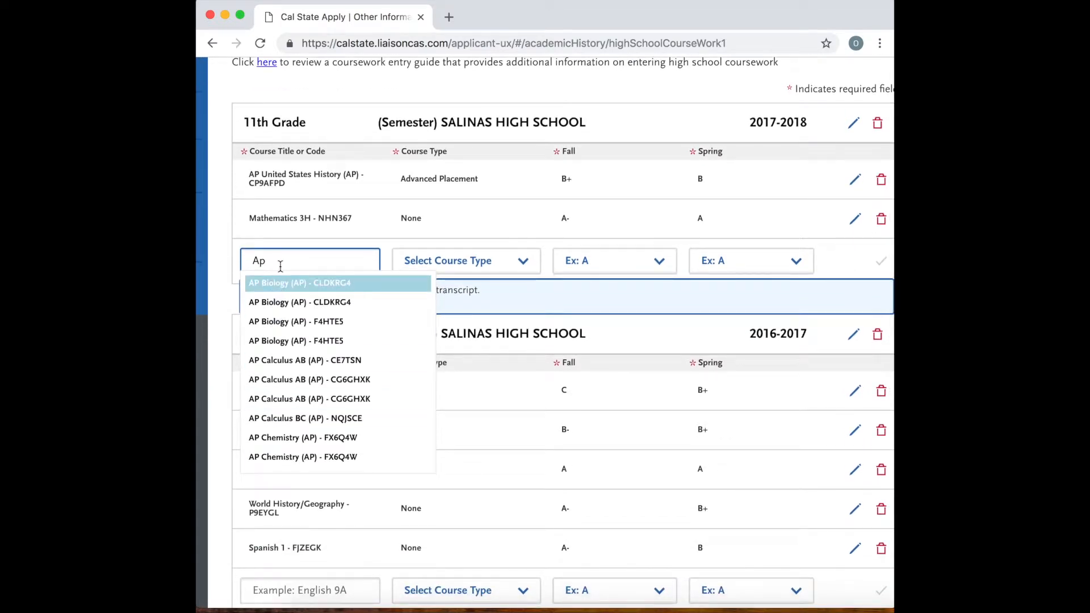
Search the 11th grade course titles for "AP l" and "la", and clear the title entry.
key(BackSpace)
key(BackSpace)
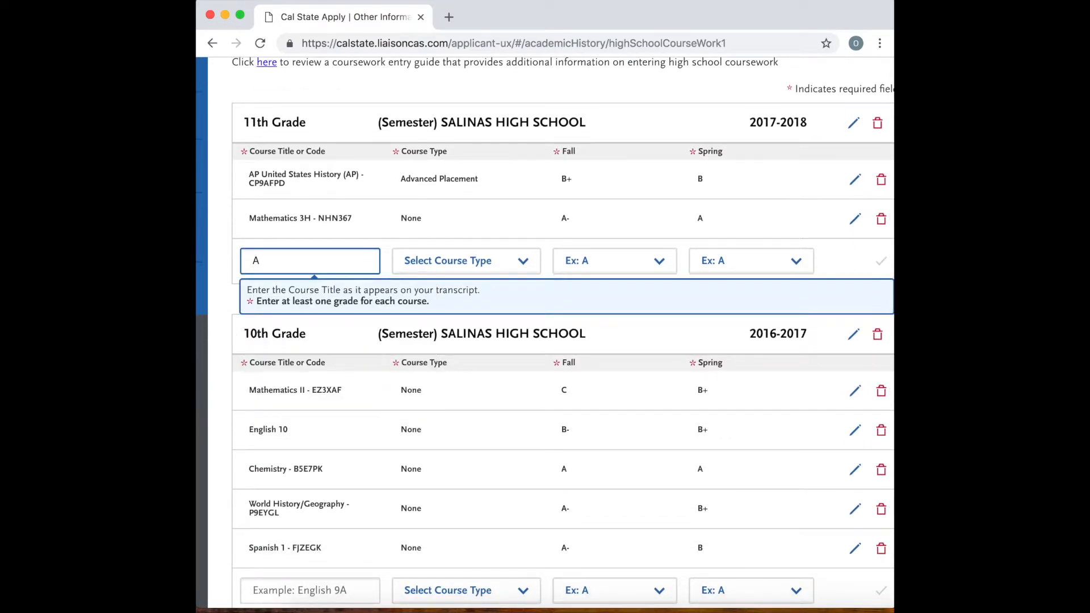
text(P I)
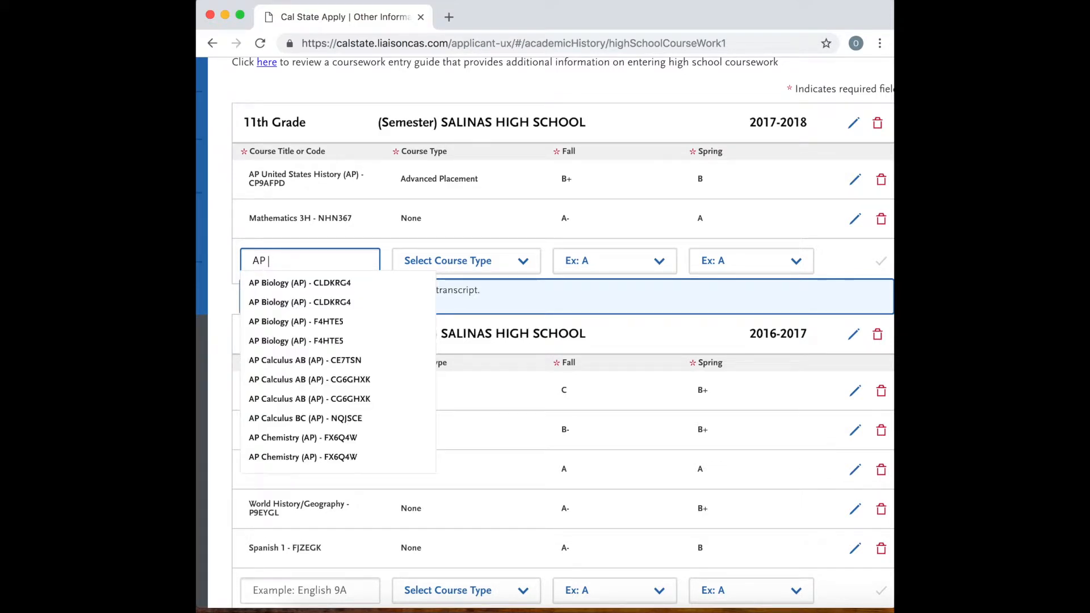
text(I)
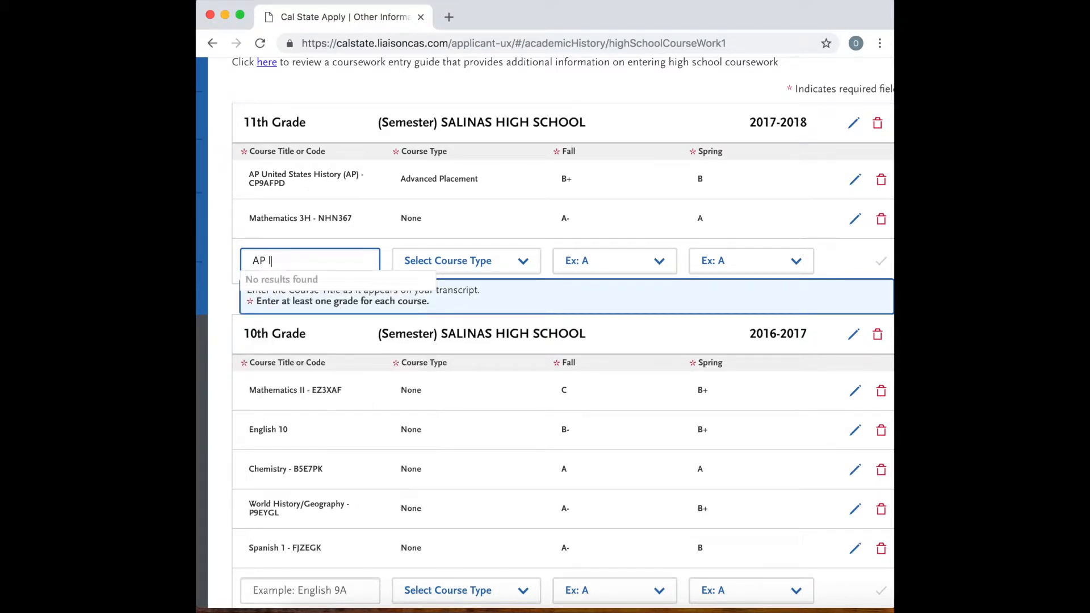
key(BackSpace)
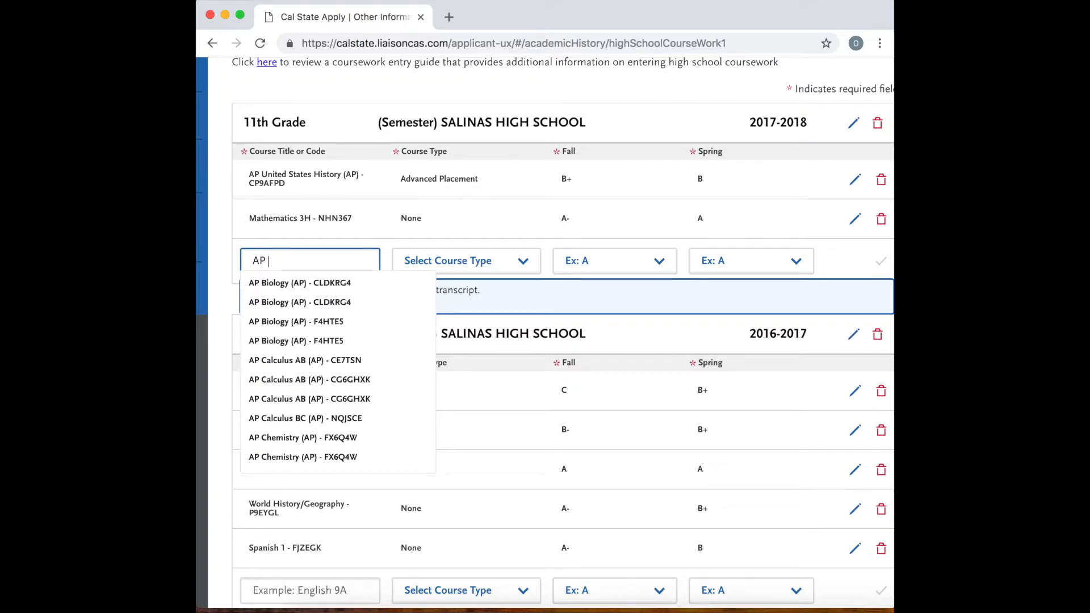
text(I)
key(BackSpace)
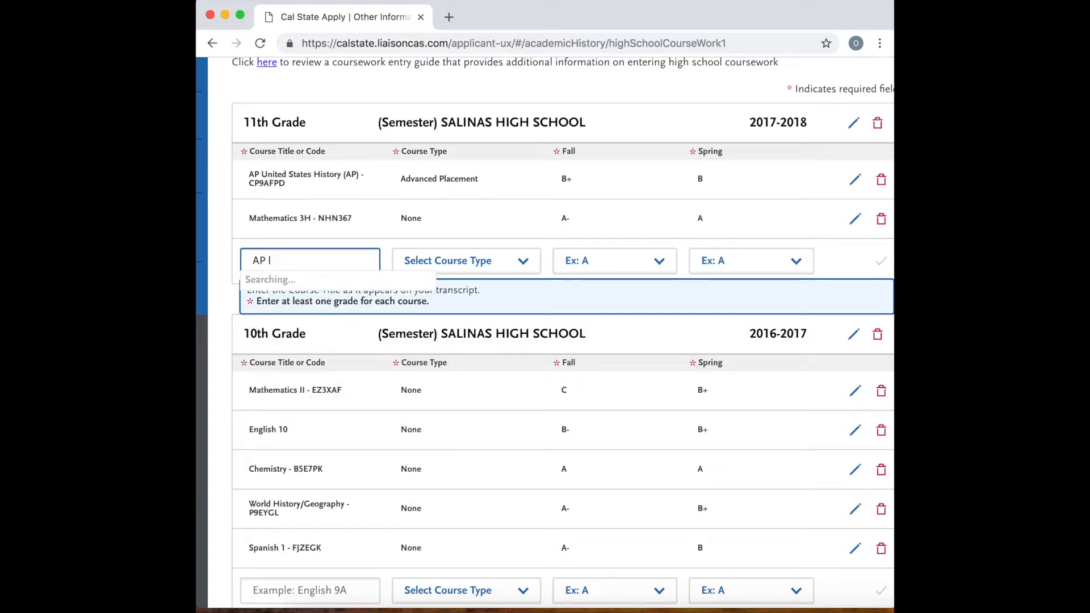
key(BackSpace)
key(BackSpace)
key(BackSpace)
text(la)
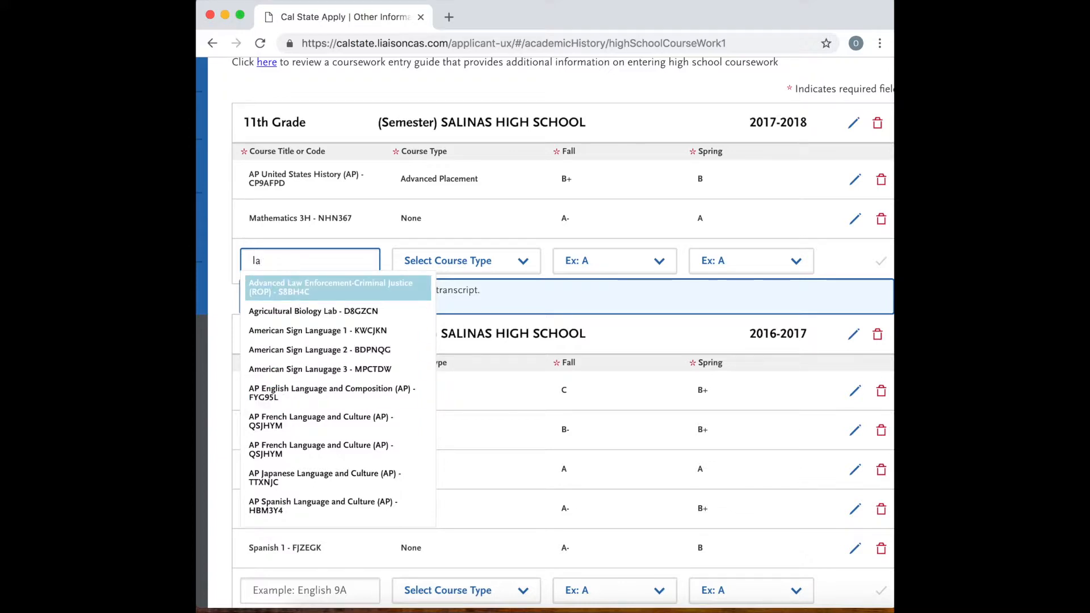
key(BackSpace)
key(BackSpace)
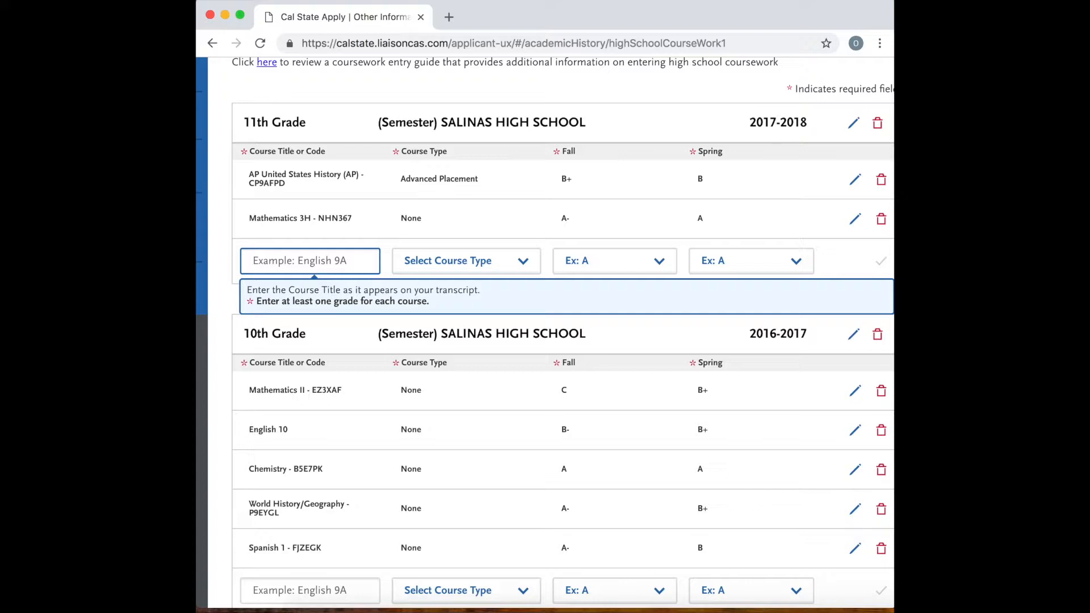
Search the 11th grade course titles for "culinary", look through the suggestions, and clear the title entry.
text(cul)
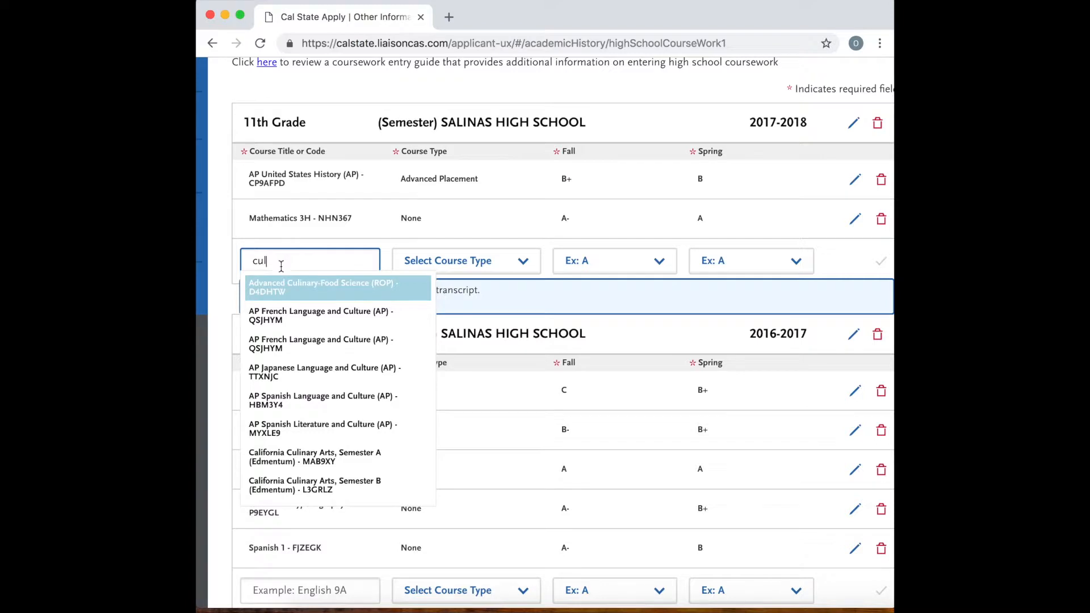
text(ina)
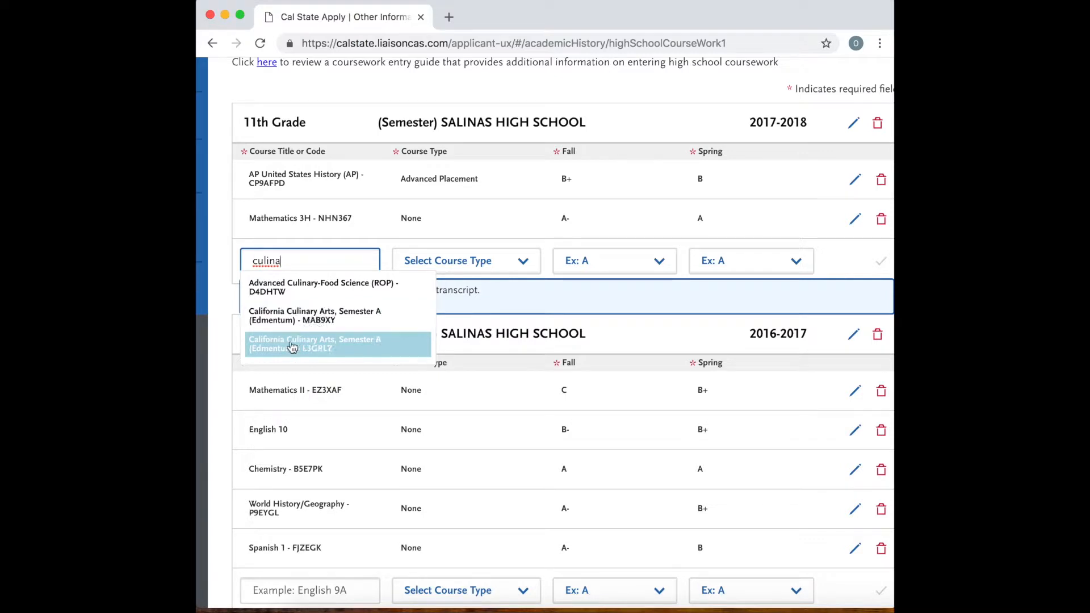
text(ry)
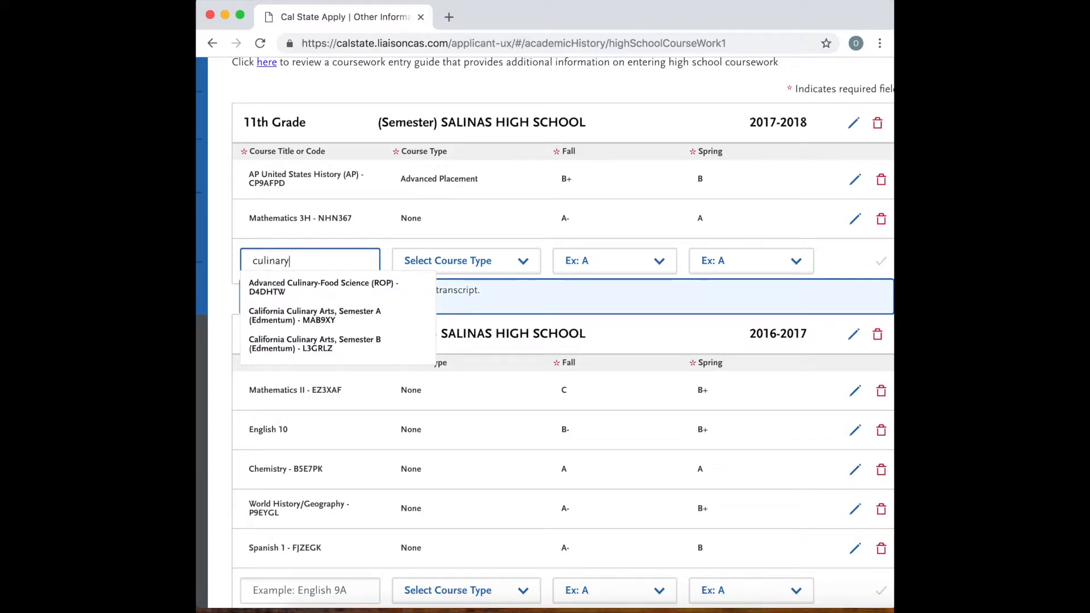
key(BackSpace)
key(BackSpace)
key(BackSpace)
key(BackSpace)
key(BackSpace)
key(BackSpace)
key(BackSpace)
key(BackSpace)
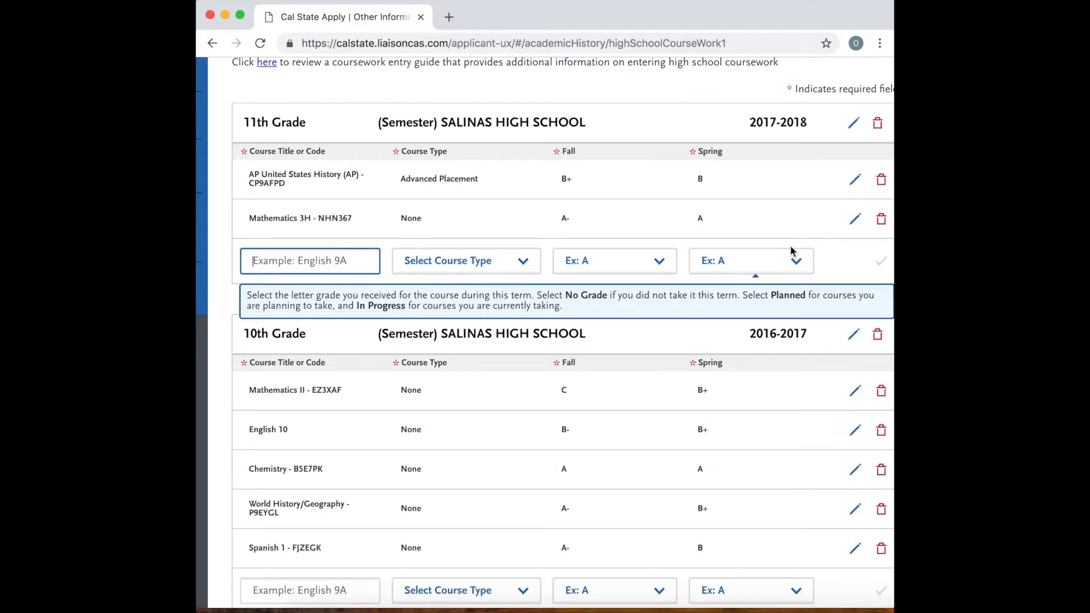
Add a 12th Grade level for Salinas High School (Semester) with the school year 2018-2019 and save it.
scroll(602, 315, down, 5)
scroll(603, 318, down, 4)
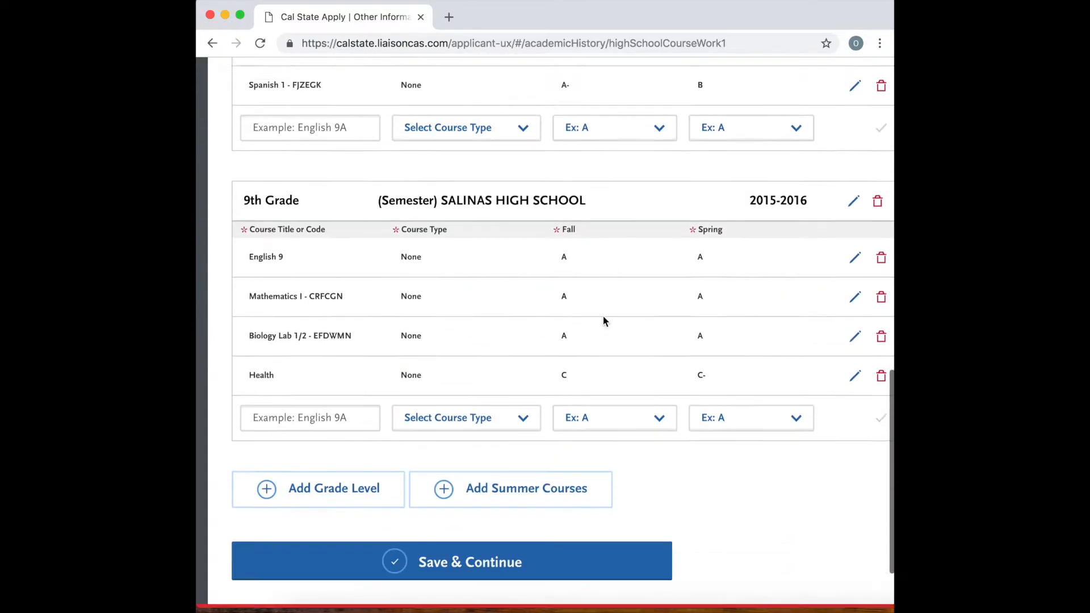
click(360, 461)
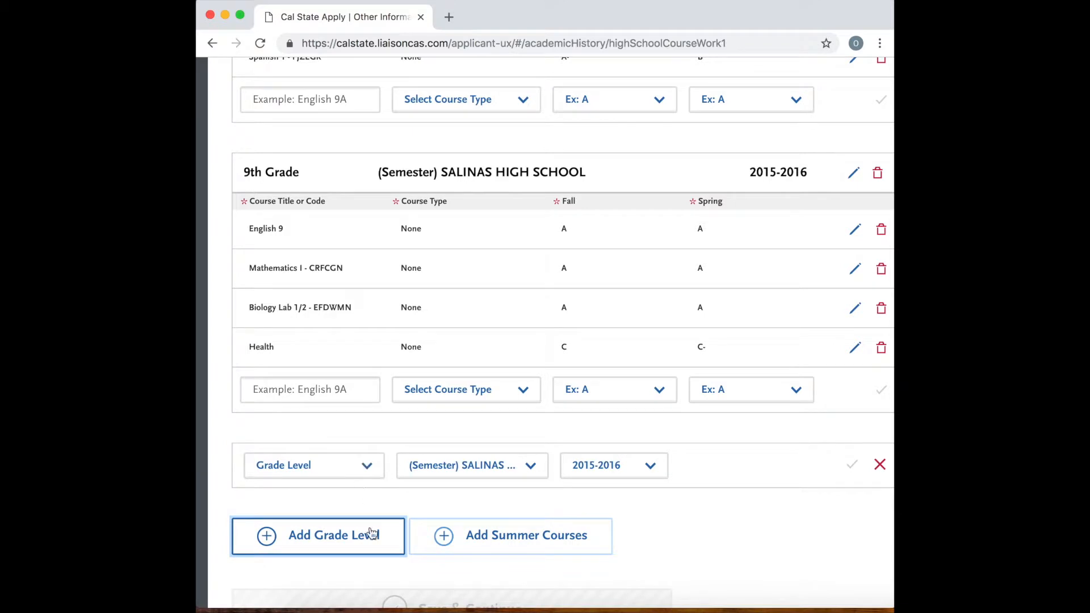
click(369, 462)
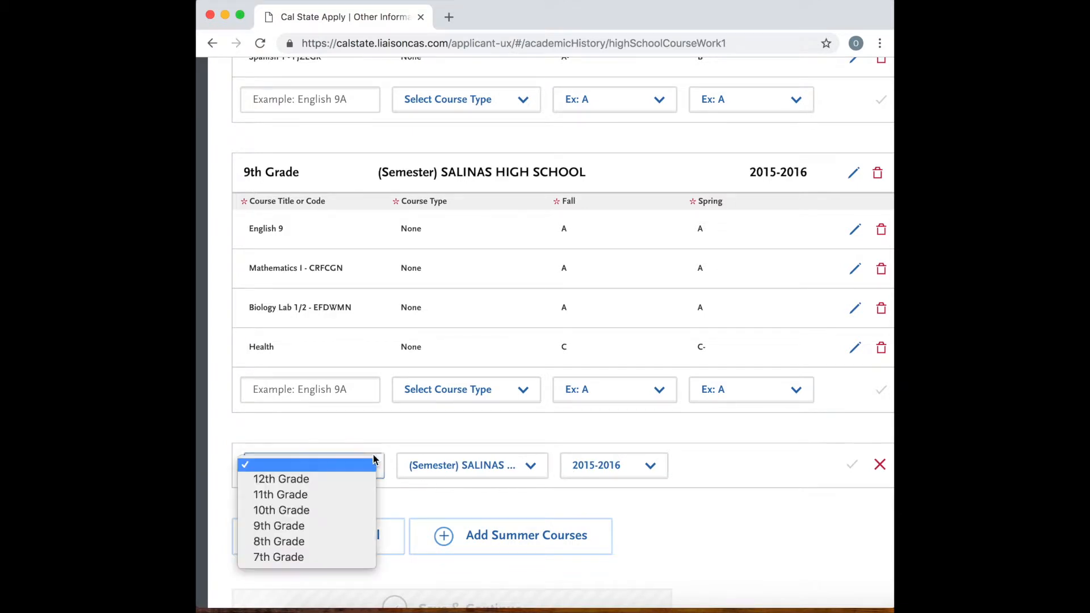
click(329, 480)
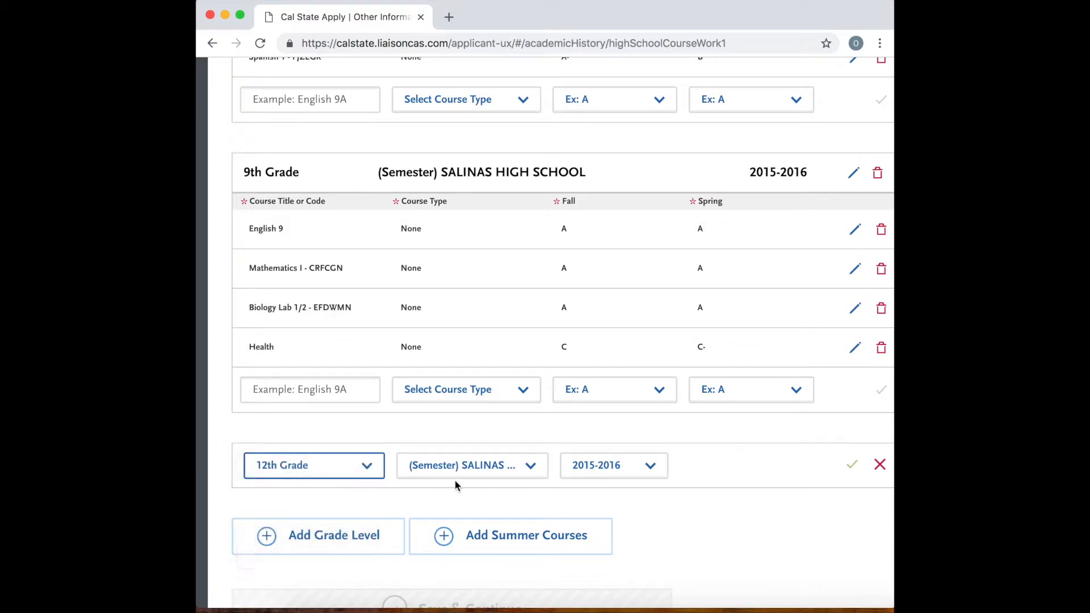
click(601, 466)
click(601, 513)
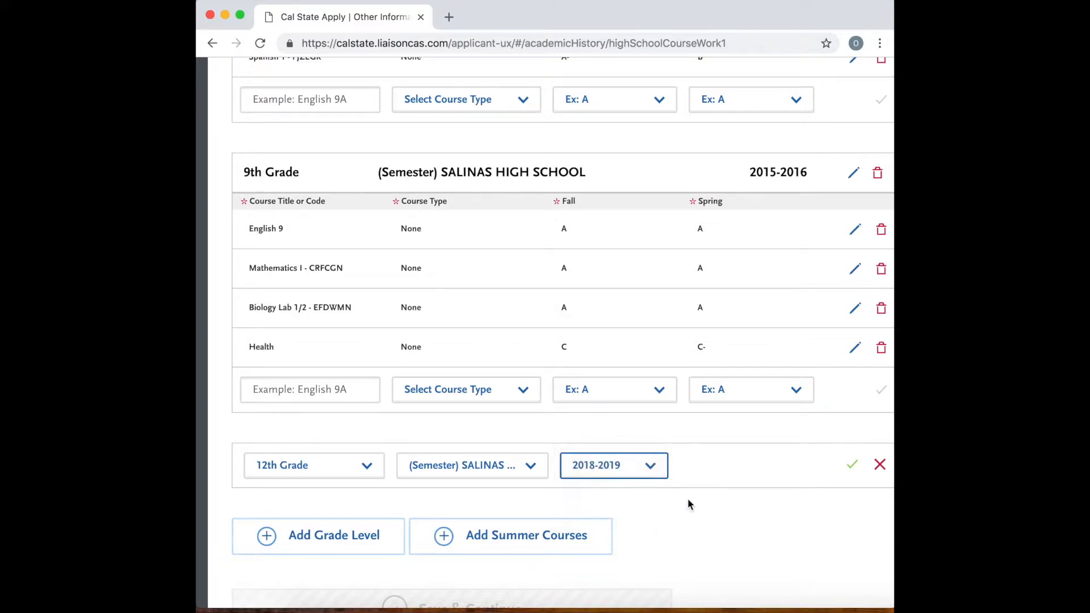
click(852, 466)
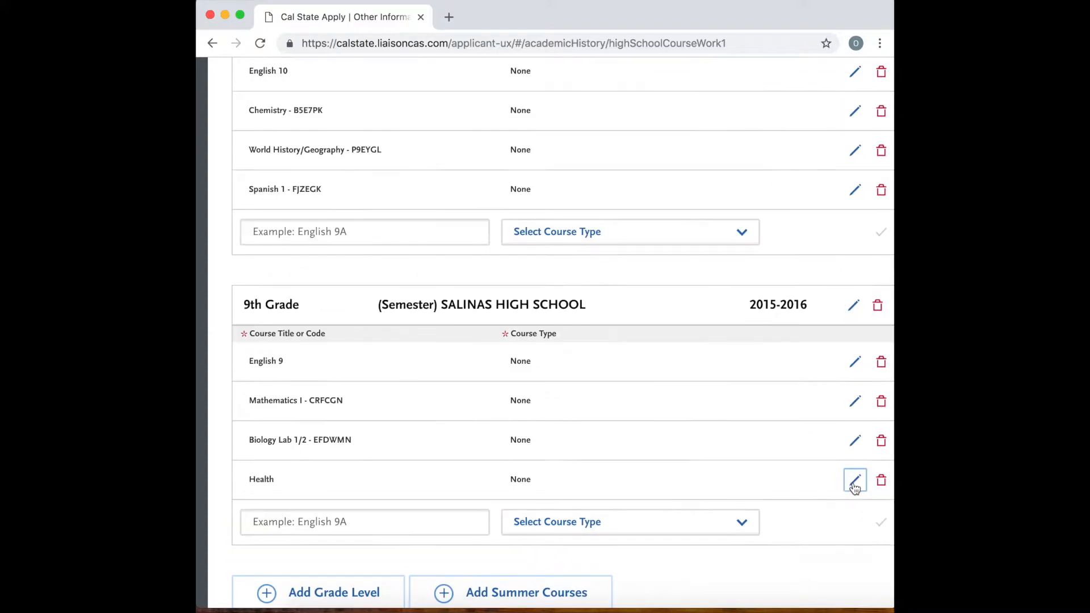
Add U.S. Government - QTWACB to the 12th grade courses with Fall set to In Progress and Spring to No Grade, and save it.
scroll(642, 394, up, 15)
scroll(568, 425, down, 3)
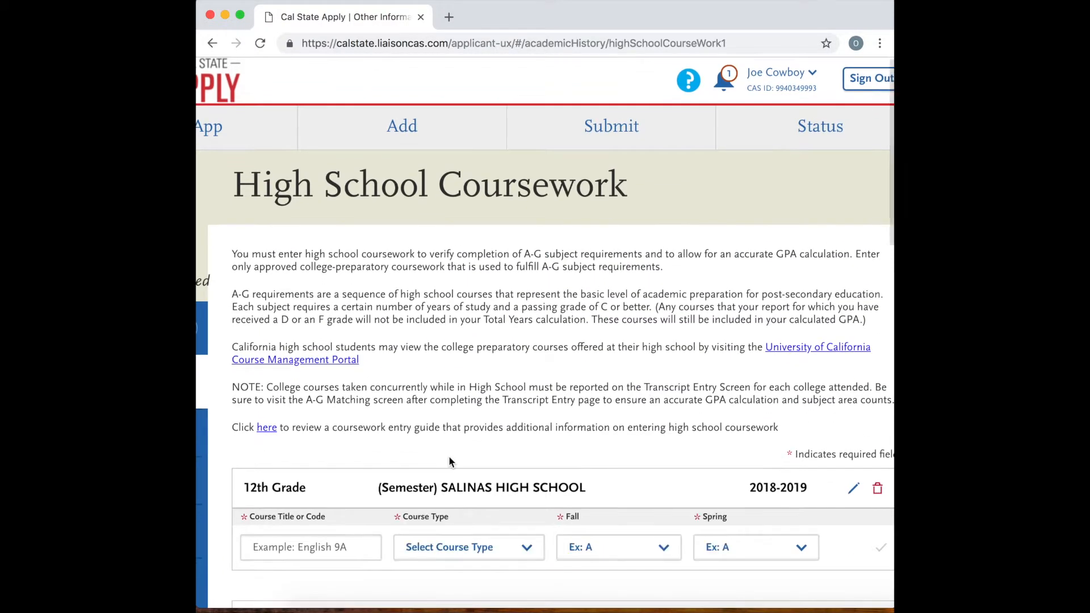
click(352, 475)
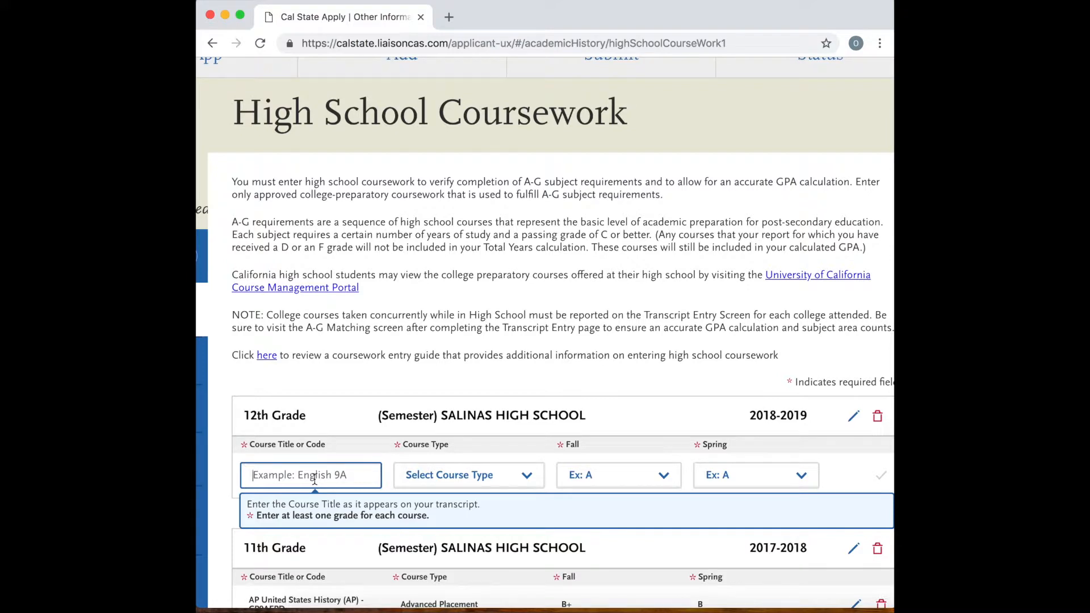
text(go)
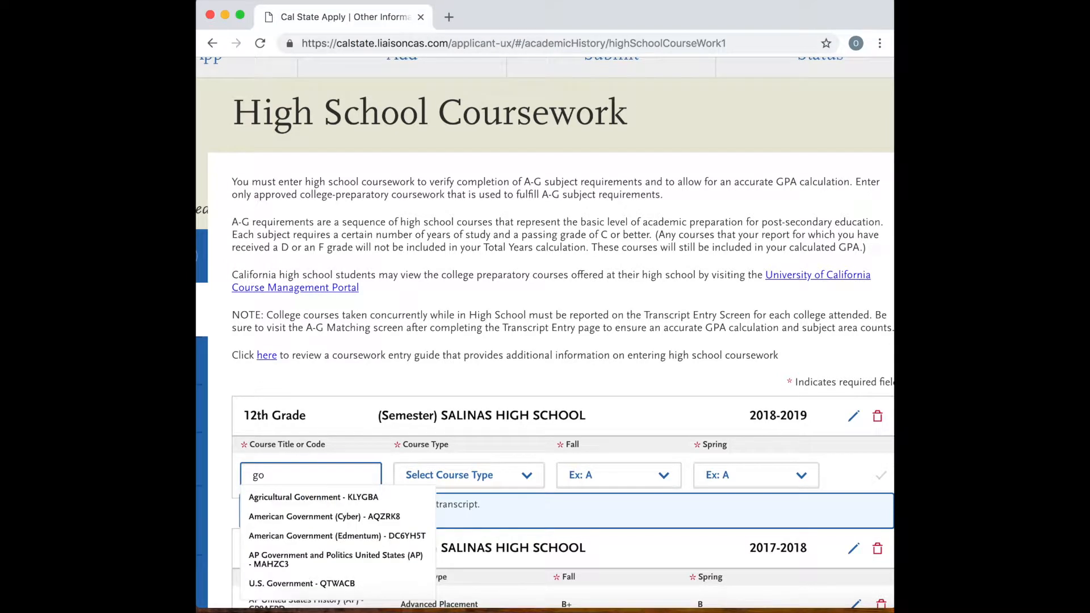
text(v)
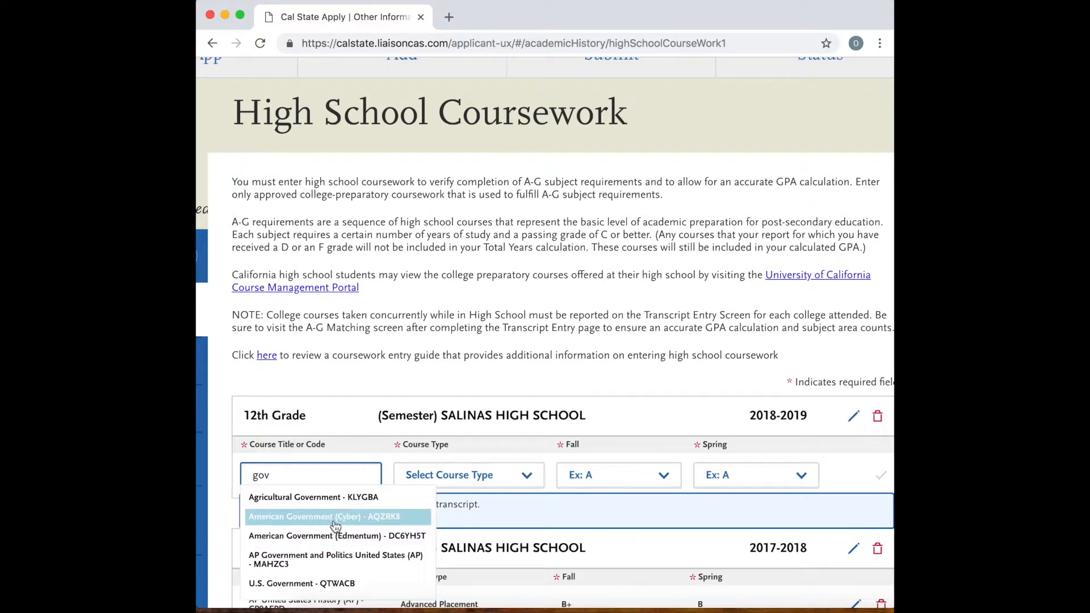
scroll(335, 525, down, 2)
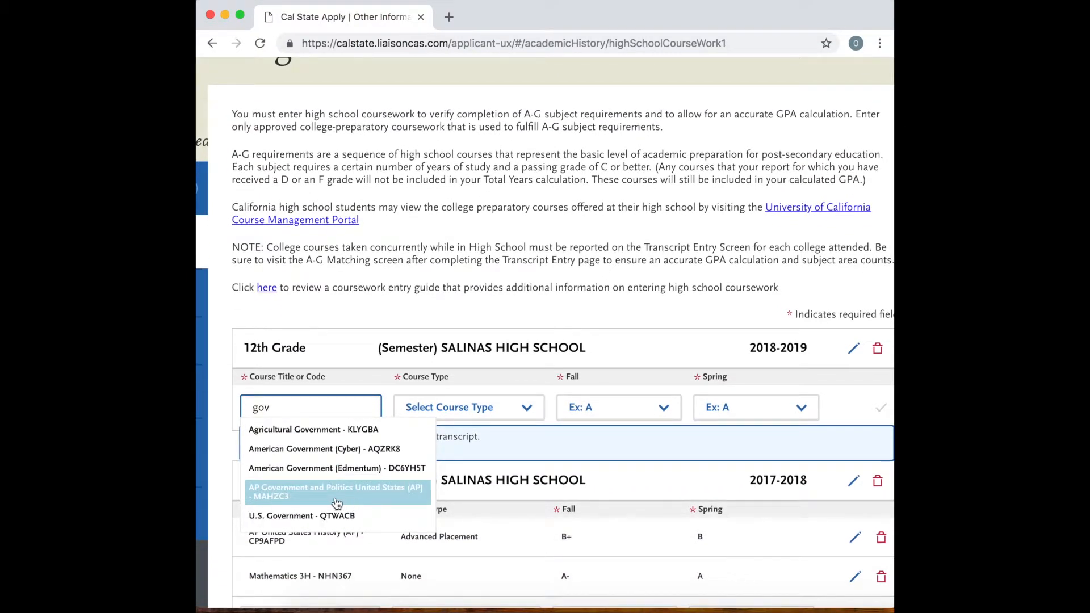
click(297, 516)
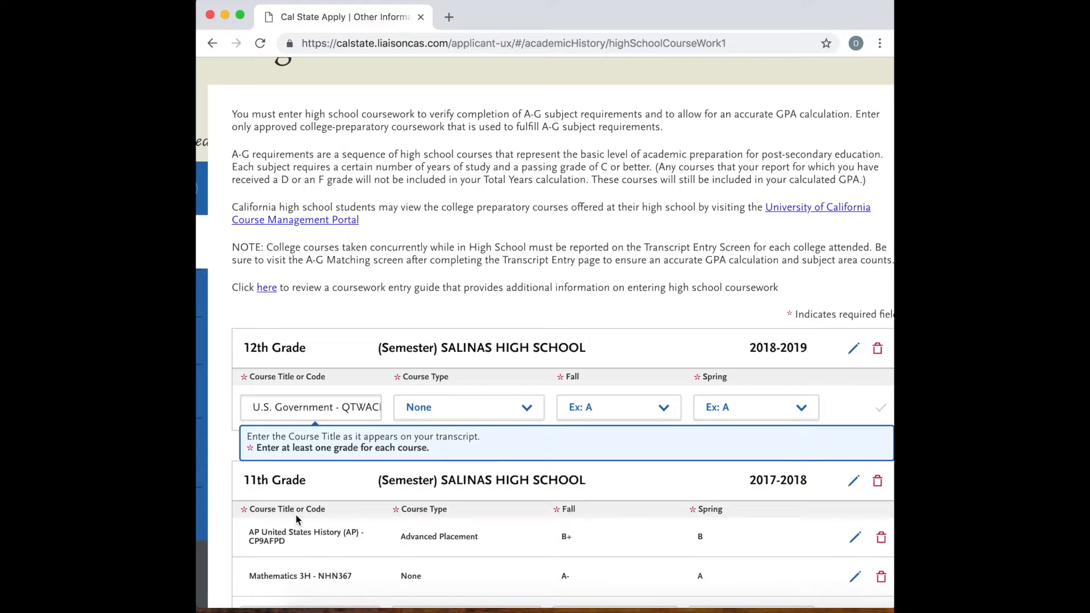
click(621, 410)
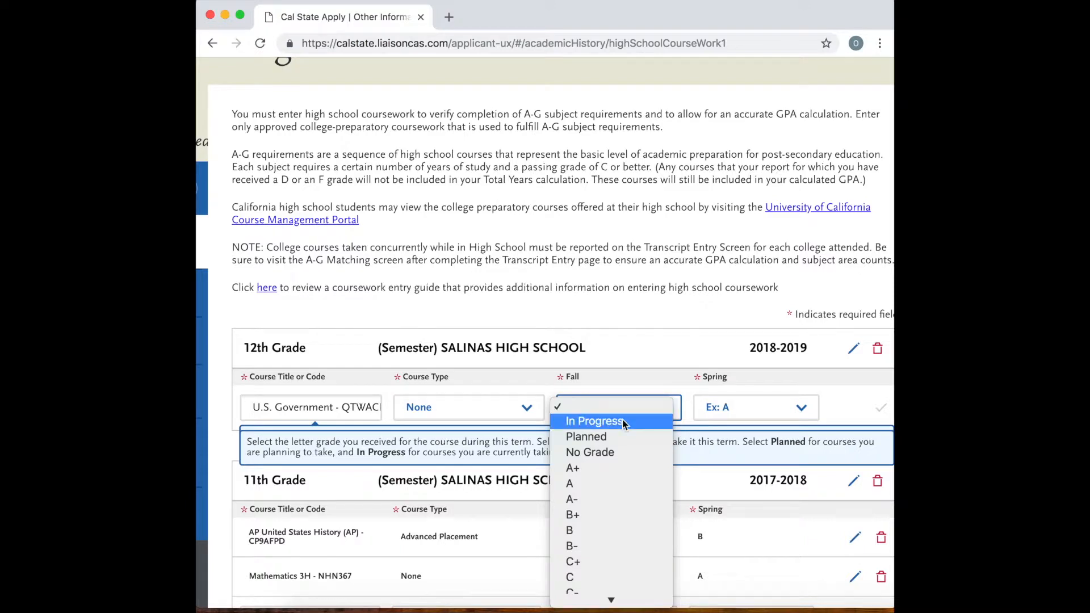
click(622, 420)
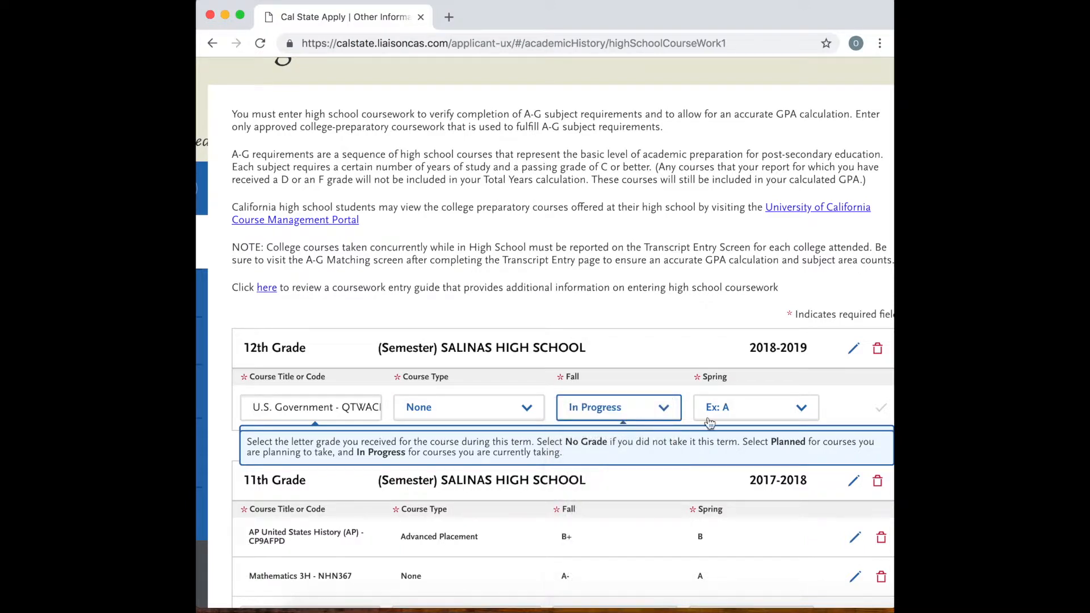
click(766, 408)
click(744, 453)
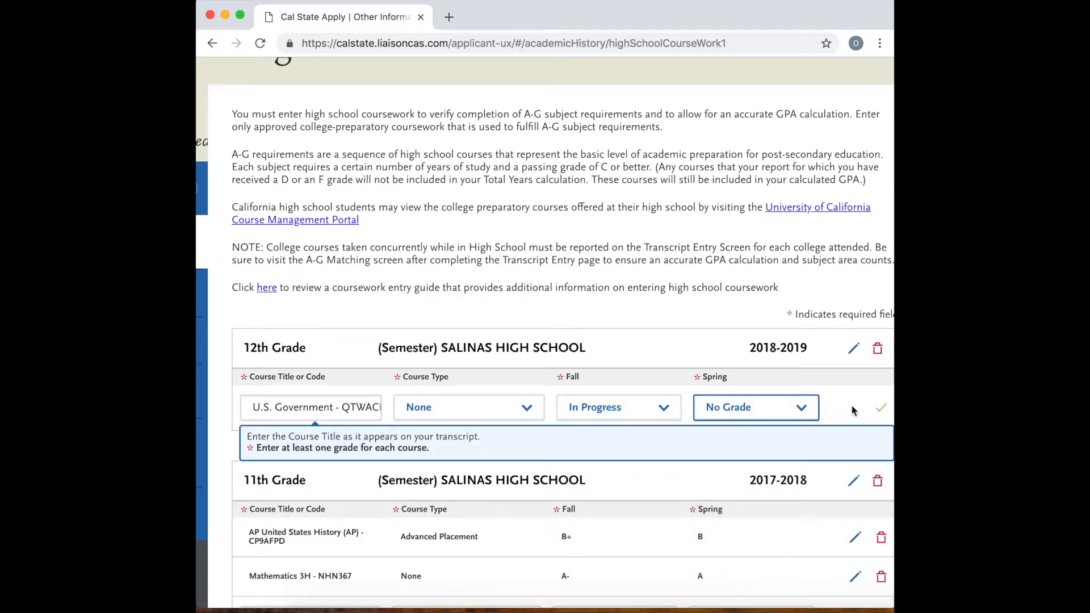
click(877, 409)
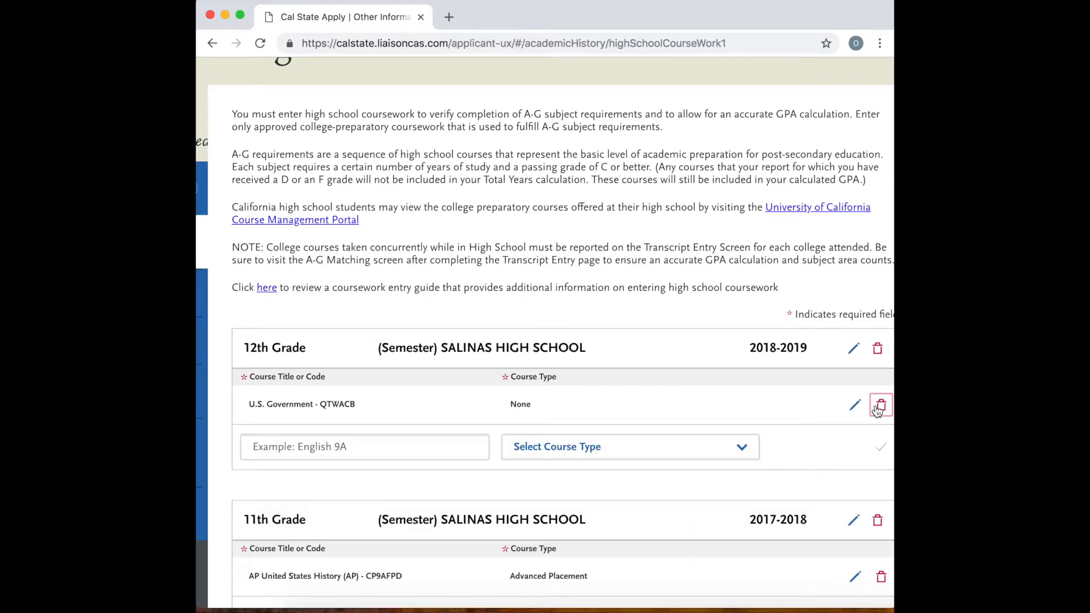
Add Economics - D4NWPG to the 12th grade courses with Fall set to No Grade and Spring to Planned, and save it.
click(266, 446)
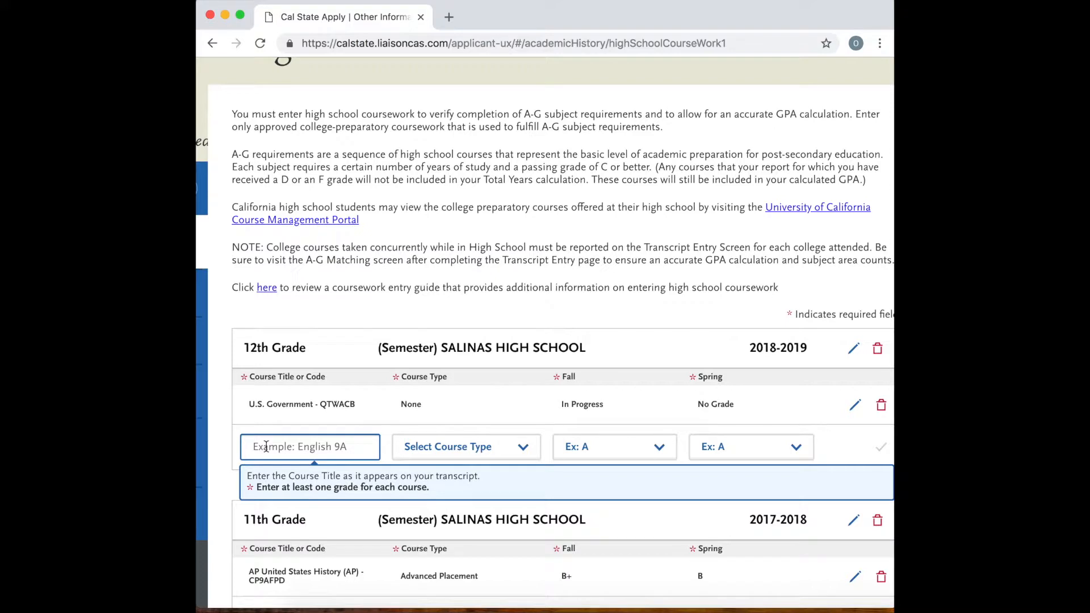
text(econ)
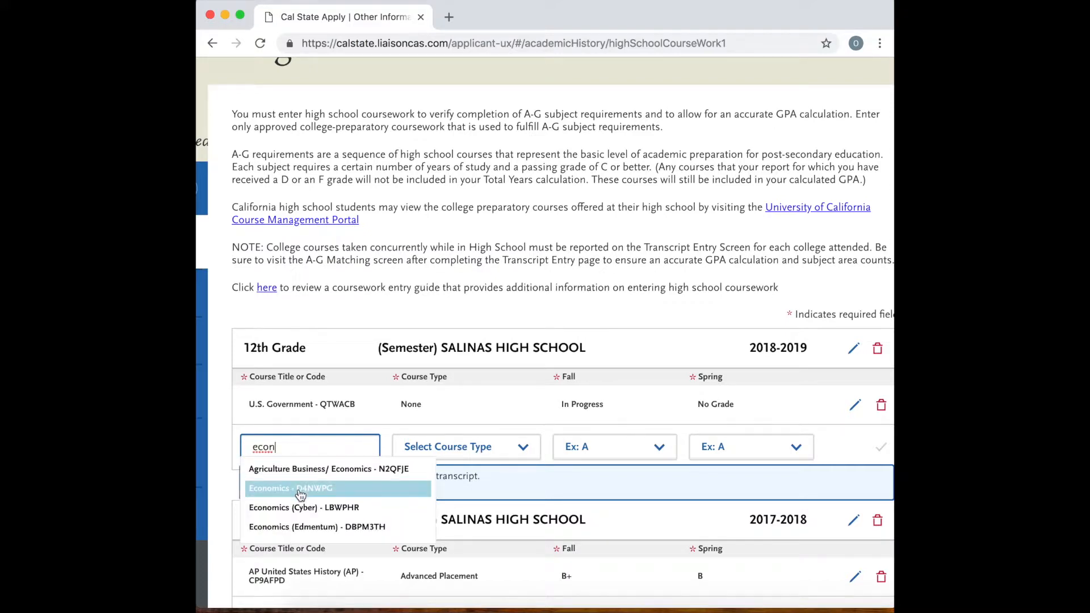
click(301, 492)
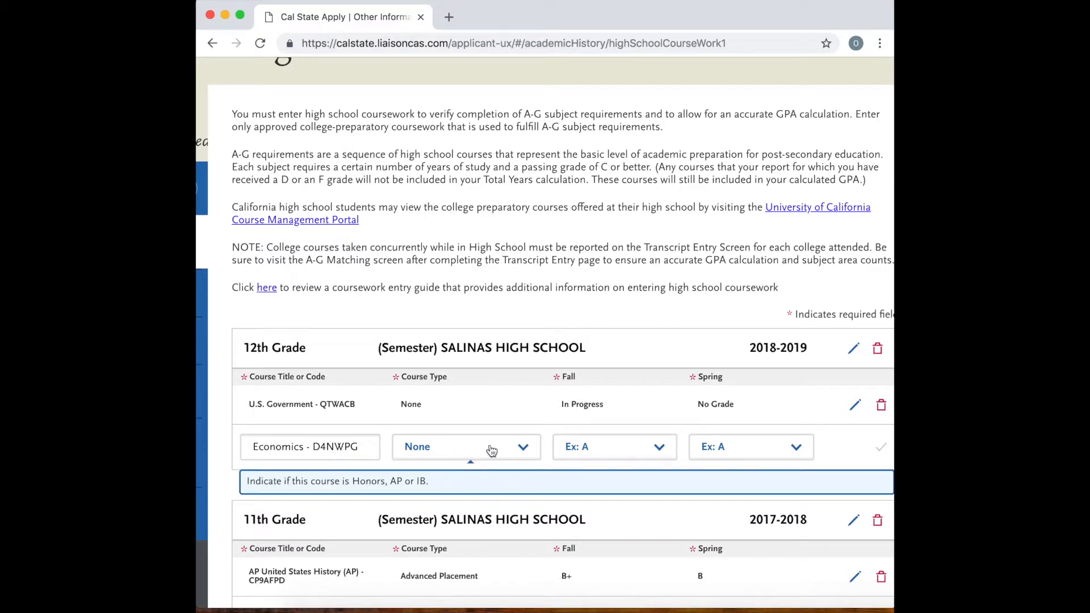
click(612, 446)
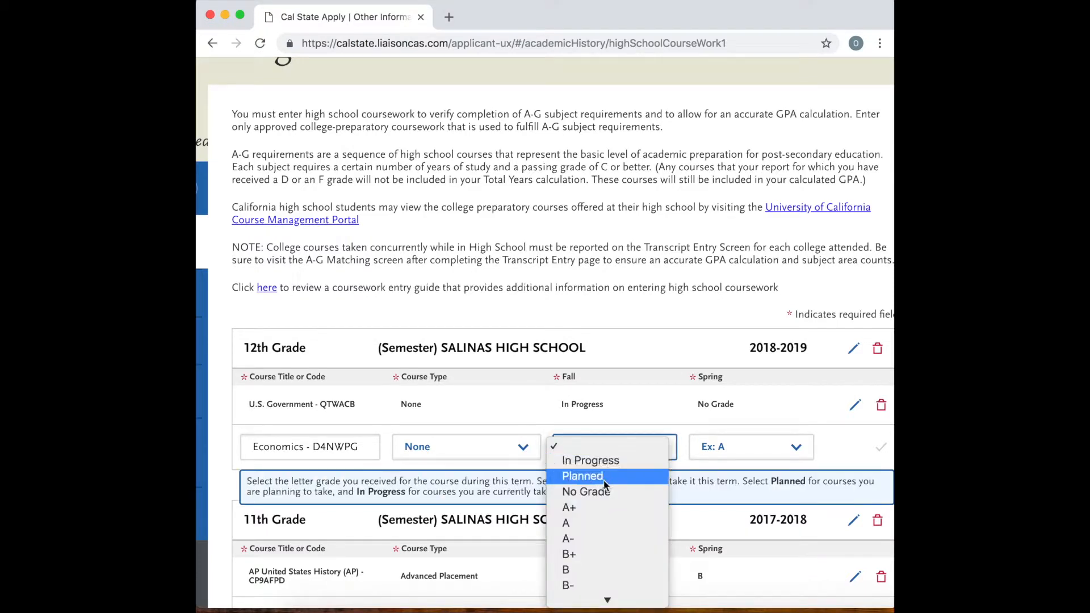
click(591, 491)
click(732, 449)
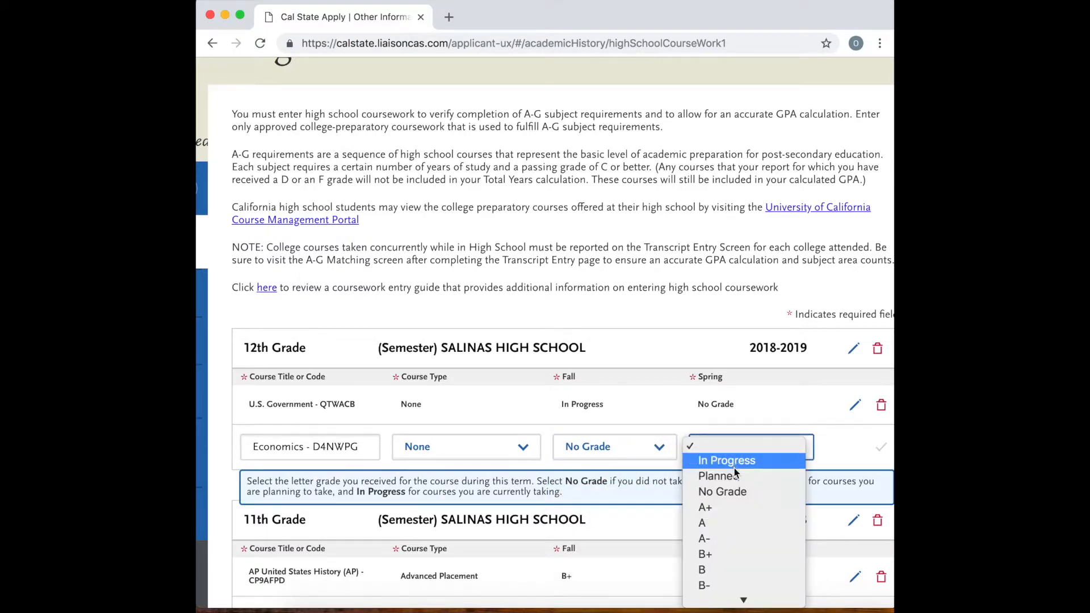
click(784, 474)
click(881, 447)
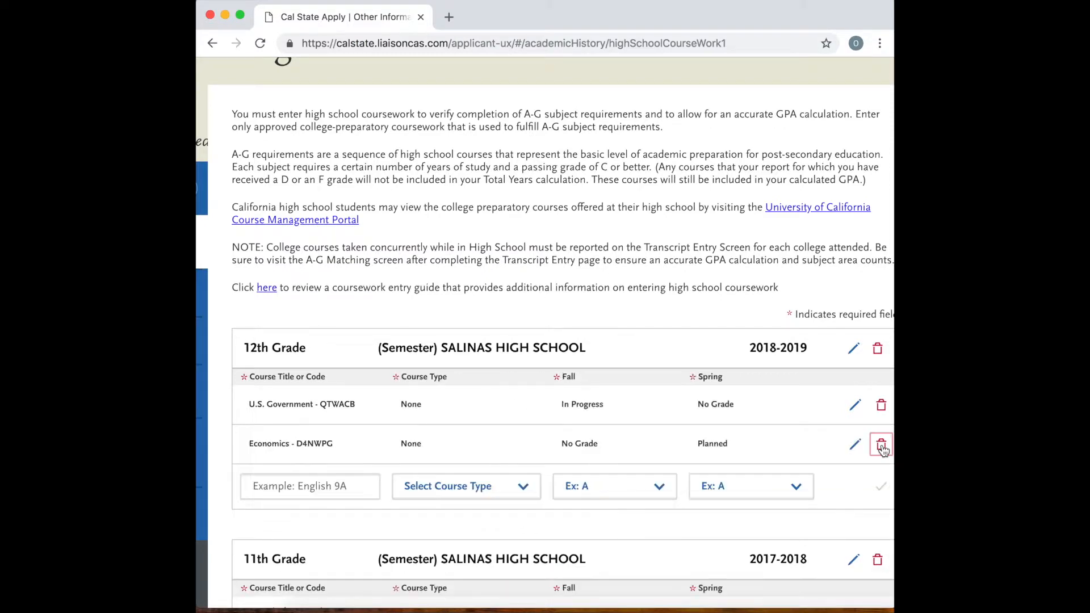
Add AP Macroeconomics (AP) - SDBMLS to the 12th grade courses with Fall set to No Grade and Spring to Planned, and save it.
click(300, 486)
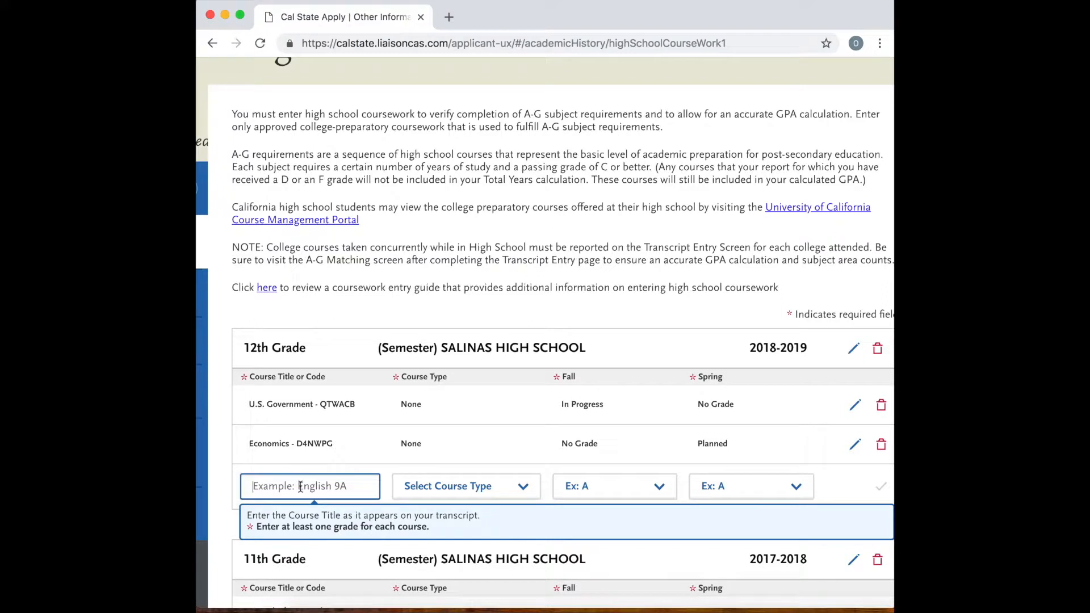
text(macr)
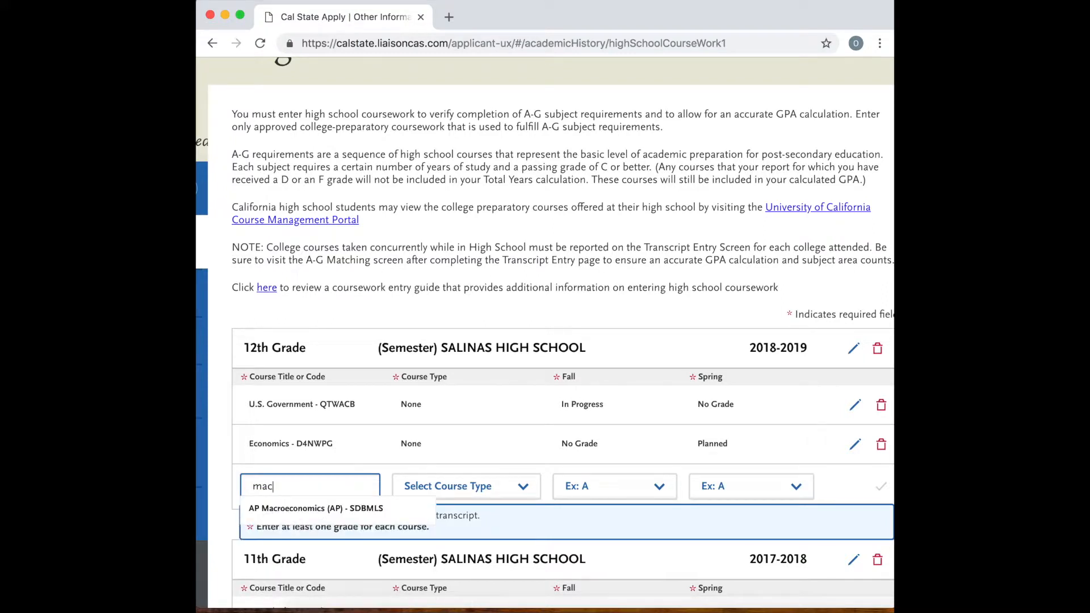
click(298, 508)
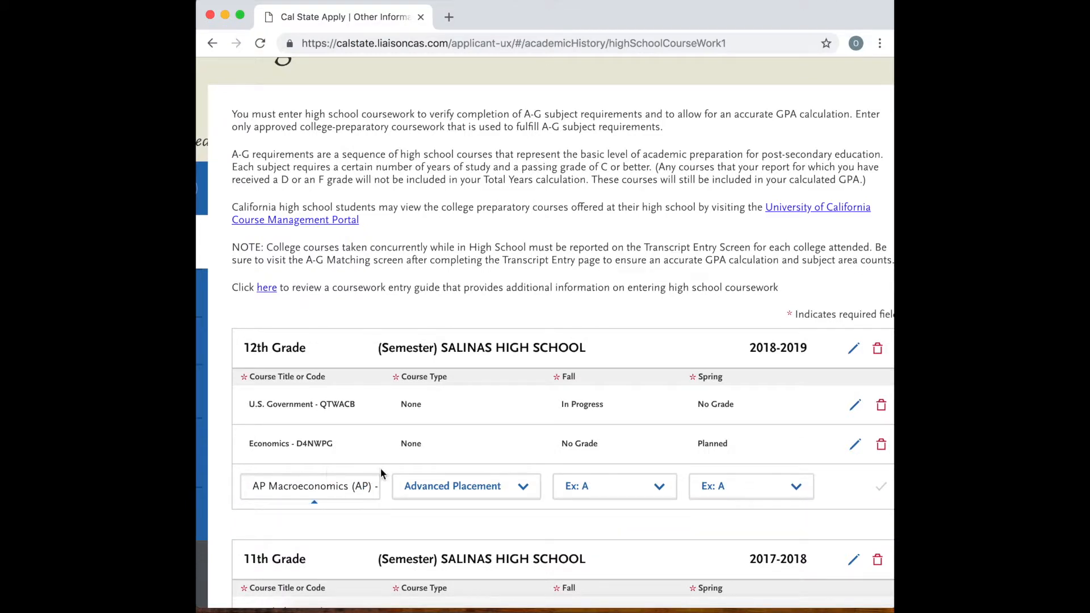
click(611, 487)
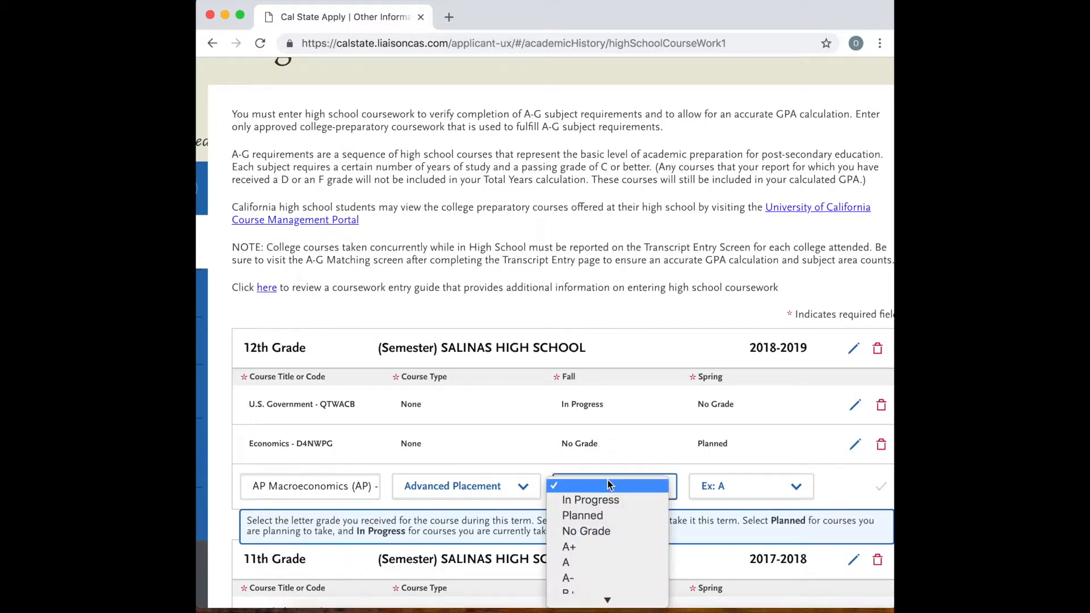
click(593, 533)
click(761, 486)
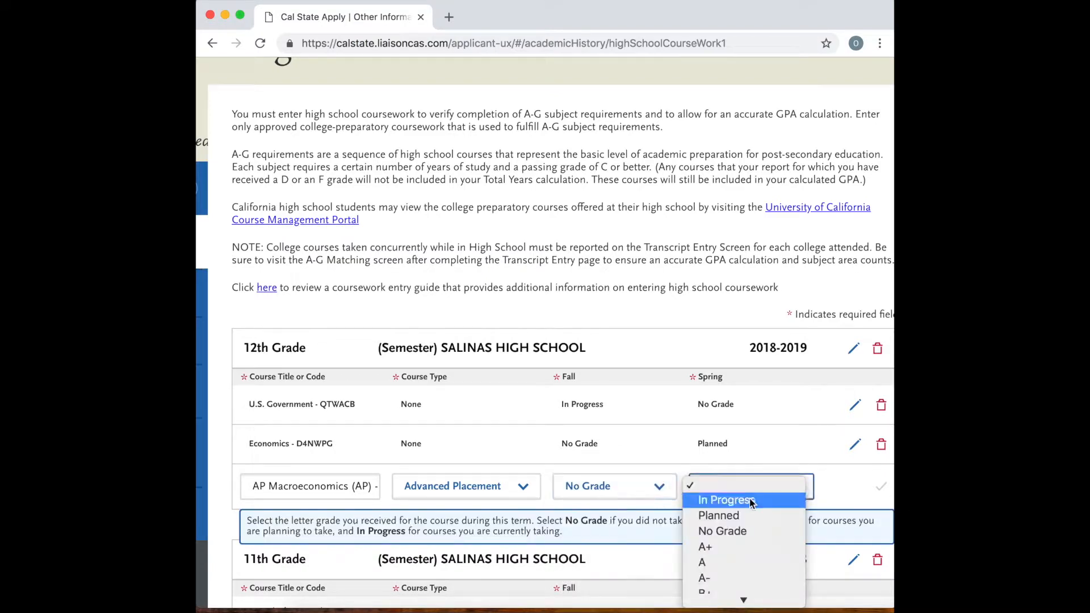
click(741, 515)
click(874, 497)
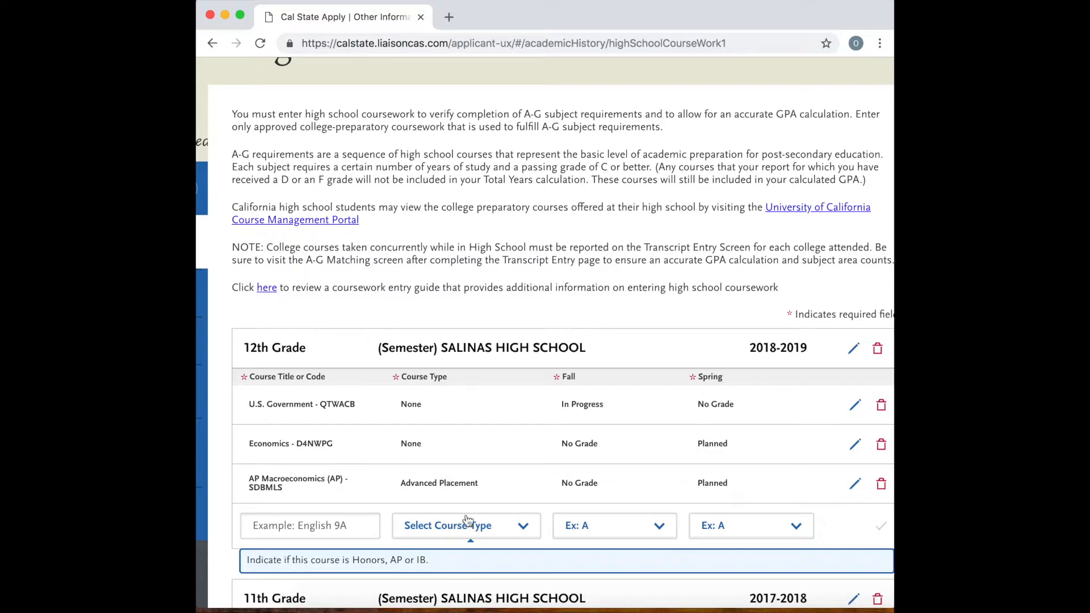
Add CSU Expository Reading and Writing (CSU) - PG7ALK to the 12th grade courses with Fall set to In Progress and Spring to Planned, and save it.
scroll(376, 504, down, 1)
click(316, 487)
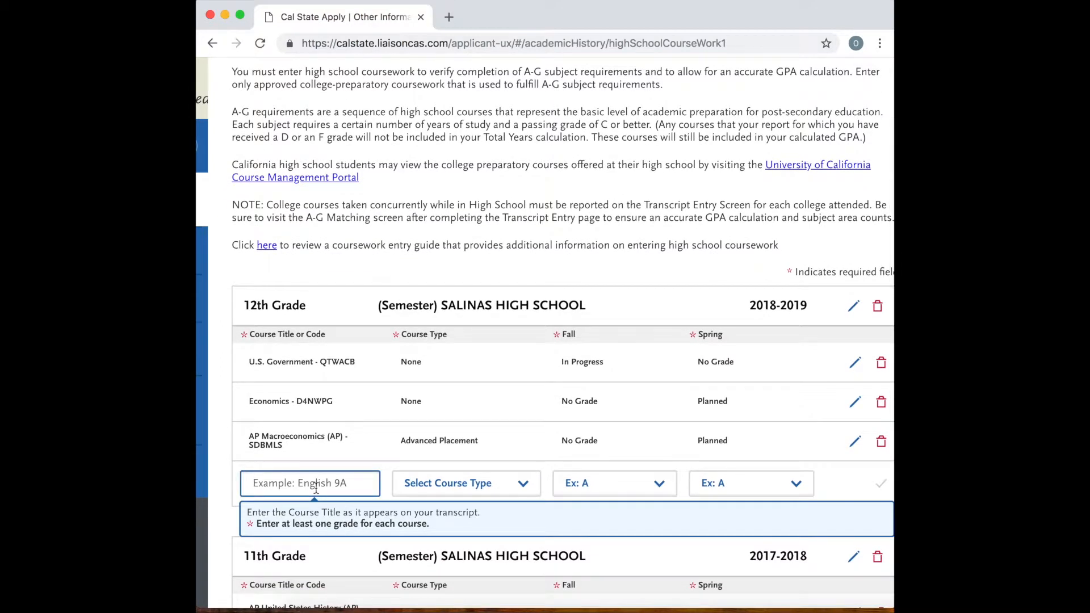
text(csu)
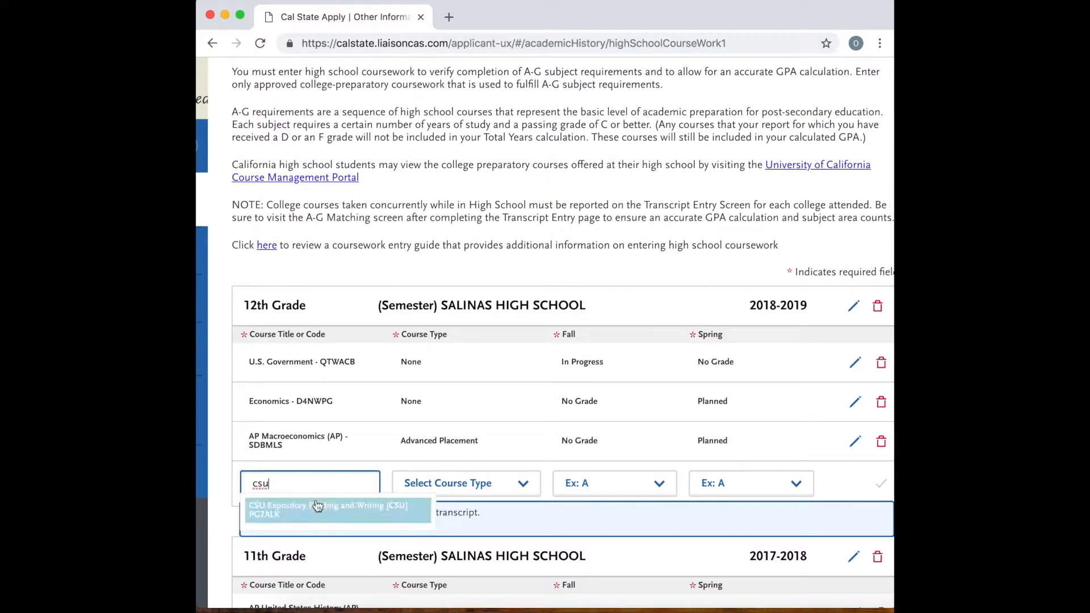
click(318, 513)
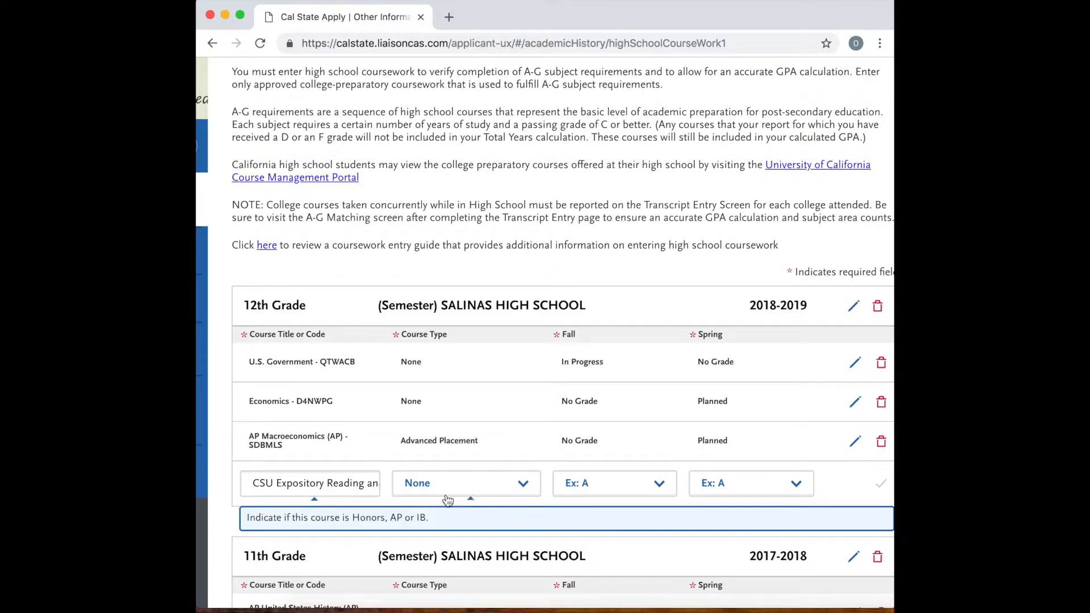
click(601, 483)
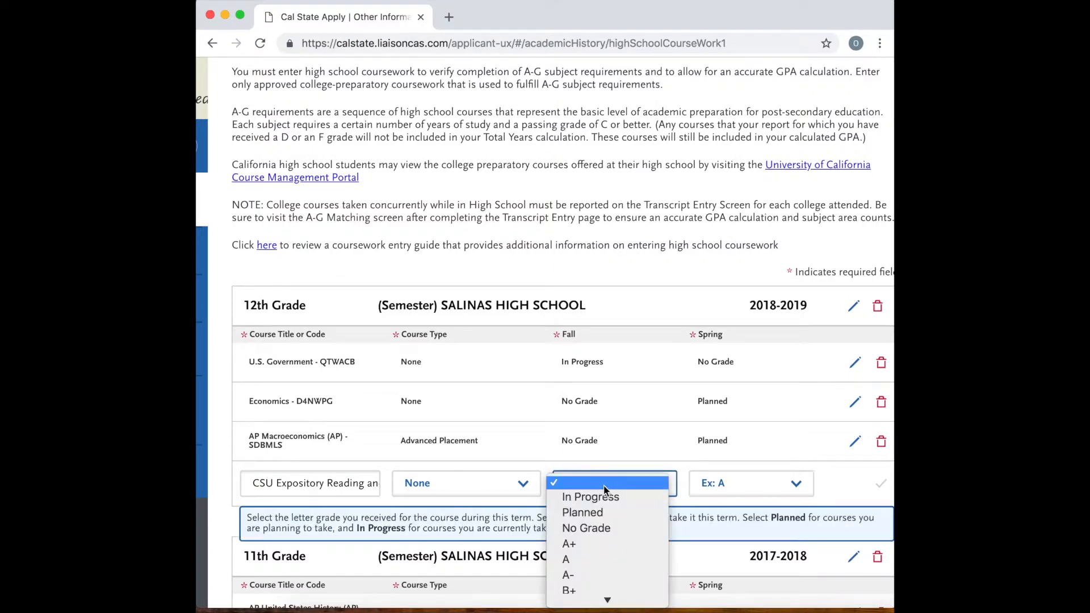
click(605, 498)
click(755, 483)
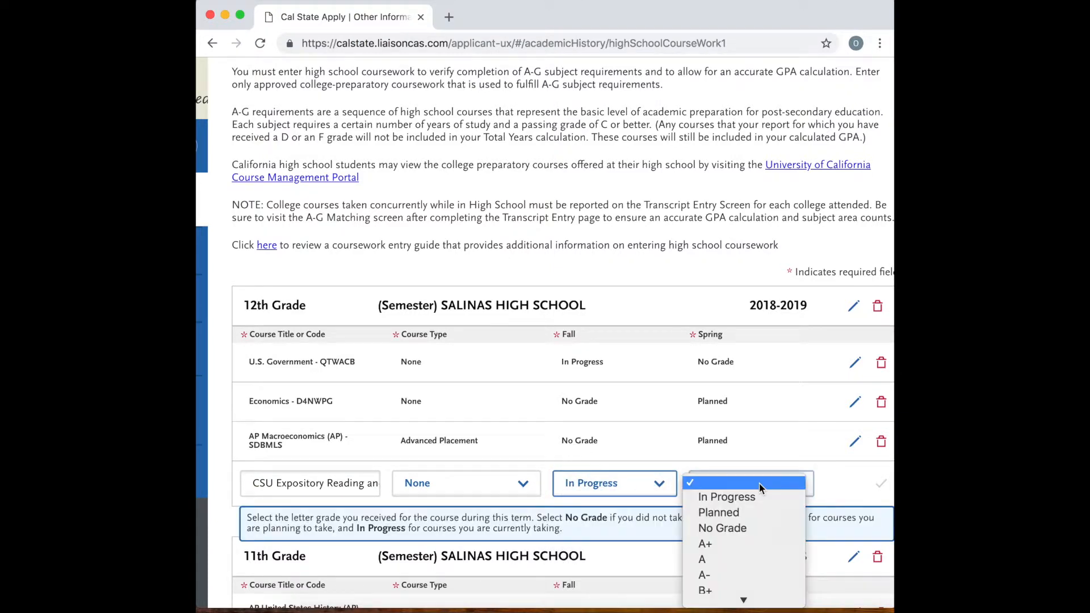
click(746, 510)
click(880, 484)
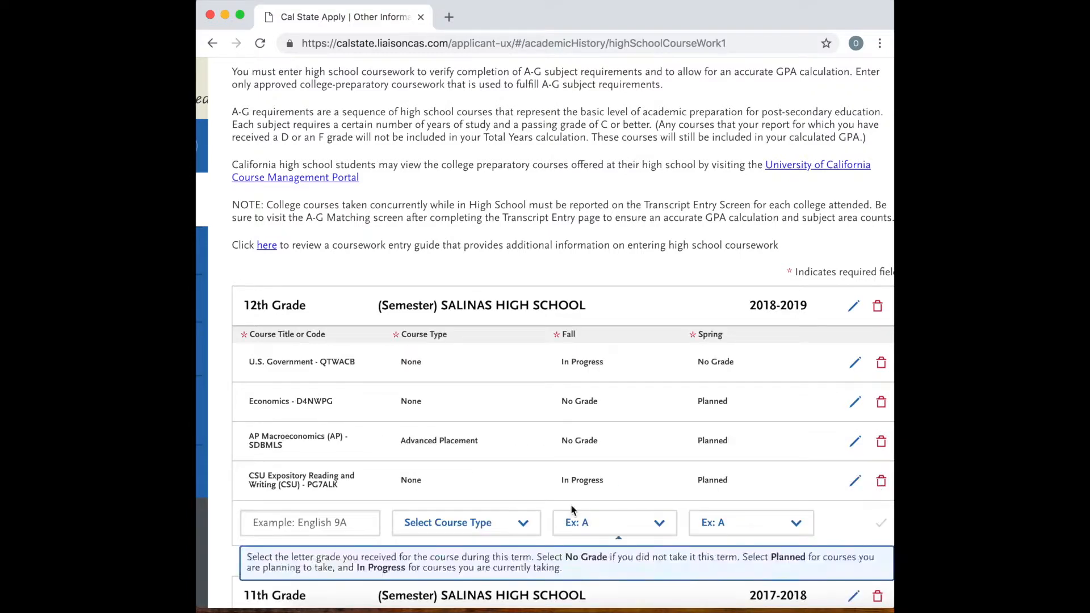
Add Mathematical Analysis - HZC5KT to the 12th grade courses with Fall set to In Progress and Spring to Planned, and save it.
click(285, 524)
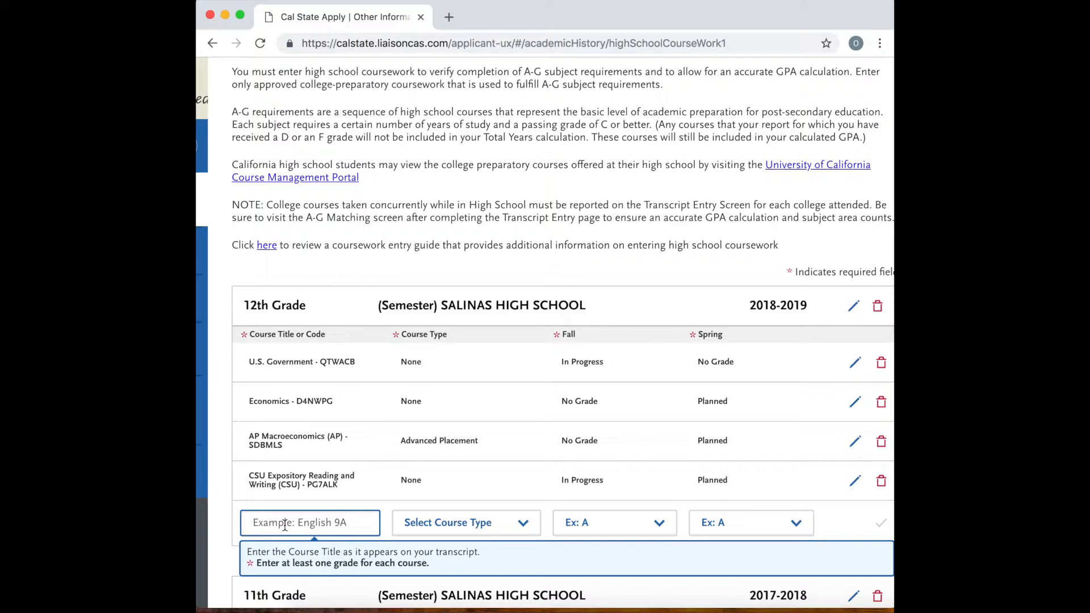
text(math)
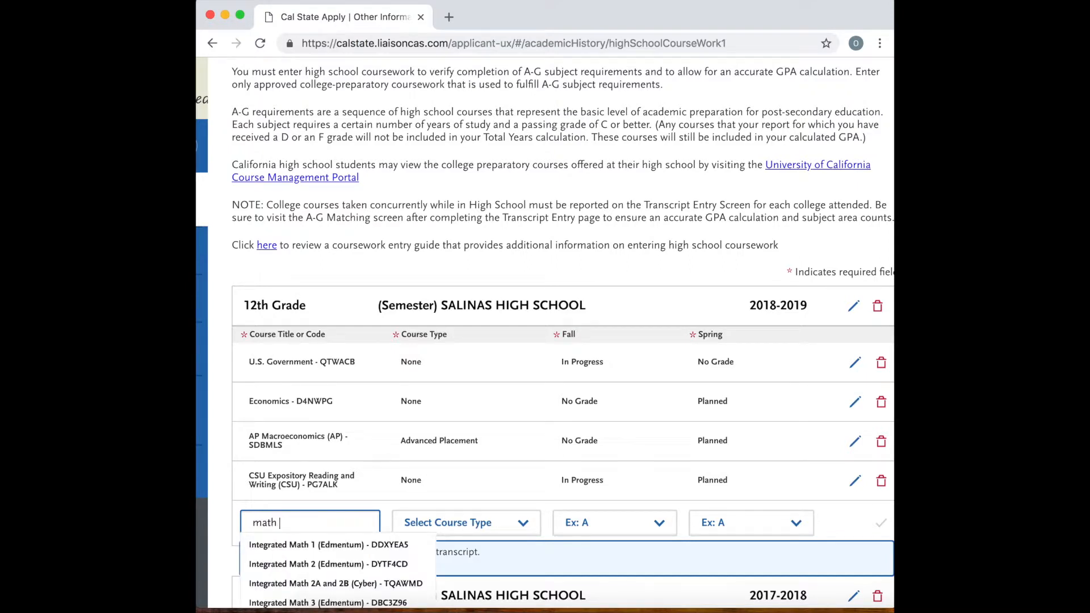
text( an)
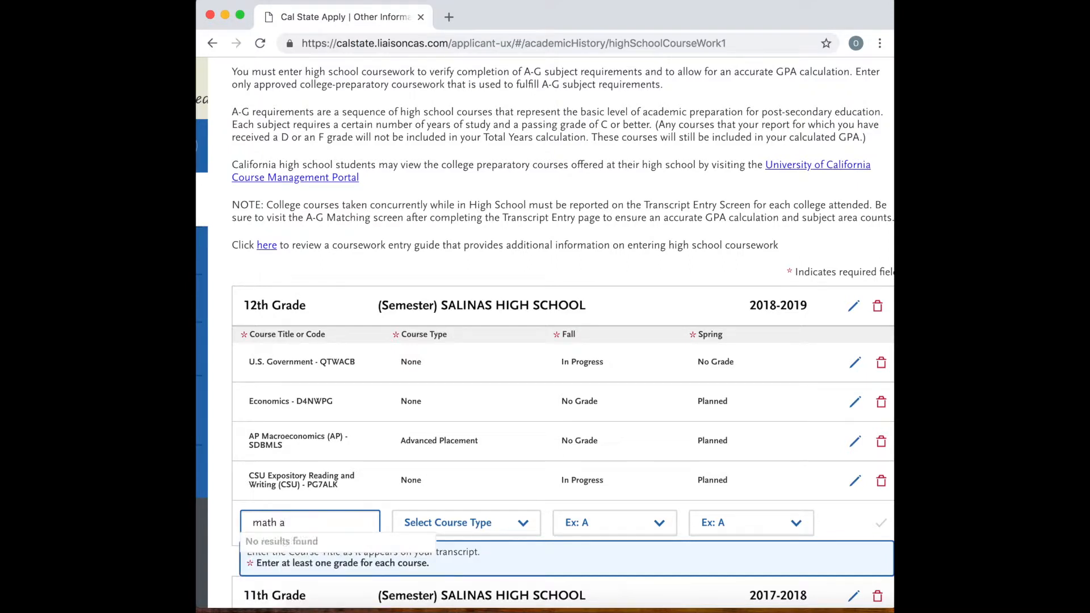
key(BackSpace)
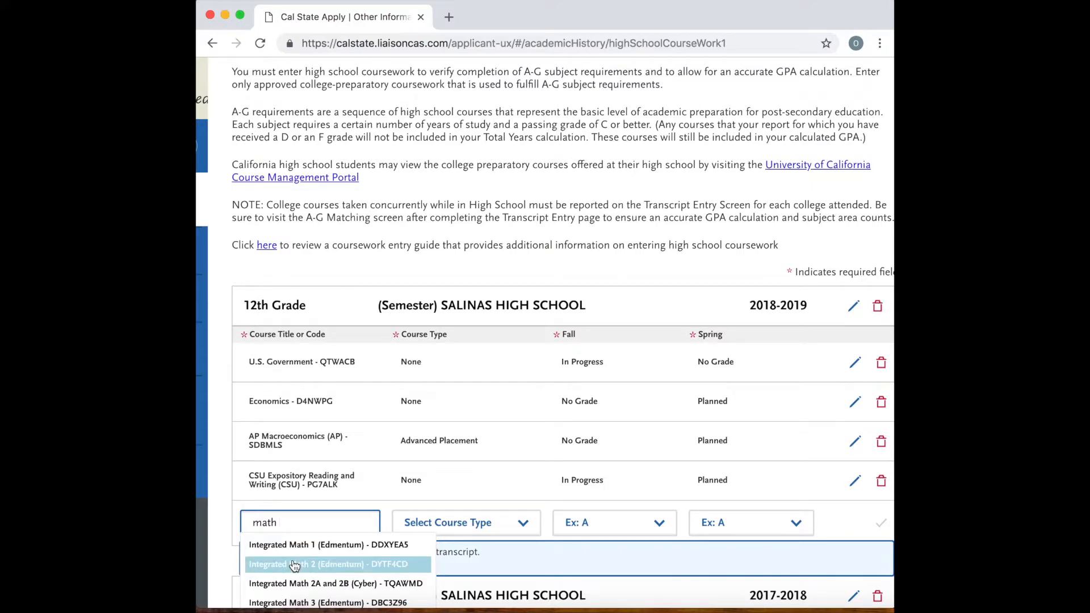
scroll(294, 565, down, 3)
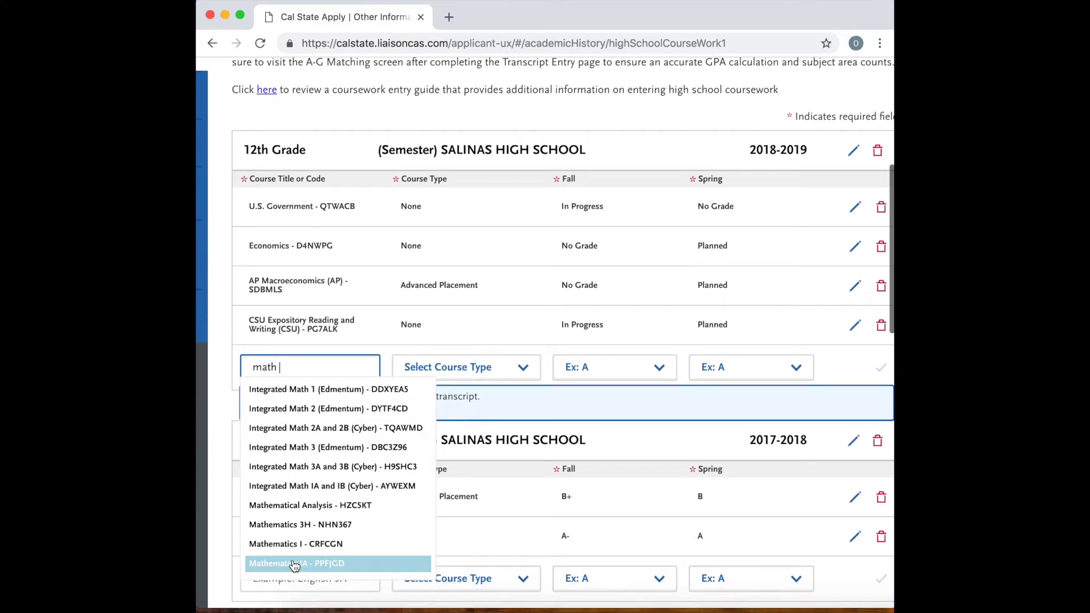
click(332, 506)
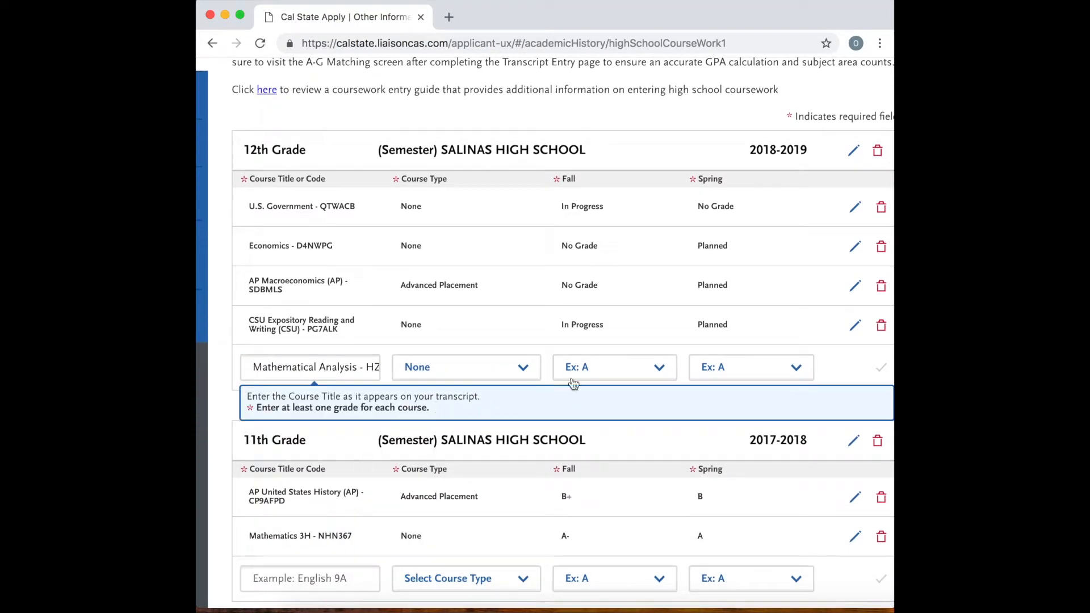
click(605, 366)
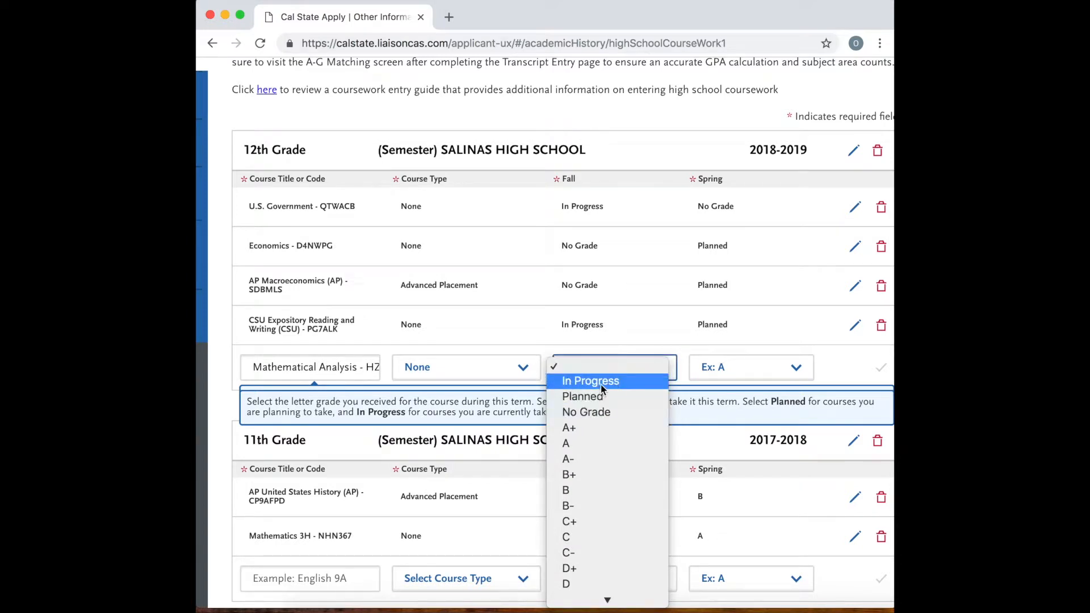
click(601, 384)
click(747, 368)
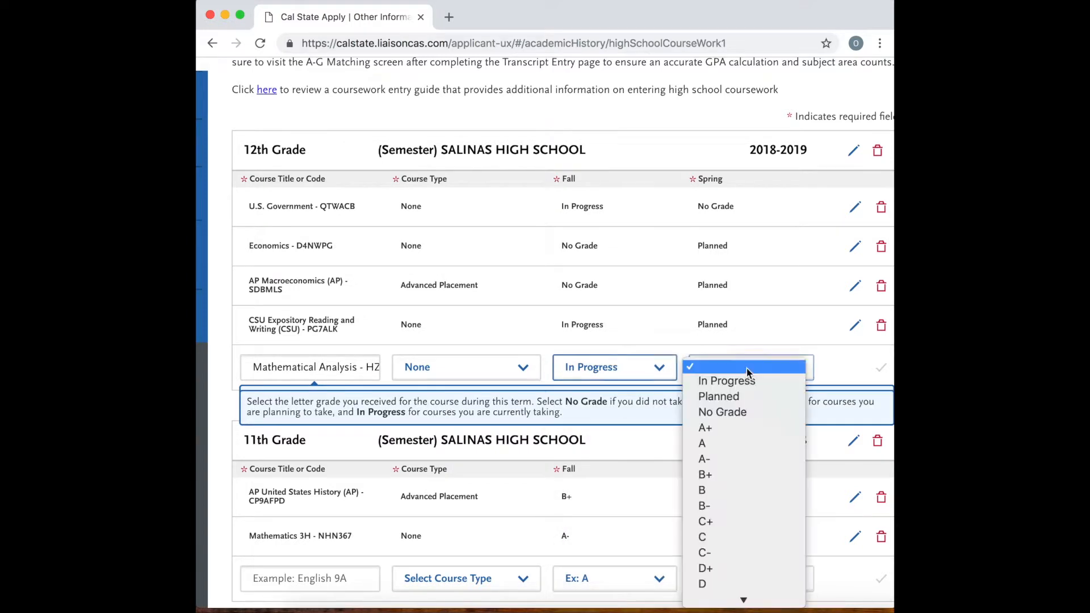
click(738, 396)
click(880, 369)
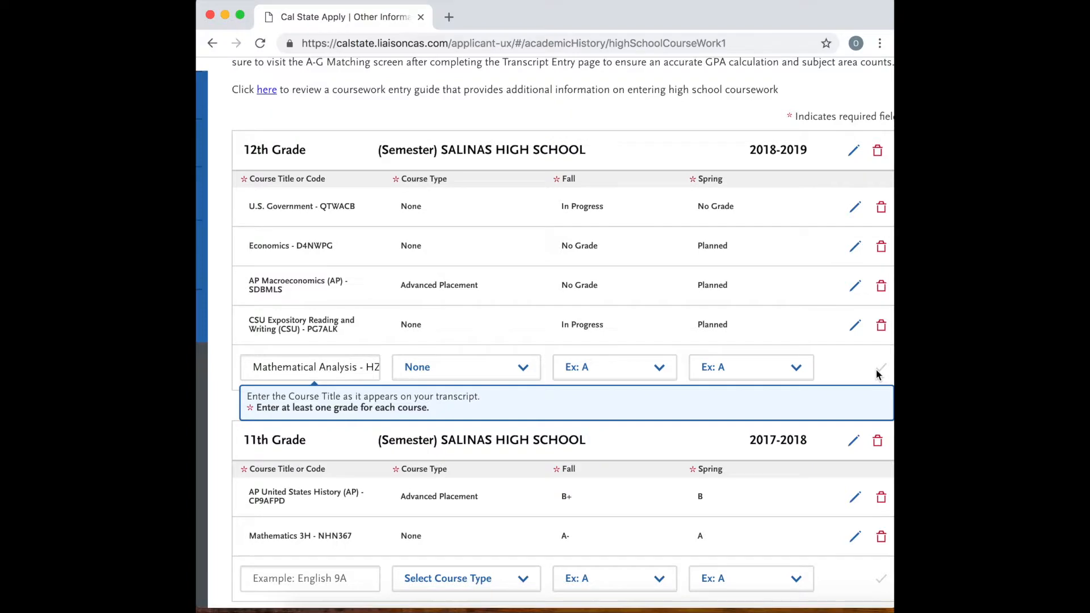
Look over the entered courses, save the High School Coursework section and continue to the A-G Matching section.
scroll(452, 372, up, 2)
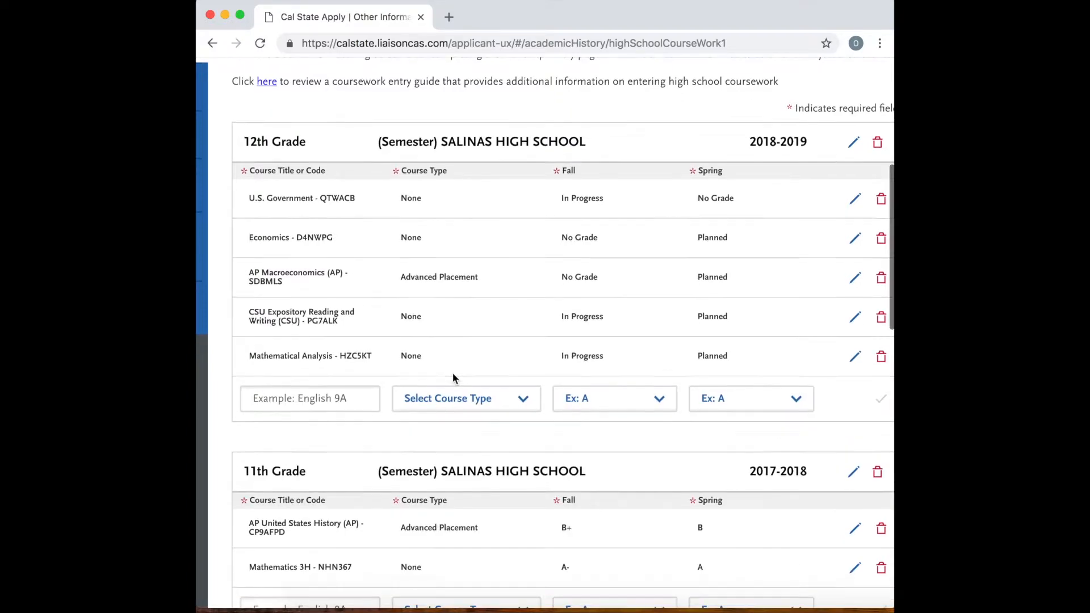
scroll(453, 376, up, 5)
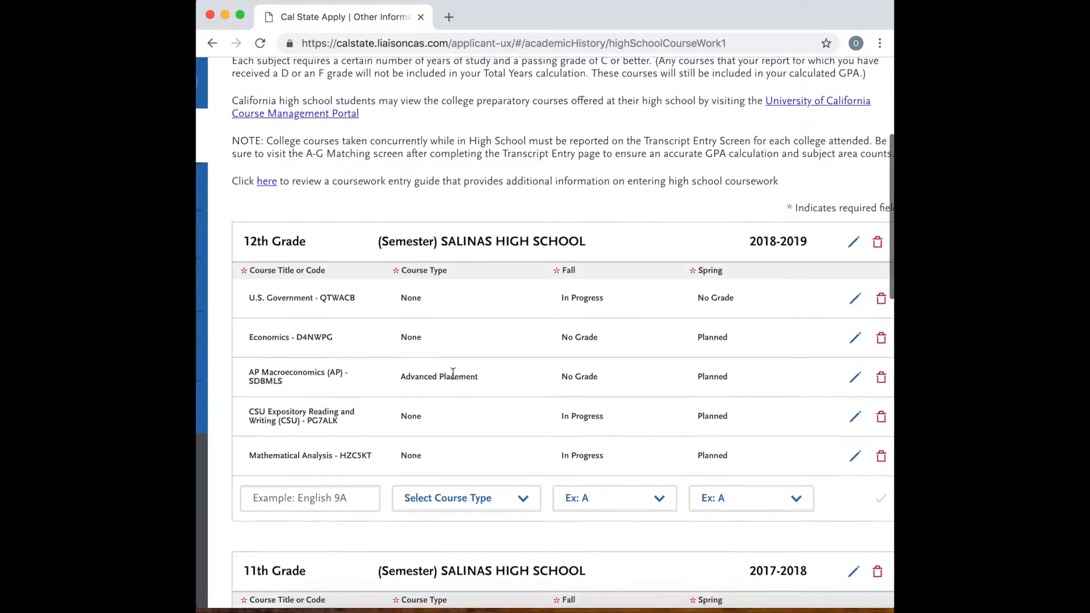
scroll(452, 372, down, 12)
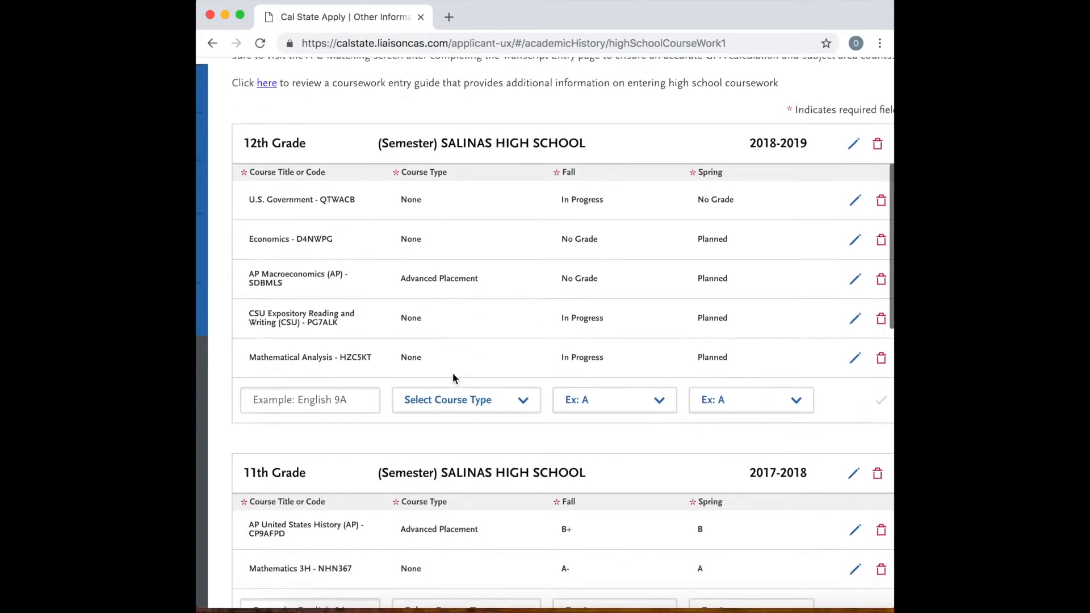
scroll(452, 372, down, 20)
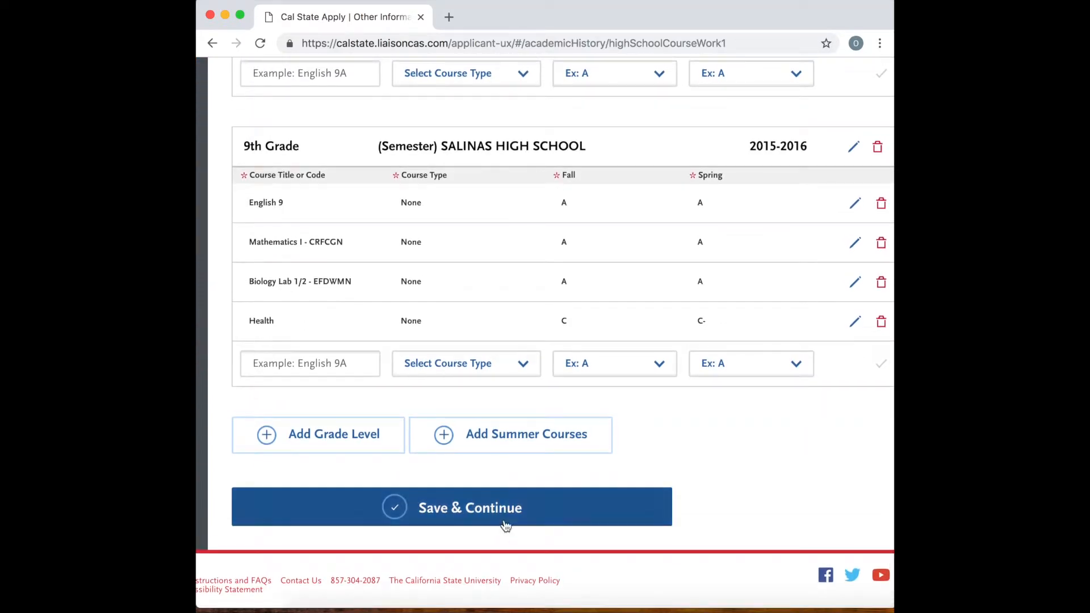
click(508, 520)
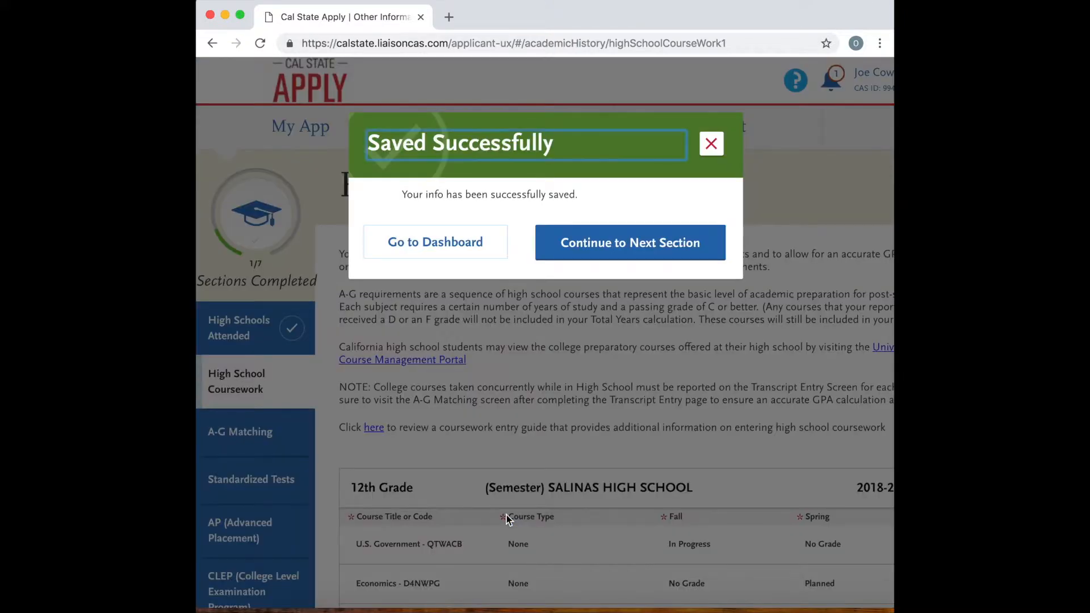
click(632, 259)
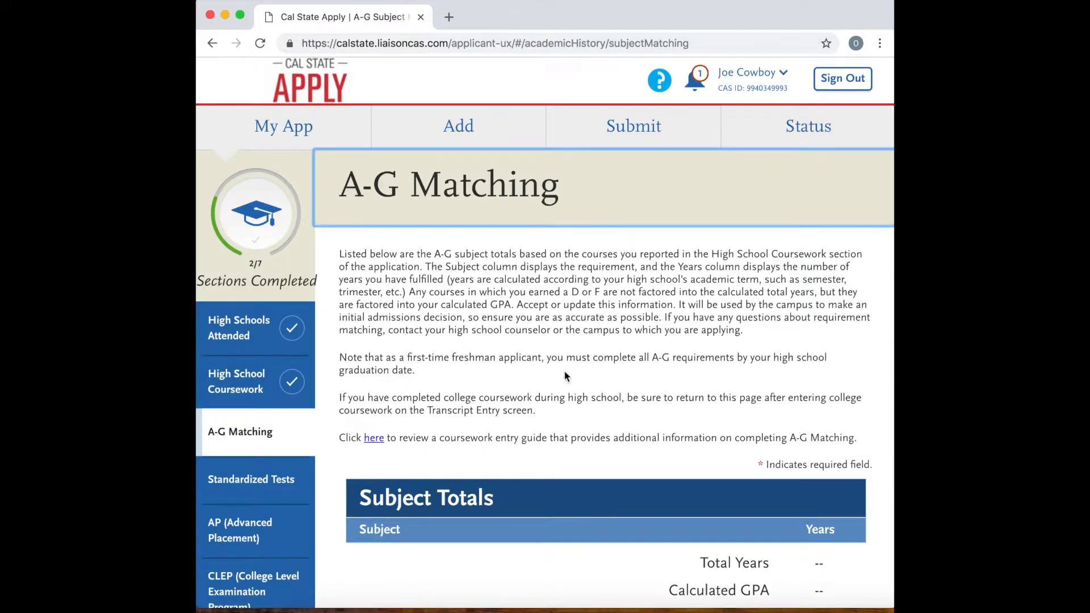
Review the A-G Subject Totals and calculated GPA, and open the A-G courses for updating.
scroll(526, 395, down, 5)
scroll(526, 395, down, 3)
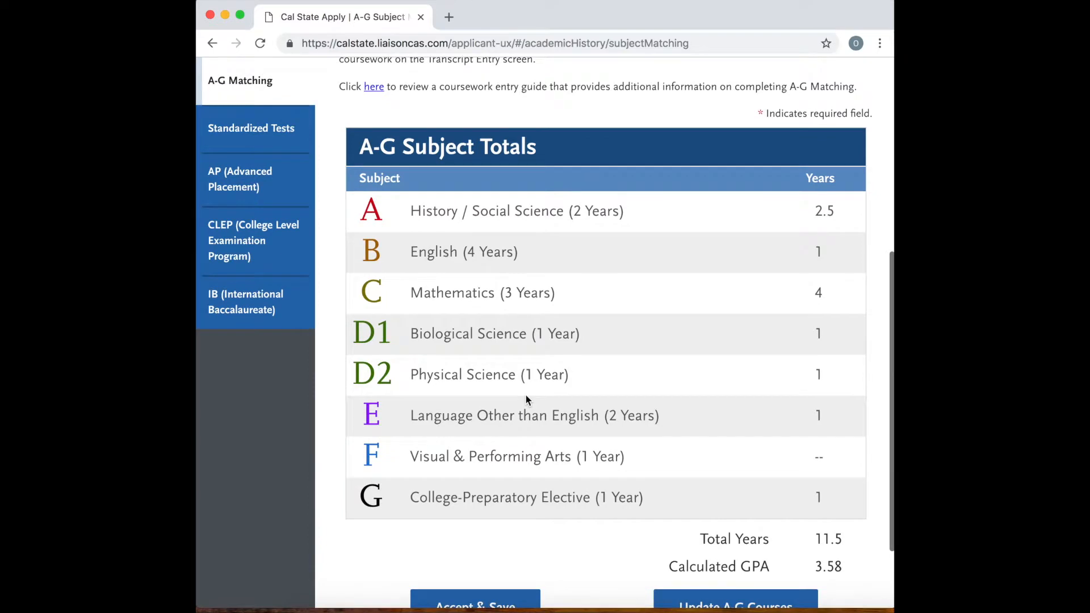
scroll(526, 395, down, 3)
scroll(525, 394, up, 1)
scroll(525, 394, down, 1)
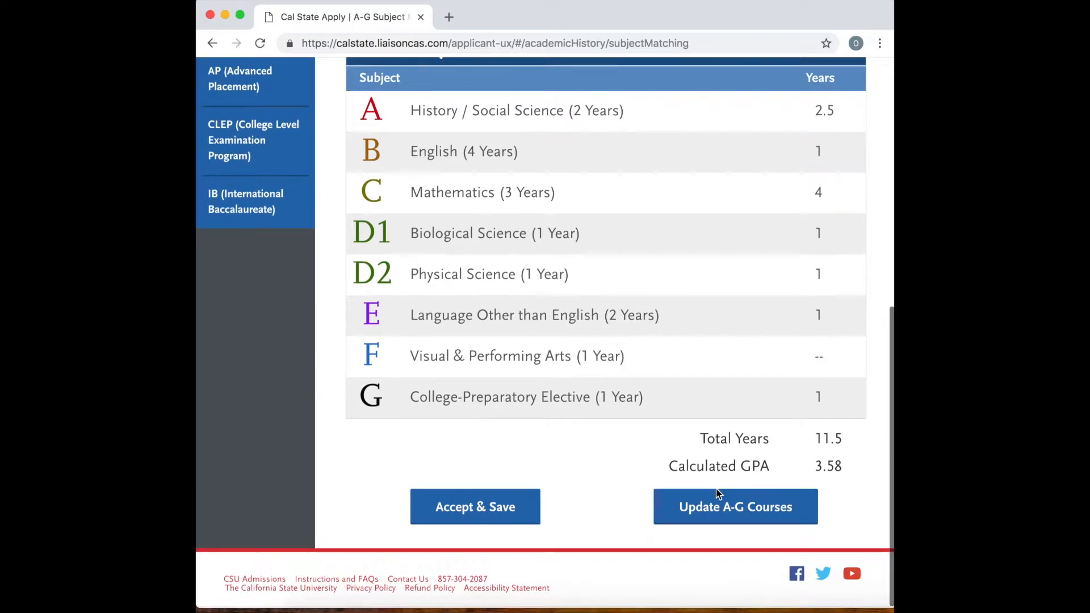
click(732, 514)
scroll(658, 446, down, 5)
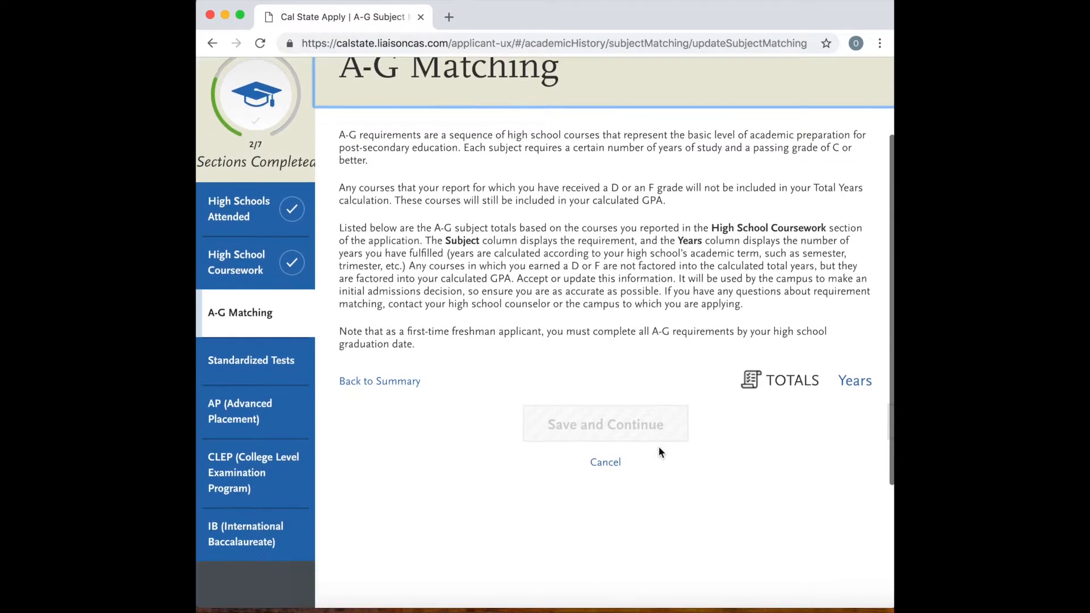
scroll(658, 452, down, 3)
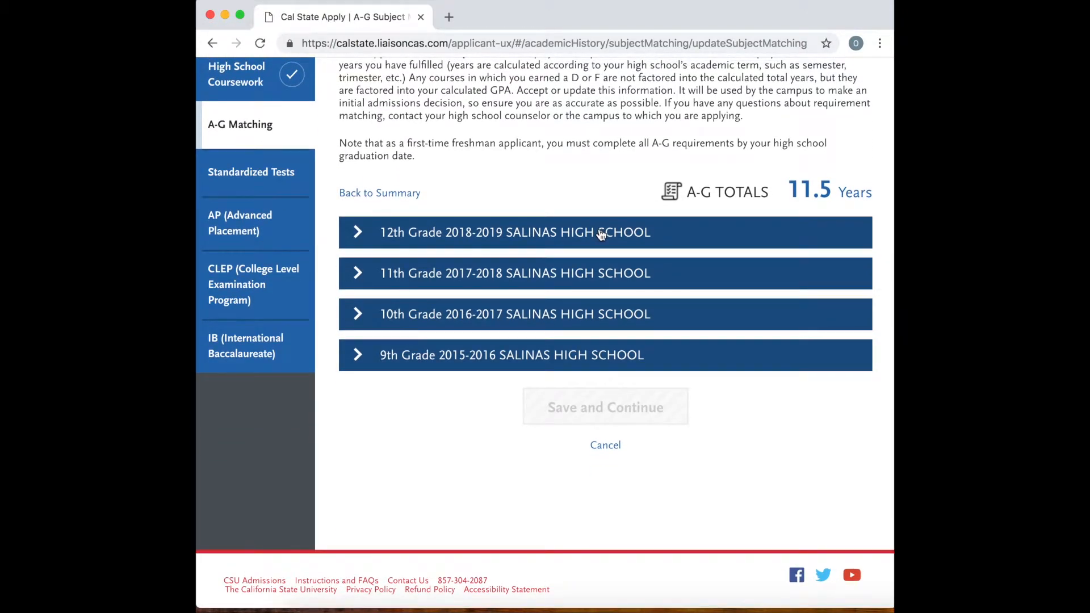
Expand the 12th, 11th, 10th and 9th grade course lists on the A-G Matching page.
click(601, 235)
click(593, 461)
scroll(595, 479, down, 4)
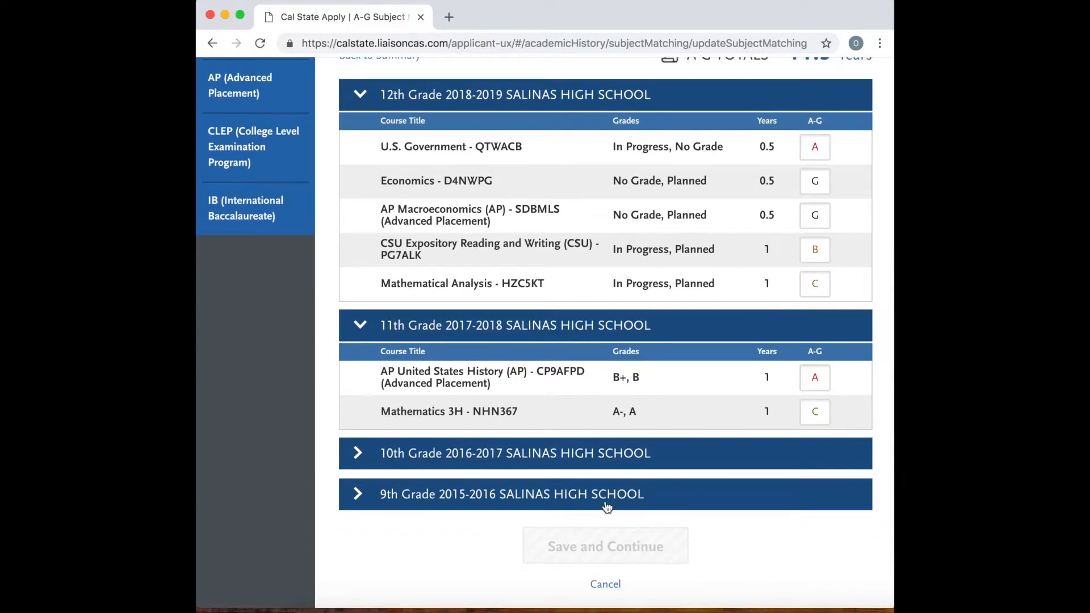
click(607, 464)
scroll(614, 521, down, 4)
click(624, 557)
scroll(622, 550, down, 5)
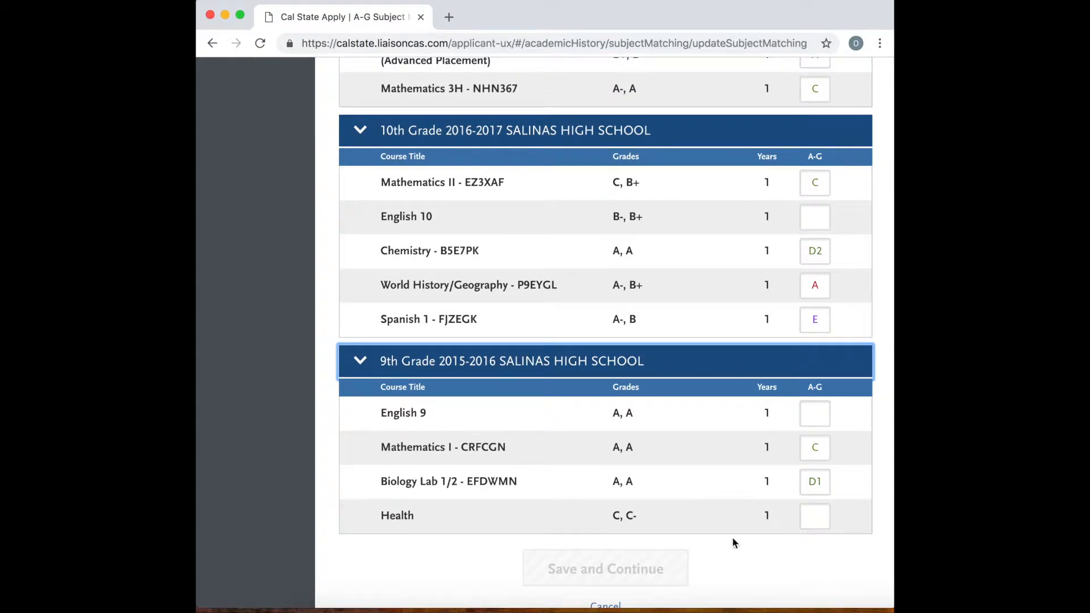
Examine the grades, years and A-G letter assigned to each course across all four grade levels.
scroll(748, 527, up, 4)
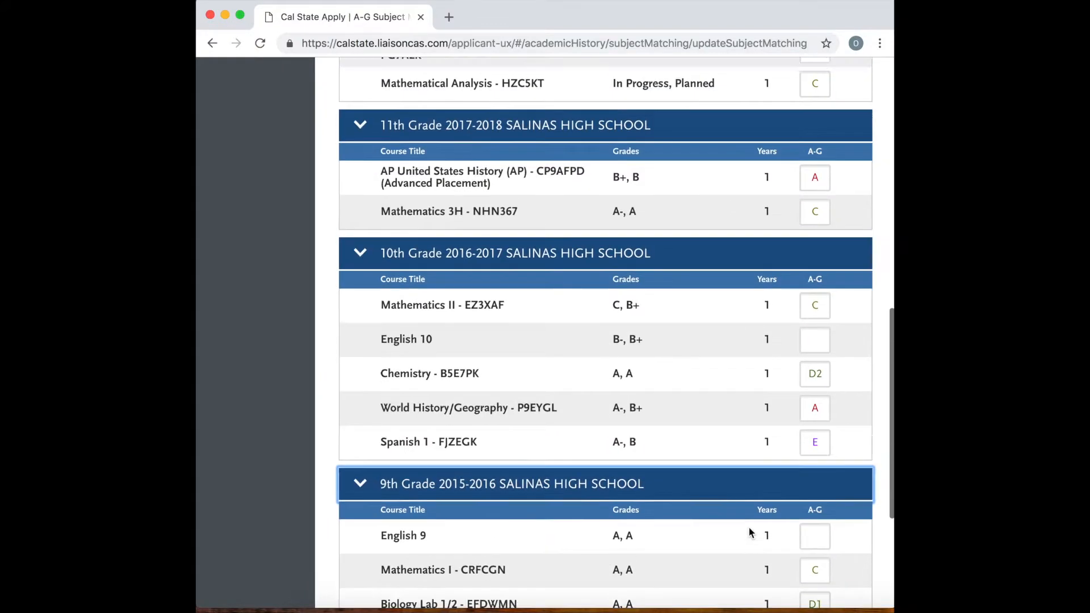
scroll(749, 532, up, 18)
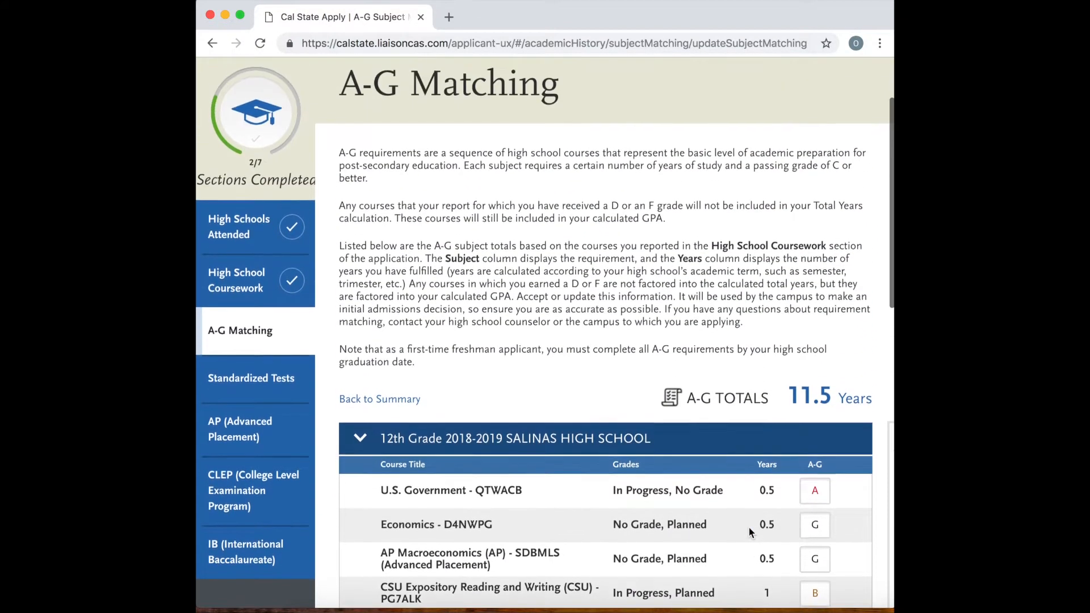
scroll(750, 532, up, 2)
scroll(749, 532, down, 4)
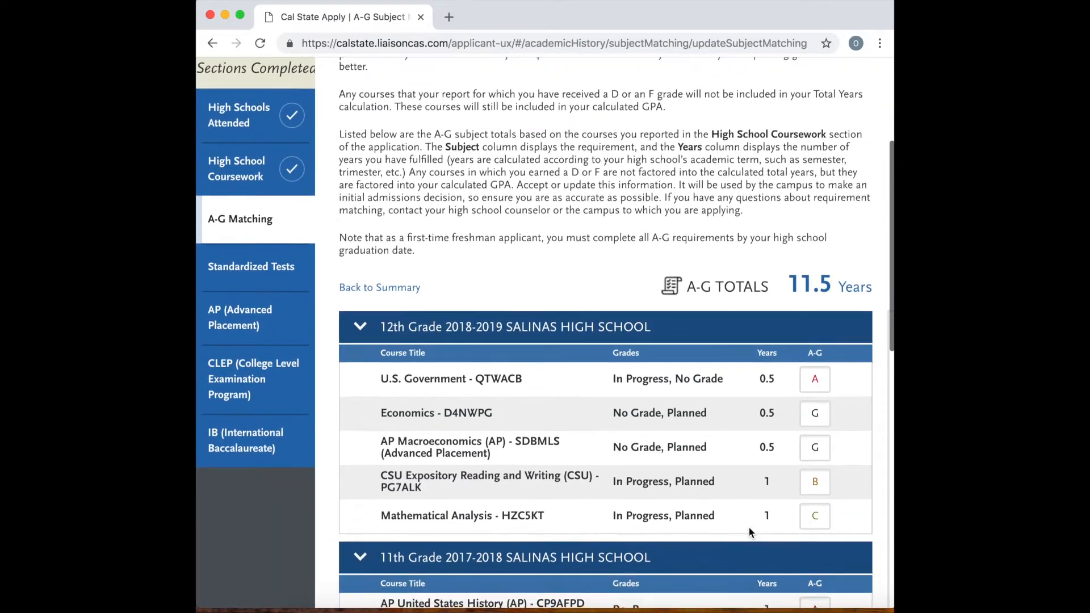
scroll(750, 532, down, 2)
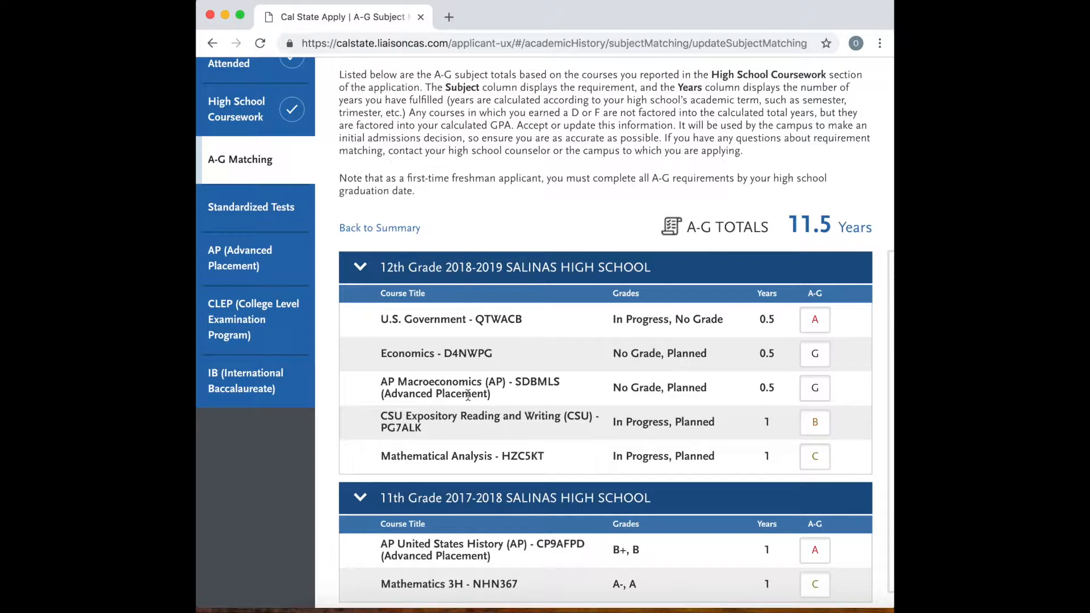
scroll(765, 434, down, 6)
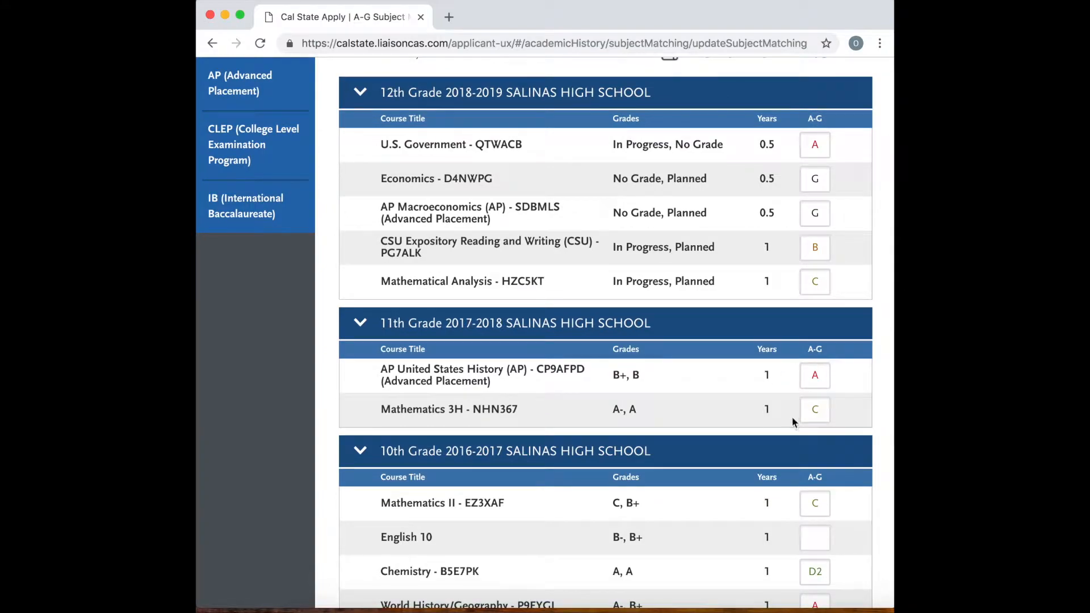
scroll(720, 459, down, 6)
scroll(720, 460, up, 10)
scroll(721, 455, up, 11)
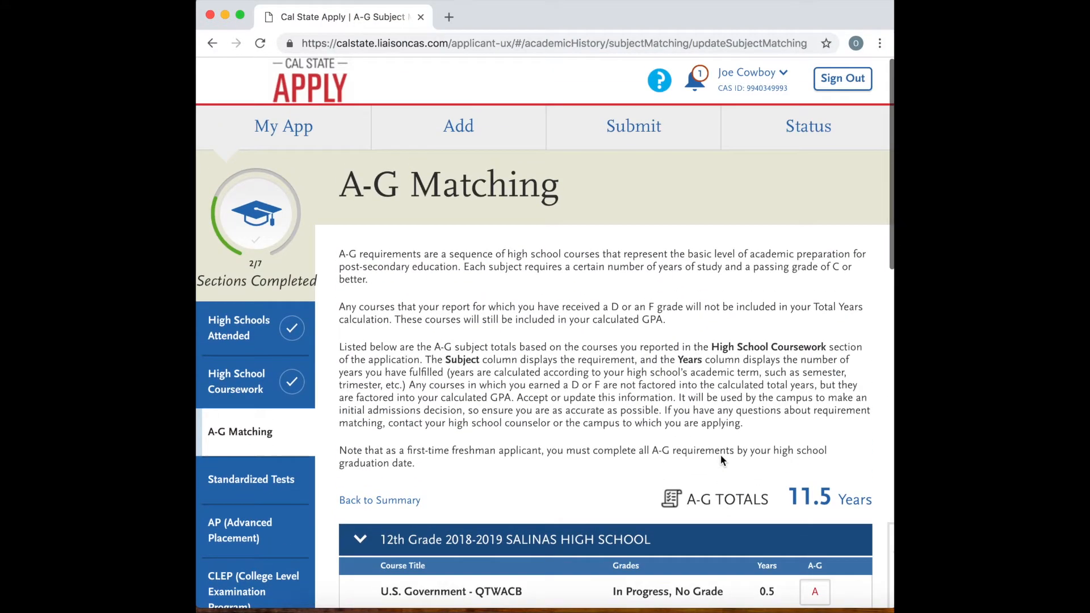
Go to the Standardized Tests section of Academic History and look over the tests that can be reported.
click(244, 481)
scroll(516, 487, down, 8)
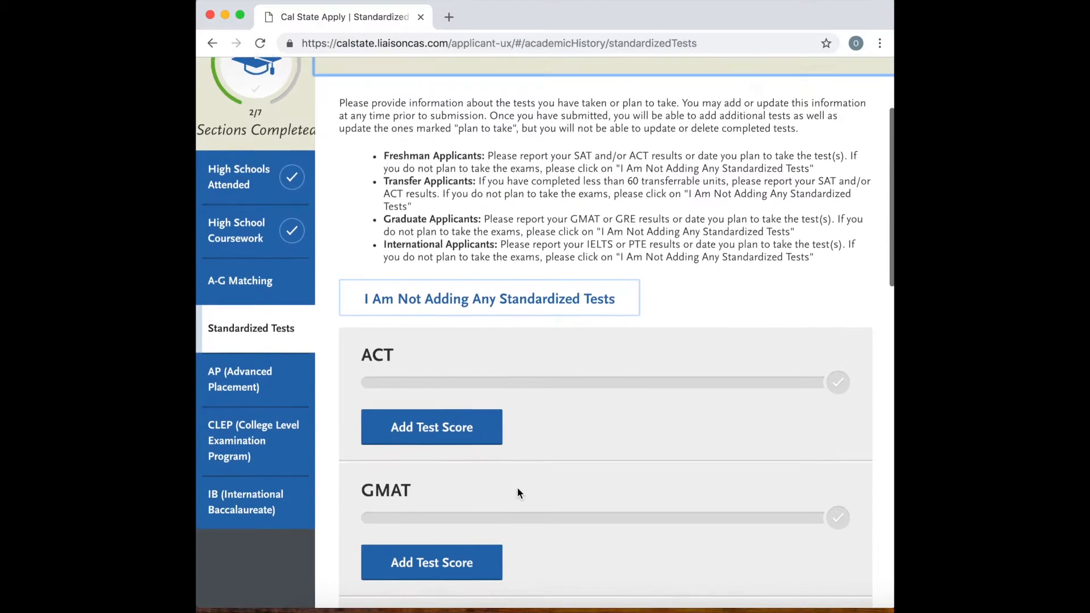
scroll(498, 334, up, 4)
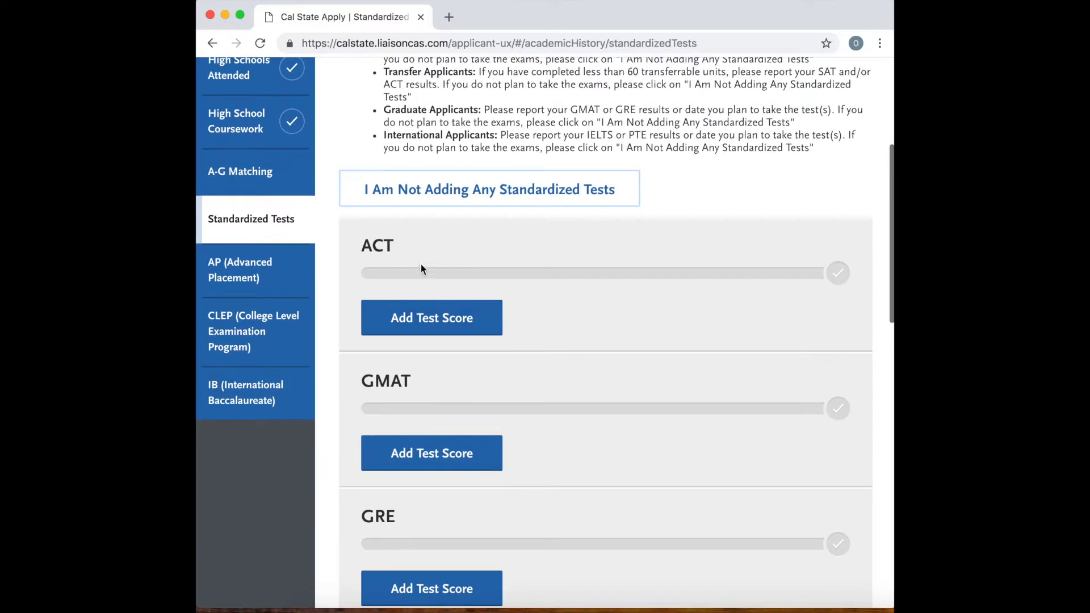
Start an SAT test score entry, marking the test as taken on 11/03/2018.
scroll(475, 390, down, 9)
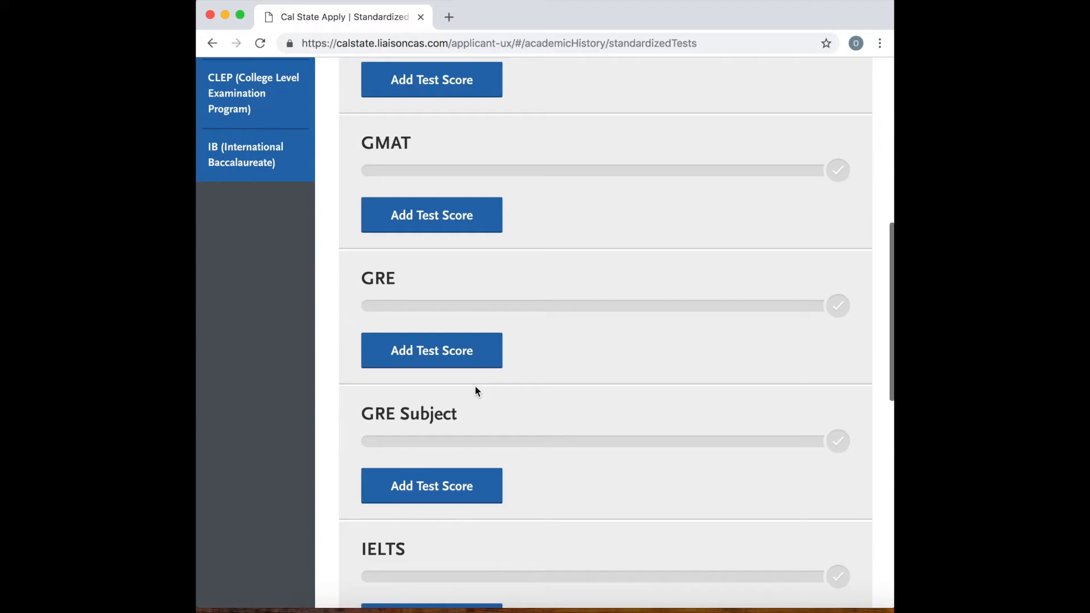
click(447, 471)
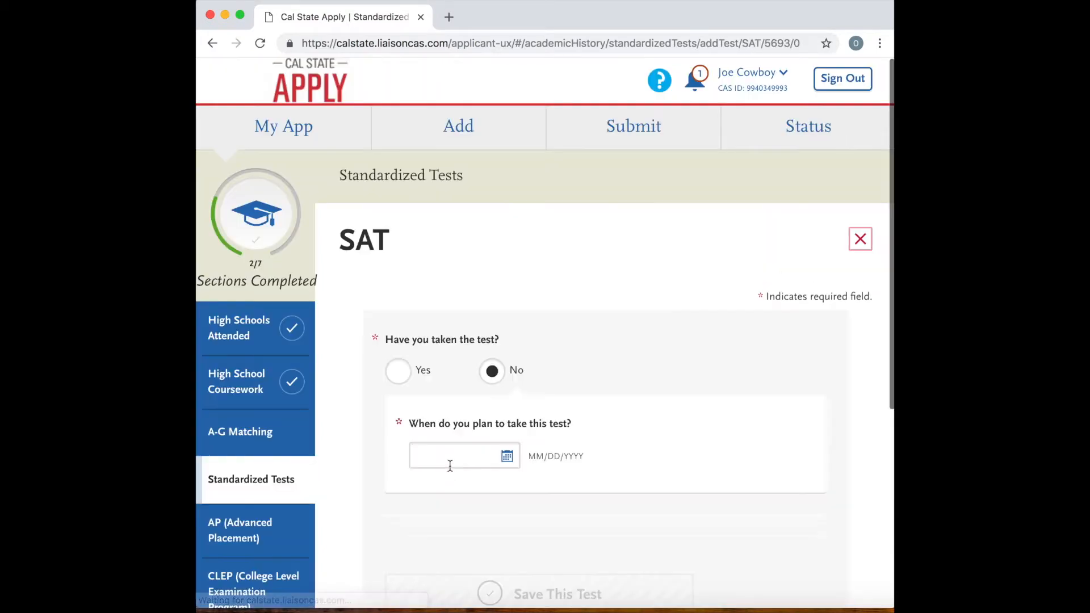
click(399, 325)
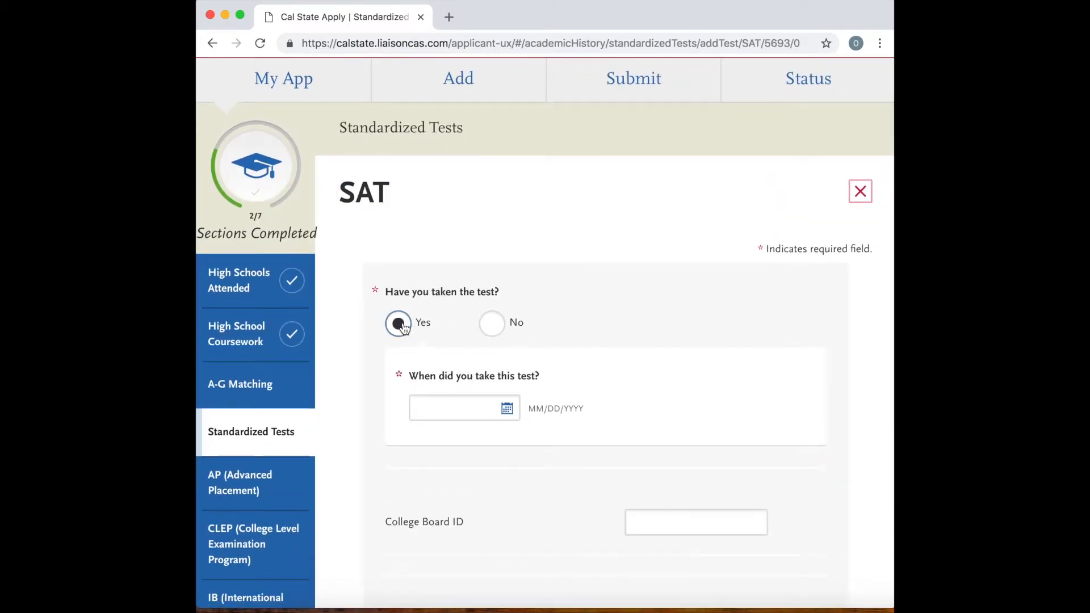
click(487, 409)
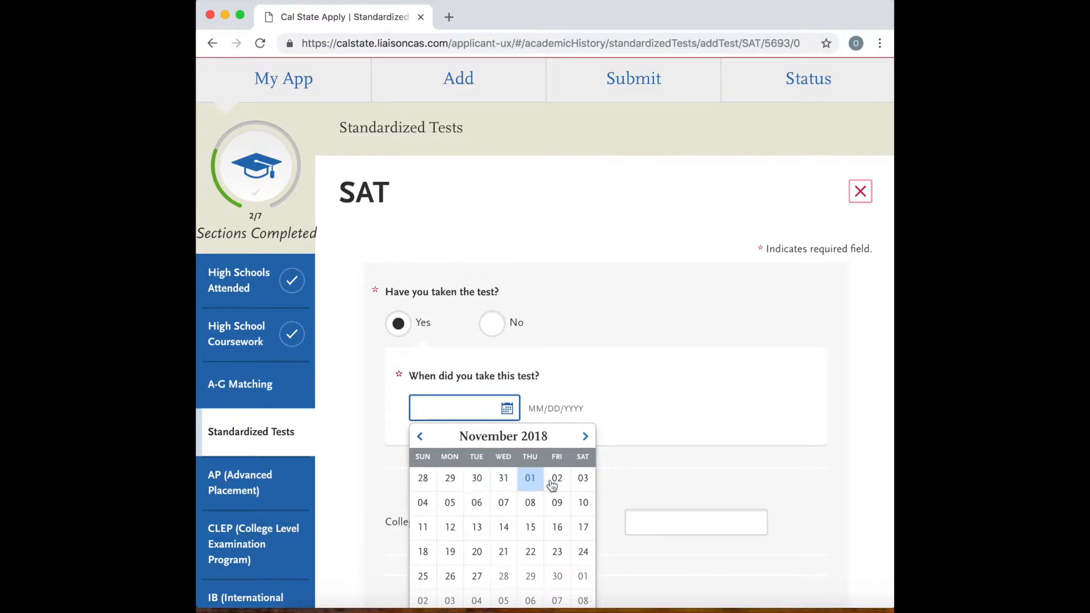
click(590, 481)
scroll(567, 488, down, 2)
Go through the College Board ID, section score and essay score fields, leaving them blank, and save the SAT test.
click(671, 420)
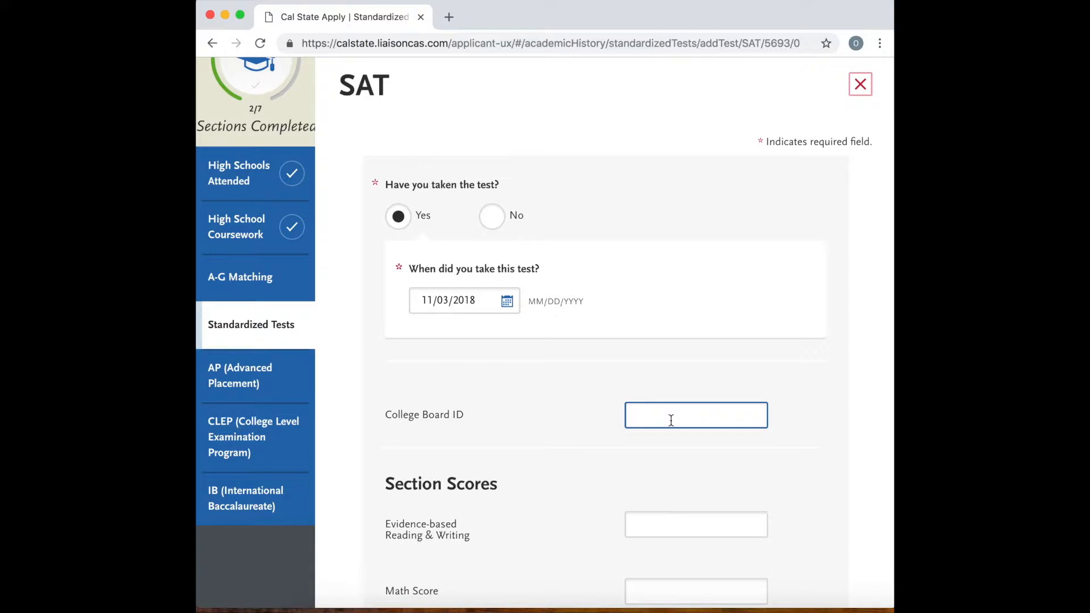
scroll(671, 420, down, 5)
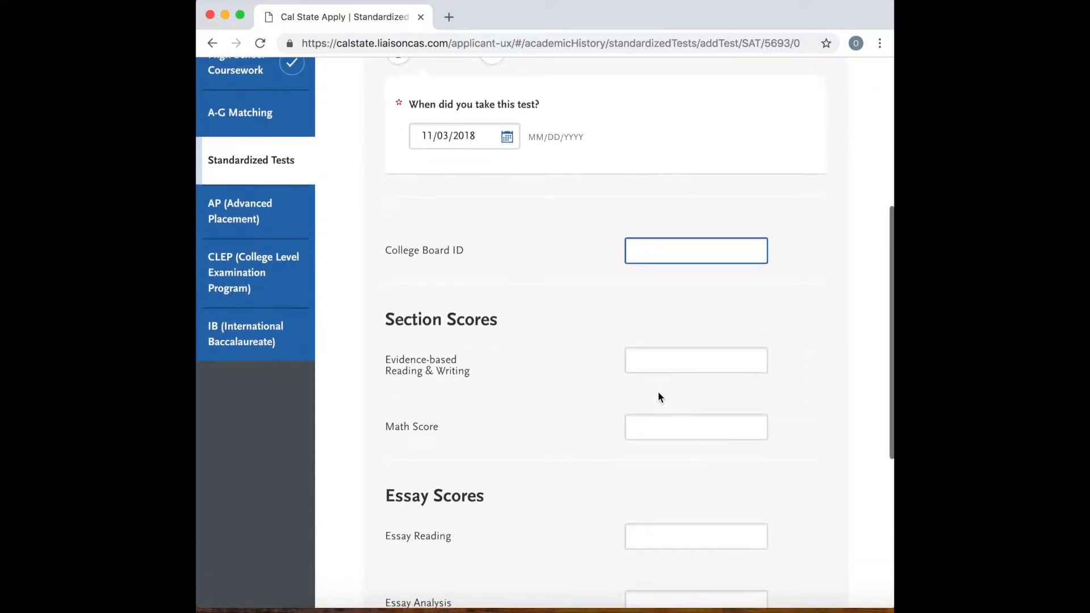
click(657, 365)
scroll(658, 369, down, 2)
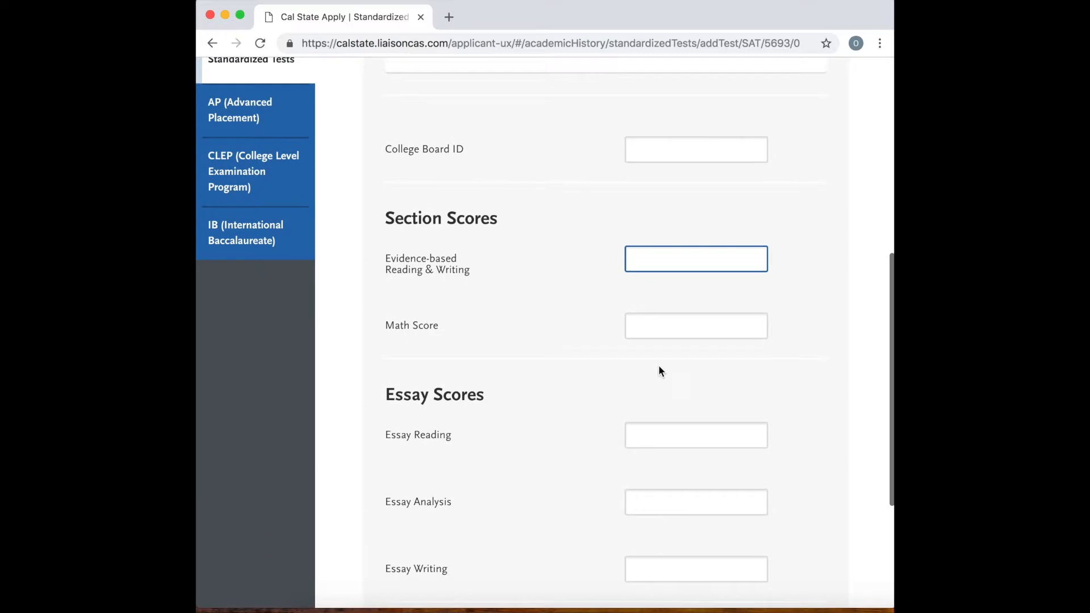
click(657, 291)
scroll(652, 323, down, 2)
click(656, 353)
click(650, 421)
click(659, 491)
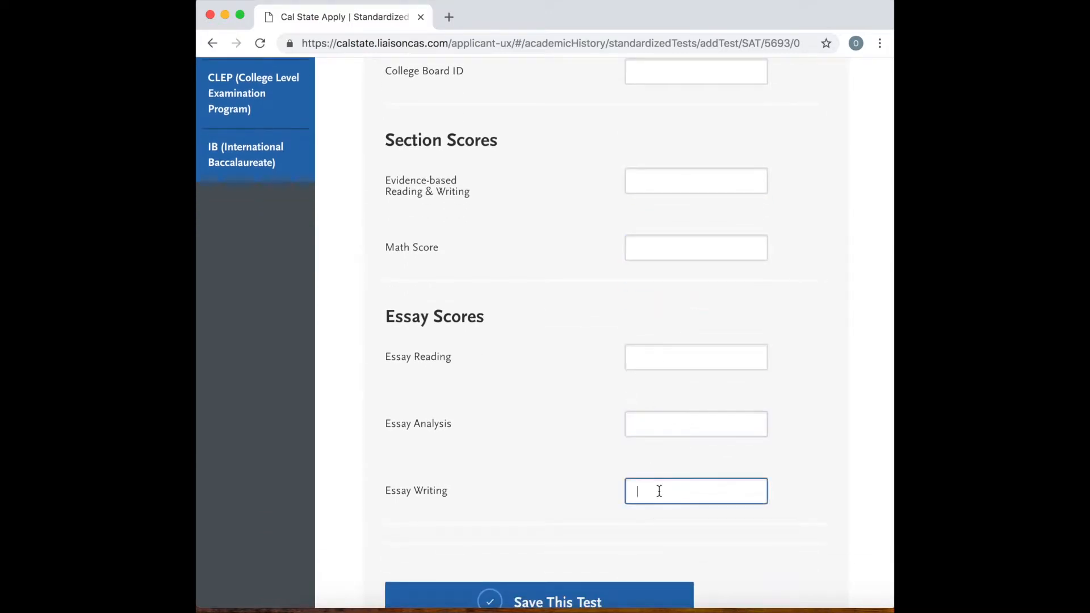
scroll(659, 490, down, 2)
click(594, 496)
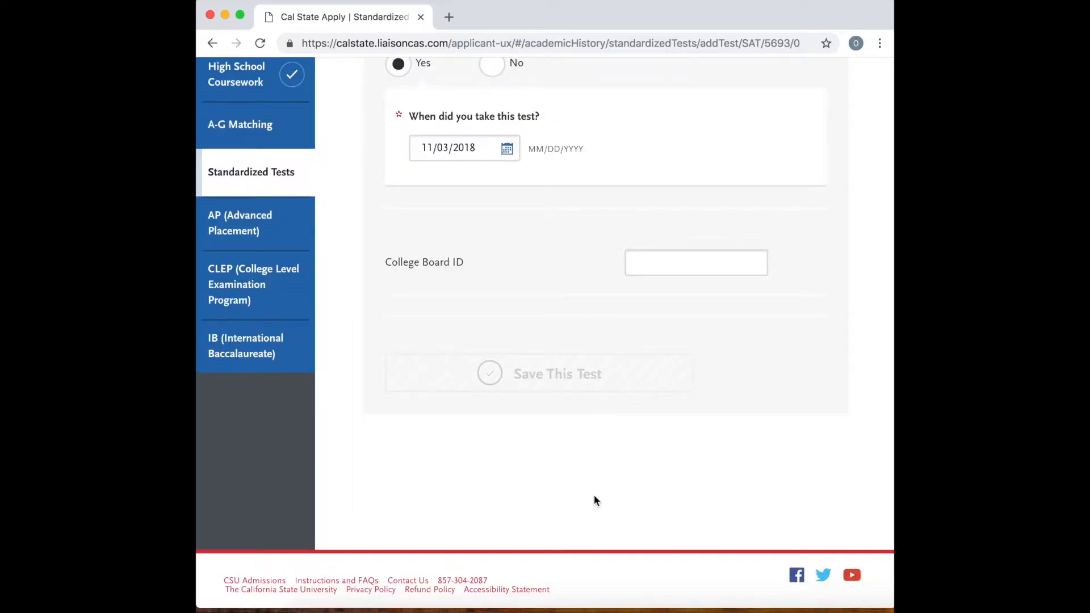
Add another standardized test and choose SAT as its type.
scroll(567, 433, down, 10)
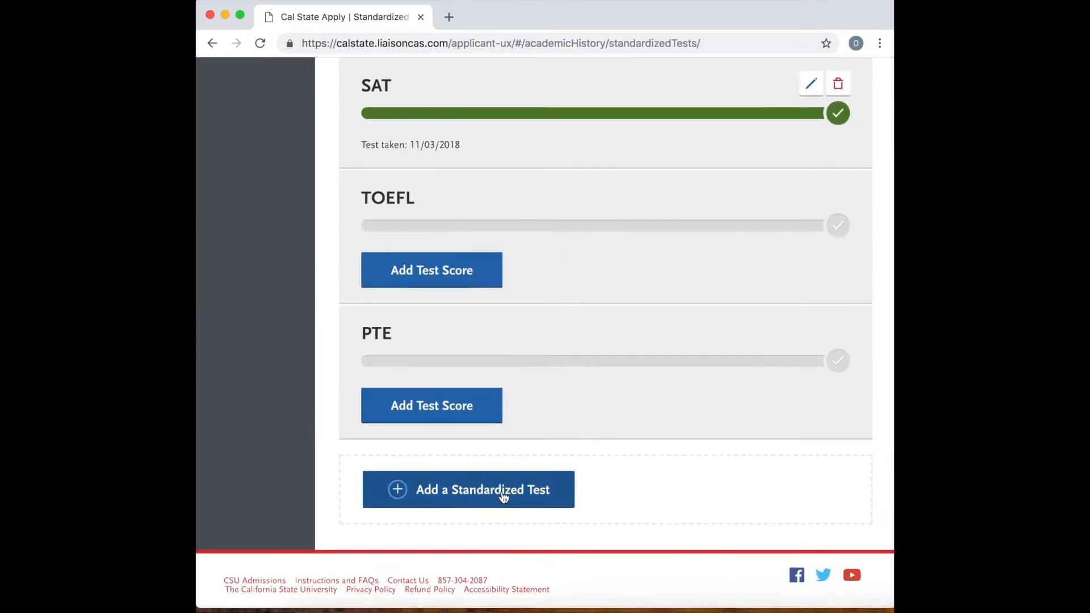
click(503, 498)
click(484, 402)
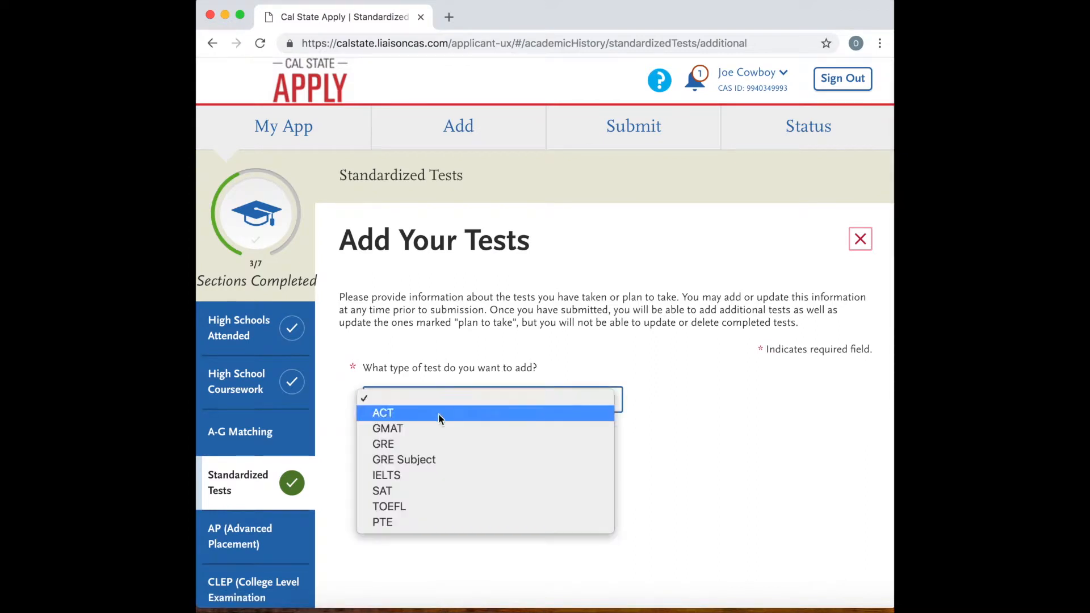
click(385, 489)
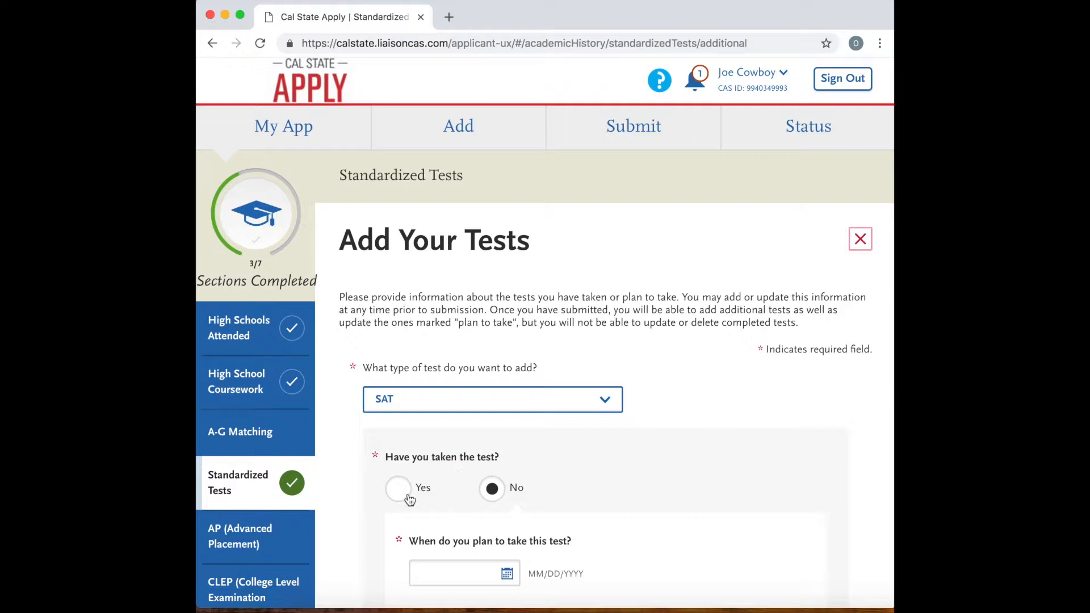
Set the planned date of this not-yet-taken SAT to 12/01/2018 and save the test.
scroll(488, 485, down, 3)
click(504, 484)
scroll(505, 487, down, 2)
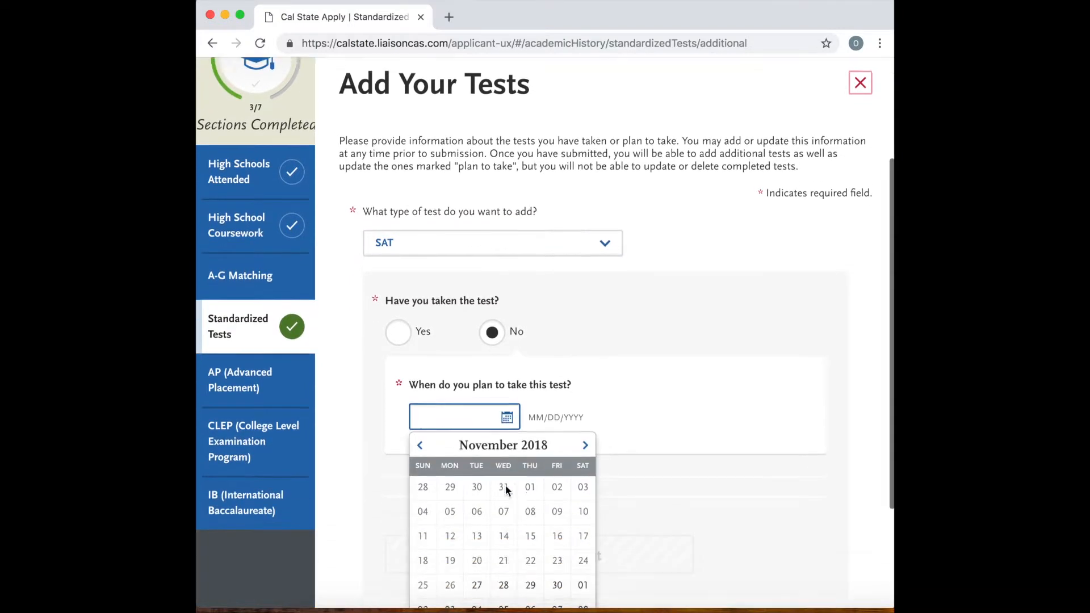
scroll(507, 489, down, 1)
click(585, 404)
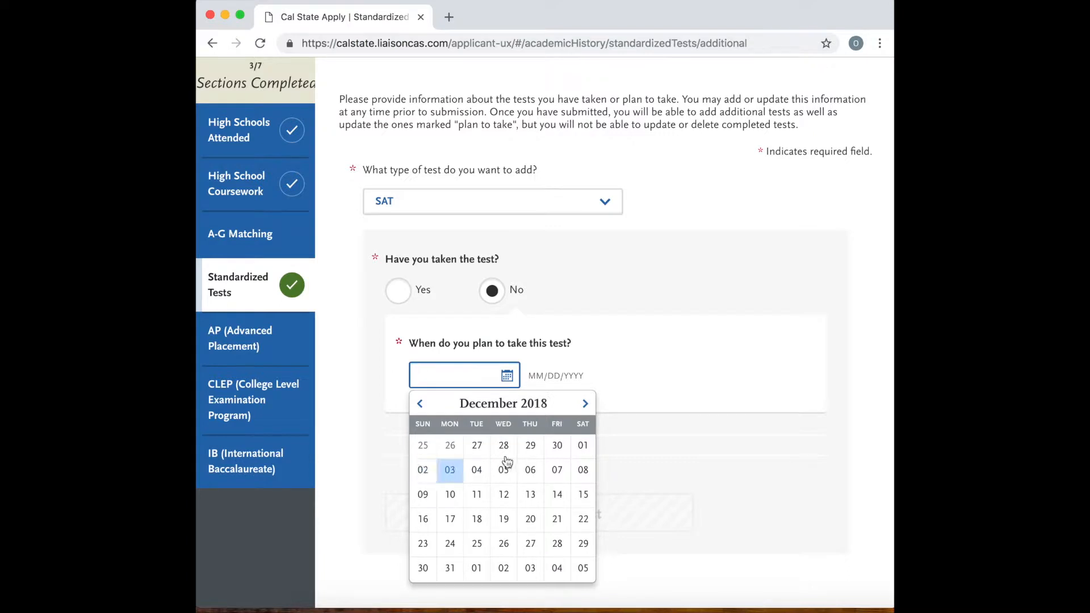
click(583, 445)
click(536, 508)
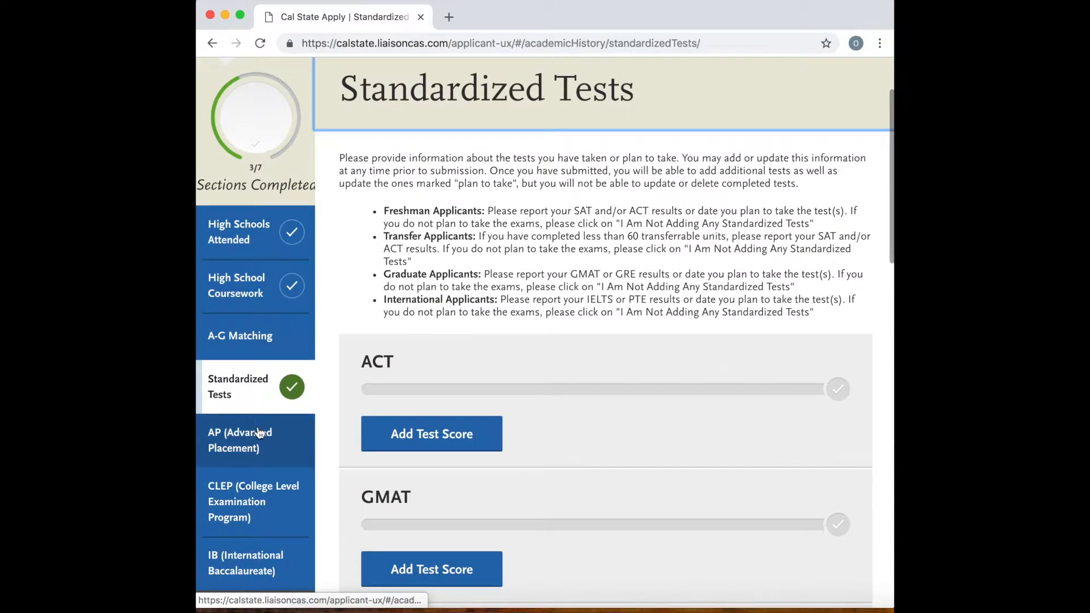
In the AP (Advanced Placement) section, answer Yes to having AP scores and select AP Calculus AB as Exam 1.
click(259, 433)
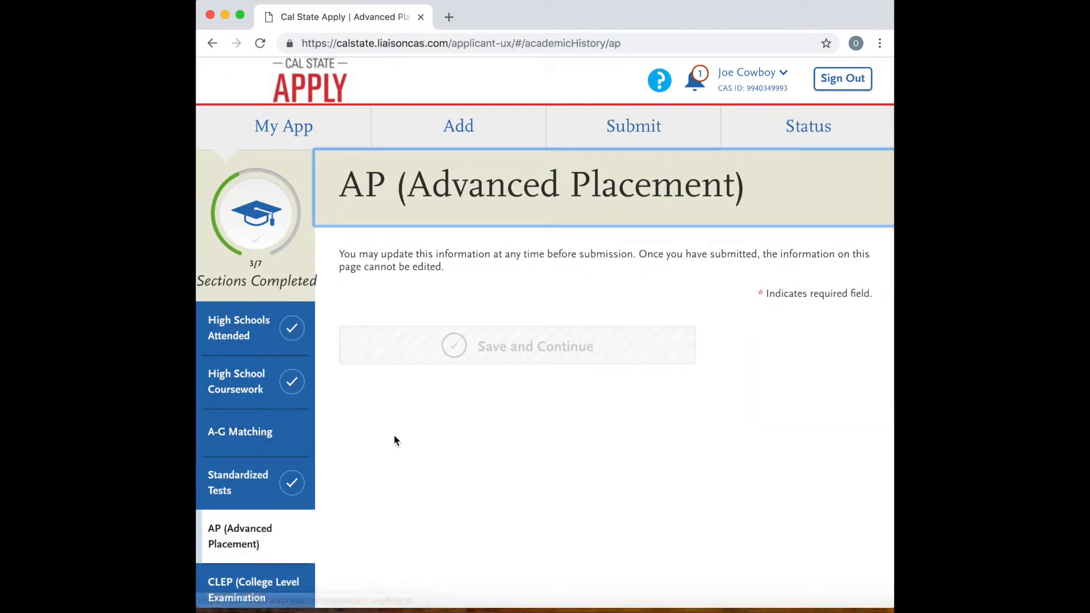
scroll(551, 424, down, 3)
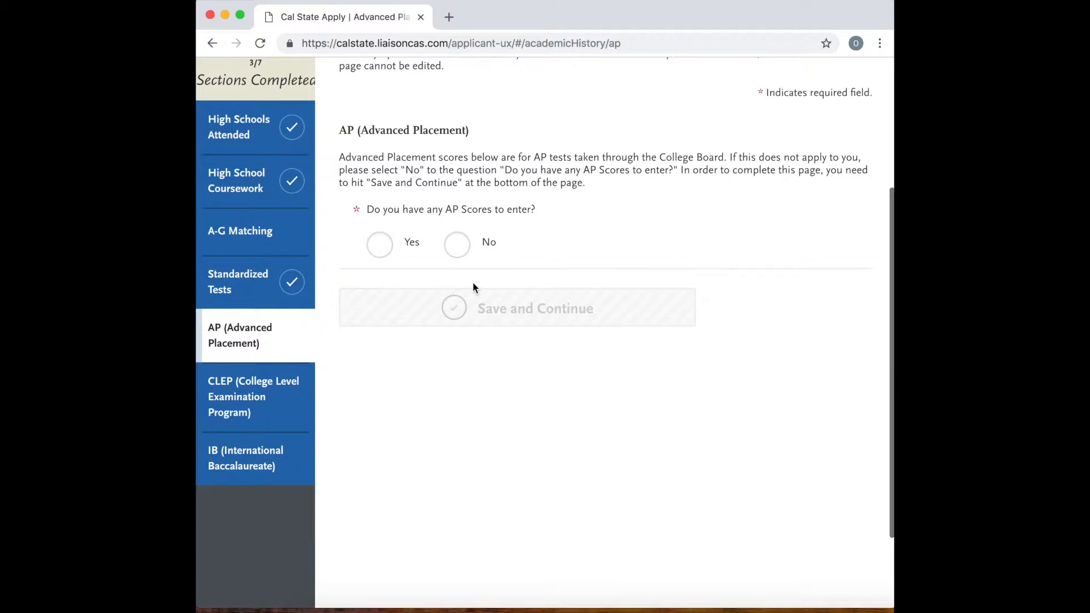
click(381, 246)
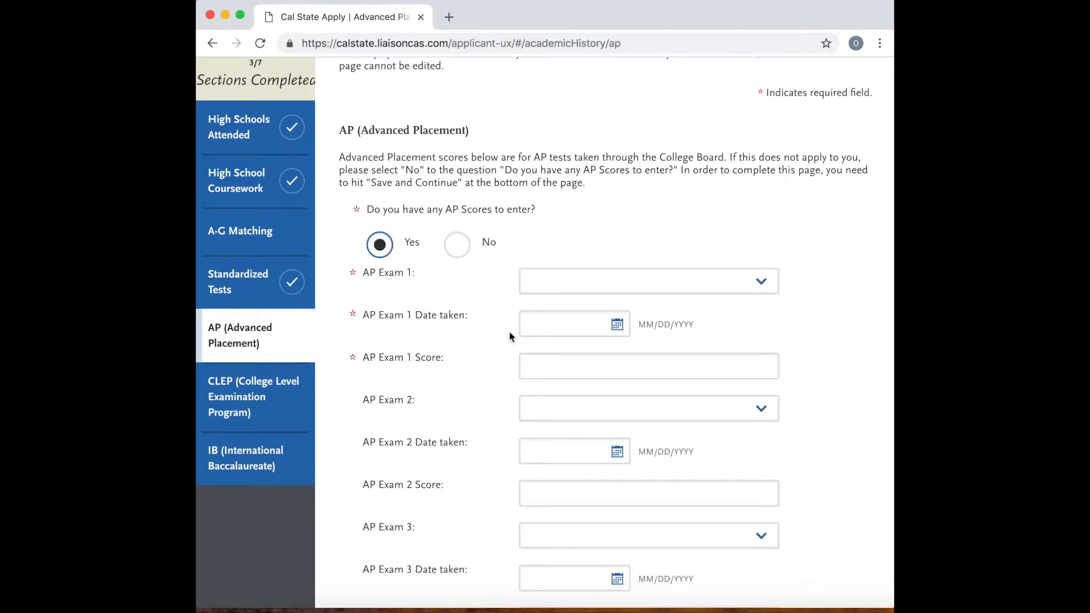
click(660, 282)
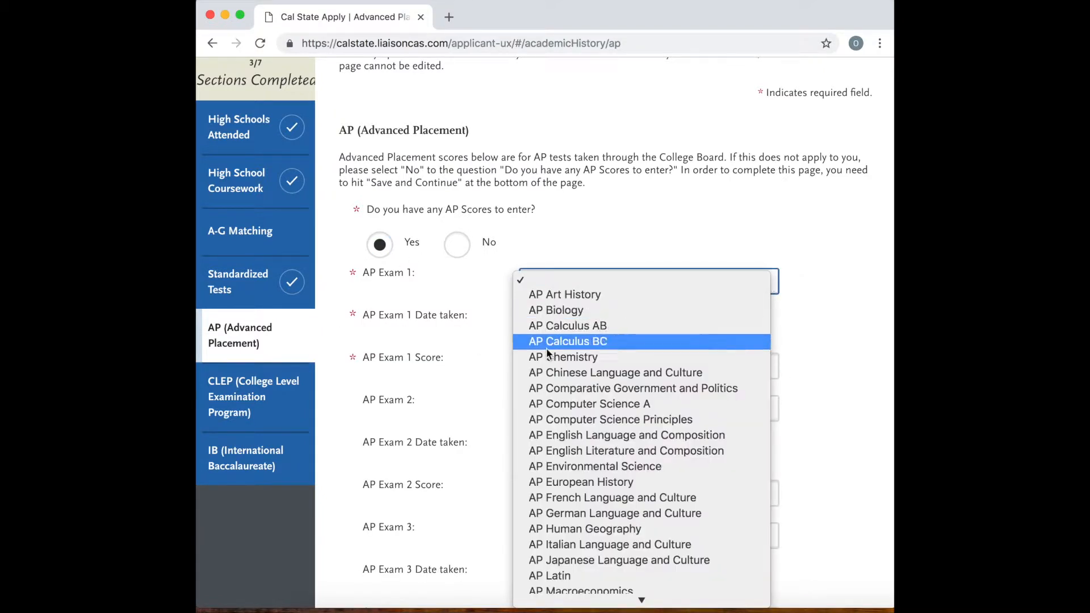
click(599, 327)
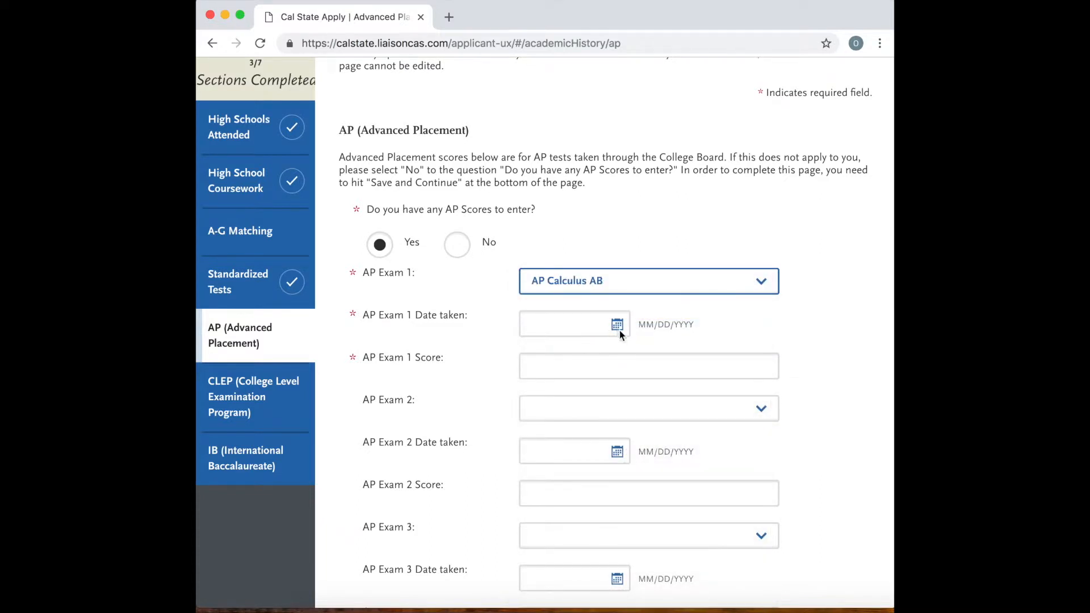
Set the AP Exam 1 date taken to 05/08/2019, and look over the Exam 1 score and further AP exam fields.
click(618, 328)
click(697, 353)
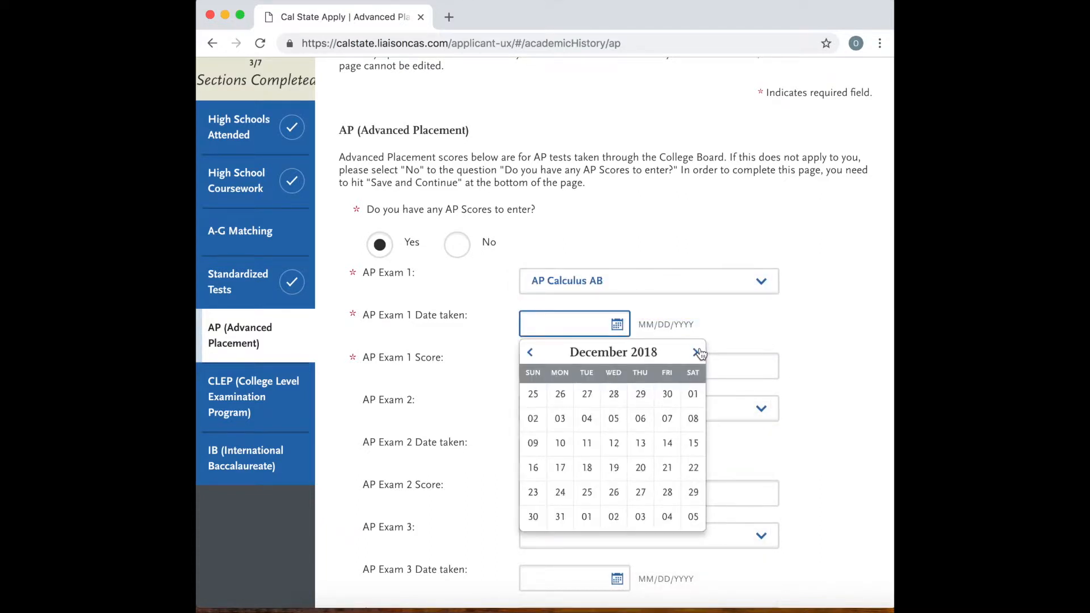
click(698, 353)
click(697, 352)
click(697, 352)
click(698, 353)
click(697, 352)
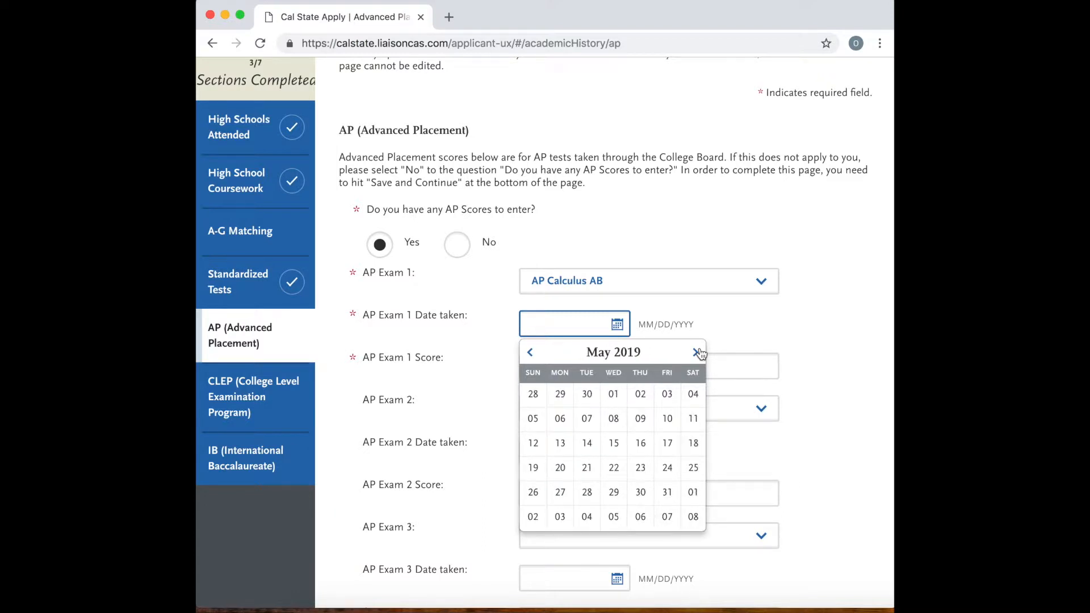
click(619, 426)
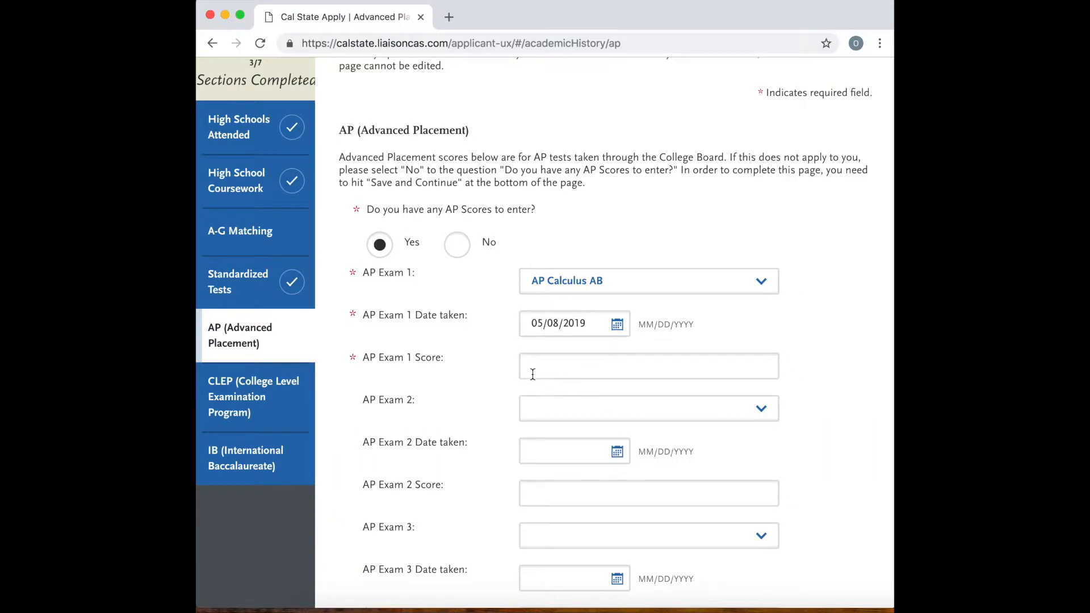
scroll(537, 369, down, 1)
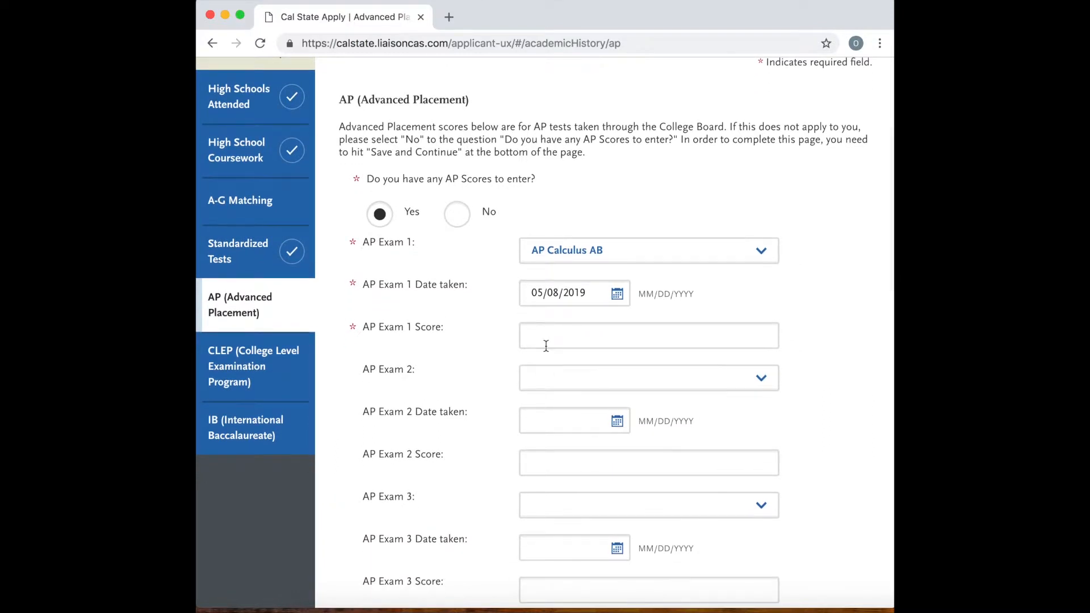
click(550, 343)
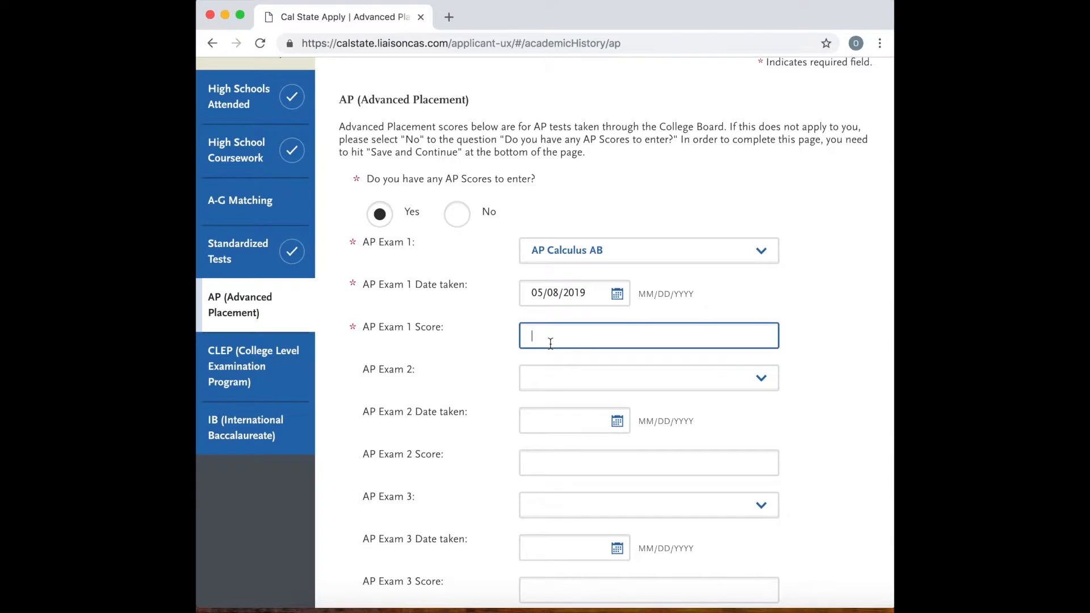
scroll(550, 343, down, 3)
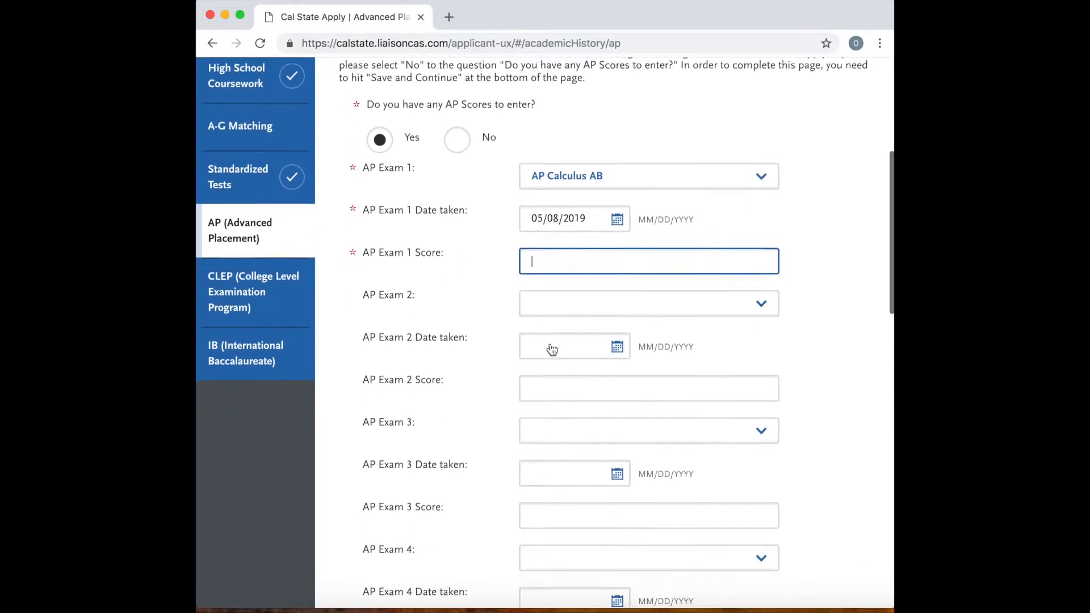
scroll(555, 348, up, 3)
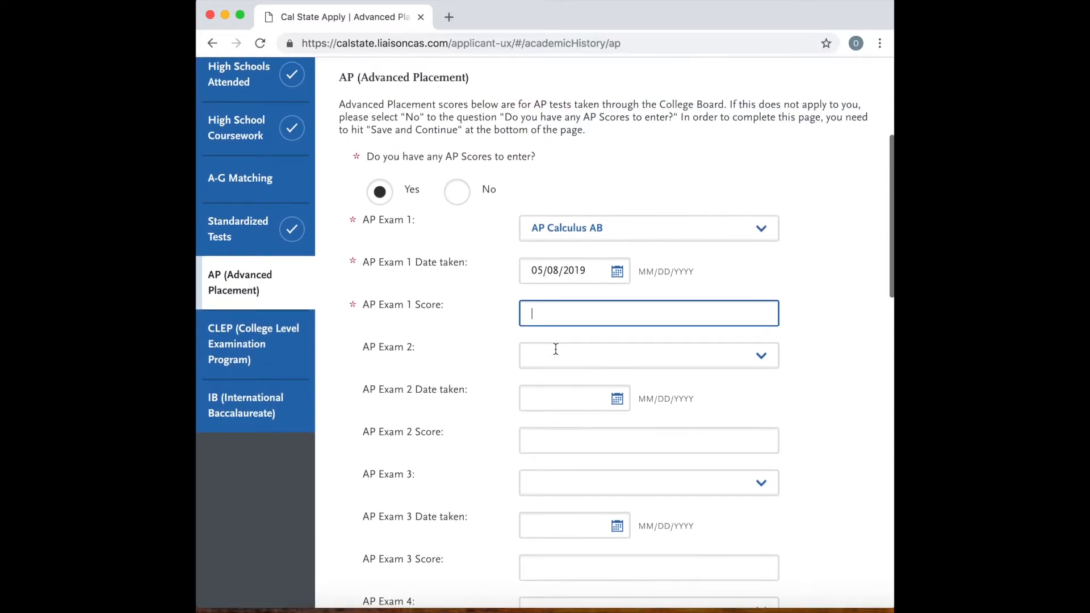
In the CLEP section, answer No to having CLEP scores and save.
click(250, 339)
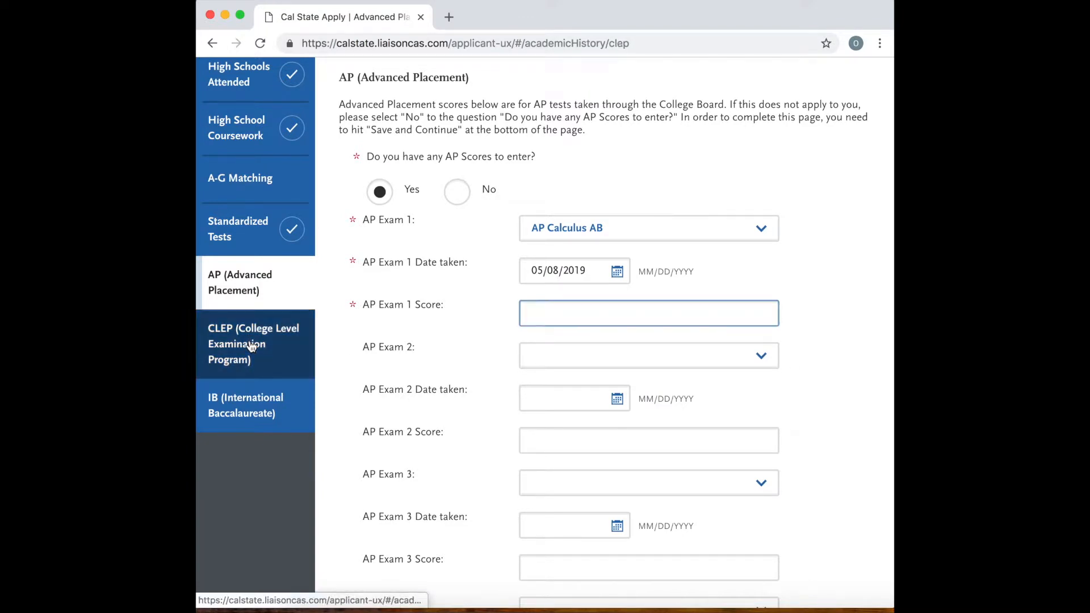
scroll(376, 376, down, 10)
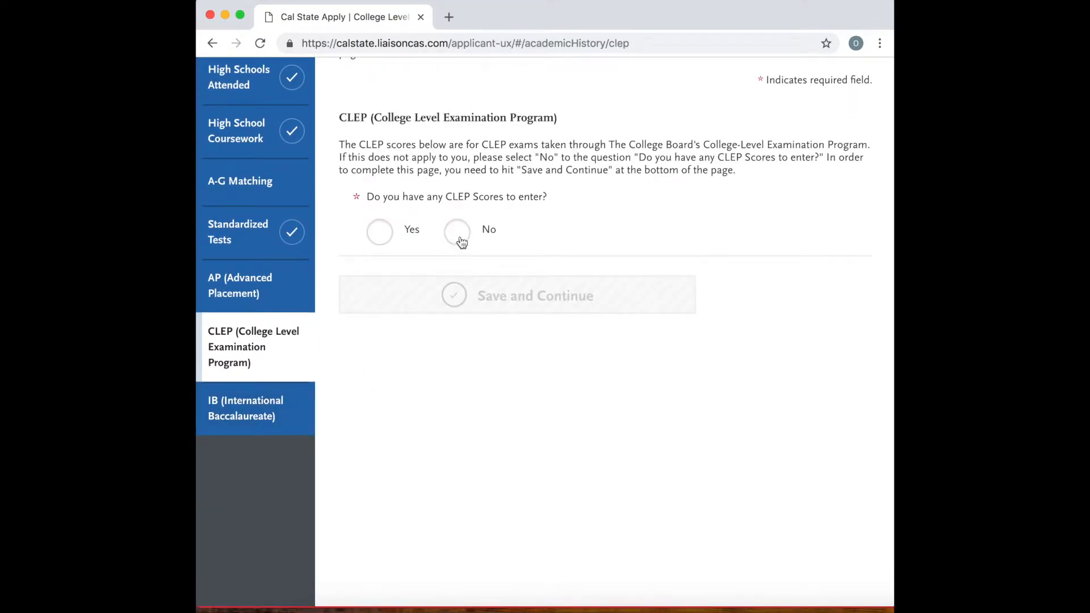
click(458, 233)
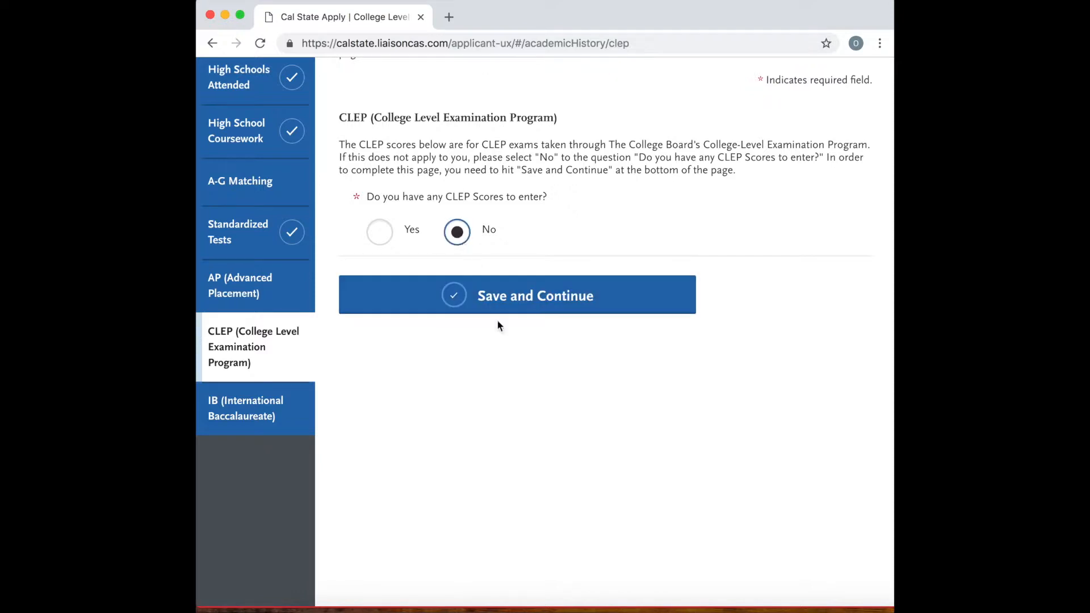
click(473, 299)
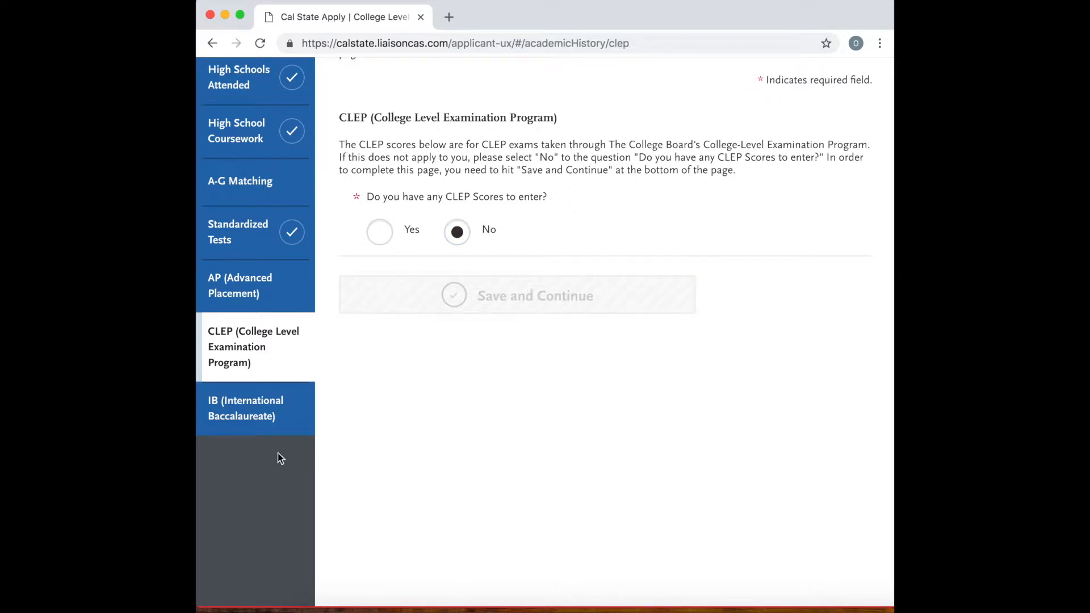
Pass through the IB section to the Educational Opportunity Program page, and look over its deadlines and application question.
click(269, 413)
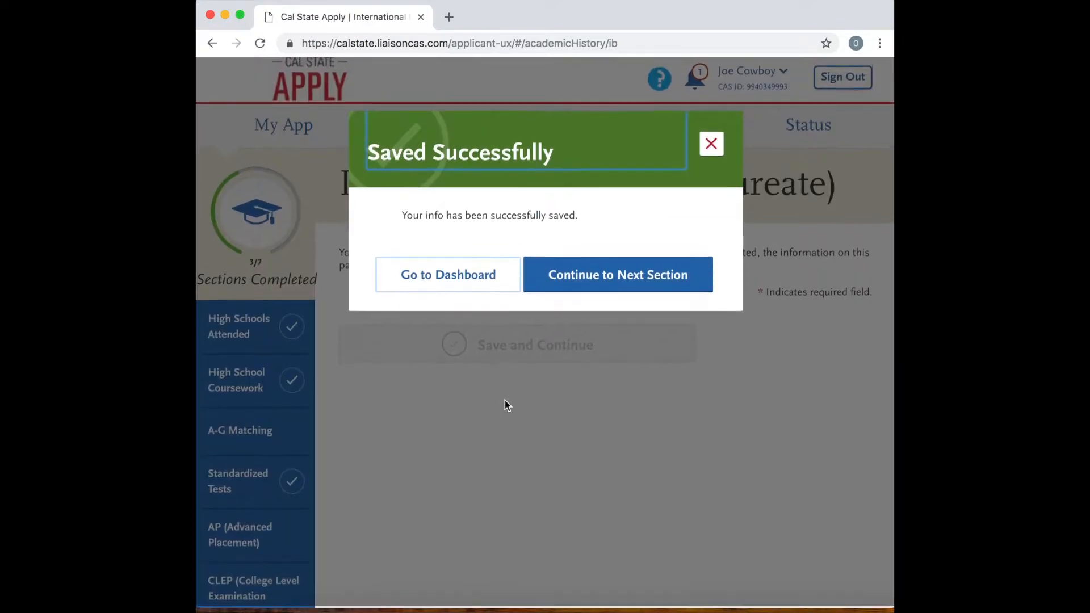
click(639, 277)
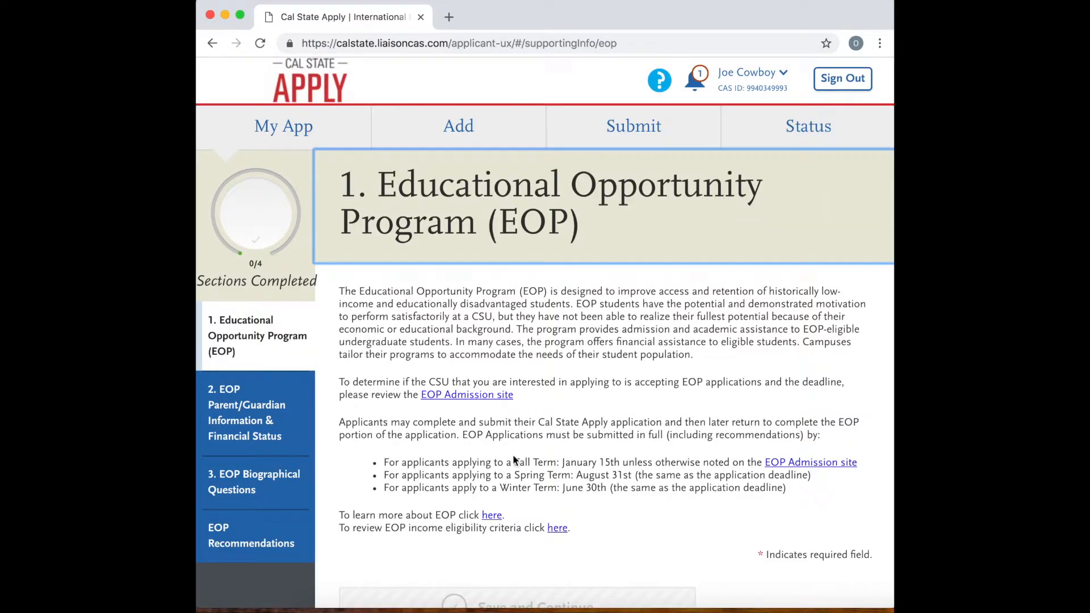
scroll(511, 441, down, 4)
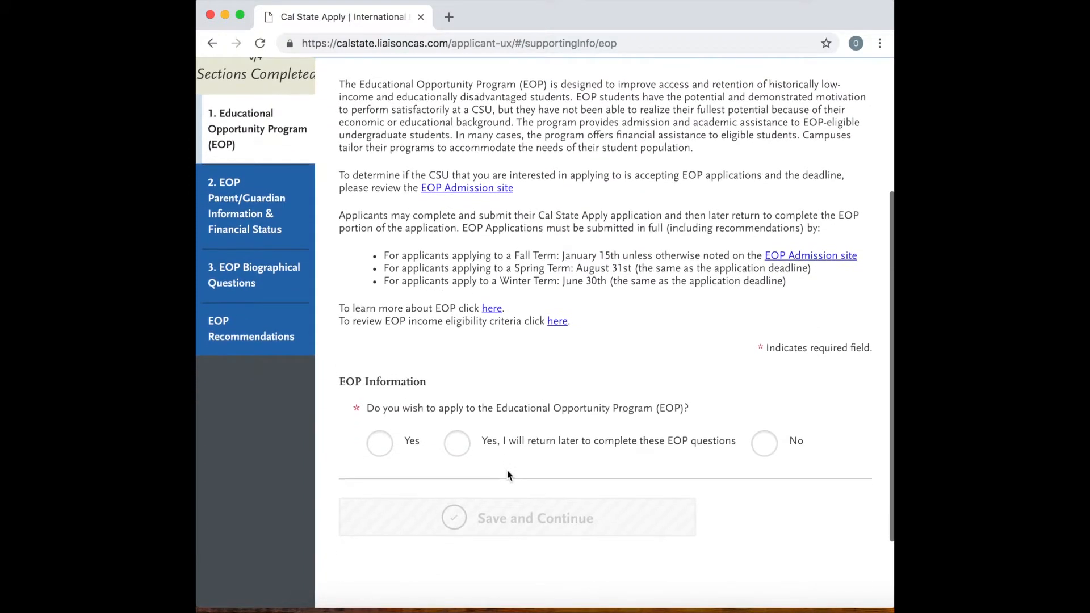
scroll(521, 448, up, 1)
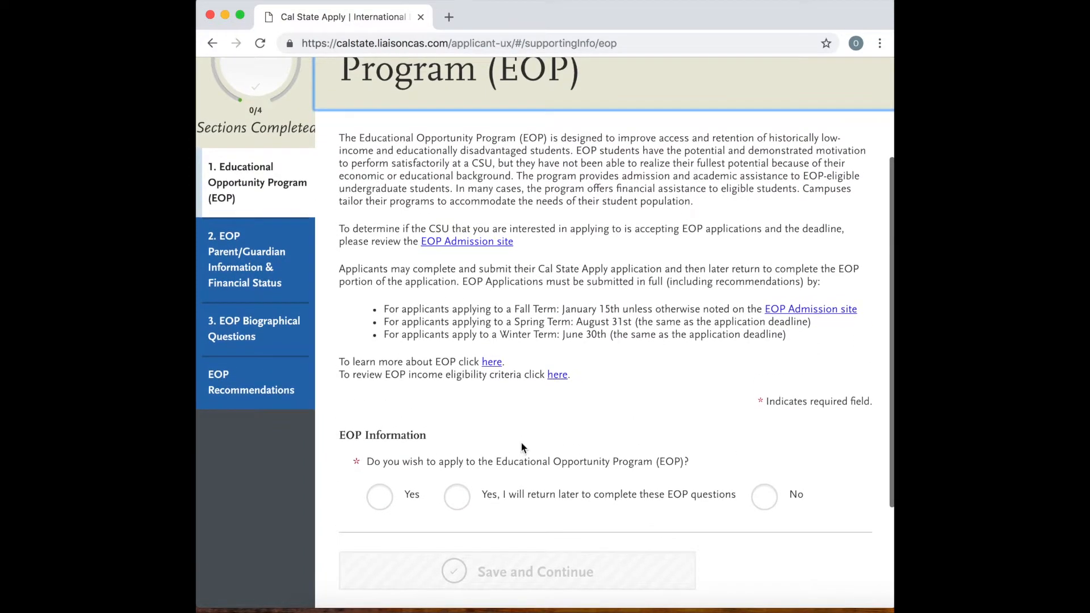
Answer Yes to applying to the Educational Opportunity Program and look over the additional EOP questions down to the end of the page.
scroll(521, 449, up, 1)
scroll(419, 205, up, 1)
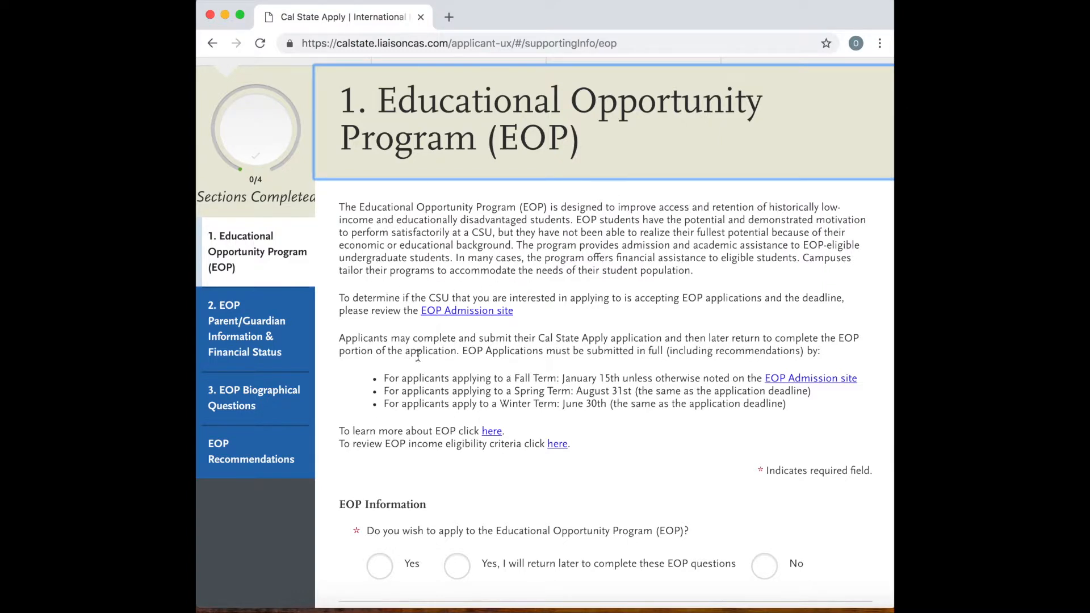
scroll(461, 376, down, 2)
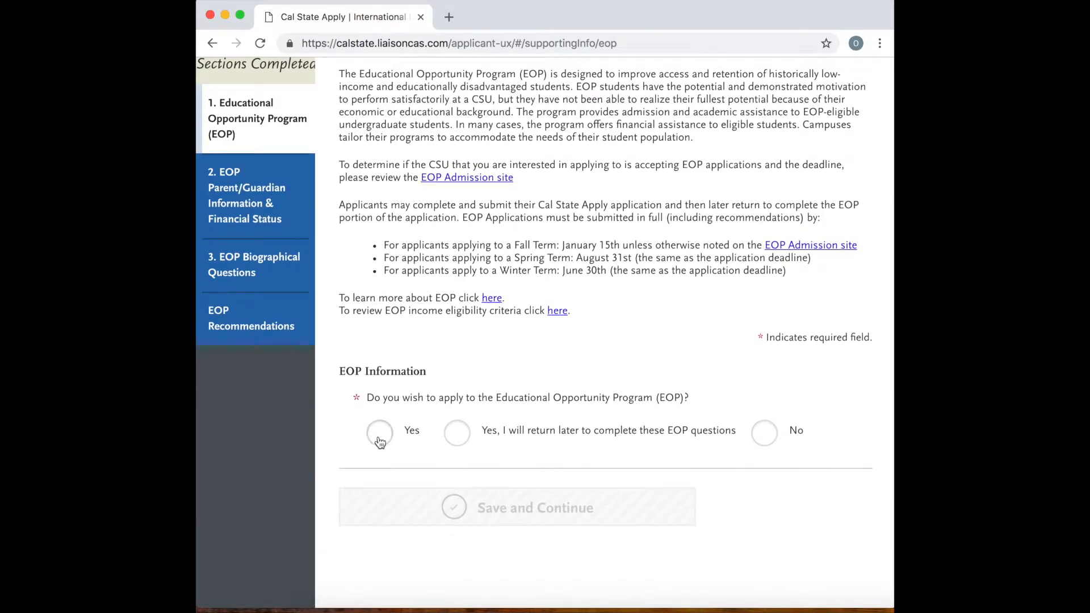
click(380, 435)
scroll(464, 491, down, 4)
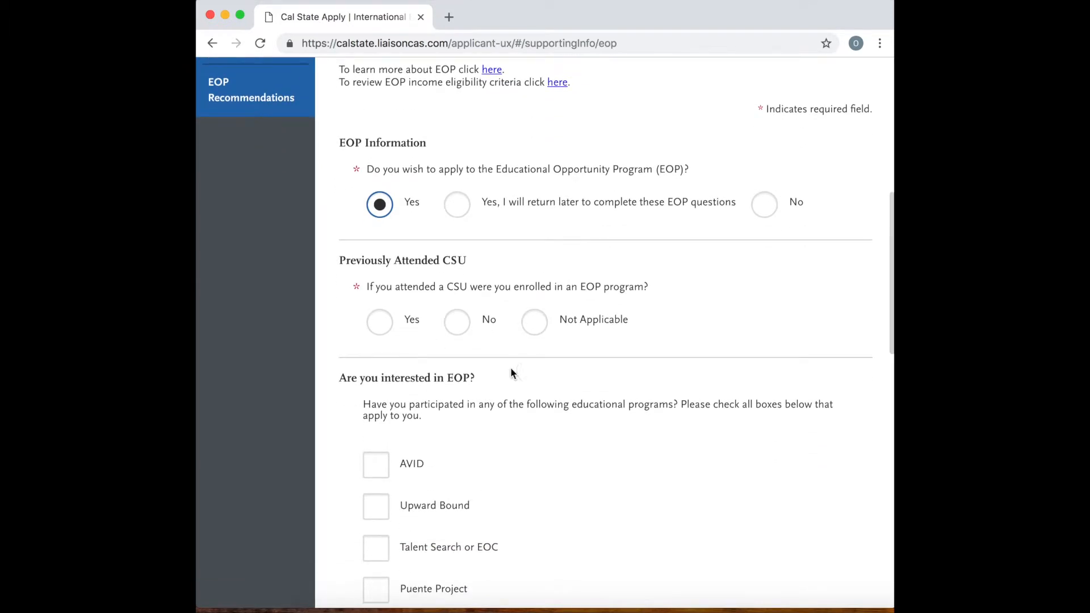
scroll(453, 499, down, 1)
scroll(453, 499, down, 10)
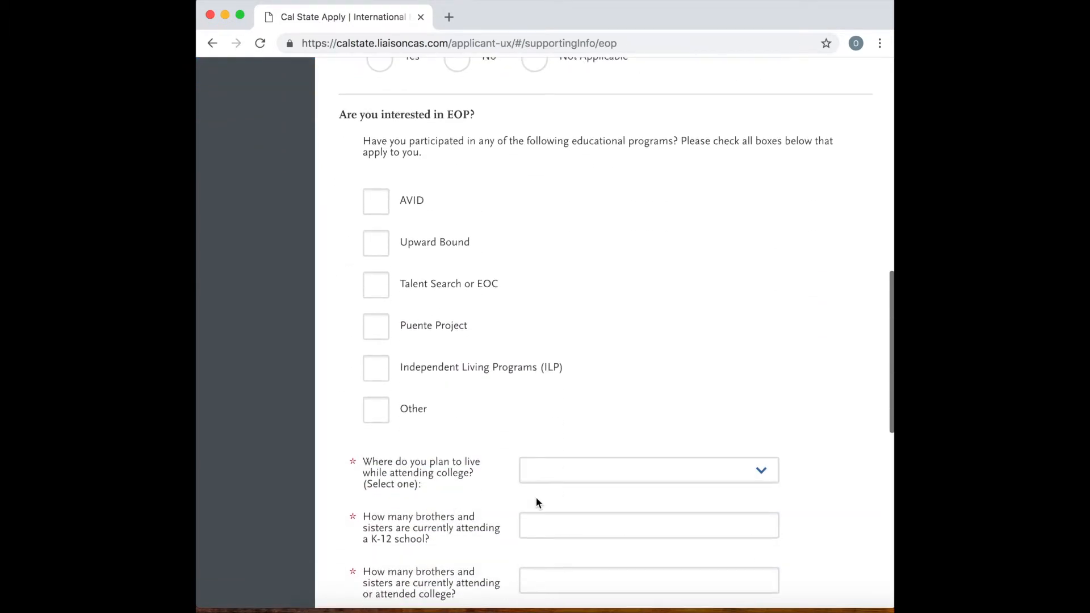
scroll(537, 500, down, 5)
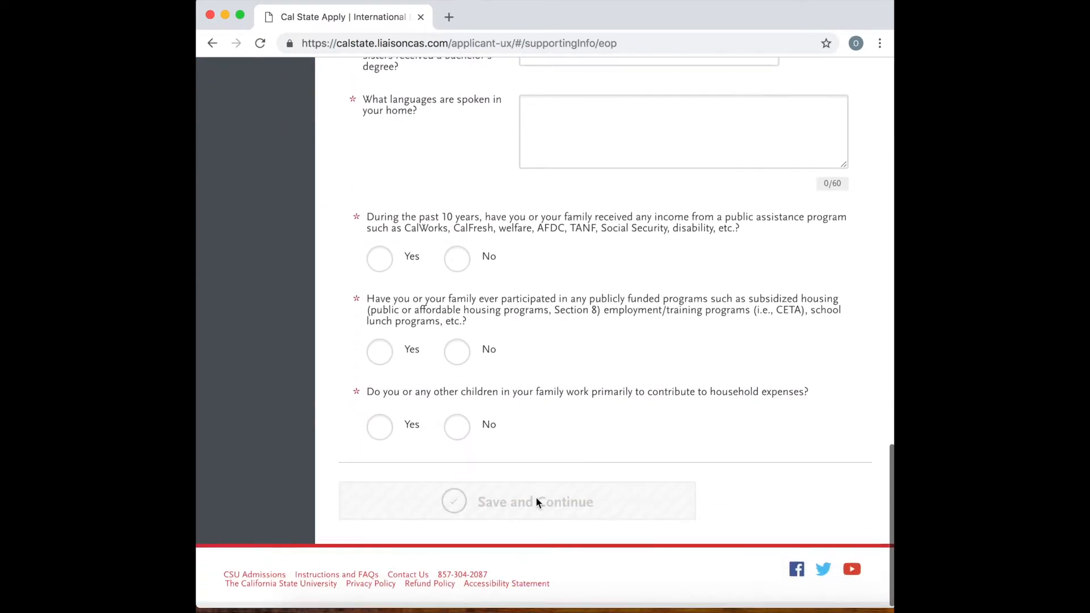
scroll(537, 500, up, 20)
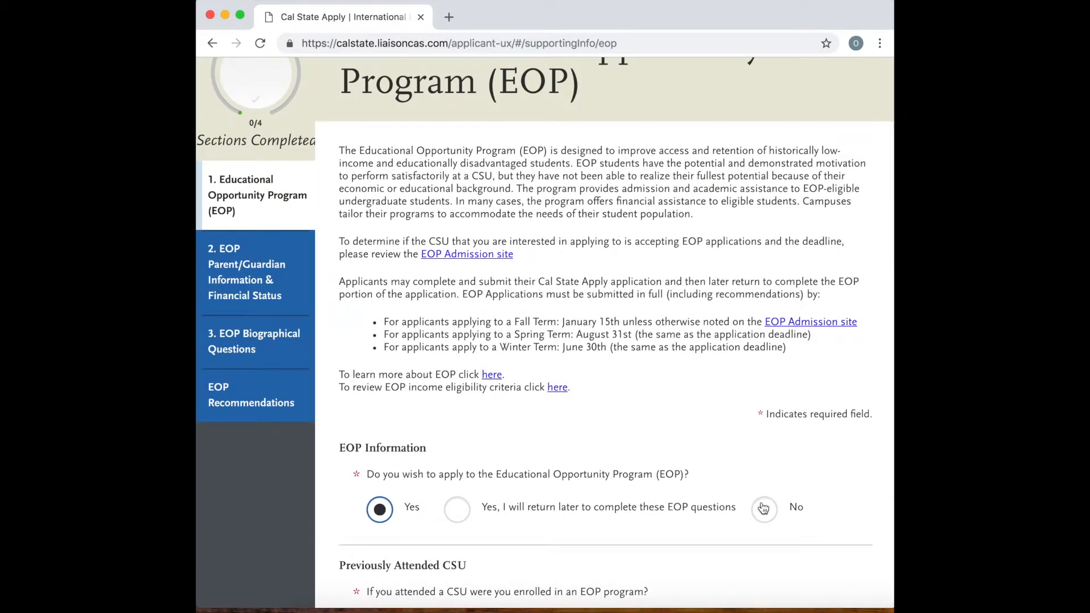
Answer No to applying to the Educational Opportunity Program, save, and continue to the EOP Parent/Guardian Information & Financial Status section.
click(770, 507)
scroll(709, 497, down, 2)
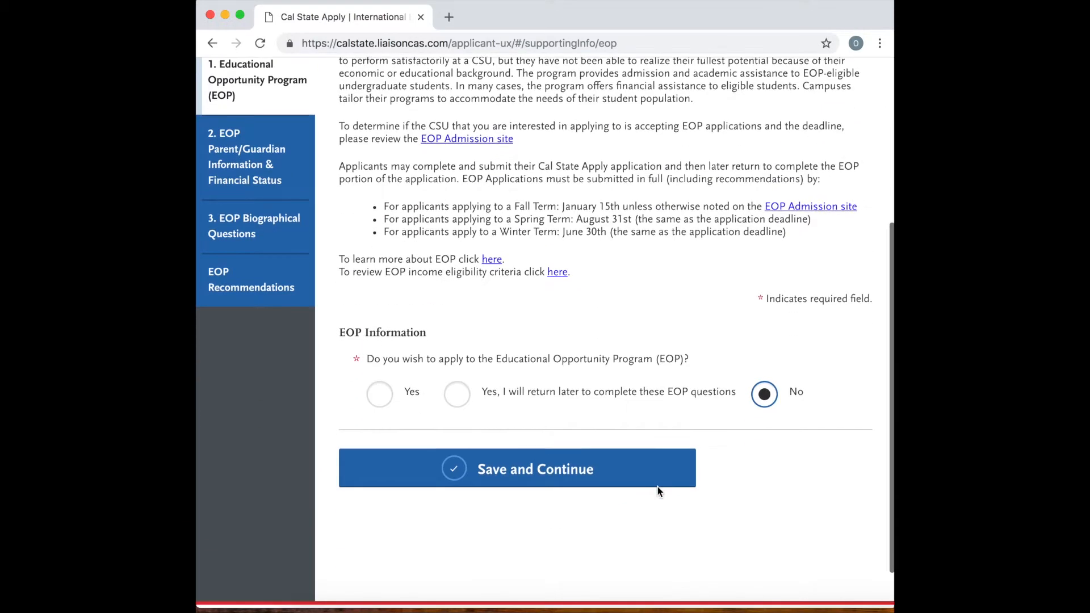
click(615, 475)
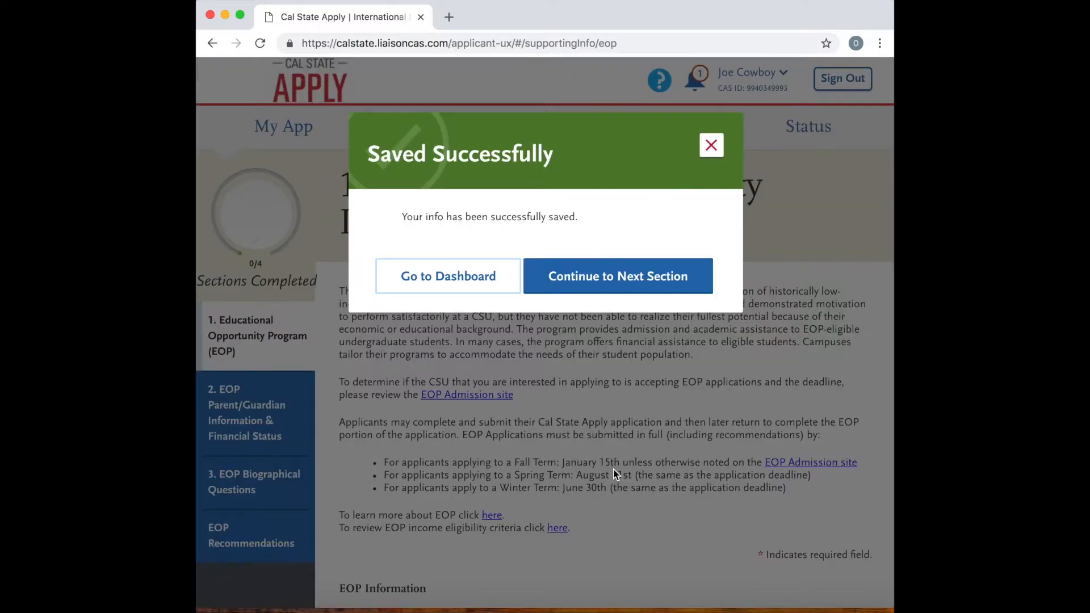
click(660, 272)
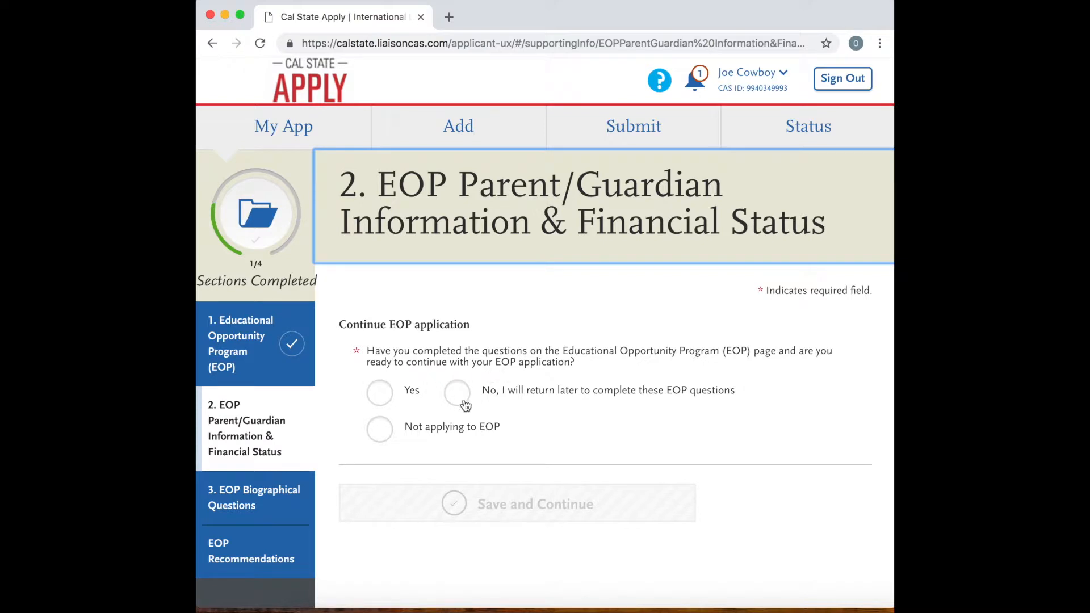
In EOP Parent/Guardian Information & Financial Status, choose Not applying to EOP, save, and continue to the next section.
click(379, 433)
click(467, 502)
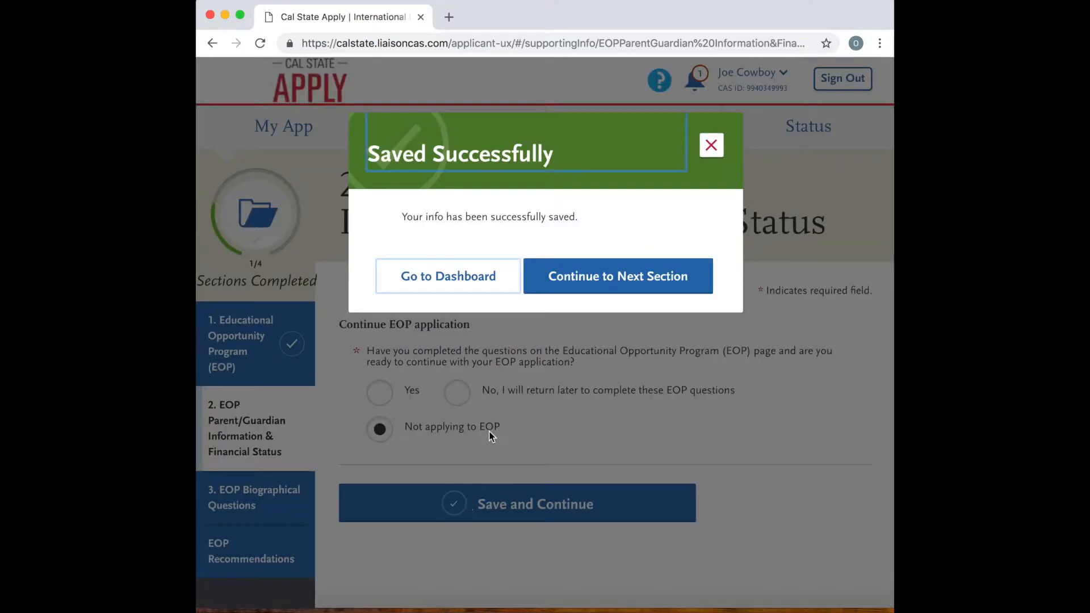
click(626, 277)
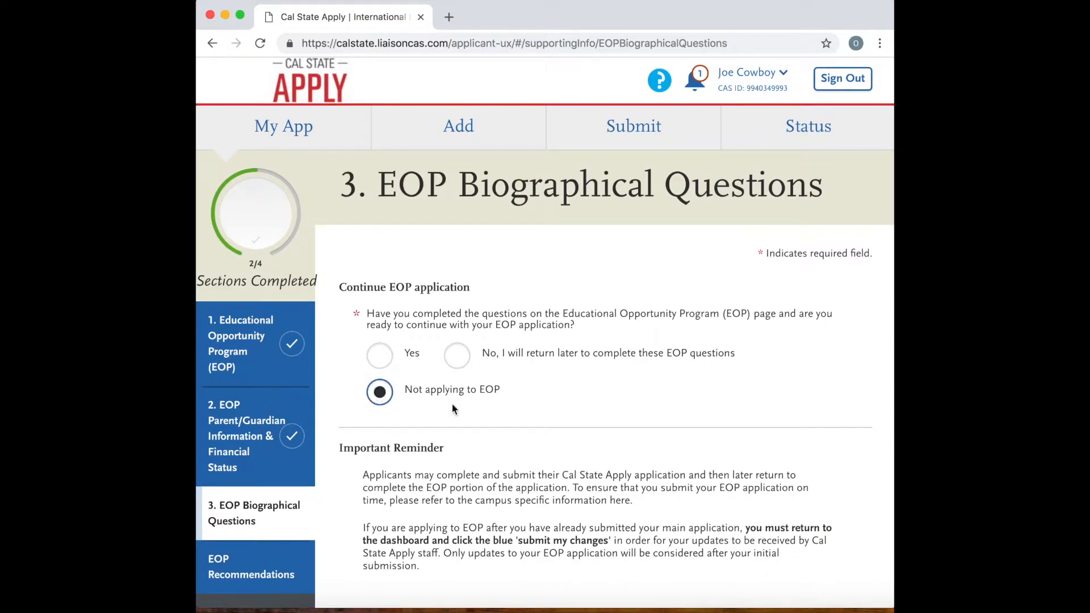
In EOP Biographical Questions, save the answer Not applying to EOP and continue to EOP Recommendations.
scroll(560, 437, down, 5)
click(556, 461)
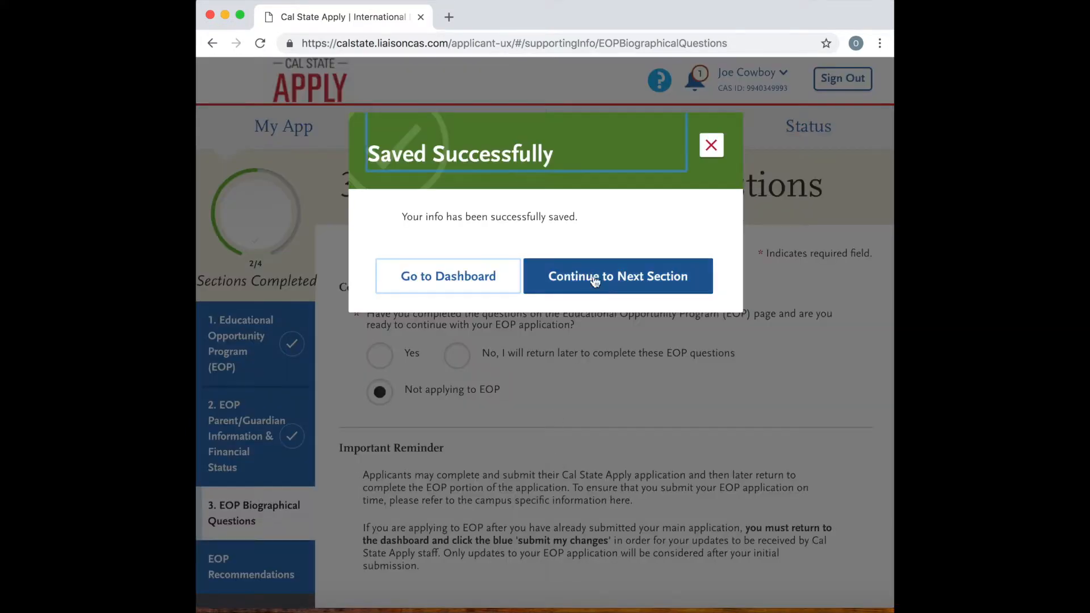
click(611, 277)
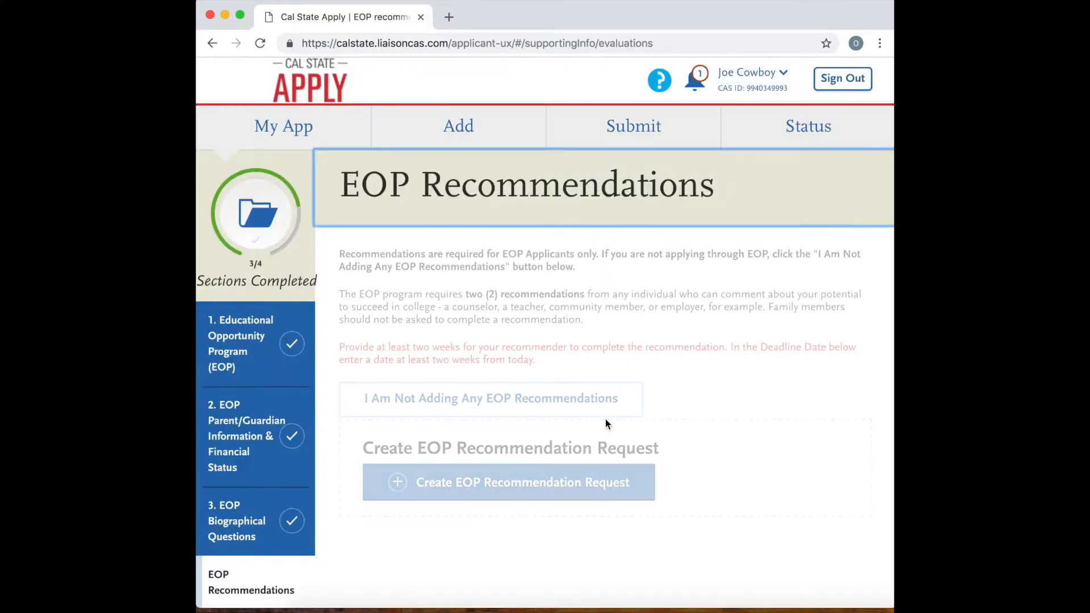
Opt out of adding any EOP recommendations and look over the EOP Recommendations page.
scroll(607, 423, down, 3)
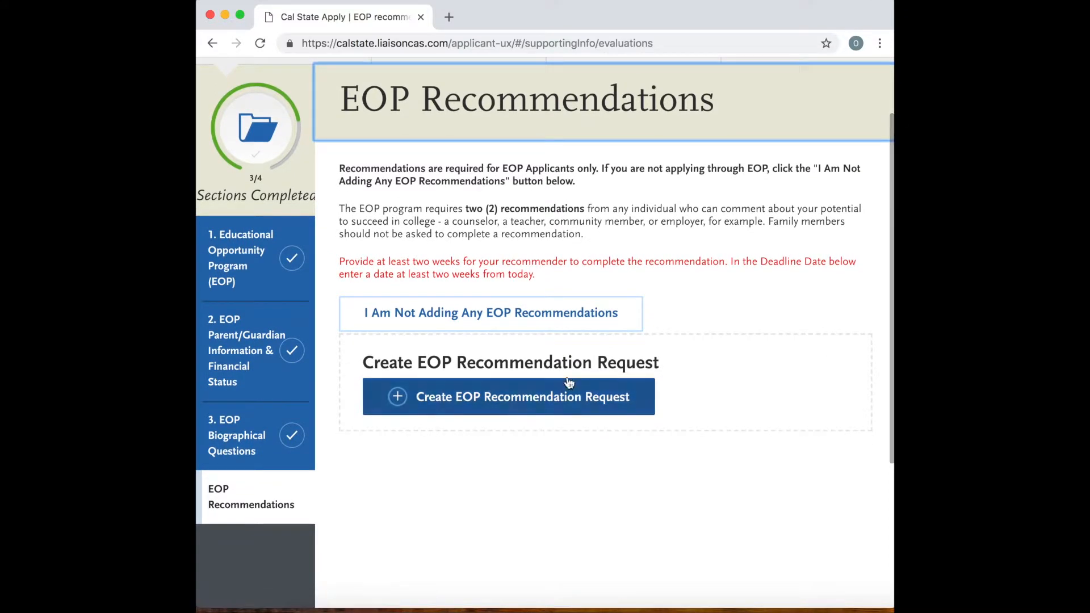
click(507, 320)
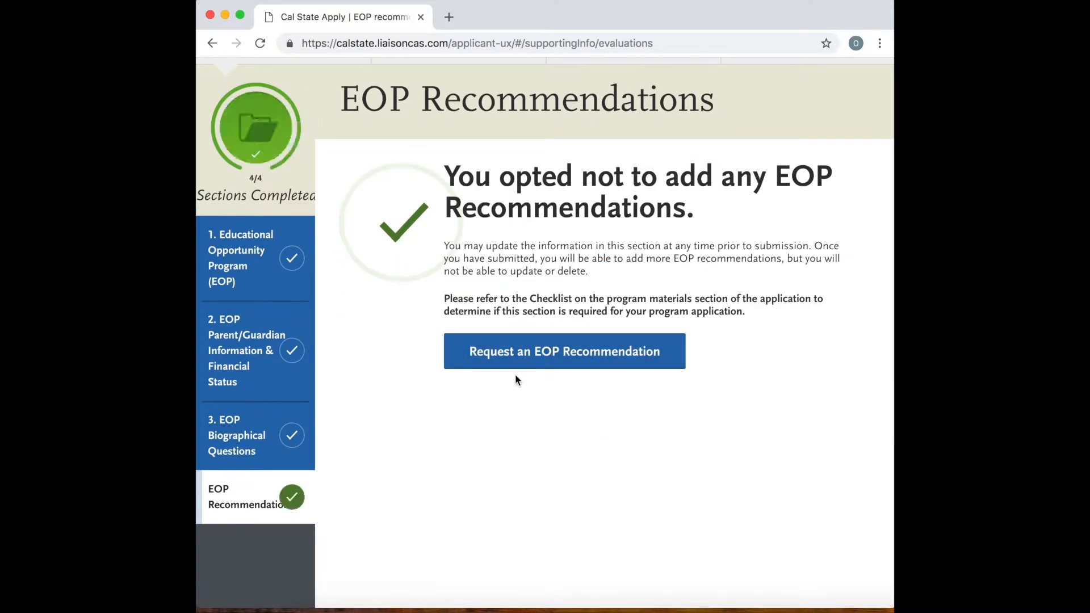
scroll(500, 405, down, 5)
scroll(500, 406, up, 7)
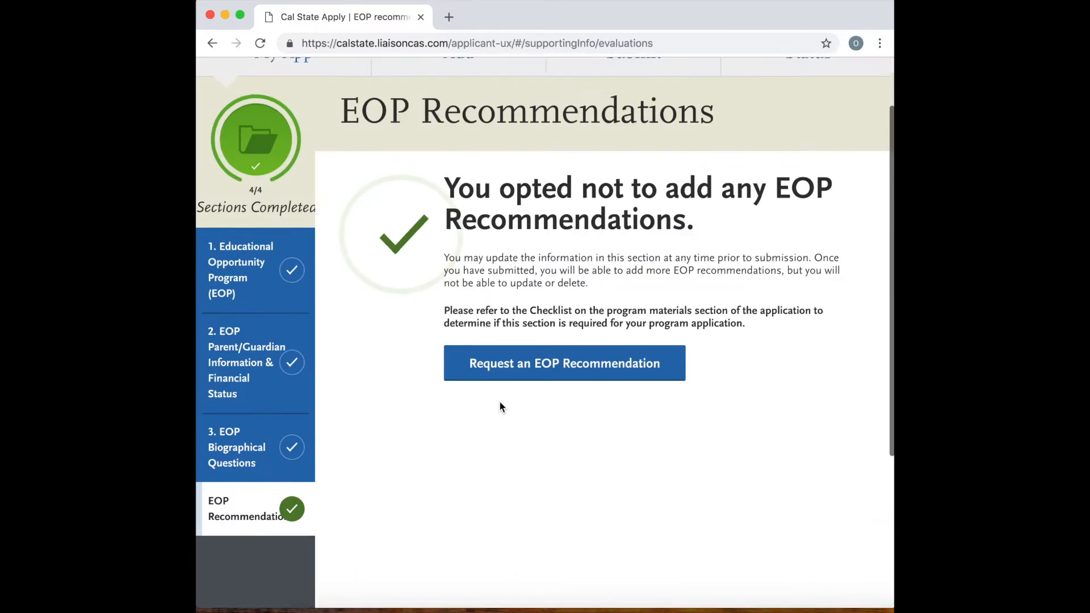
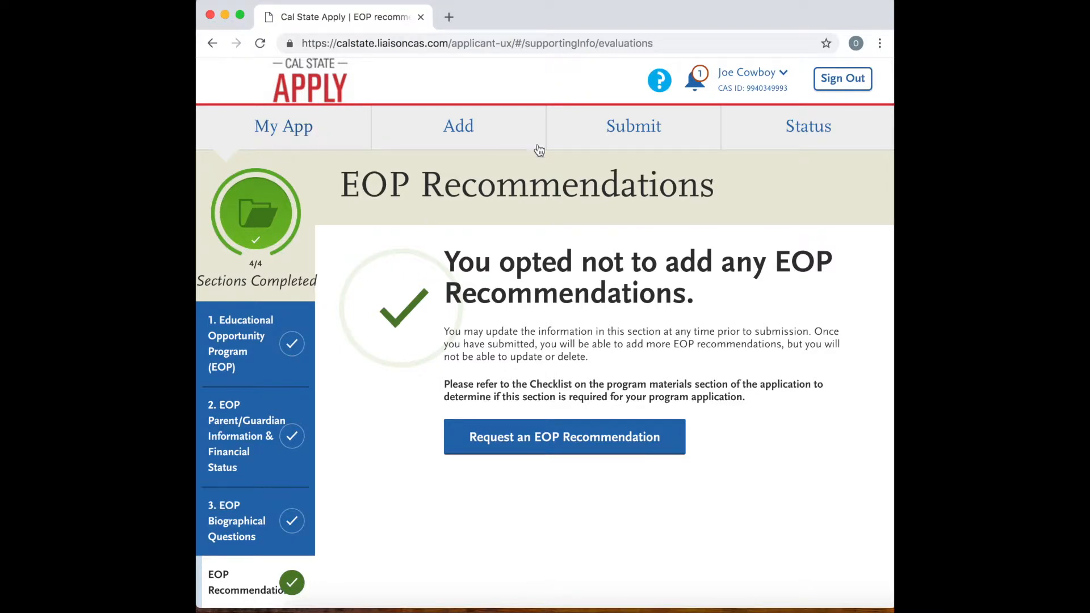
Return to the My Application dashboard and check the progress of each application area.
click(298, 142)
scroll(681, 400, down, 1)
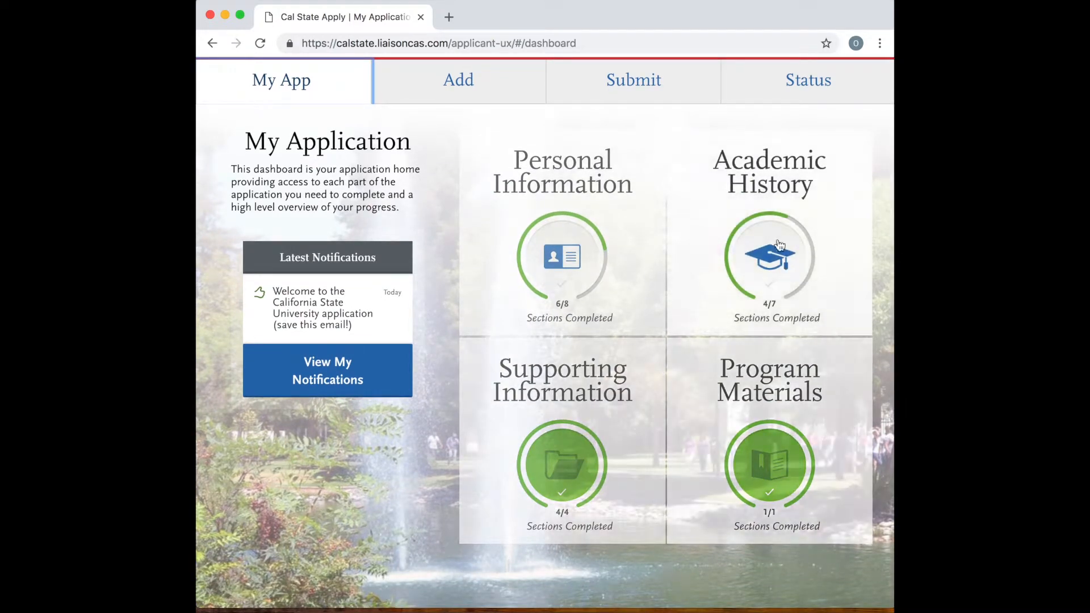
scroll(572, 213, up, 1)
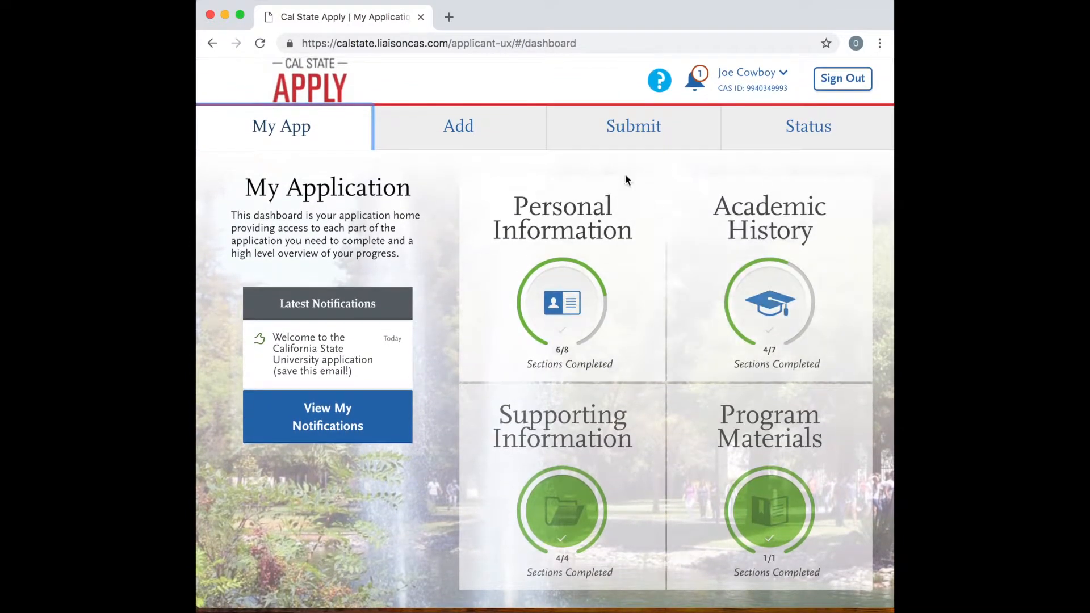
Filter the programs available to add by campus Cal Poly San Luis Obispo, start term Fall and source Campus.
click(454, 129)
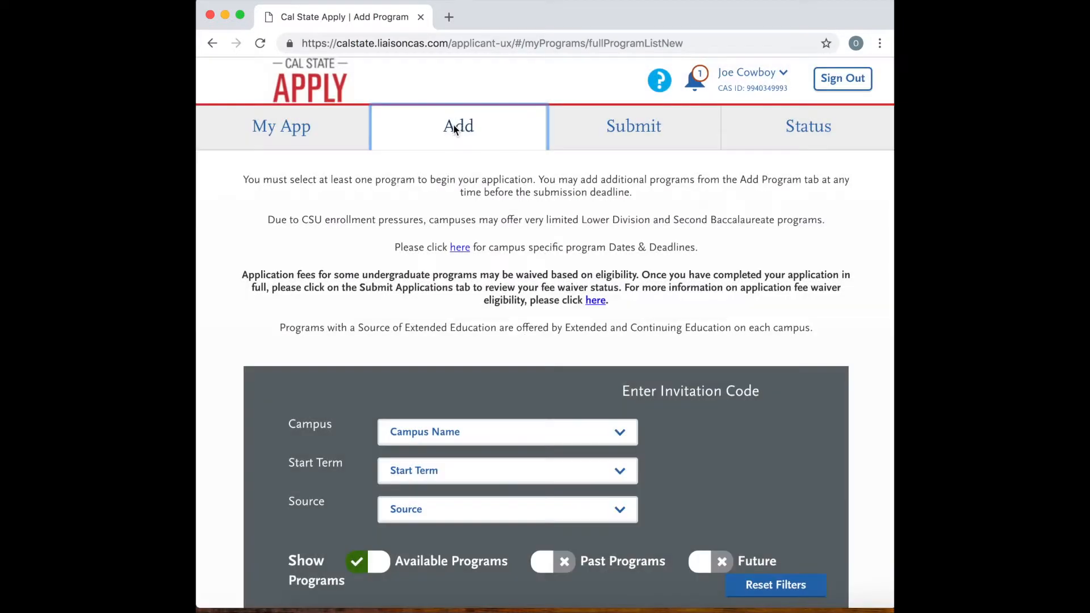
scroll(505, 401, down, 2)
scroll(503, 372, up, 2)
scroll(492, 448, down, 1)
click(498, 390)
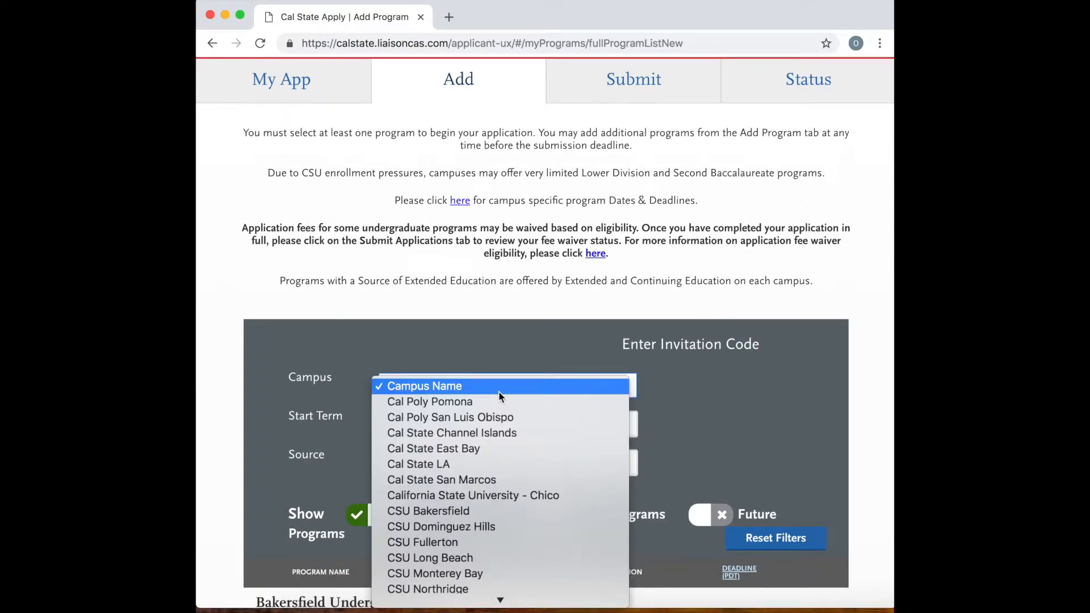
click(469, 419)
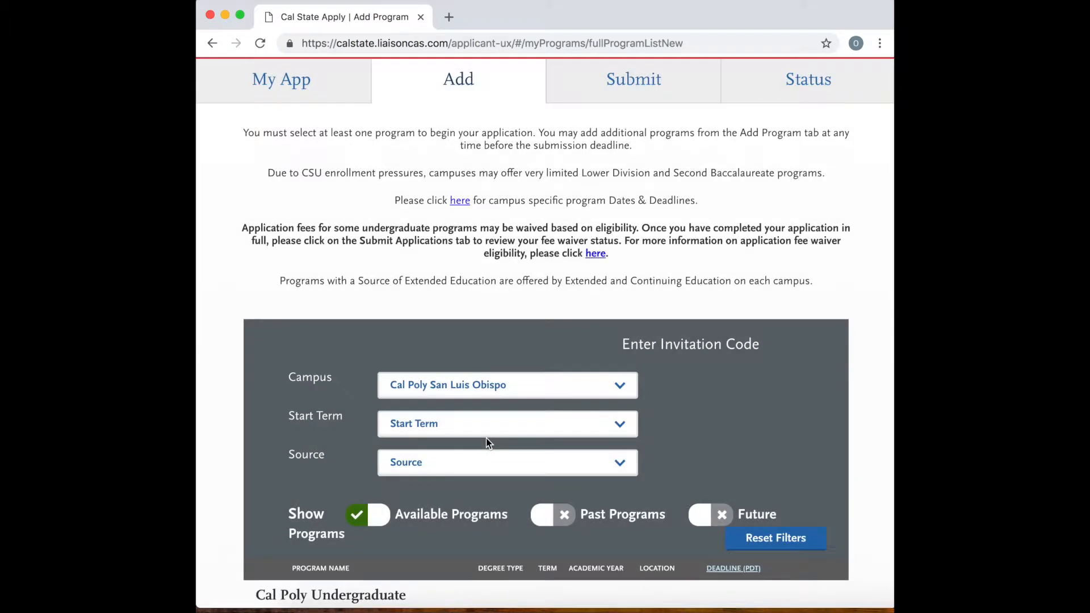
scroll(486, 438, down, 1)
click(488, 397)
click(462, 409)
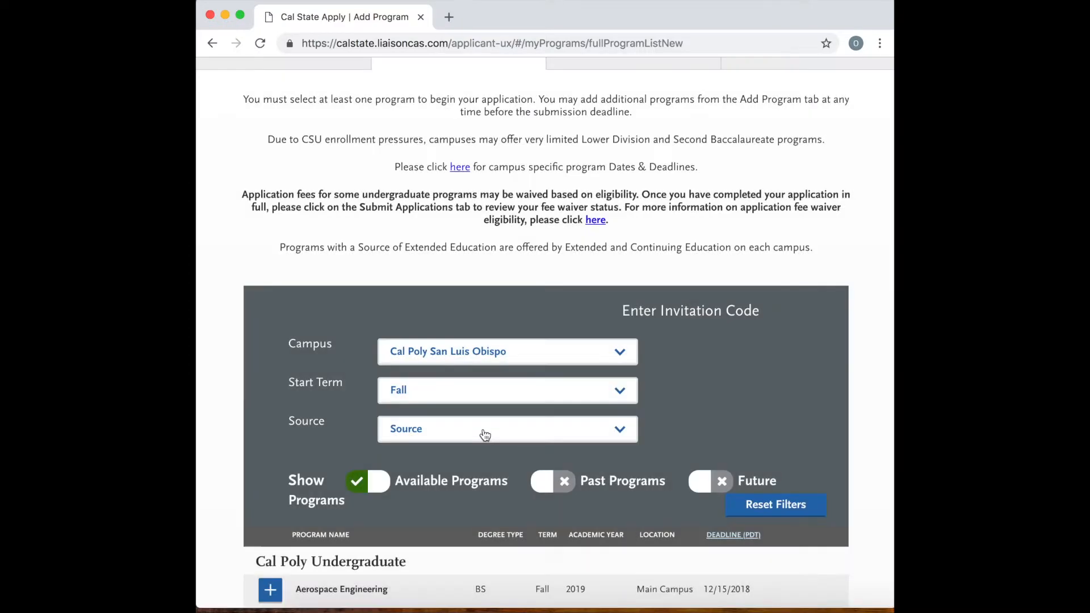
click(484, 433)
click(466, 444)
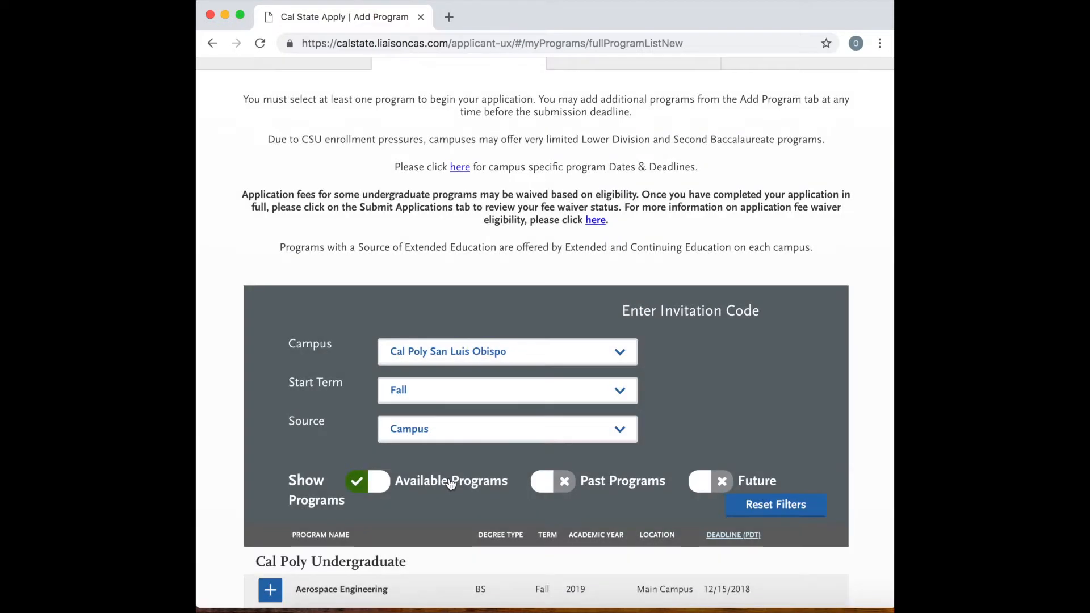
Add the Cal Poly Aerospace Engineering program with Agricultural Business as the alternate program, and save the selection.
scroll(450, 484, down, 5)
click(270, 286)
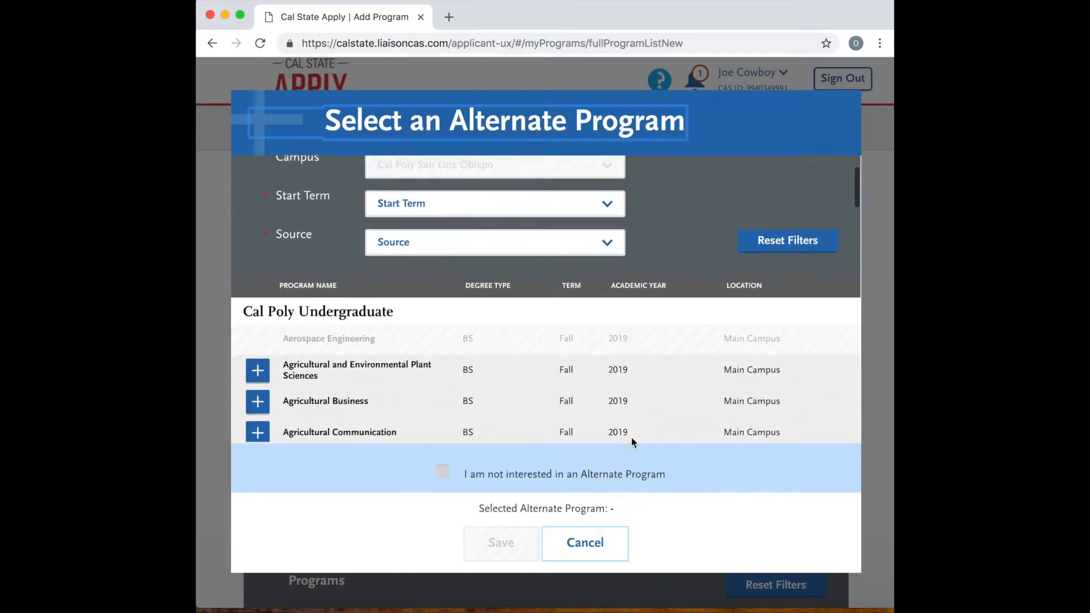
scroll(632, 438, down, 2)
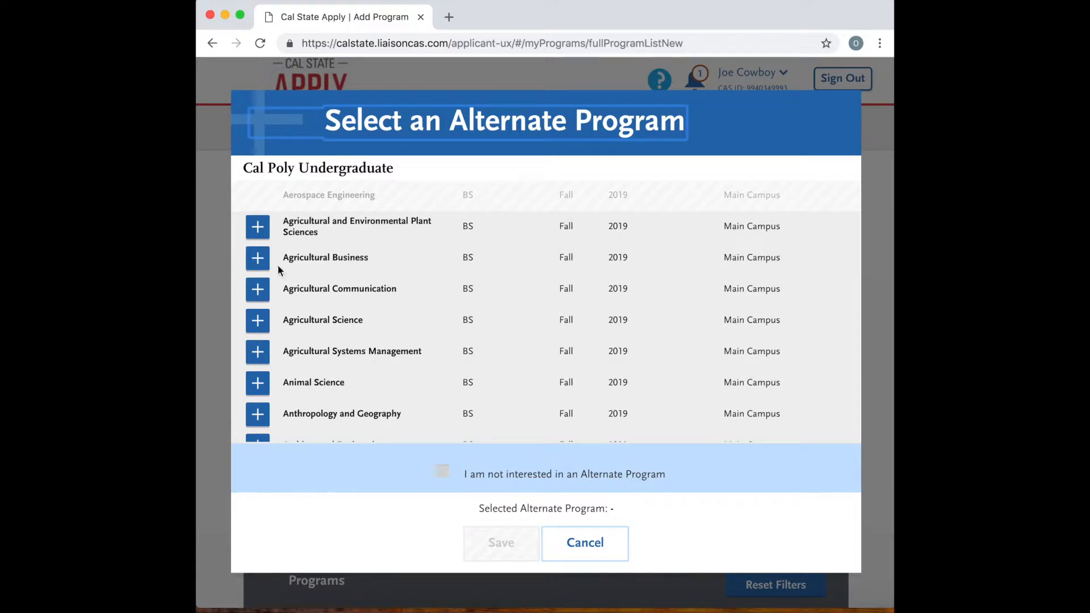
click(257, 260)
click(487, 532)
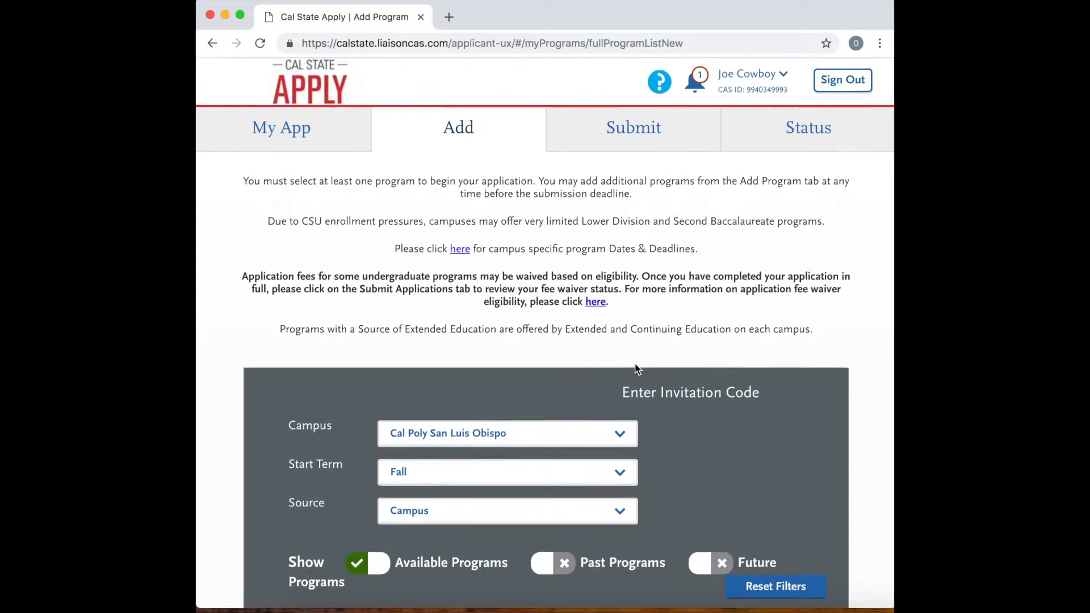
Open the application submission page and review the selected programs, total fees and completion progress.
scroll(639, 364, down, 2)
scroll(647, 352, up, 2)
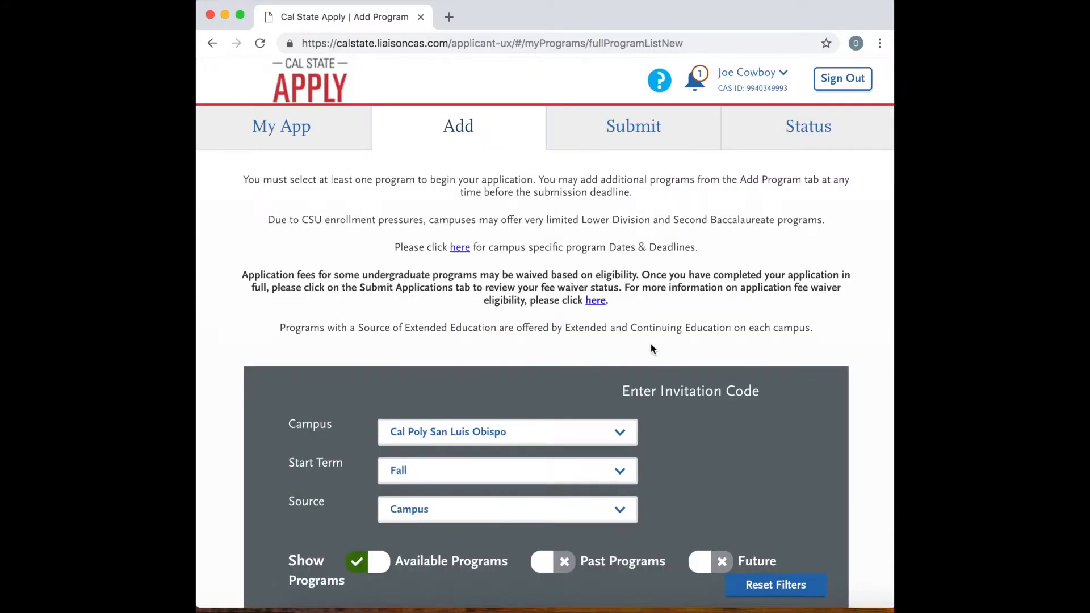
scroll(651, 348, down, 1)
scroll(651, 349, up, 1)
scroll(651, 349, down, 3)
scroll(651, 344, up, 3)
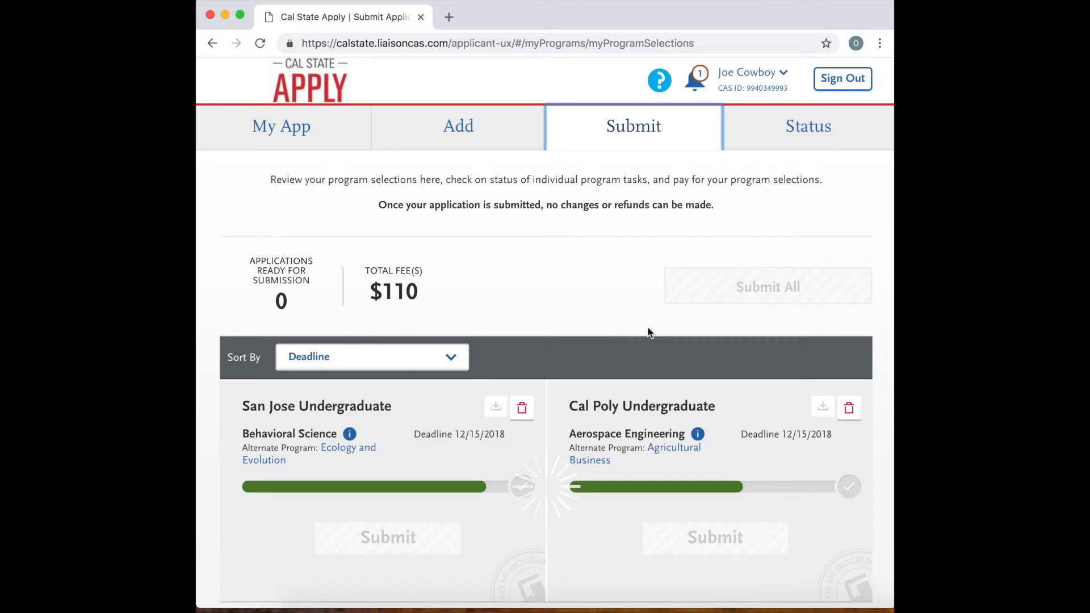
scroll(622, 340, down, 2)
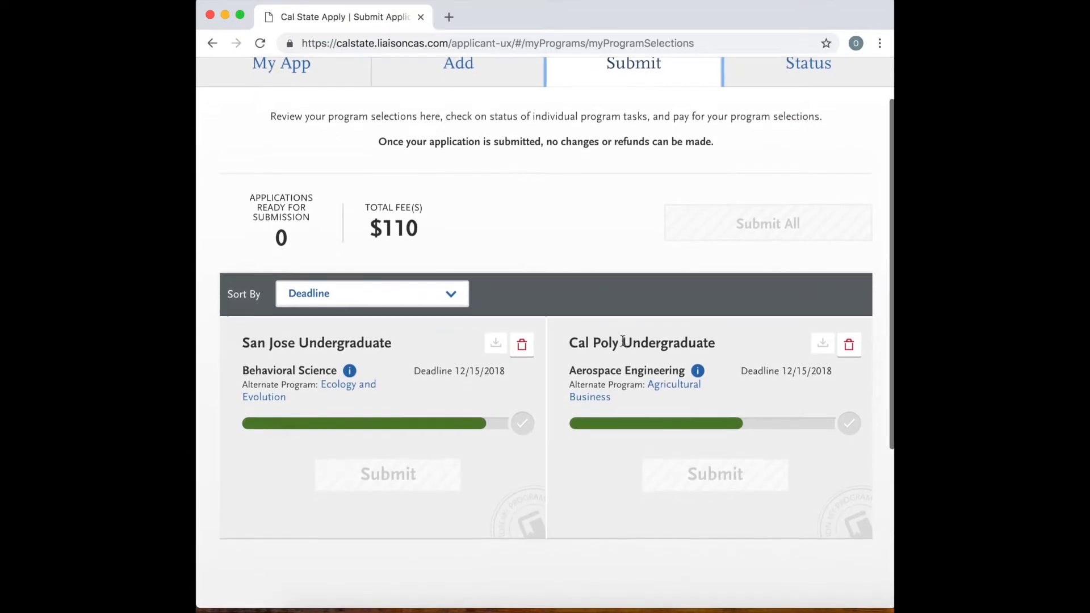
scroll(623, 341, down, 1)
scroll(622, 342, up, 3)
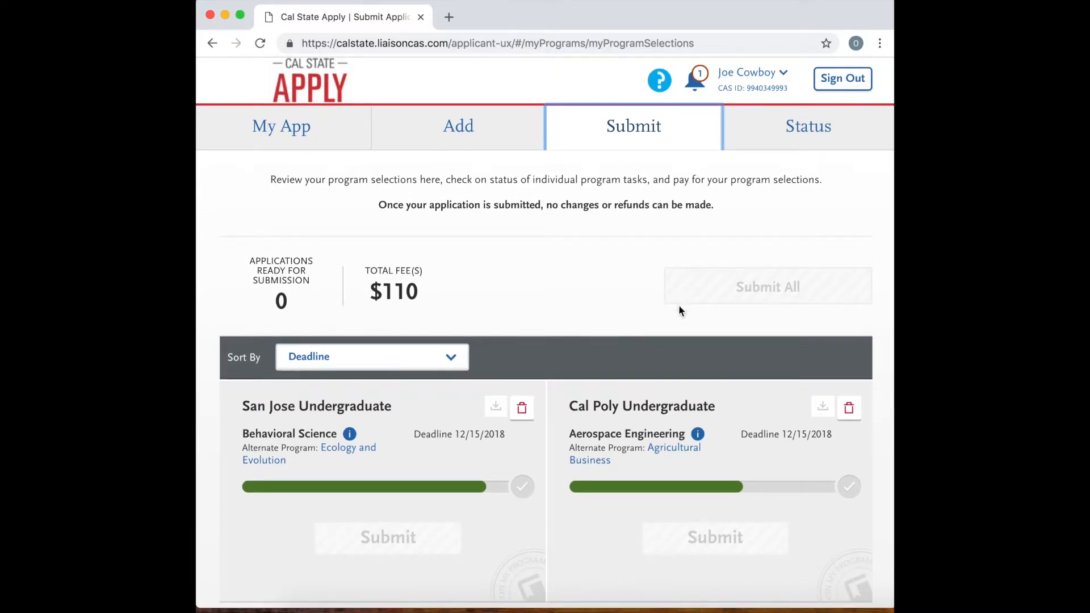
scroll(624, 374, down, 6)
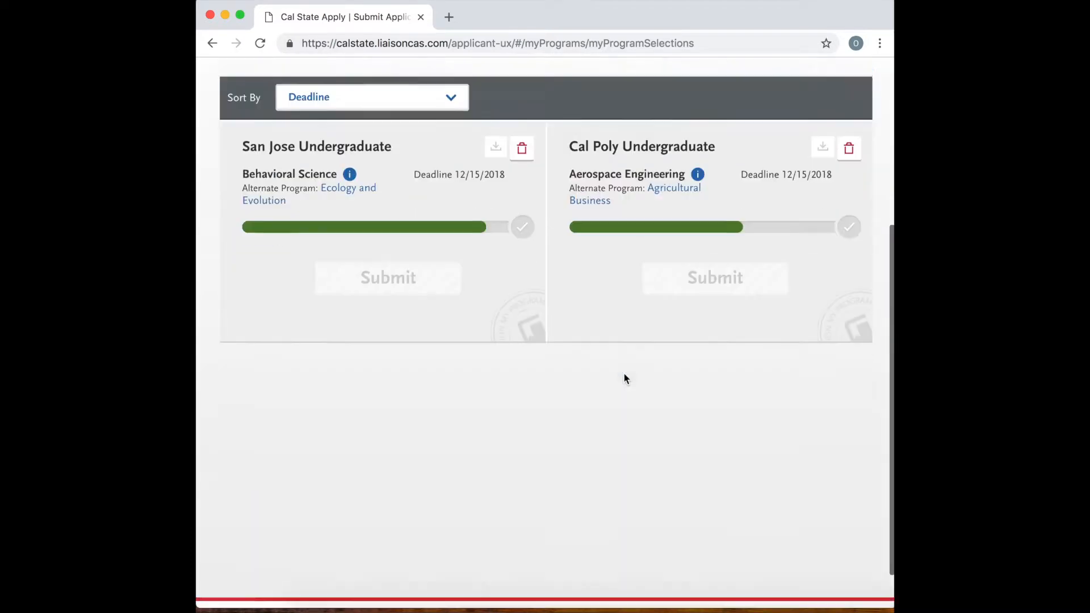
scroll(624, 375, up, 6)
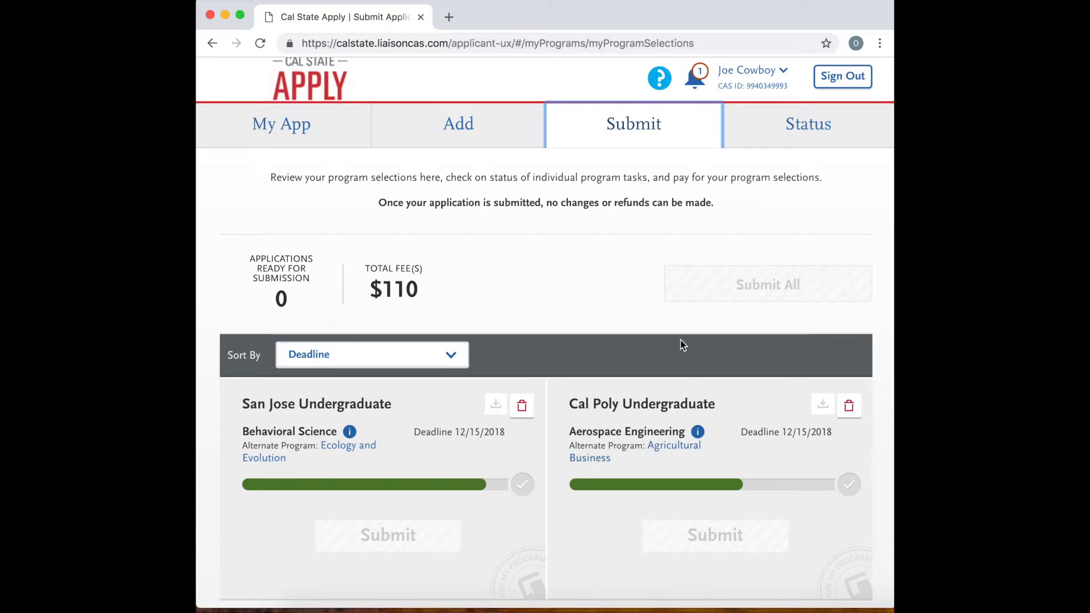
Check the application status of each selected program.
click(808, 142)
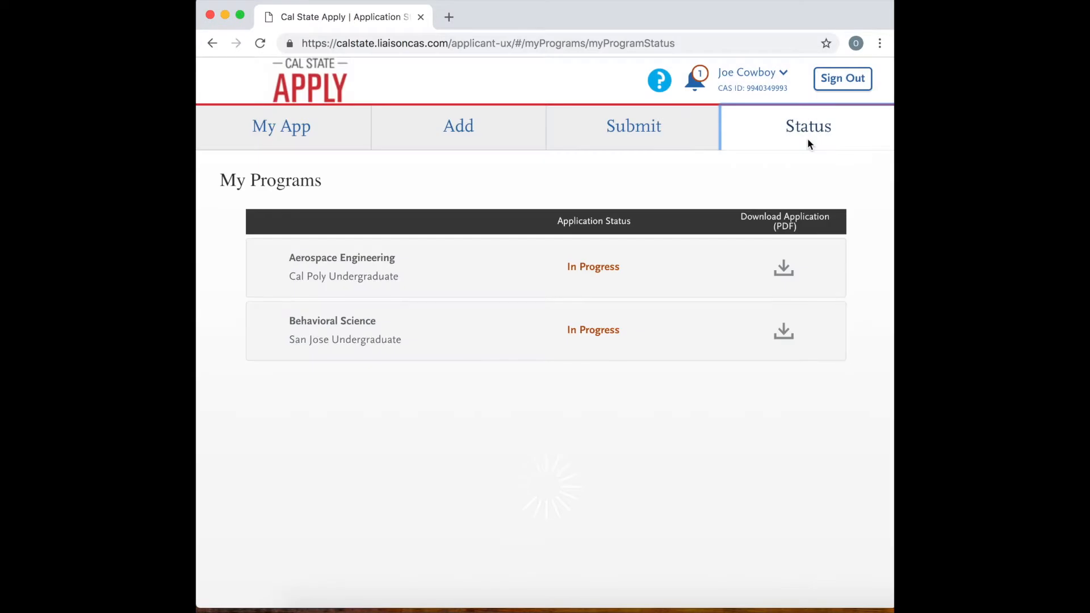
scroll(607, 311, down, 1)
scroll(608, 311, up, 1)
Go back to the submission page and compare the progress of the San Jose and Cal Poly applications.
click(617, 140)
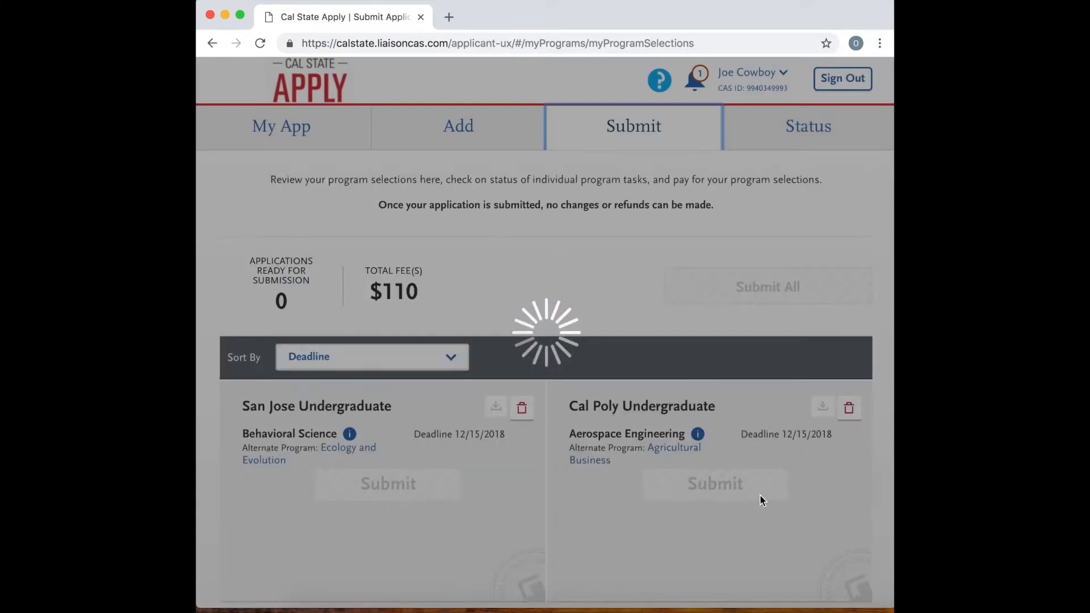
scroll(649, 454, down, 2)
scroll(585, 410, down, 2)
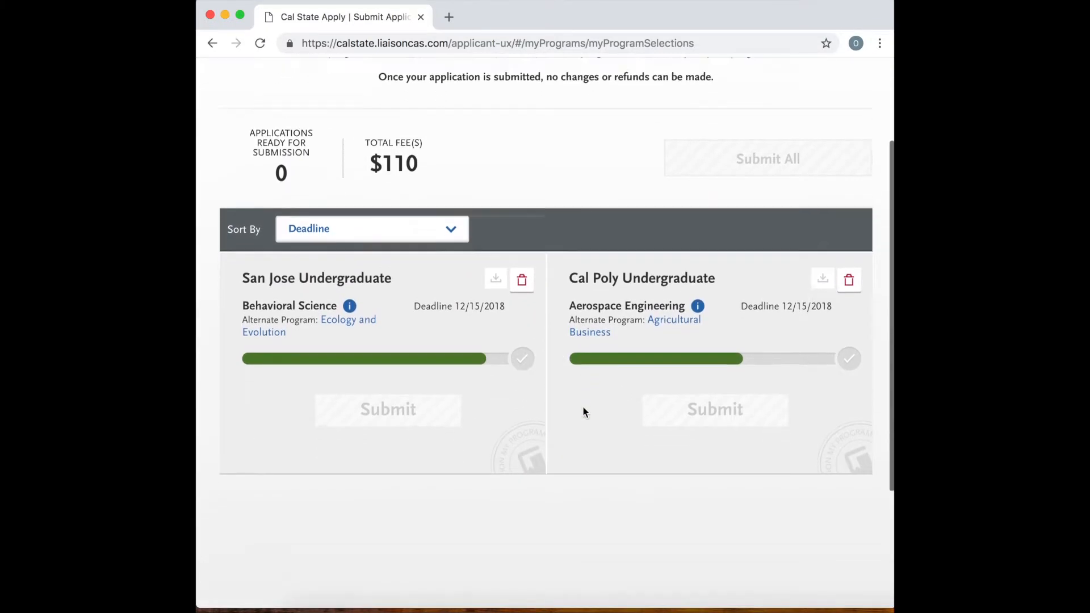
scroll(584, 411, down, 3)
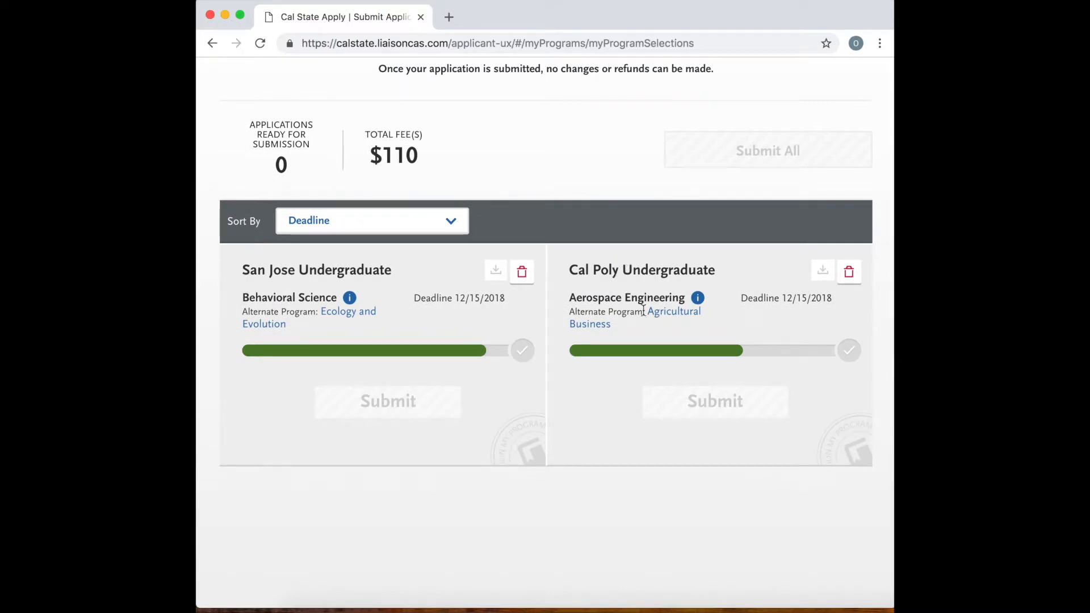
scroll(630, 298, down, 3)
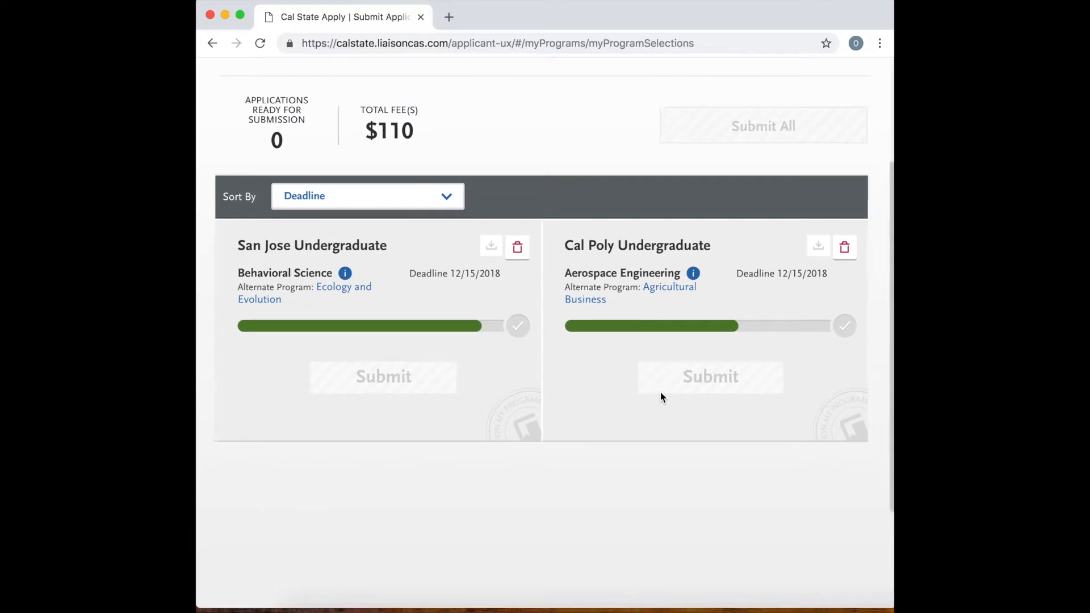
scroll(661, 397, up, 5)
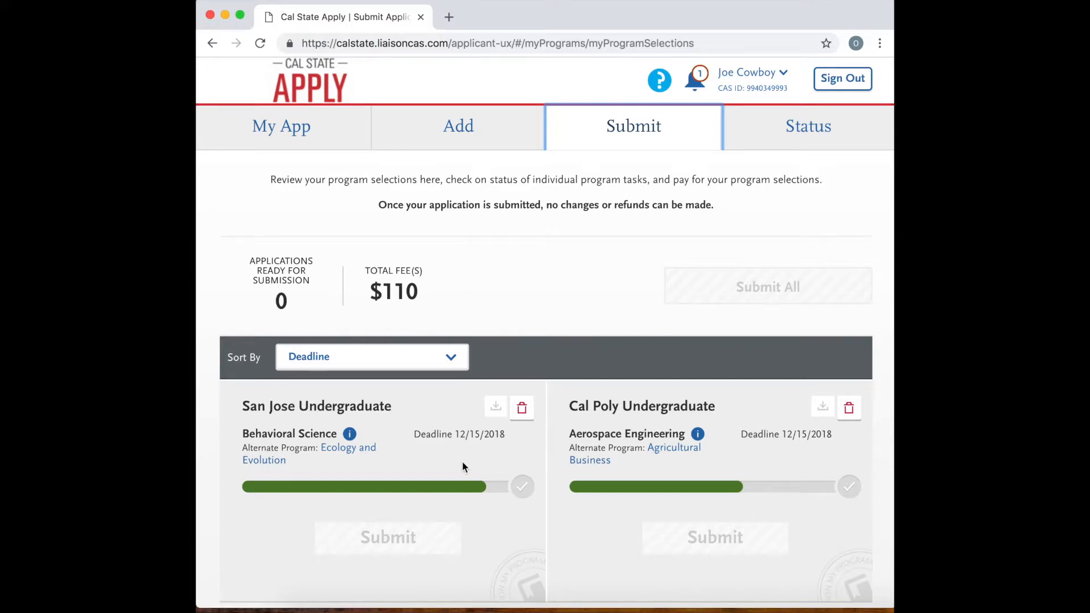
View the additional details of San Jose's Behavioral Science program and the sorting options for the program selections.
scroll(462, 467, down, 1)
click(351, 399)
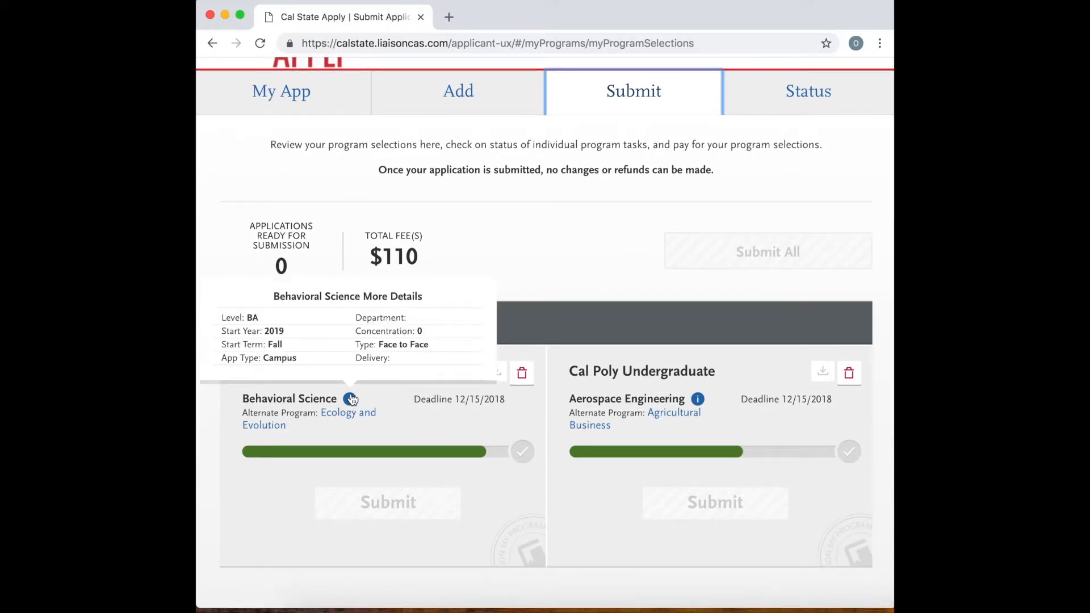
click(350, 399)
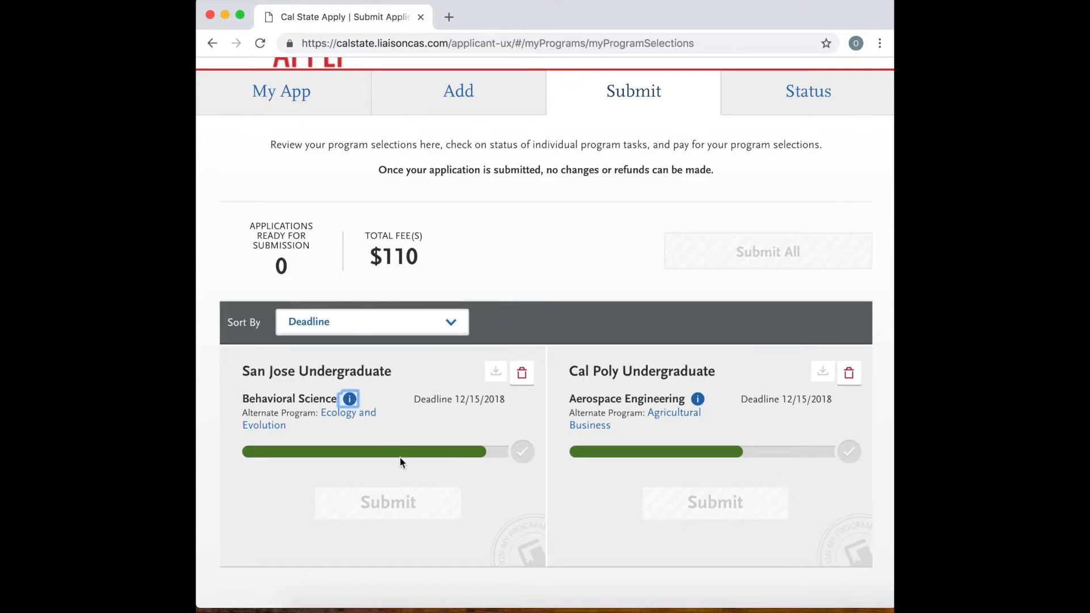
mouse_move(350, 401)
scroll(394, 474, down, 3)
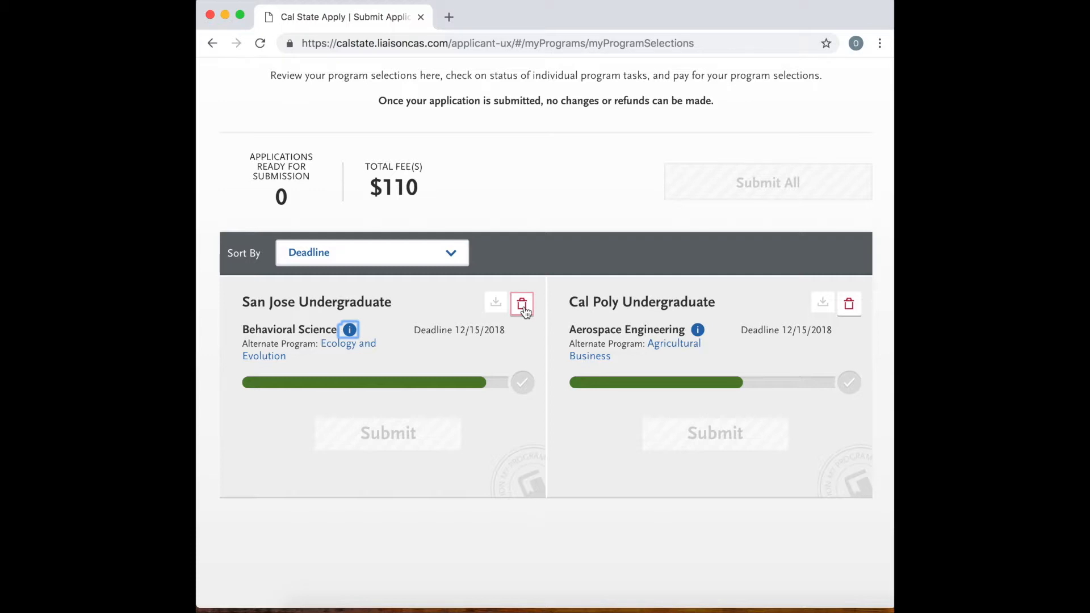
click(448, 258)
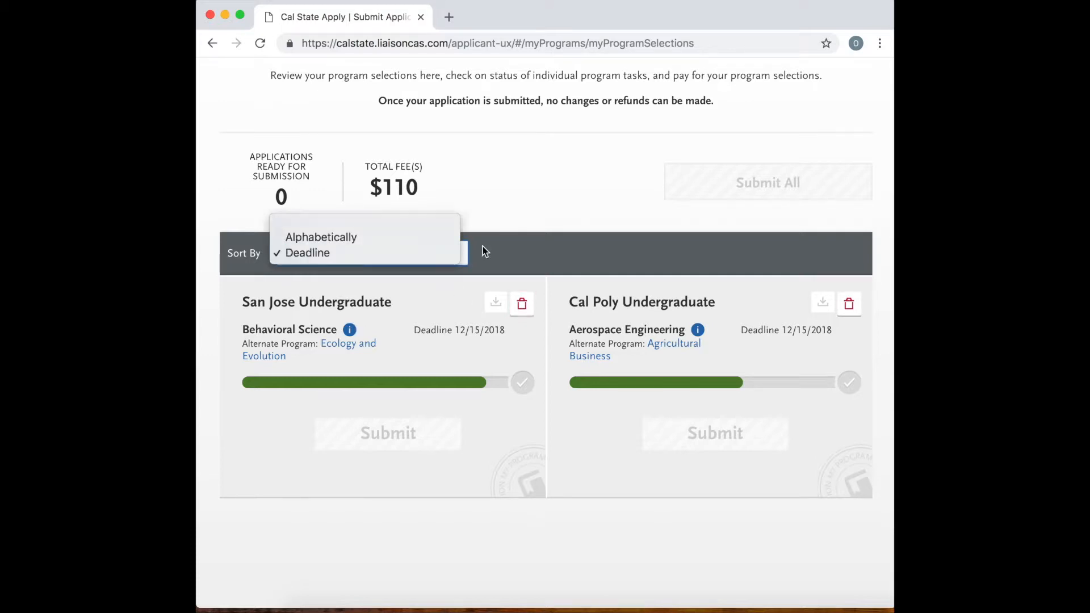
click(507, 248)
Delete the San Jose Undergraduate Behavioral Science program from the program selections.
click(521, 305)
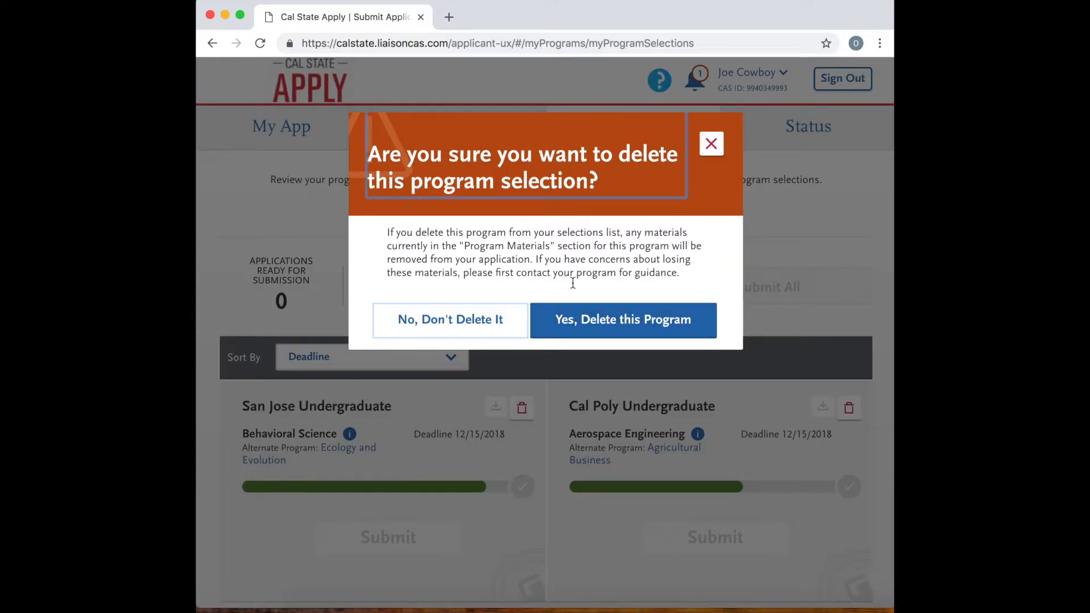
click(608, 329)
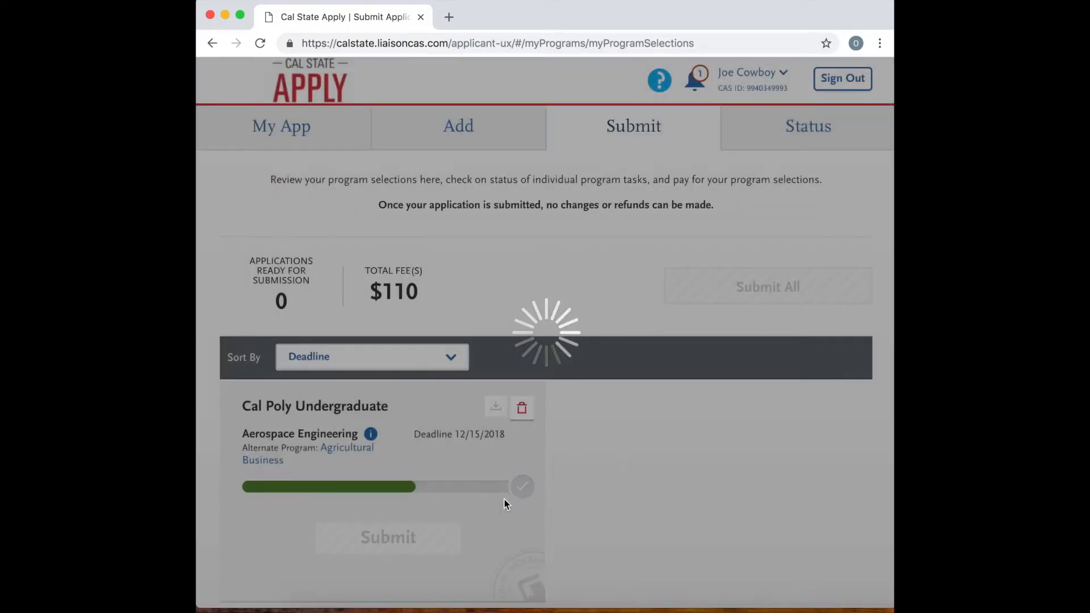
scroll(437, 443, down, 2)
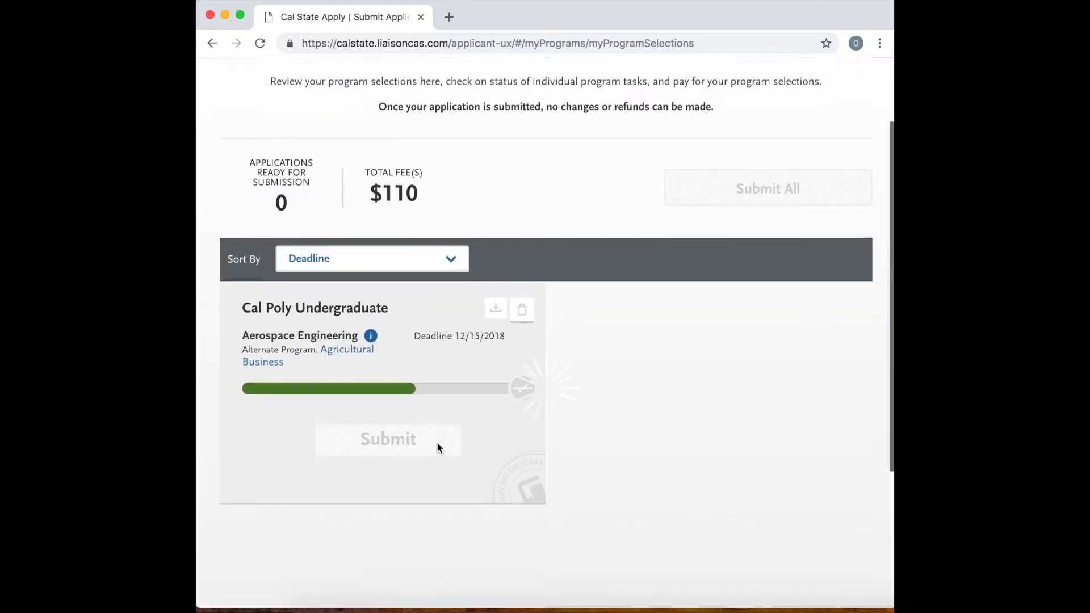
scroll(437, 441, up, 4)
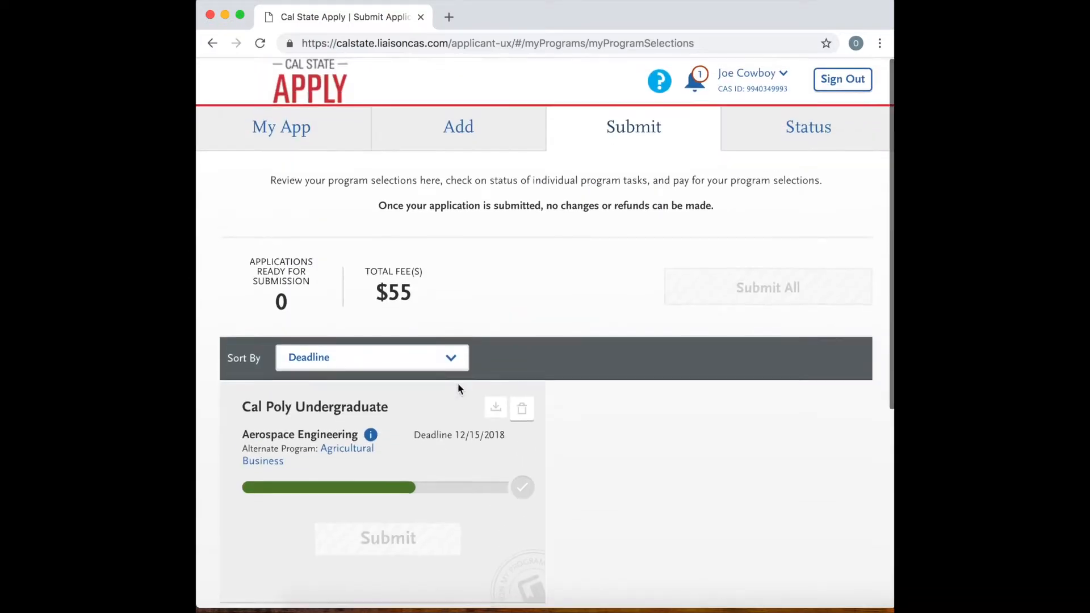
Go back to the application dashboard and review section completion with only the Cal Poly program selected.
click(328, 135)
scroll(636, 308, down, 2)
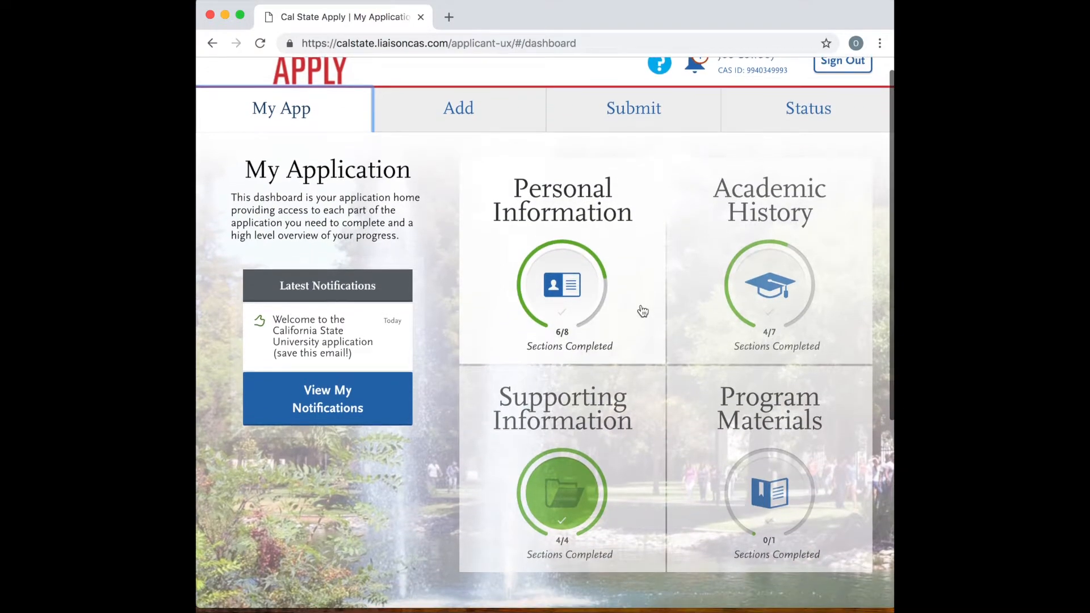
scroll(642, 311, down, 5)
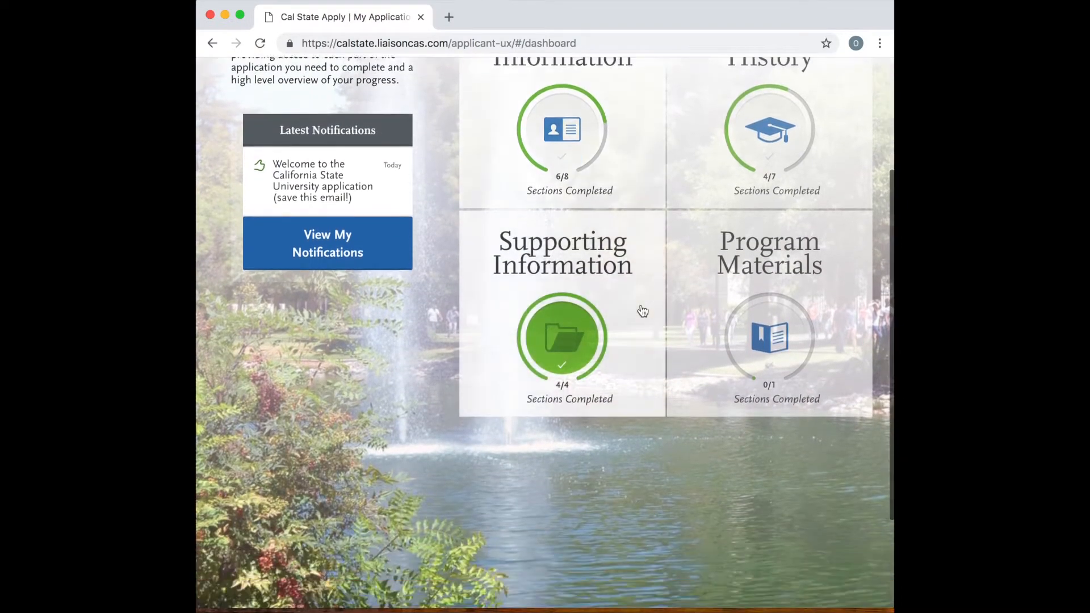
scroll(642, 311, up, 6)
scroll(718, 182, down, 1)
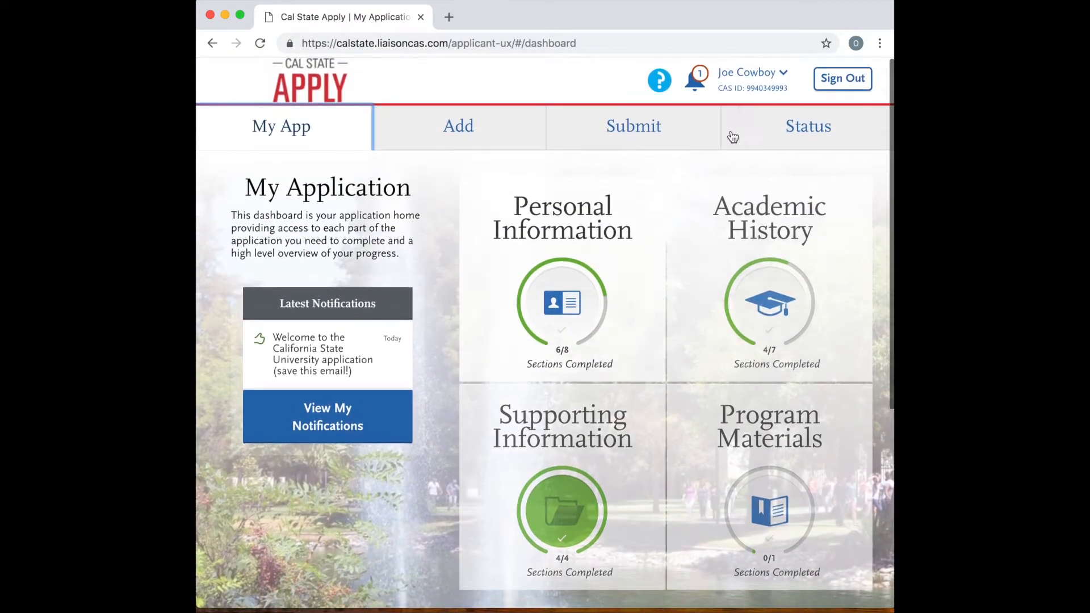
Open the account's My Profile page.
click(779, 82)
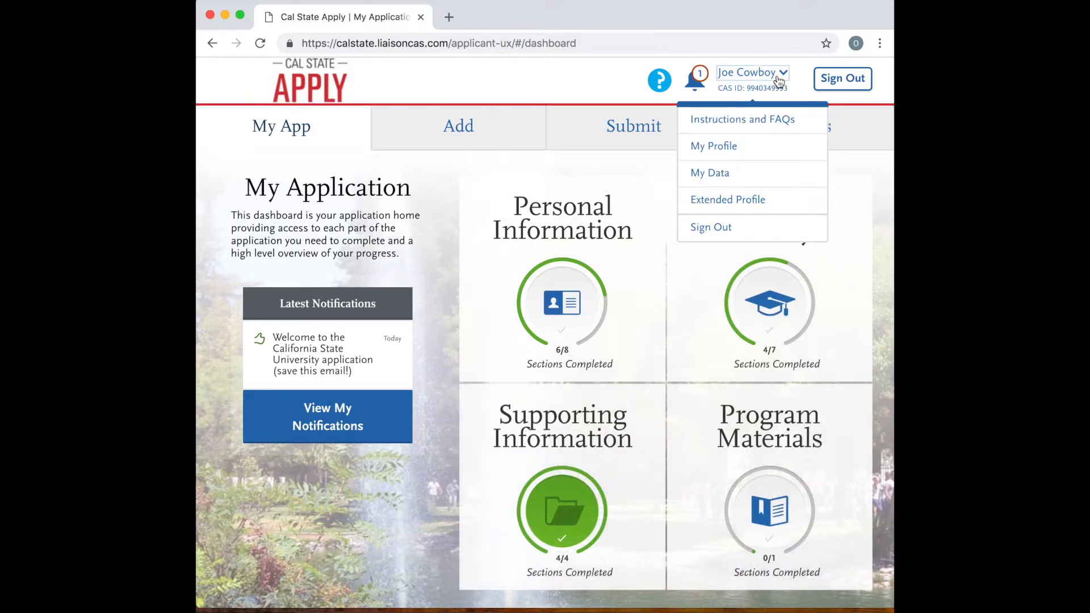
click(714, 149)
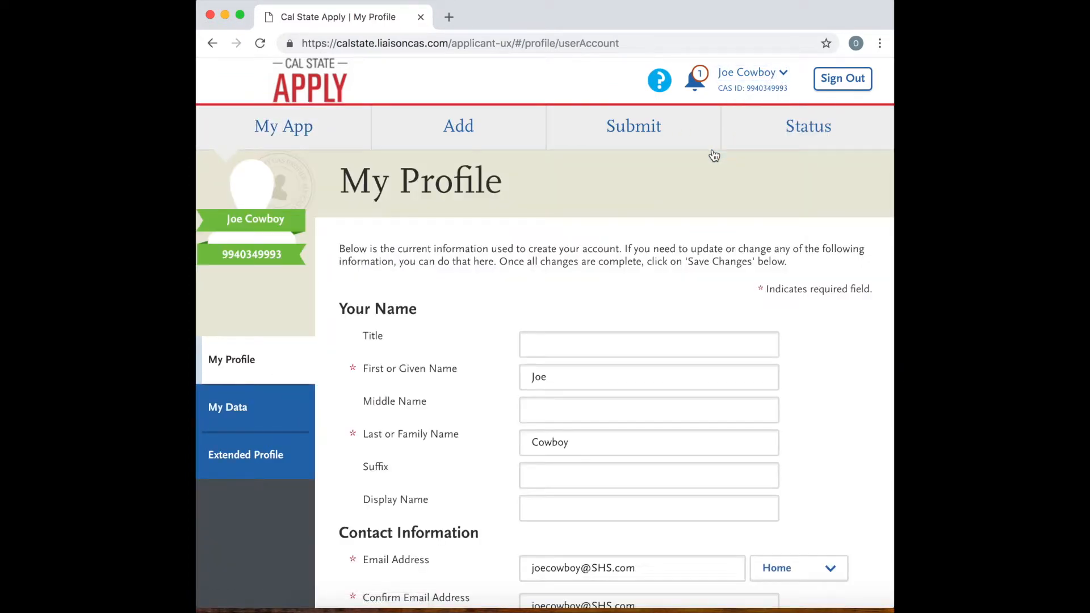
Review the name, contact, text notification and account information on the My Profile page.
scroll(501, 364, down, 3)
scroll(502, 364, up, 2)
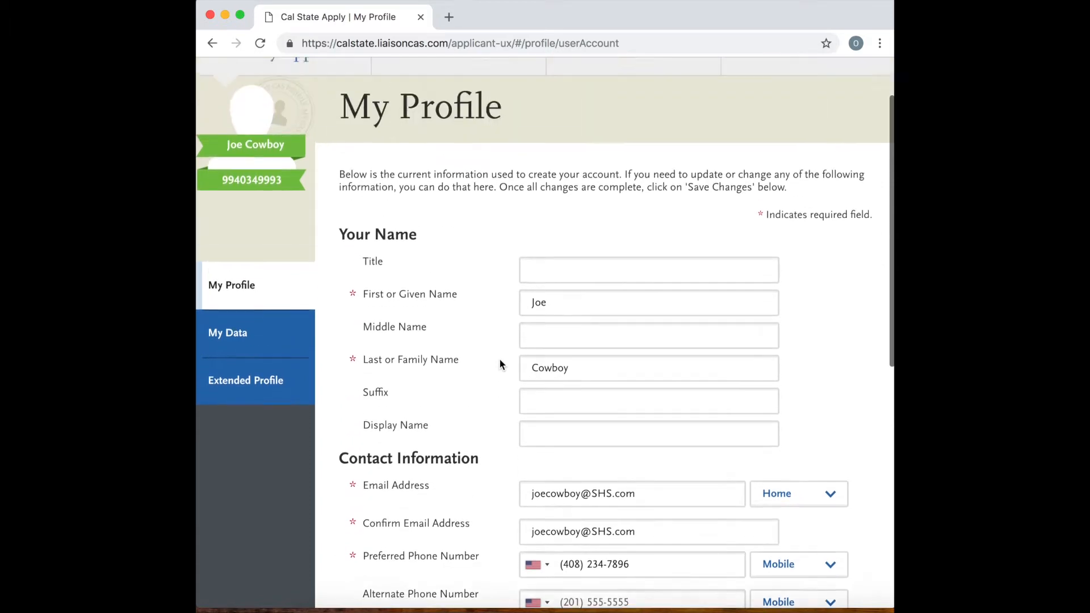
scroll(500, 361, down, 6)
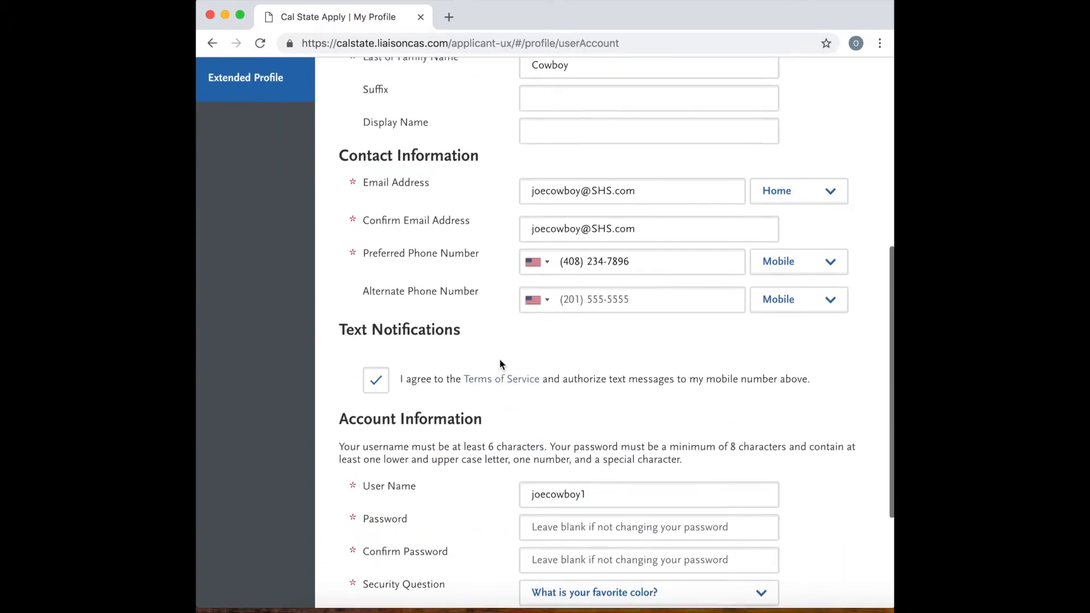
scroll(499, 363, down, 3)
scroll(500, 363, up, 6)
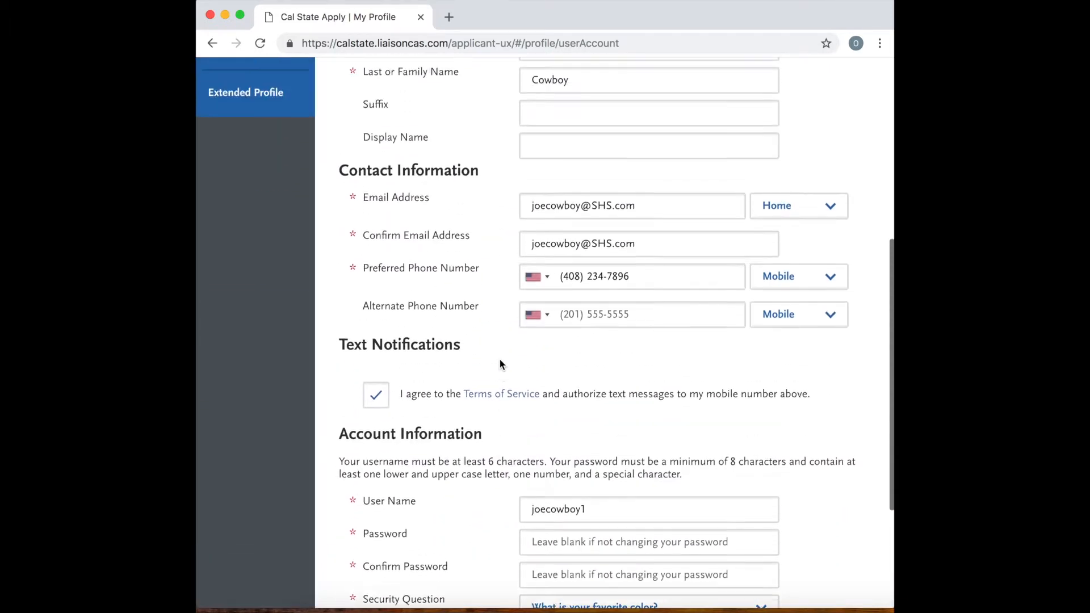
scroll(500, 364, up, 4)
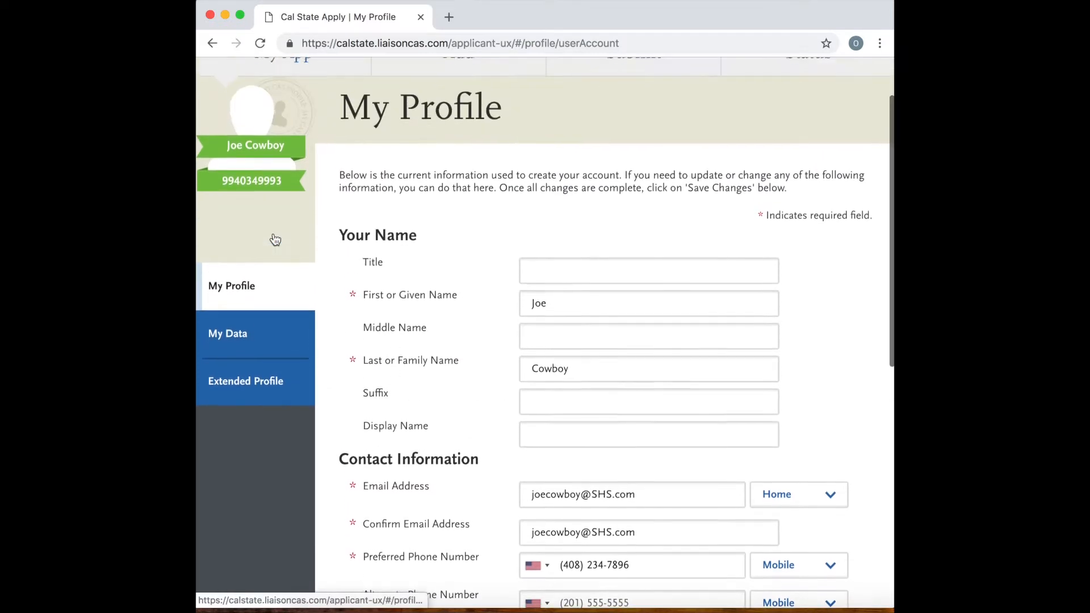
scroll(273, 232, up, 1)
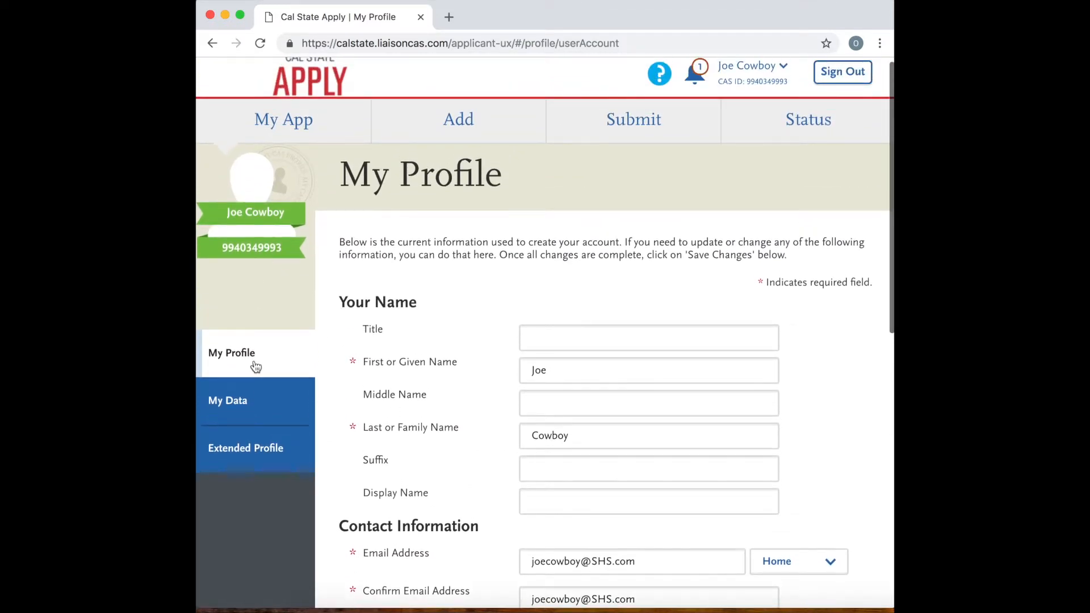
scroll(263, 400, down, 1)
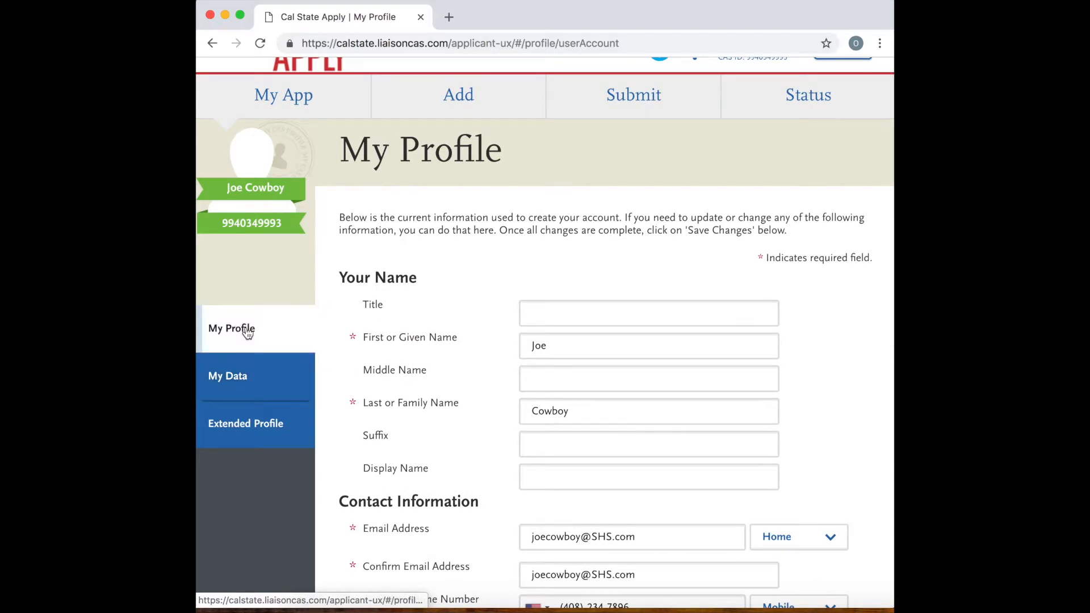
View the My Data page's CaliforniaColleges.edu connection option, and return to the My Profile page.
click(238, 378)
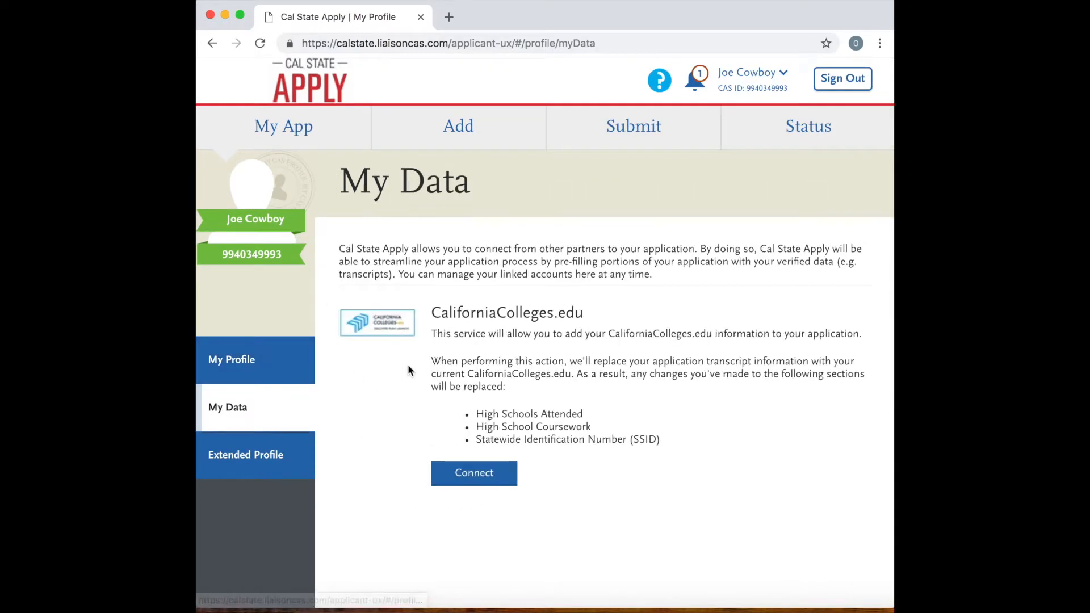
scroll(407, 370, down, 4)
click(233, 254)
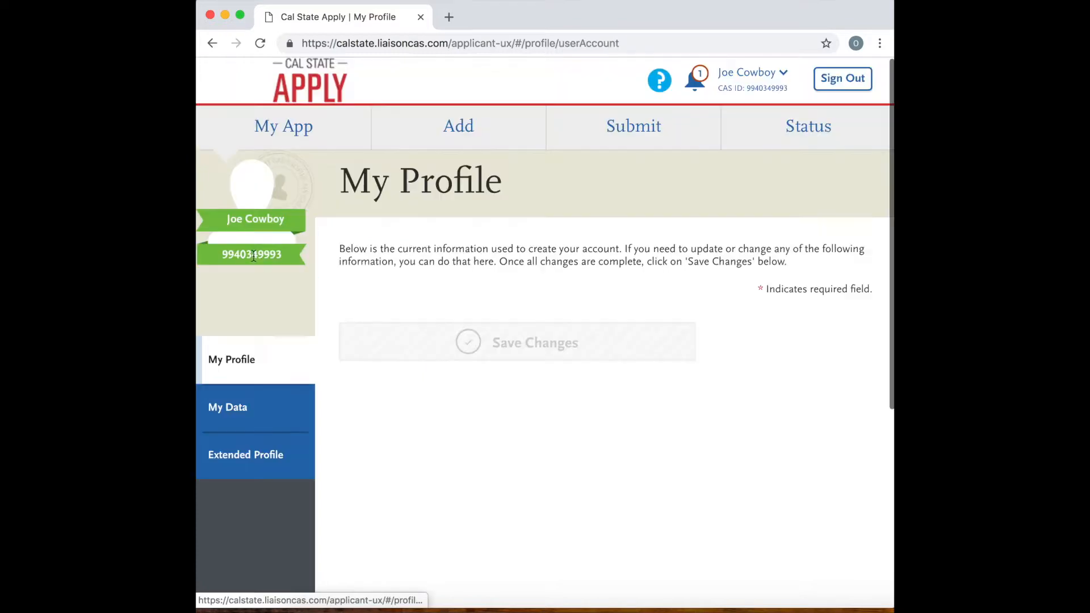
Examine the profile's Account Information fields and the available security question choices.
scroll(359, 345, down, 9)
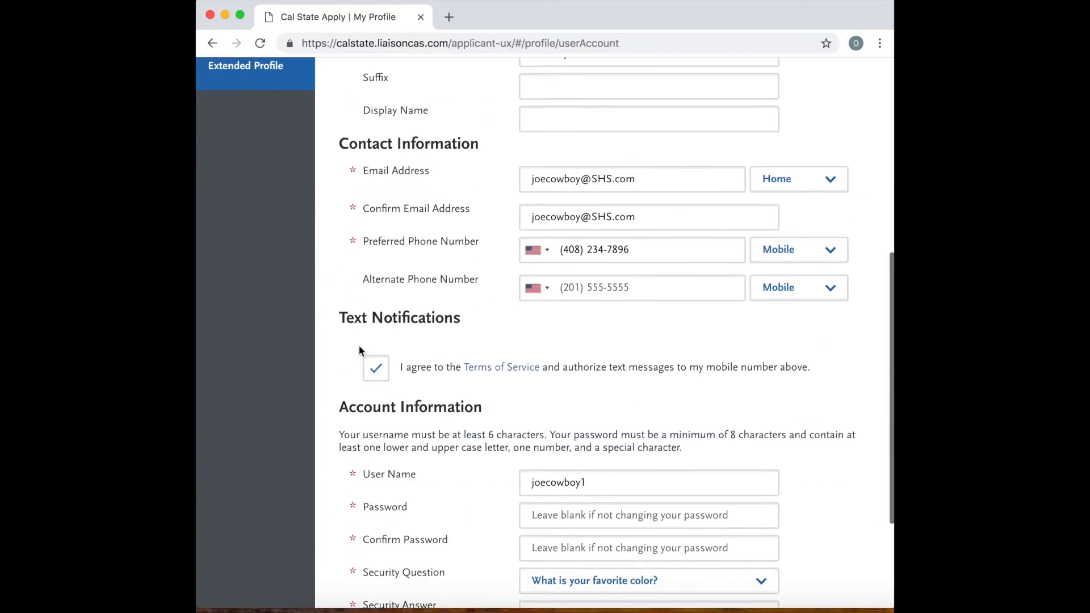
click(588, 458)
click(560, 508)
click(654, 425)
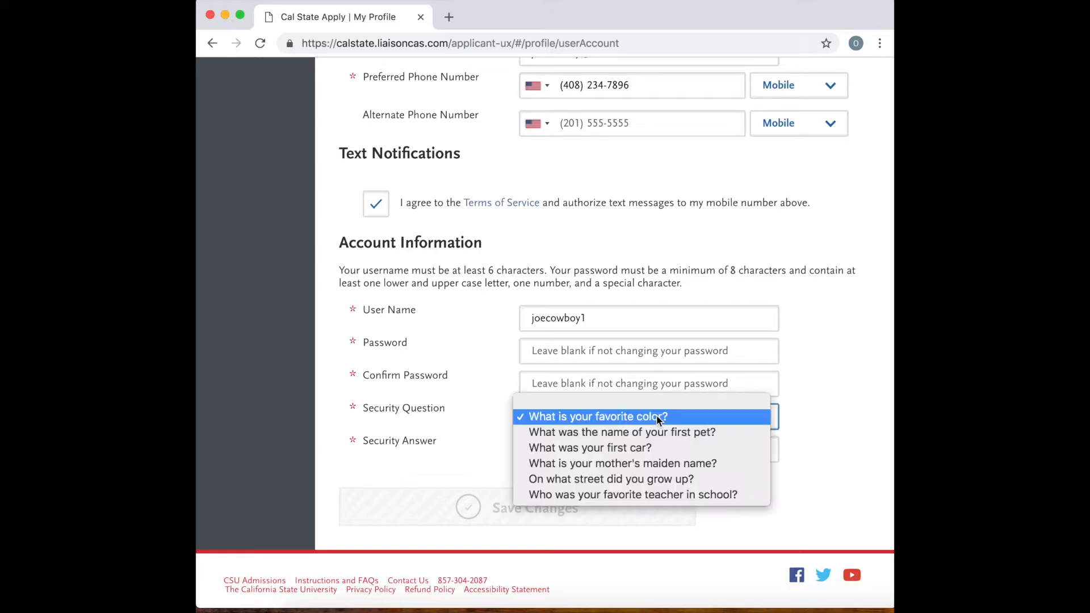
click(445, 446)
scroll(502, 503, up, 2)
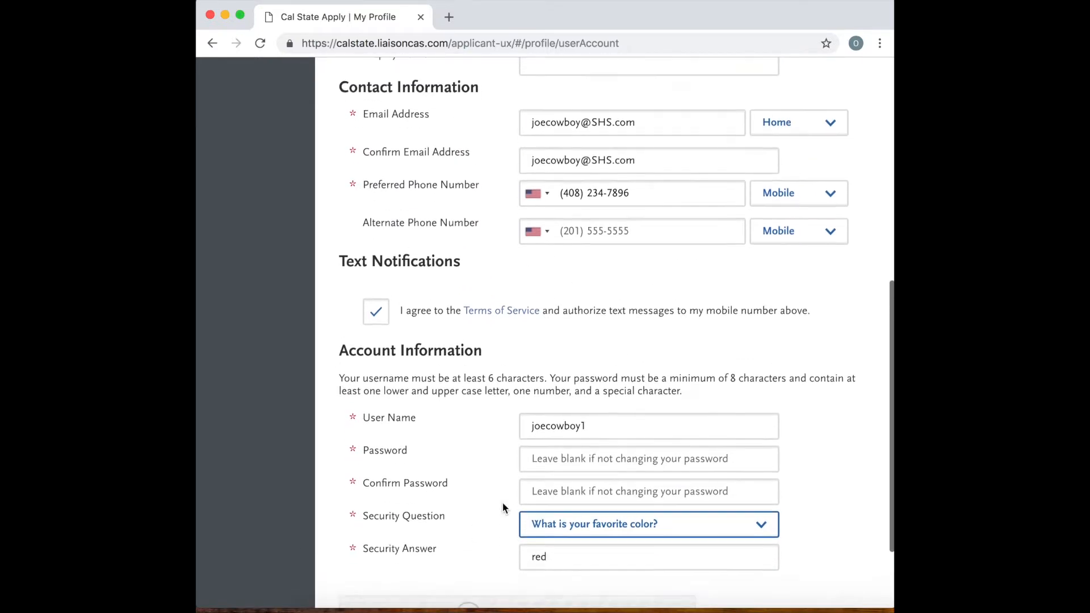
scroll(502, 502, down, 2)
scroll(668, 374, up, 10)
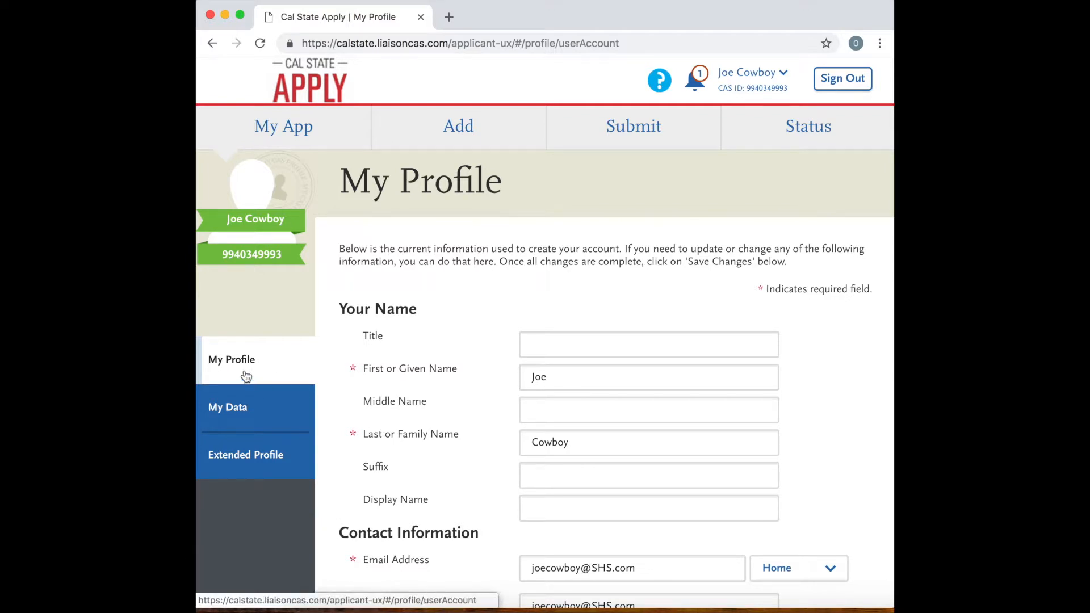
In the Extended Profile, answer Yes to having earned college credits through a community college or university, and save the changes.
click(256, 460)
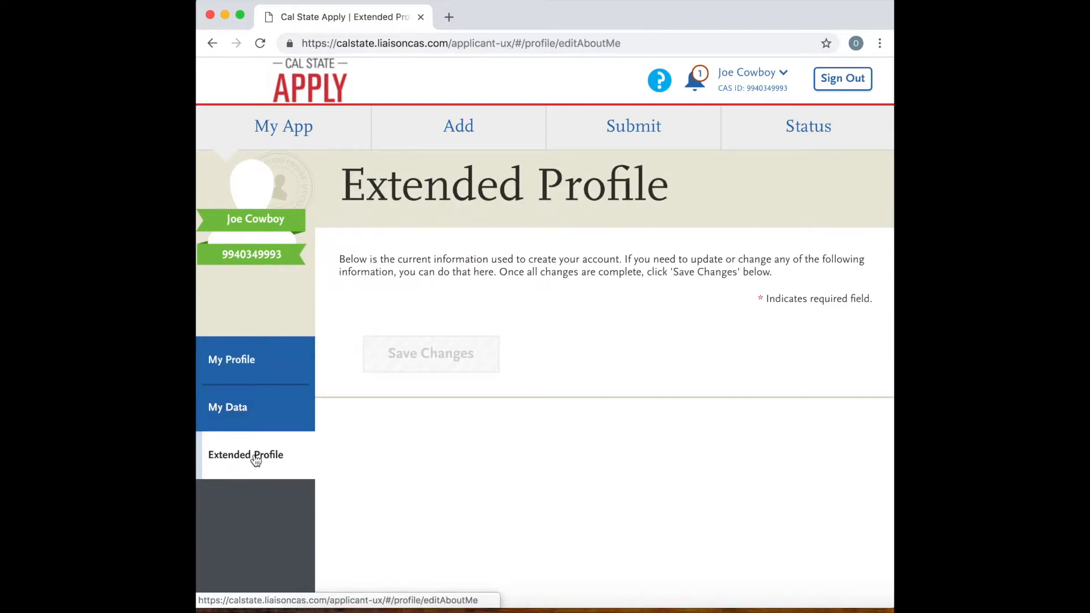
scroll(539, 386, down, 3)
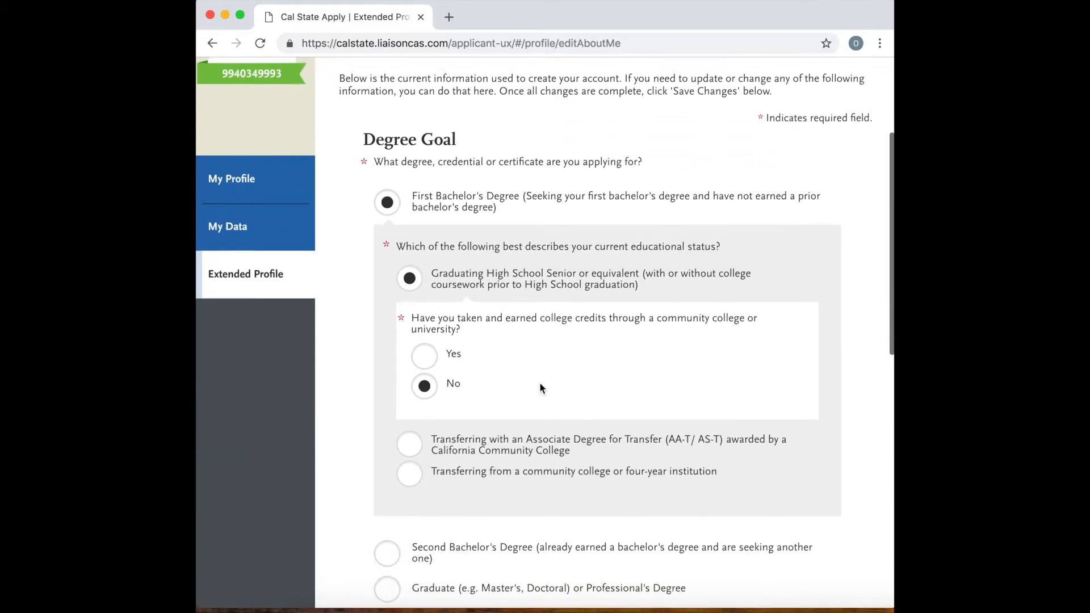
scroll(501, 360, down, 1)
click(430, 347)
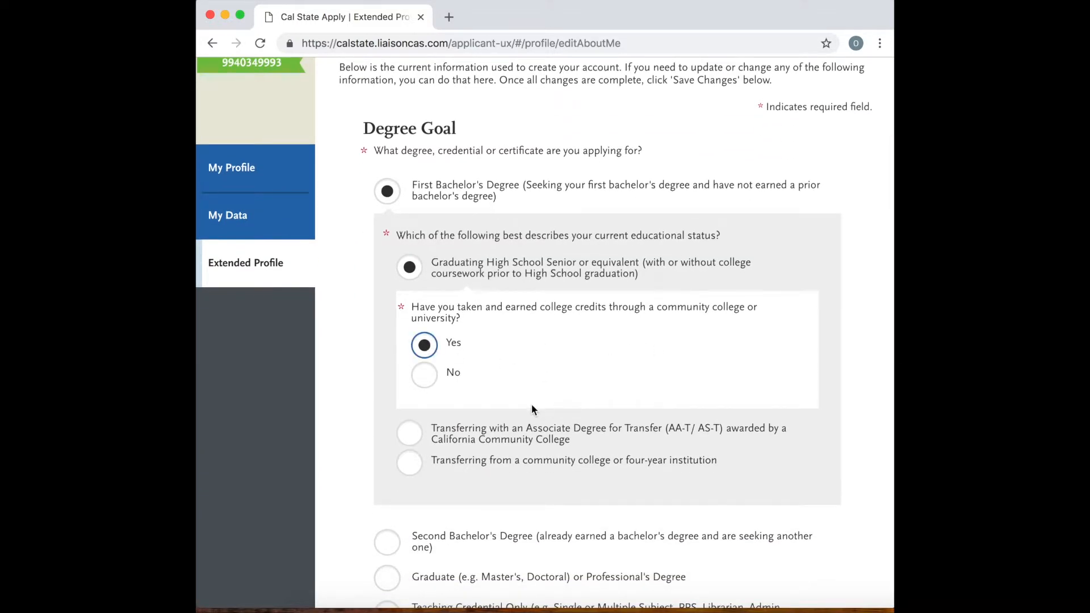
scroll(531, 408, down, 2)
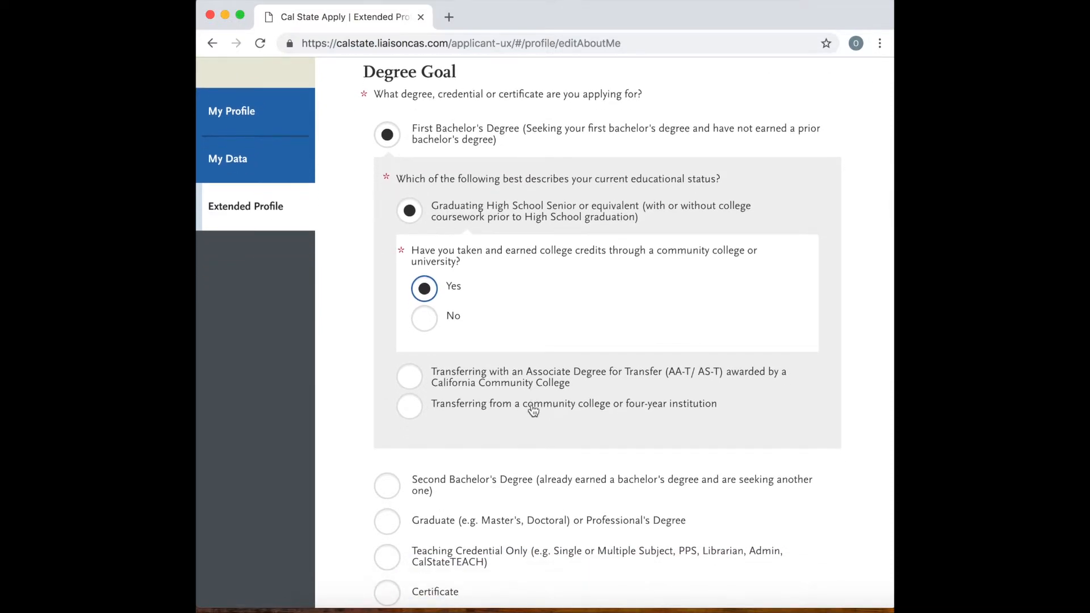
scroll(533, 410, down, 10)
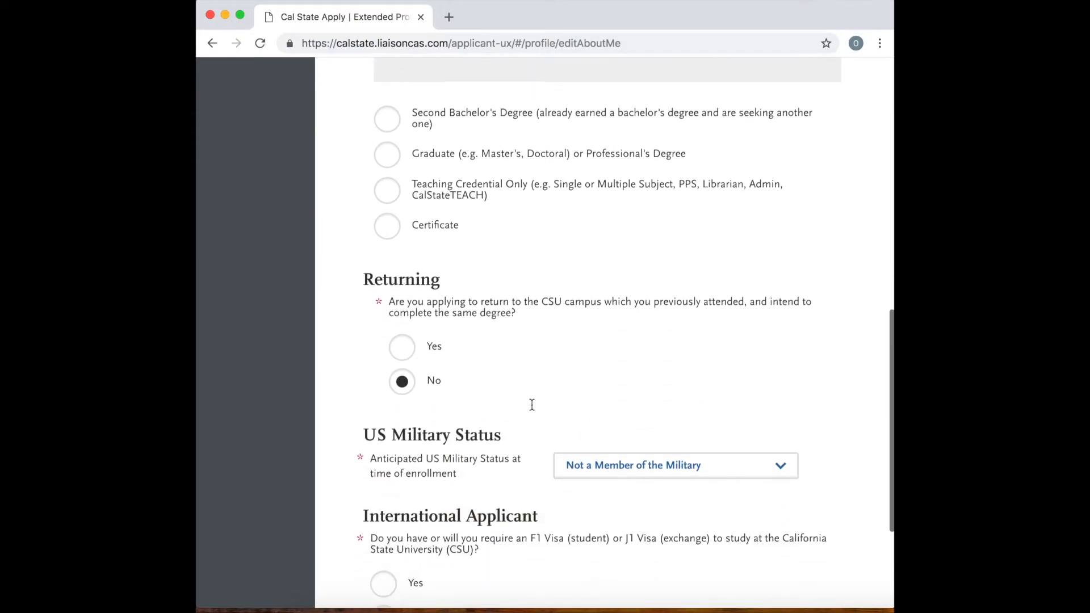
scroll(531, 404, down, 5)
click(450, 511)
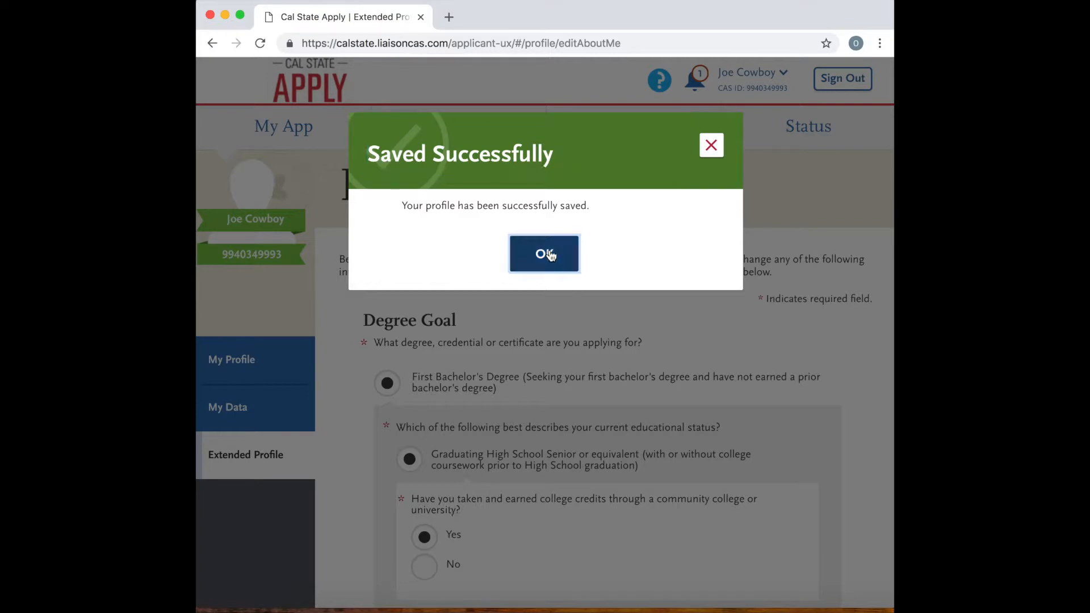
click(544, 254)
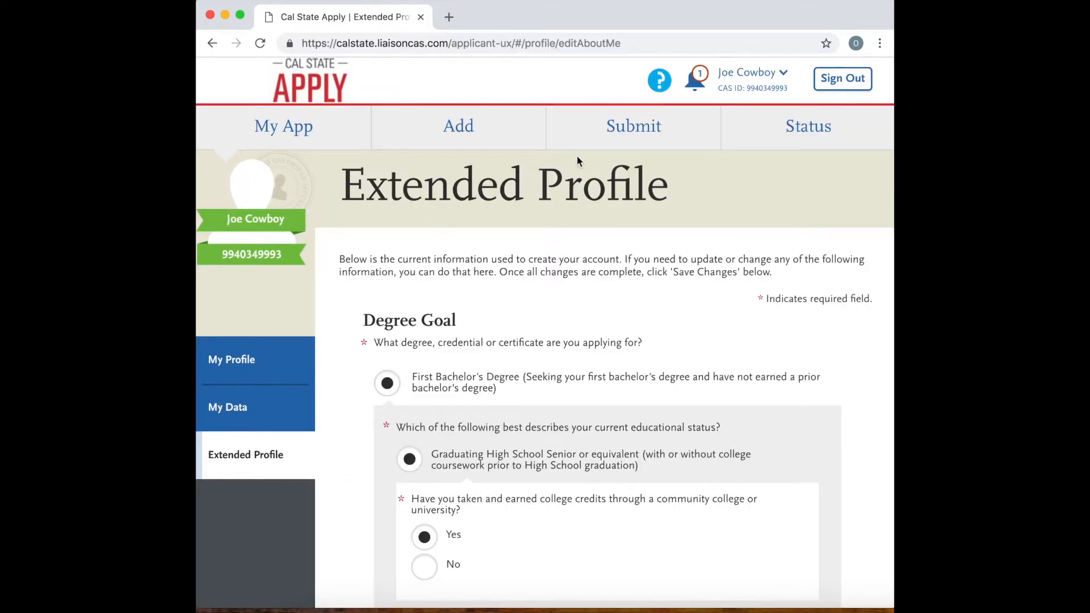
Go to Colleges Attended in the application's Academic History and start adding a college.
click(310, 137)
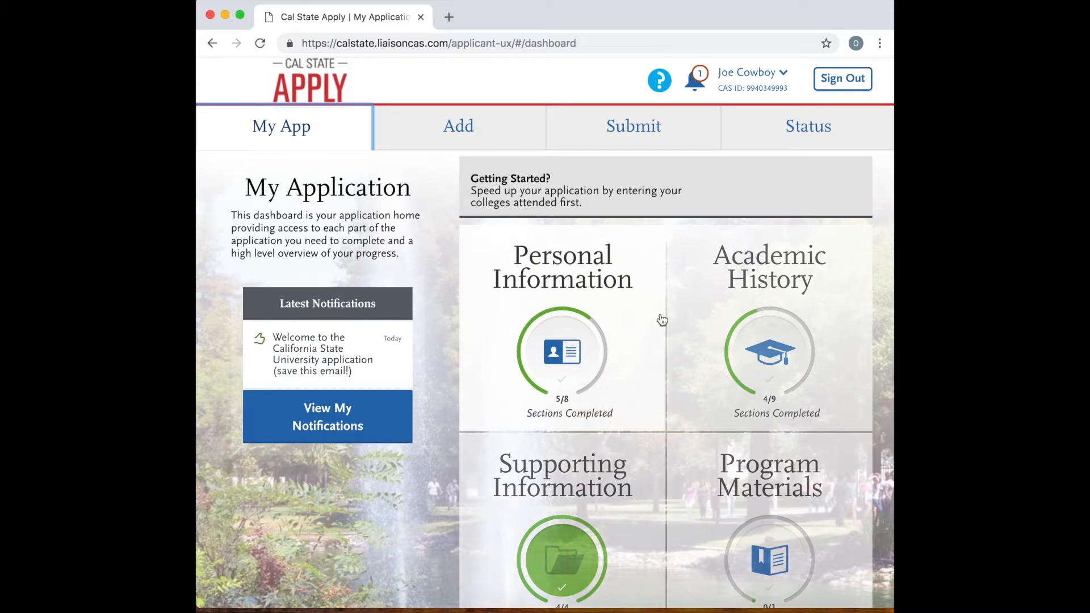
click(754, 343)
scroll(620, 348, down, 3)
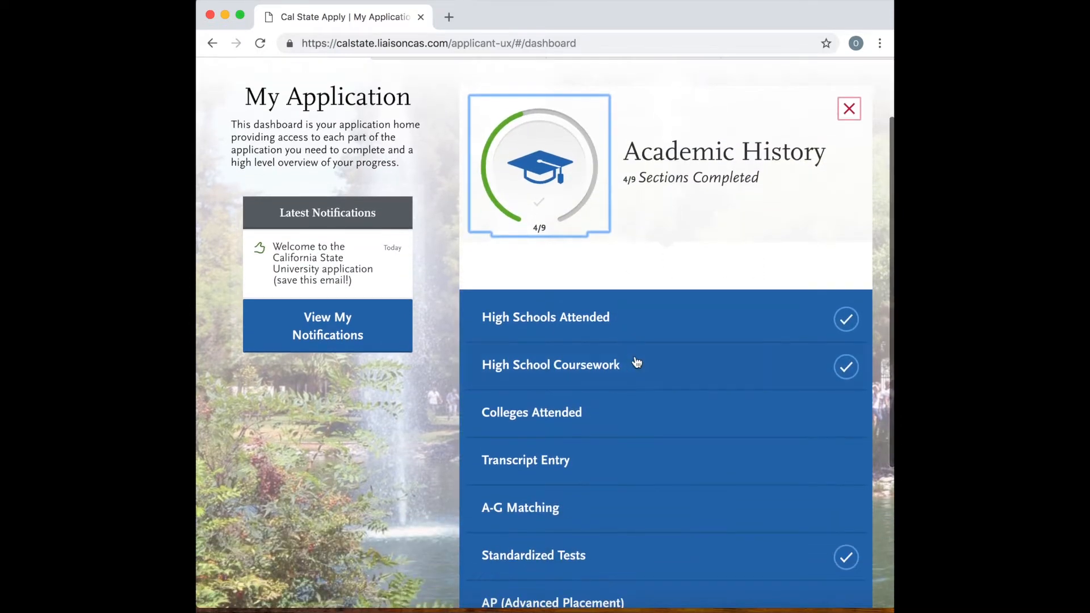
click(574, 413)
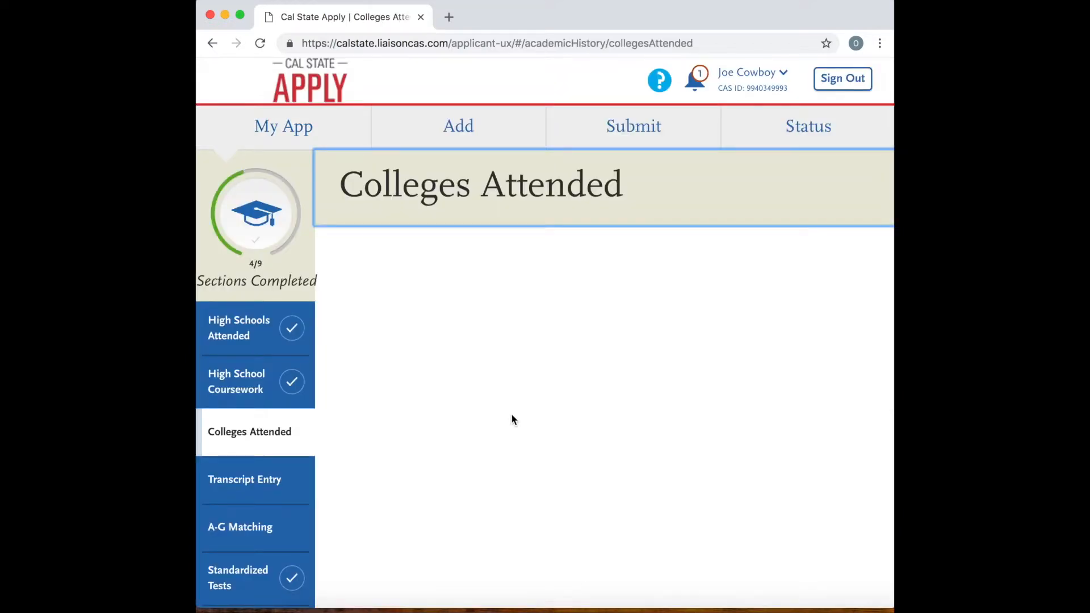
scroll(523, 310, down, 2)
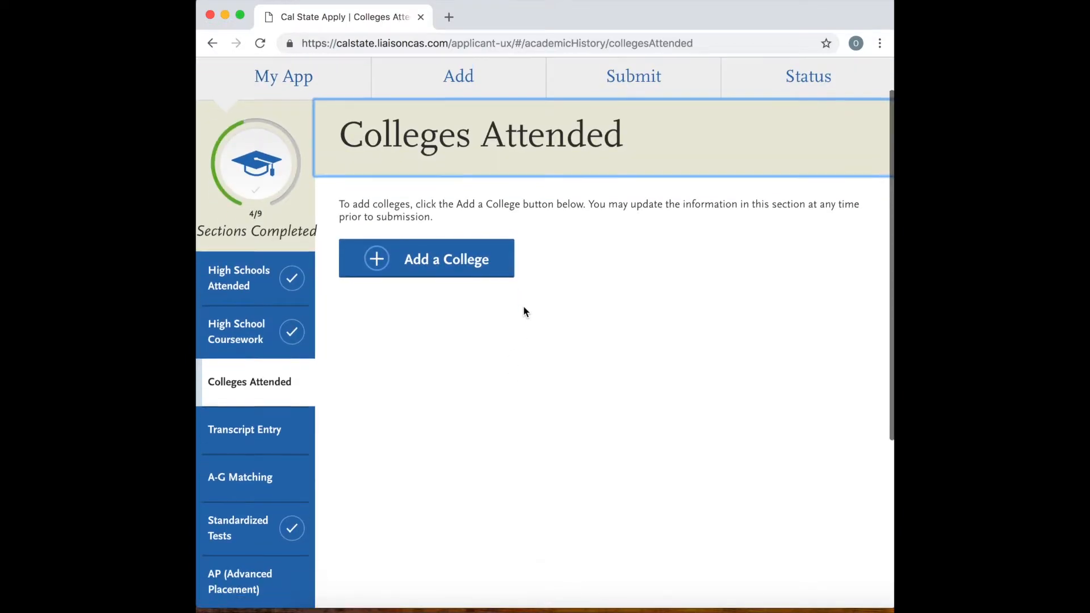
click(469, 246)
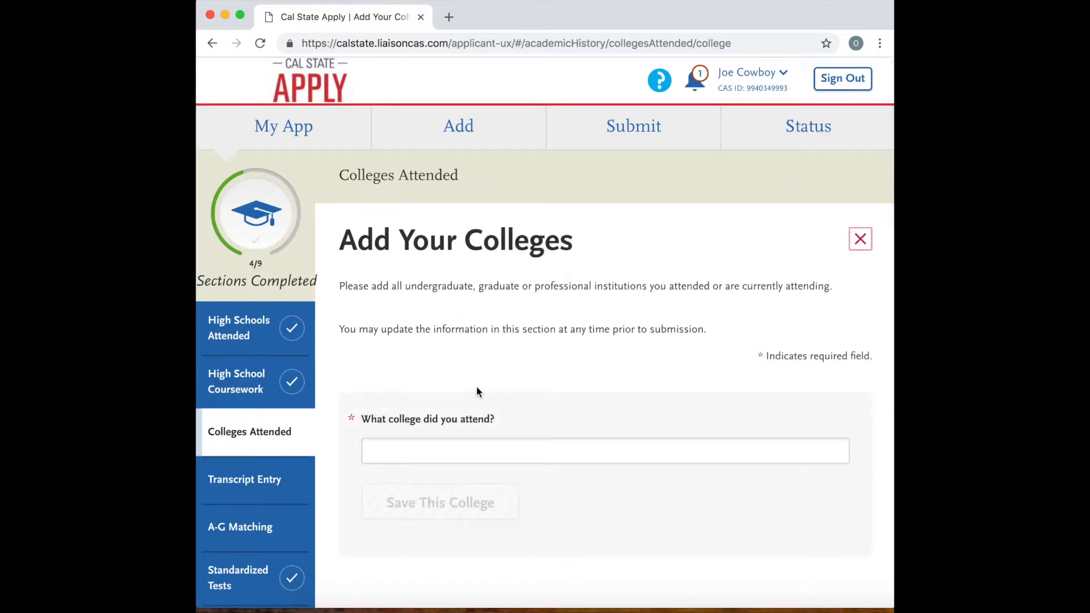
Search for Hartnell and select HARTNELL COLLEGE, California, as the college attended.
click(448, 445)
text(hartnell)
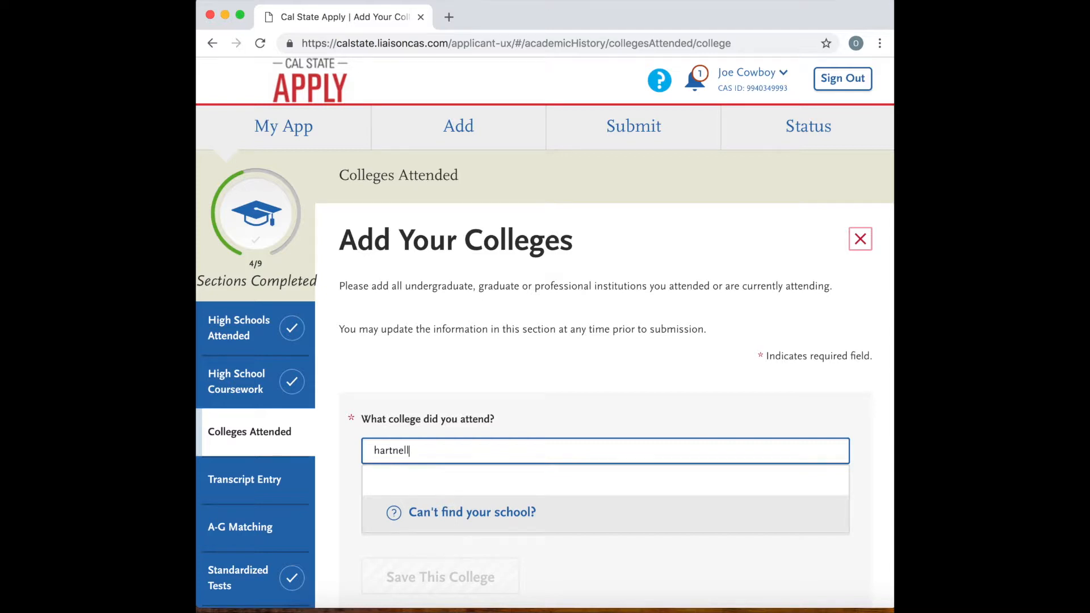
scroll(430, 251, down, 5)
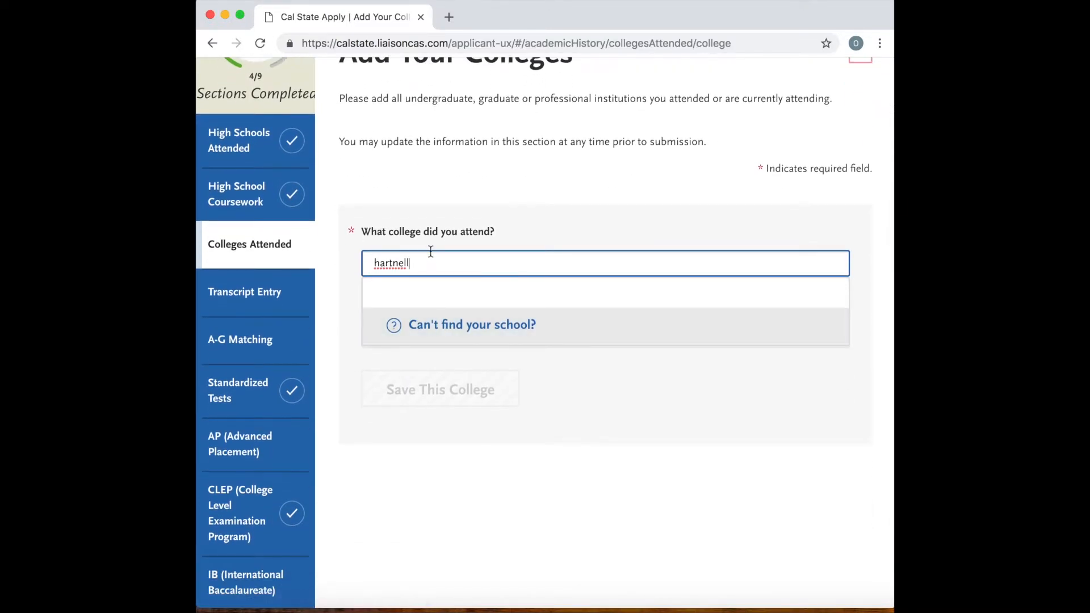
key(BackSpace)
key(BackSpace)
key(BackSpace)
key(BackSpace)
key(BackSpace)
key(BackSpace)
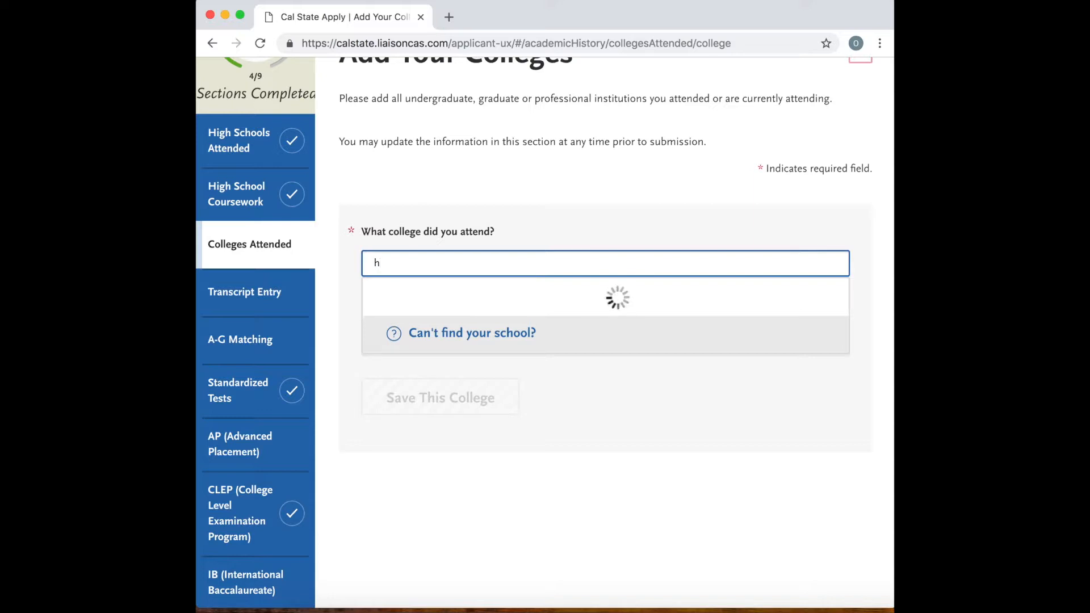
text(a)
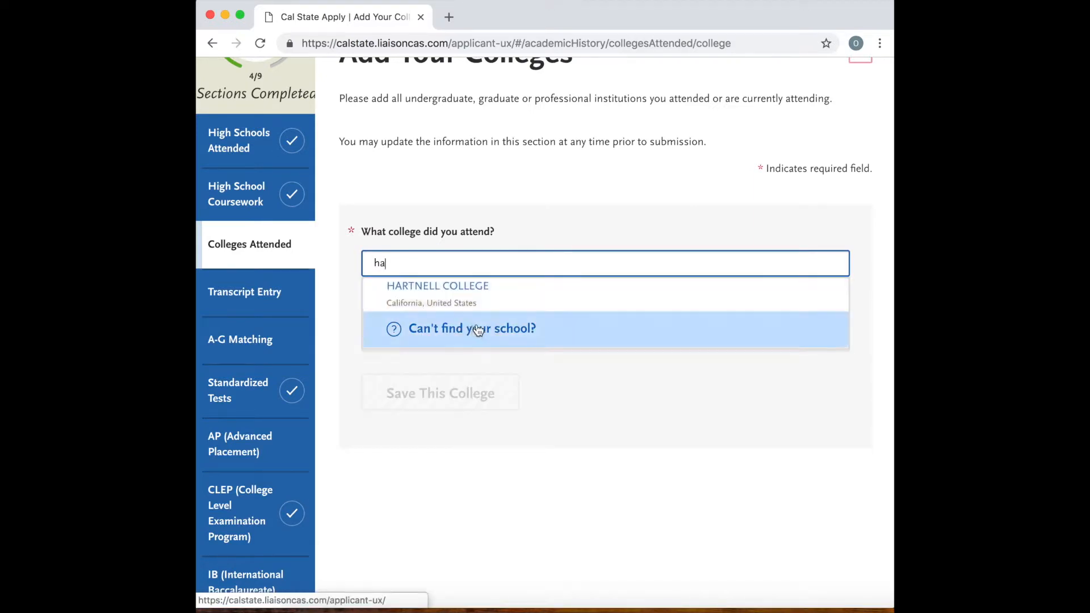
click(471, 305)
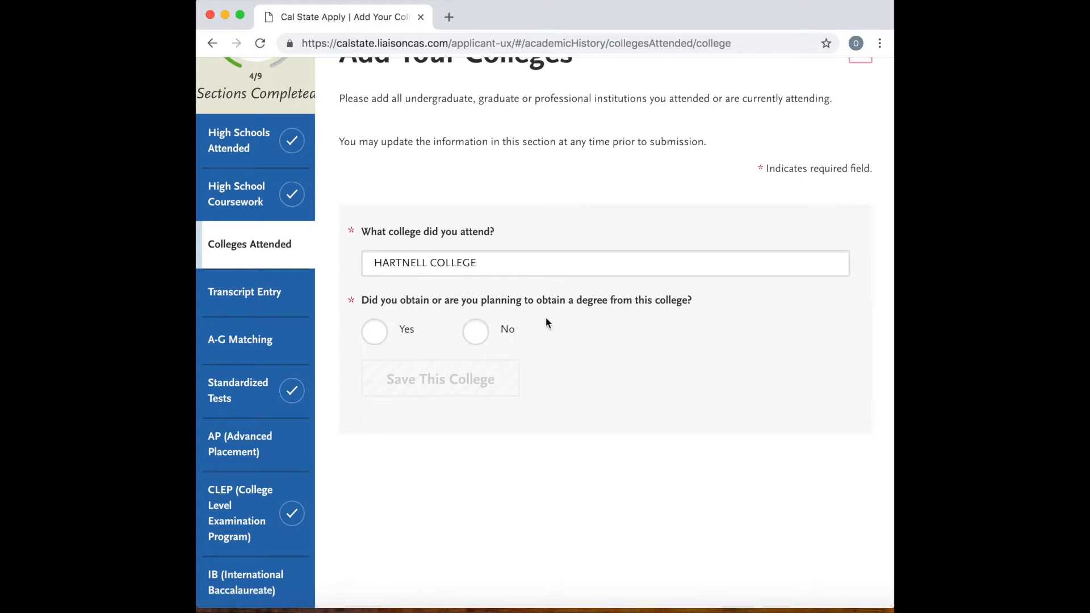
Answer No to obtaining a degree from Hartnell College and choose Semester as its term system.
click(475, 334)
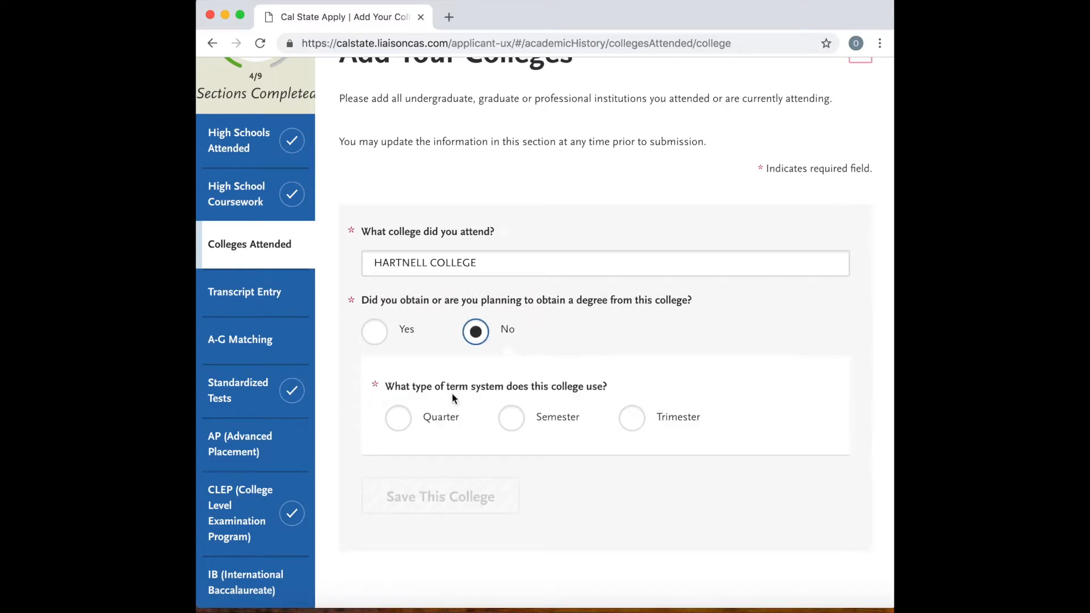
click(512, 420)
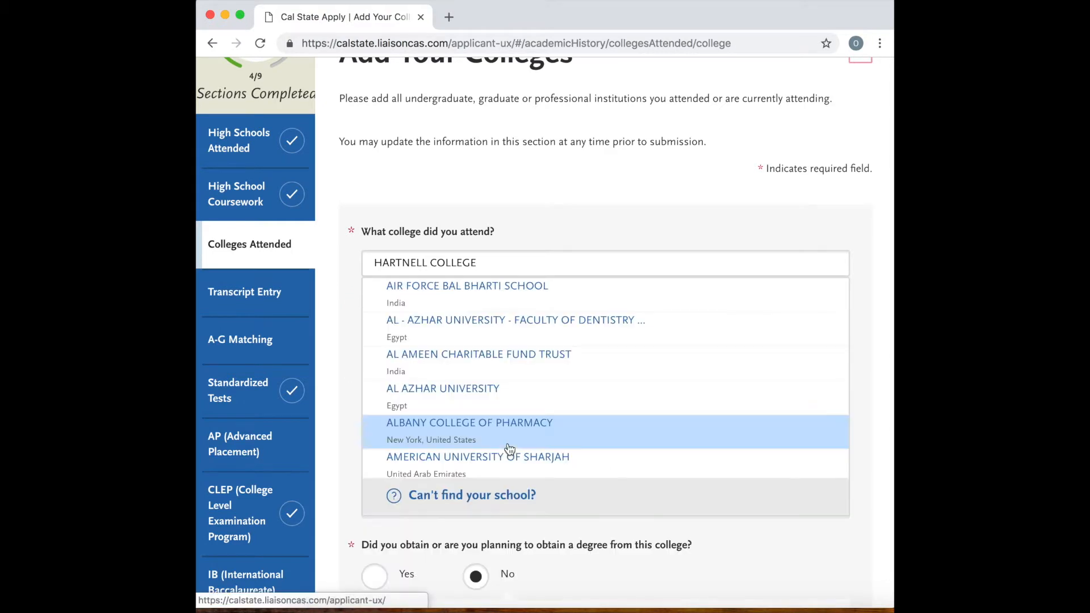
scroll(626, 530, down, 5)
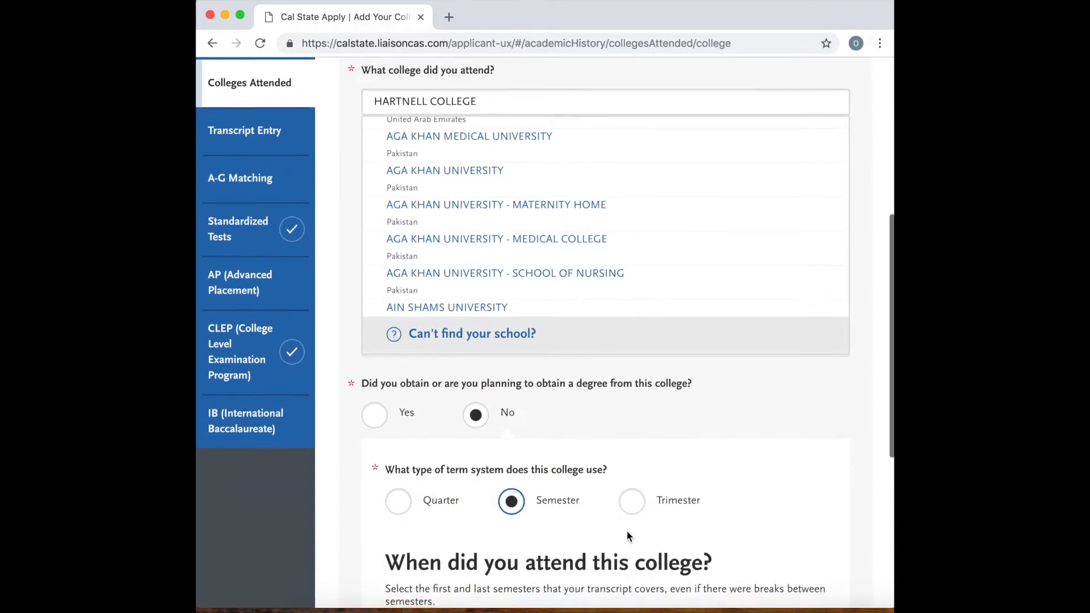
scroll(626, 535, down, 2)
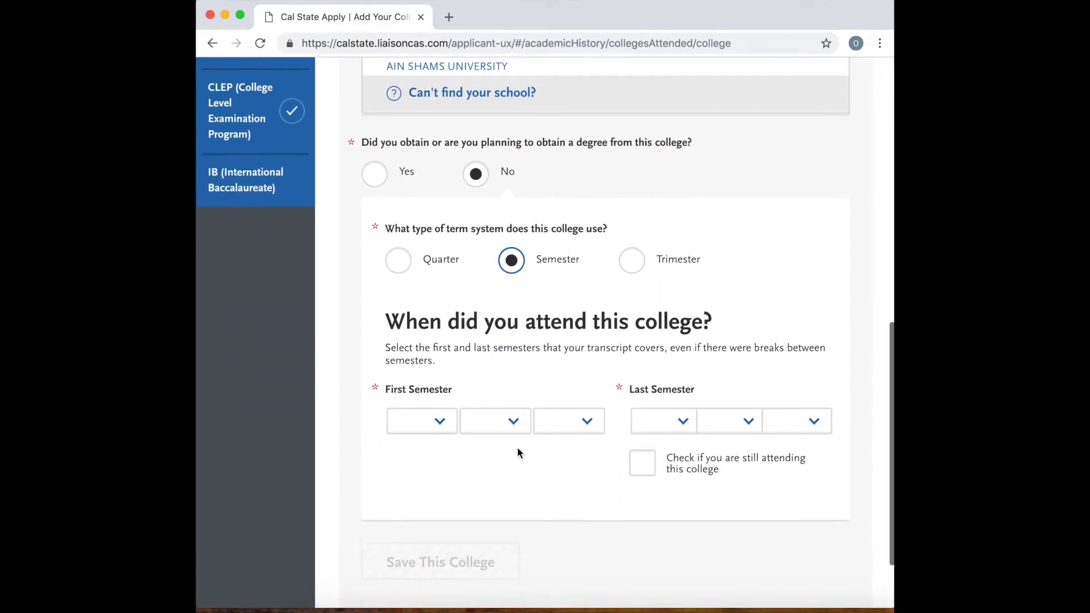
click(446, 432)
click(451, 461)
click(495, 421)
click(575, 424)
click(589, 424)
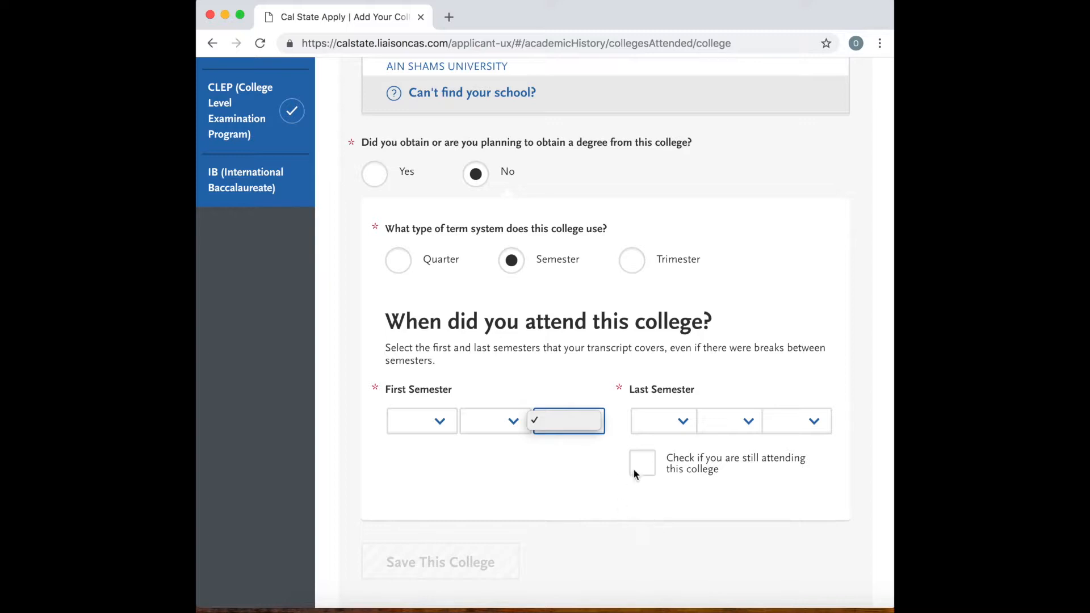
click(571, 465)
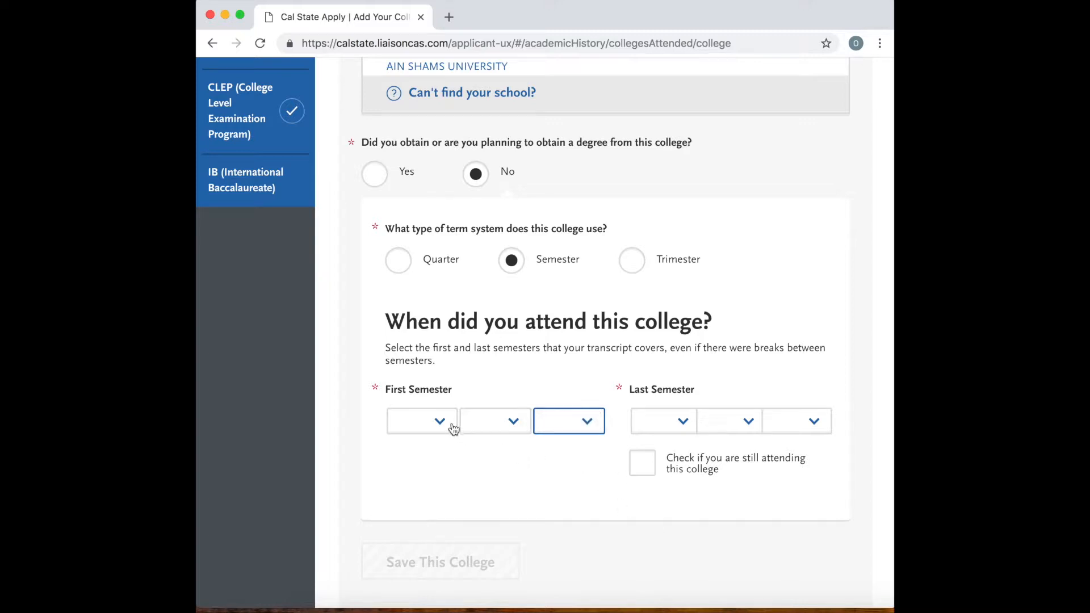
scroll(458, 407, down, 3)
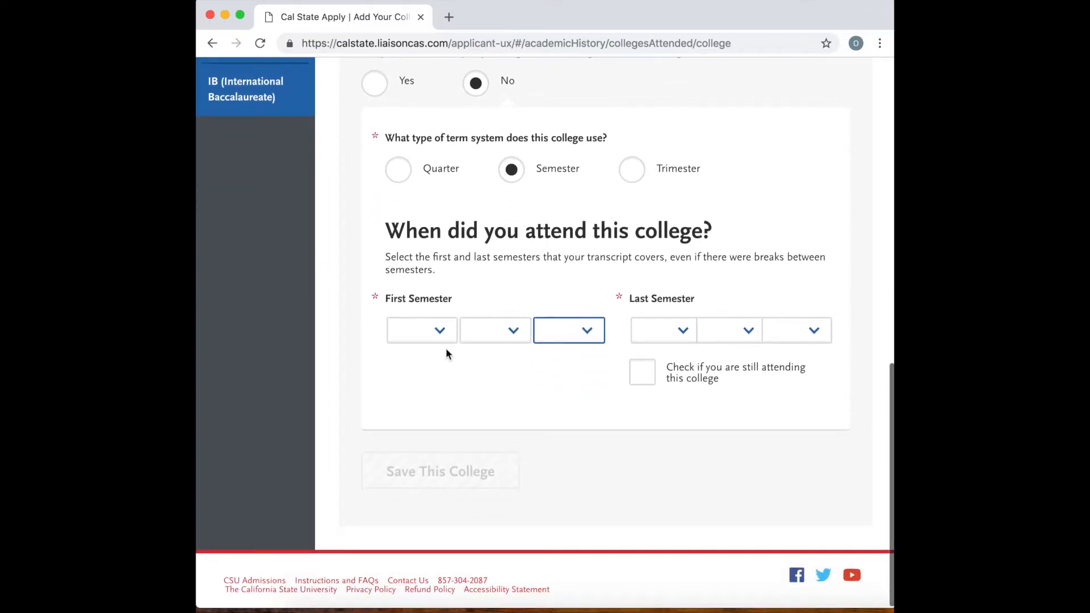
click(442, 337)
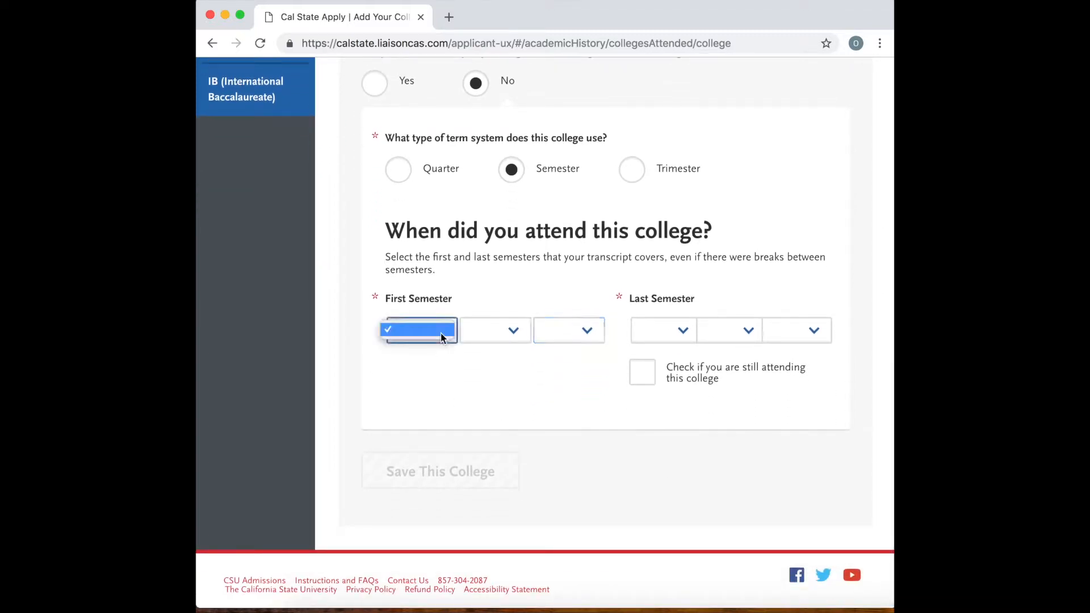
click(503, 336)
click(513, 335)
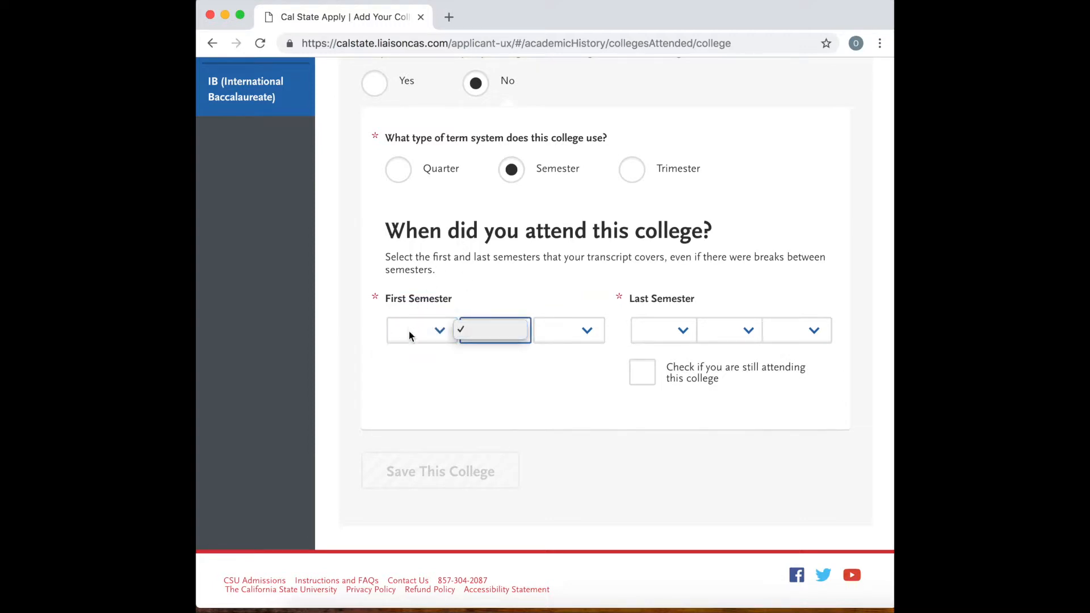
click(532, 418)
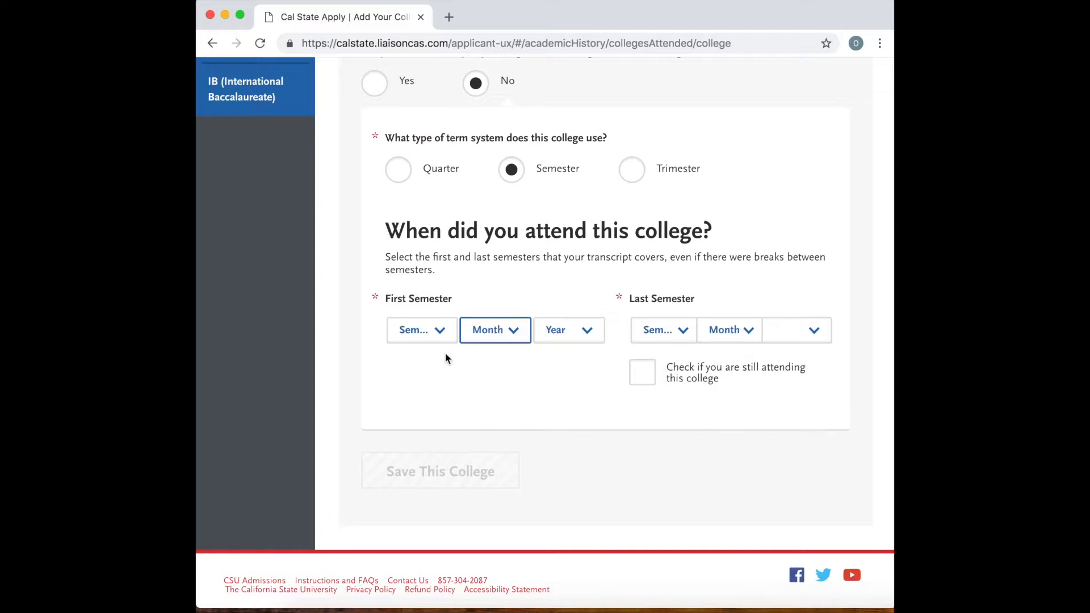
Examine the term, month and year options offered for the First Semester attended at the college.
scroll(445, 353, up, 5)
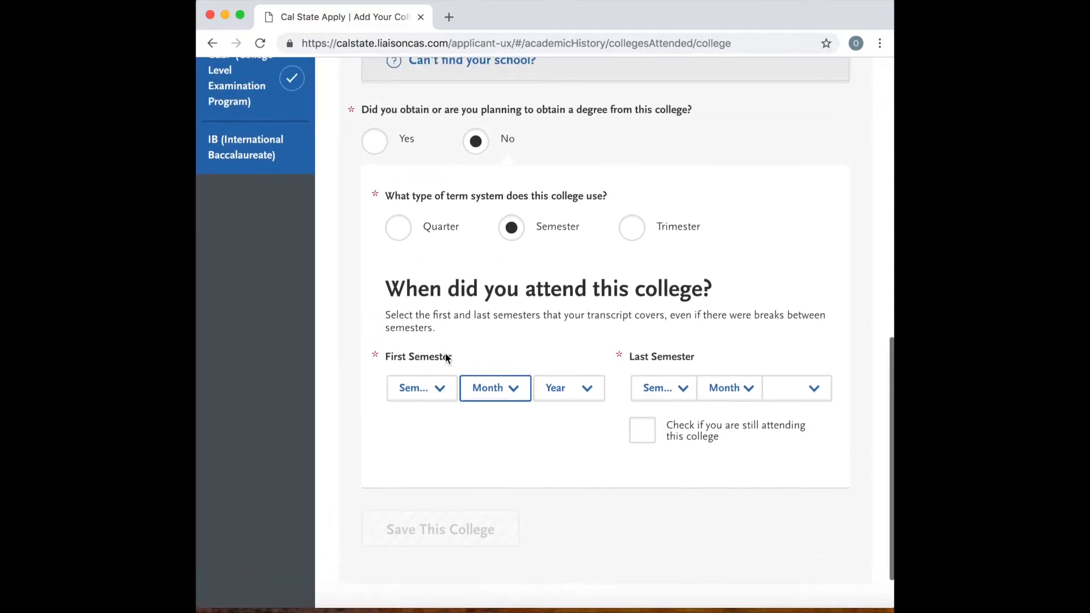
scroll(445, 353, down, 4)
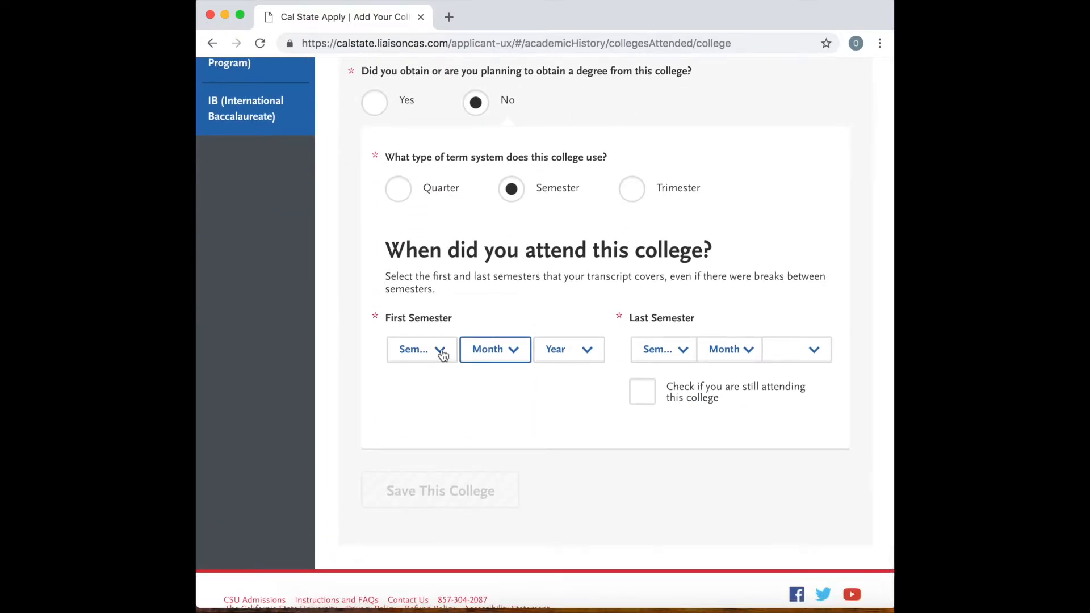
click(441, 349)
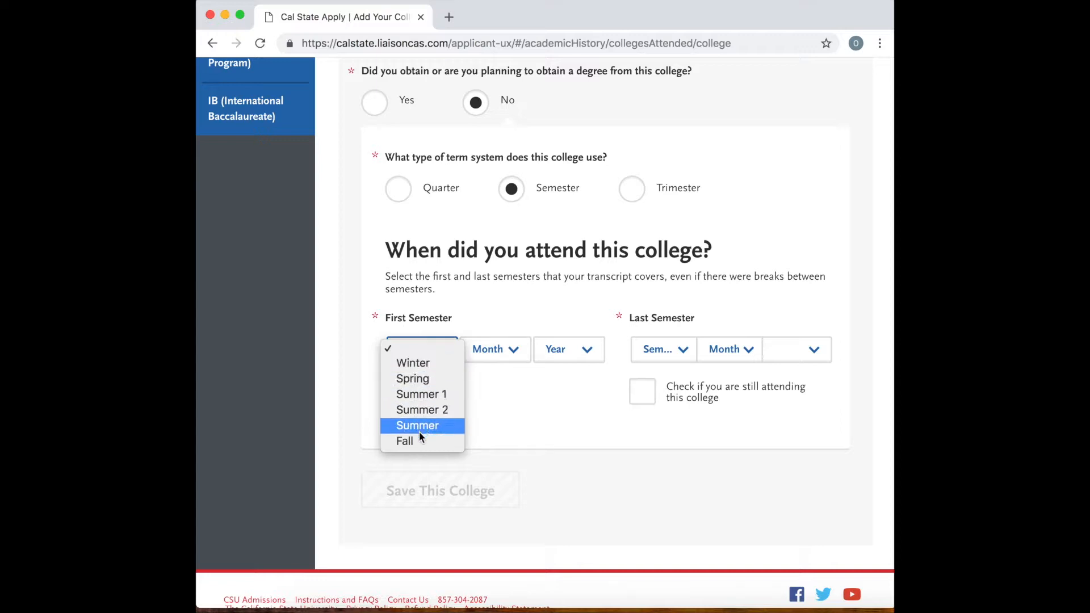
click(500, 405)
click(507, 350)
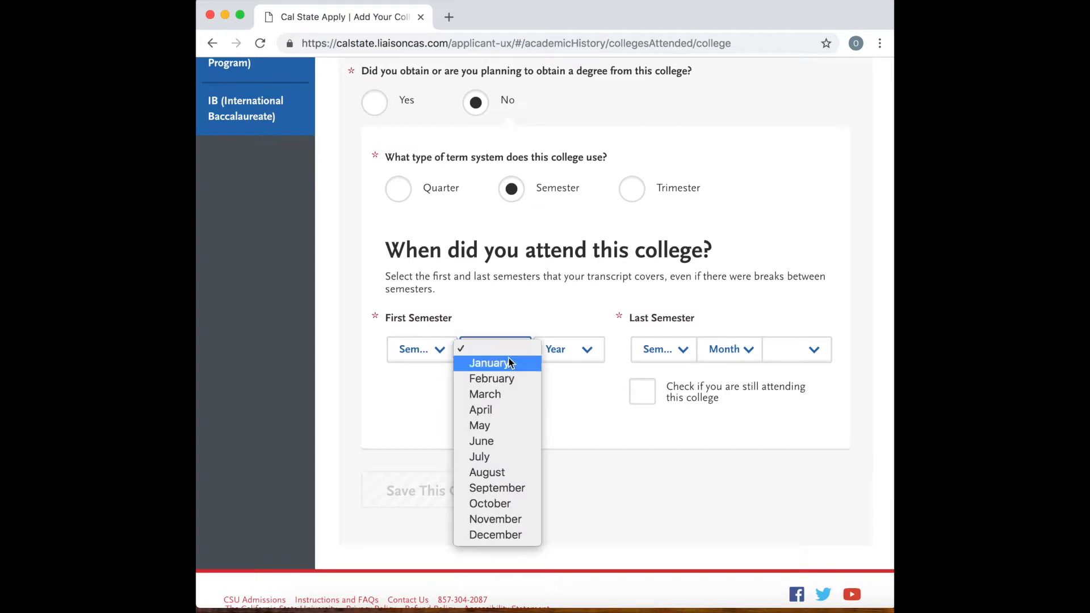
click(570, 448)
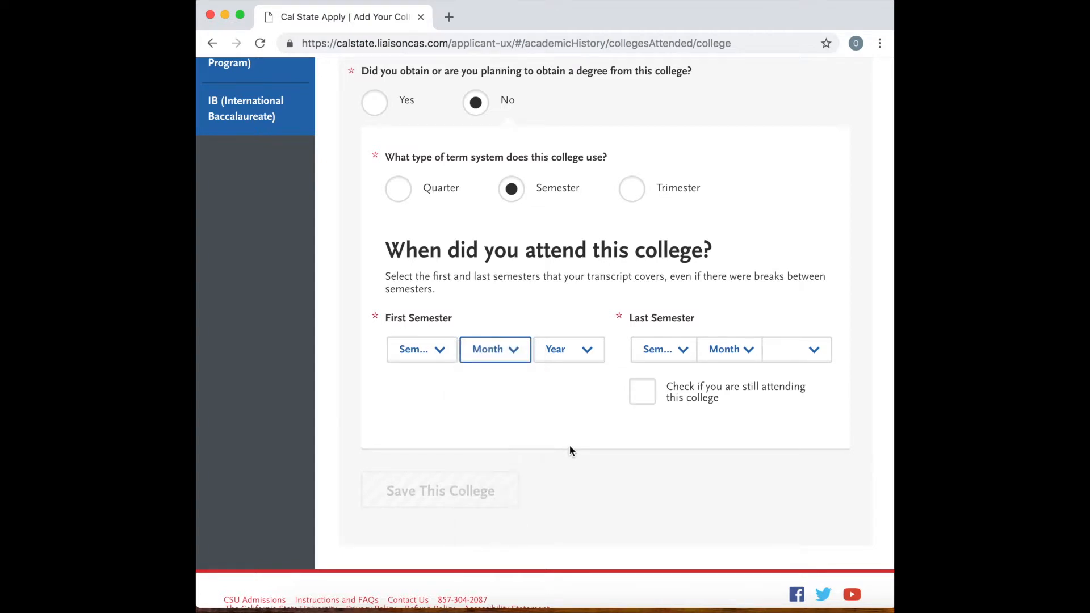
click(587, 351)
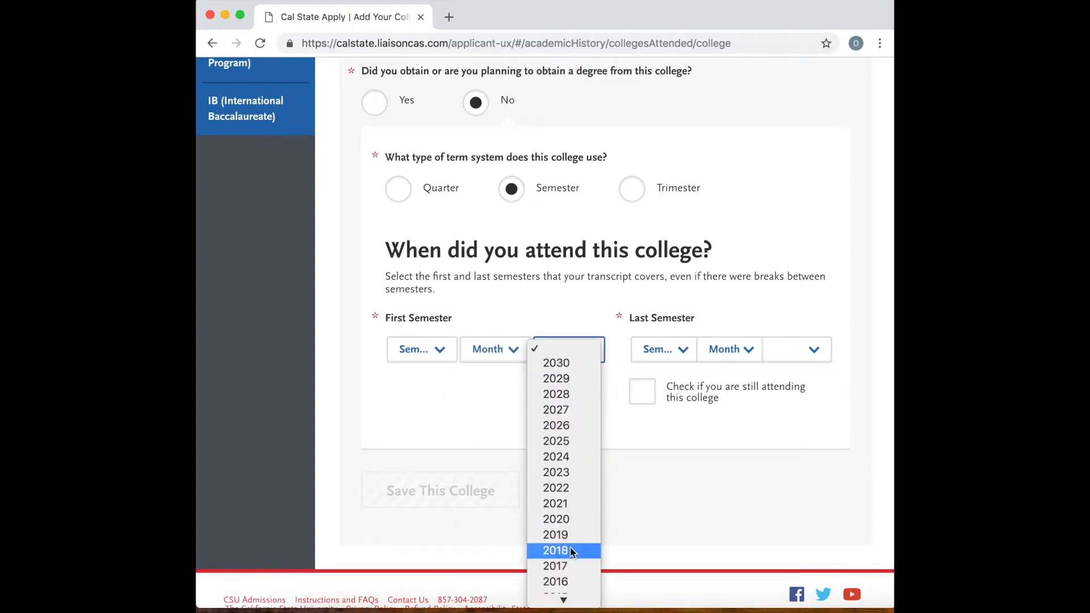
click(667, 496)
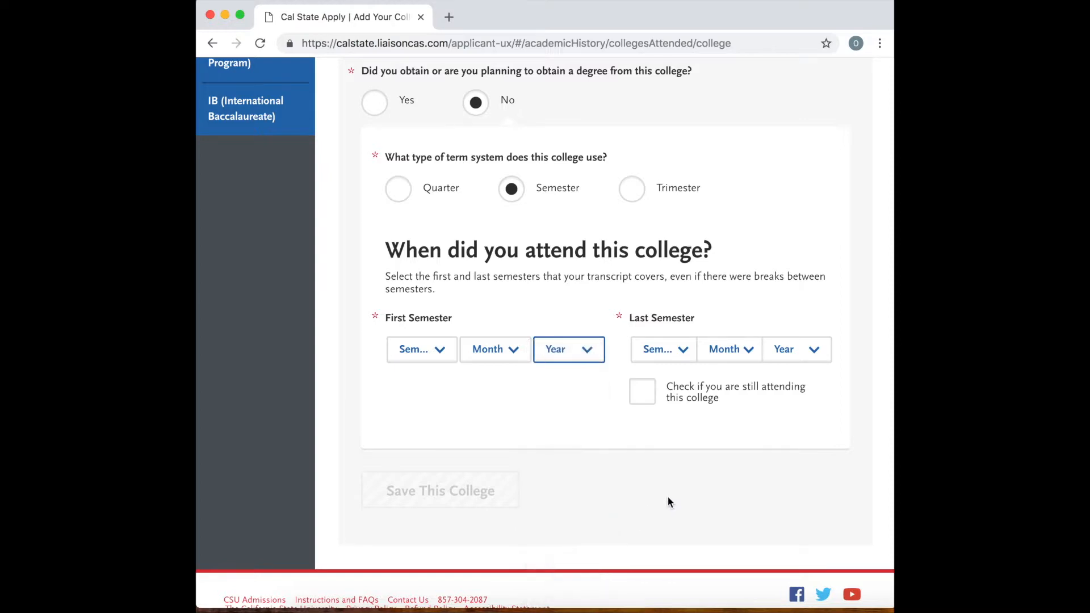
Set the First Semester to Summer 1, June 2017, and change its month to July.
scroll(527, 482, down, 1)
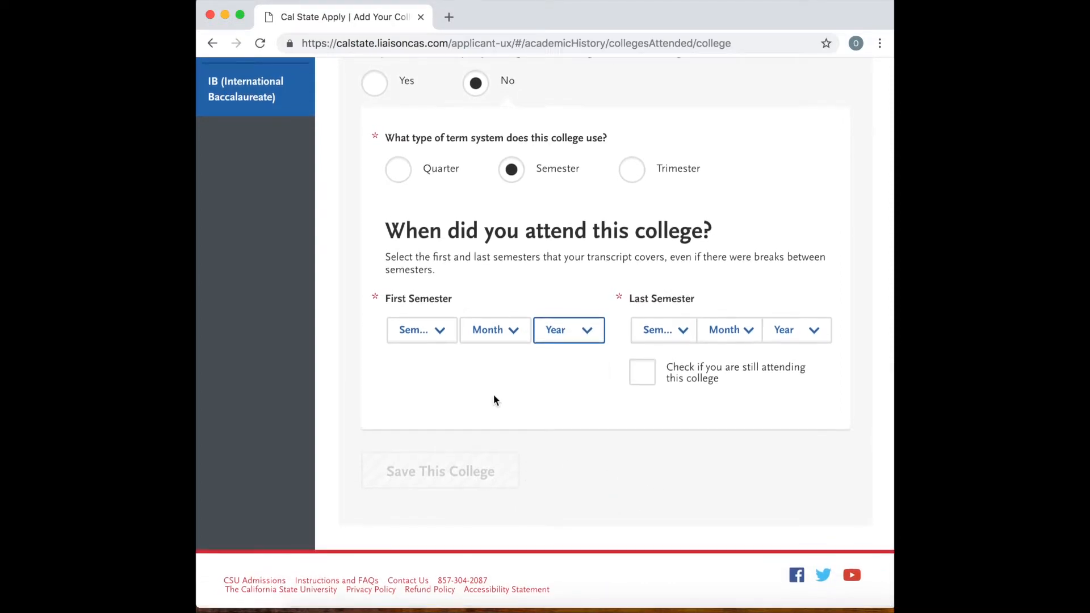
click(444, 331)
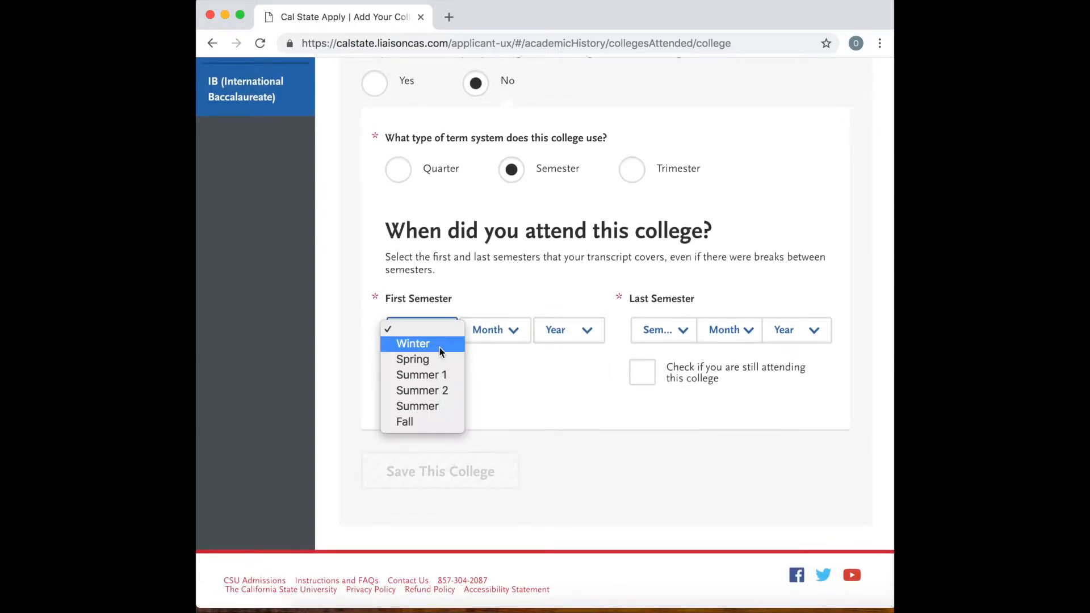
click(438, 377)
click(500, 329)
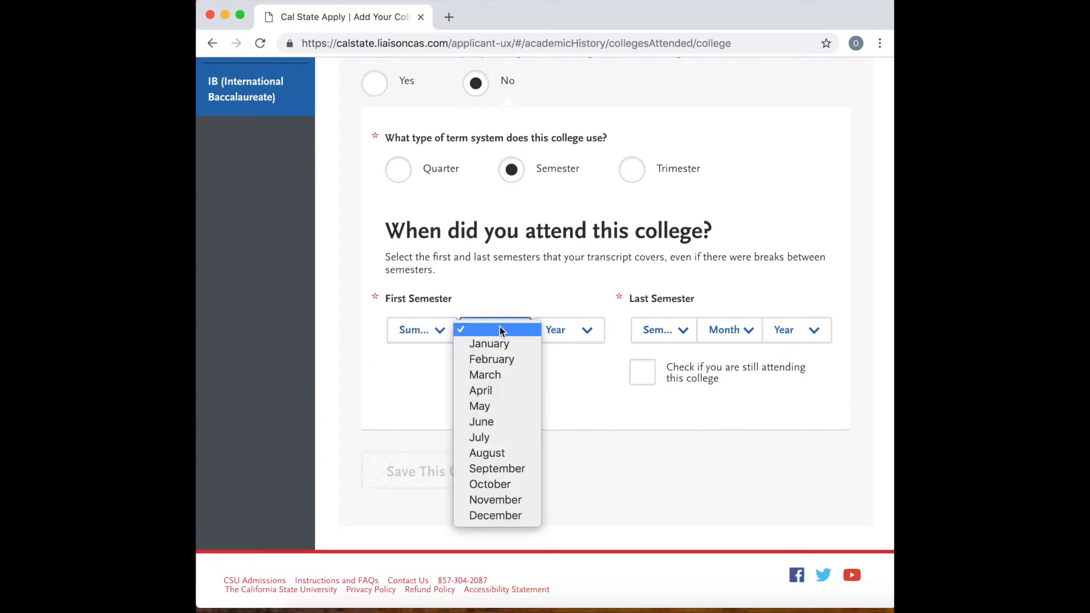
click(495, 423)
click(576, 336)
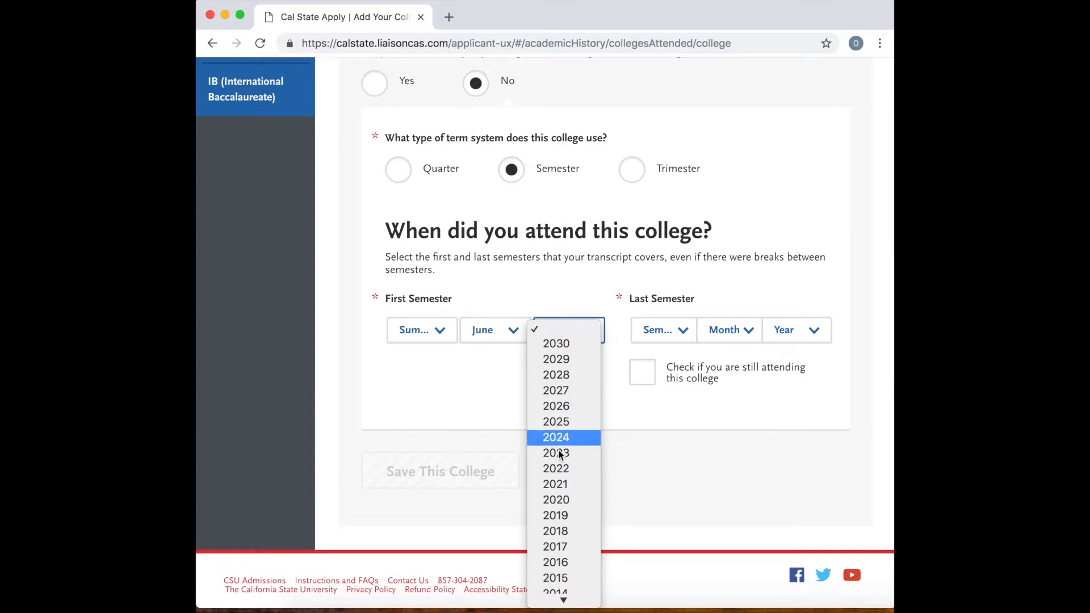
click(561, 546)
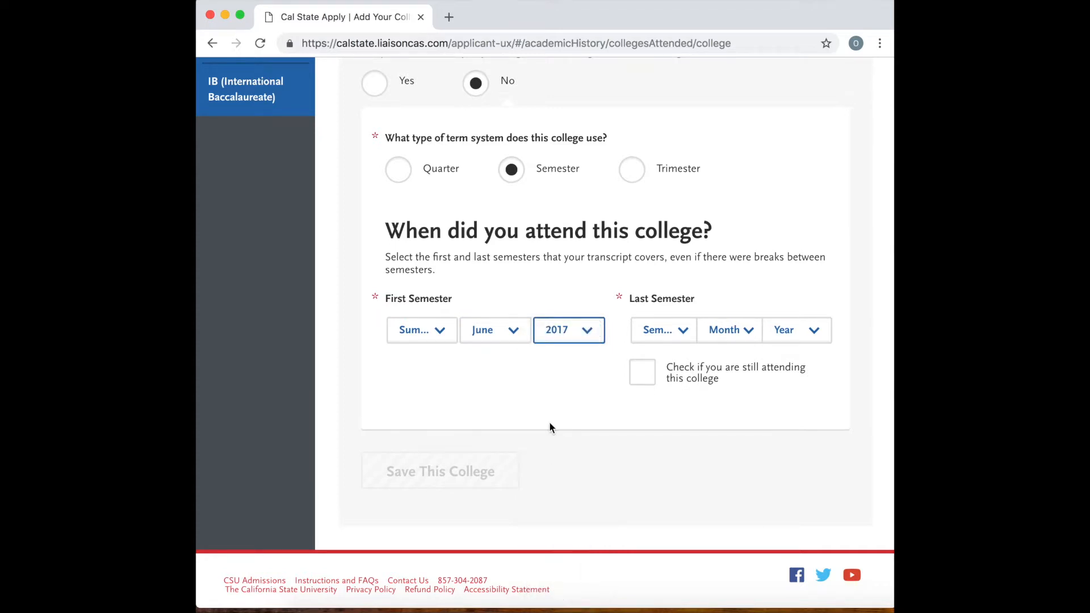
click(512, 335)
click(504, 346)
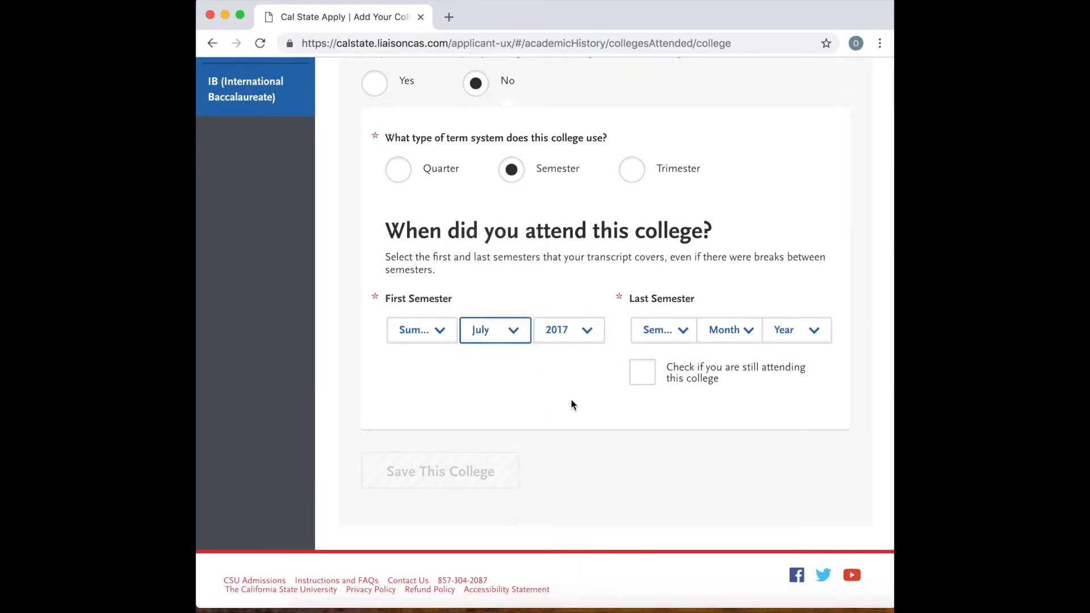
Set the Last Semester to Summer 2, July 2017, and try to save the college.
click(672, 334)
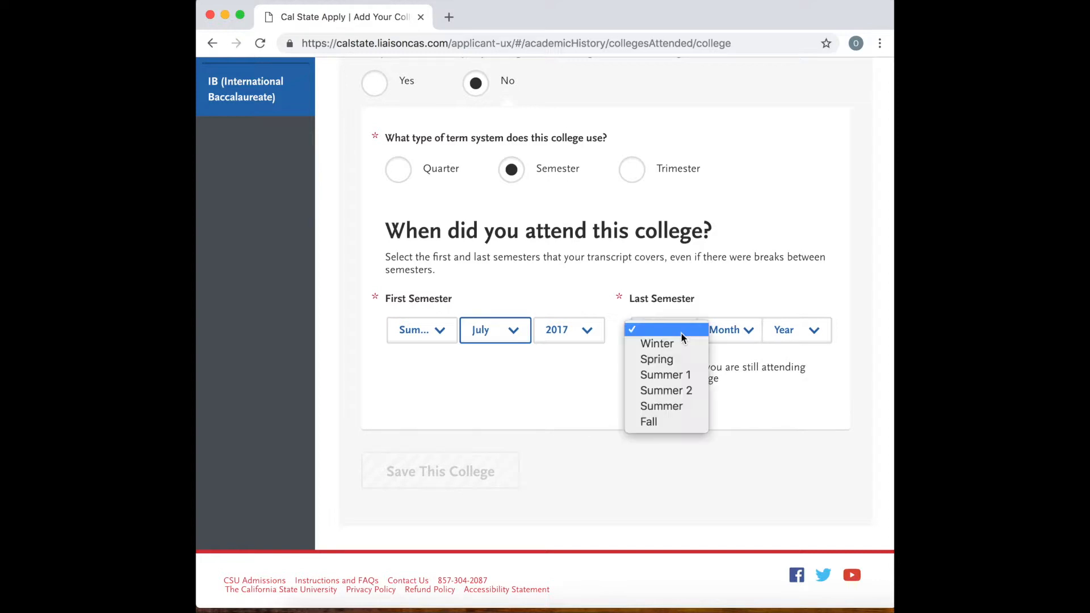
click(683, 390)
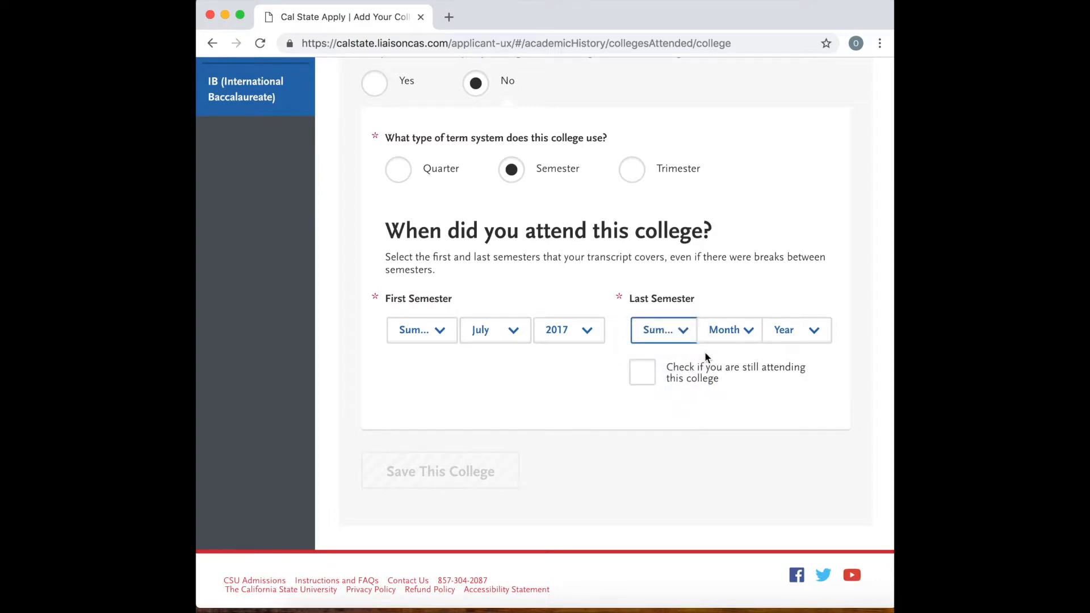
click(723, 335)
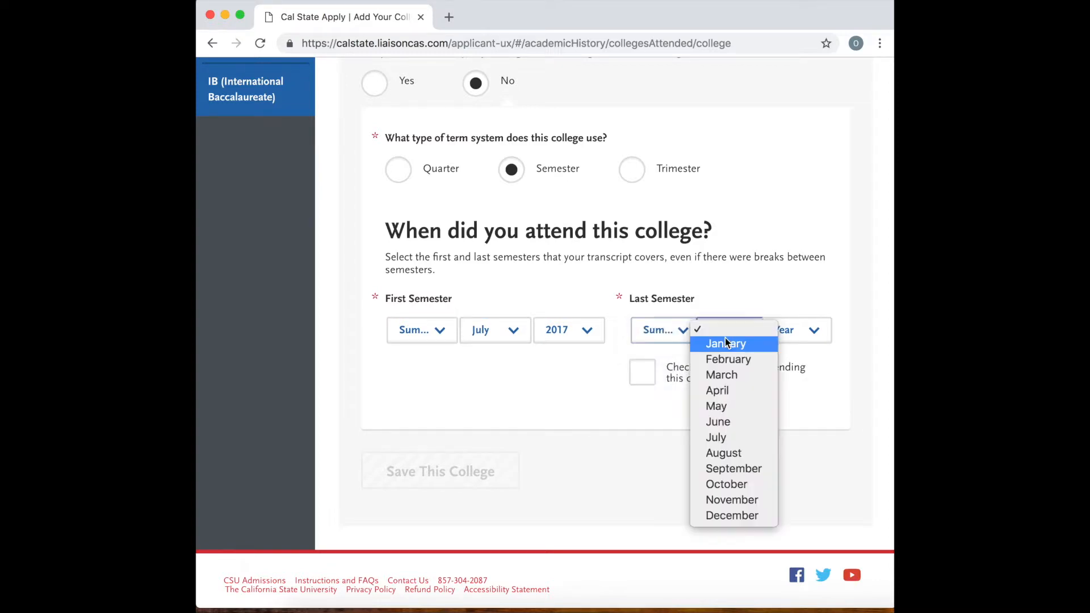
click(727, 437)
click(793, 341)
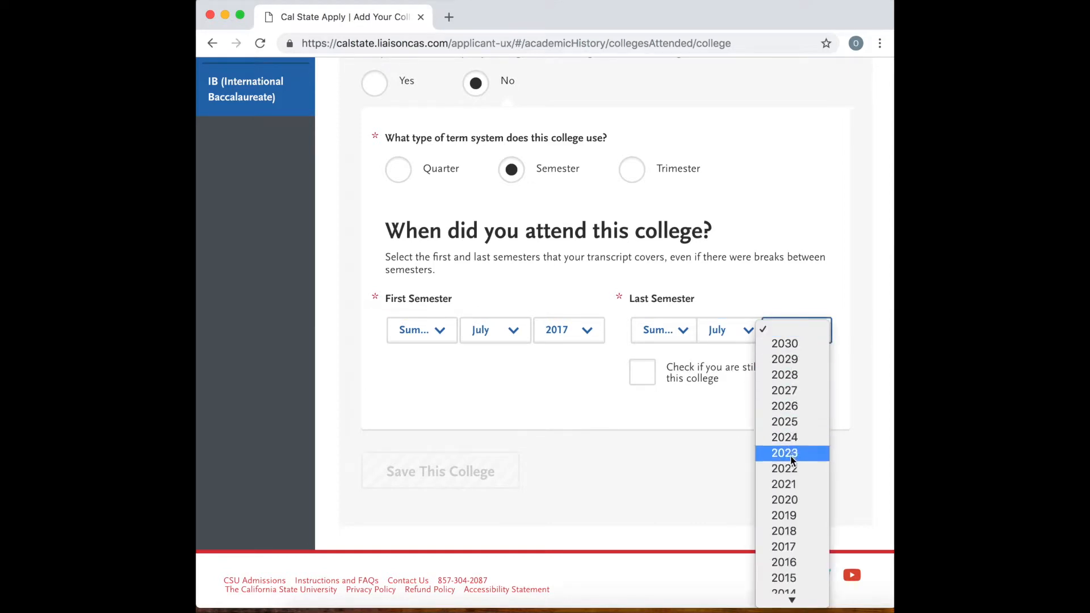
click(786, 546)
click(495, 475)
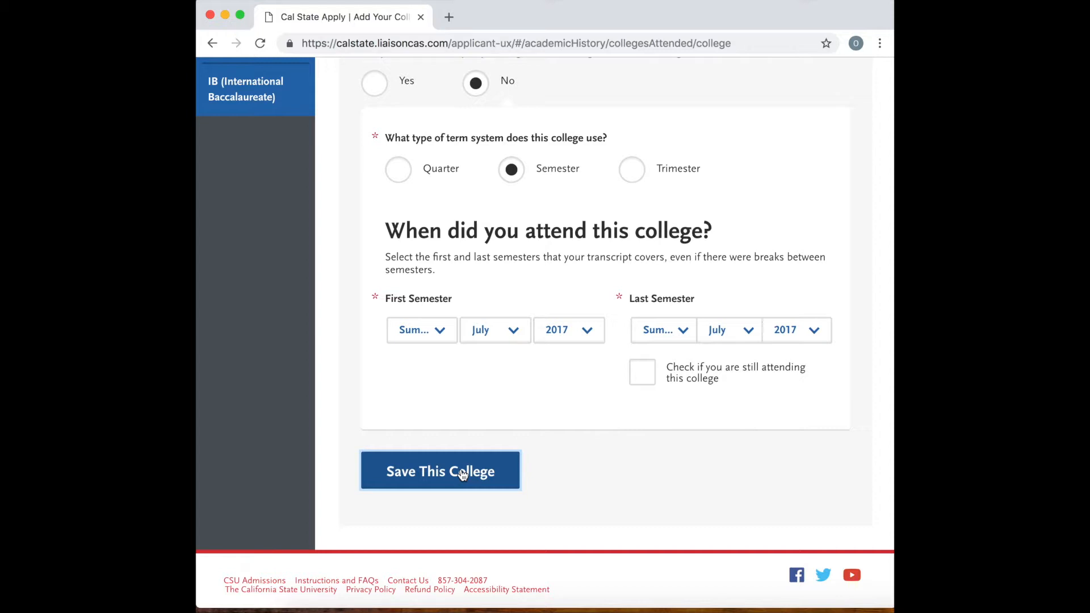
click(463, 473)
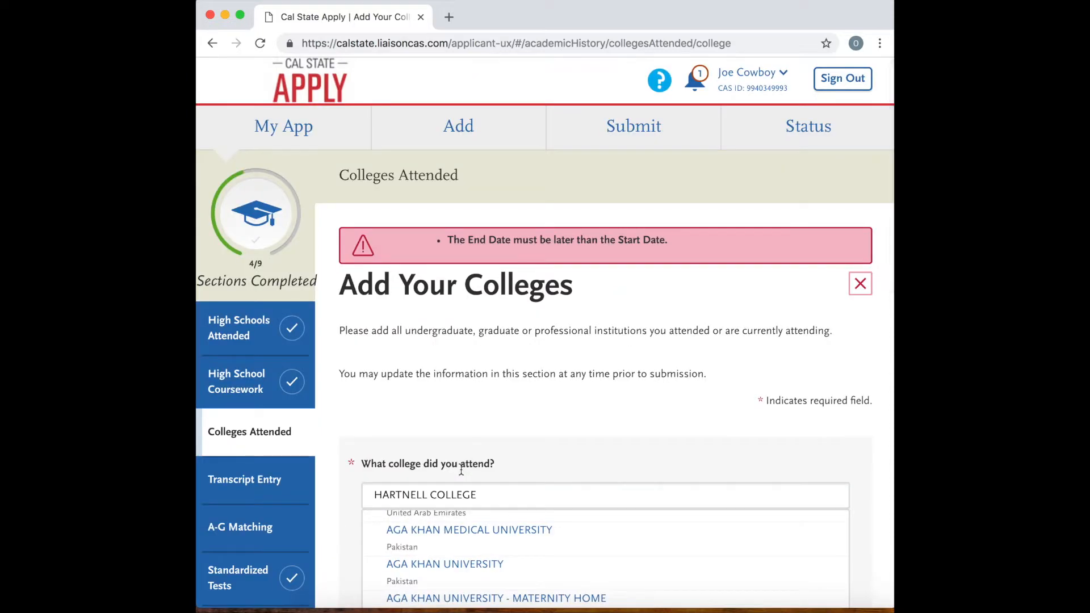
Set the First Semester's month to June and save the Hartnell College entry.
scroll(597, 378, down, 10)
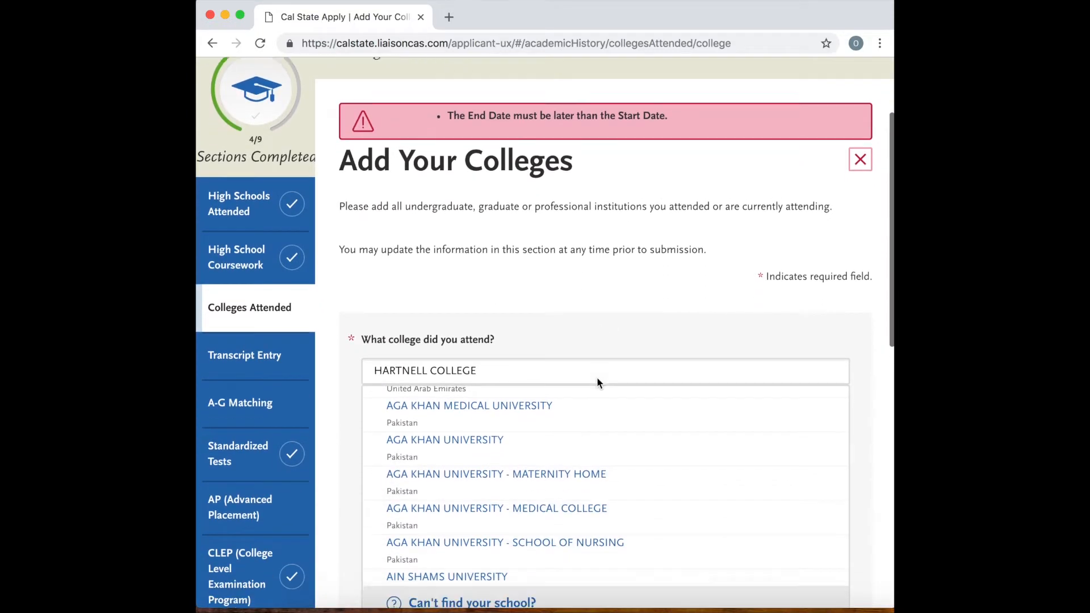
scroll(615, 302, down, 7)
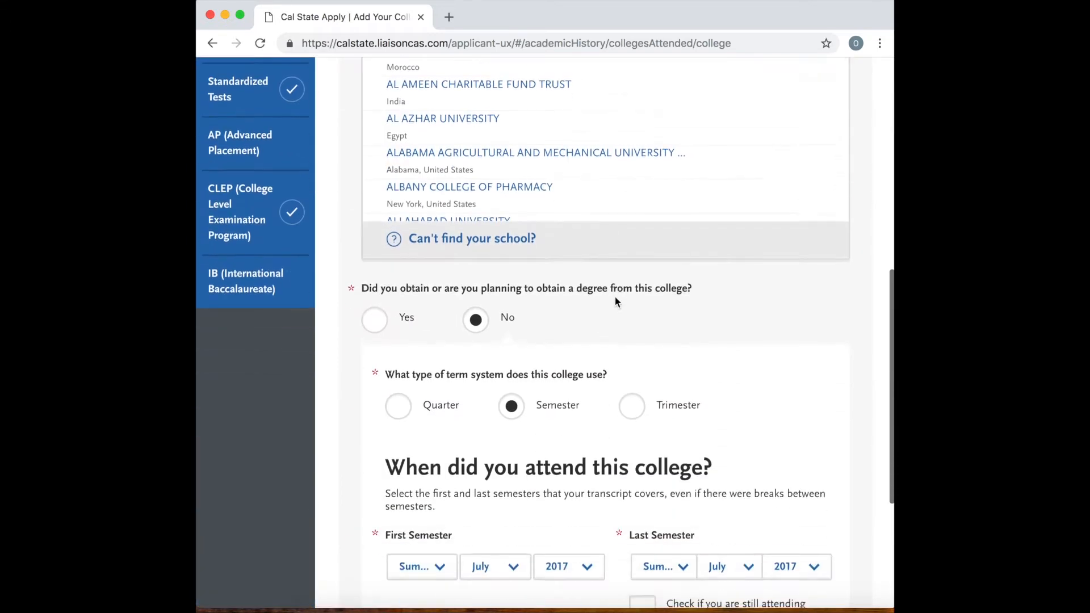
scroll(615, 301, up, 9)
scroll(615, 302, down, 1)
scroll(615, 302, down, 5)
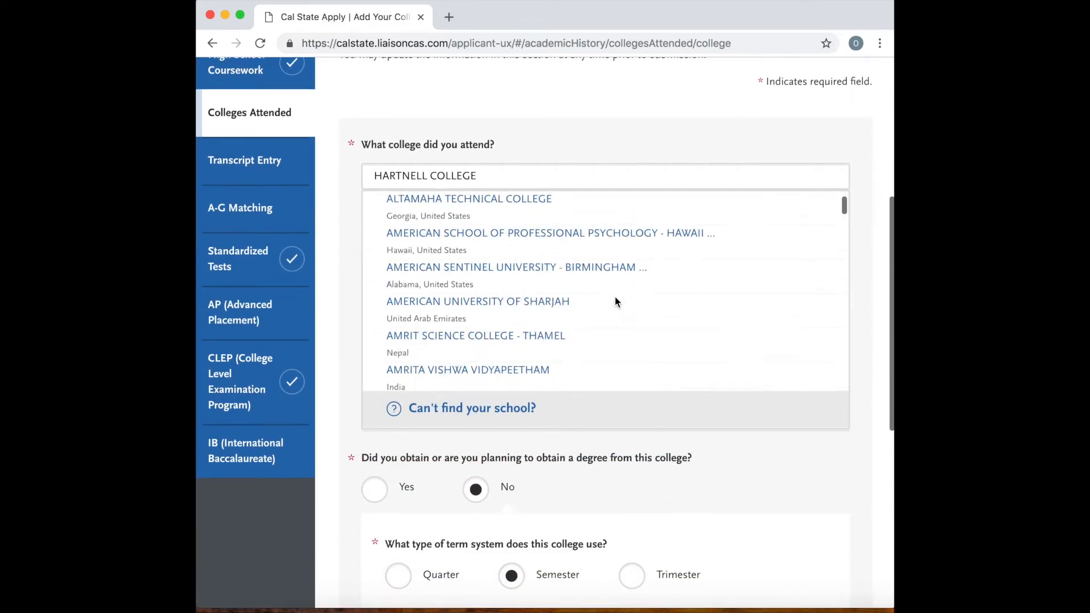
scroll(570, 471, down, 5)
scroll(570, 468, down, 2)
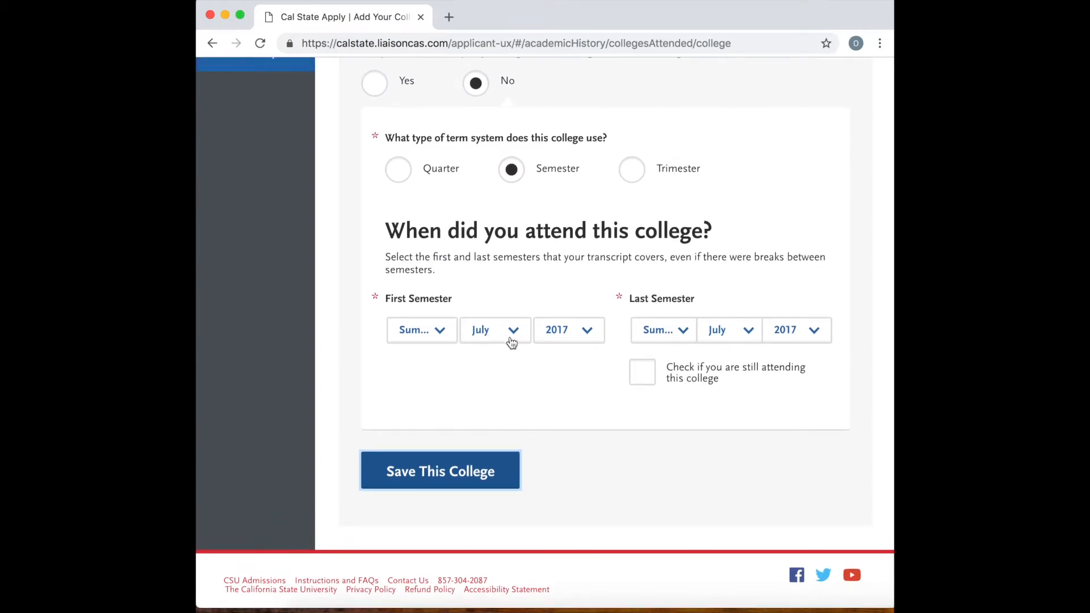
click(510, 340)
click(500, 321)
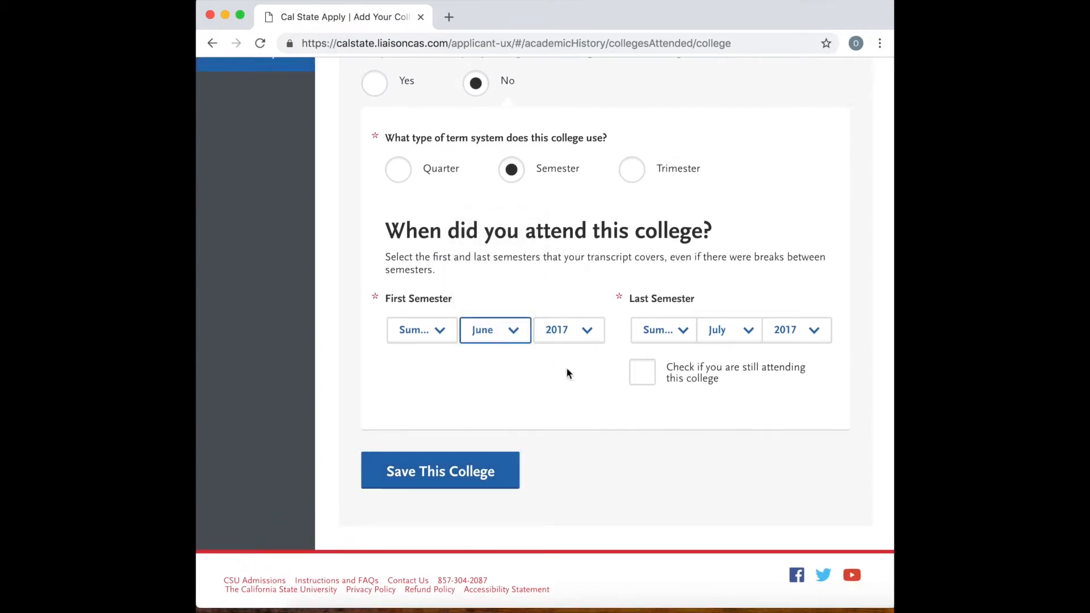
click(459, 476)
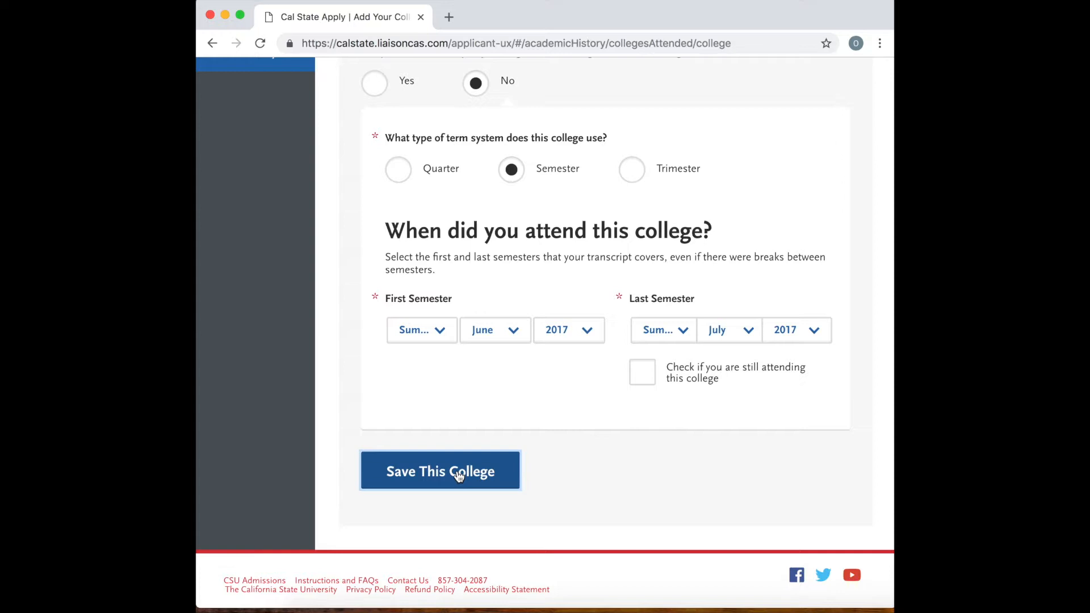
click(459, 476)
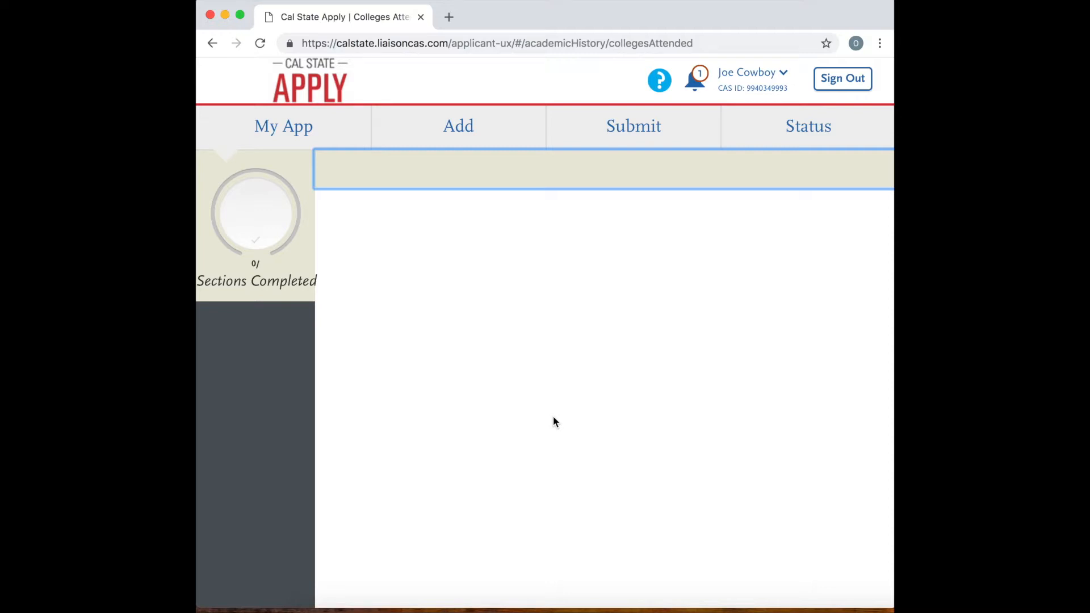
scroll(555, 422, down, 1)
scroll(554, 417, down, 10)
scroll(554, 418, up, 10)
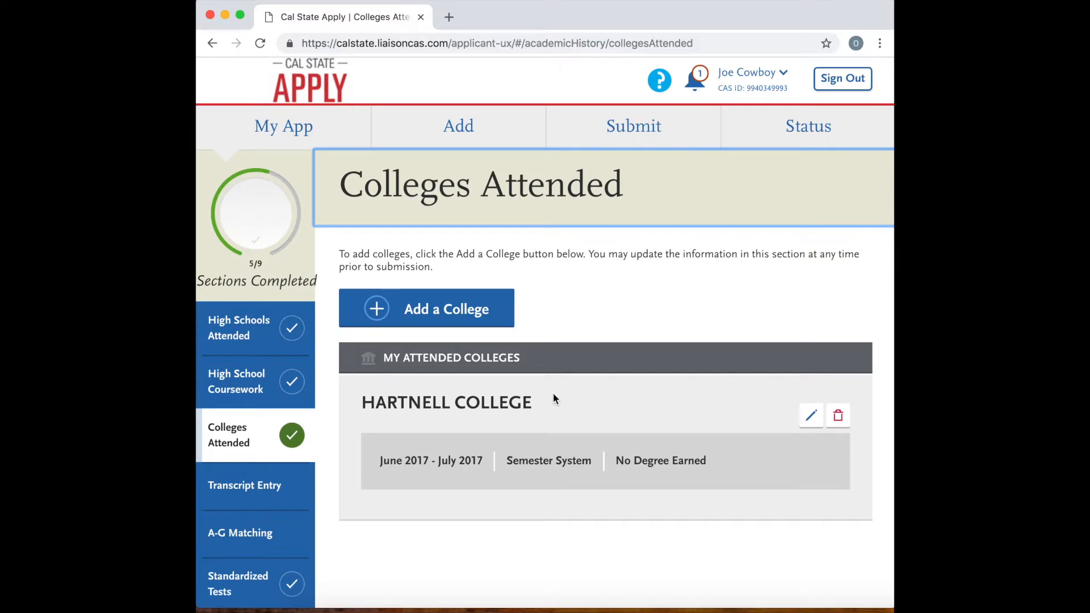
scroll(562, 389, down, 5)
scroll(562, 395, up, 5)
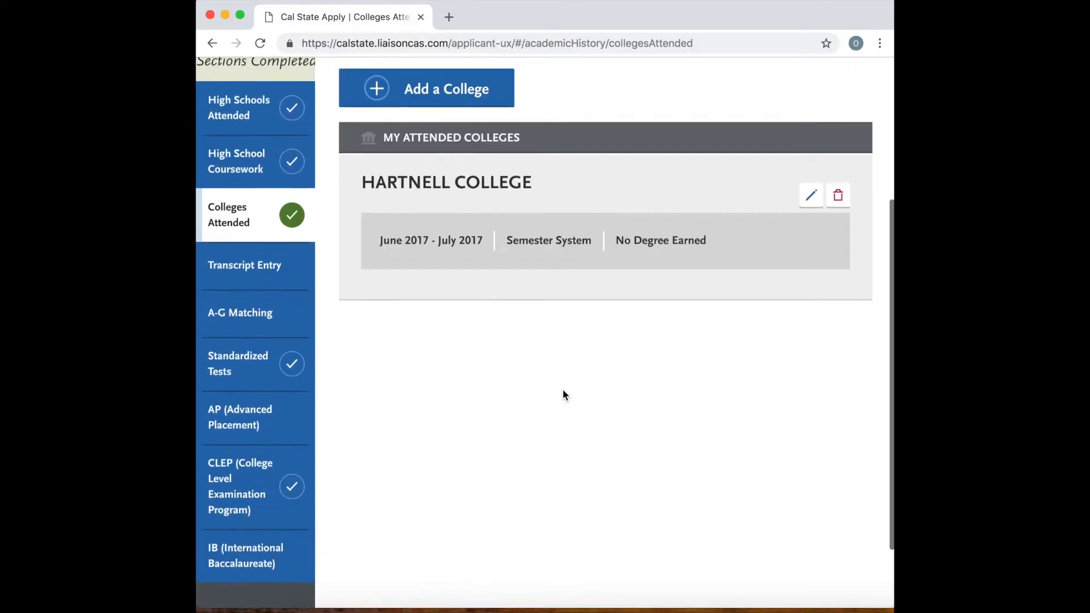
Open the Transcript Entry section and read through its instructions on reporting college coursework.
scroll(565, 387, down, 2)
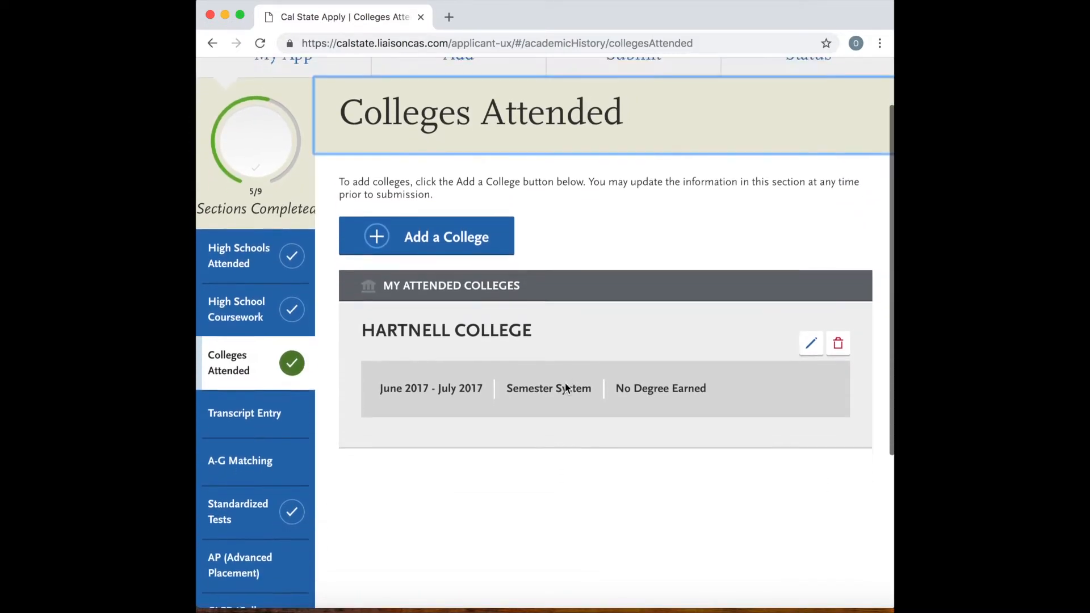
click(278, 376)
scroll(392, 355, down, 5)
scroll(391, 355, down, 1)
scroll(392, 354, up, 5)
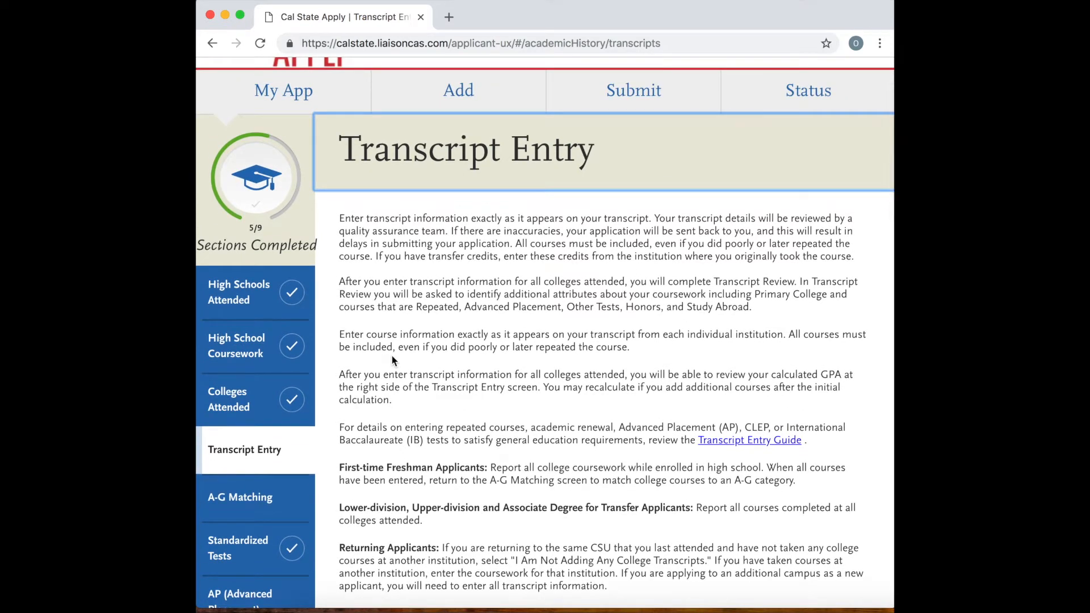
scroll(391, 358, down, 1)
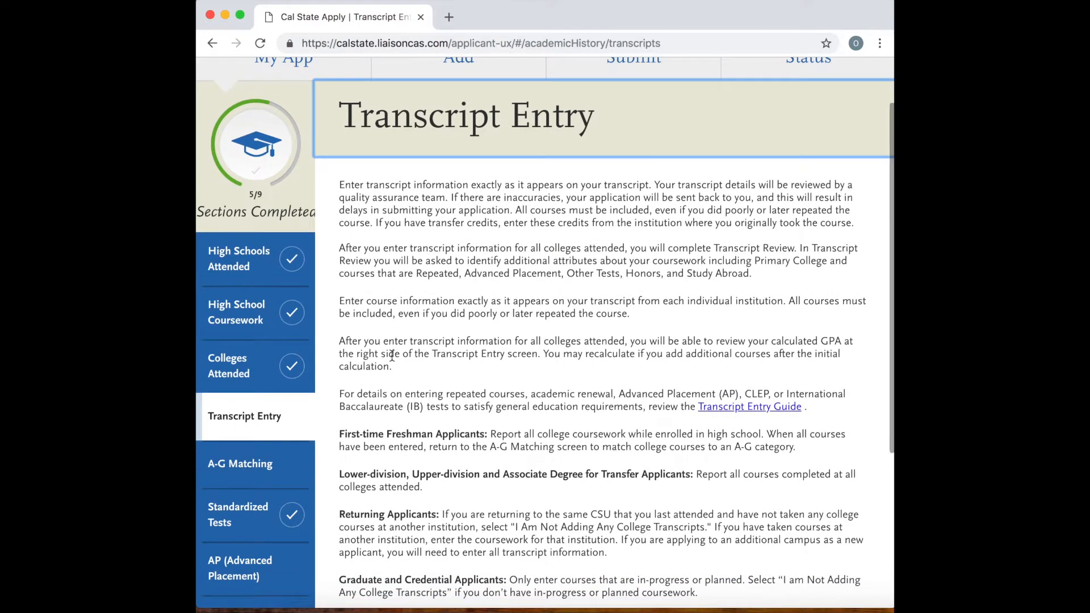
scroll(392, 356, down, 5)
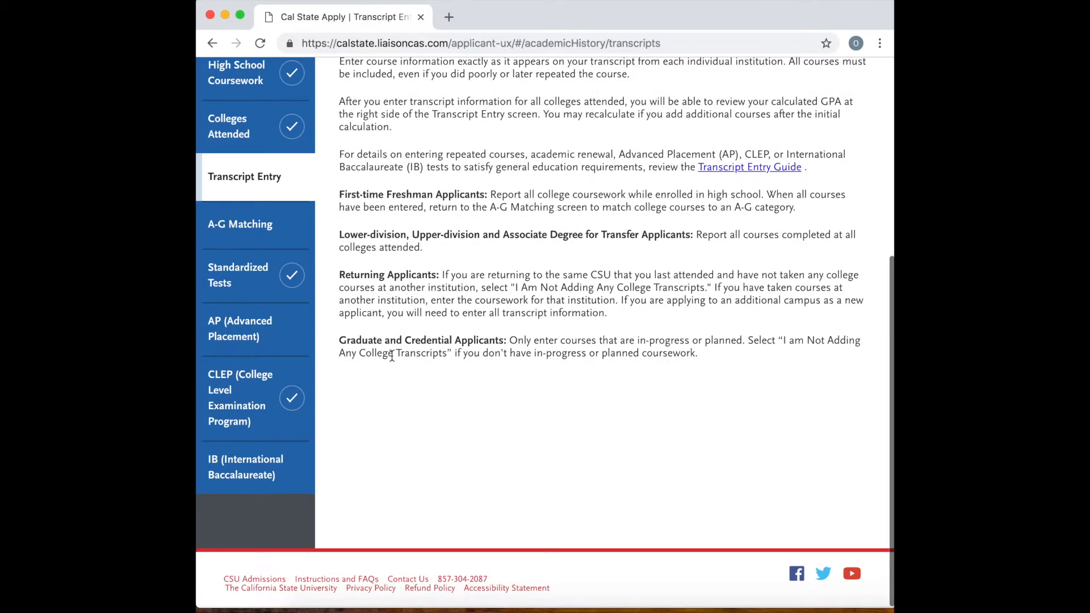
scroll(392, 356, up, 5)
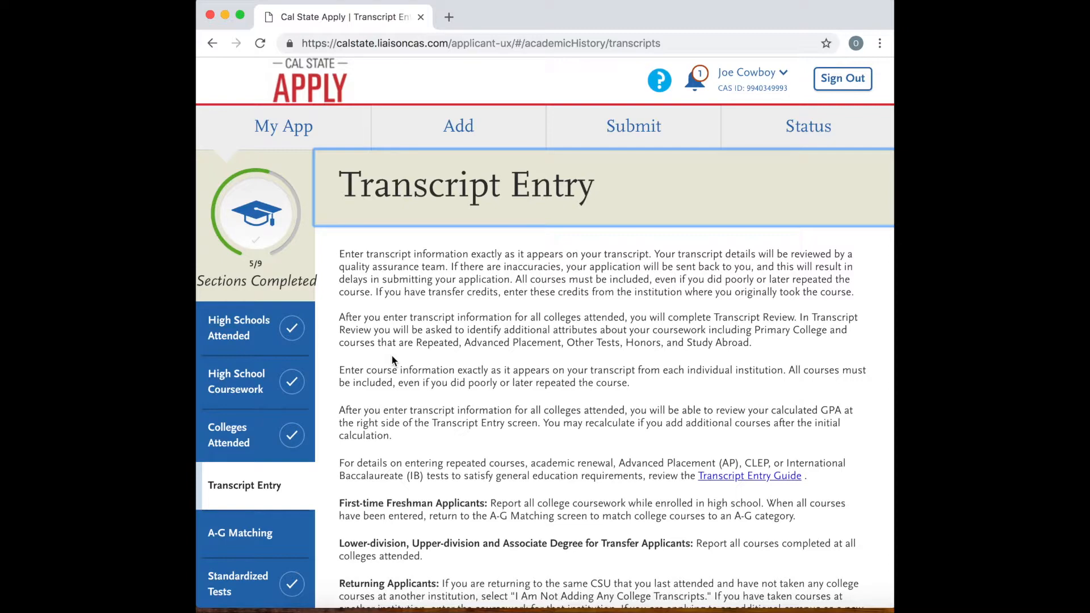
scroll(391, 356, down, 2)
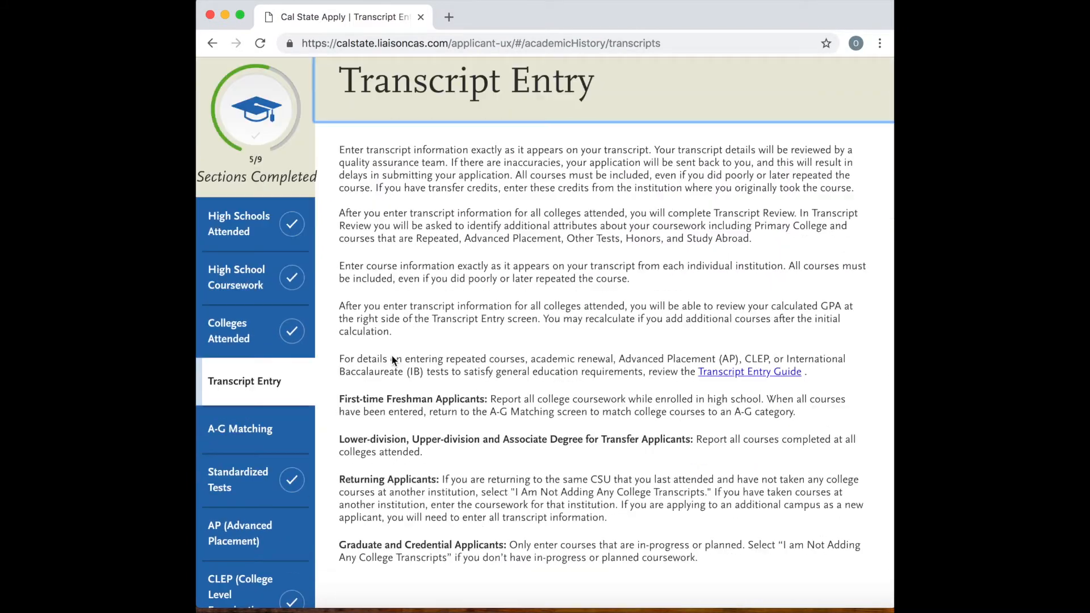
scroll(391, 355, down, 4)
scroll(392, 355, up, 3)
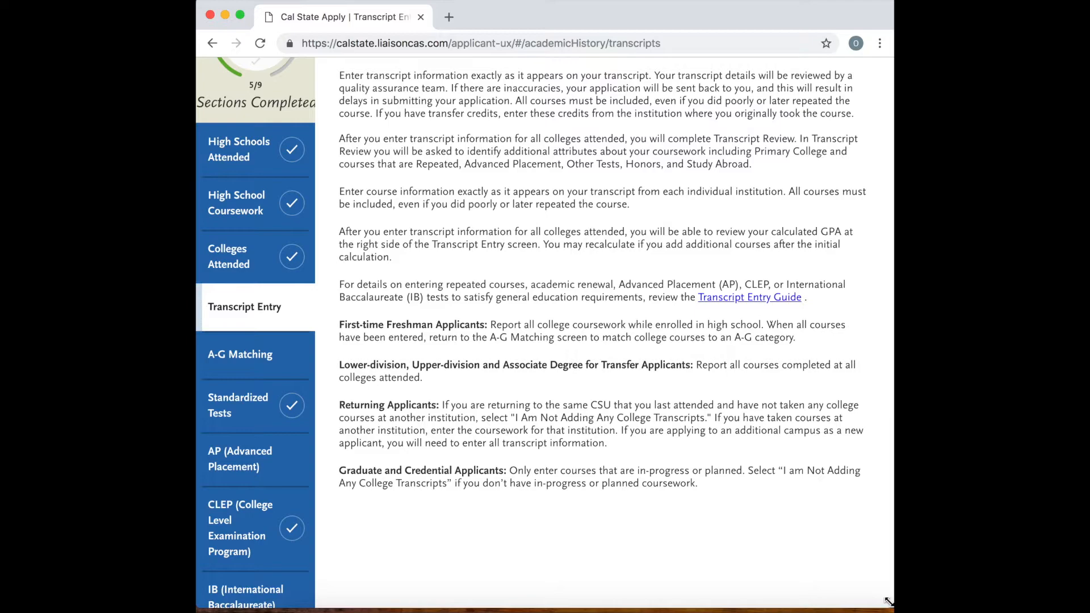
Enlarge the browser window and start the transcript entry for Hartnell College.
click(240, 15)
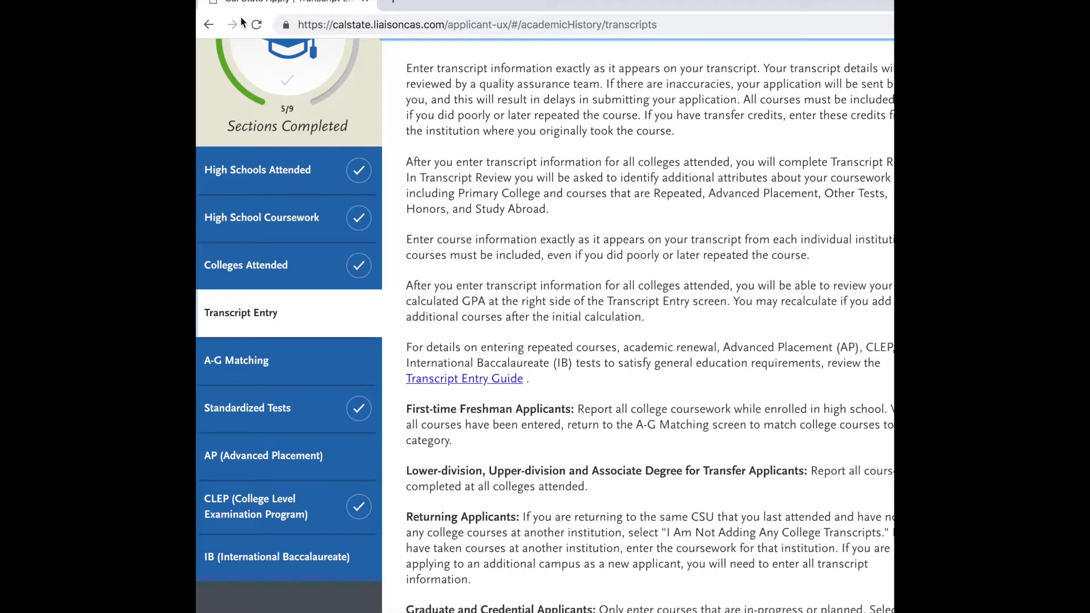
scroll(614, 172, up, 5)
scroll(615, 171, down, 1)
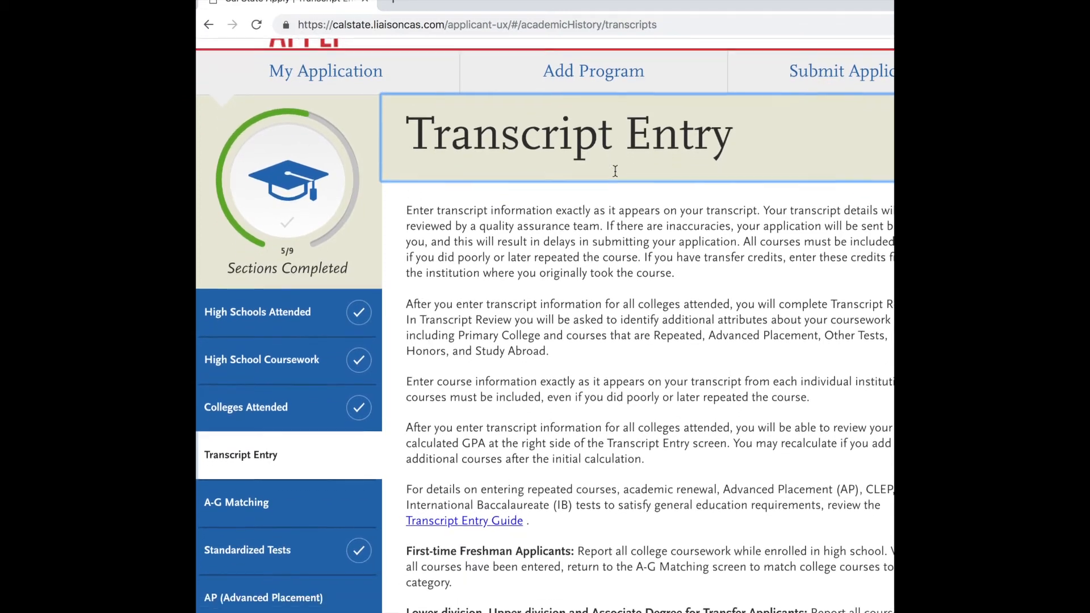
scroll(614, 172, down, 4)
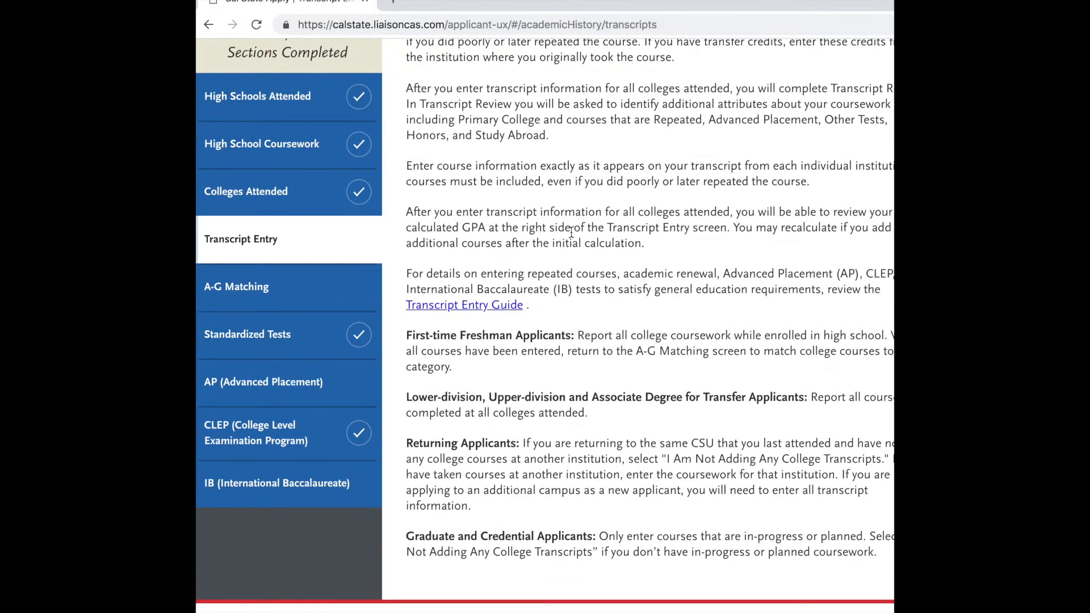
scroll(571, 233, up, 5)
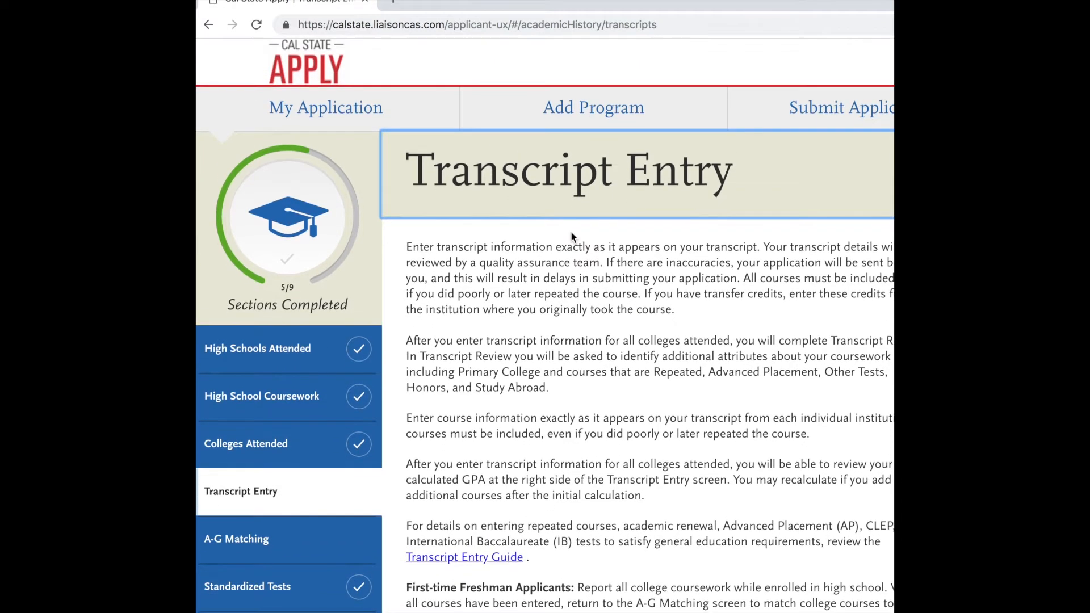
scroll(502, 361, down, 5)
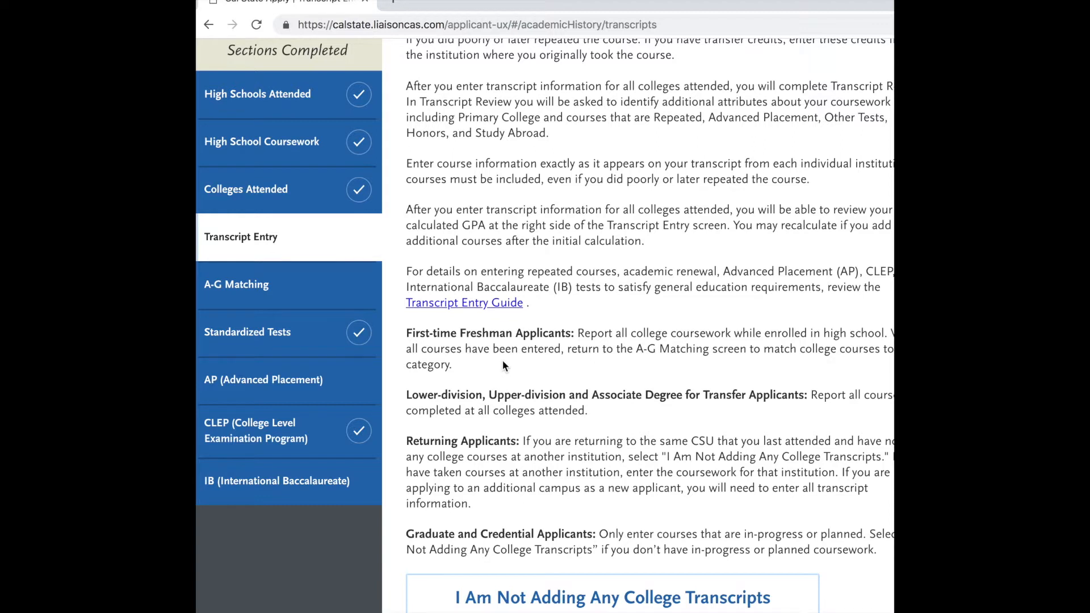
scroll(646, 437, down, 3)
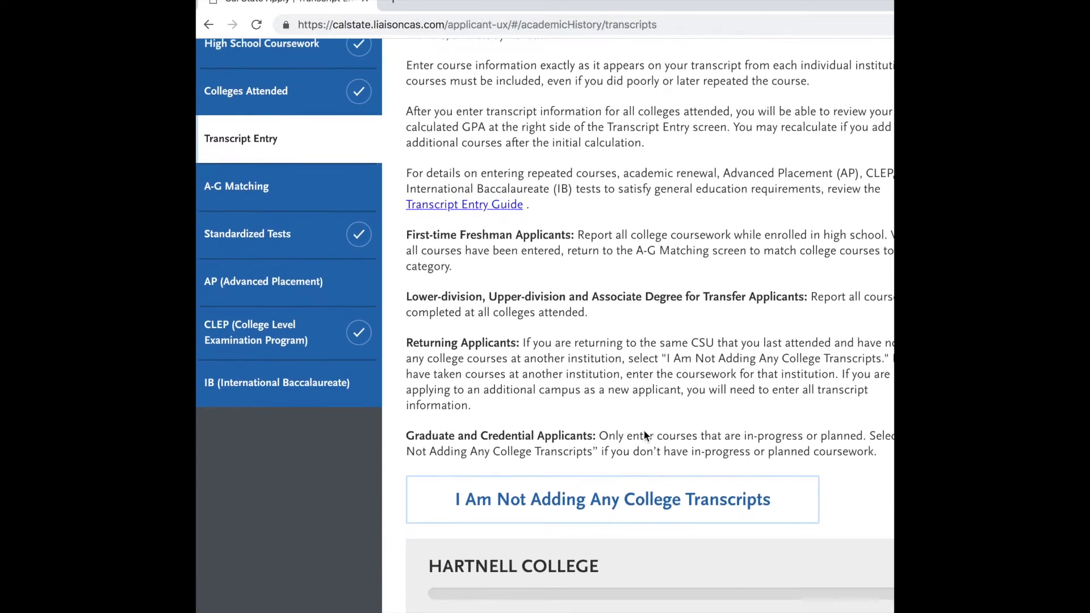
scroll(646, 437, down, 1)
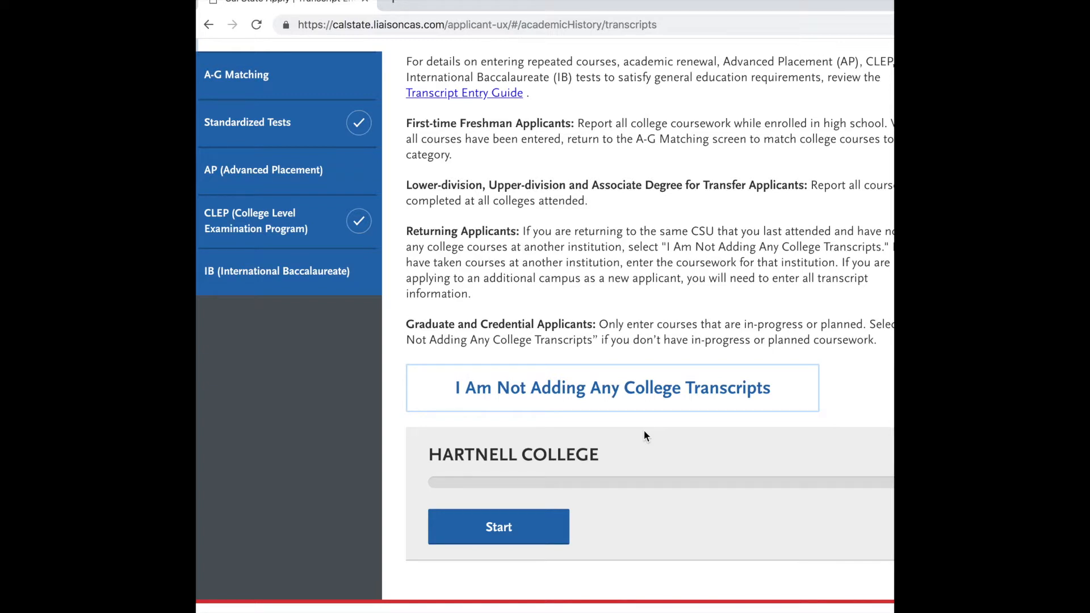
click(519, 531)
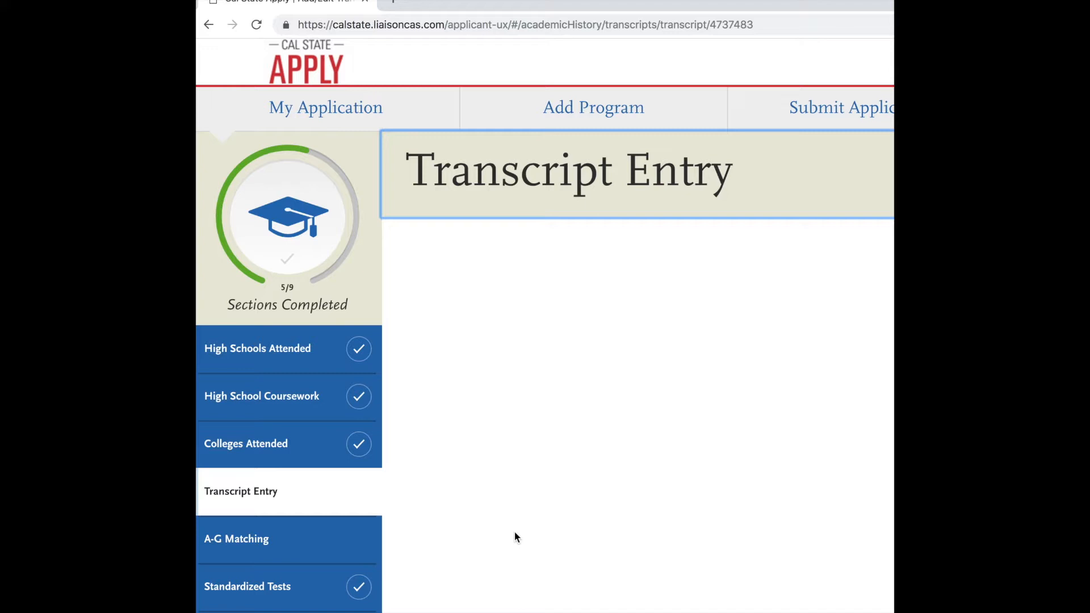
scroll(514, 531, down, 5)
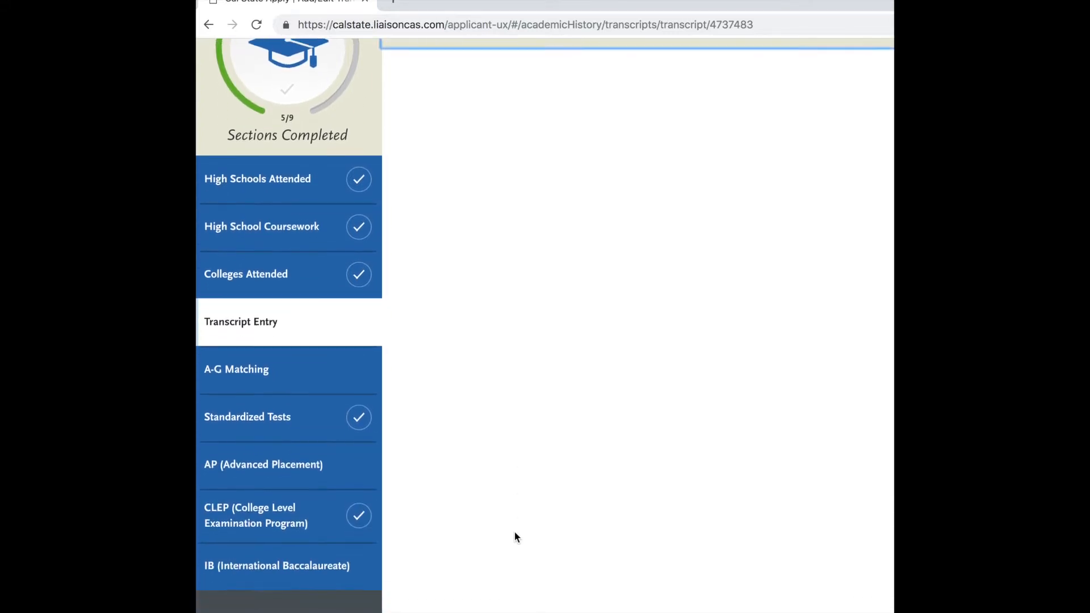
scroll(514, 531, up, 5)
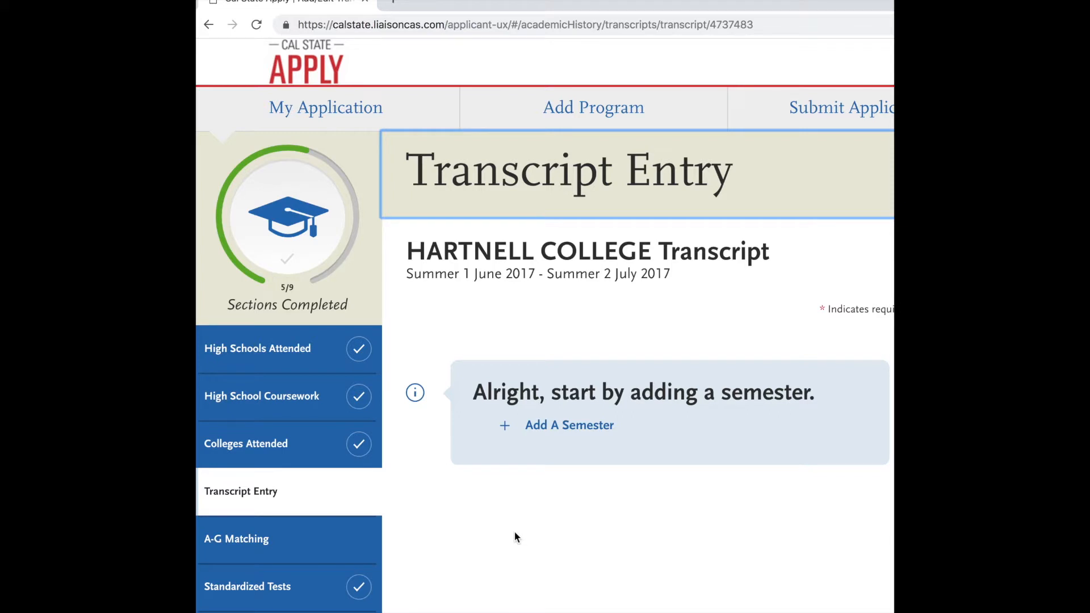
Add a semester to the Hartnell College transcript with term Summer 1, year 2017 and academic status Freshman.
click(566, 431)
click(553, 364)
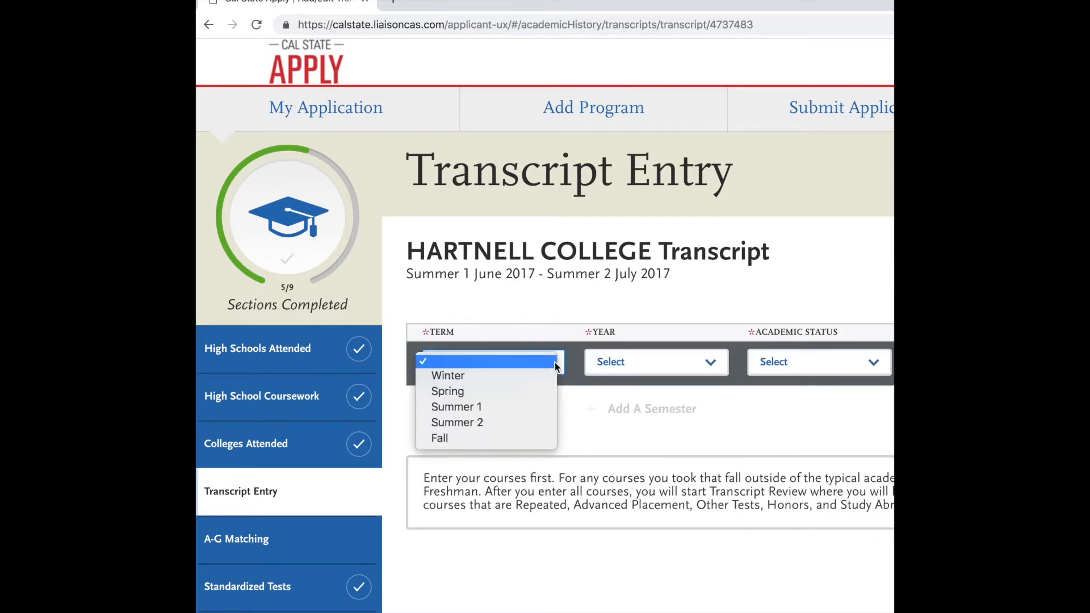
click(483, 412)
click(676, 361)
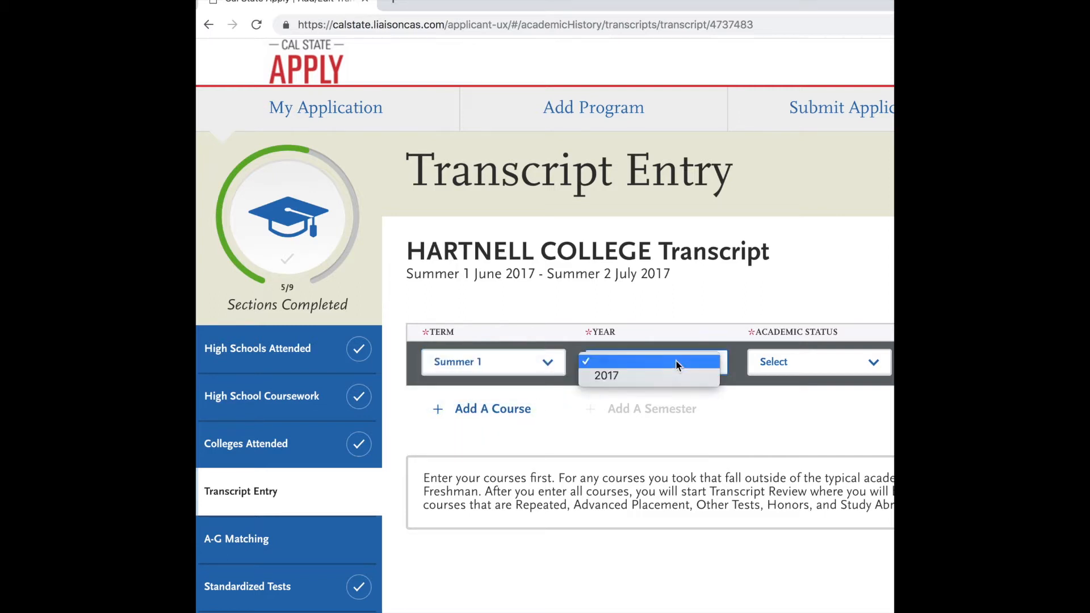
click(649, 377)
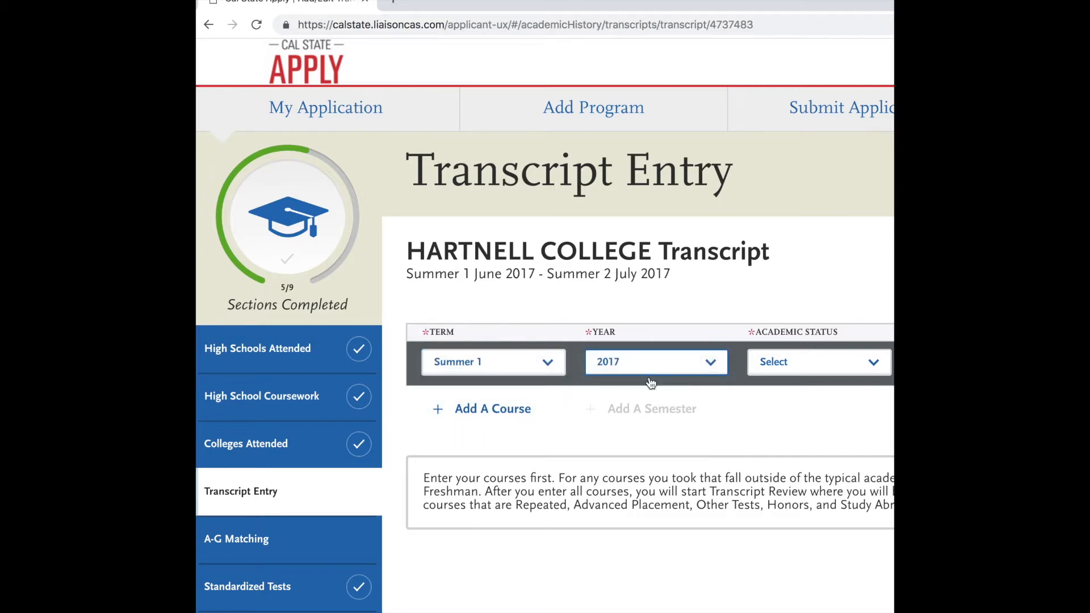
click(832, 366)
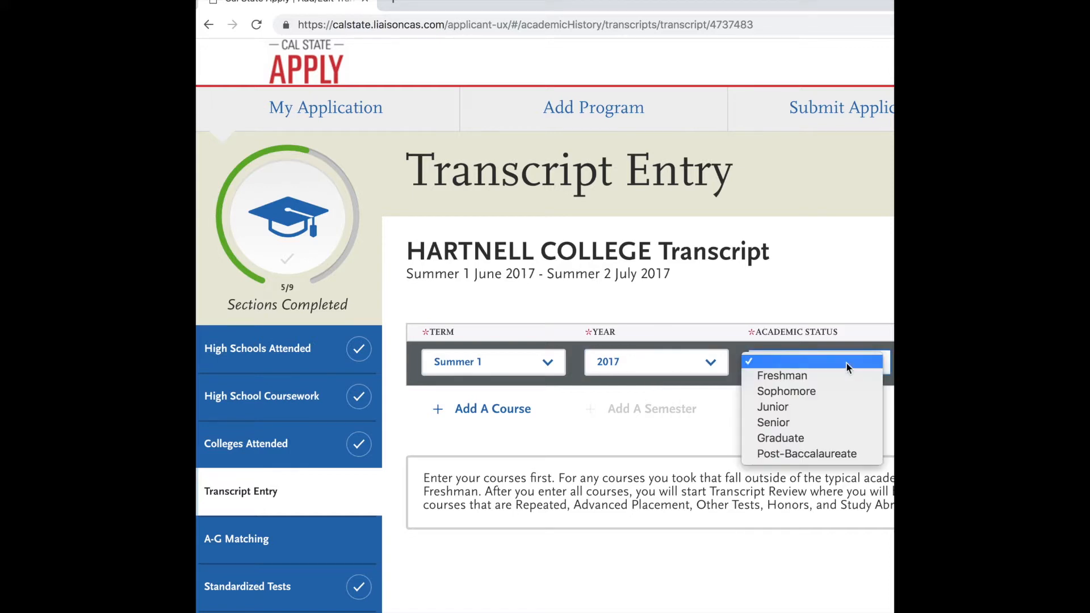
click(823, 375)
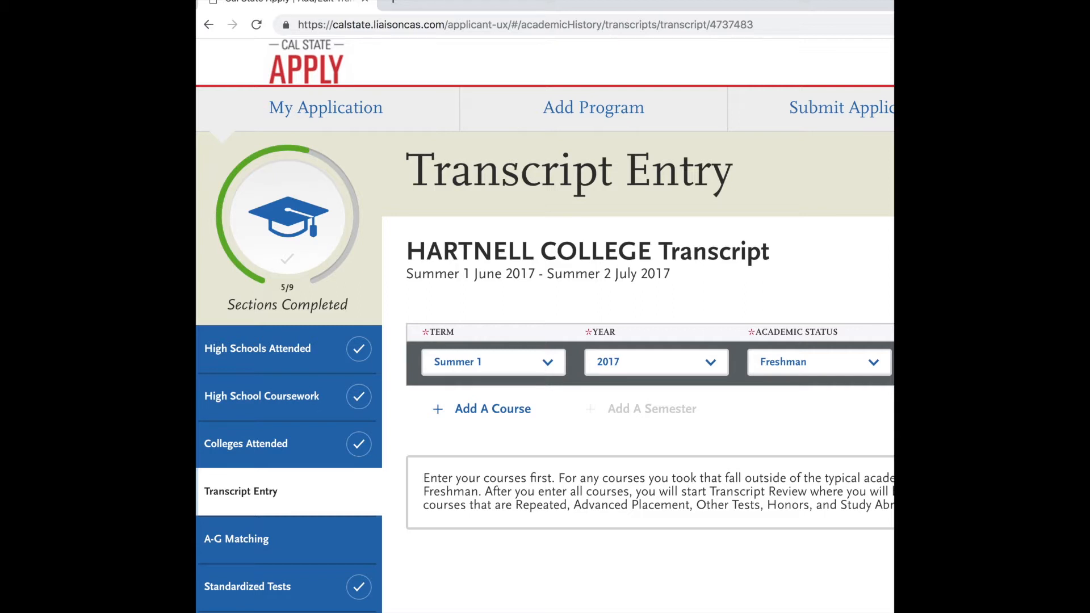
Add a course to the Summer 1 2017 semester, looking up its code with "hed" and choosing HED2.
click(492, 410)
click(456, 438)
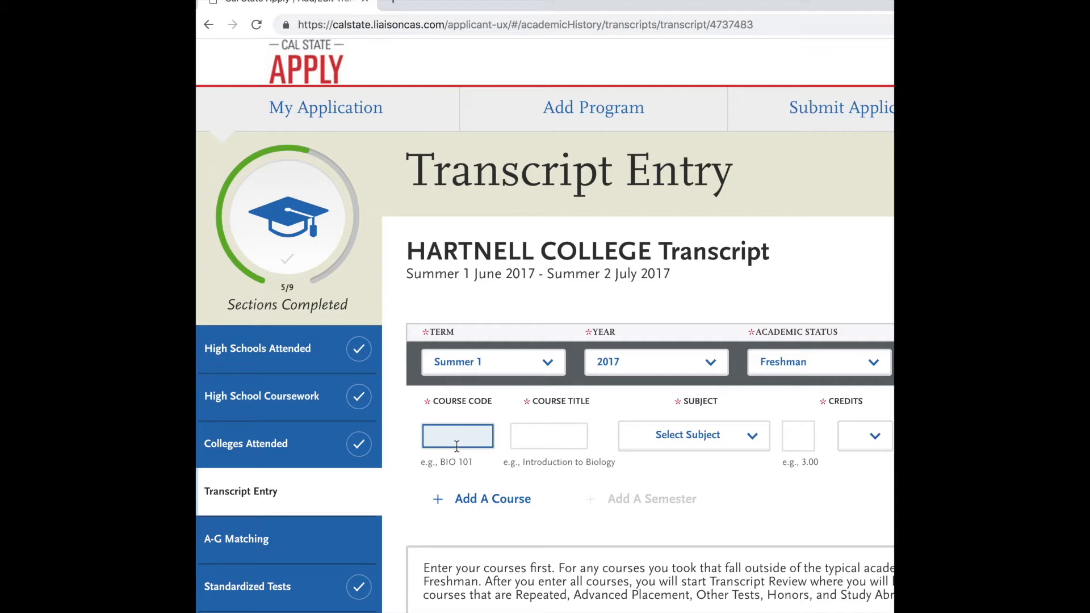
text(us)
key(BackSpace)
key(BackSpace)
text(he)
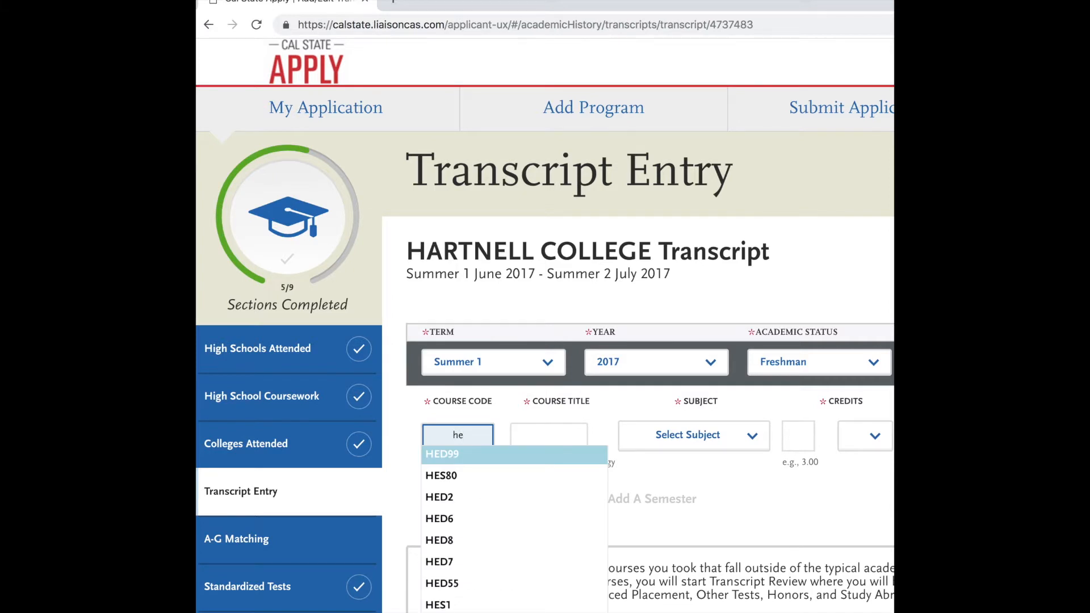
text(d)
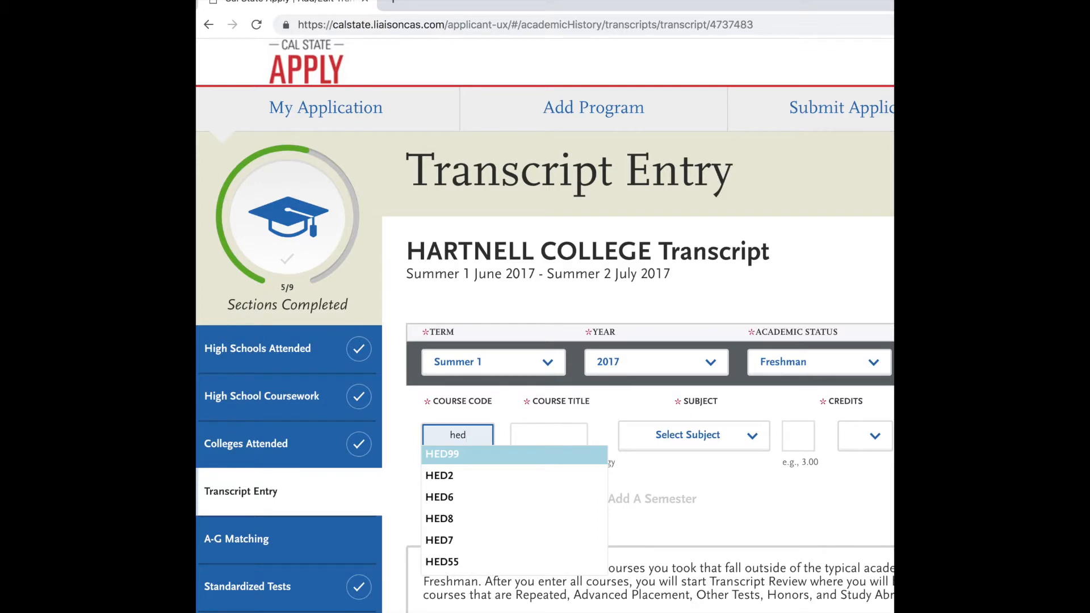
click(485, 477)
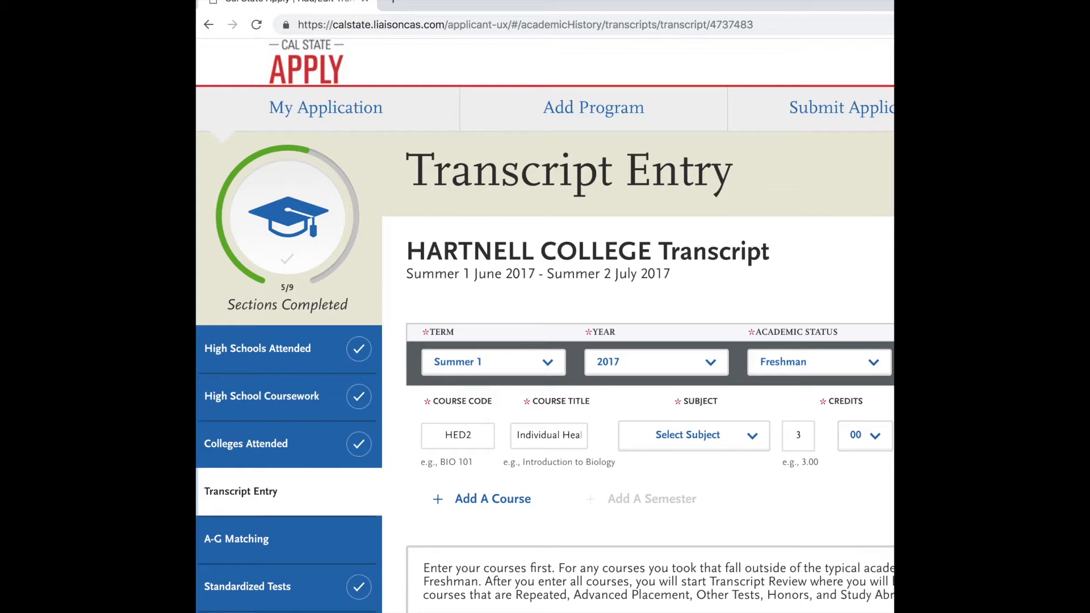
scroll(545, 325, down, 5)
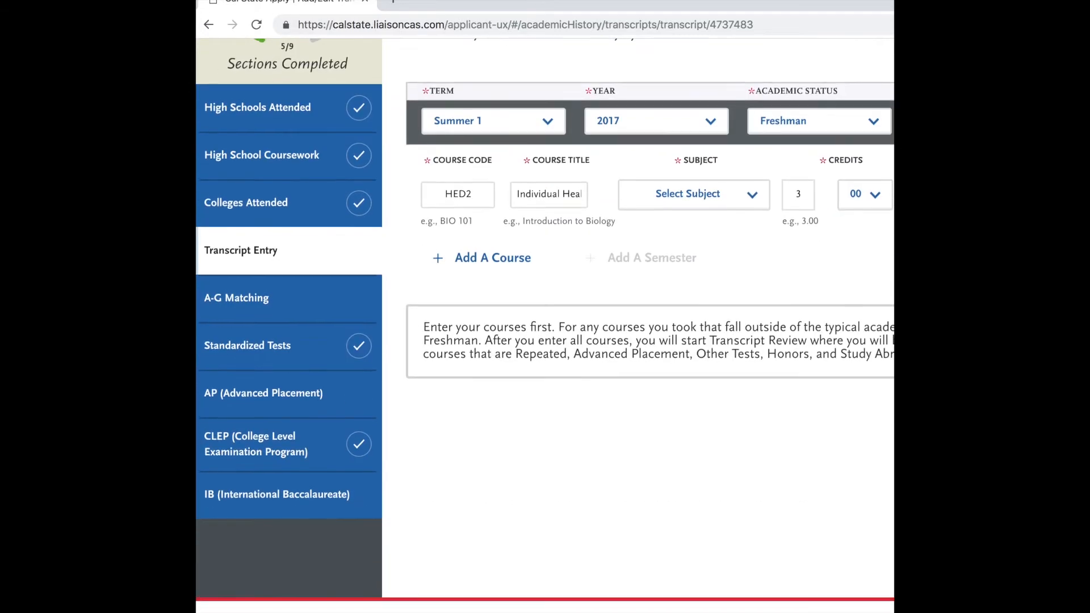
scroll(545, 326, up, 5)
scroll(545, 326, down, 4)
scroll(545, 325, up, 4)
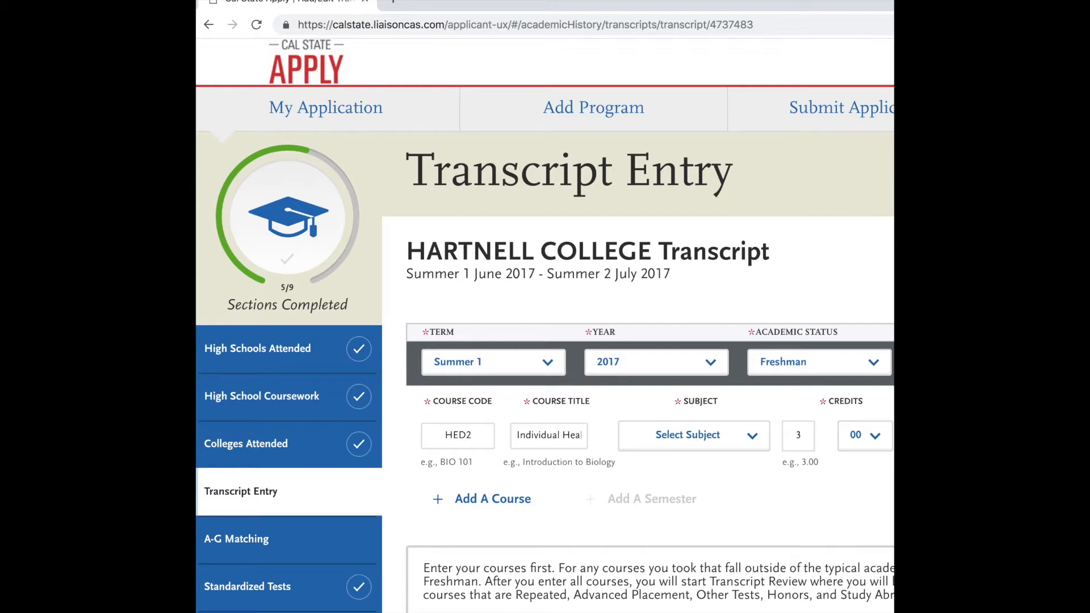
Set the subject of the HED2 course in the Summer 1 2017 semester to Health Education.
click(738, 438)
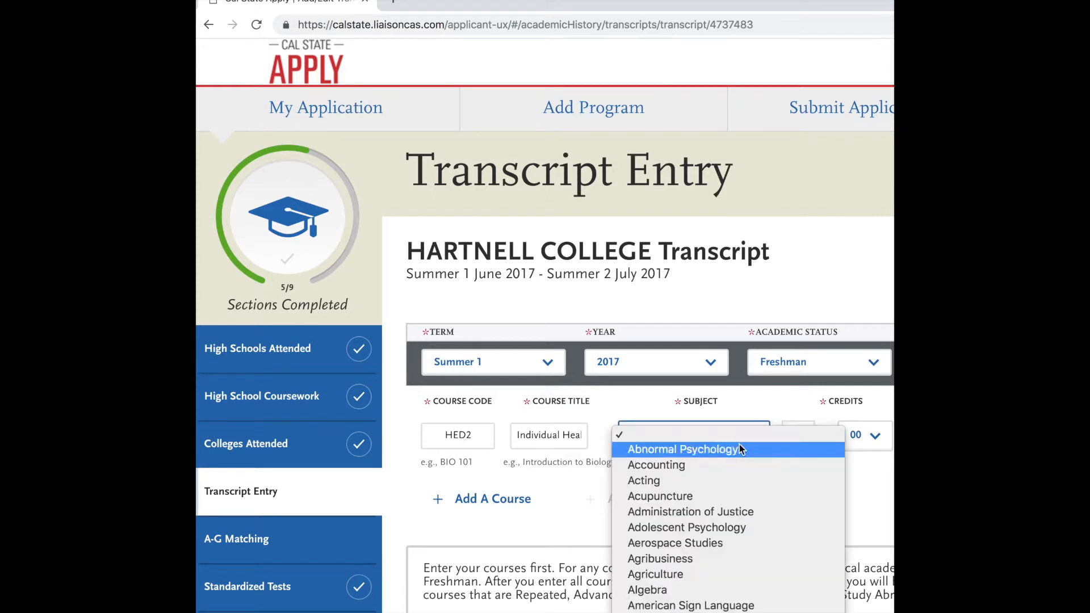
scroll(683, 573, down, 3)
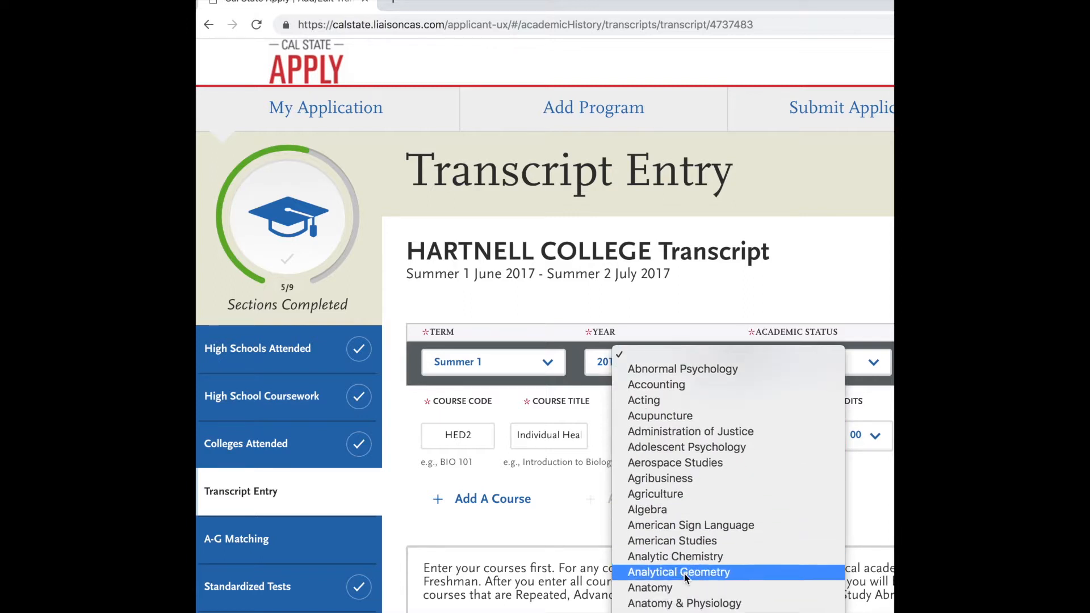
scroll(683, 573, down, 4)
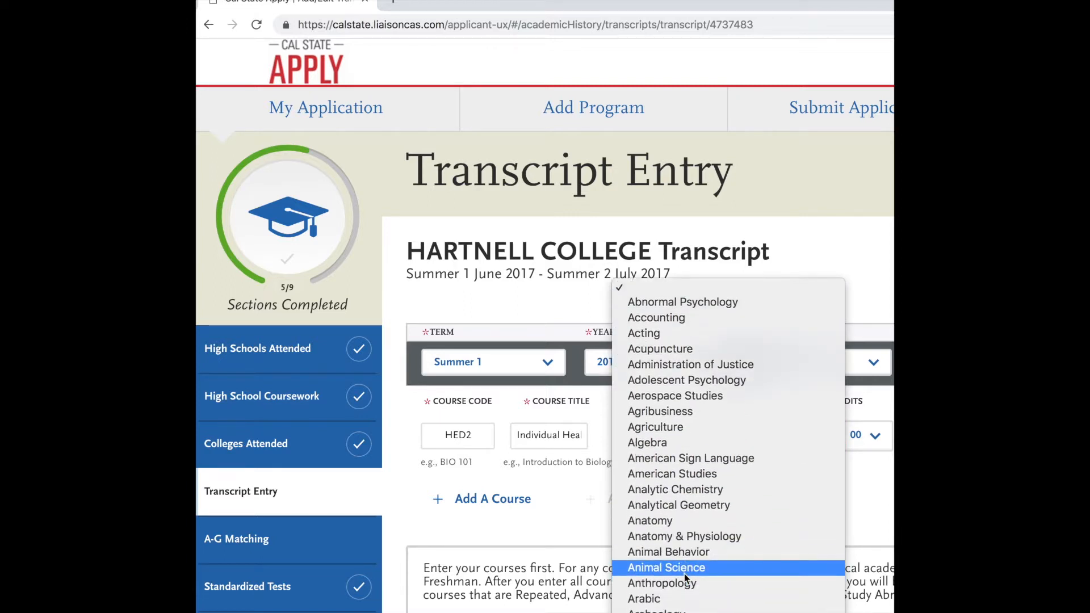
scroll(685, 576, down, 5)
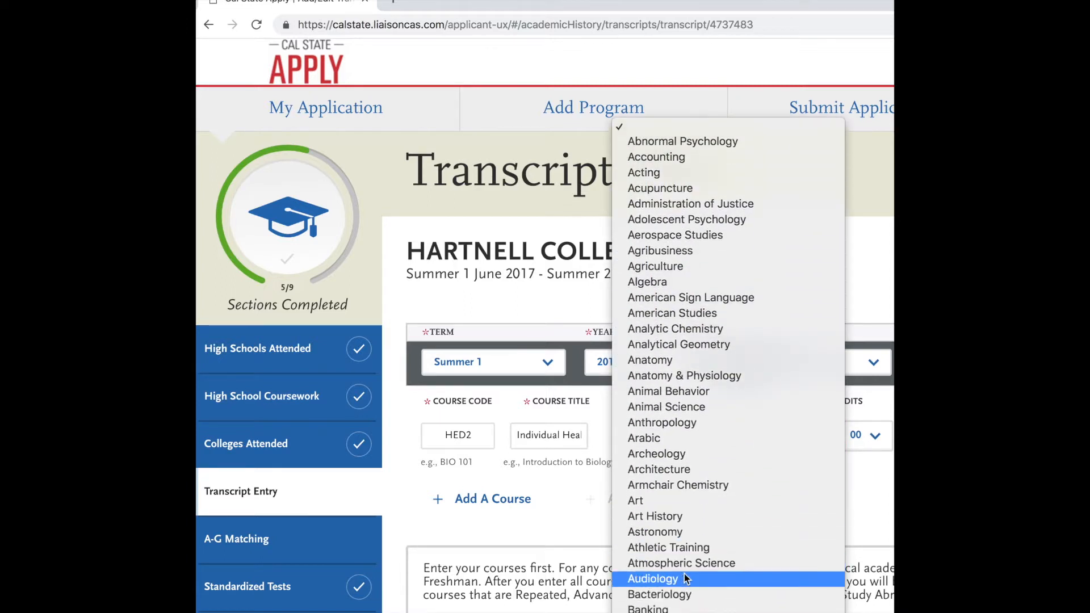
scroll(685, 578, down, 7)
scroll(683, 574, down, 6)
scroll(683, 573, down, 15)
scroll(684, 574, down, 20)
scroll(684, 576, down, 20)
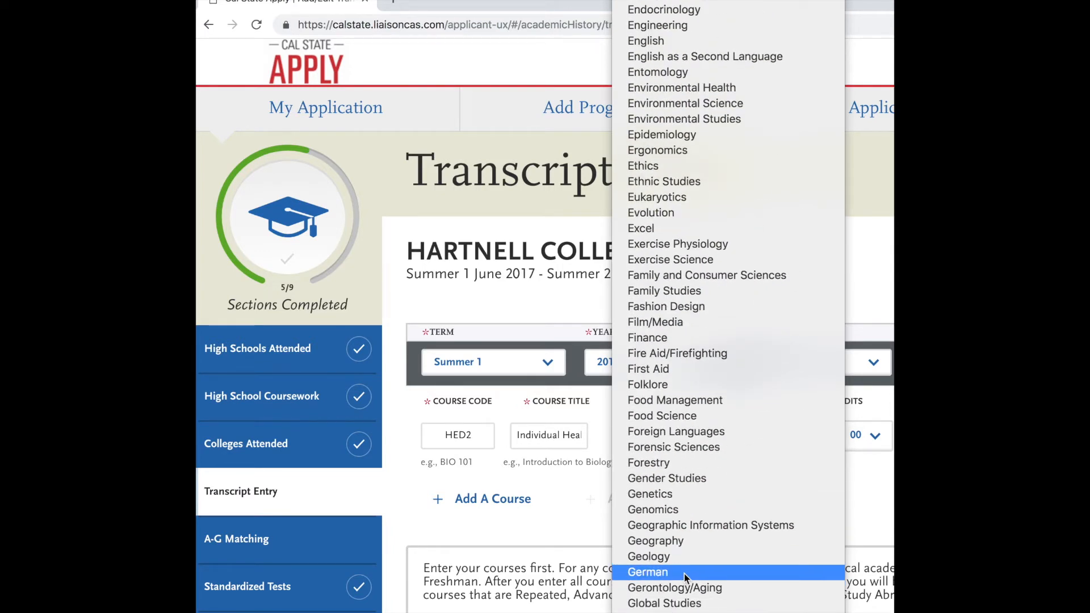
scroll(684, 573, up, 2)
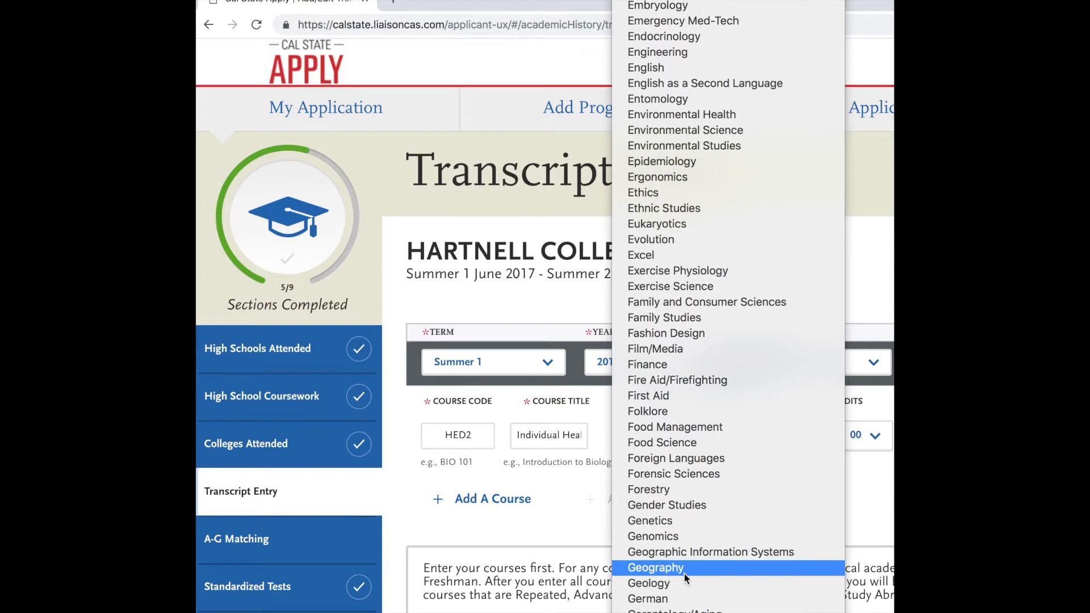
scroll(684, 573, down, 10)
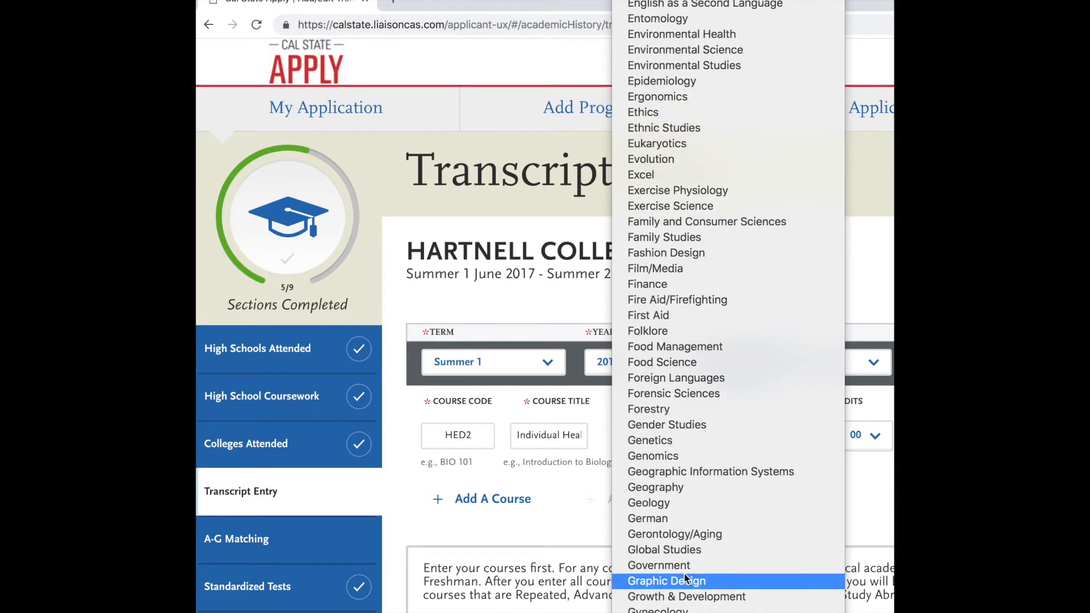
click(685, 561)
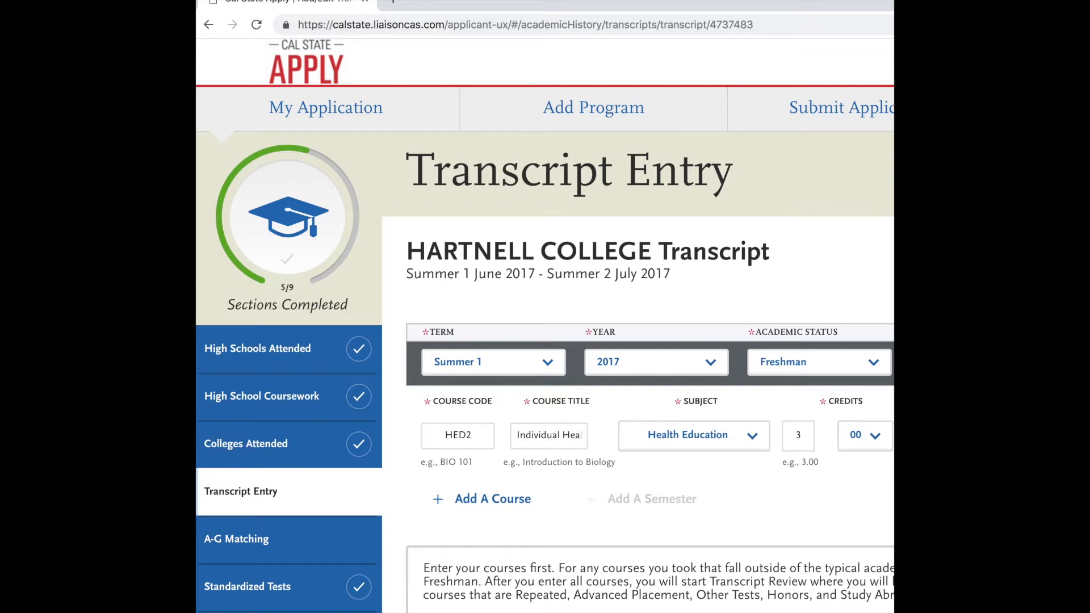
Look over the Hartnell College transcript and go to the A-G Matching section.
scroll(545, 326, down, 2)
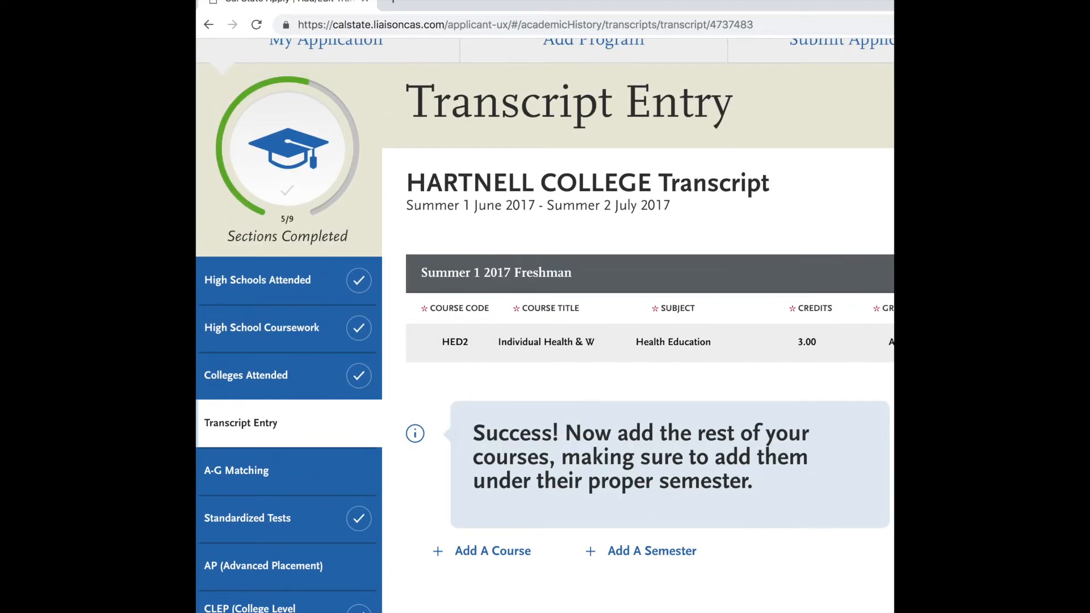
scroll(782, 508, down, 2)
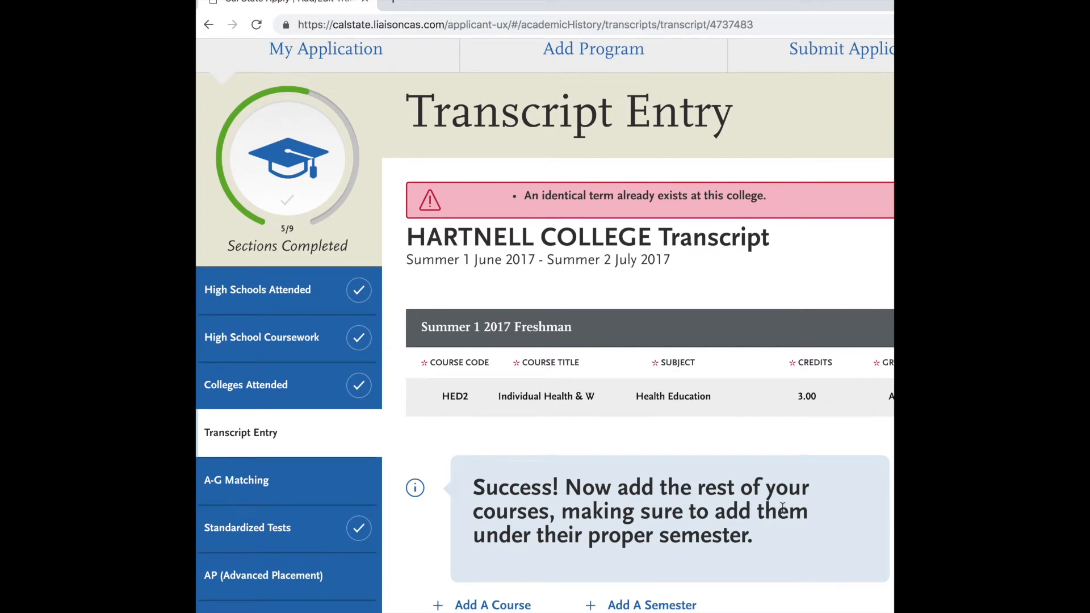
scroll(592, 492, down, 2)
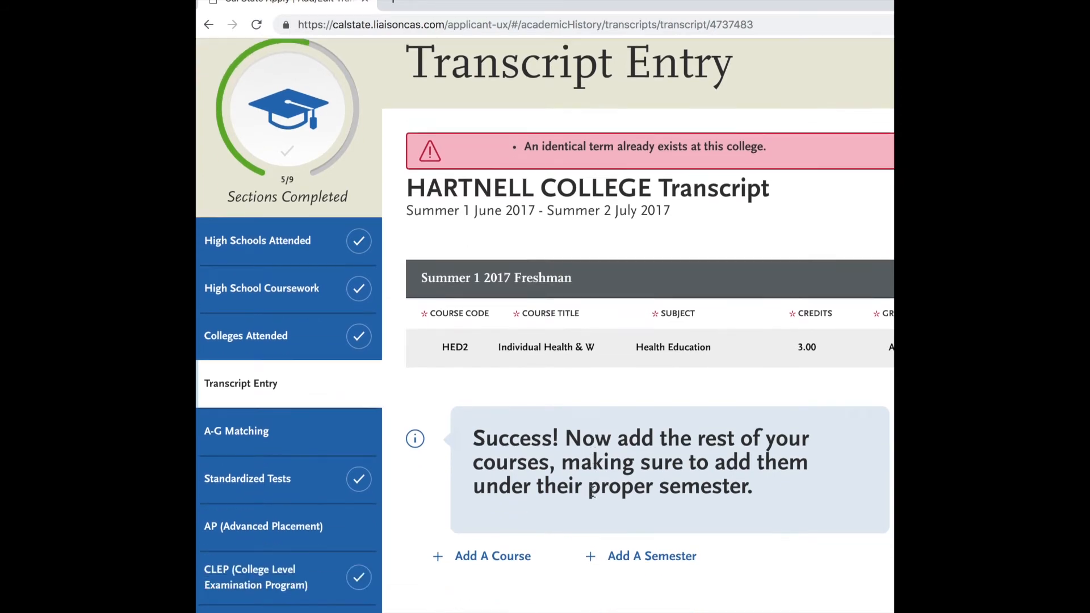
scroll(621, 481, down, 2)
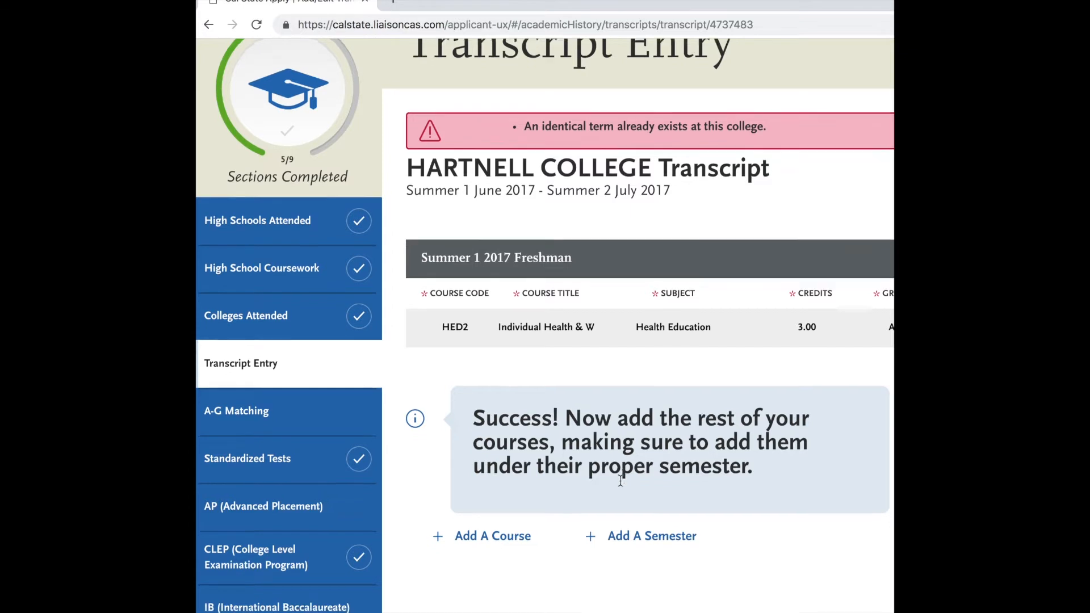
scroll(621, 501, down, 2)
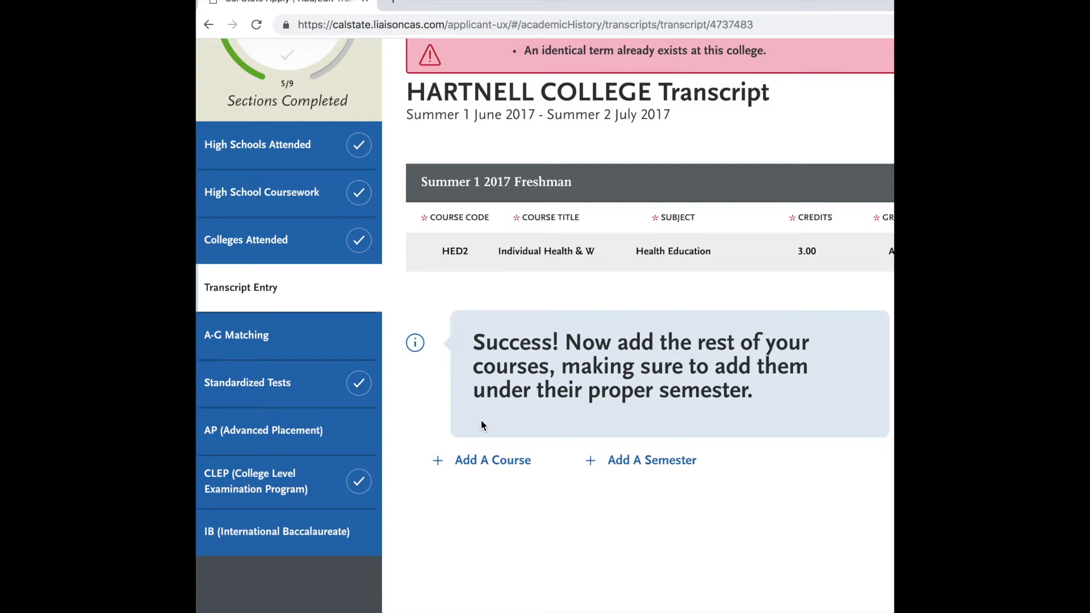
click(309, 334)
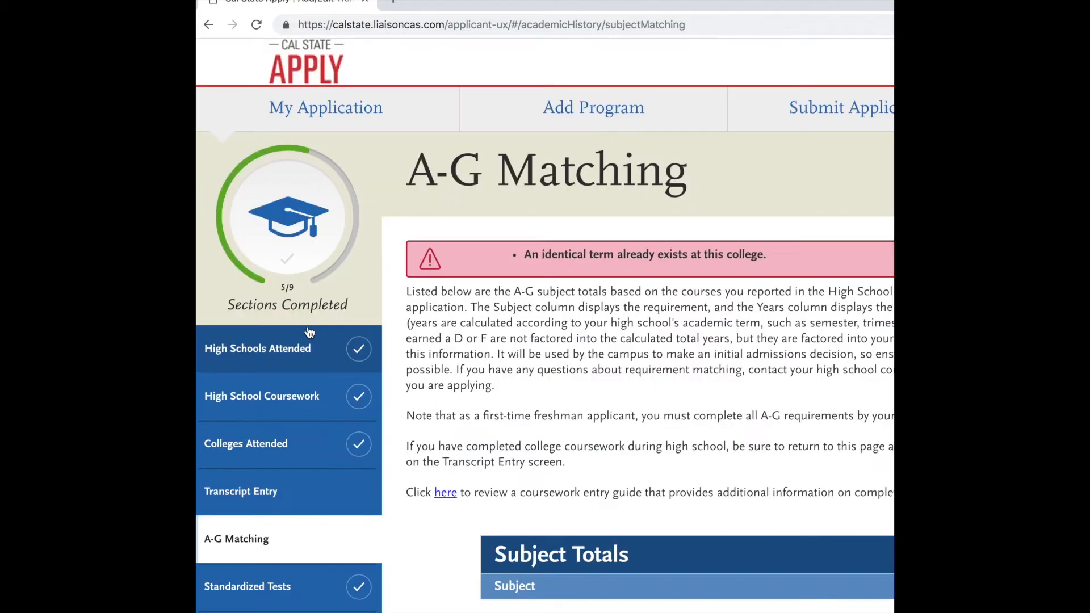
Review the A-G subject totals and start updating the A-G courses.
scroll(544, 413, down, 5)
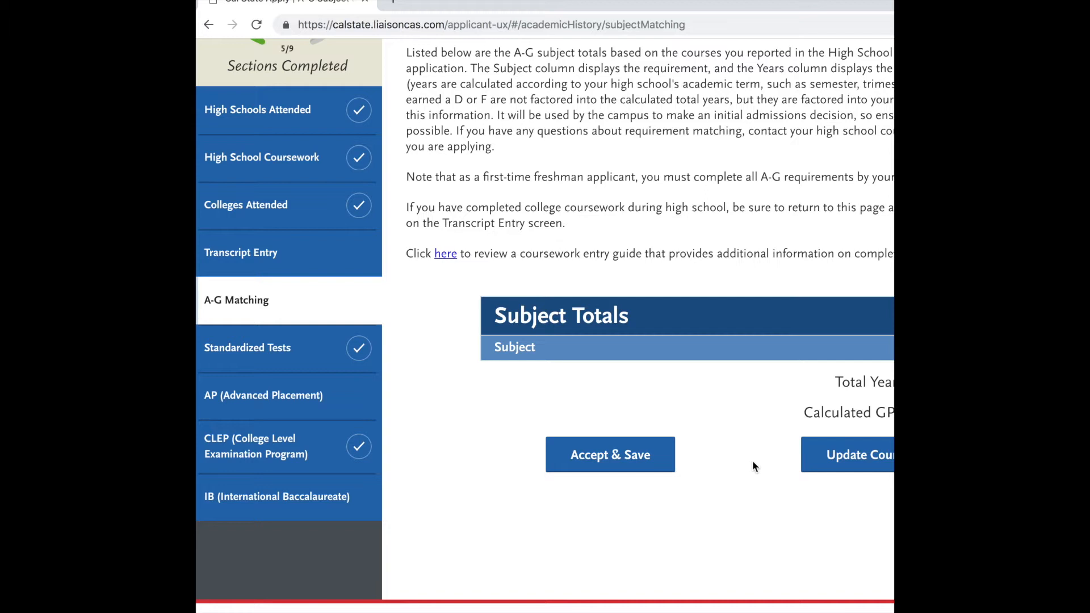
scroll(751, 460, down, 3)
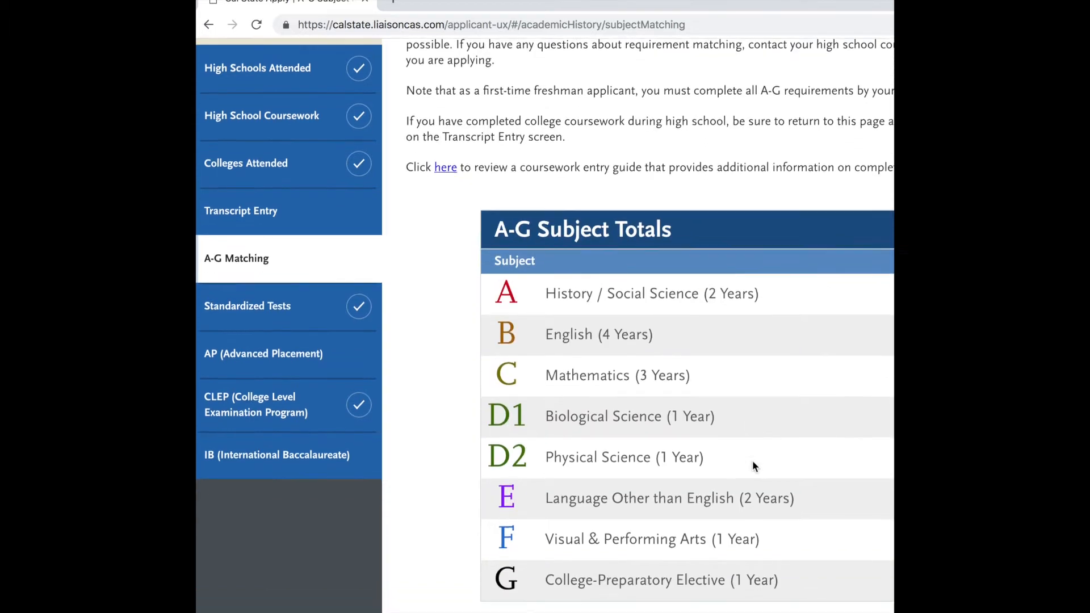
scroll(789, 516, down, 1)
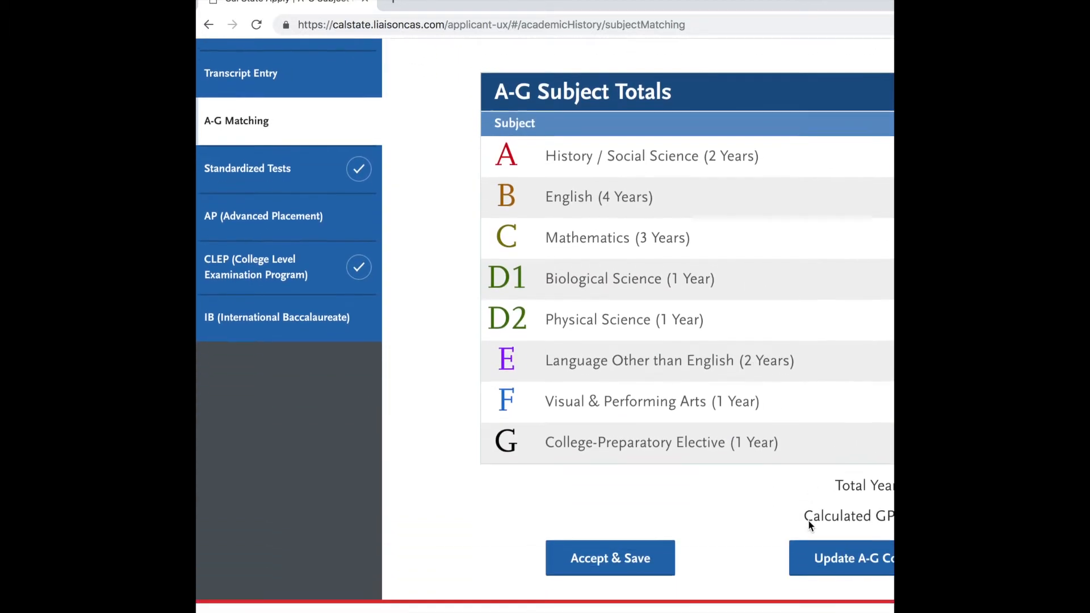
click(862, 557)
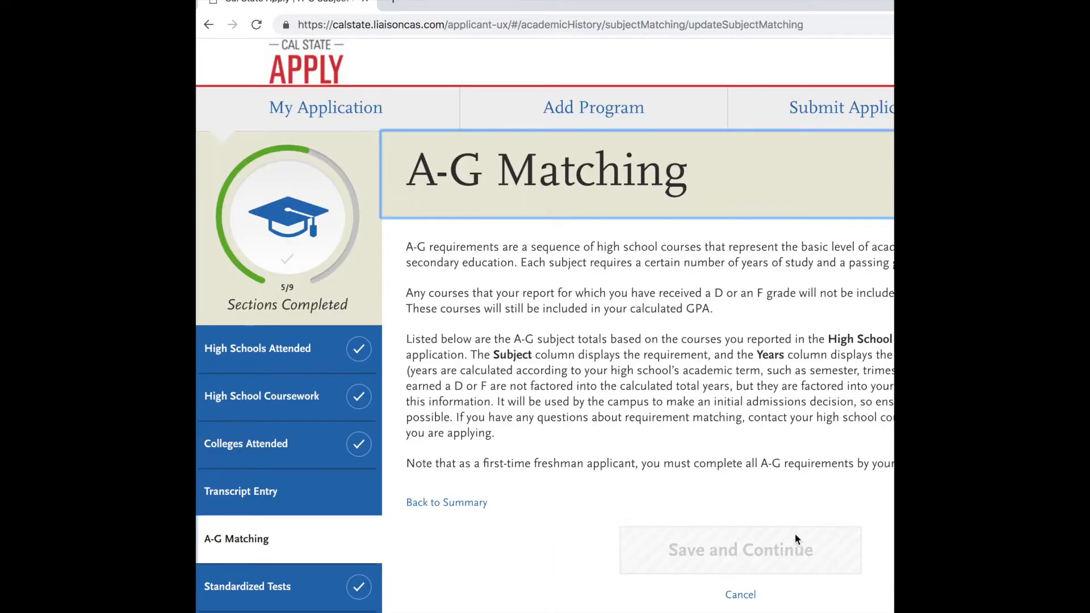
Examine the A-G Matching instructions and the courses listed by grade for matching.
scroll(795, 538, down, 5)
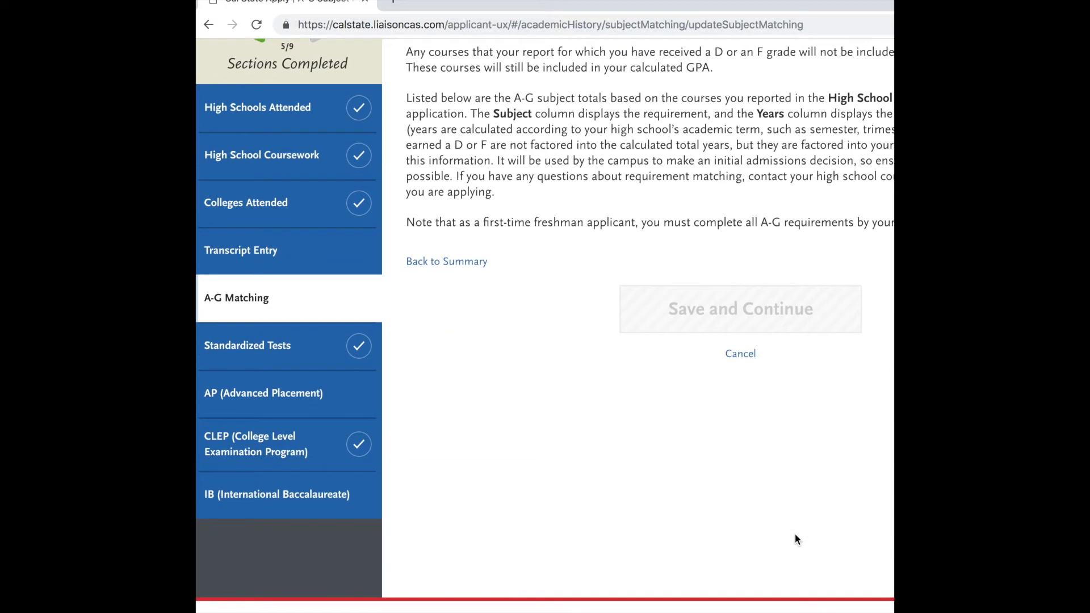
scroll(796, 539, up, 3)
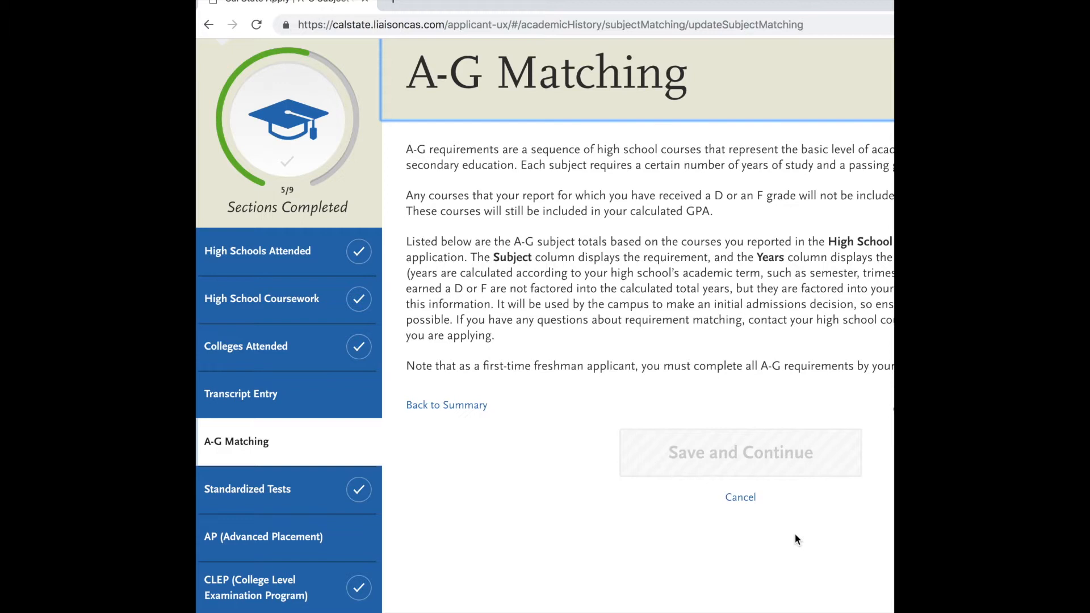
scroll(795, 540, down, 3)
scroll(795, 539, up, 5)
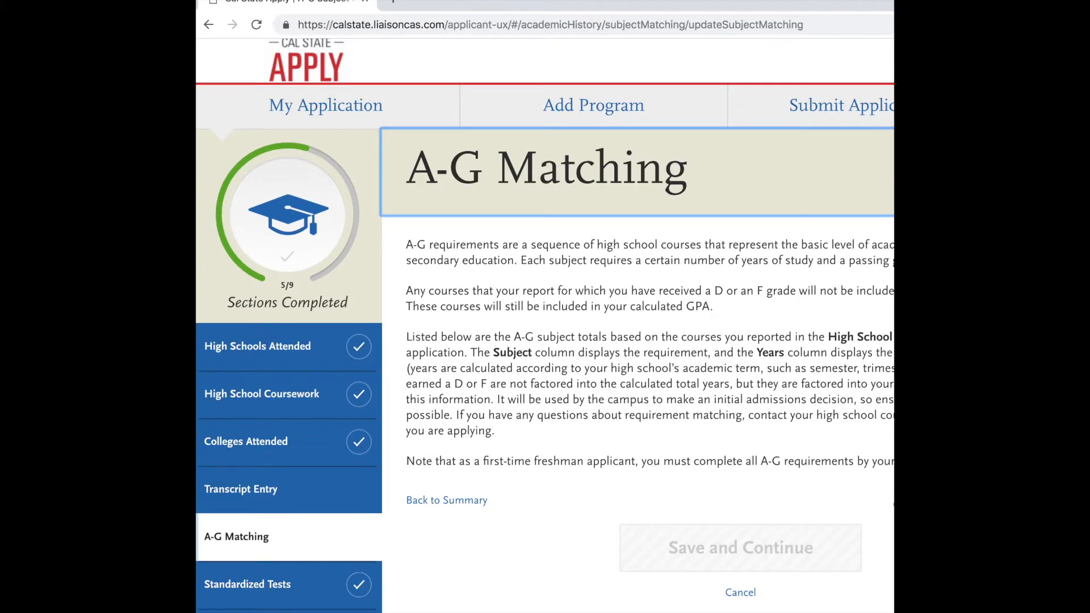
scroll(858, 520, down, 4)
scroll(857, 520, down, 1)
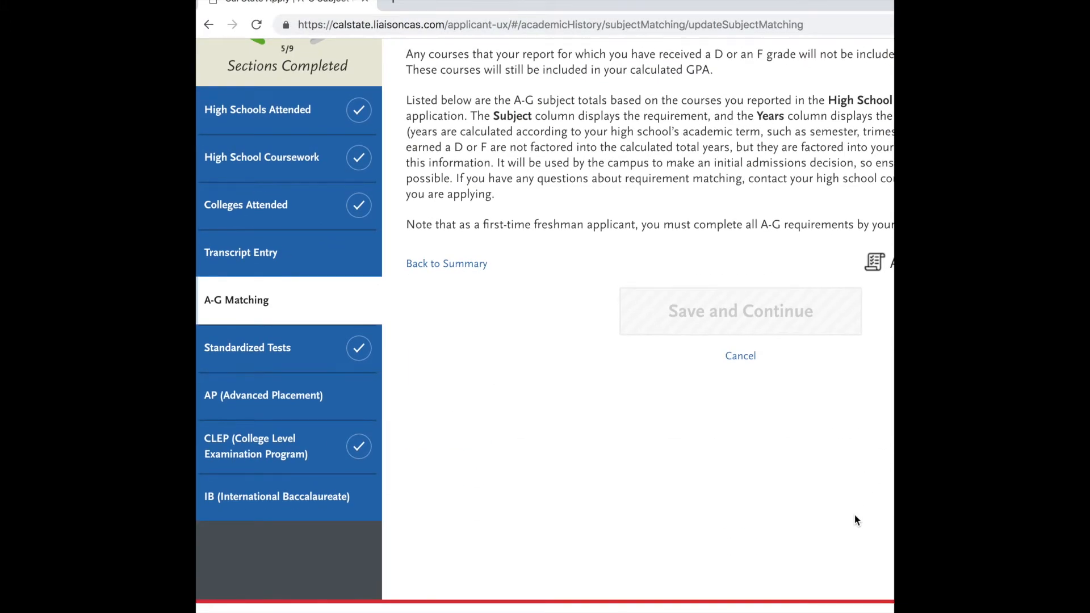
scroll(857, 520, down, 2)
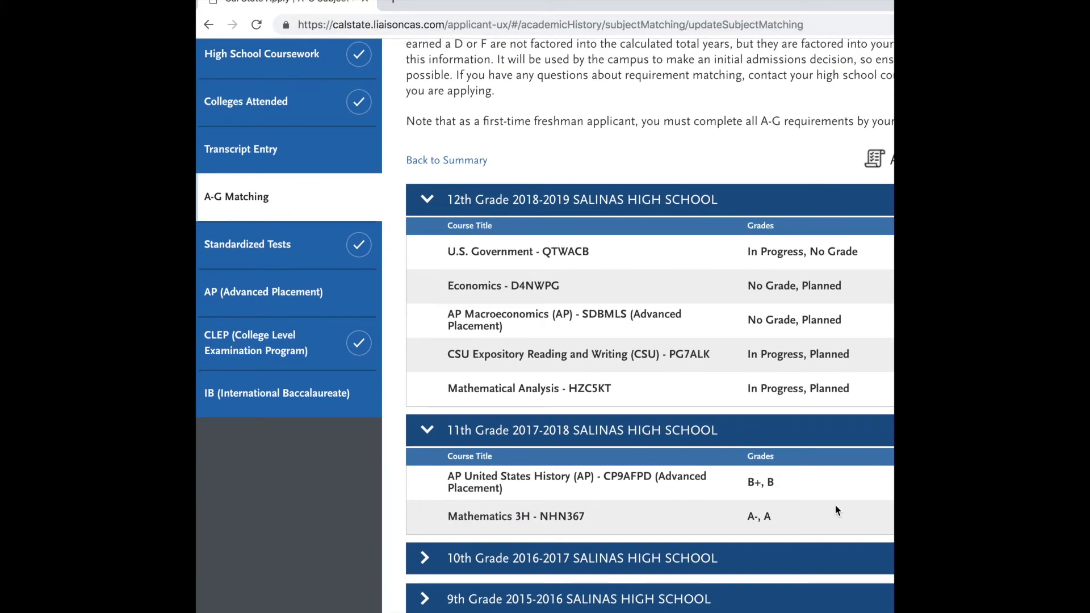
scroll(836, 506, down, 3)
scroll(836, 505, down, 1)
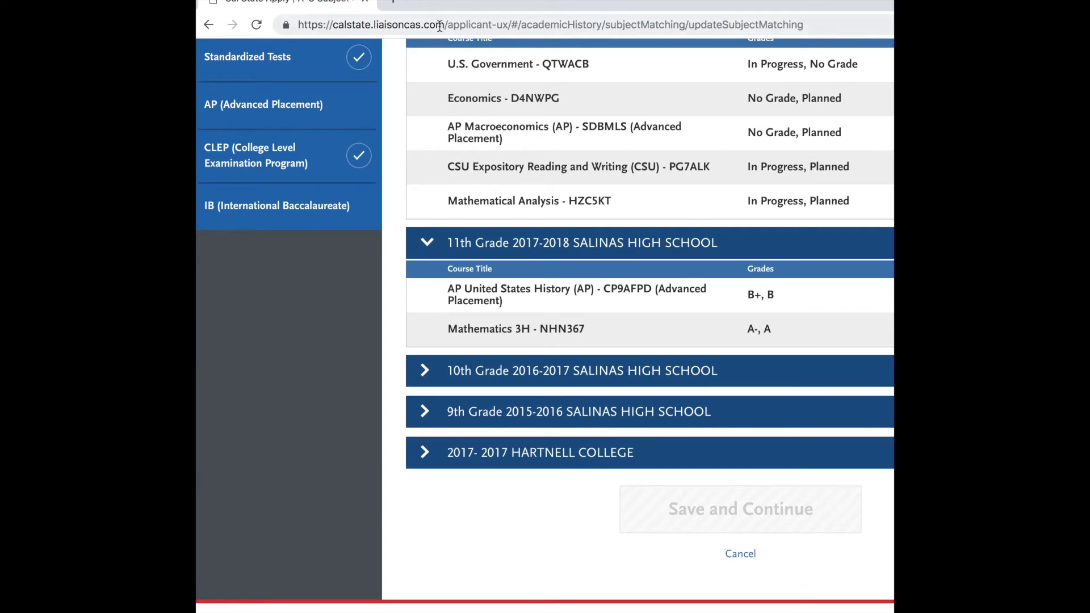
Restore the smaller browser window and expand the course lists for 12th through 9th grade and Hartnell College.
mouse_move(328, 1)
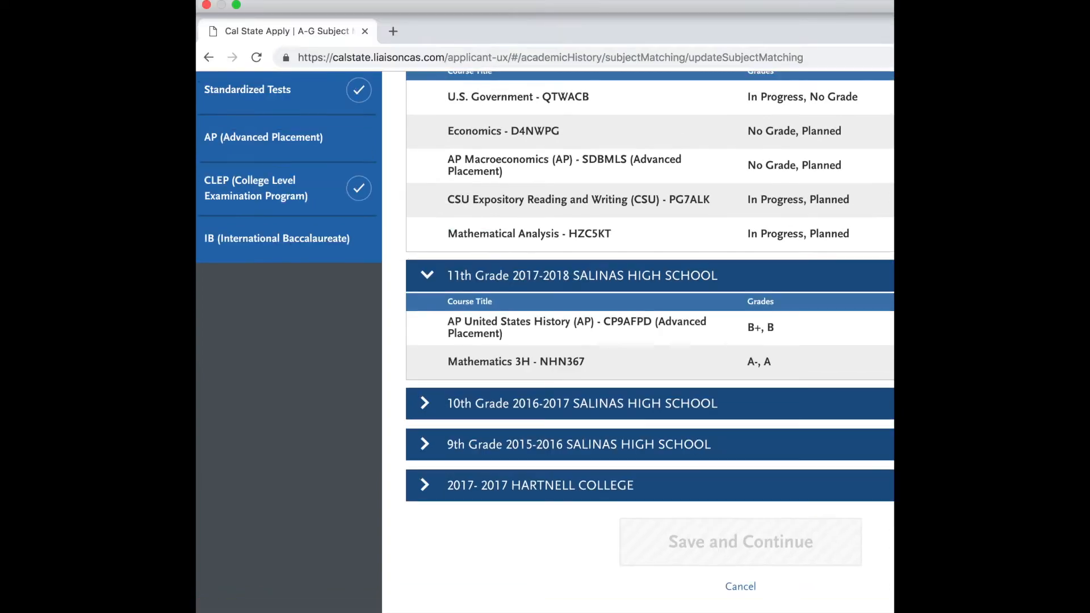
click(237, 5)
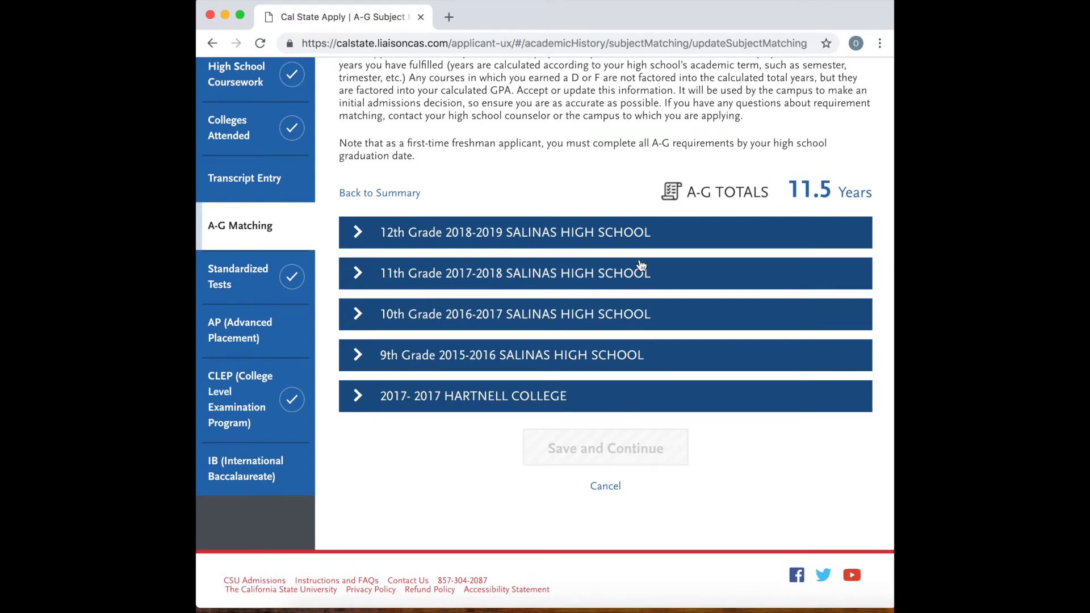
click(644, 239)
click(604, 457)
scroll(599, 528, down, 2)
click(596, 457)
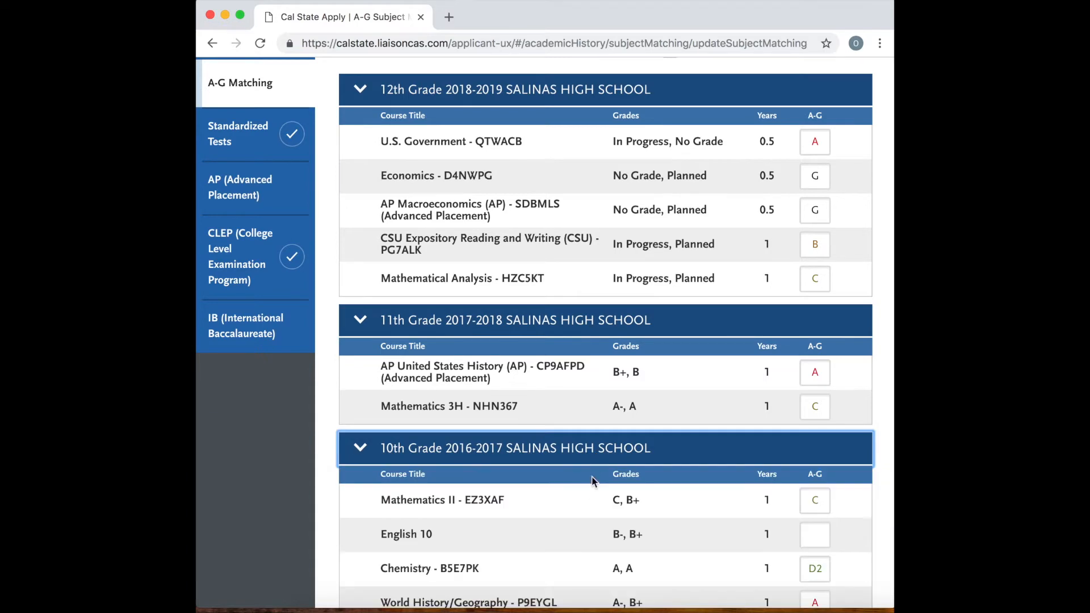
scroll(588, 489, down, 3)
click(573, 526)
scroll(572, 526, down, 3)
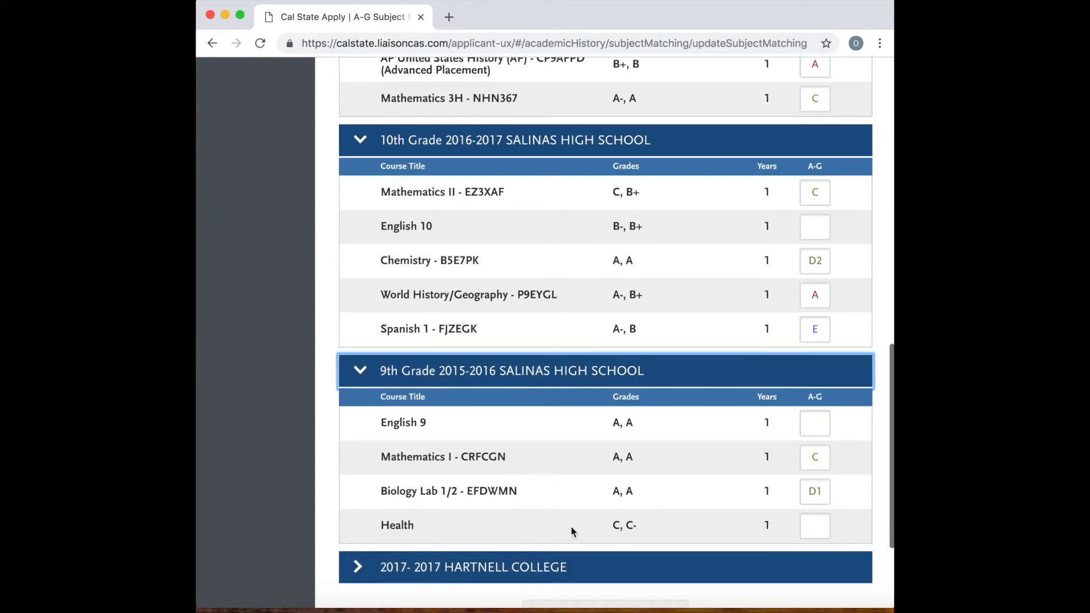
click(562, 567)
scroll(583, 457, down, 4)
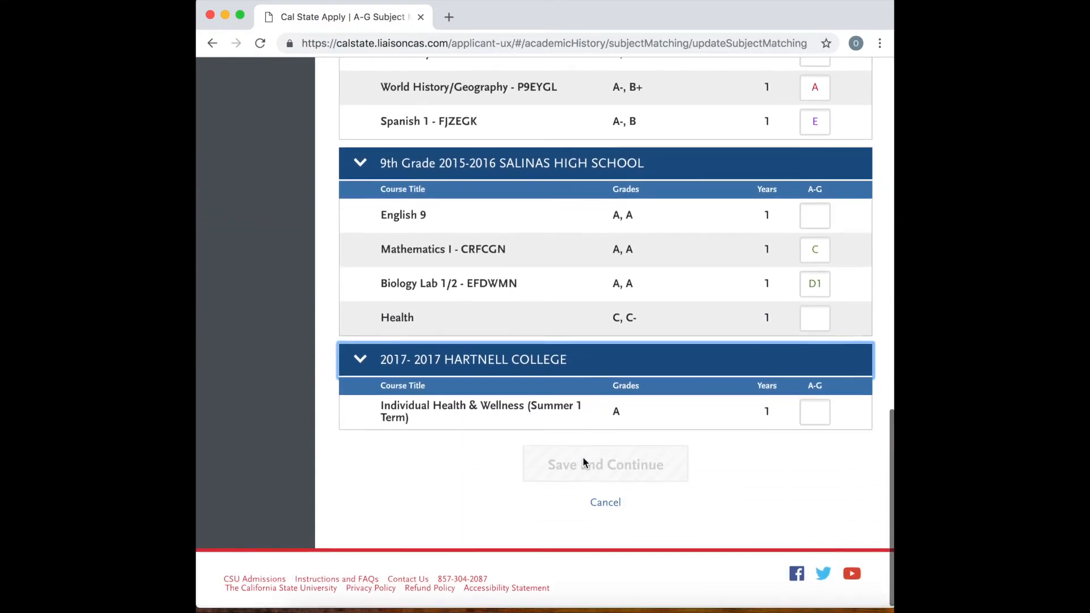
Assign A-G category G to Hartnell's Individual Health & Wellness course, save it and return to the summary.
click(816, 418)
text(G)
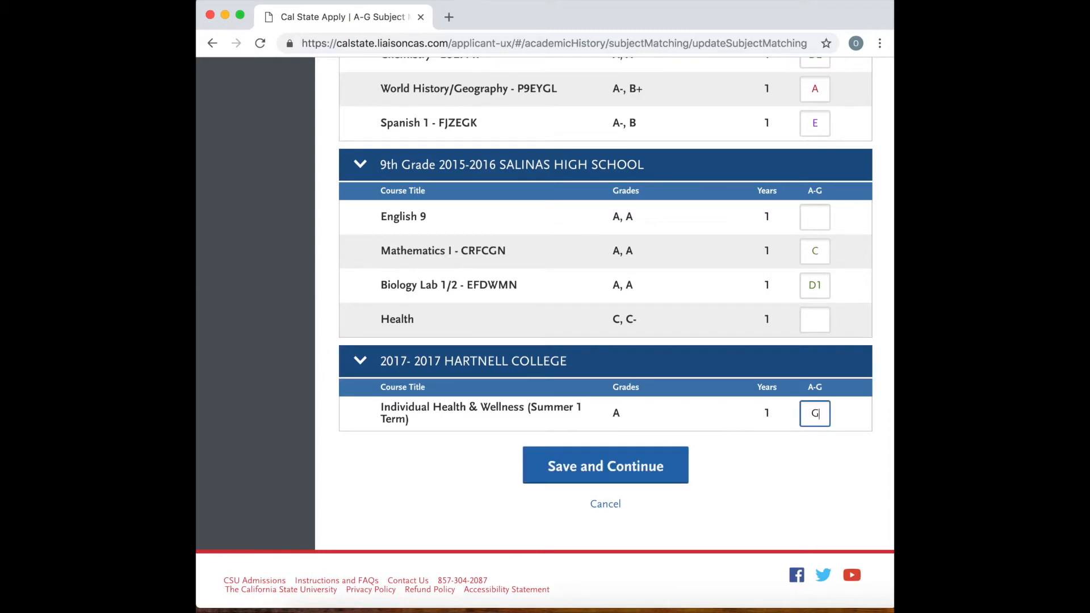
click(669, 468)
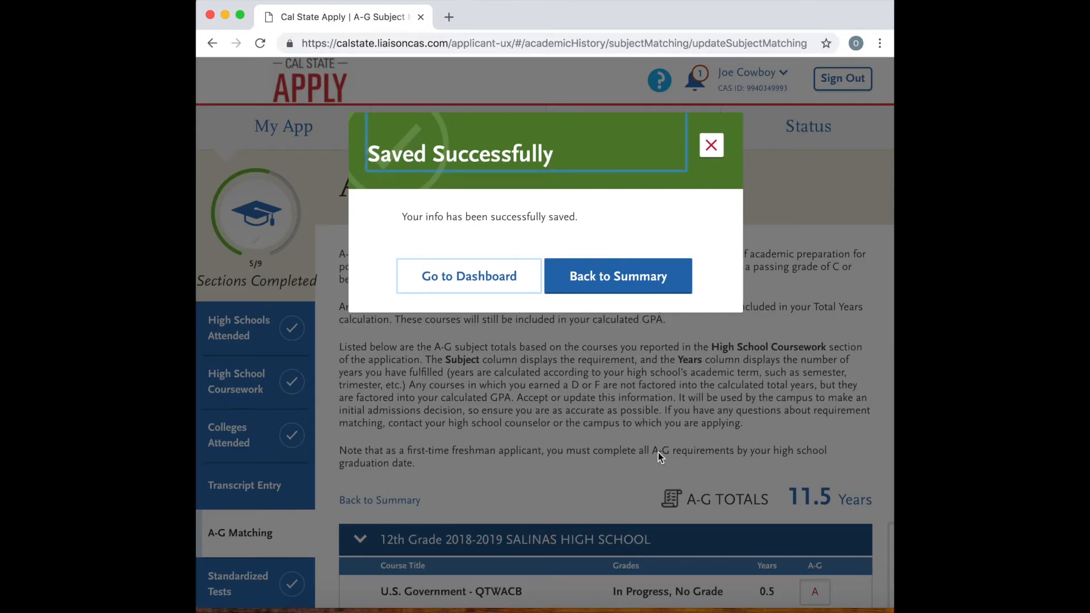
click(645, 280)
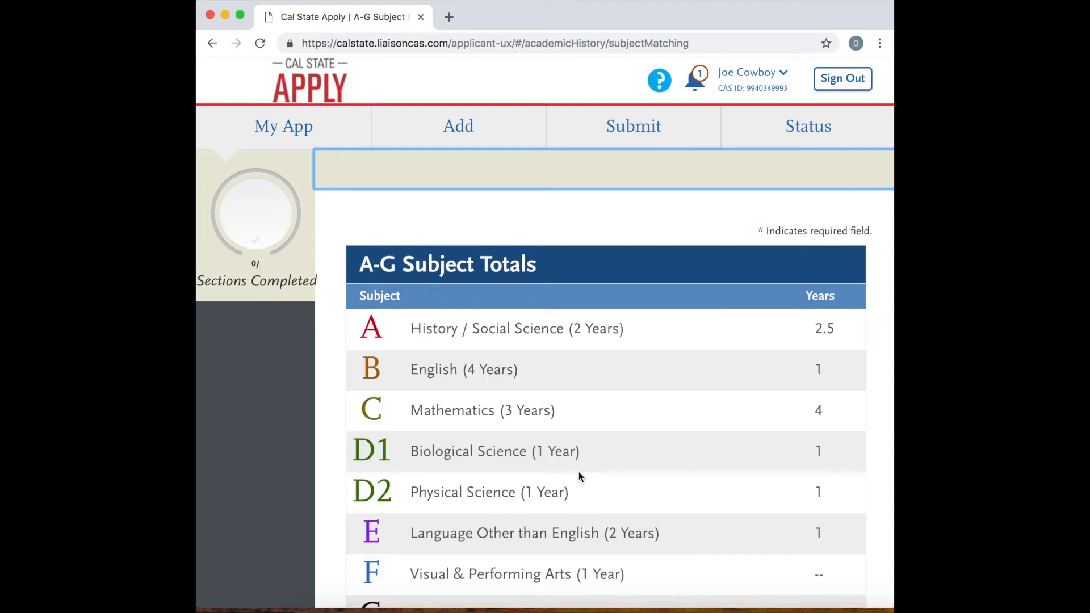
Review the updated A-G subject totals, then accept and save them.
scroll(579, 475, down, 5)
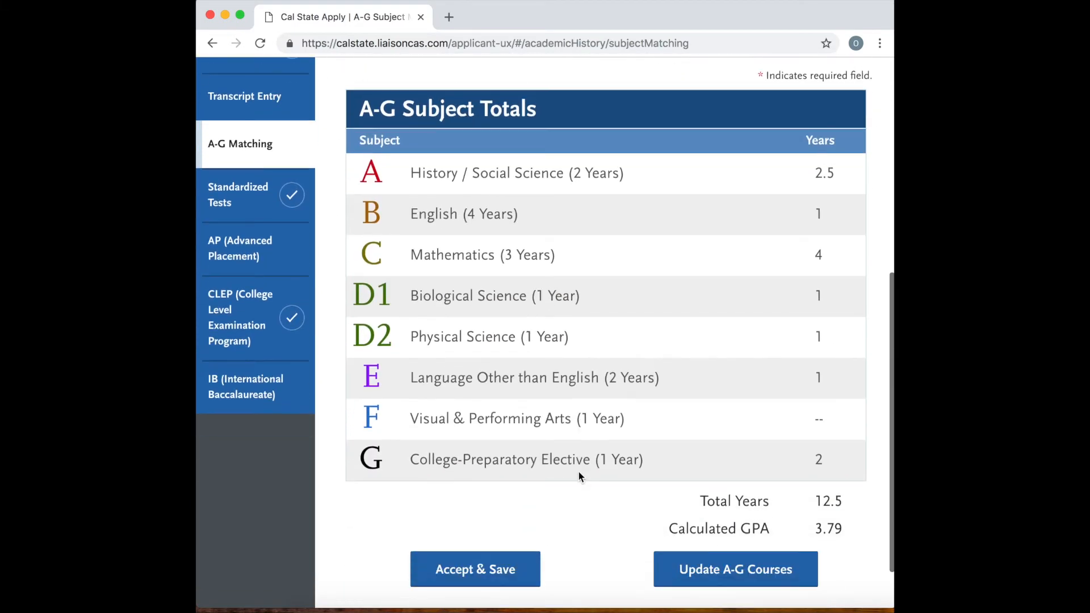
scroll(578, 472, down, 2)
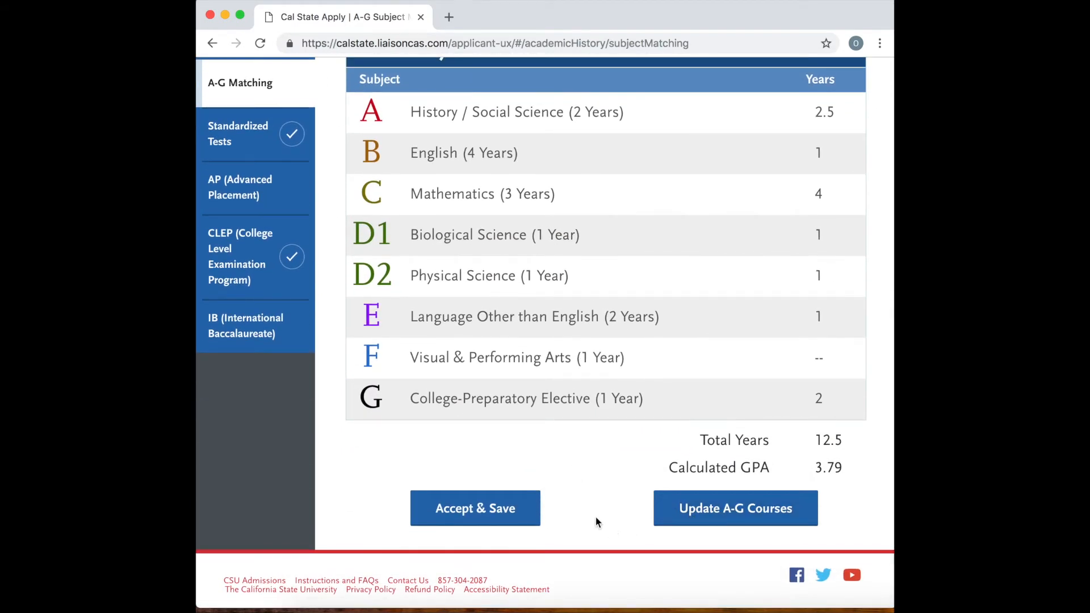
click(490, 510)
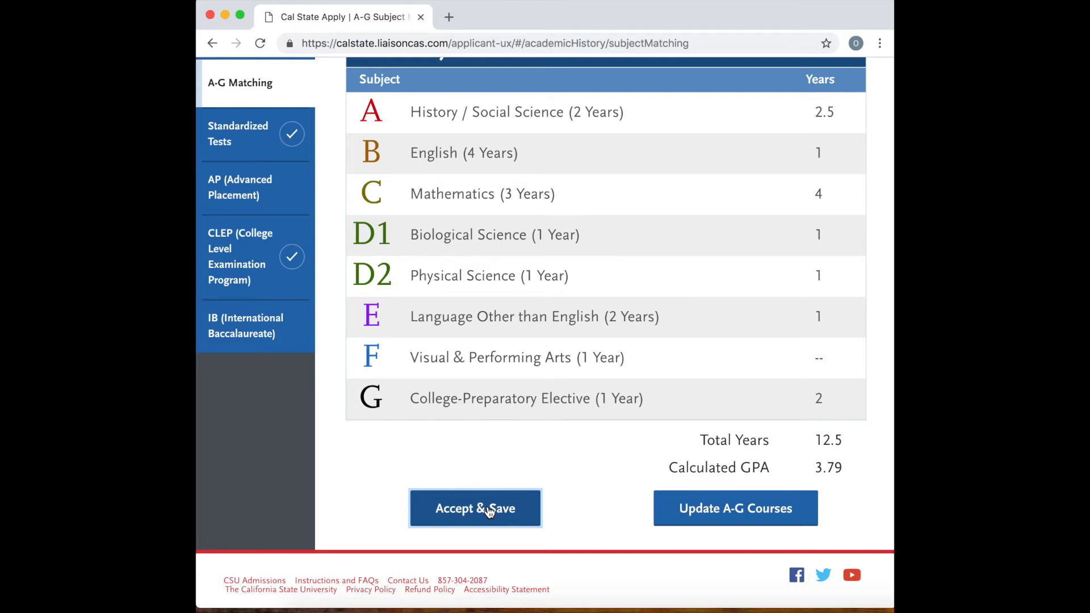
Accept and save the A-G subject totals and continue to the Standardized Tests section.
click(490, 511)
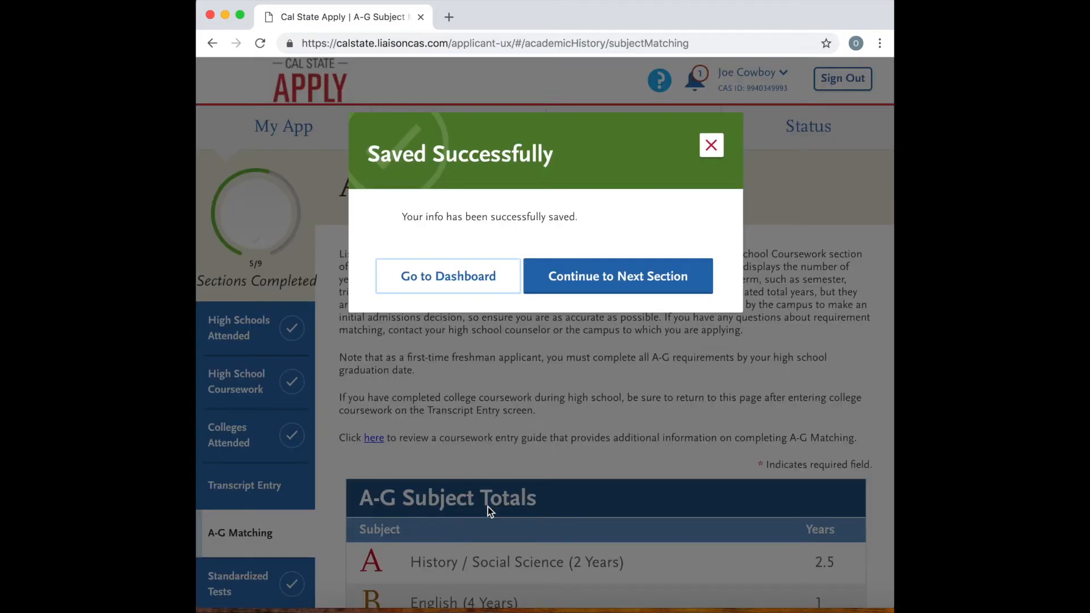
click(615, 286)
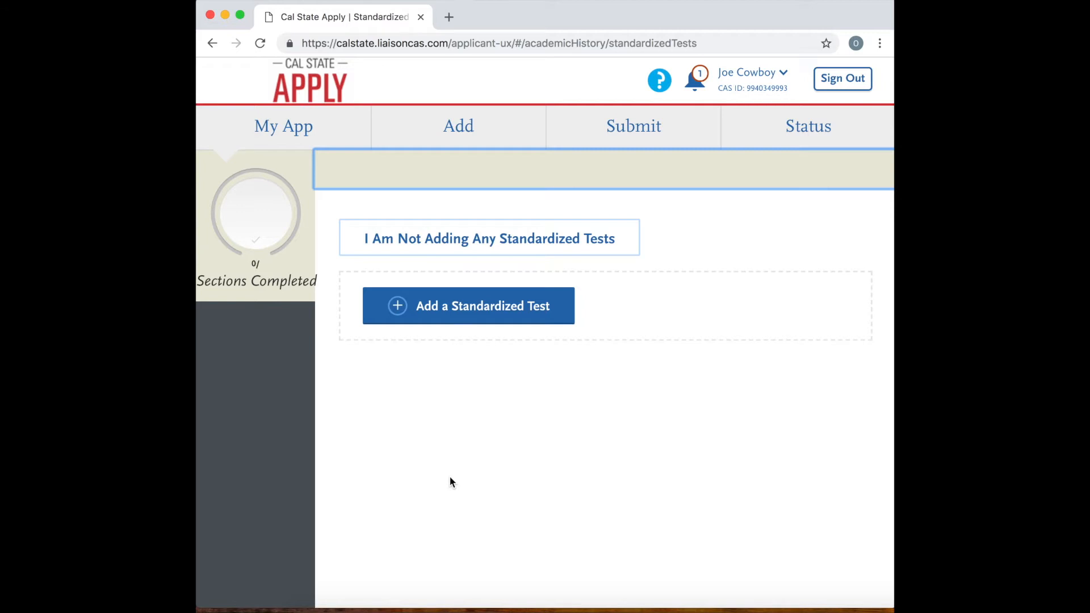
scroll(450, 482, down, 10)
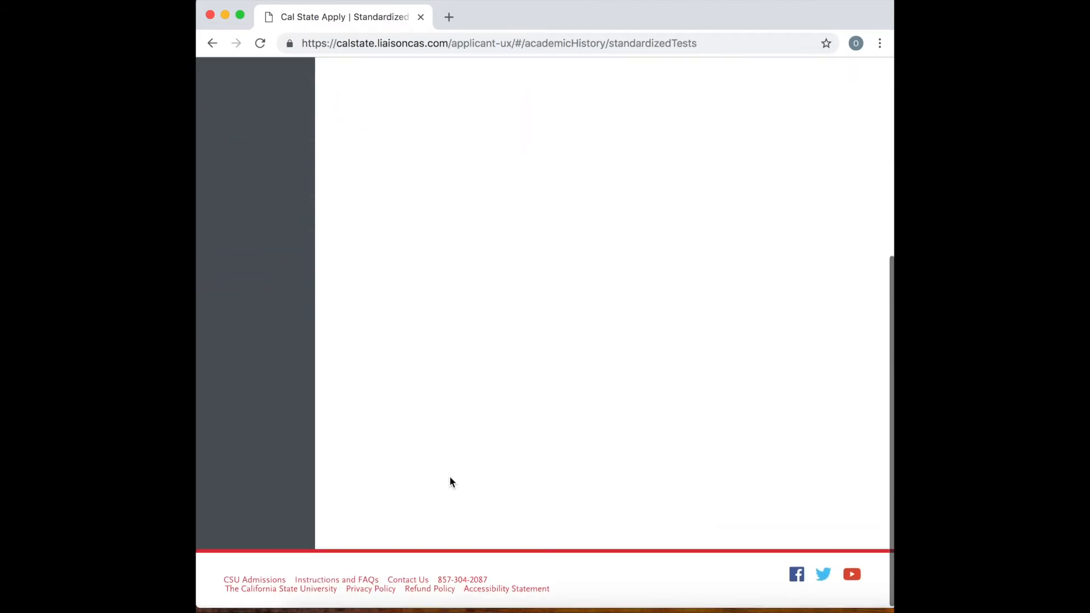
scroll(450, 482, up, 10)
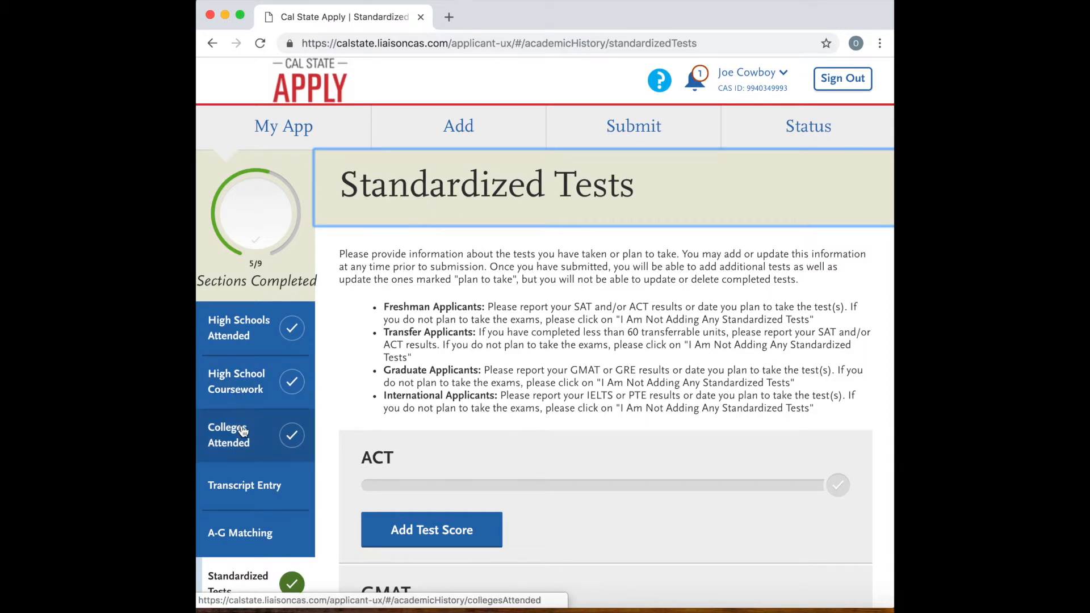
Examine the High School Coursework instructions and the courses entered for 12th through 9th grade at Salinas High School.
click(256, 379)
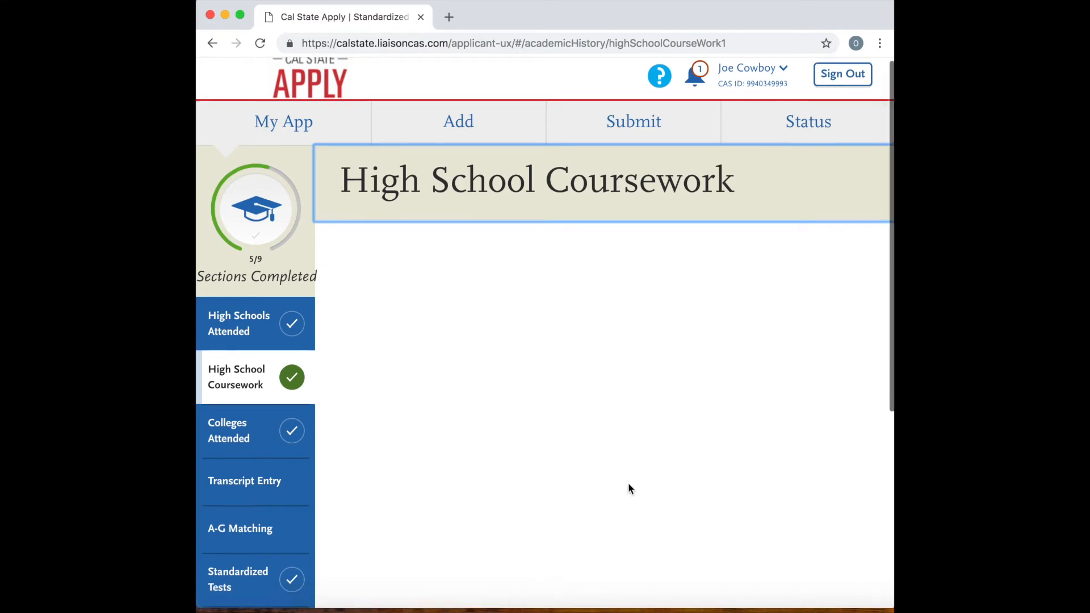
scroll(629, 487, down, 5)
scroll(628, 487, up, 5)
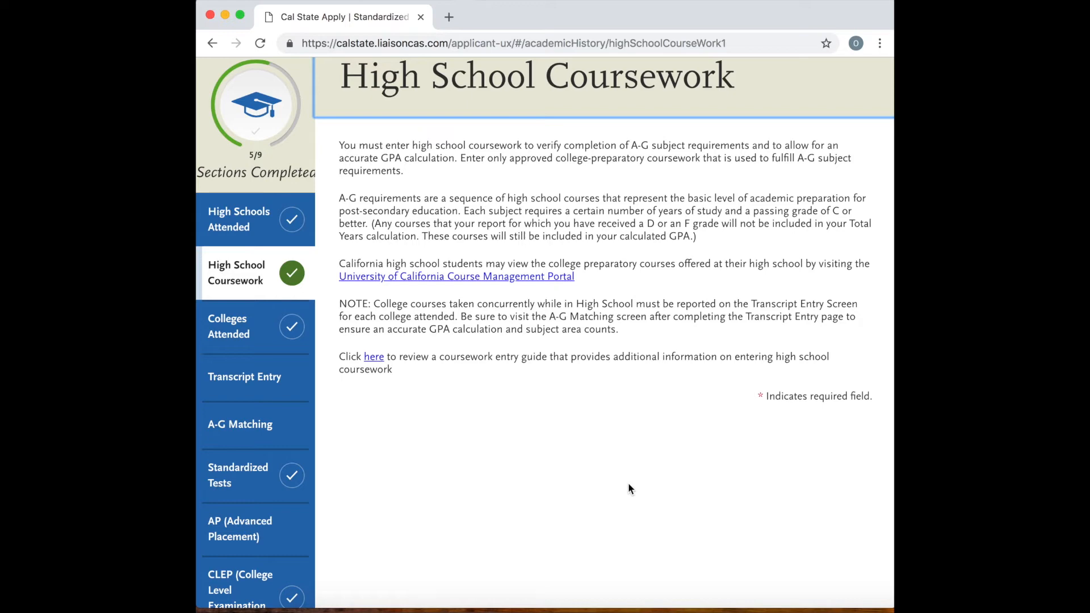
scroll(446, 439, down, 4)
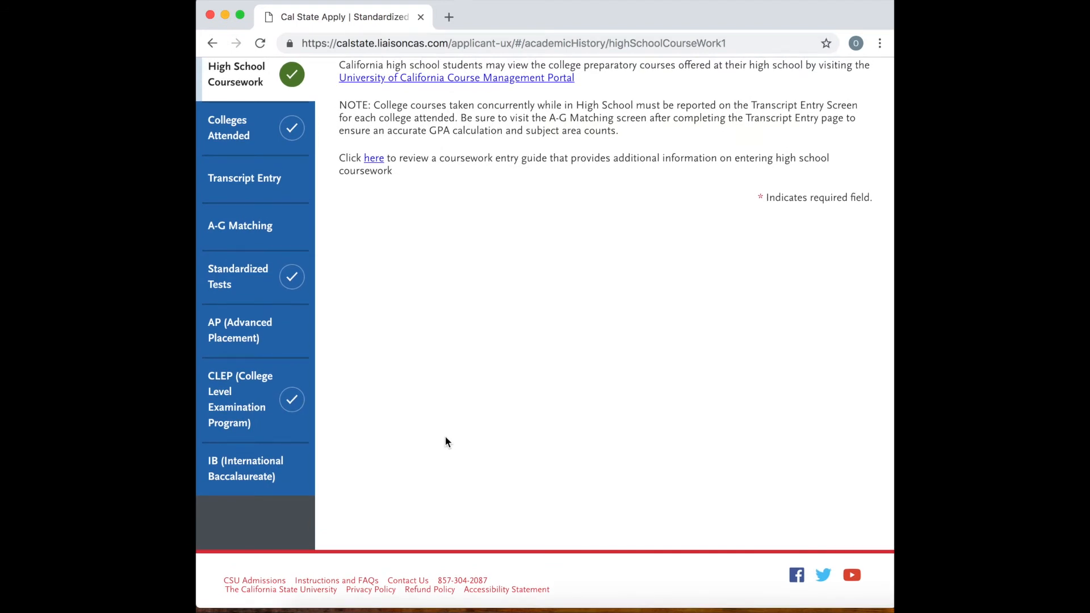
scroll(446, 437, up, 2)
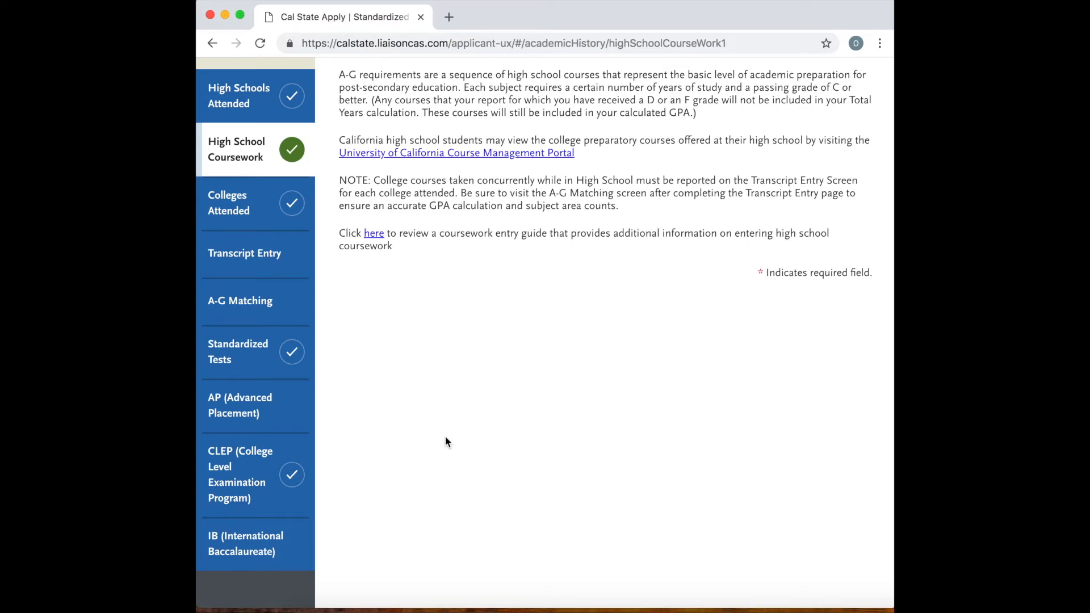
scroll(446, 441, down, 3)
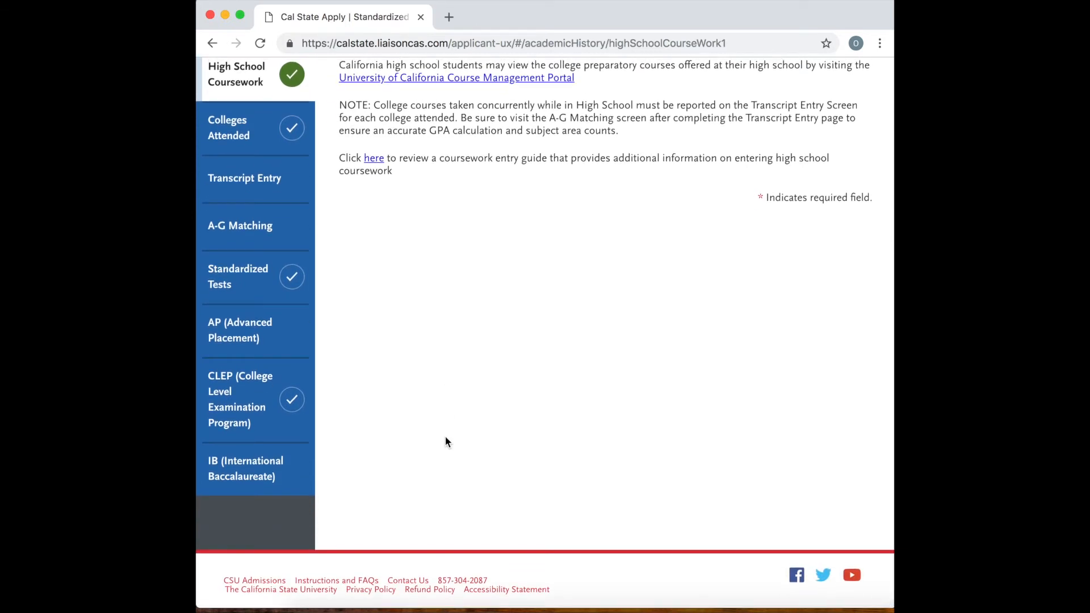
scroll(445, 442, down, 3)
scroll(445, 438, down, 2)
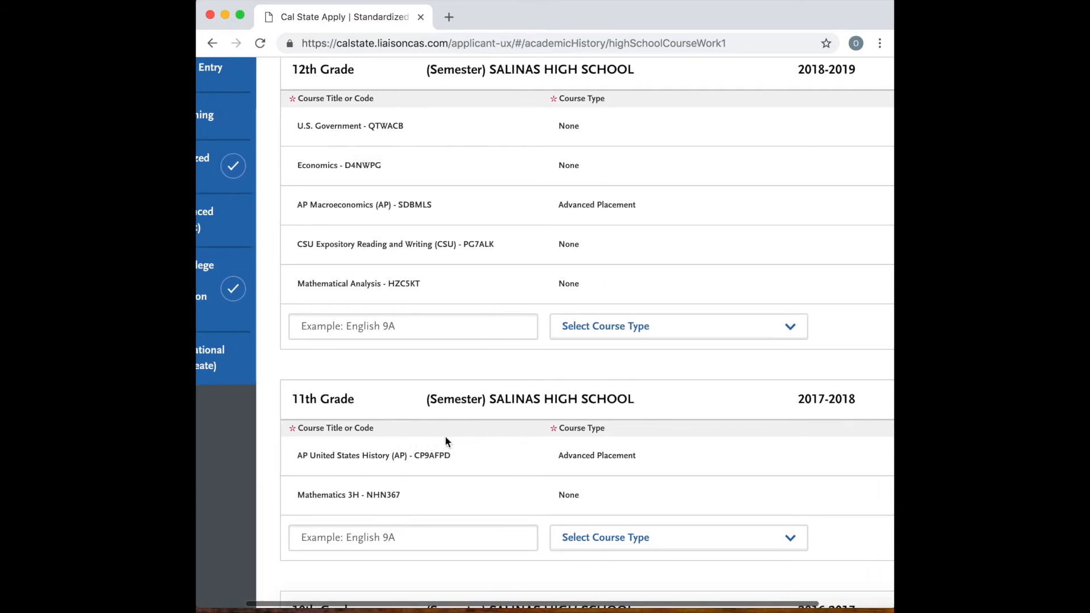
scroll(445, 441, up, 2)
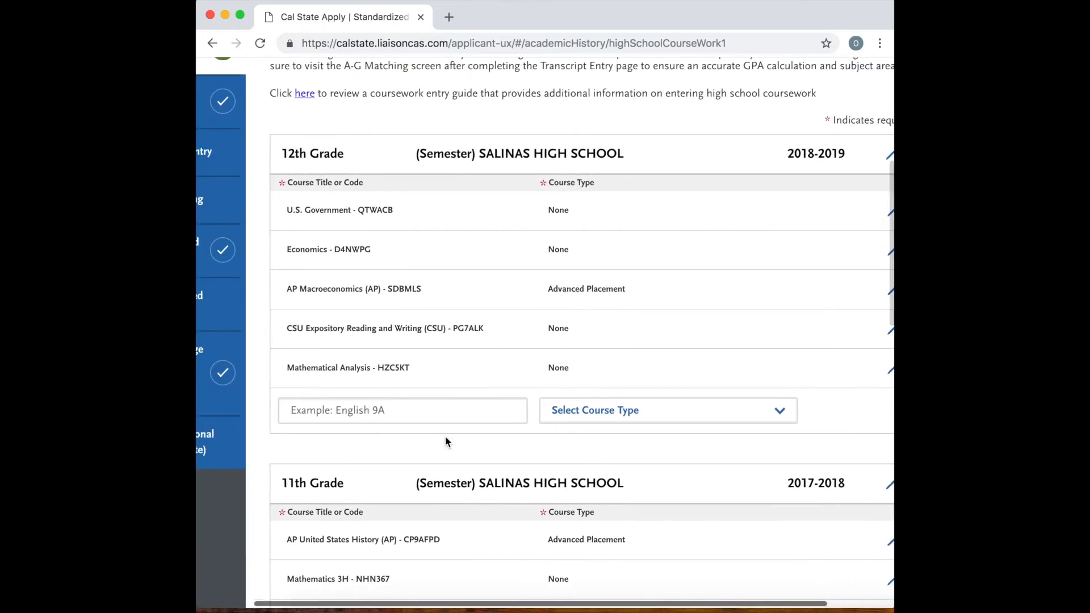
scroll(446, 439, down, 10)
scroll(446, 441, down, 5)
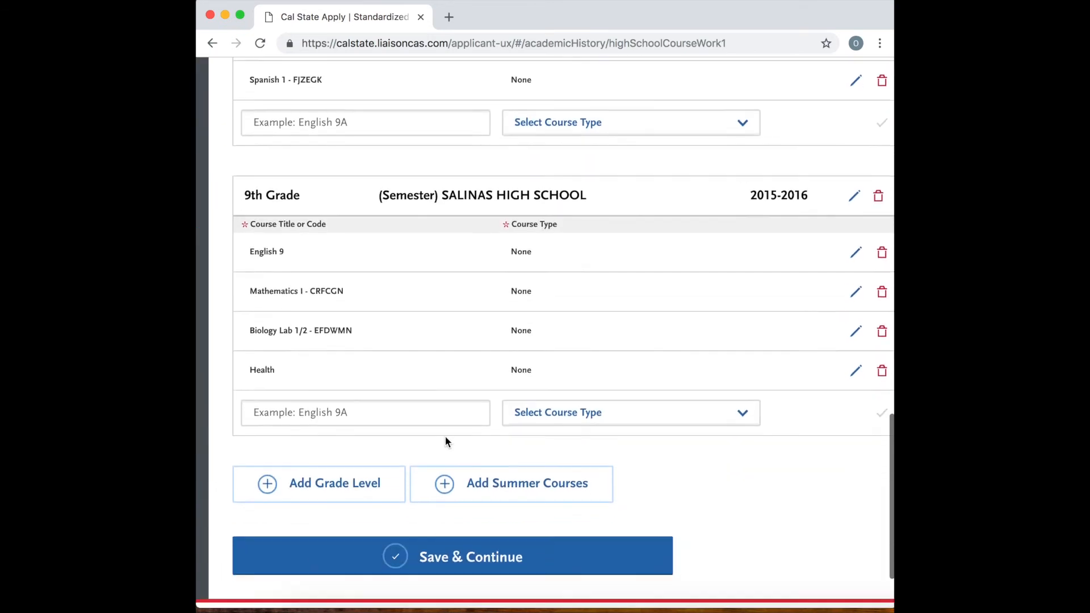
scroll(445, 441, left, 2)
scroll(445, 441, up, 4)
scroll(447, 442, up, 10)
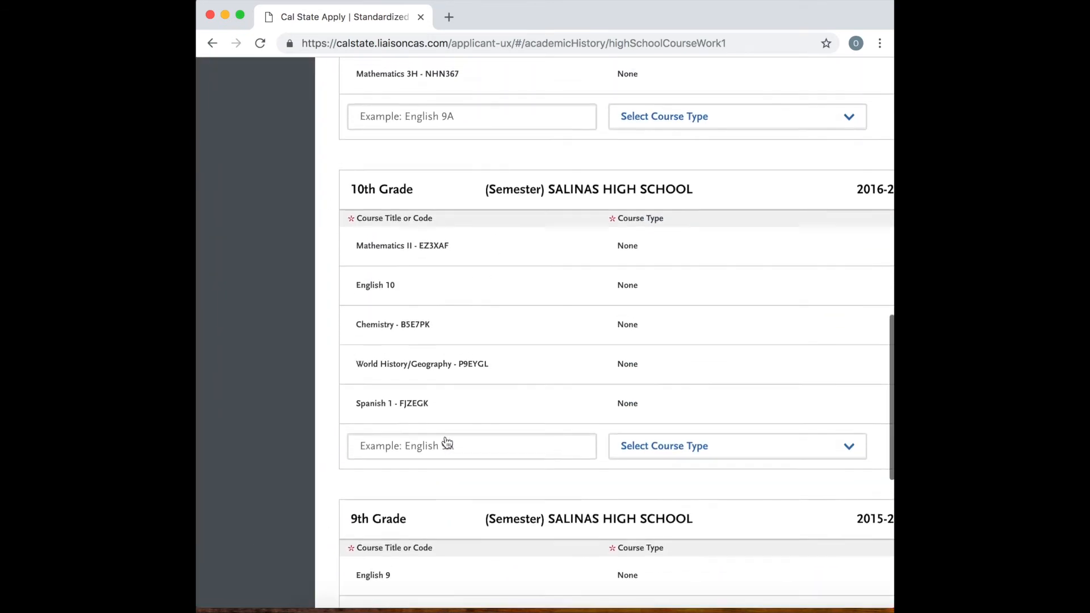
scroll(446, 440, up, 7)
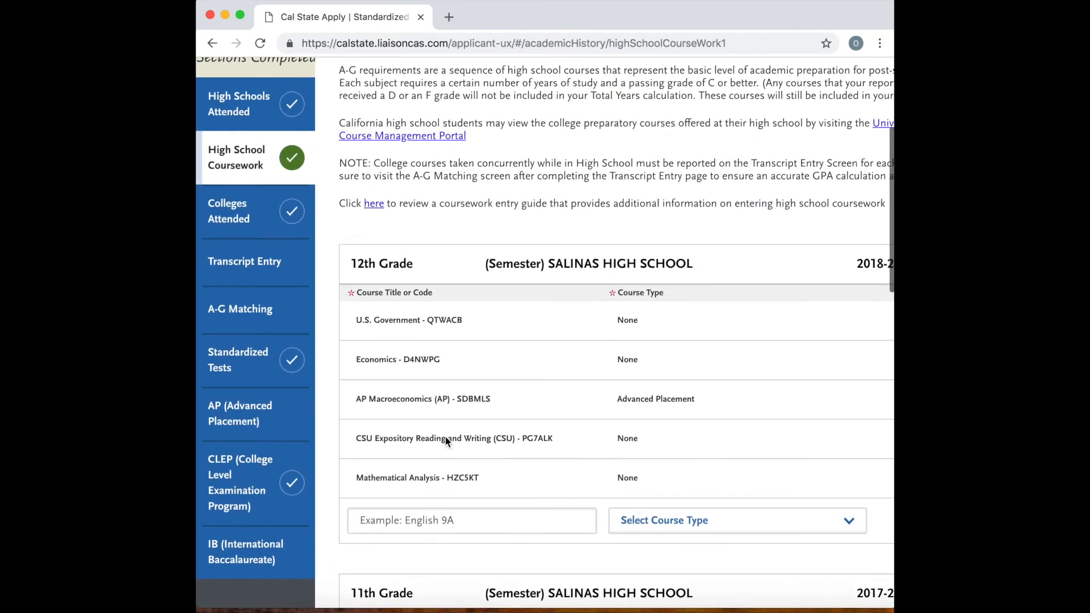
Go to Transcript Entry, read its instructions and open the review for finalizing the transcripts.
click(251, 307)
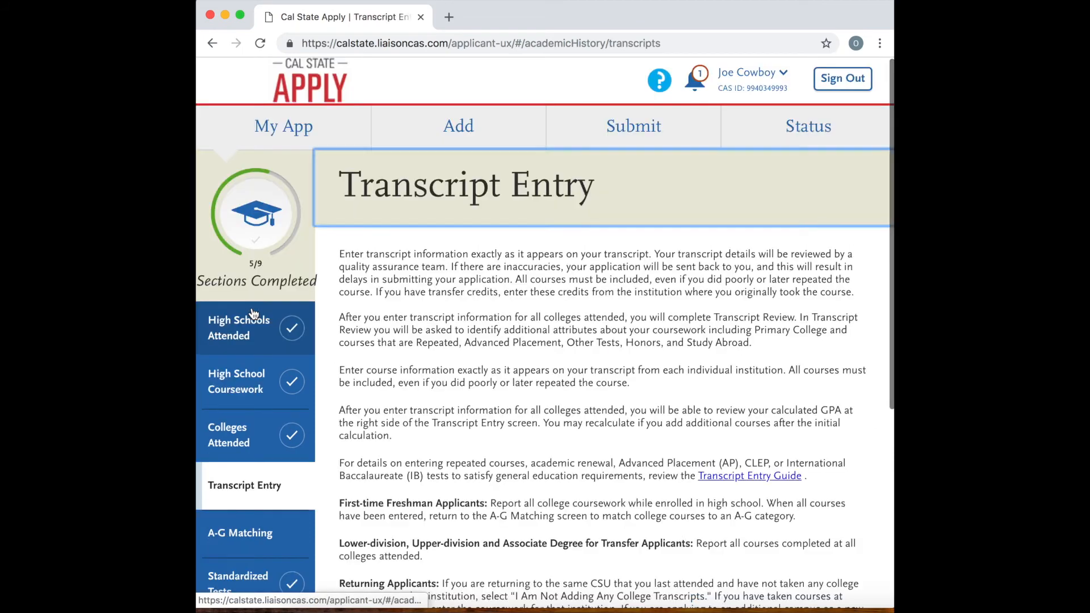
scroll(458, 356, down, 5)
scroll(458, 358, down, 3)
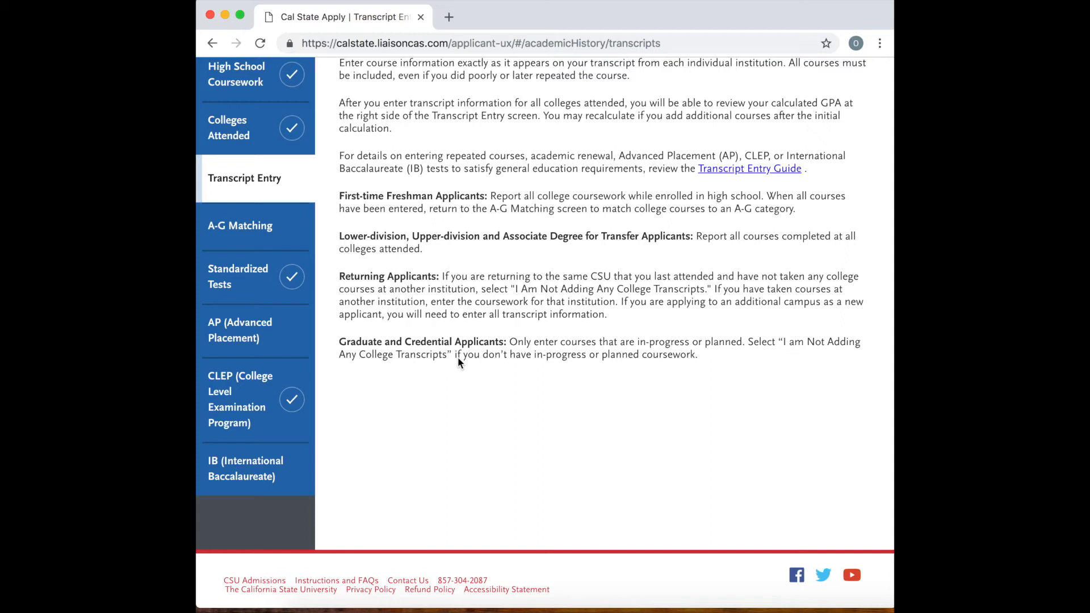
scroll(458, 357, up, 10)
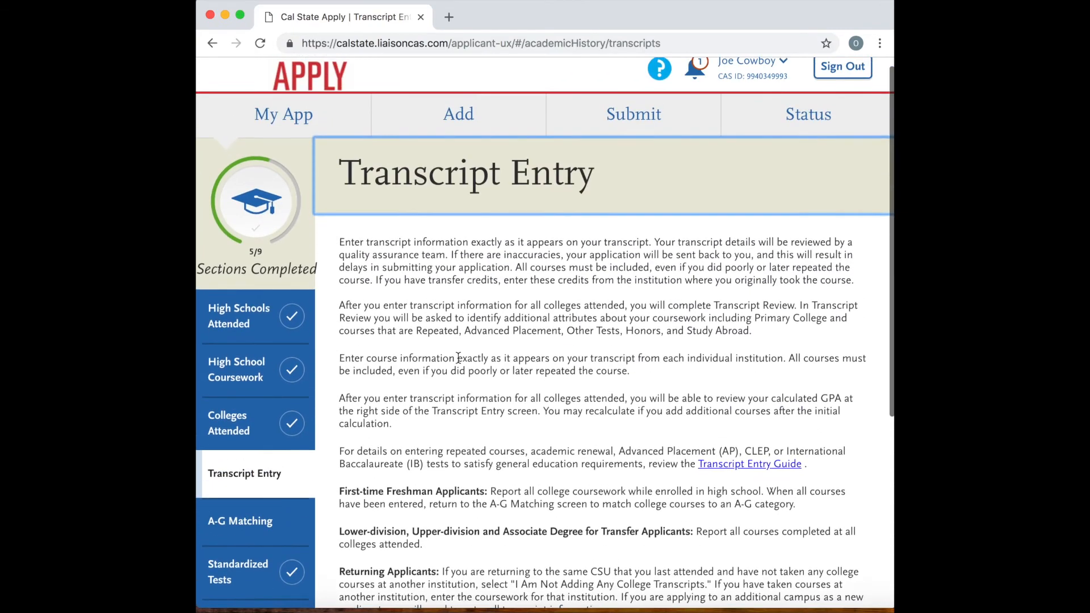
scroll(457, 356, down, 10)
scroll(458, 358, down, 5)
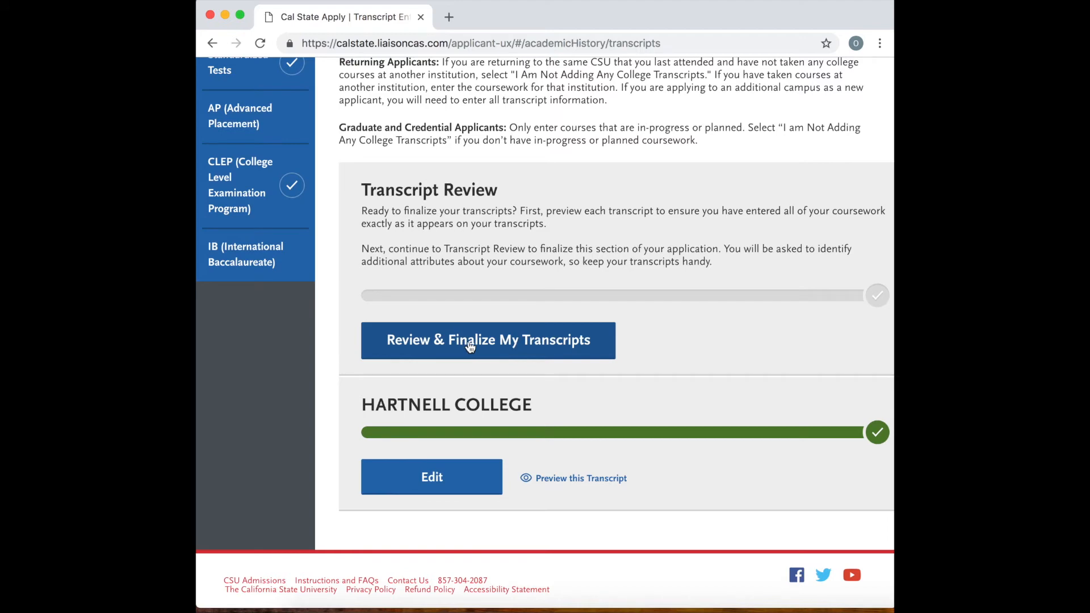
click(470, 346)
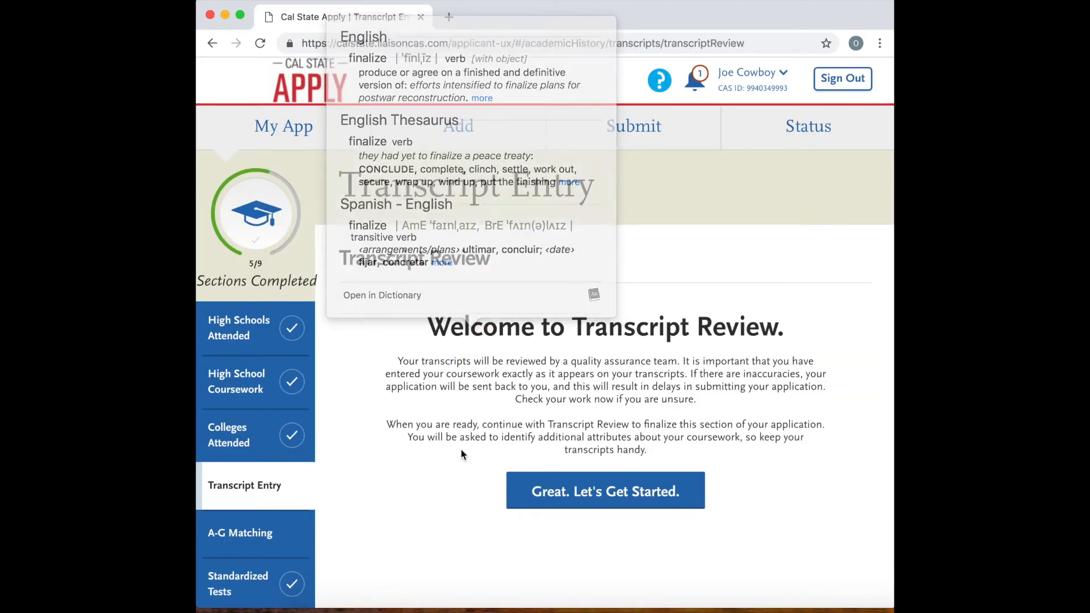
Start the Transcript Review and set Hartnell College as the primary college.
scroll(524, 461, down, 3)
click(569, 370)
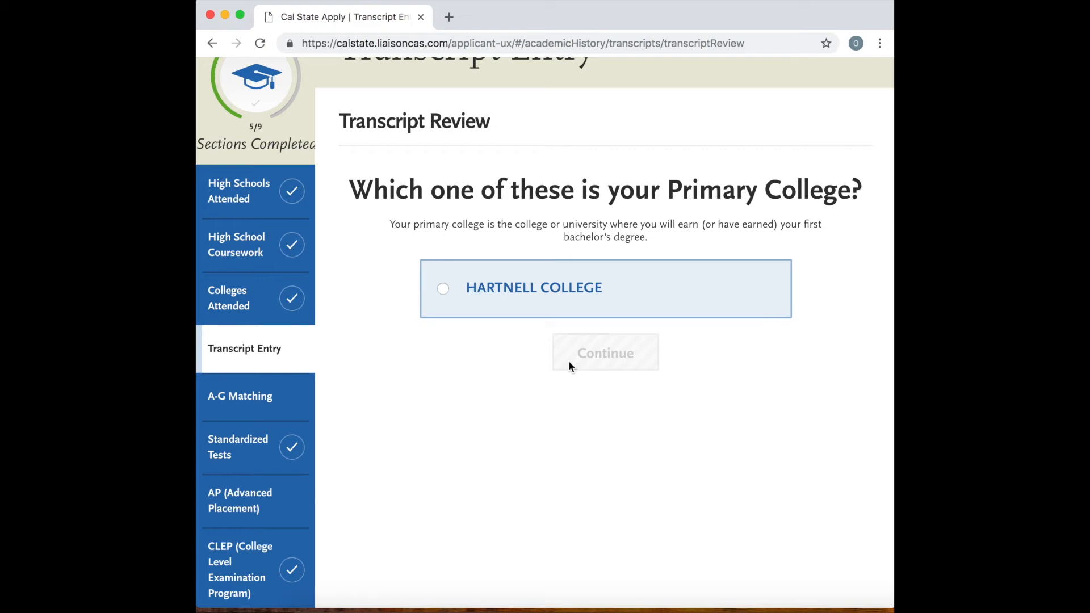
click(444, 292)
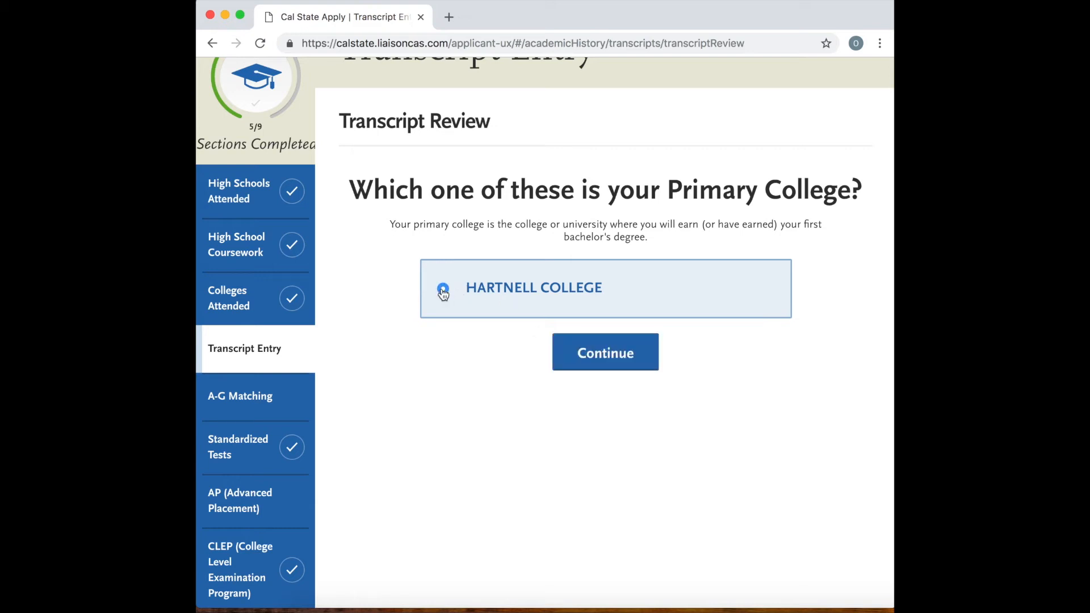
click(608, 355)
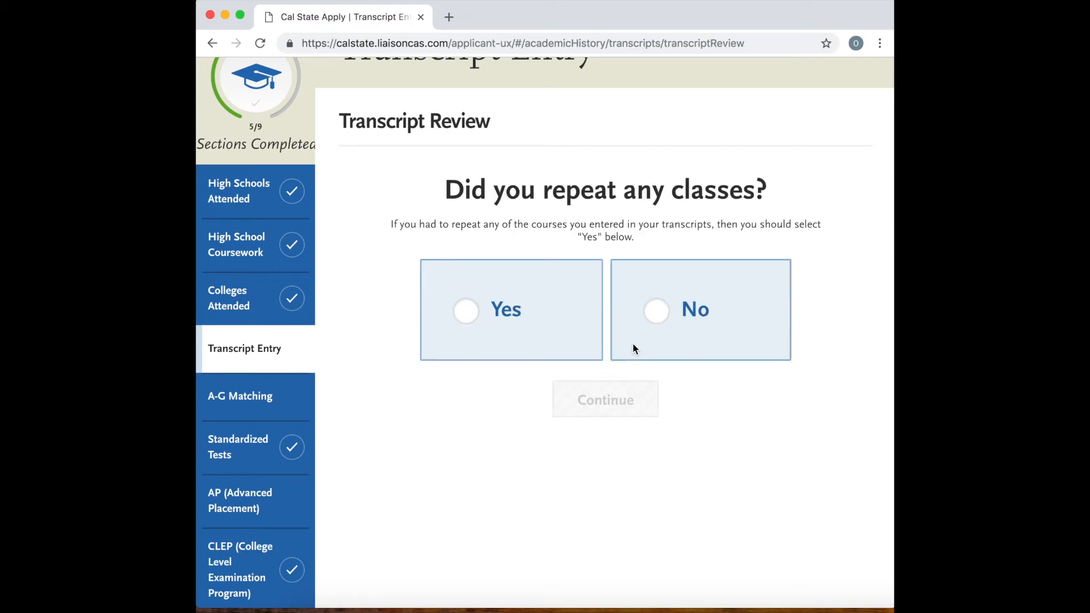
Answer No to having repeated classes and to receiving credit for Advanced Placement exams.
click(651, 317)
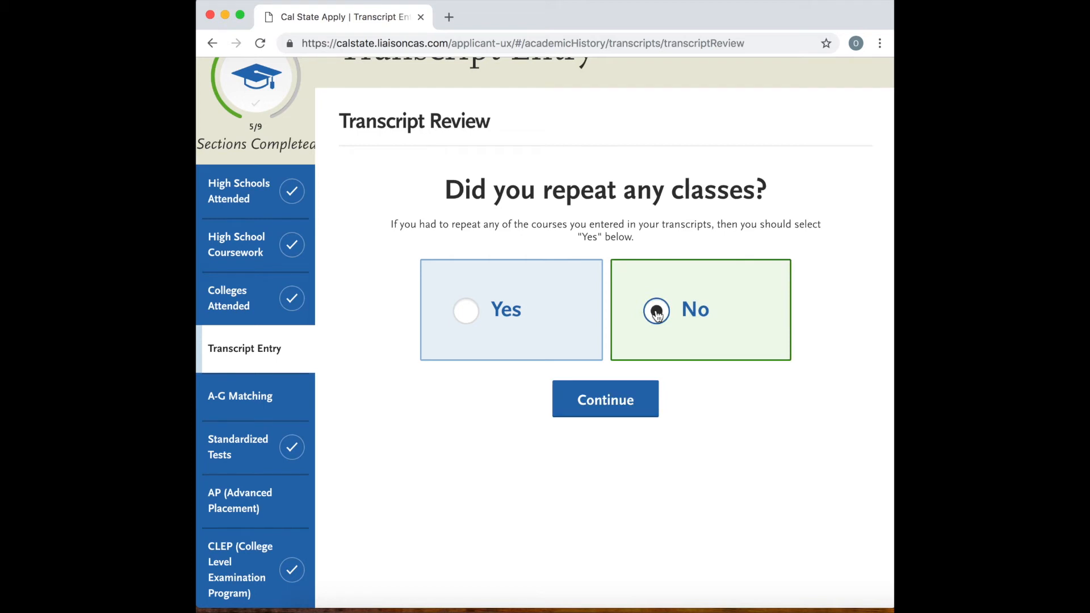
click(639, 395)
click(654, 342)
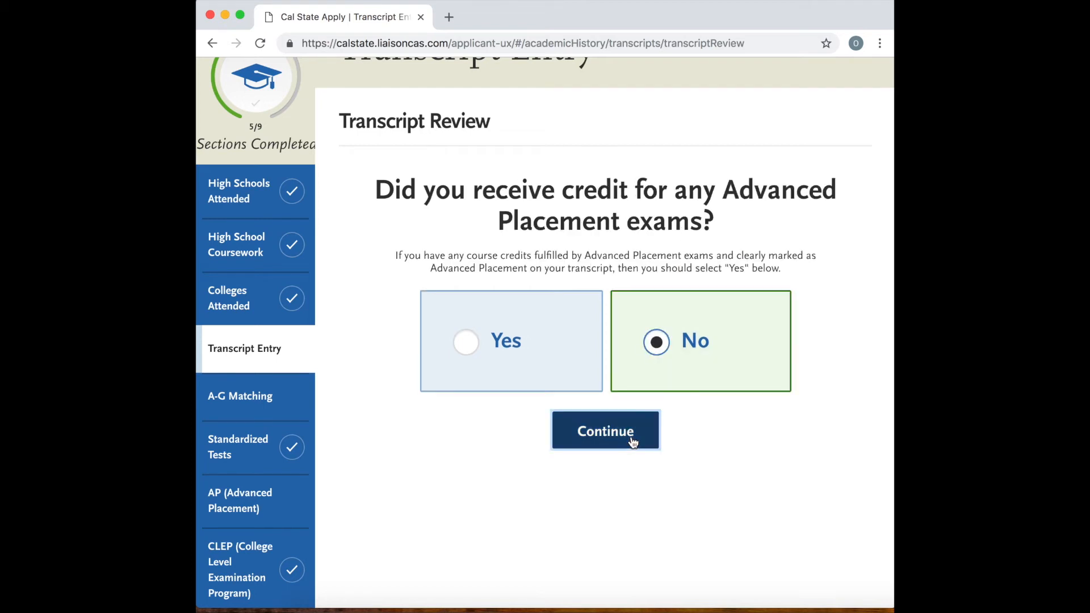
click(631, 439)
Answer No to other test credit, Honors Courses and the last review question, and continue to A-G Matching.
click(654, 355)
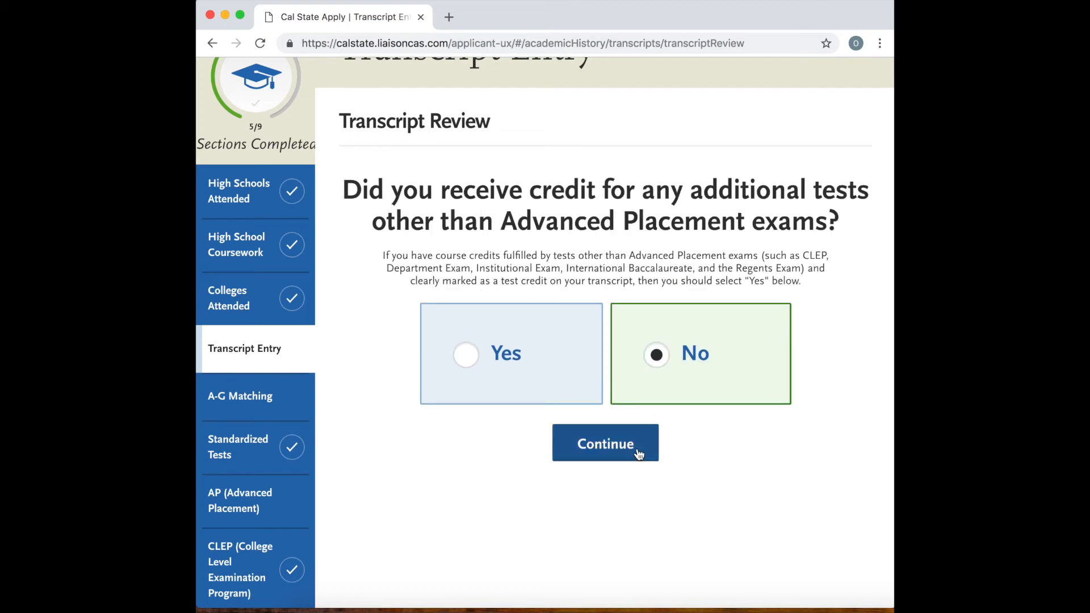
click(637, 451)
click(659, 342)
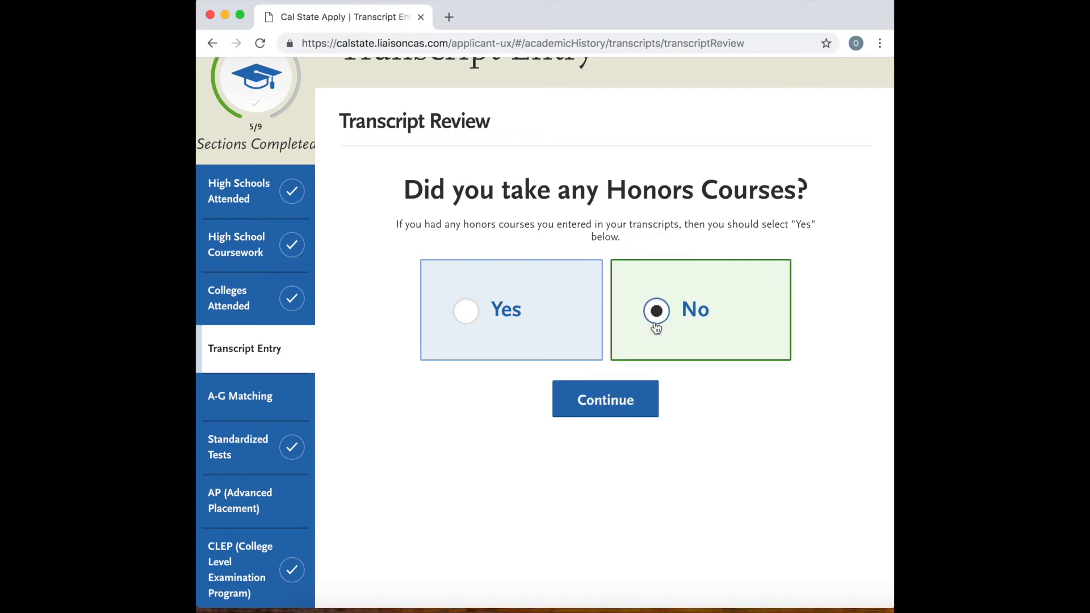
click(628, 404)
click(654, 281)
click(635, 370)
click(568, 383)
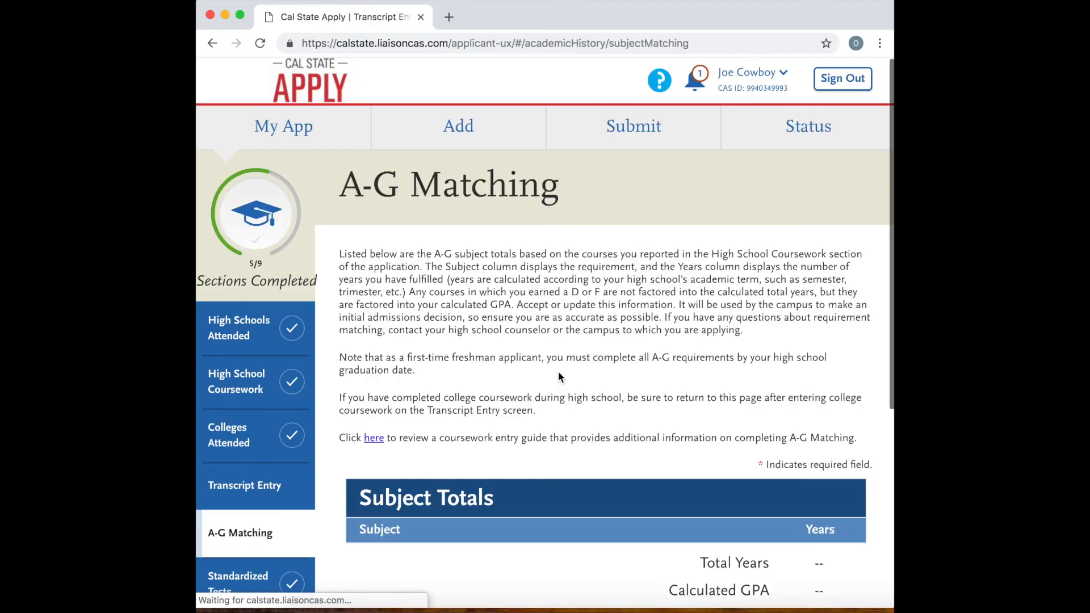
Review the A-G subject totals and open the A-G courses for updating.
scroll(579, 437, down, 1)
scroll(584, 433, down, 5)
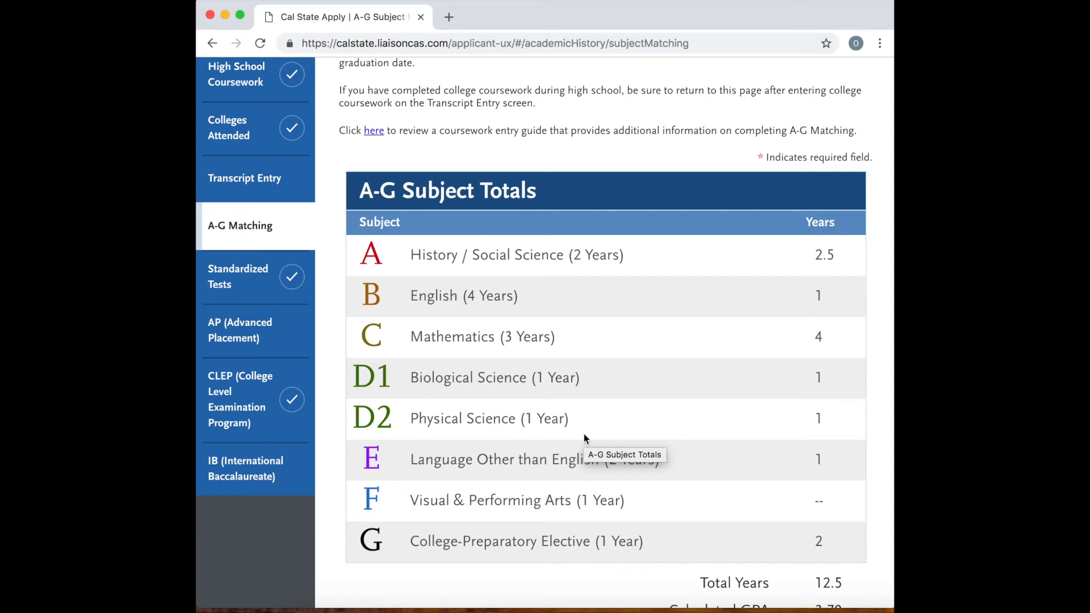
scroll(583, 434, down, 3)
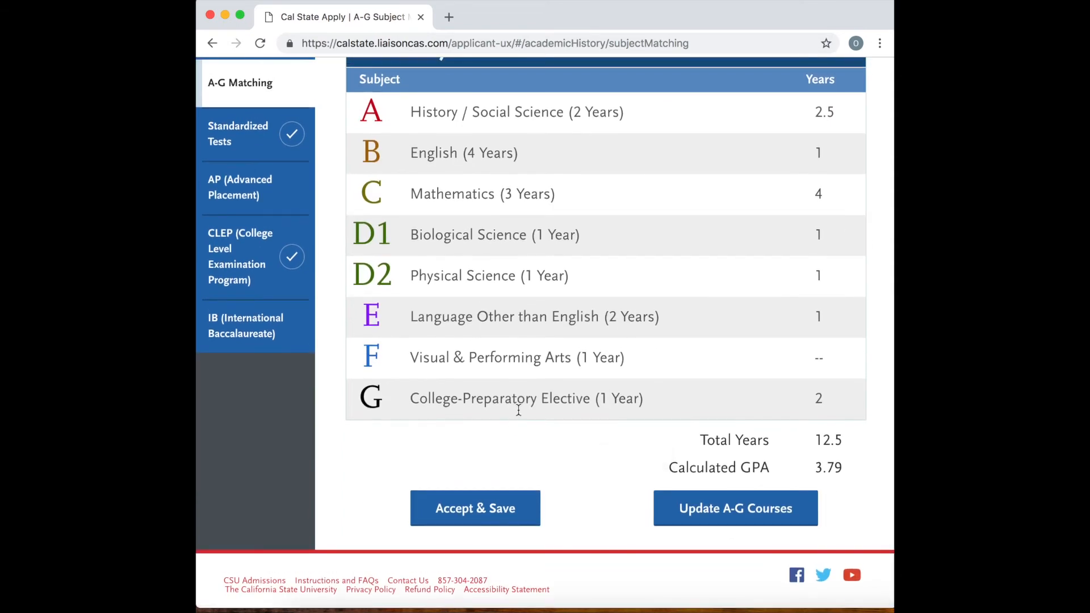
click(681, 507)
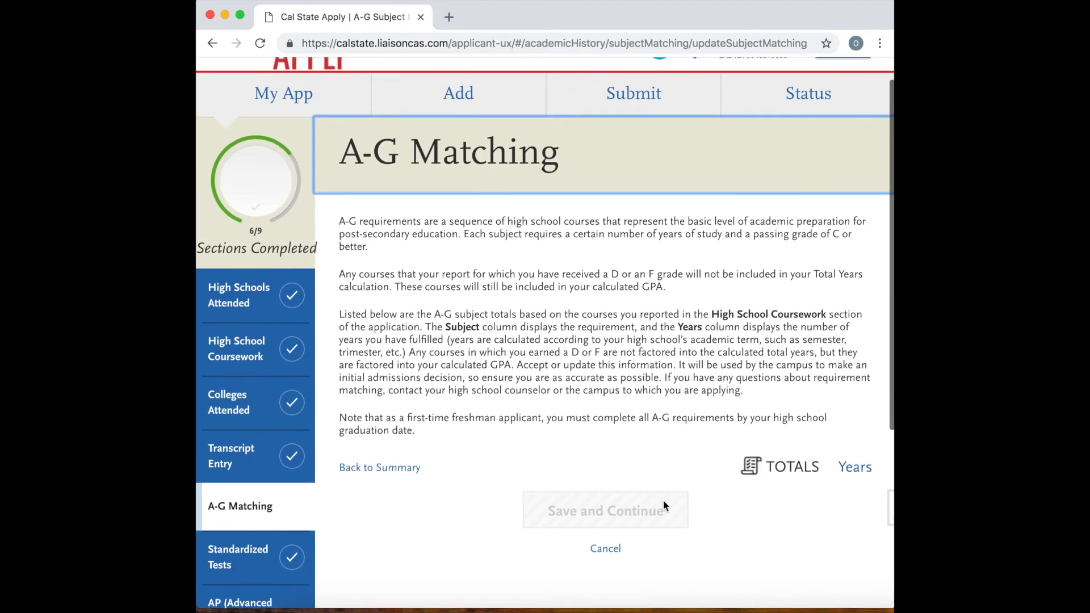
Examine the A-G course update page, including its instructions, total years and course list.
scroll(665, 482, down, 5)
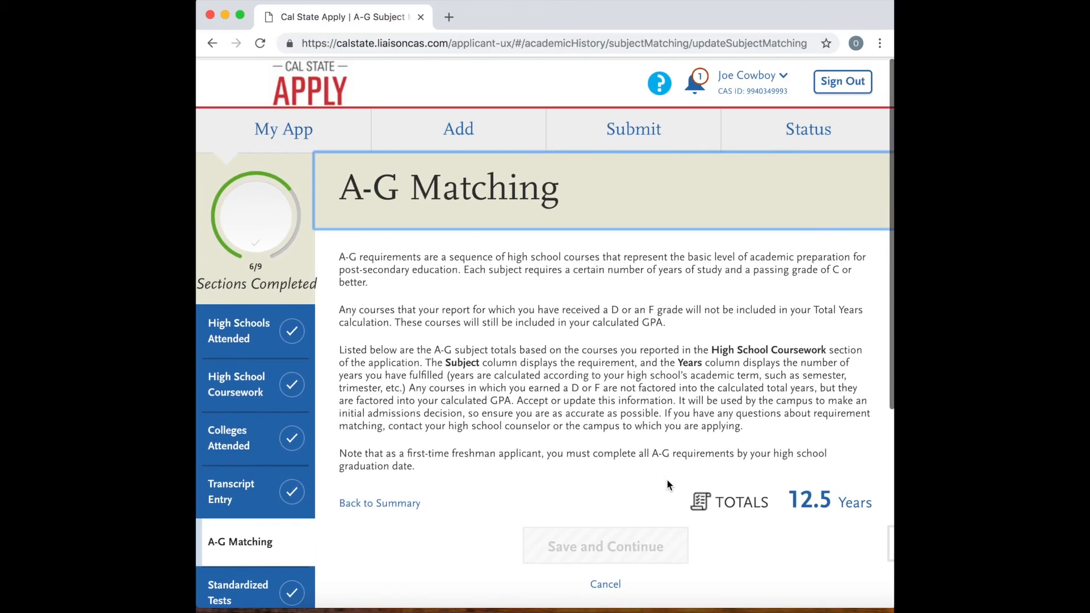
scroll(667, 483, down, 5)
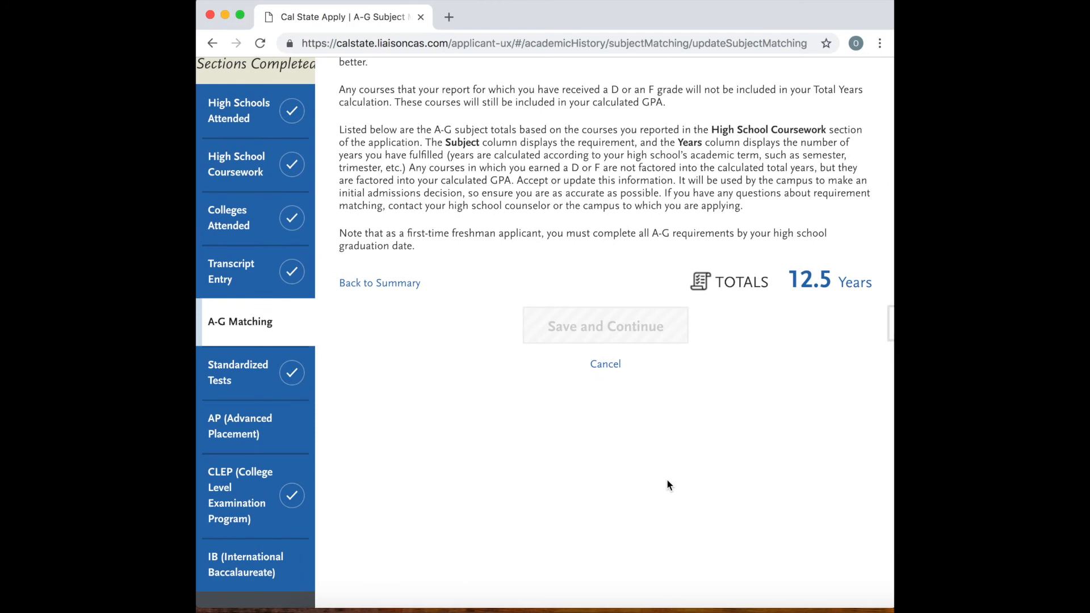
scroll(667, 483, up, 3)
scroll(668, 483, down, 5)
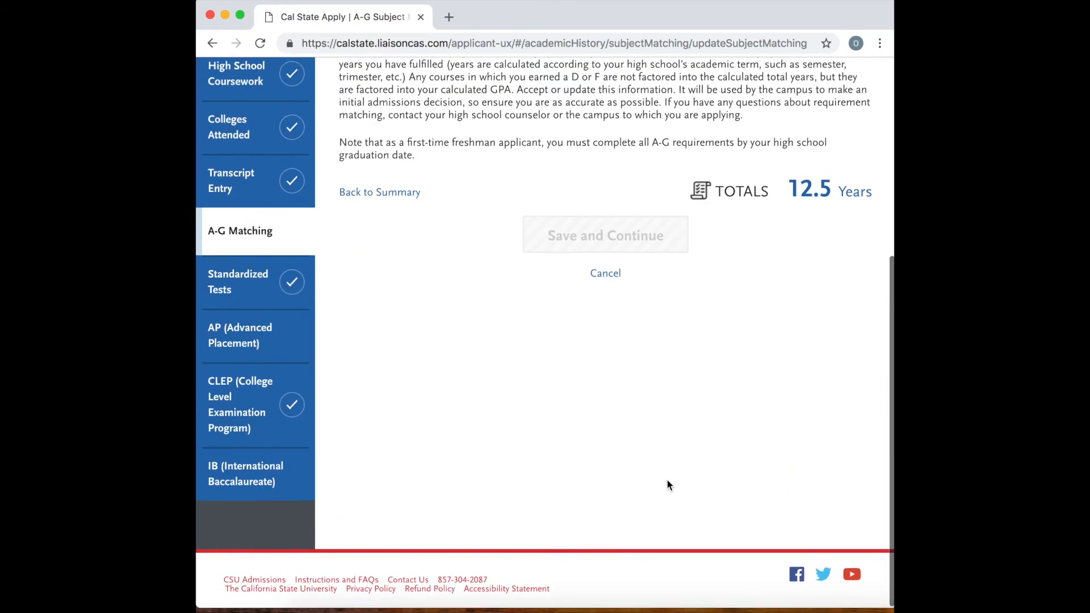
scroll(668, 484, up, 8)
scroll(667, 485, down, 9)
scroll(668, 484, up, 8)
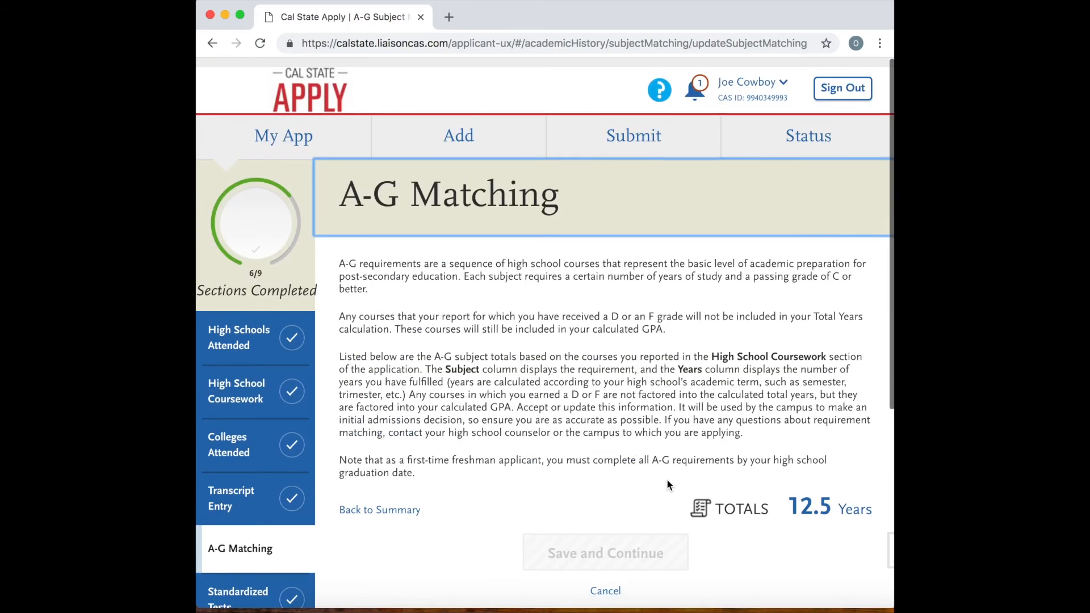
scroll(667, 482, down, 1)
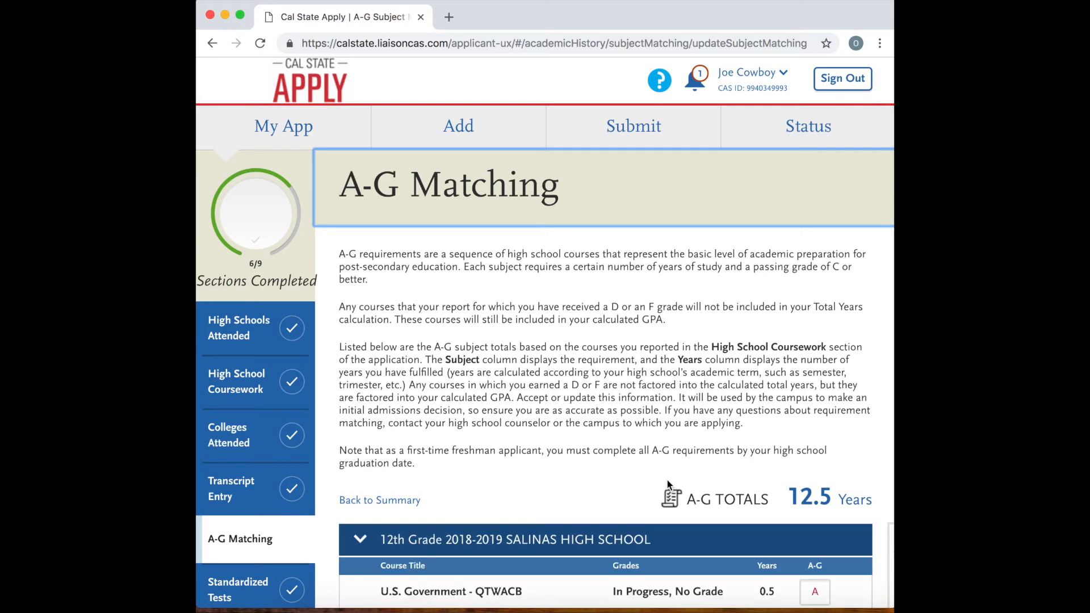
Expand the 10th and 9th grade course lists and look for courses without an A-G subject.
scroll(667, 479, down, 7)
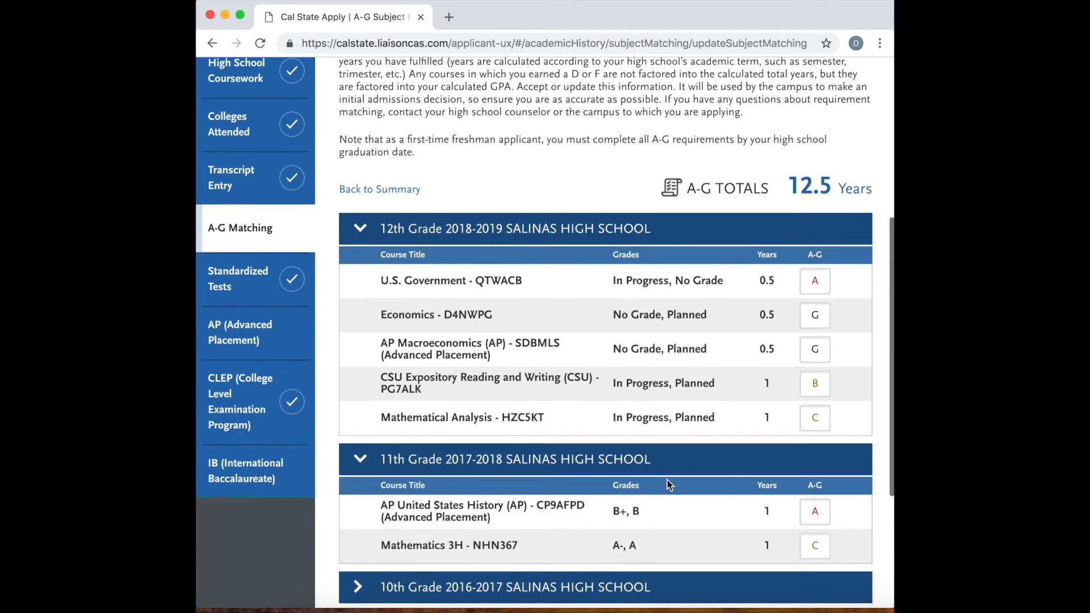
scroll(788, 291, down, 2)
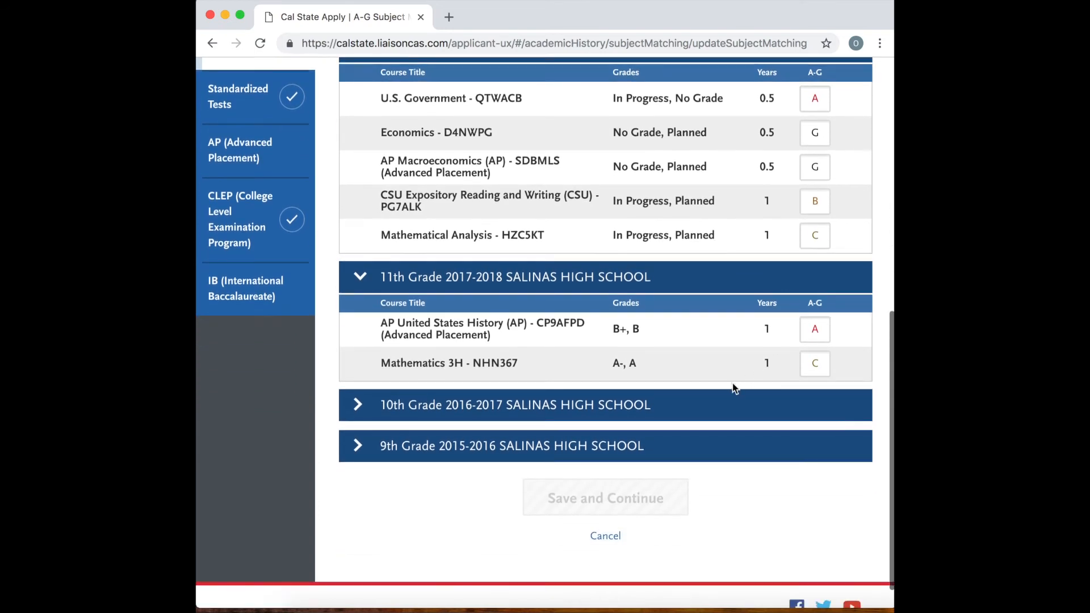
click(726, 411)
scroll(724, 469, down, 3)
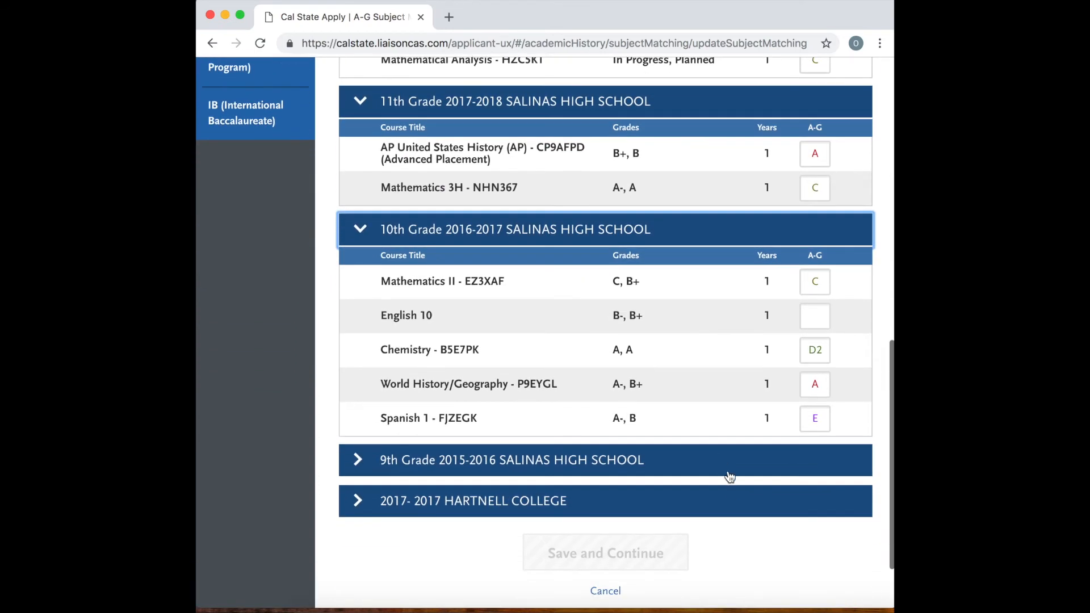
click(732, 461)
scroll(732, 461, down, 3)
scroll(798, 284, up, 1)
scroll(819, 237, up, 5)
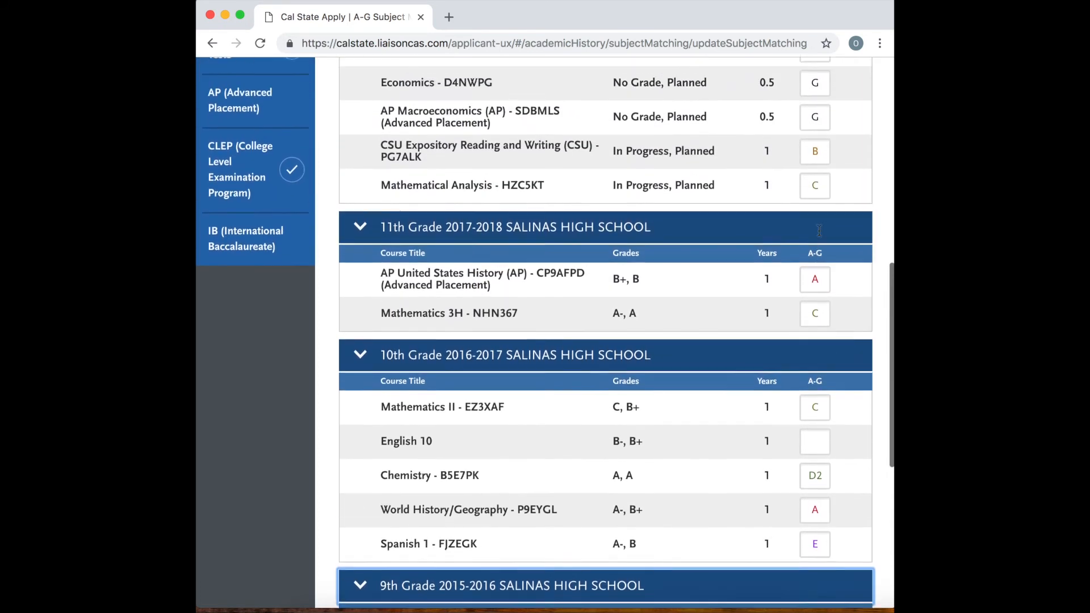
Enter subject B as the A-G match for both English 10 and English 9.
scroll(813, 328, down, 2)
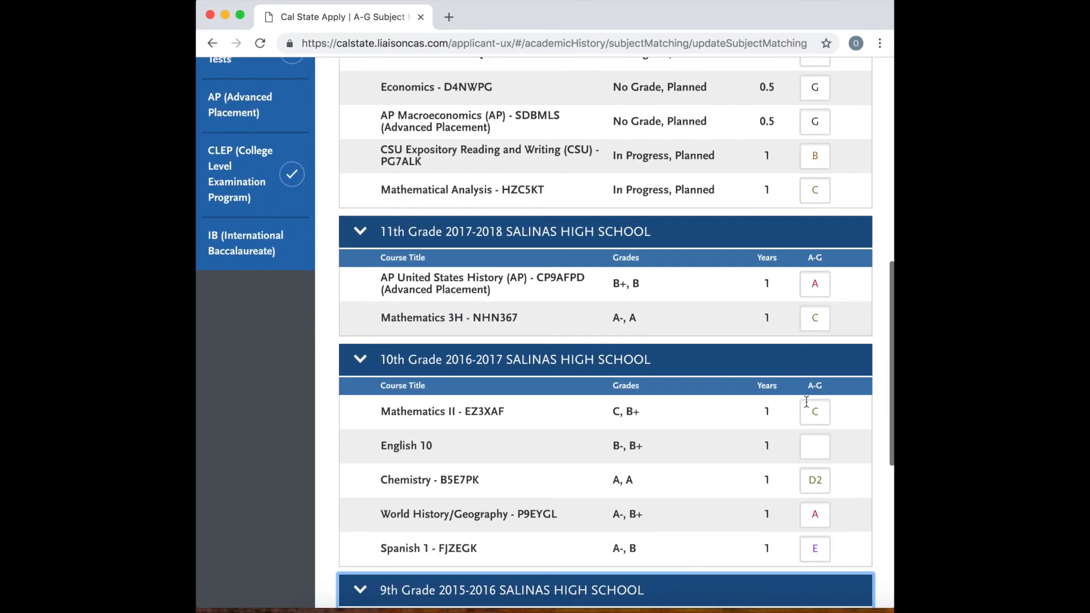
click(815, 446)
text(B)
scroll(755, 487, down, 5)
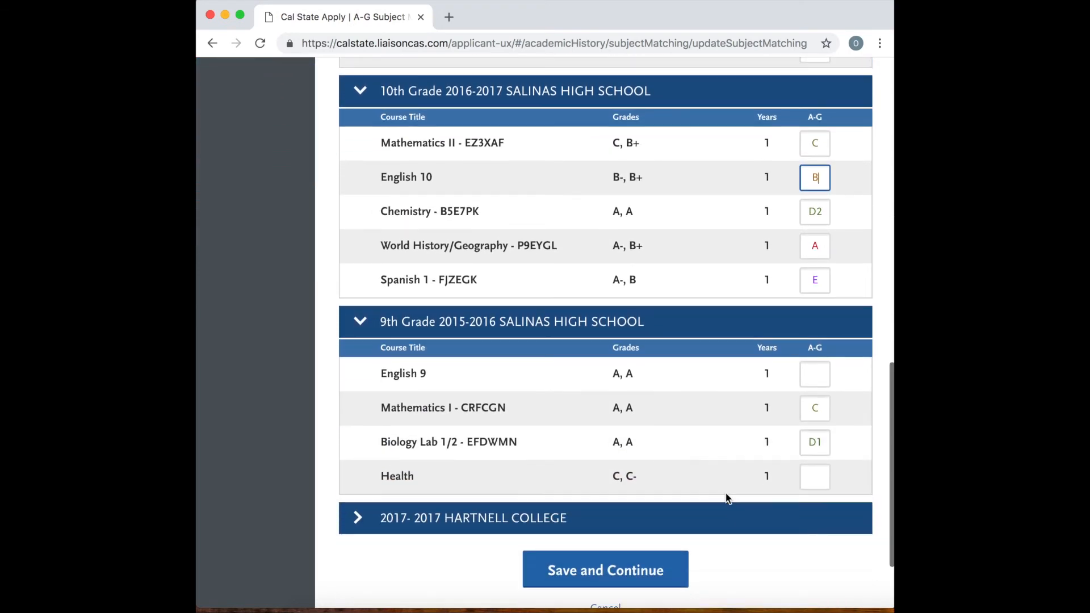
click(816, 377)
text(B)
scroll(732, 461, down, 2)
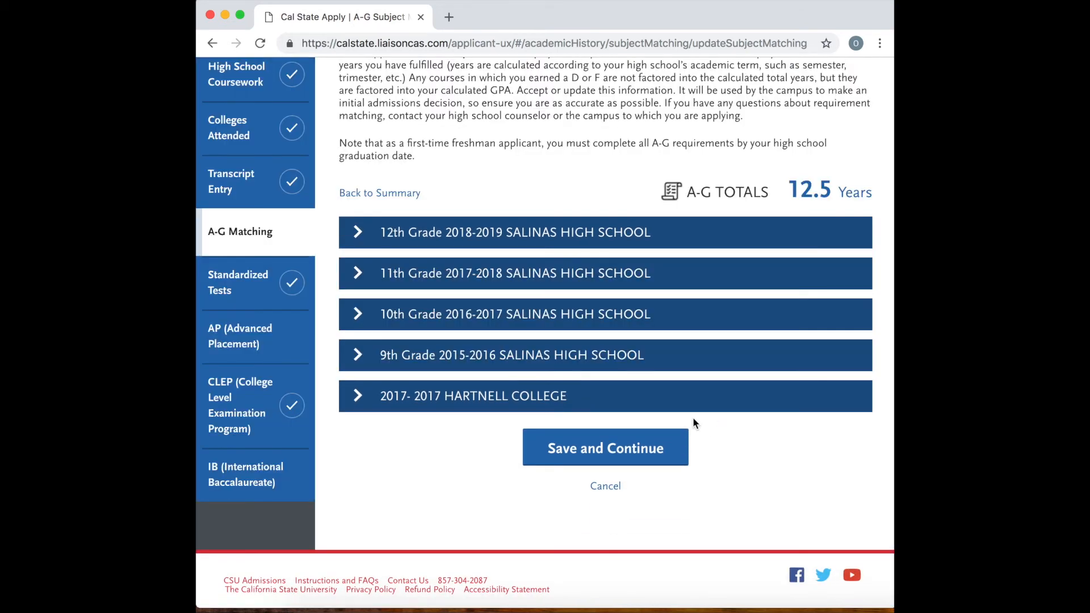
Expand the Hartnell College and 9th grade course lists, and match English 9 to subject B.
click(707, 405)
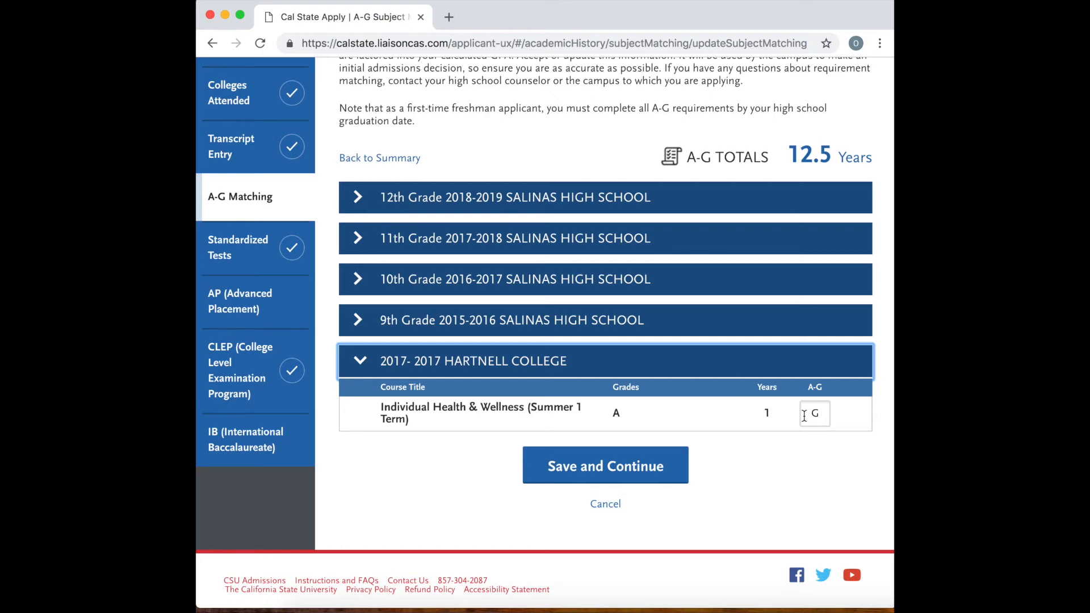
click(768, 319)
click(828, 226)
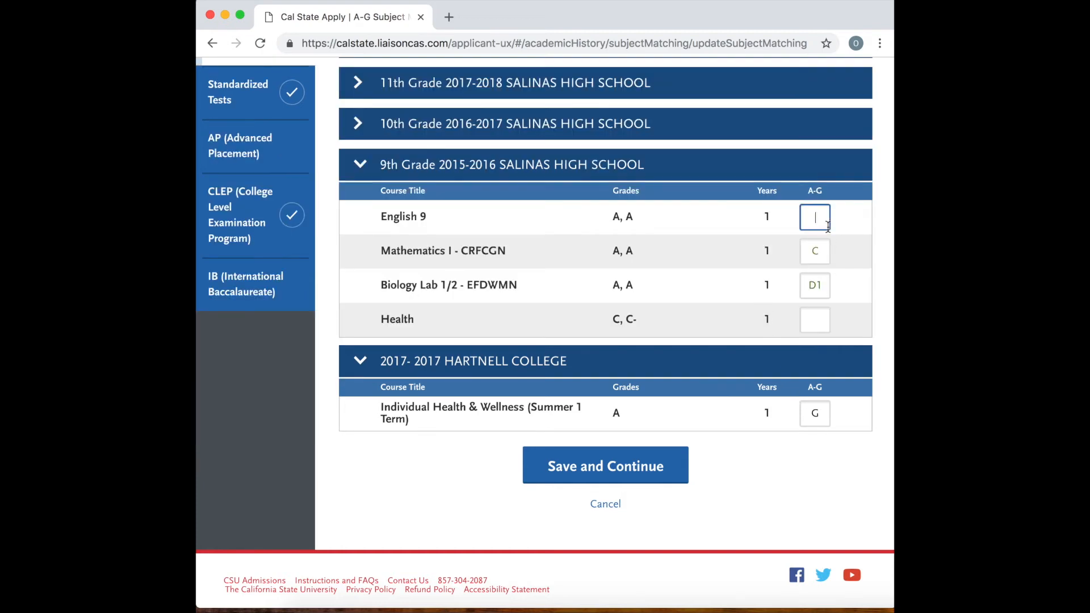
text(B)
Match English 10 in the 10th grade list to subject B, then save the A-G courses and return to the summary.
click(772, 136)
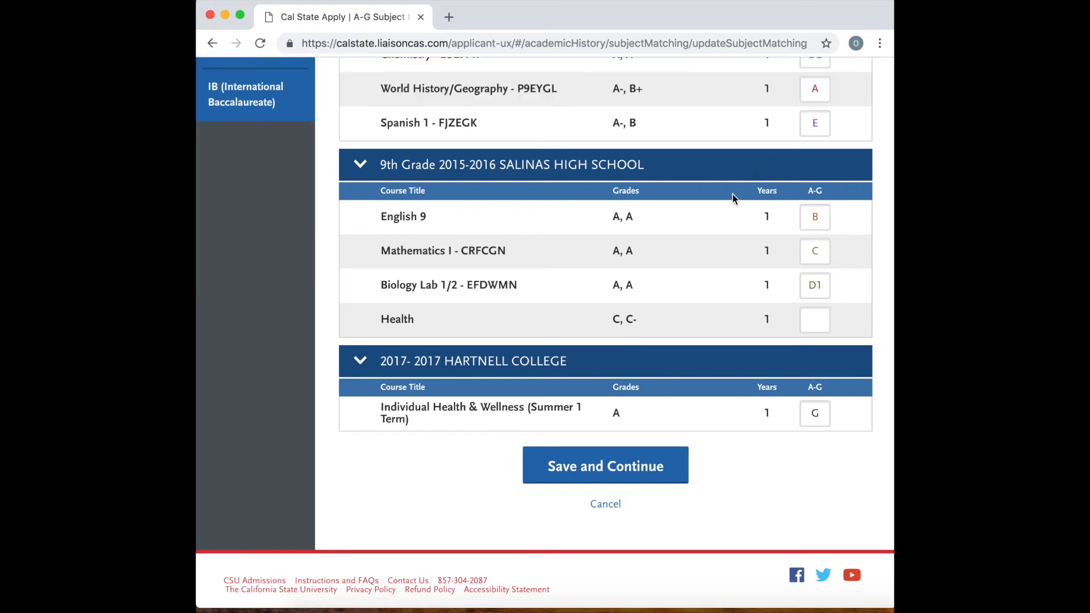
scroll(732, 195, up, 5)
click(828, 221)
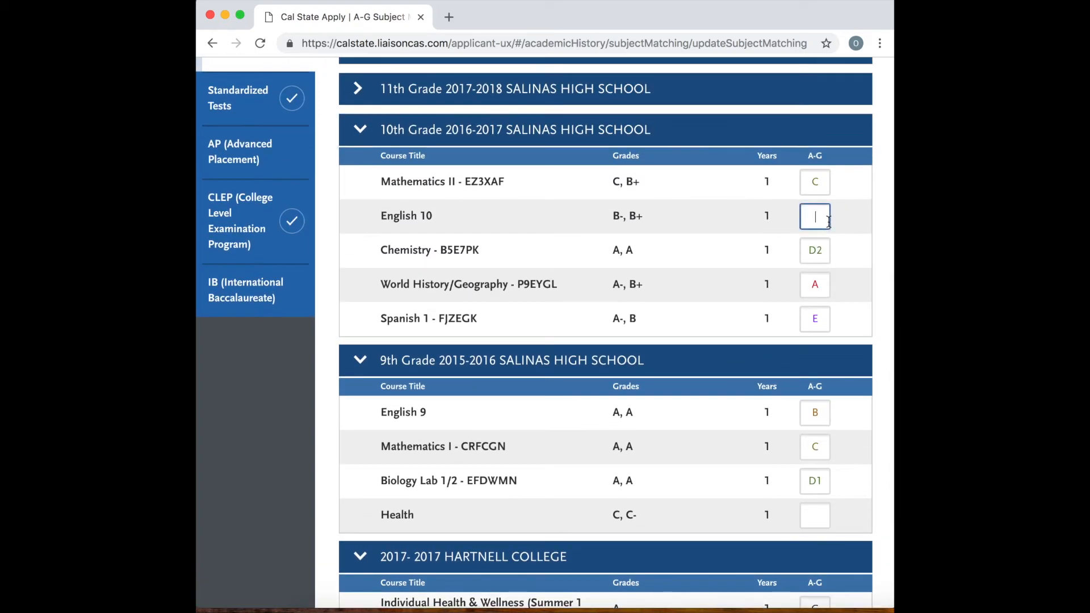
text(B)
click(740, 288)
scroll(740, 291, down, 5)
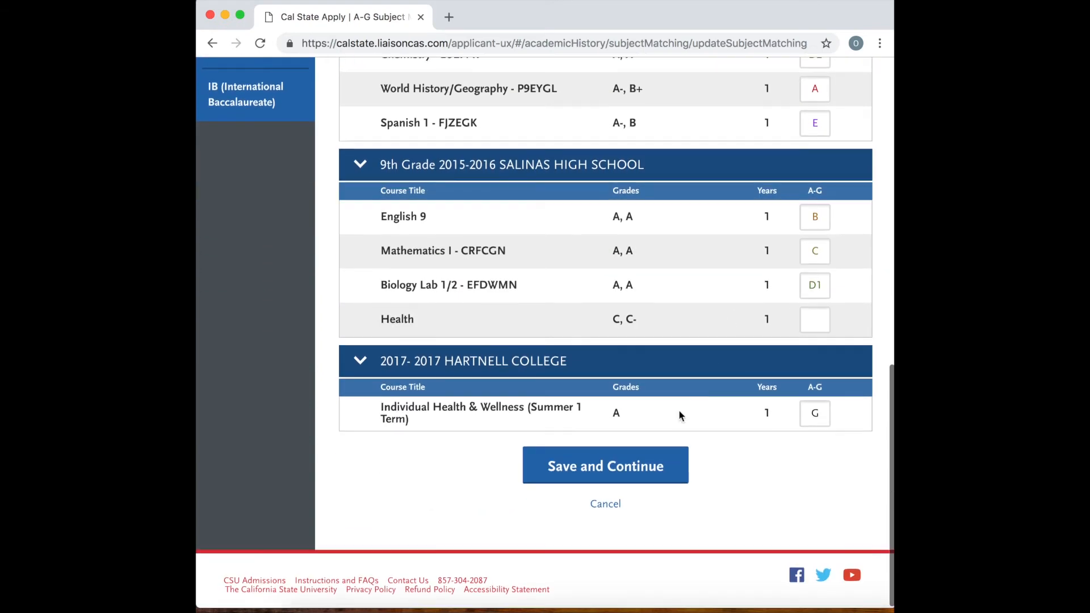
click(659, 466)
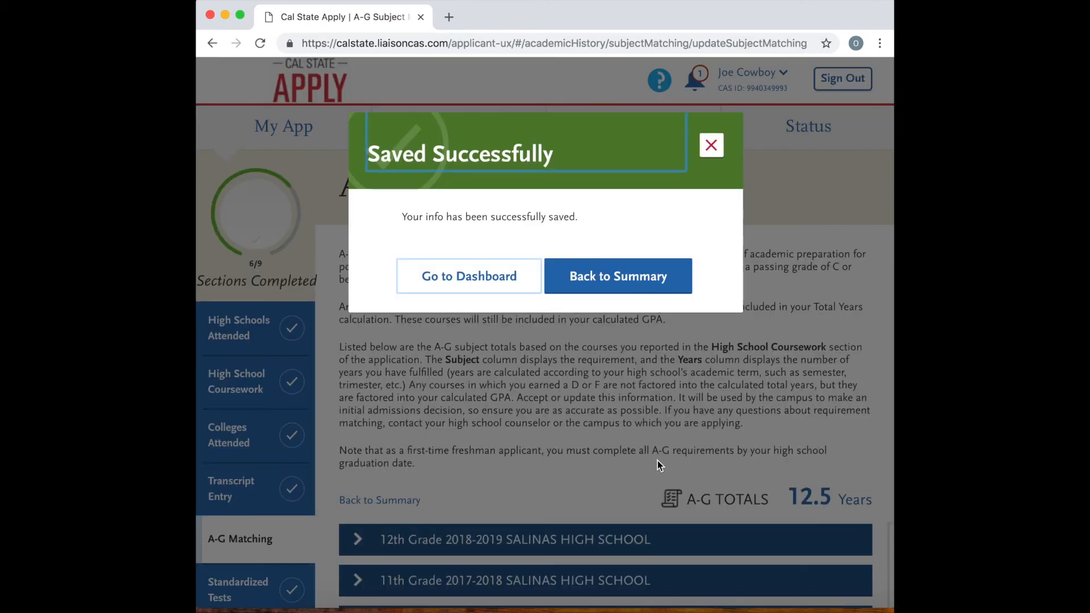
click(626, 281)
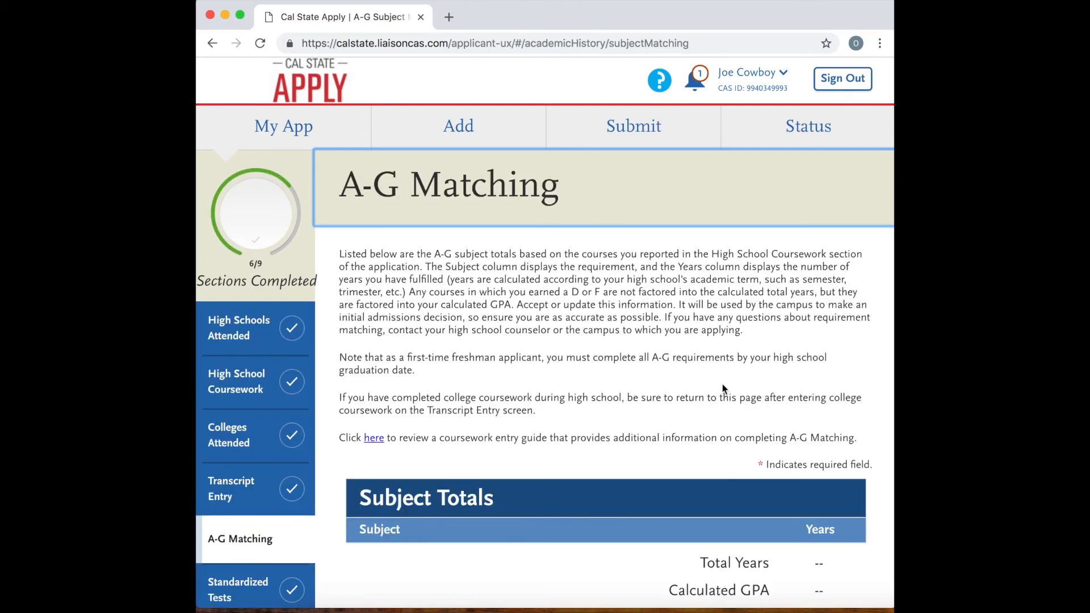
Review the A-G subject totals, accept and save them, and continue to the next section.
scroll(742, 400, down, 1)
scroll(742, 401, down, 3)
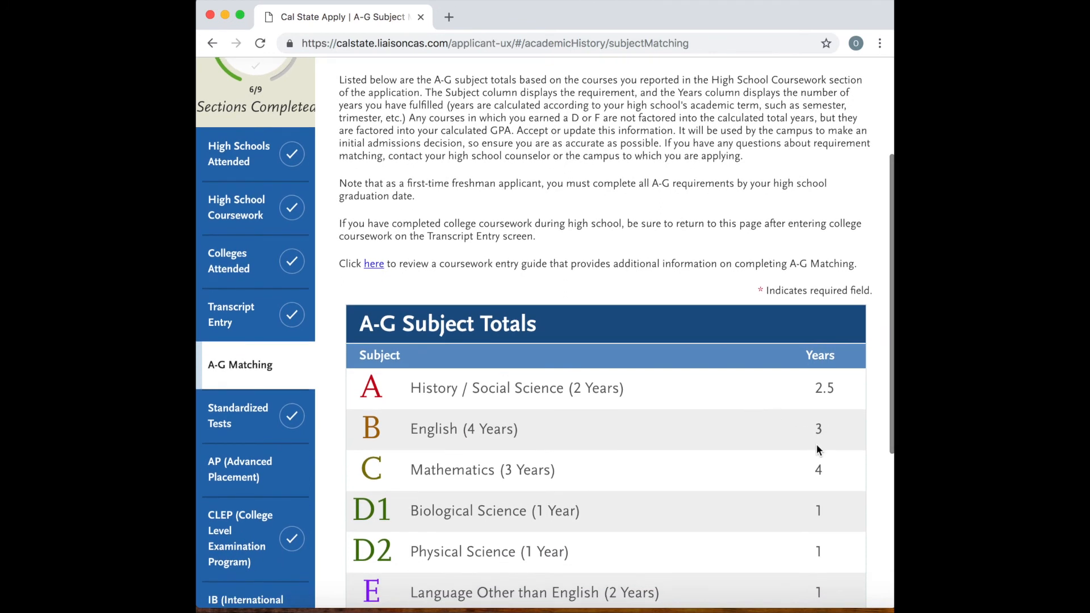
scroll(804, 425, down, 3)
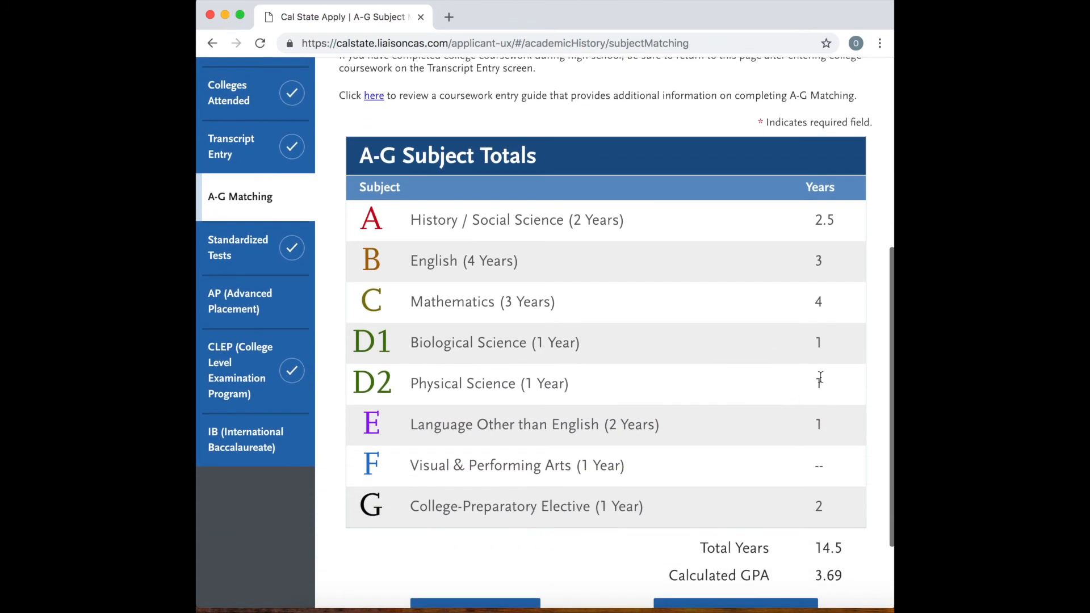
scroll(776, 420, down, 2)
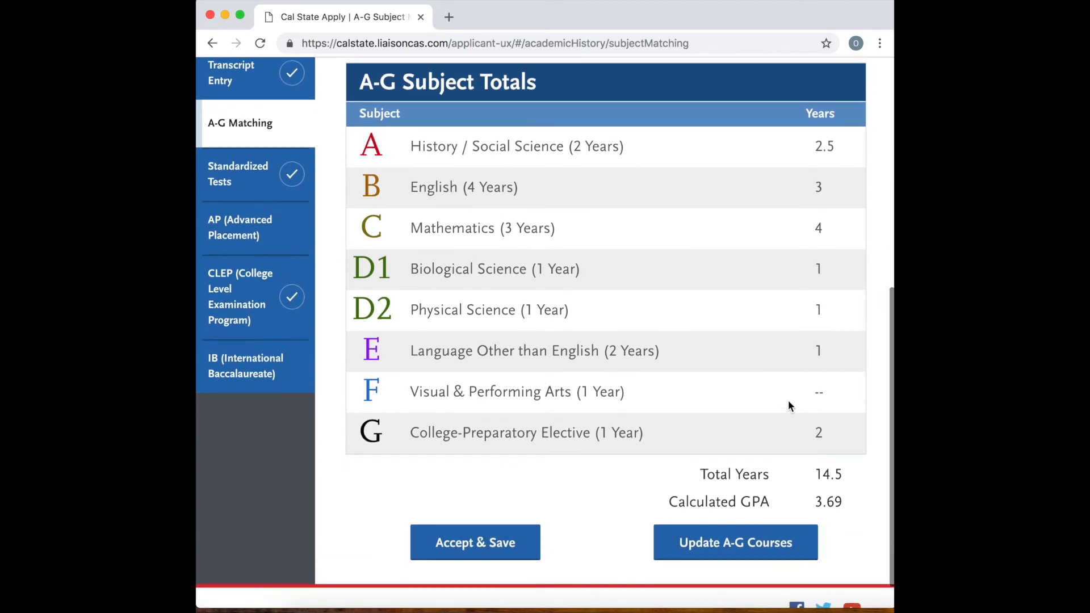
scroll(796, 418, down, 1)
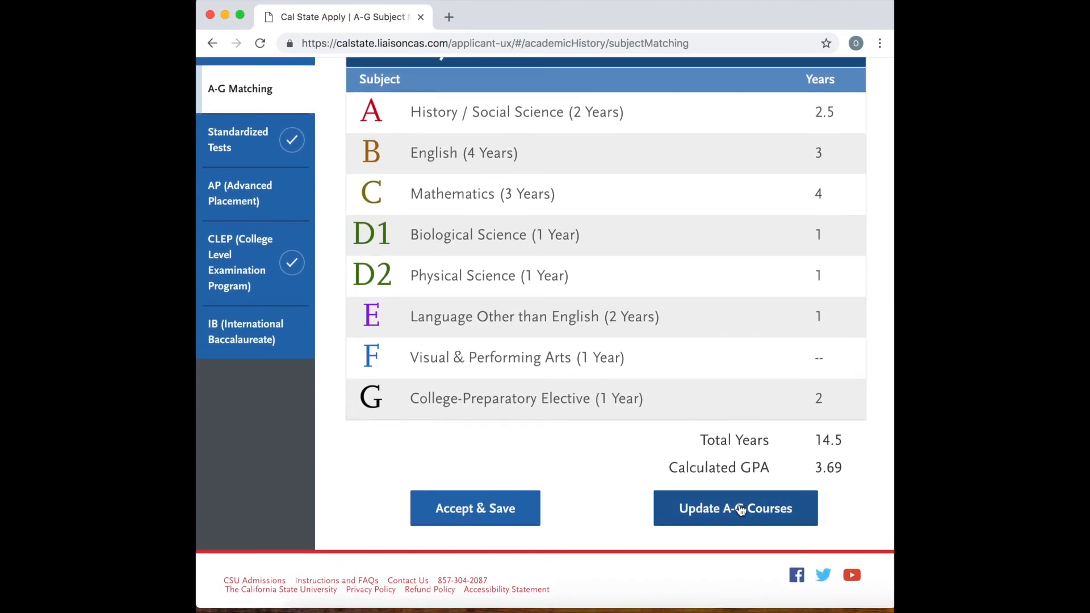
click(479, 508)
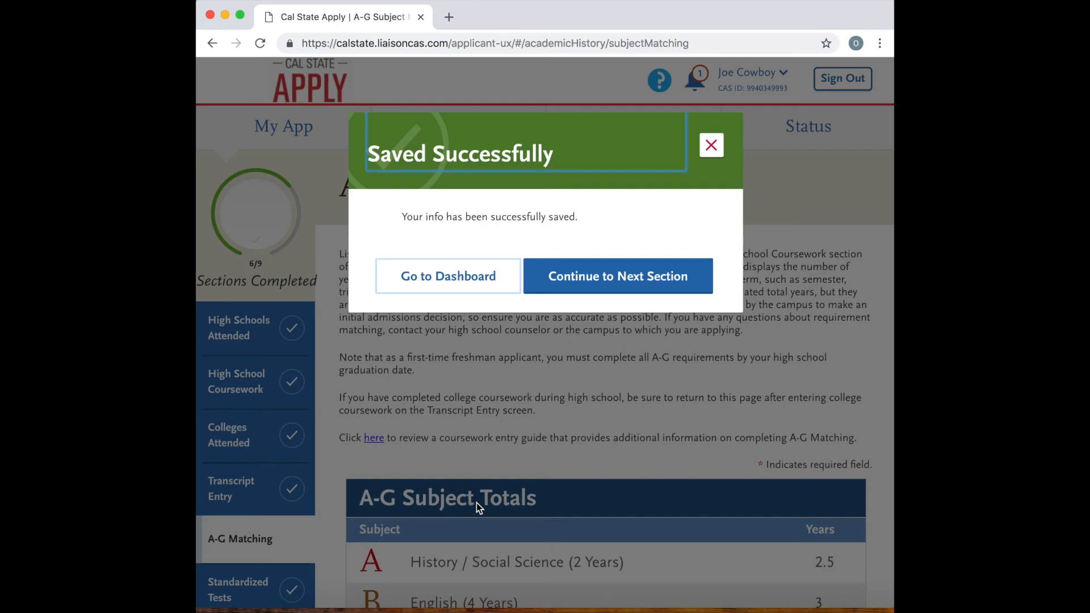
click(607, 279)
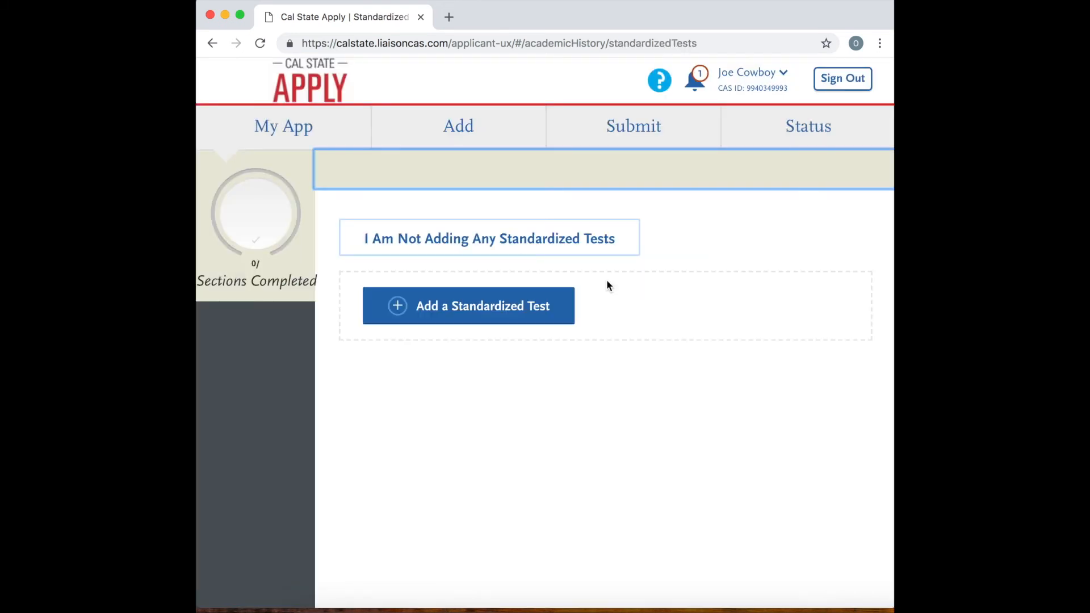
Review the program selection and fees on the submission page, and check the program's application status.
scroll(666, 323, down, 3)
scroll(666, 322, up, 3)
click(635, 132)
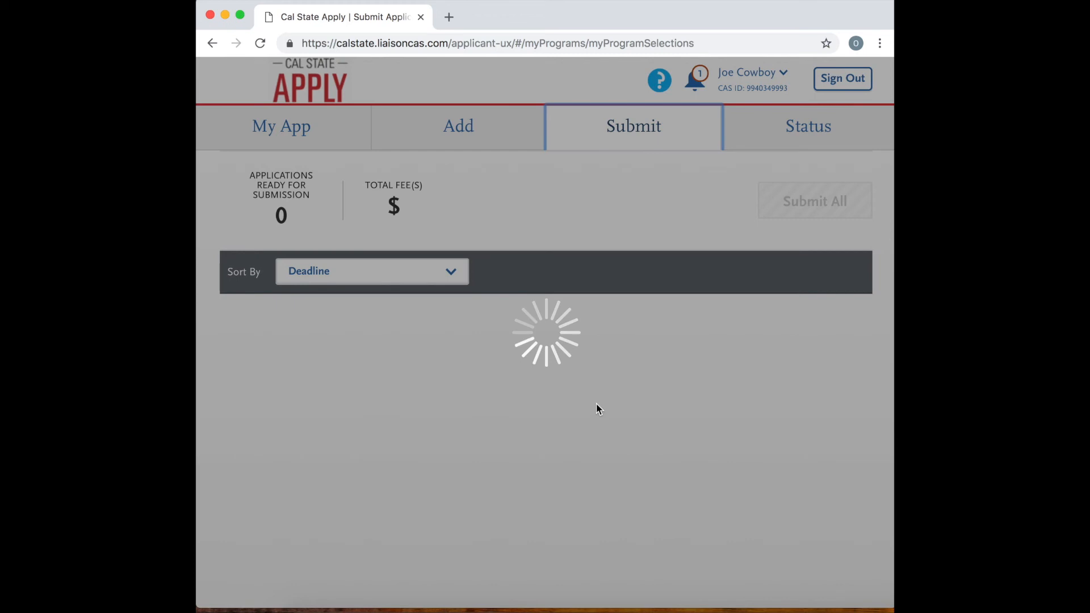
scroll(687, 459, down, 5)
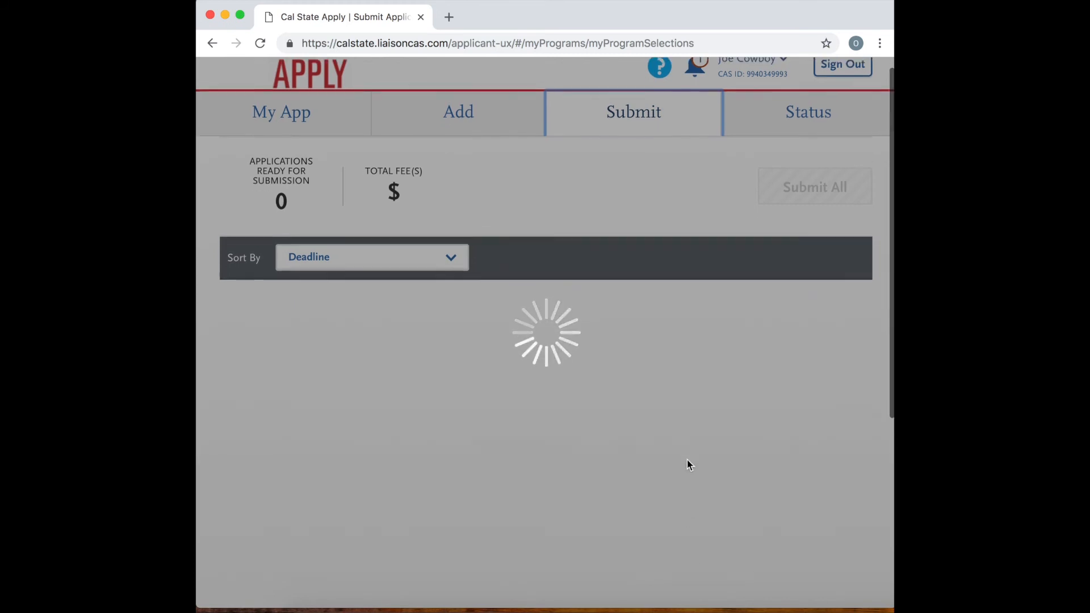
scroll(687, 464, up, 5)
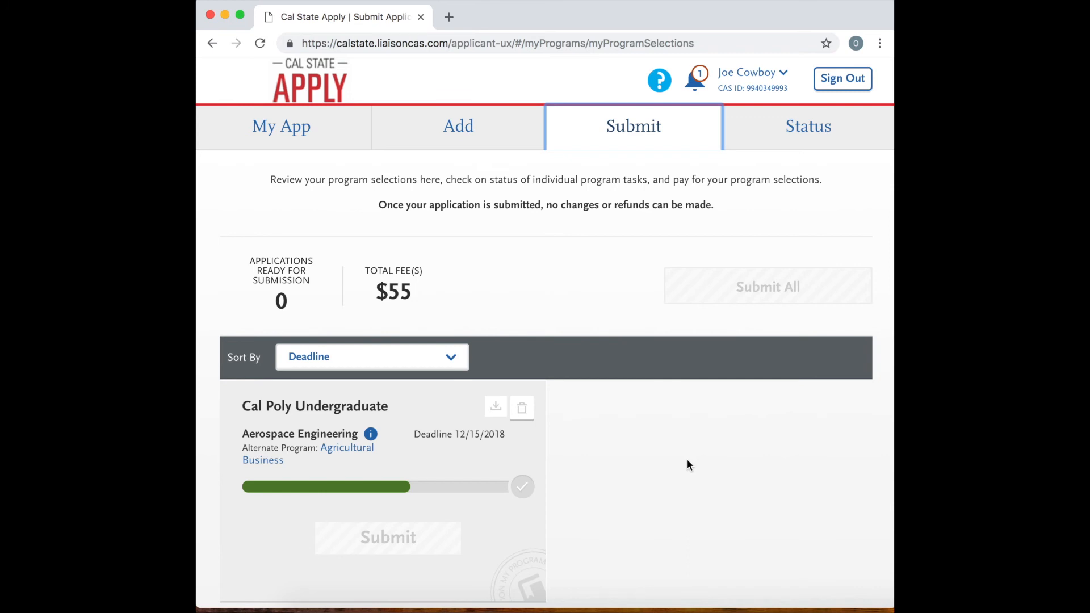
scroll(687, 461, down, 2)
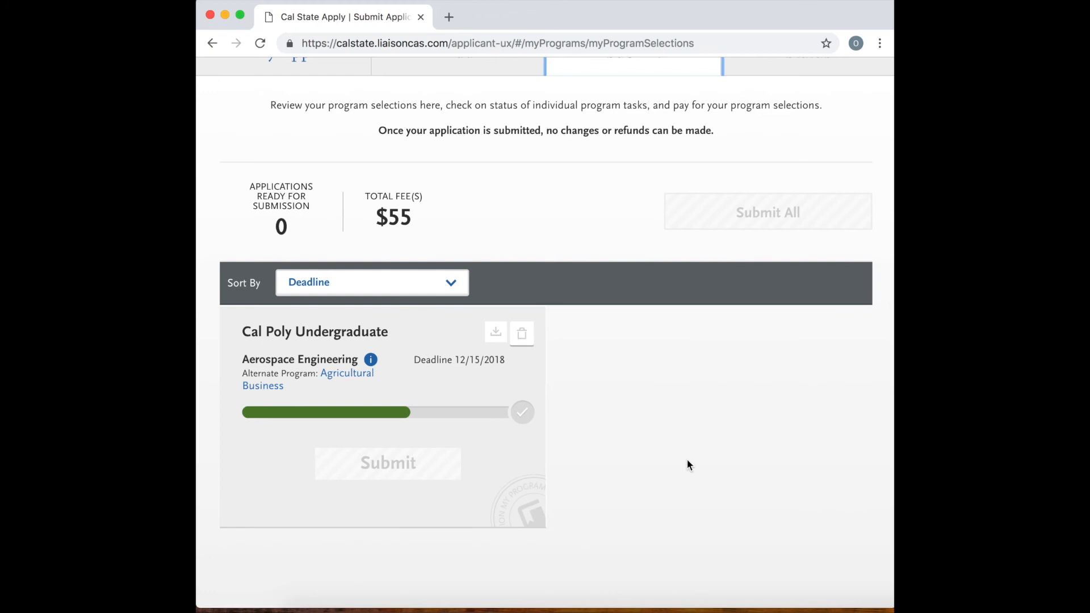
scroll(687, 461, up, 2)
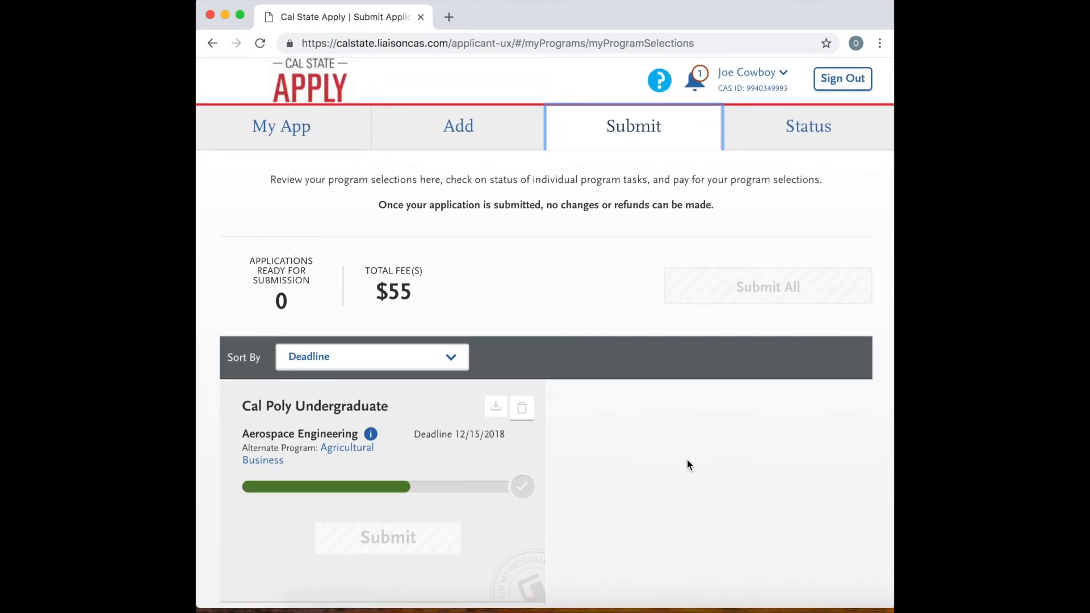
click(801, 142)
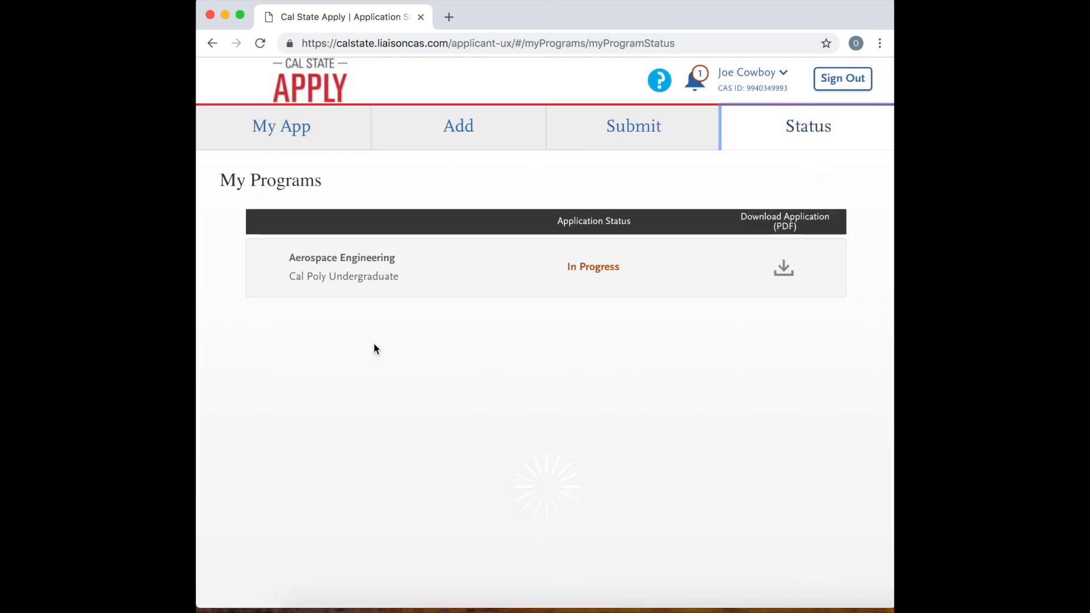
Return to the application dashboard and open the Program Materials section.
click(299, 127)
scroll(681, 367, down, 2)
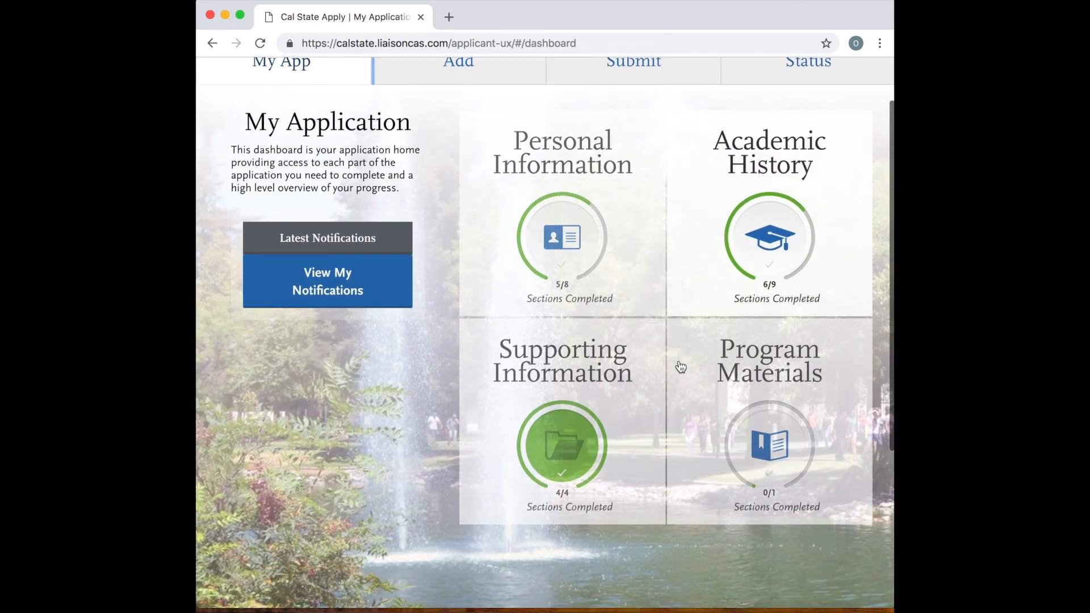
click(744, 372)
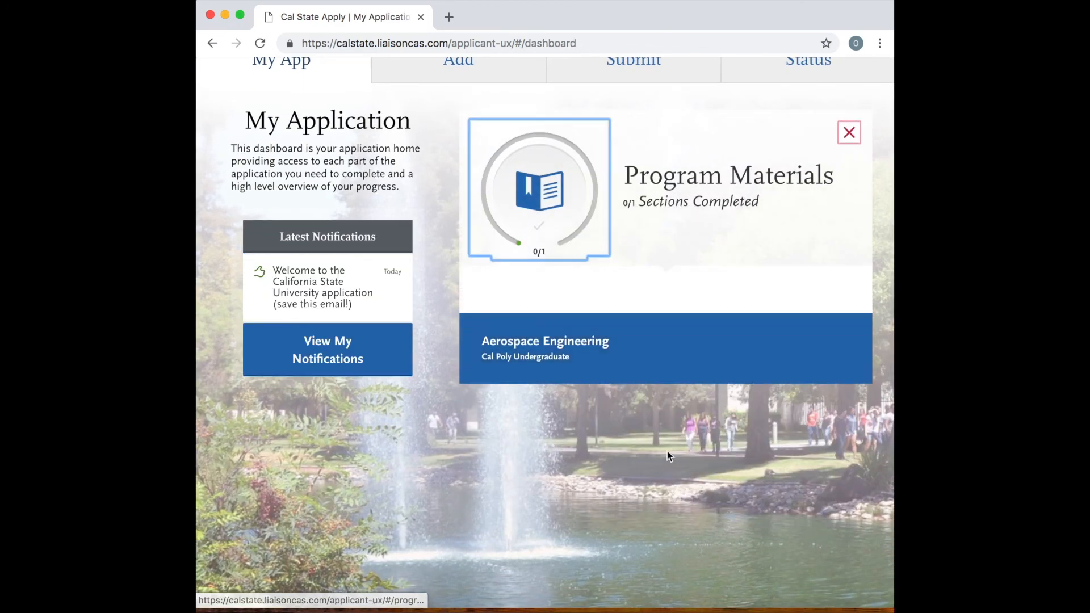
scroll(670, 457, down, 2)
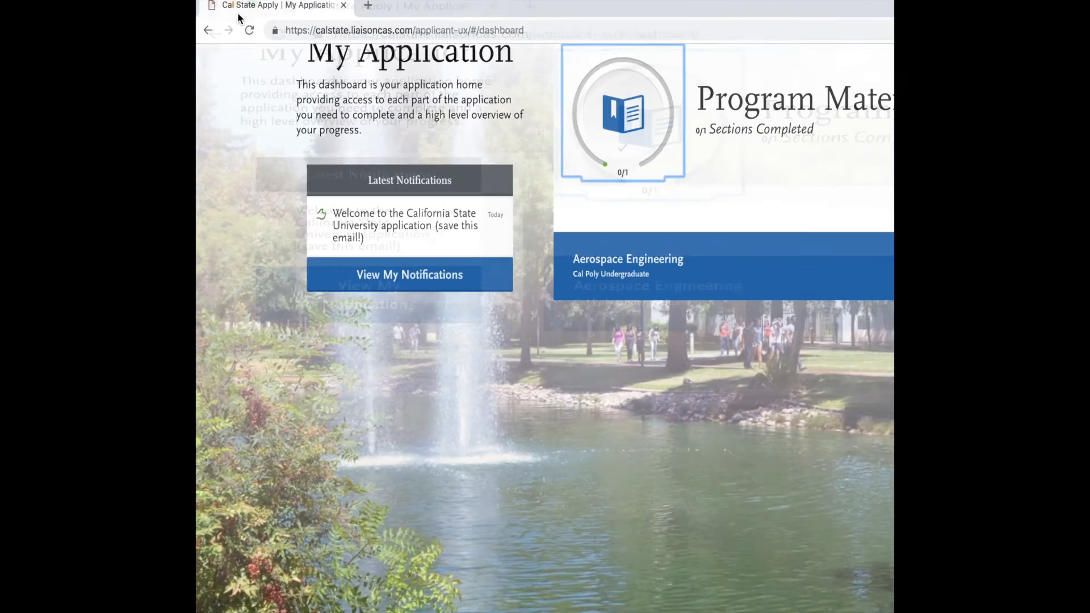
scroll(835, 267, down, 3)
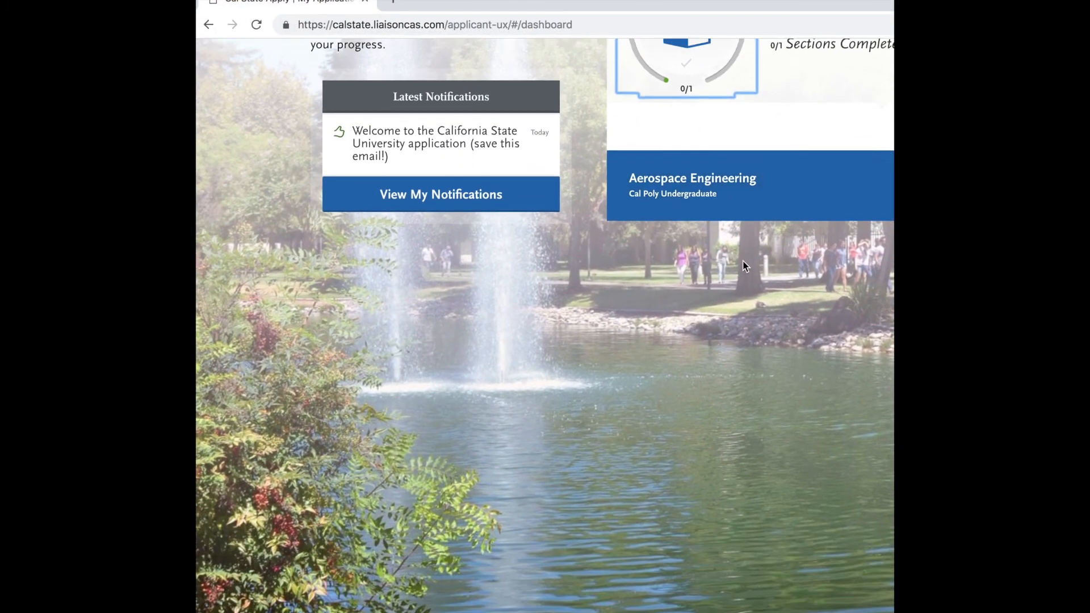
scroll(745, 266, up, 5)
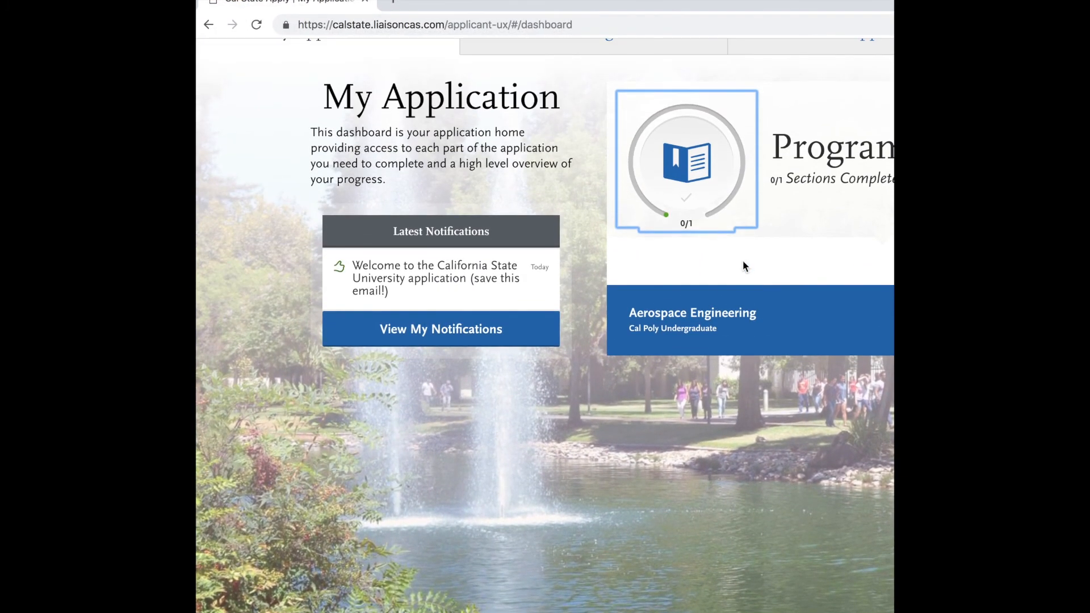
Open the Cal Poly Aerospace Engineering program materials and read through the home page description and Program Details.
click(769, 337)
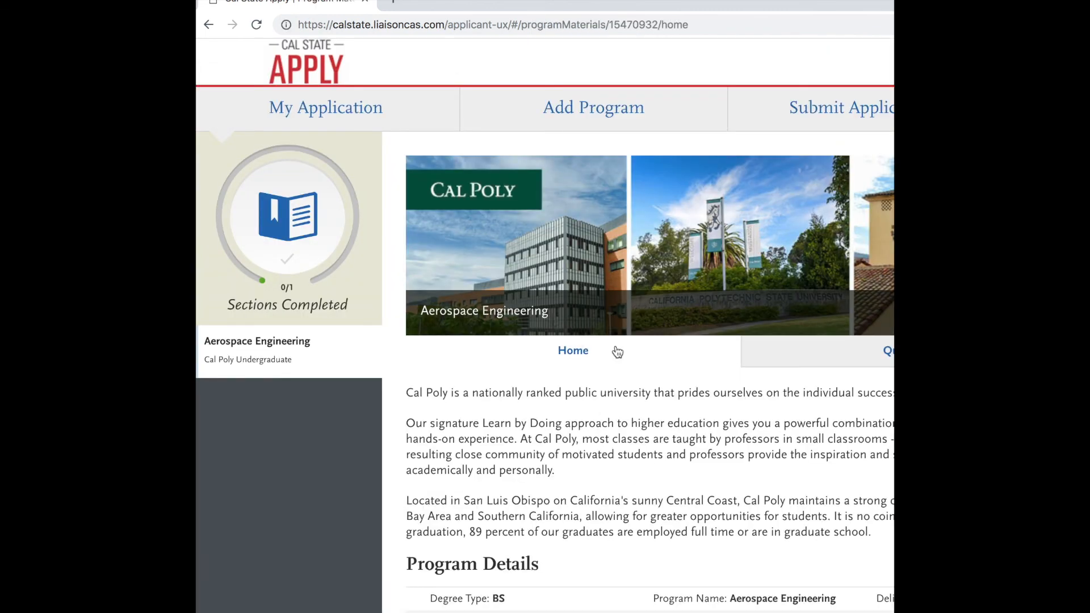
scroll(741, 407, down, 2)
scroll(741, 408, down, 3)
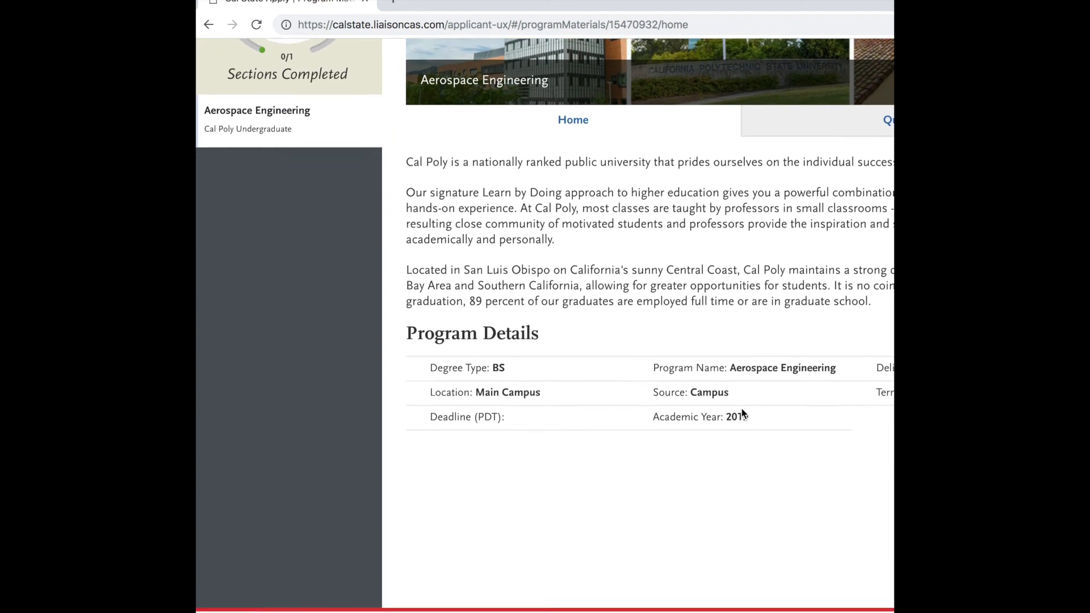
scroll(742, 407, up, 3)
scroll(741, 407, up, 2)
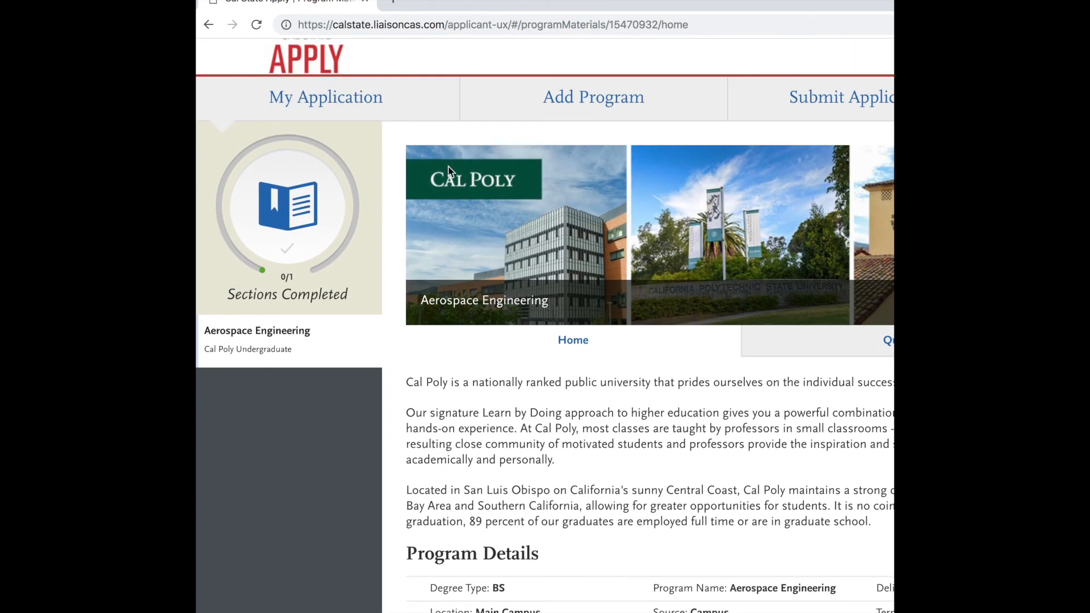
scroll(369, 139, up, 1)
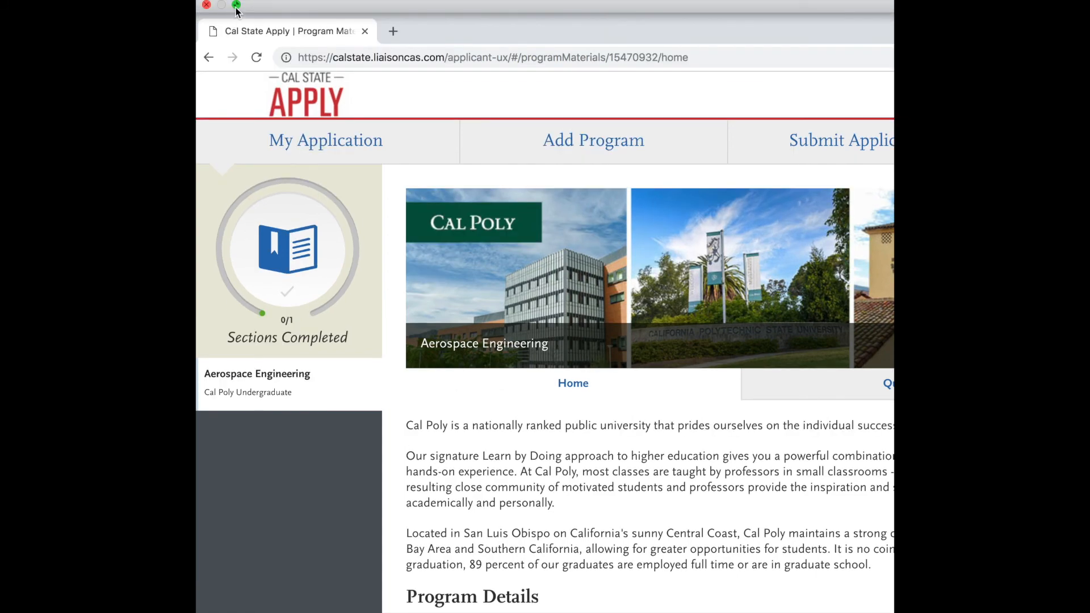
Resize the browser window to fit the page and open the Questions section of the Aerospace Engineering program materials.
click(236, 5)
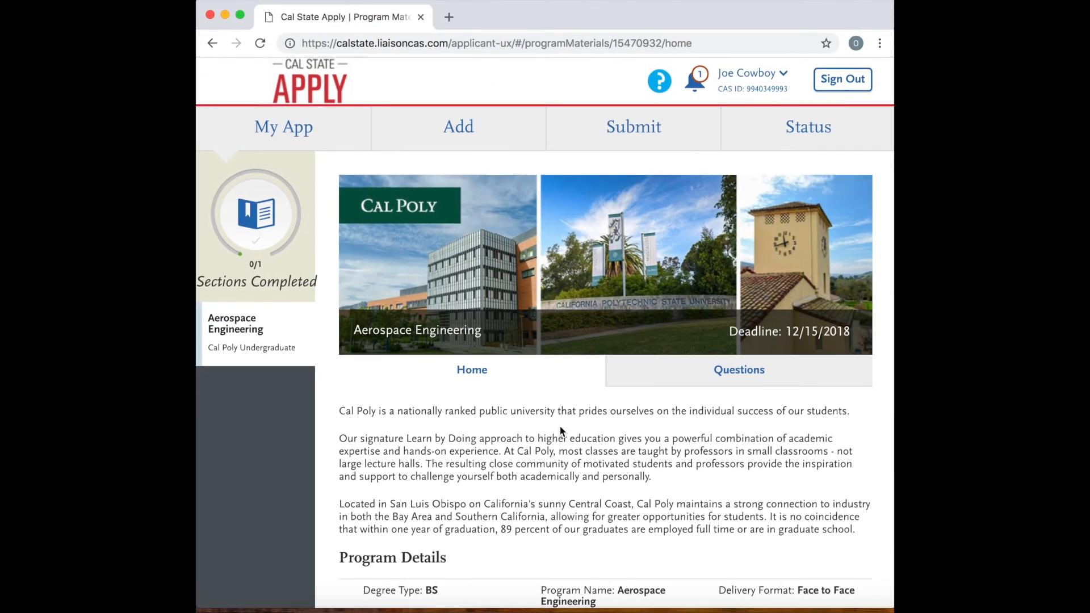
scroll(559, 430, down, 5)
scroll(559, 430, up, 5)
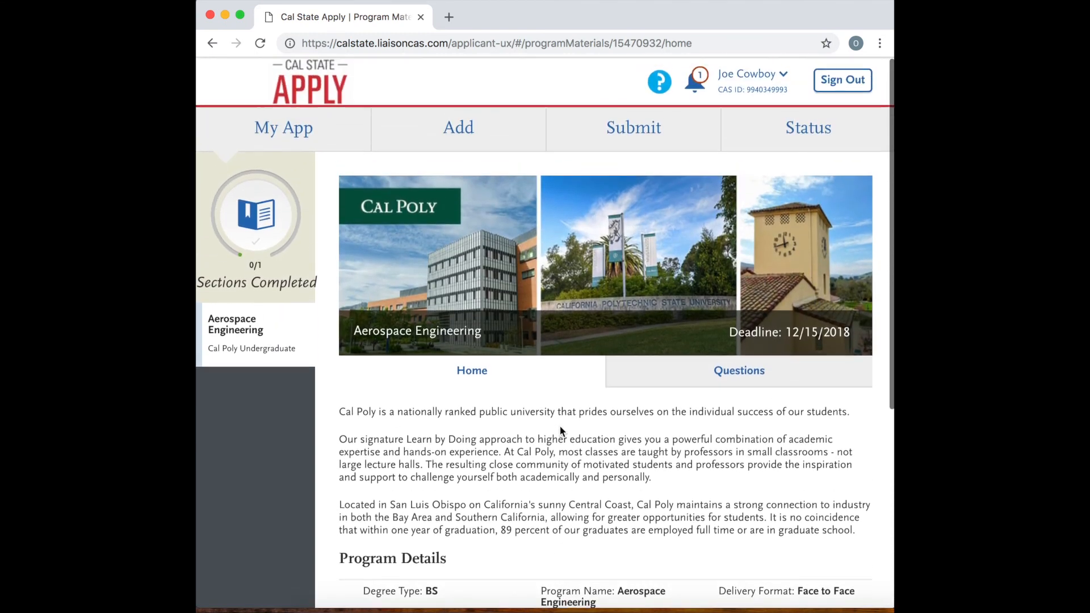
click(699, 370)
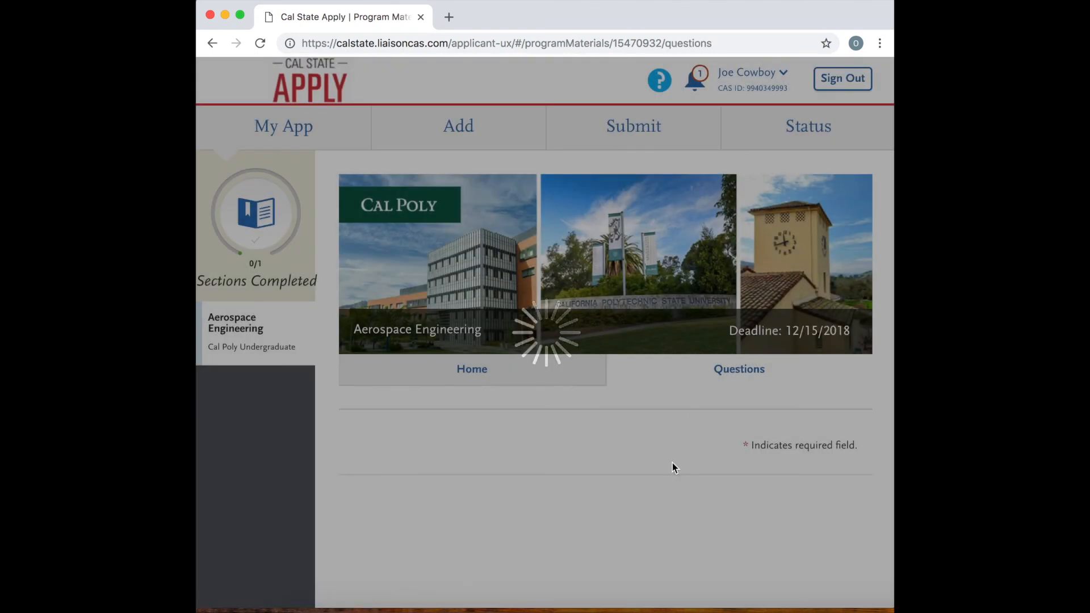
Set the average hours worked per week to 6-10 and answer No to more than 25% of work being related to the major.
scroll(629, 488, down, 2)
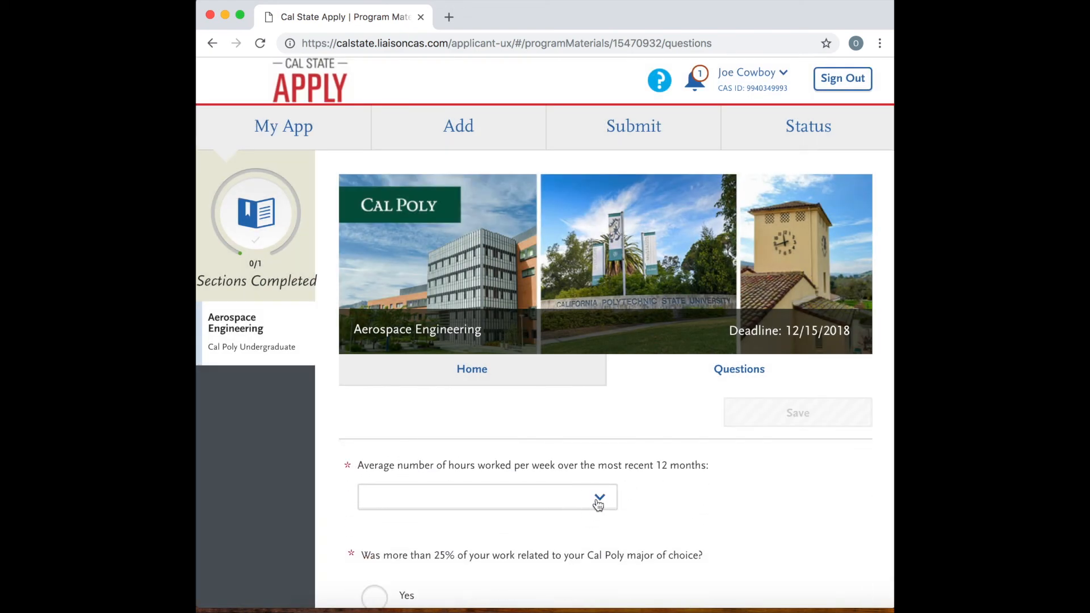
scroll(595, 501, up, 3)
scroll(594, 500, down, 3)
scroll(594, 504, up, 1)
scroll(594, 504, down, 1)
click(568, 527)
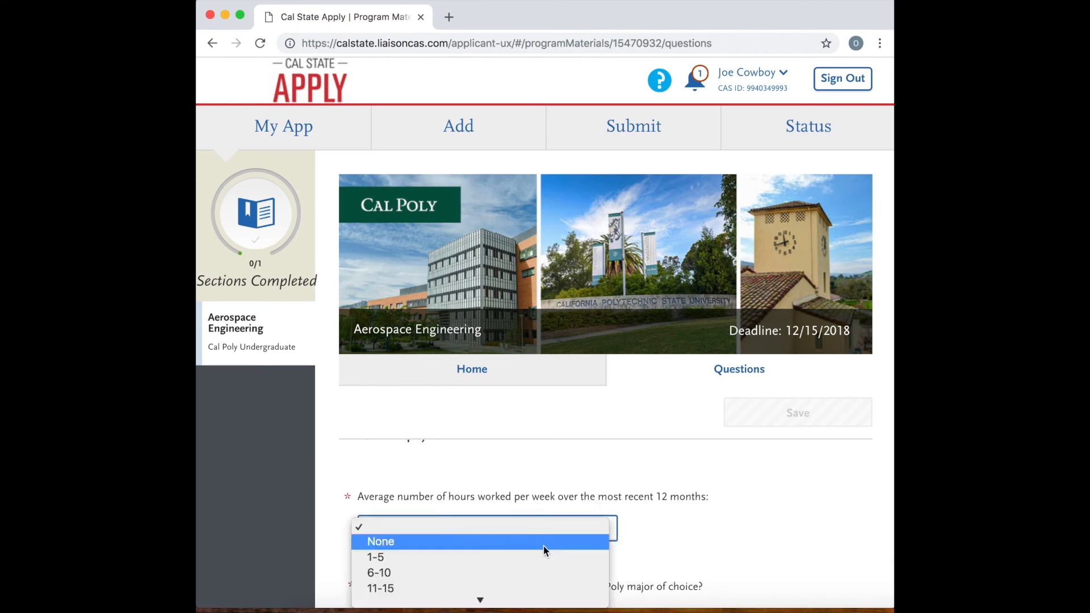
click(504, 571)
scroll(610, 538, down, 2)
scroll(610, 538, down, 1)
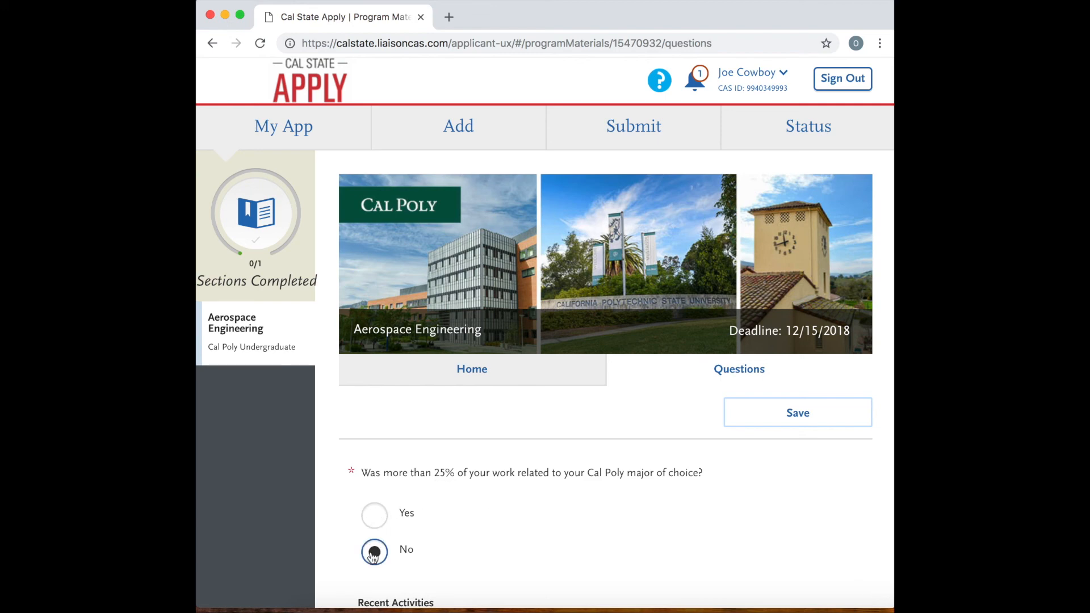
Set the average weekly hours involved in extracurricular activities during the last 12 months to 11-15.
scroll(431, 556, down, 3)
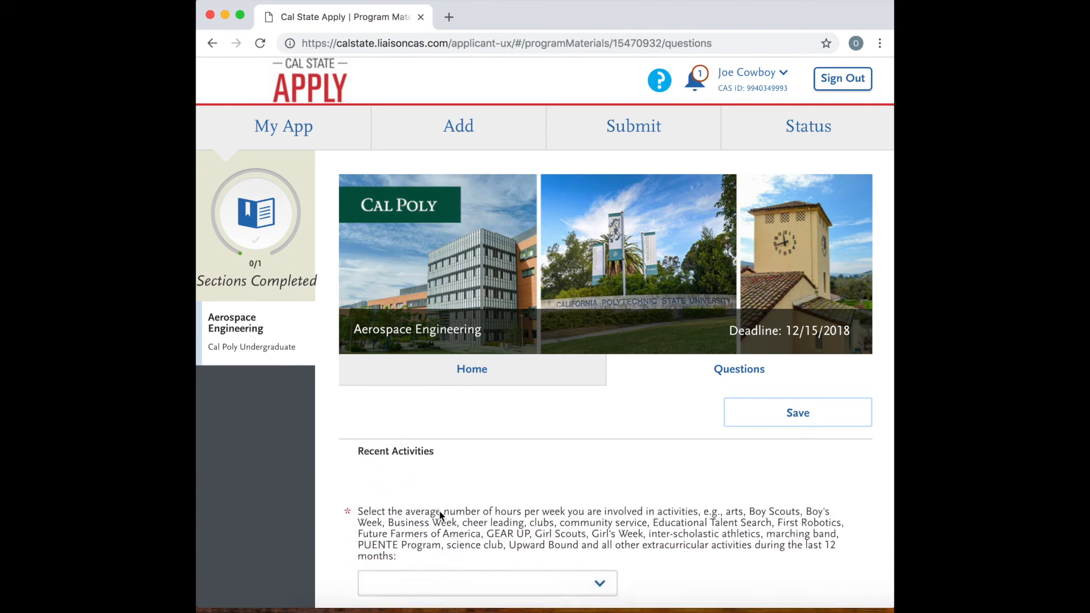
scroll(440, 516, down, 1)
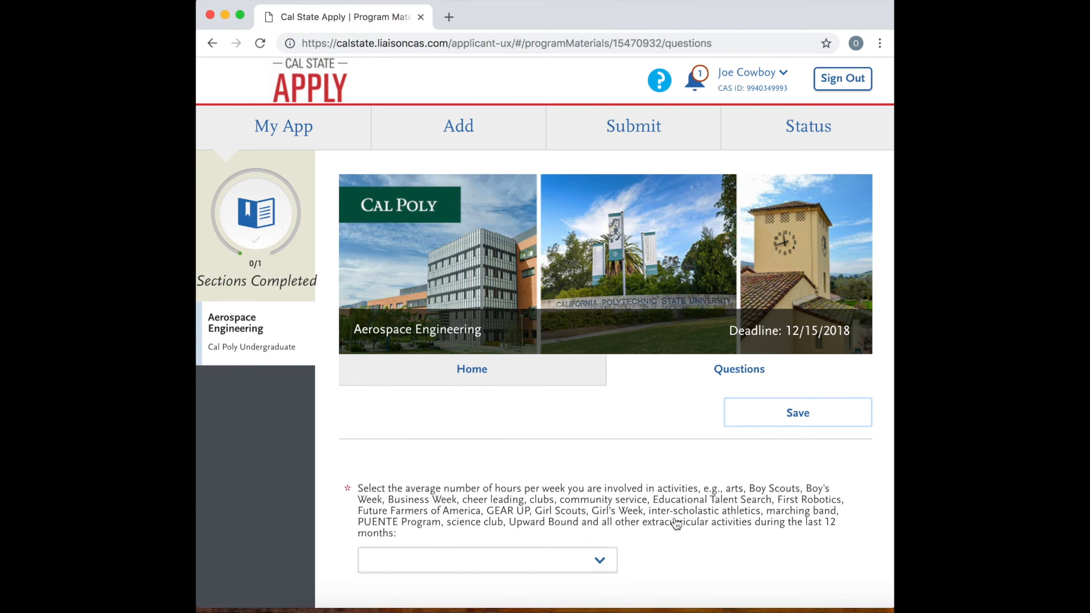
click(600, 563)
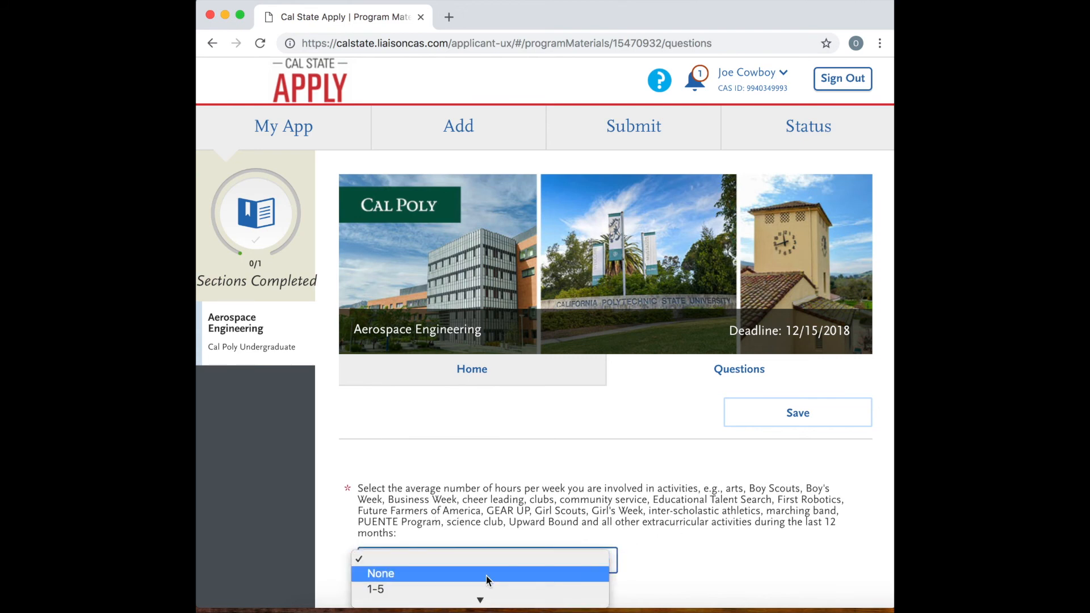
click(444, 571)
scroll(573, 536, down, 5)
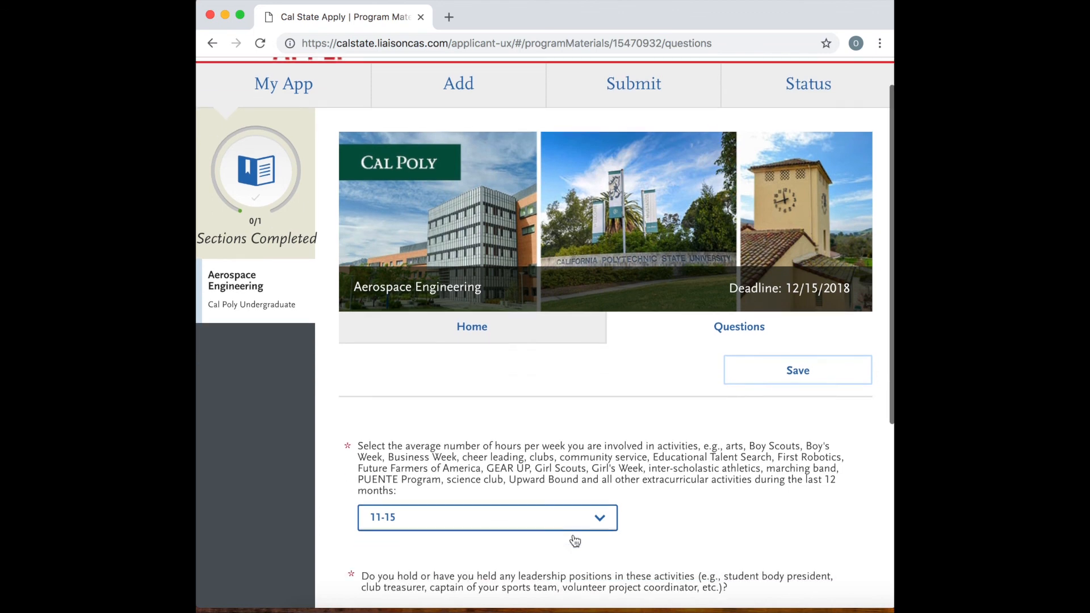
Answer No to holding leadership positions and Yes to the coursework and A-G information accuracy statement.
scroll(573, 536, down, 2)
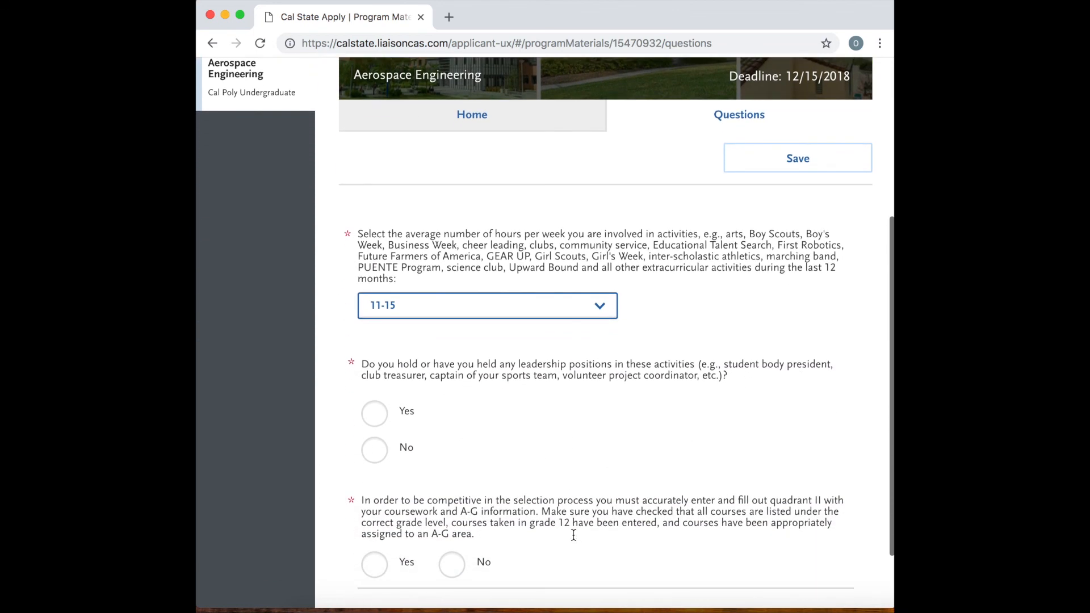
click(373, 421)
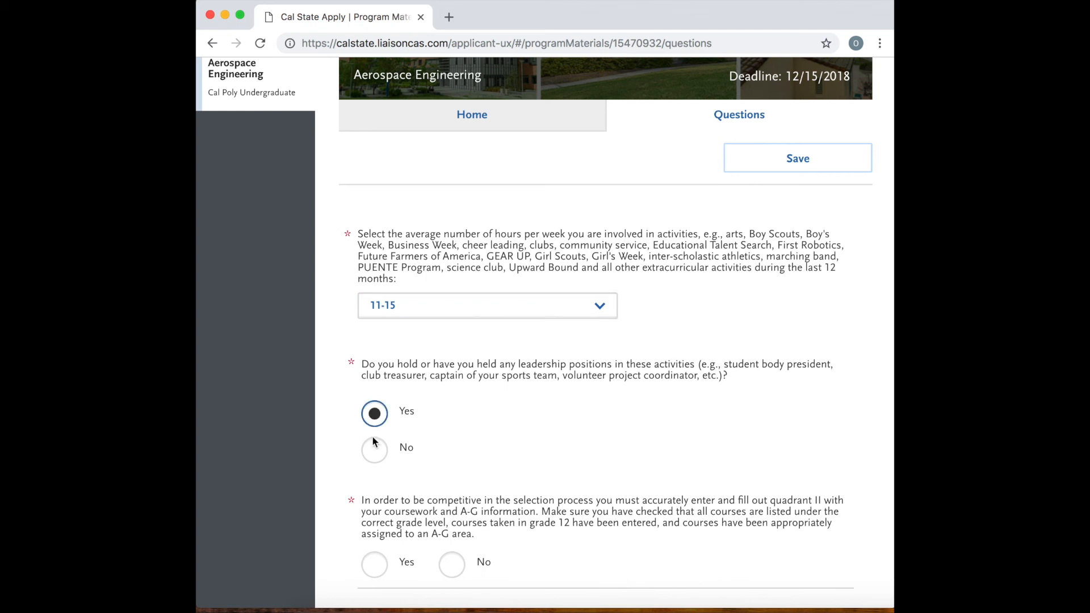
scroll(432, 454, down, 2)
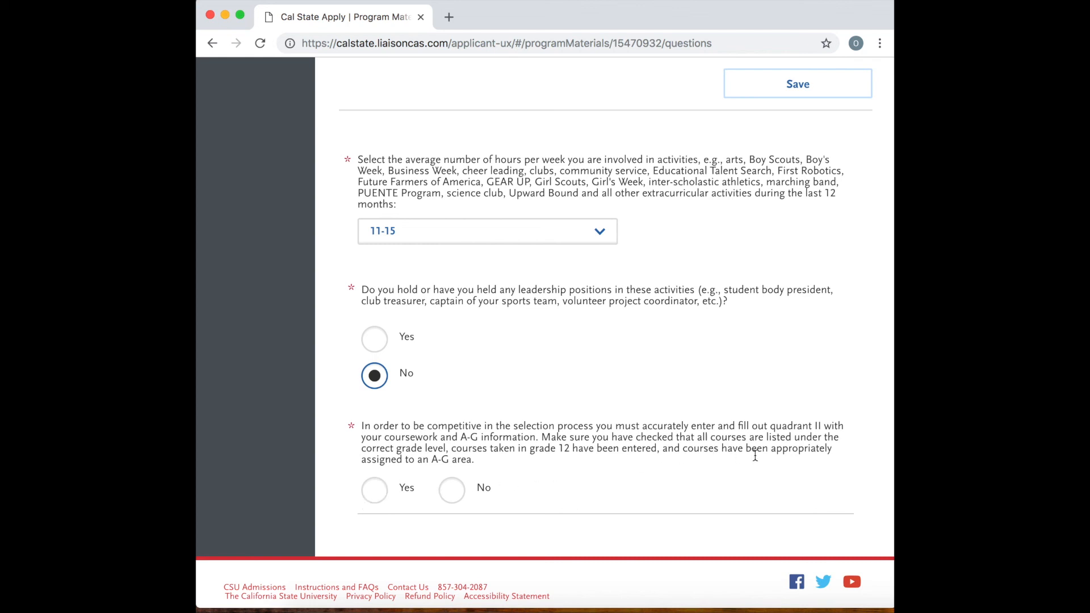
click(375, 492)
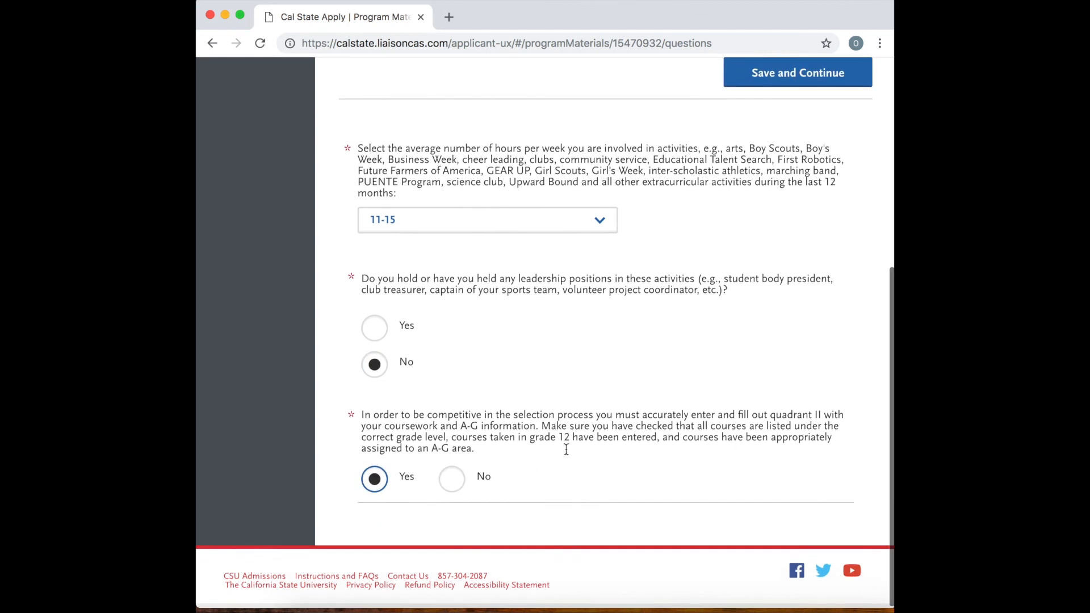
Save the answers to the program questions and dismiss the confirmation message.
scroll(618, 349, up, 3)
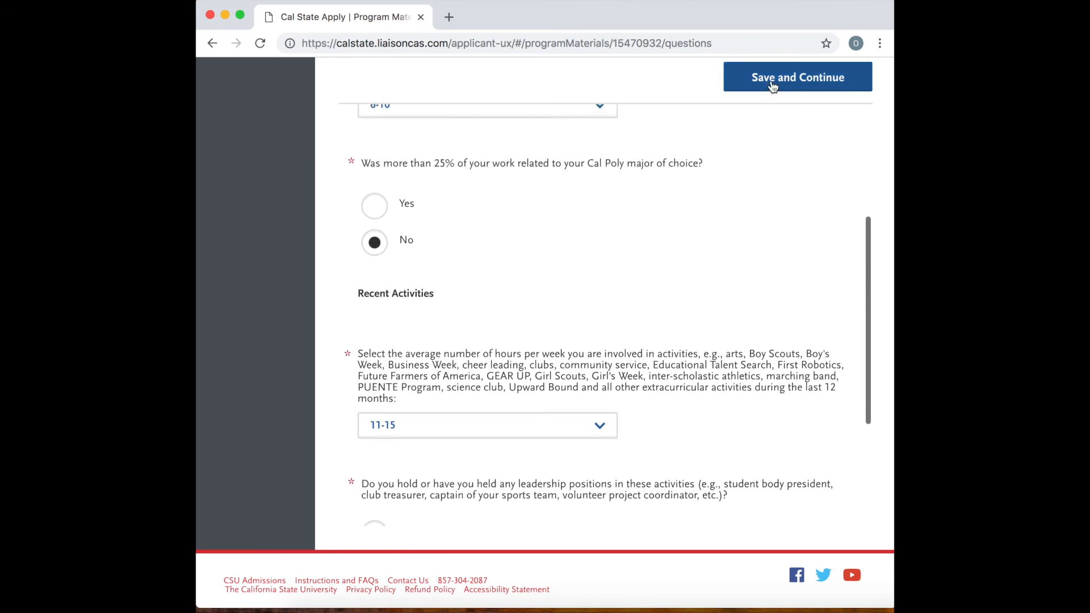
click(770, 80)
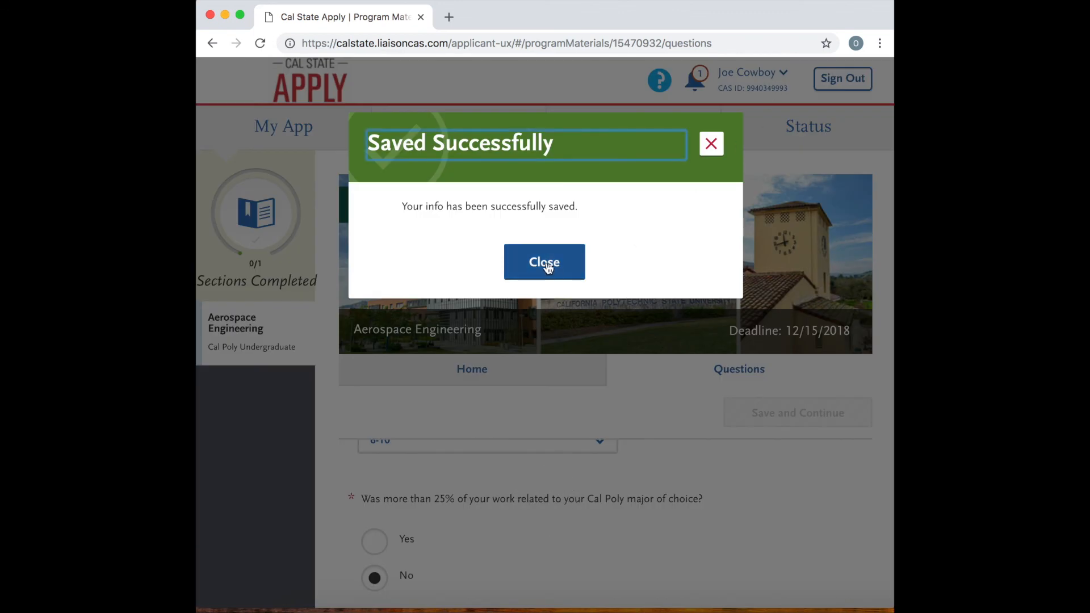
click(545, 262)
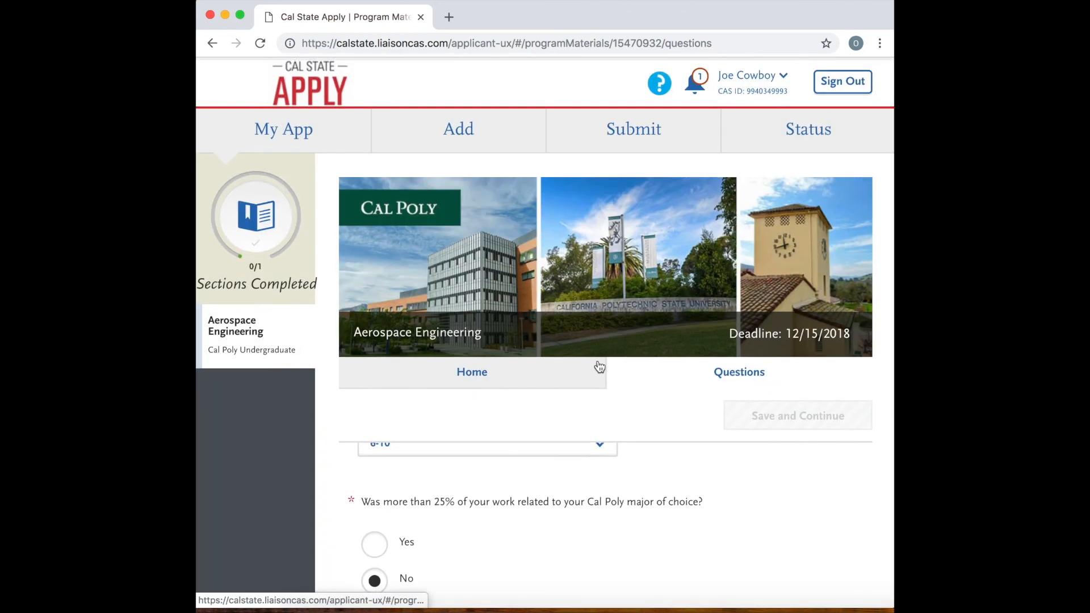
Review the Cal Poly program's progress and fees on the submission page, and check its application status.
click(642, 136)
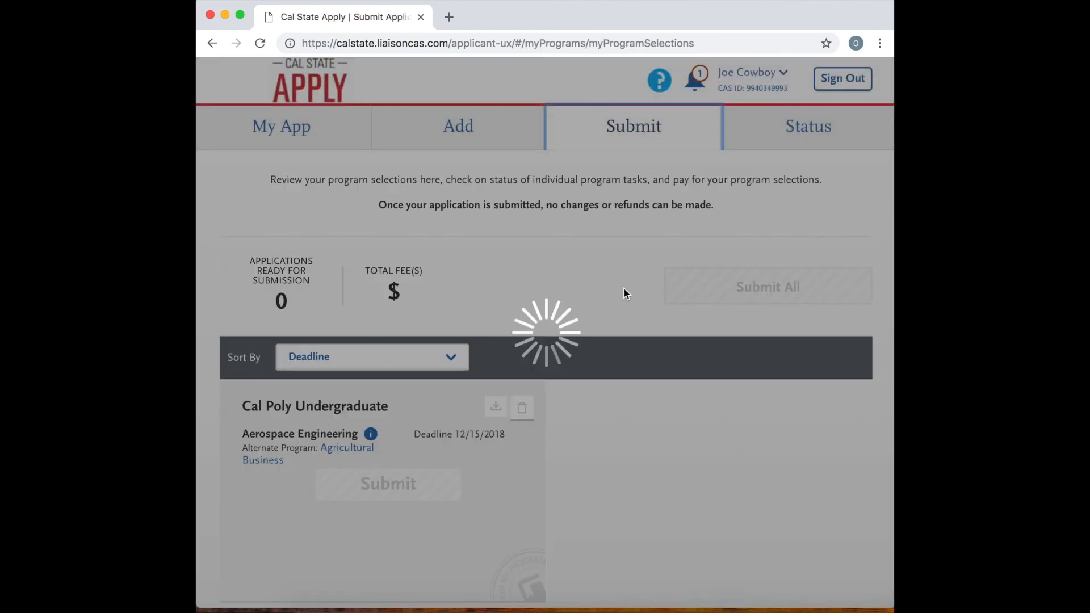
scroll(581, 345, down, 2)
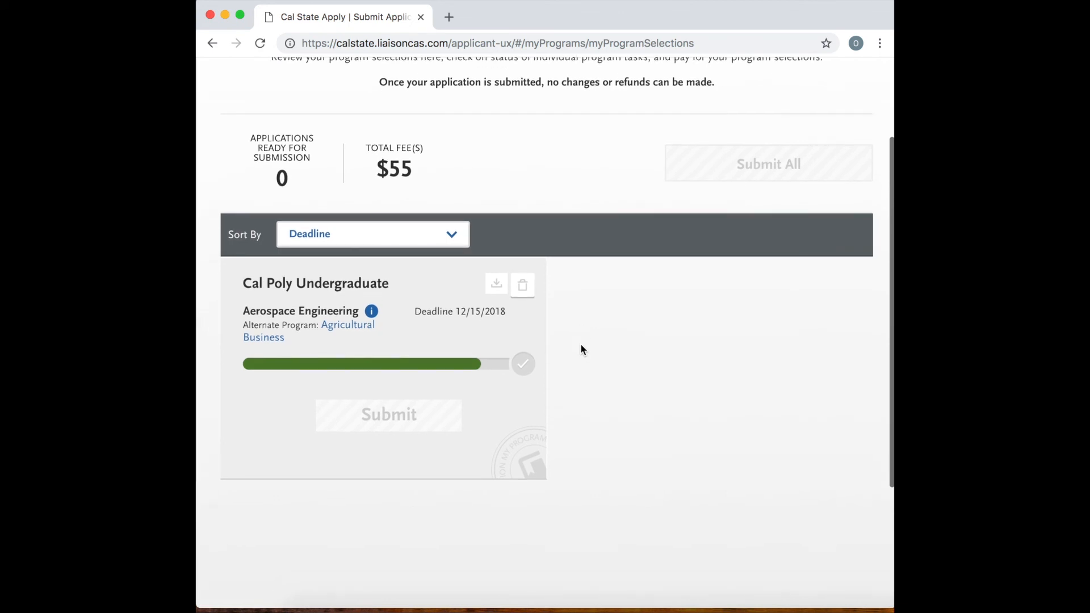
scroll(580, 345, up, 1)
scroll(580, 345, up, 1)
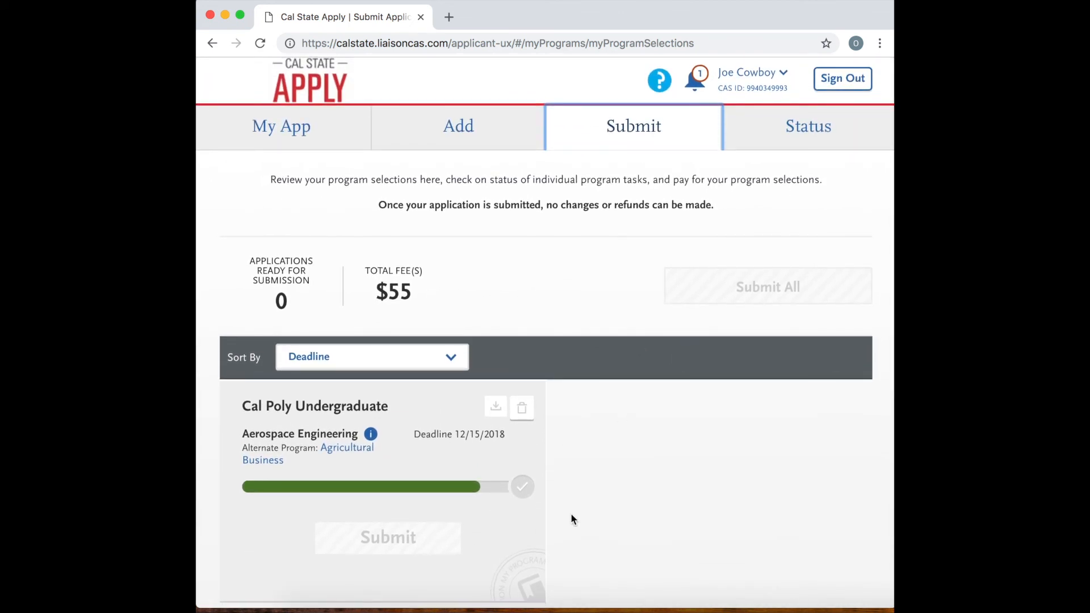
click(808, 139)
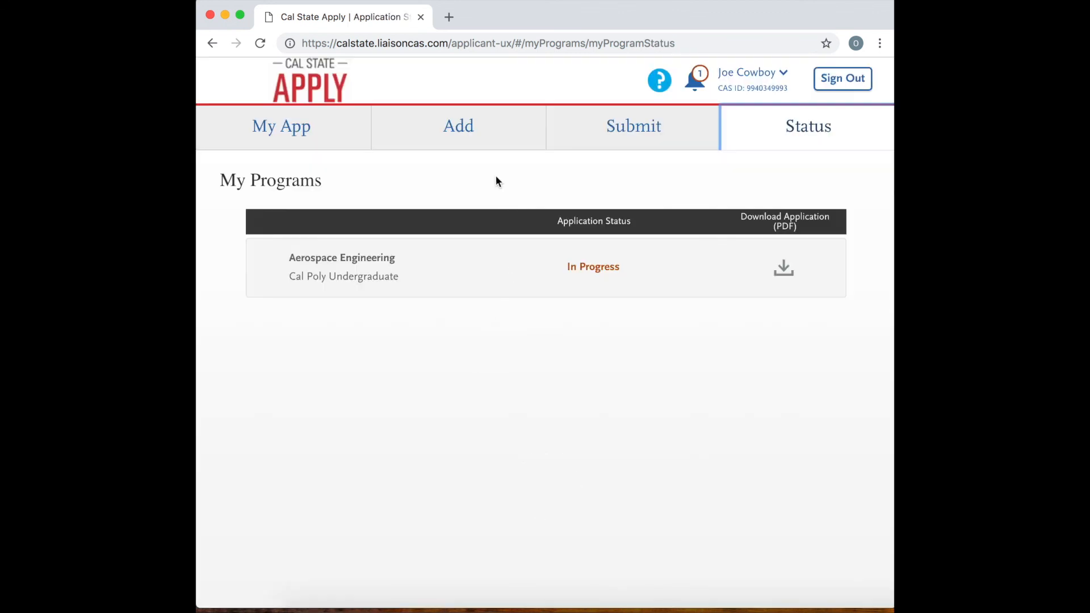
Return to the application dashboard and review the completion progress of all four application quadrants.
click(321, 134)
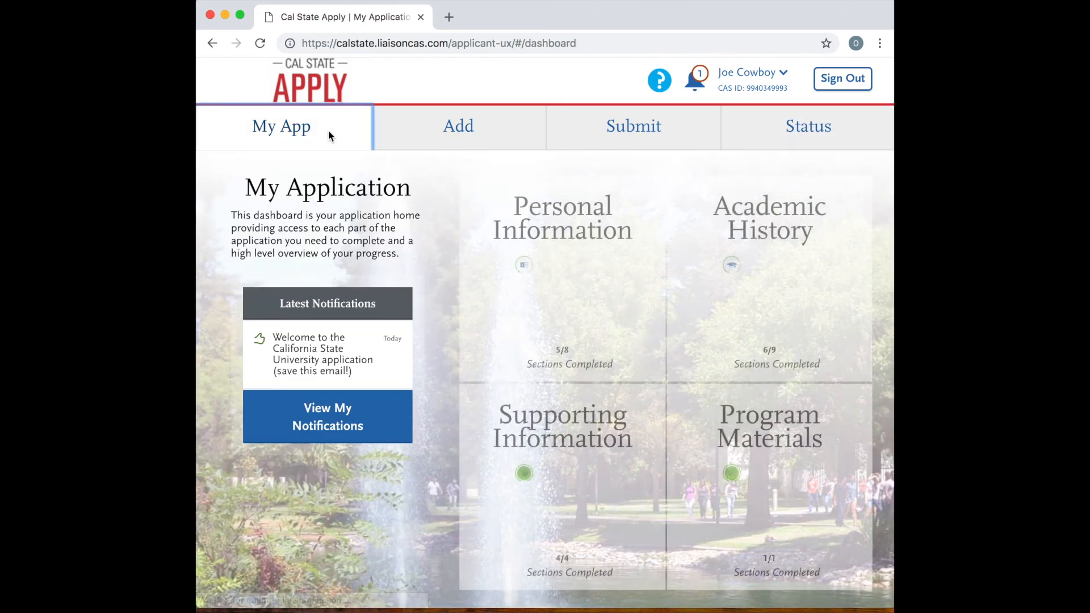
scroll(687, 360, down, 1)
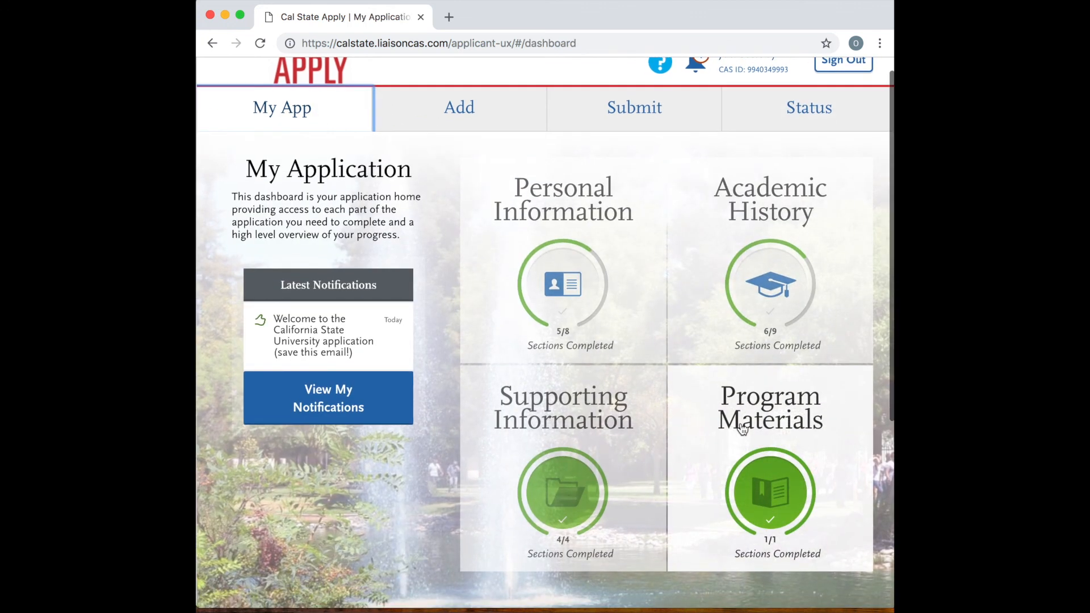
scroll(684, 355, up, 1)
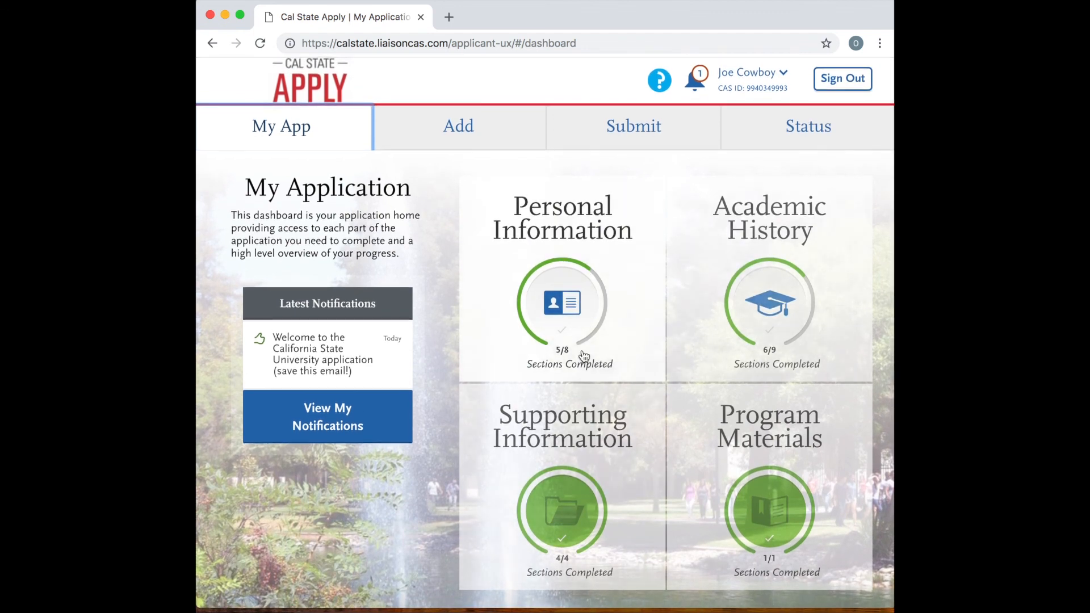
scroll(581, 358, down, 1)
scroll(584, 356, down, 10)
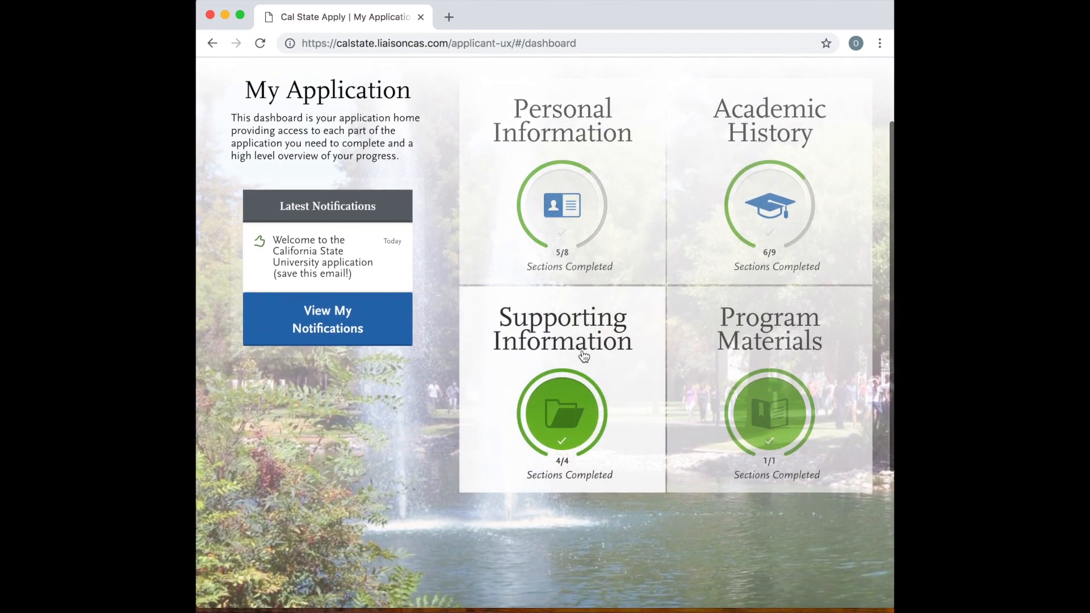
scroll(581, 352, up, 10)
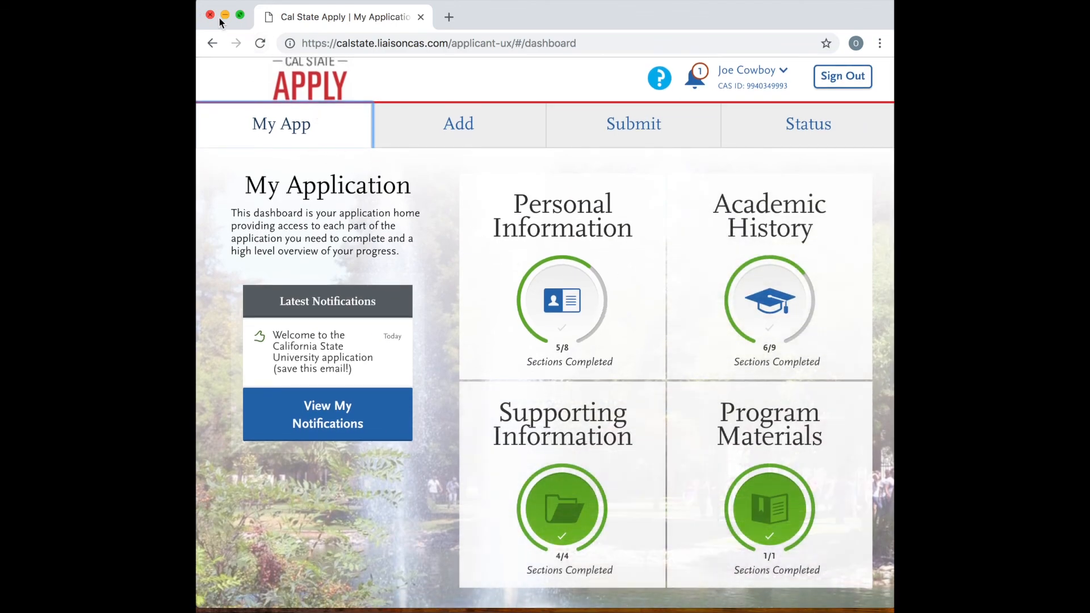
Expand the Personal Information quadrant to view its list of sections and reposition the browser window.
click(868, 610)
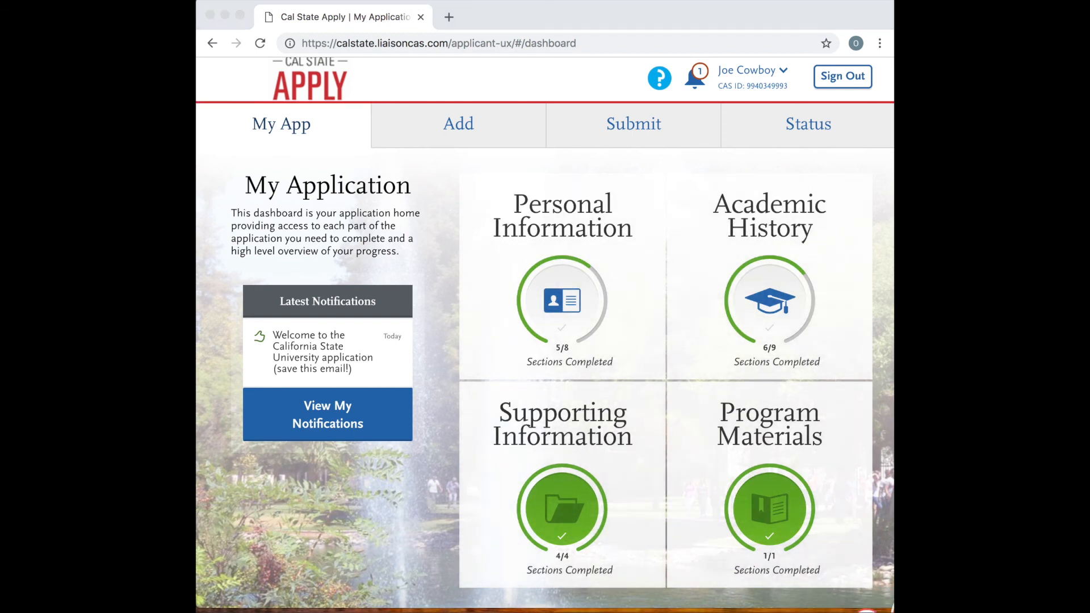
click(650, 302)
click(651, 302)
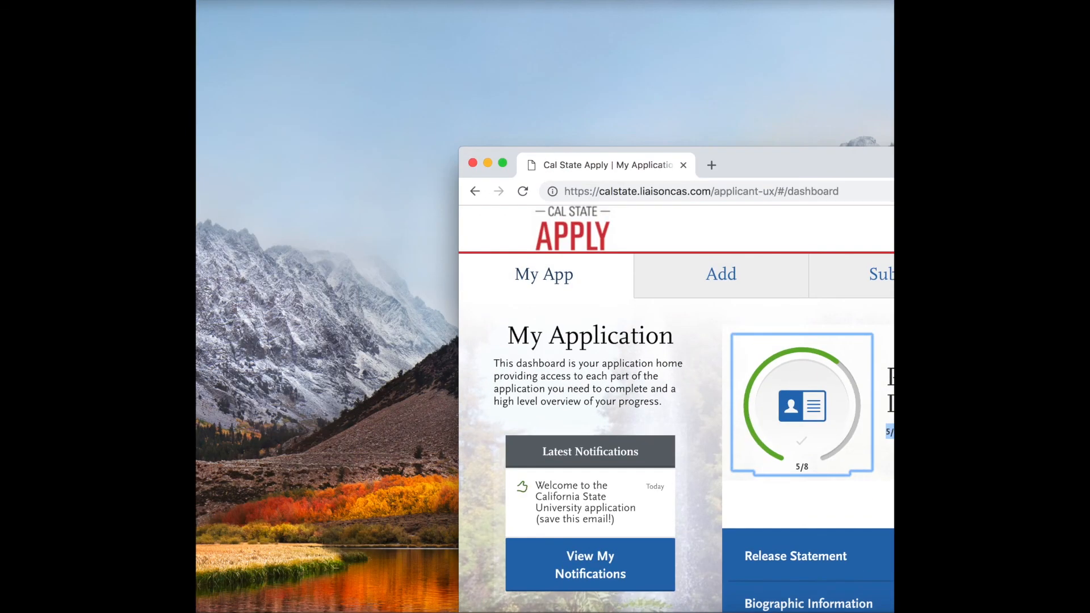
drag(892, 172, 605, 26)
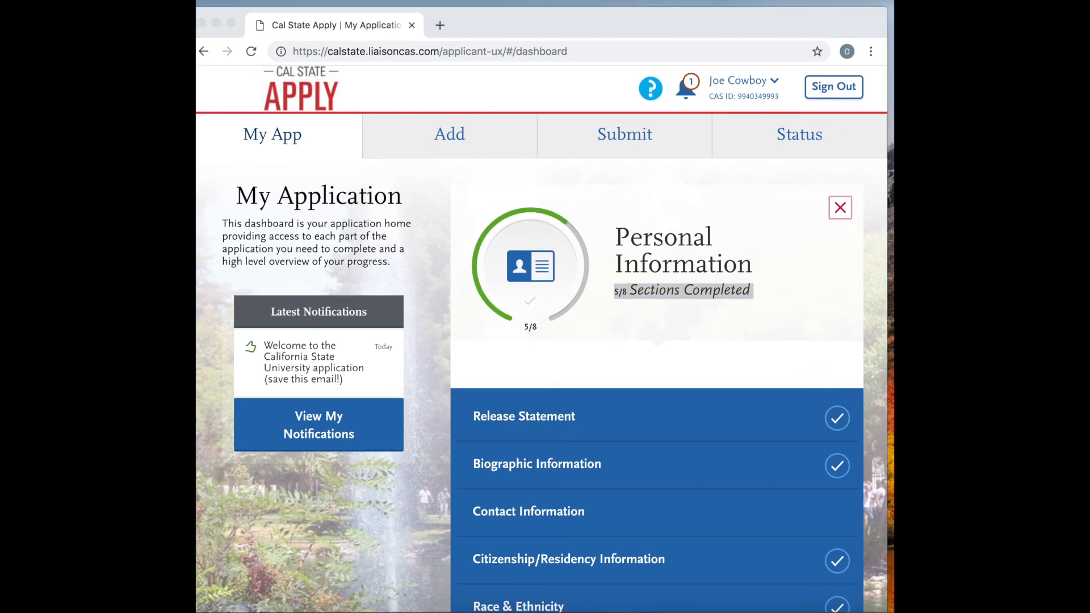